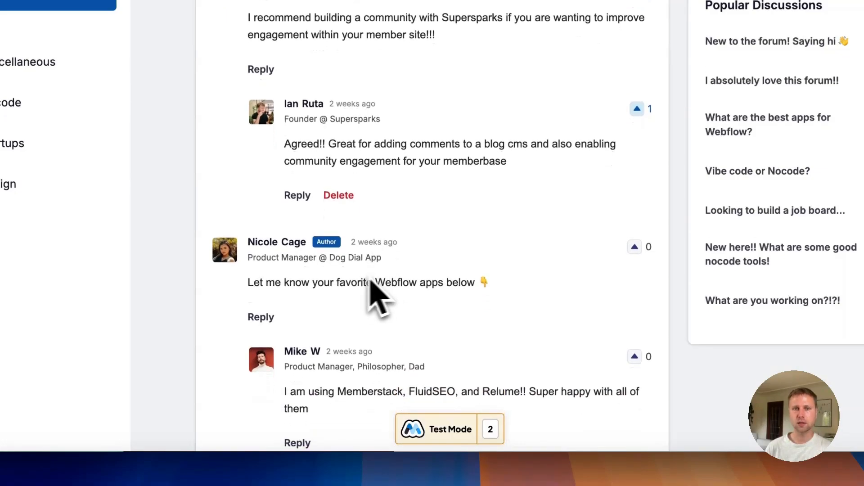
Open the discussion author's member profile from her comment and view her posts
left_click(227, 257)
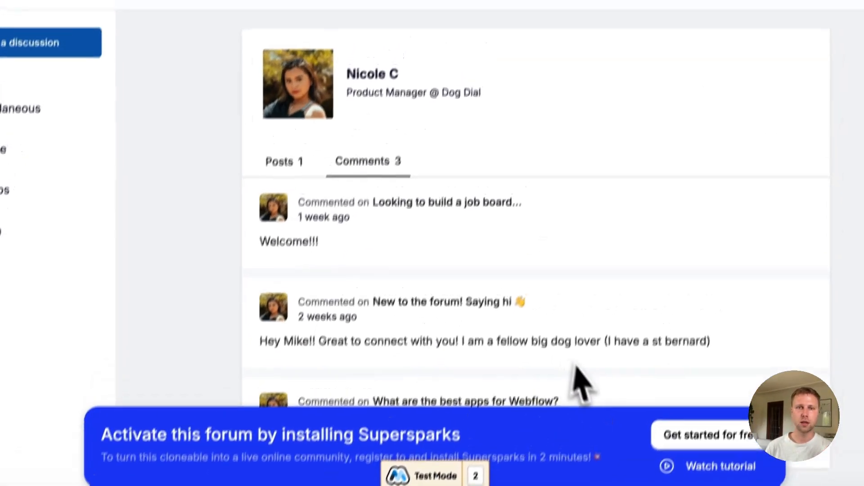
left_click(279, 185)
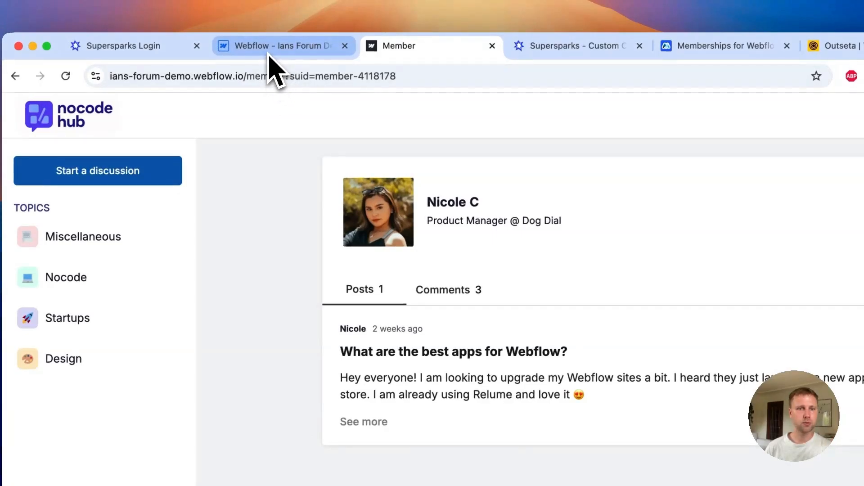
Switch to the Webflow Designer and give the Respond button a Black background and fully rounded, pill-shaped corners
left_click(269, 50)
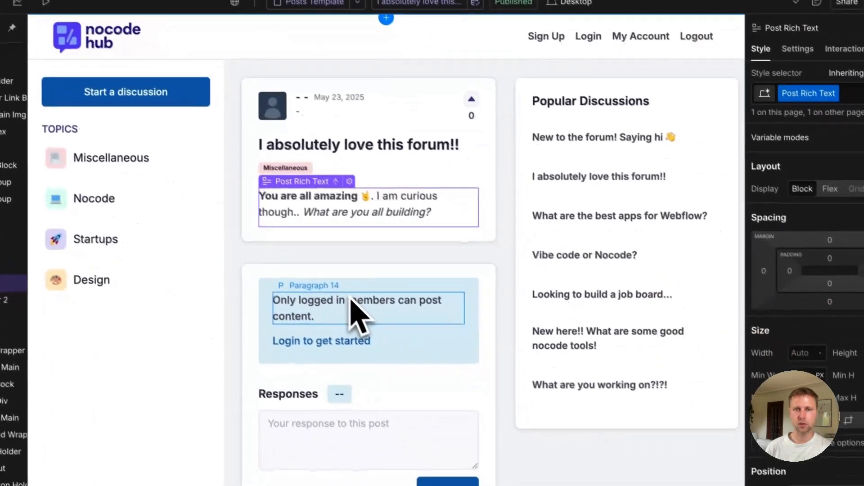
left_click(469, 402)
scroll(495, 419, "down", 4)
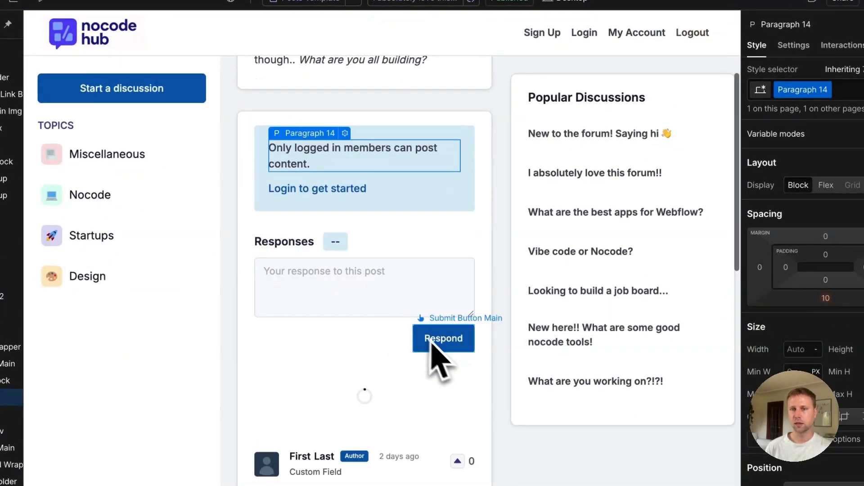
left_click(444, 342)
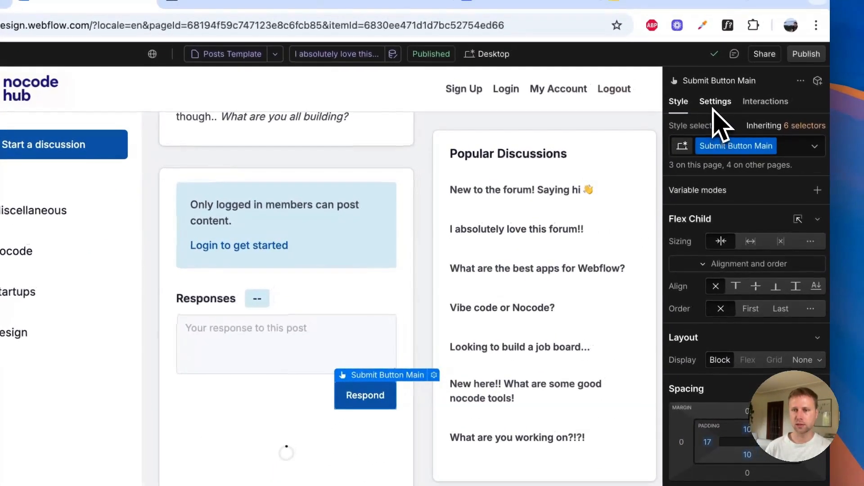
left_click(793, 45)
scroll(712, 249, "down", 5)
left_click(679, 103)
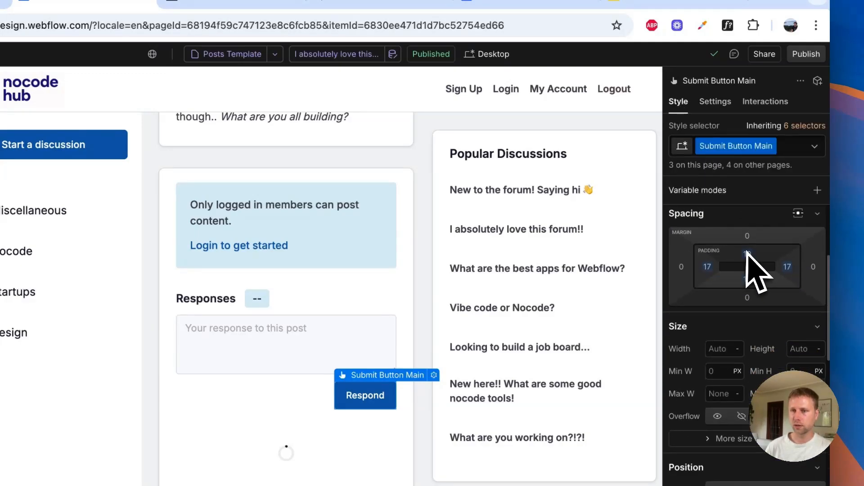
scroll(749, 270, "down", 5)
scroll(743, 260, "down", 2)
left_click(760, 358)
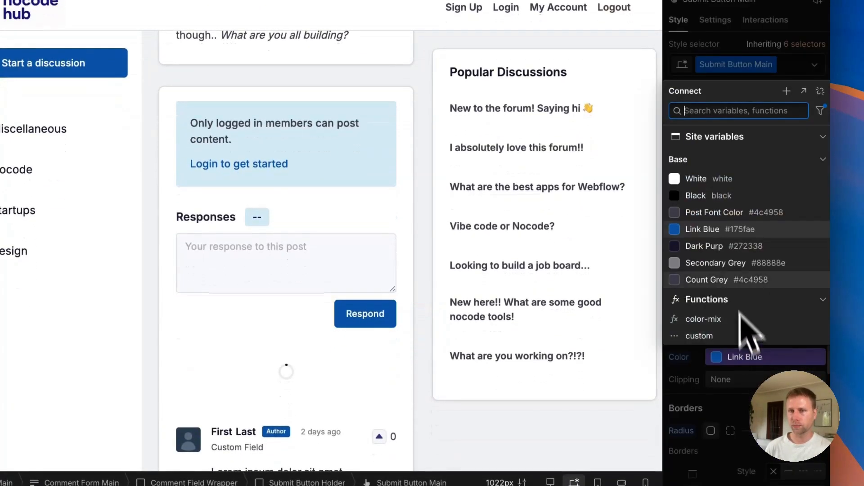
left_click(711, 200)
scroll(742, 316, "down", 5)
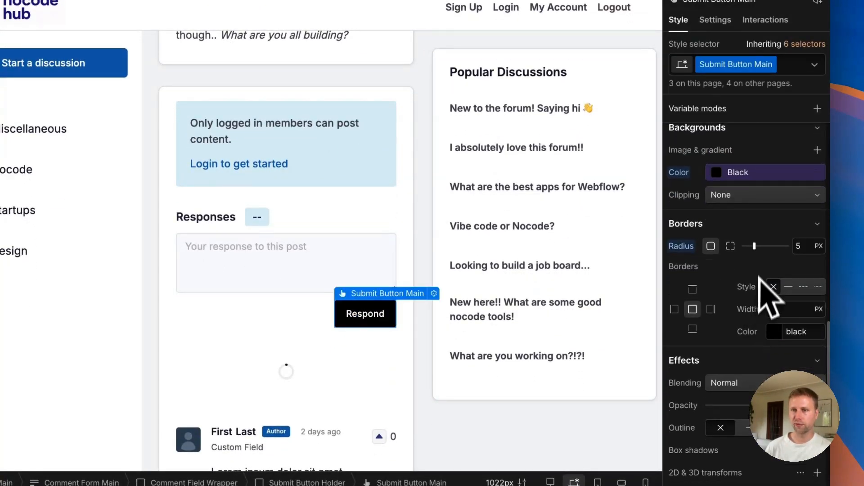
left_click_drag(754, 247, 796, 252)
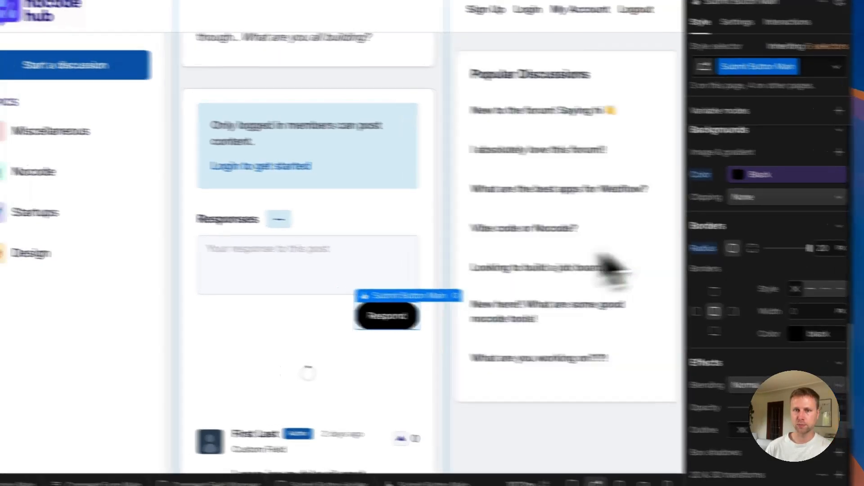
Move the Comment Form Main block below comment-grid-basic within Comment Section Main
scroll(484, 283, "down", 4)
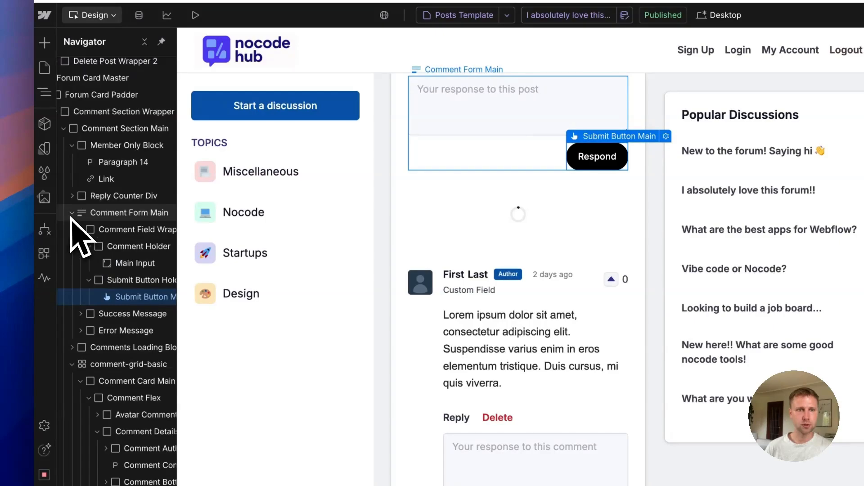
left_click(72, 214)
left_click(73, 246)
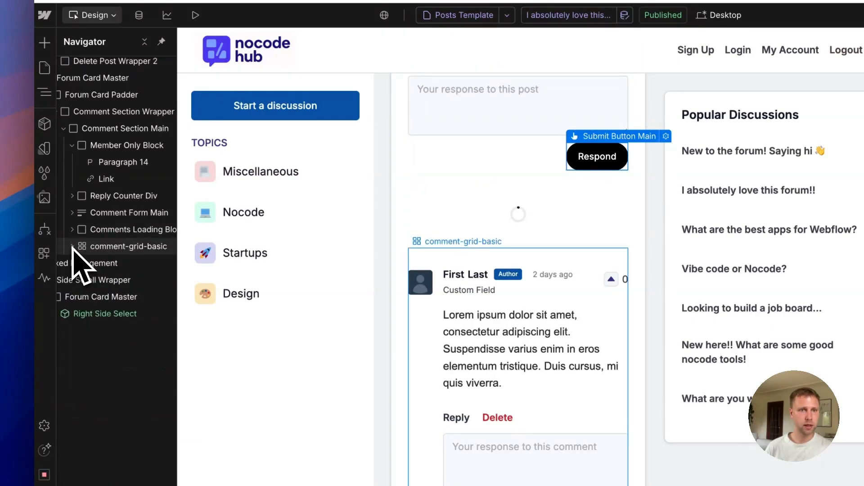
mouse_move(95, 215)
left_mouse_down()
mouse_move(94, 239)
mouse_move(91, 218)
mouse_move(107, 247)
mouse_move(102, 221)
left_mouse_up()
left_click(119, 250)
Inspect the post's rich text, its avatar image settings and its title heading
scroll(490, 250, "up", 8)
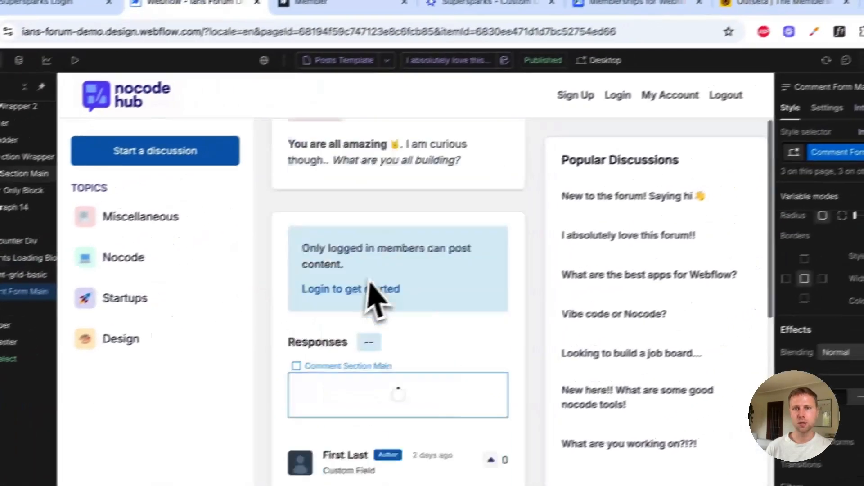
left_click(286, 173)
left_click(326, 273)
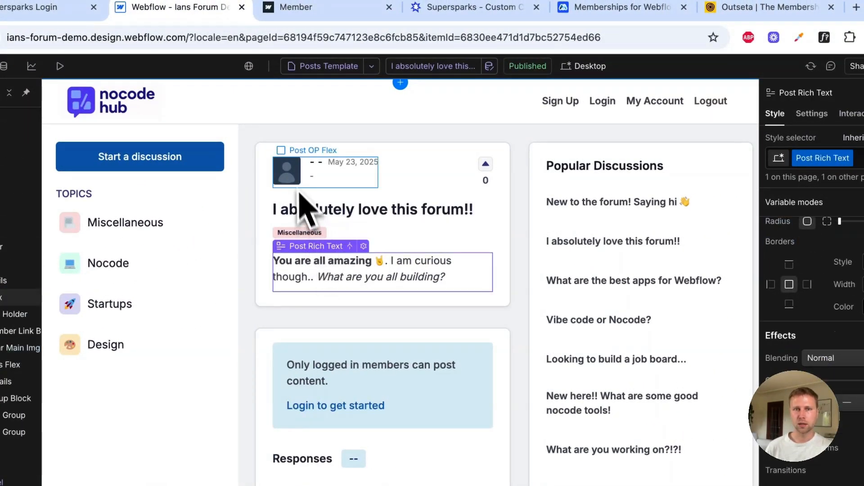
left_click(299, 178)
left_click(359, 150)
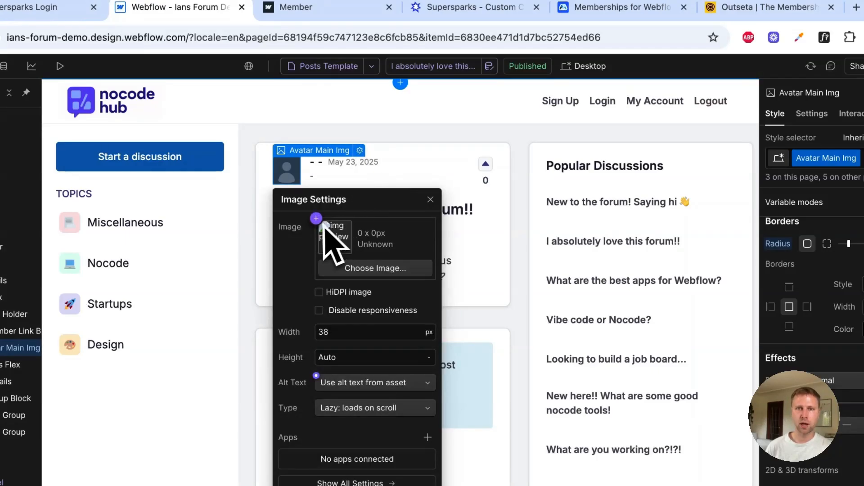
left_click(486, 180)
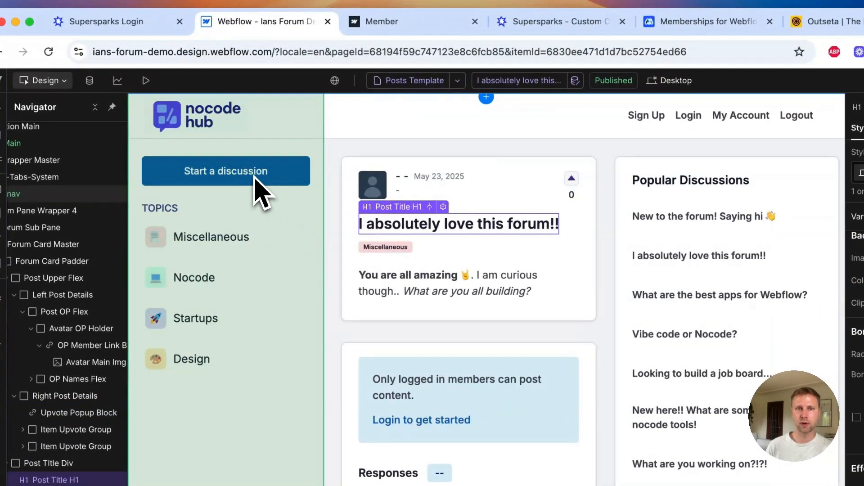
Open the Sidenav component, select its Start a discussion button and return to the Posts Template page
double_click(256, 187)
left_click(243, 177)
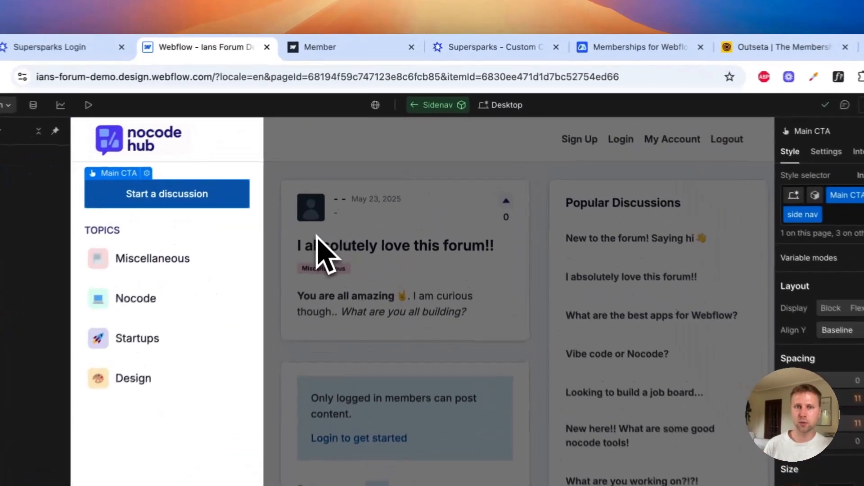
double_click(348, 182)
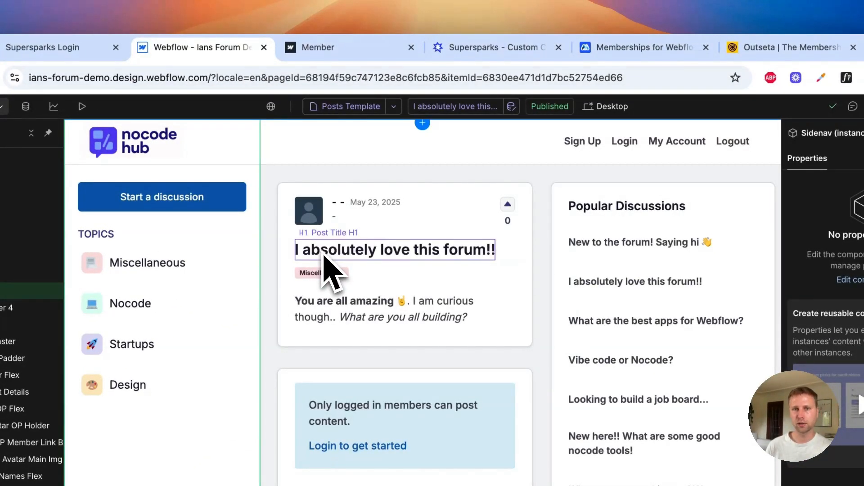
Look at the Memberstack and Outseta websites and return to the Webflow Designer
left_click(599, 48)
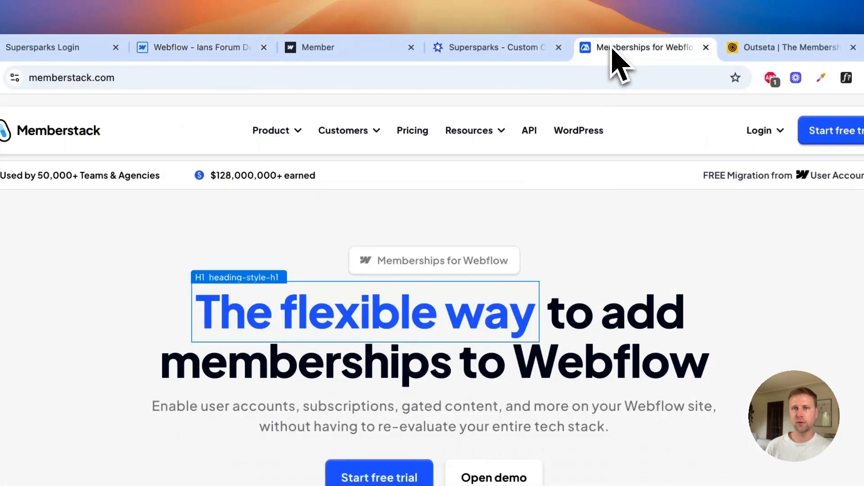
left_click(682, 54)
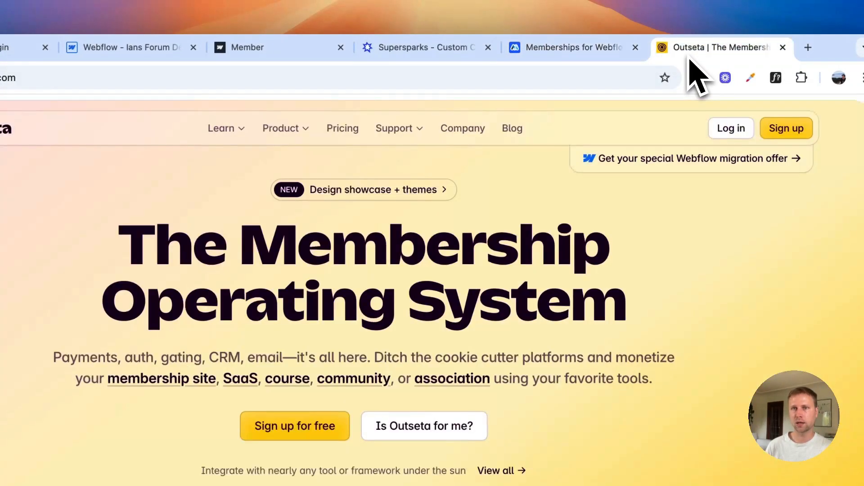
left_click(567, 54)
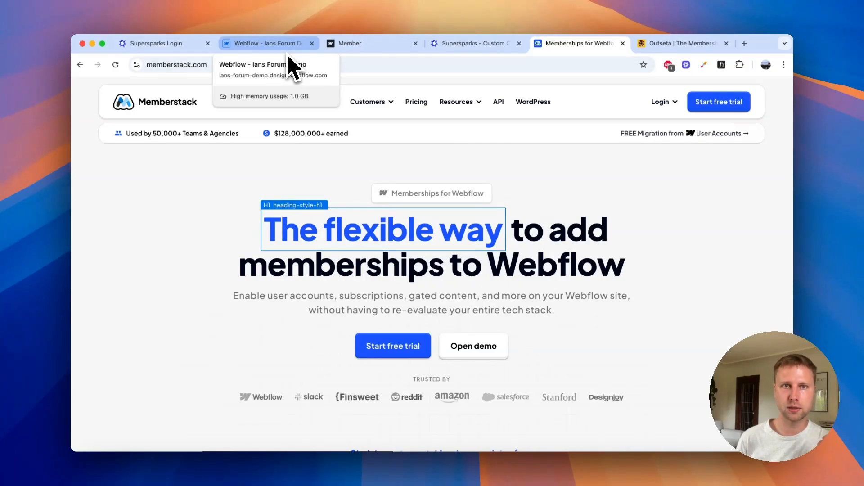
left_click(270, 43)
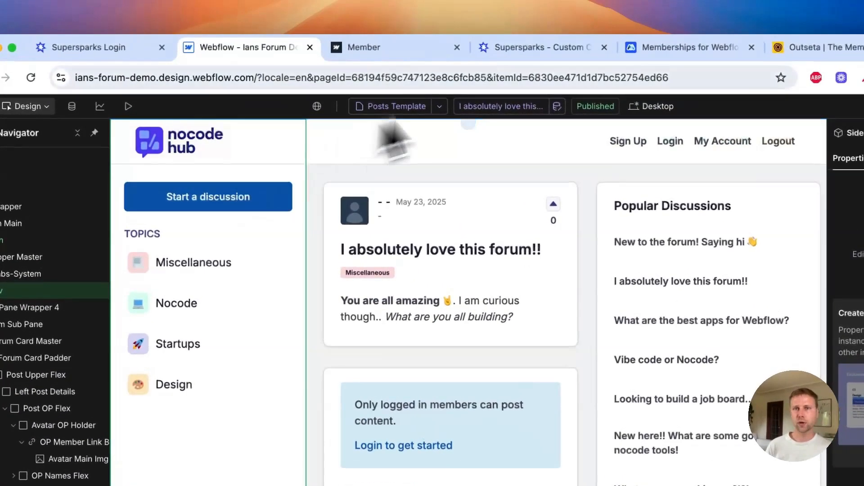
Switch to the Supersparks website and review its homepage down to the Made just for Webflow section
left_click(469, 45)
scroll(411, 212, "down", 2)
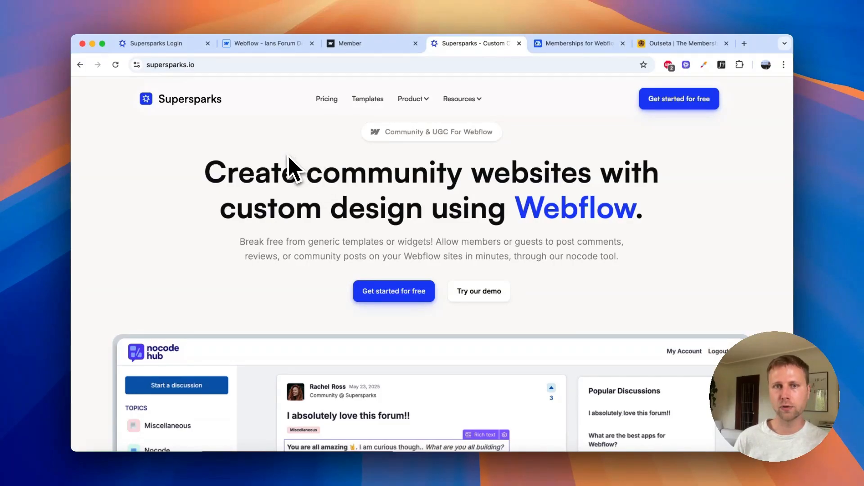
scroll(280, 158, "up", 1)
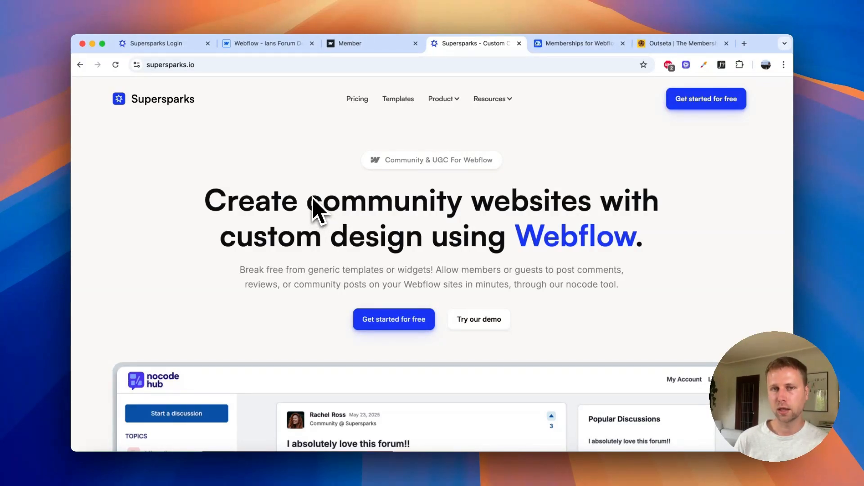
scroll(311, 211, "down", 10)
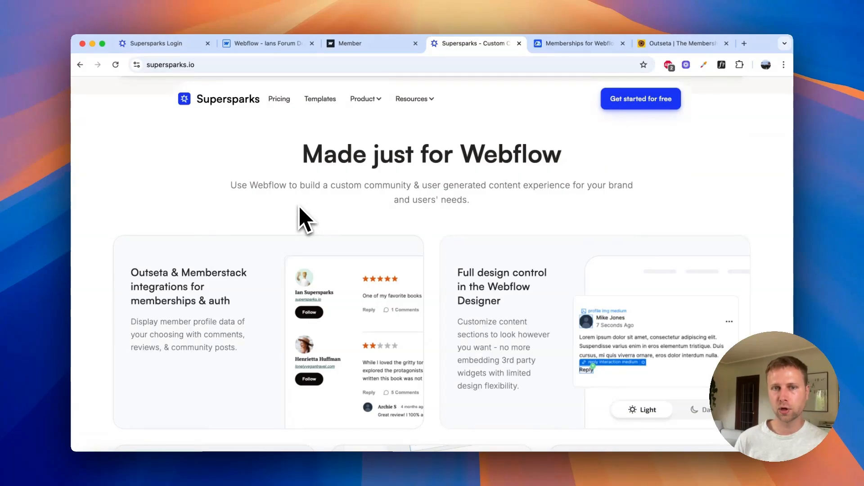
Revisit the Memberstack homepage and examine Outseta's homepage and product offering
left_click(558, 45)
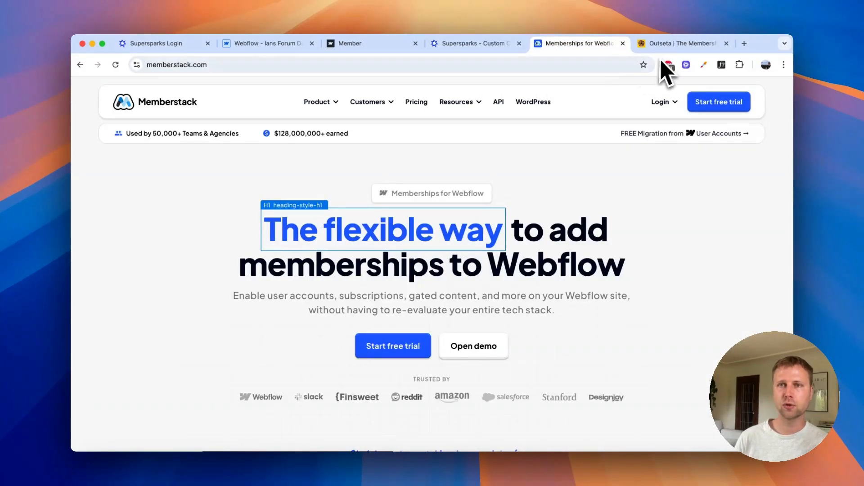
left_click(662, 47)
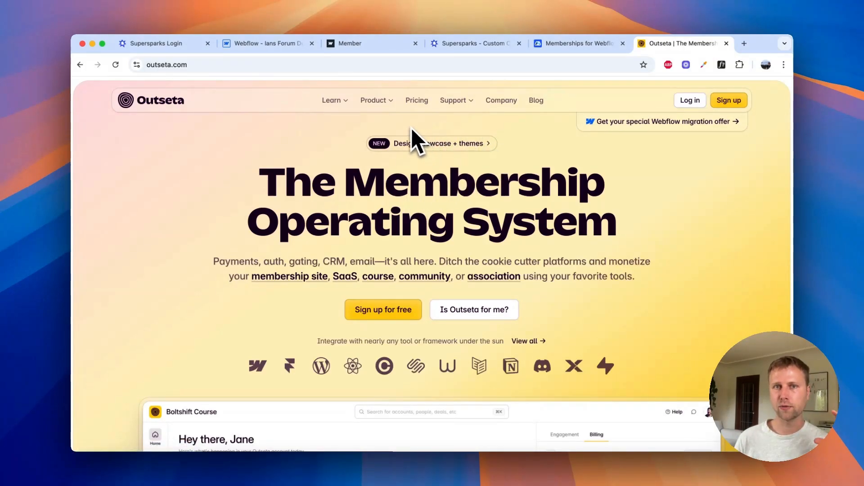
left_click(374, 100)
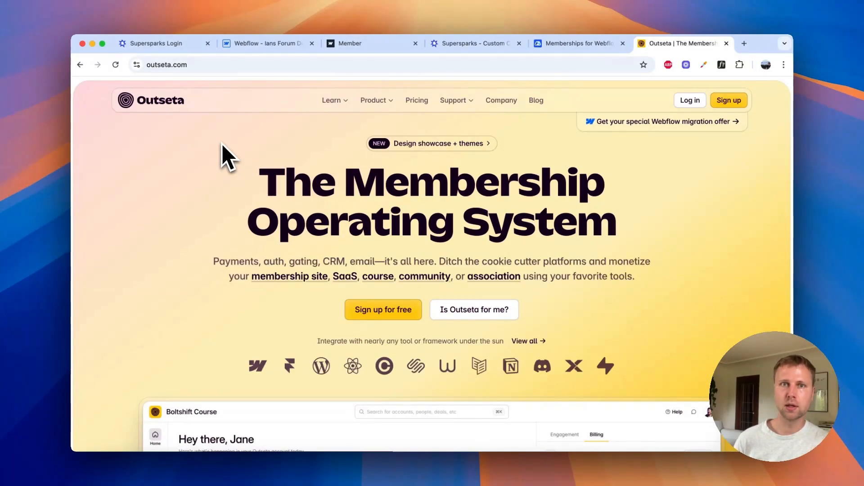
Switch to the Webflow Designer, open the Home page and inspect an element in its Popular Topics list
left_click(280, 40)
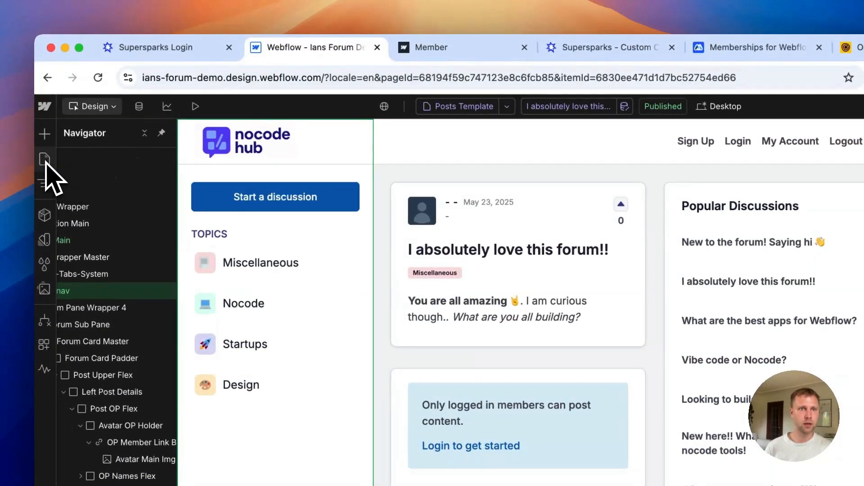
left_click(45, 159)
scroll(148, 237, "down", 3)
scroll(145, 276, "up", 3)
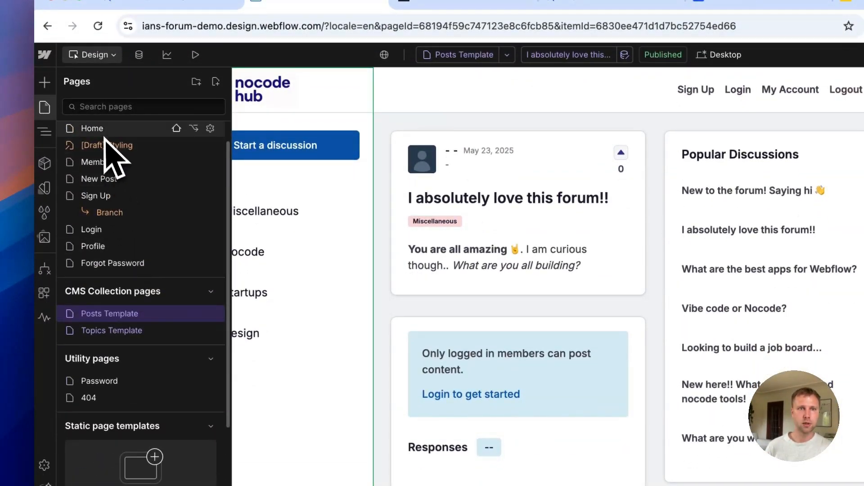
left_click(101, 132)
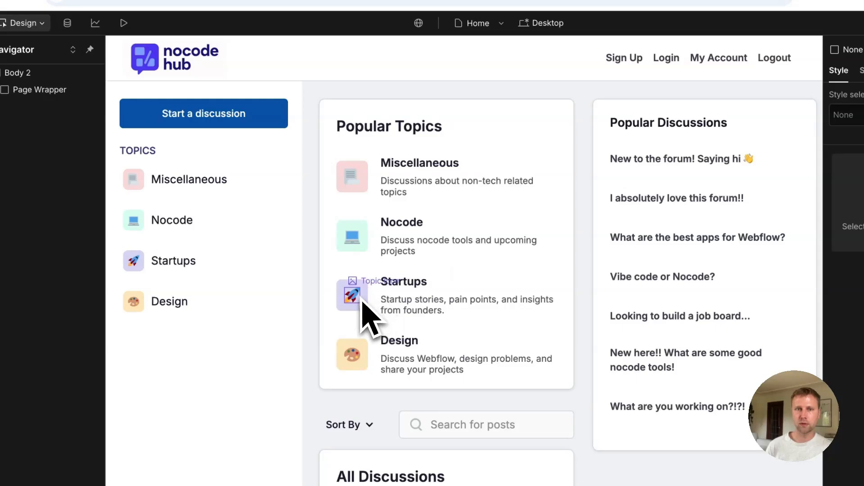
left_click(363, 302)
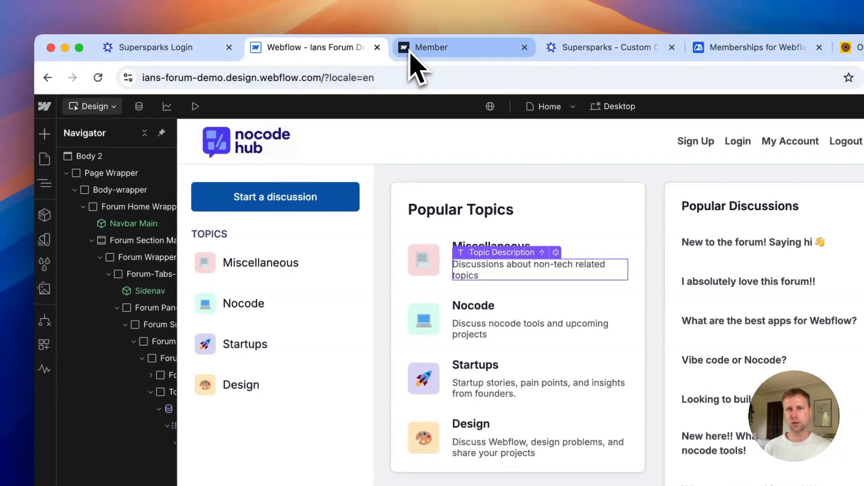
Switch to the live forum site, view the account profile page and start a new discussion at its title field
left_click(350, 43)
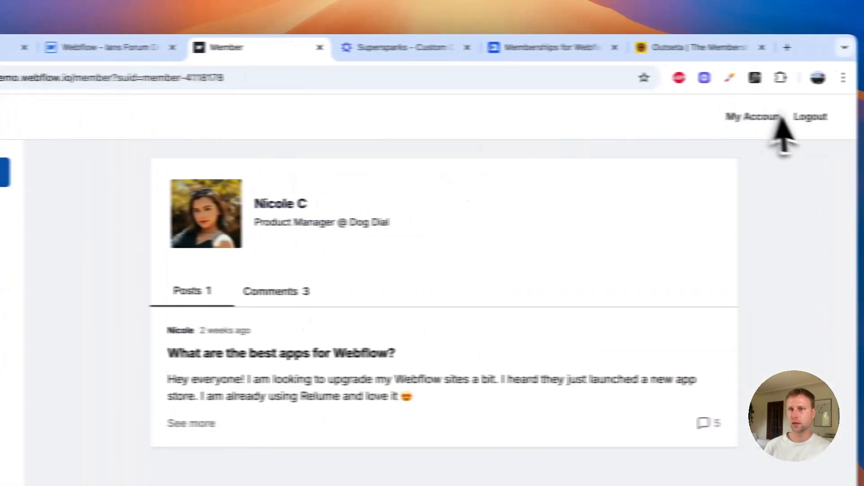
left_click(765, 117)
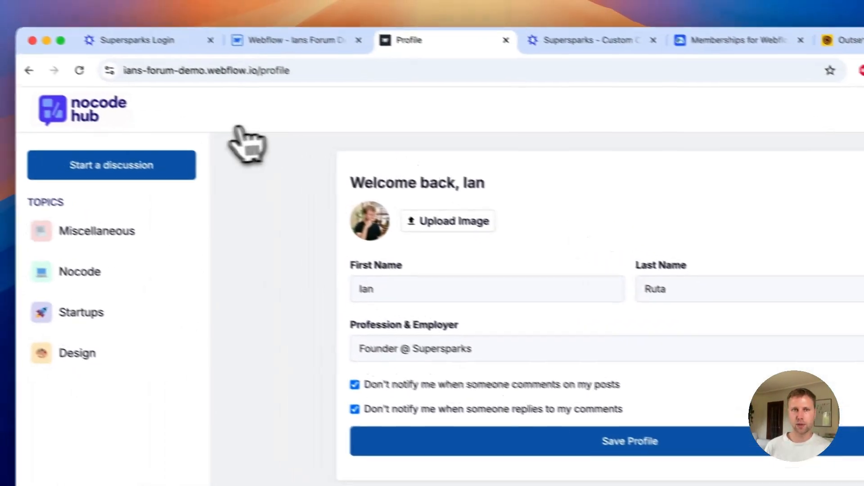
left_click(113, 167)
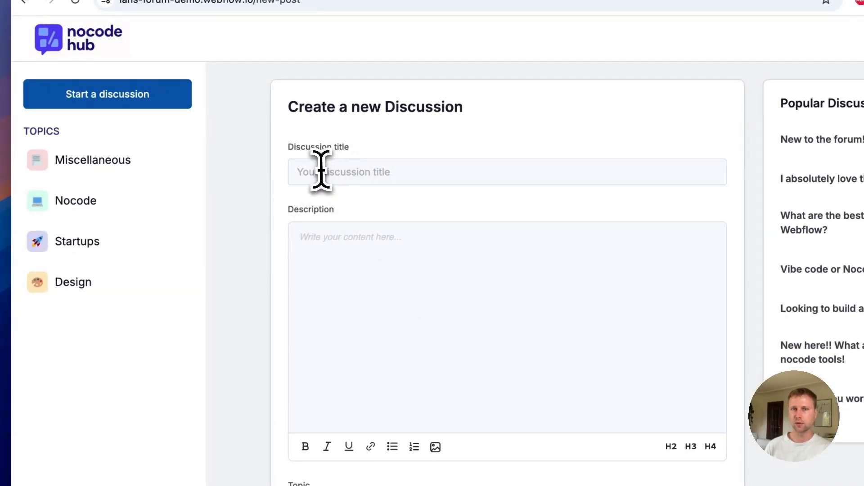
left_click(319, 172)
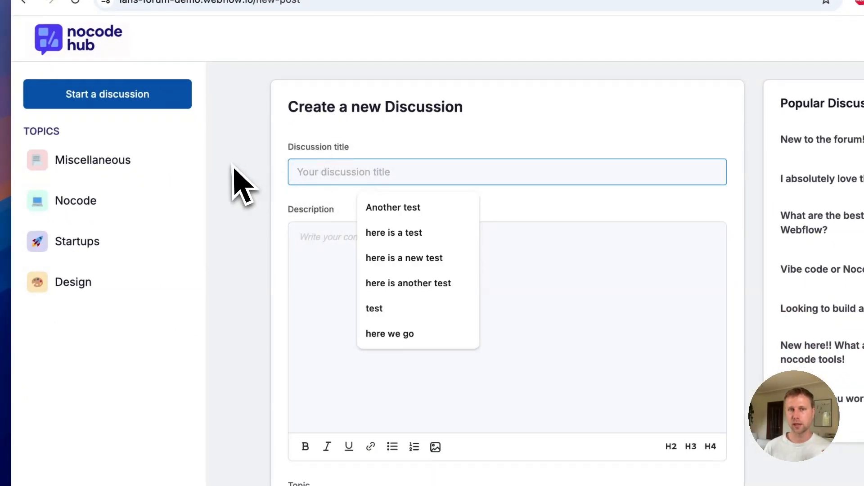
Title the discussion "Here is a test while logged in through Memberstack" and write "Here is my rich text" as description, with bold "Here" and an image
type("H")
type("ere is a test while logged in through Memberstack")
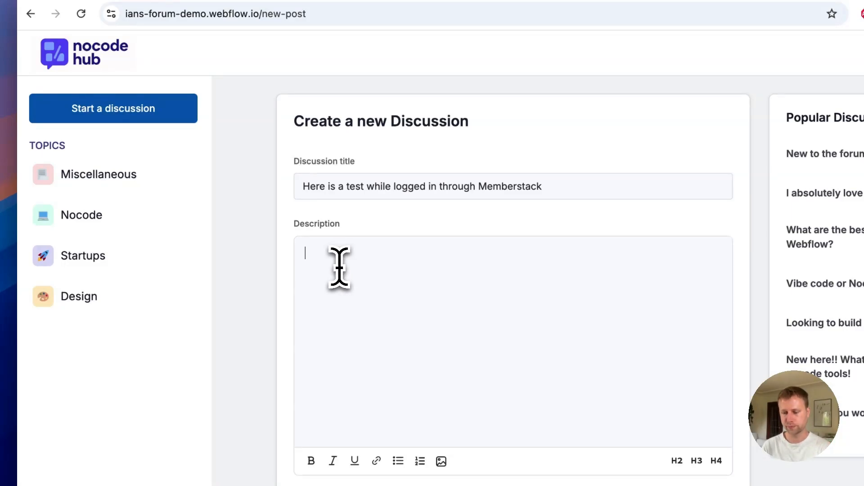
type("Here is my rich text")
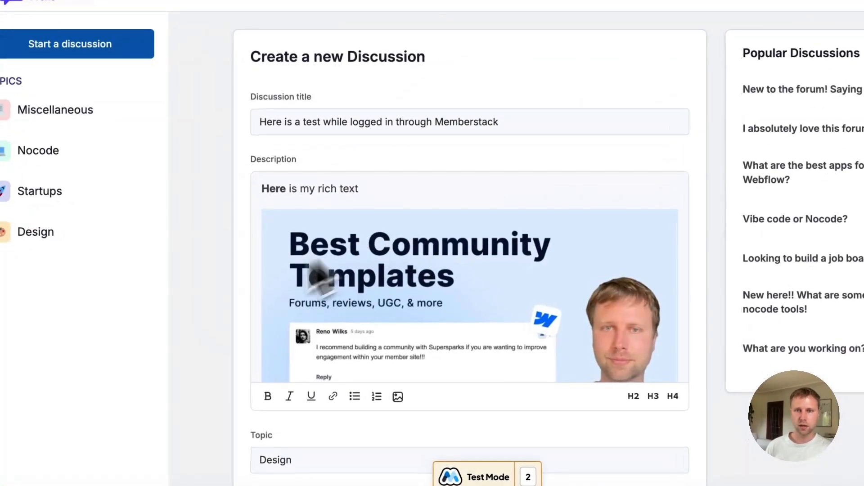
scroll(481, 288, "down", 3)
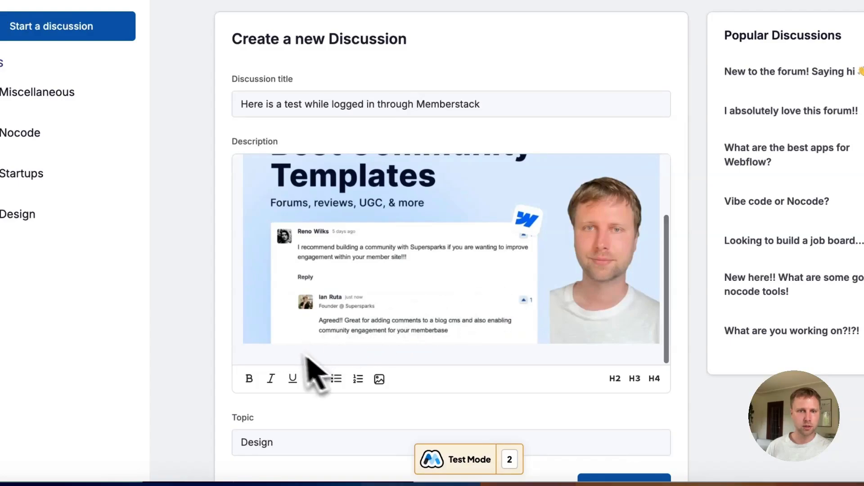
scroll(357, 351, "up", 5)
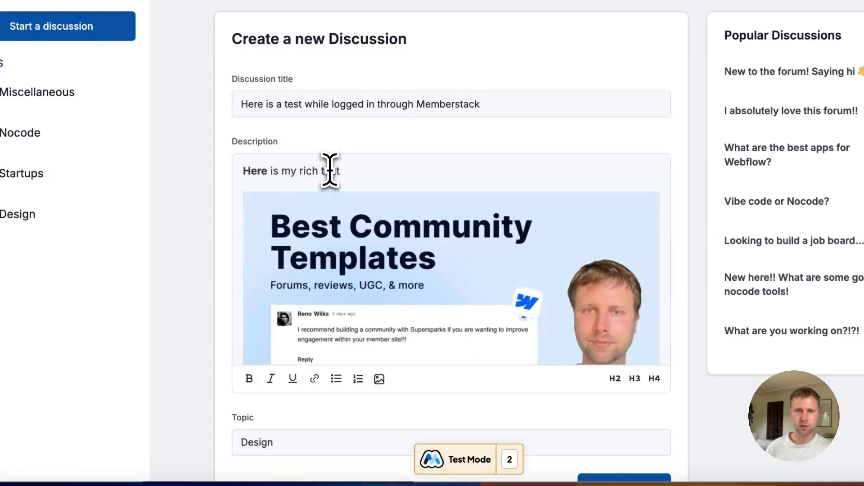
Italicize the word "text" in the first line of the discussion description
double_click(330, 170)
left_click(271, 378)
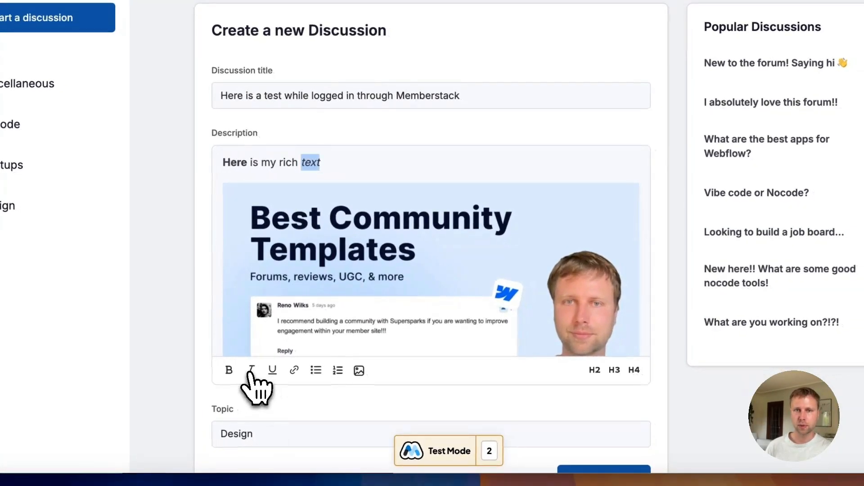
left_click(354, 165)
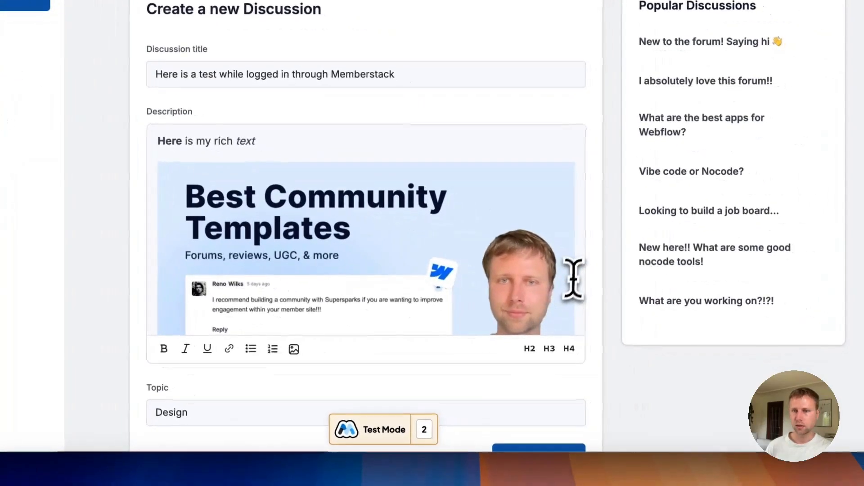
Add an H2 heading reading "h2 here" below the image in the discussion description
scroll(580, 288, "down", 3)
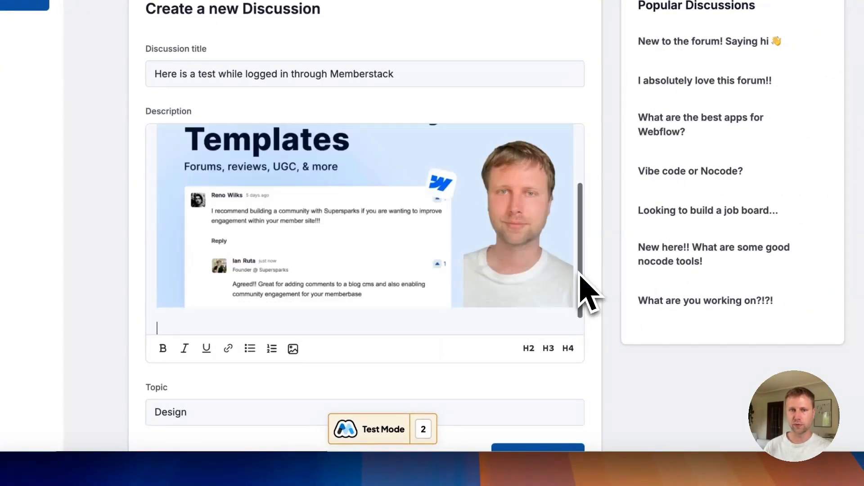
left_click(531, 347)
type("h2hh")
key("BackSpace")
key("BackSpace")
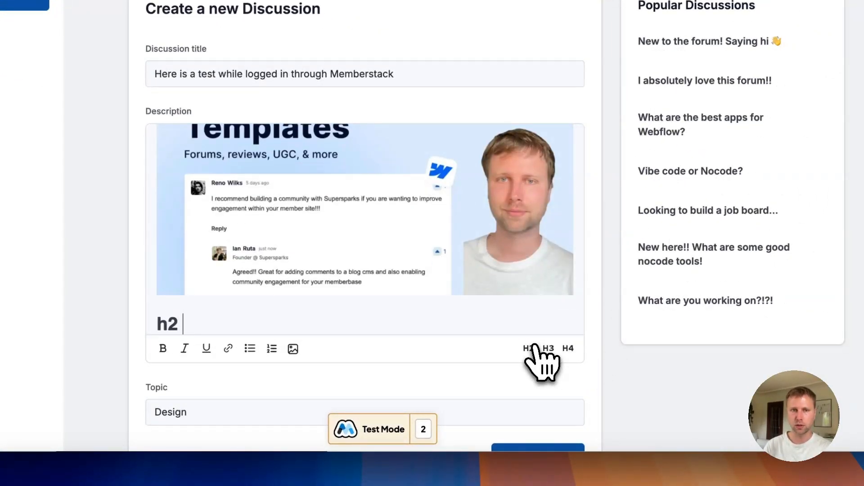
type("here")
Set the discussion's topic to Startups and post the discussion
scroll(469, 339, "down", 1)
scroll(207, 385, "down", 2)
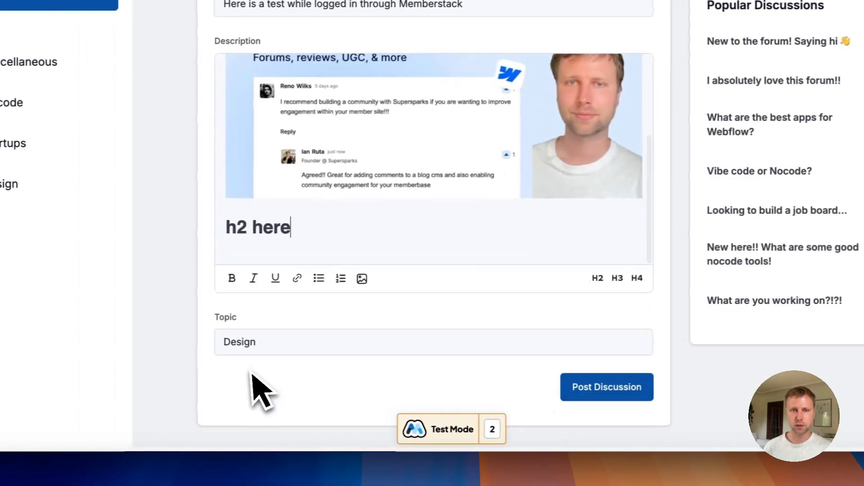
left_click(263, 351)
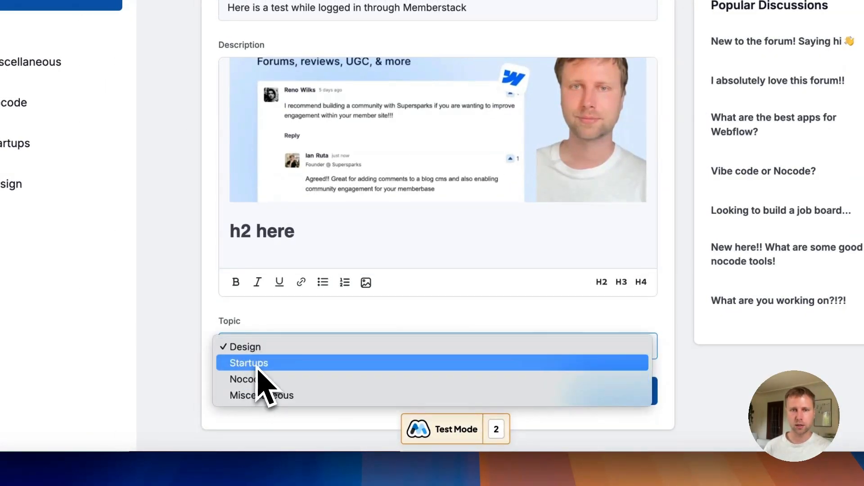
left_click(260, 365)
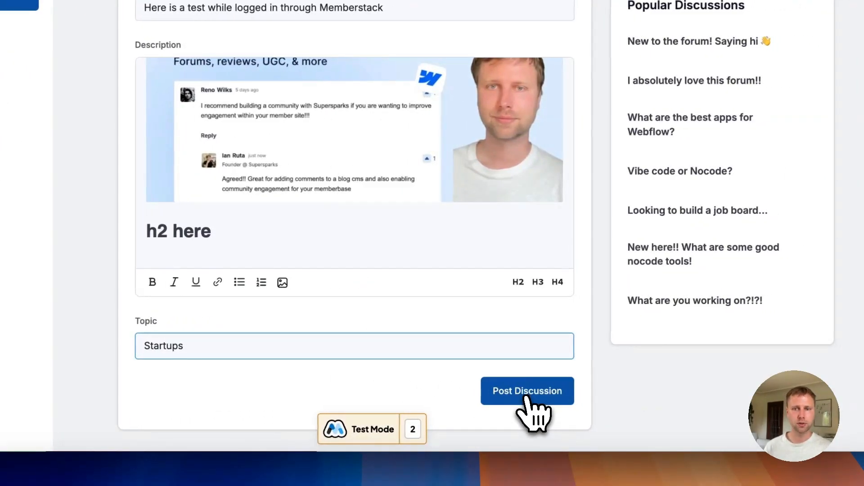
left_click(526, 398)
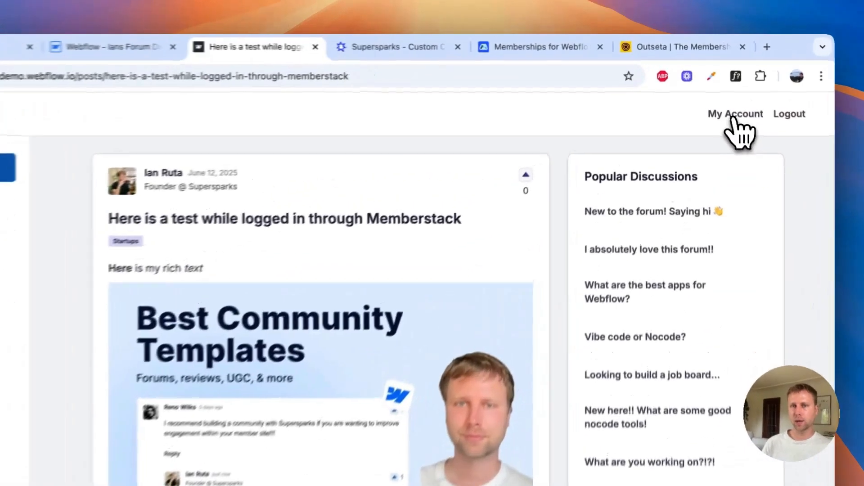
View the account profile page, return to the newly published post and look through its content
left_click(721, 92)
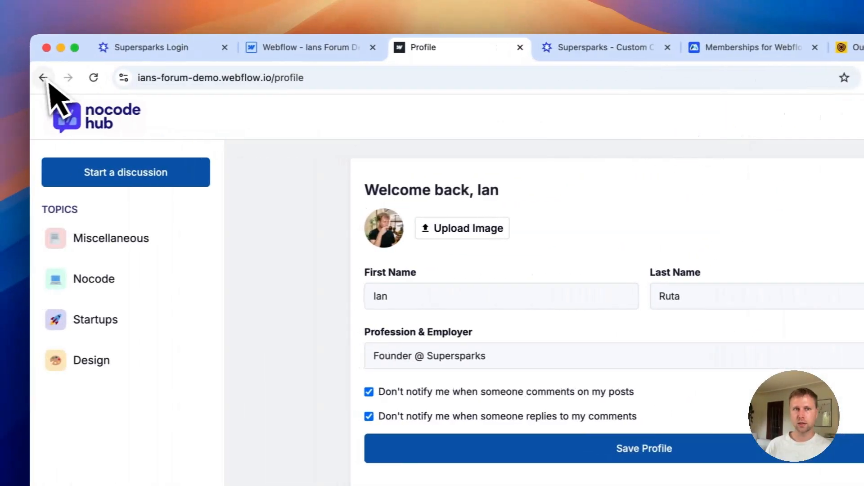
left_click(45, 78)
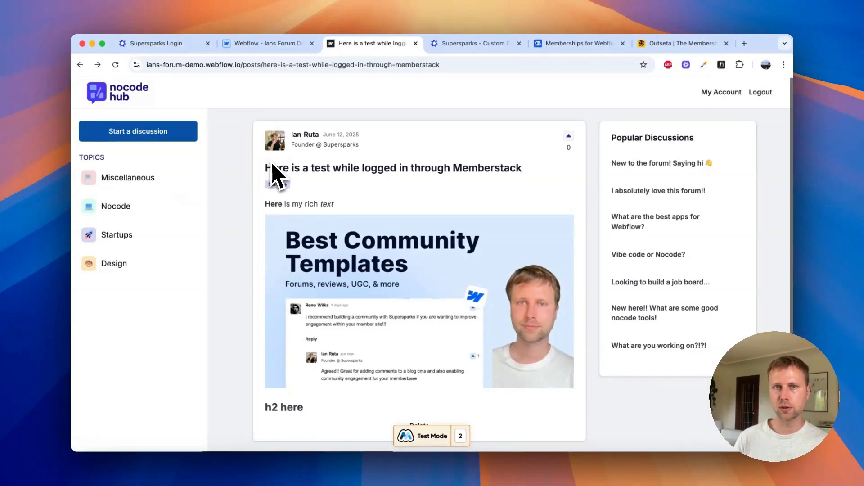
scroll(274, 176, "down", 2)
scroll(342, 198, "up", 3)
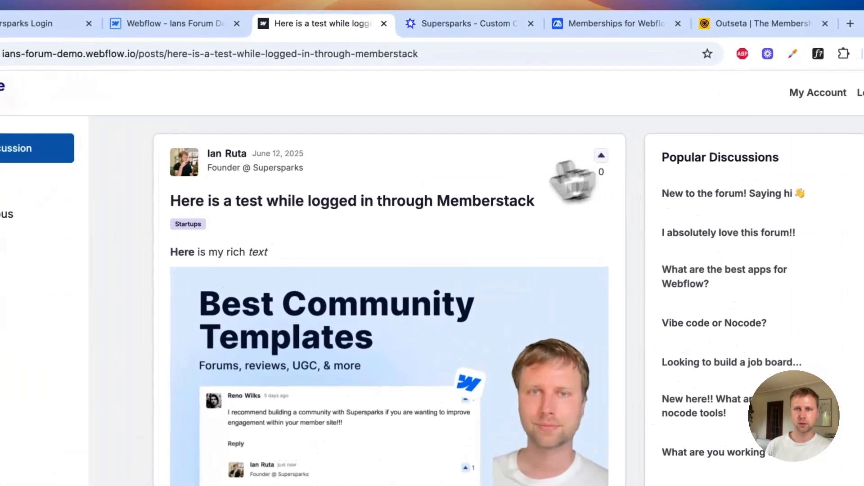
Upvote the post and submit the response "Here is a comment" below it
left_click(600, 156)
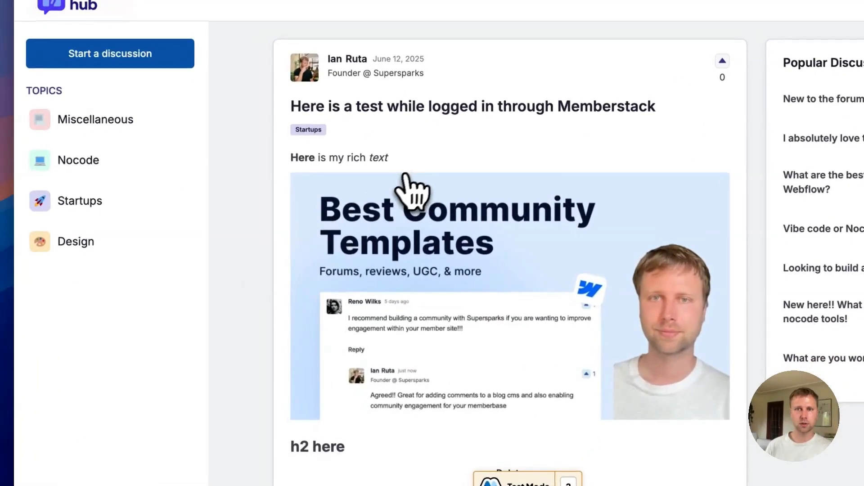
scroll(277, 277, "down", 1)
scroll(288, 292, "up", 1)
scroll(377, 293, "down", 4)
left_click(288, 376)
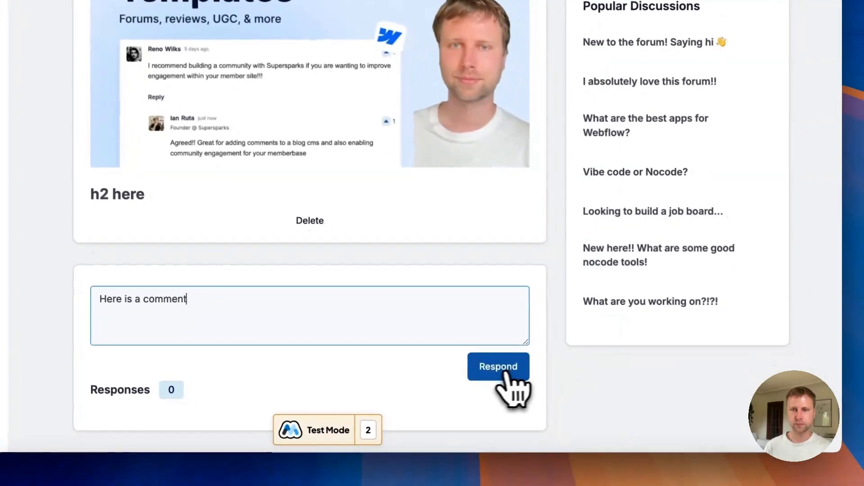
left_click(594, 425)
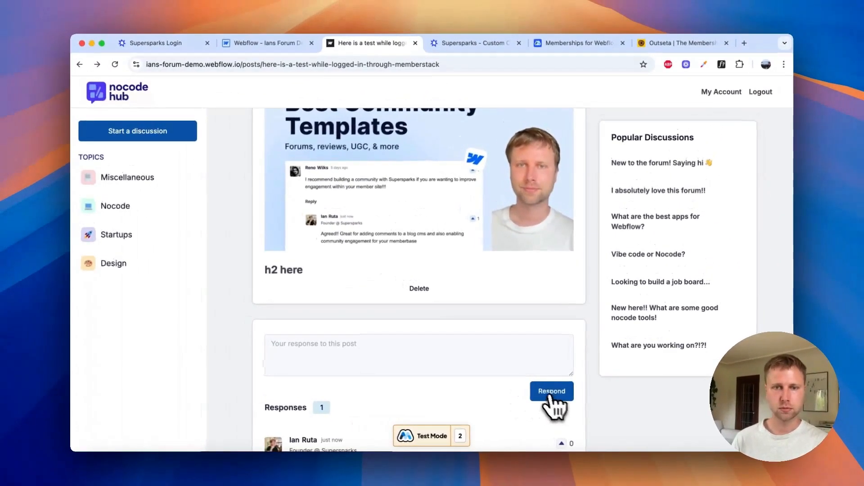
scroll(507, 297, "down", 2)
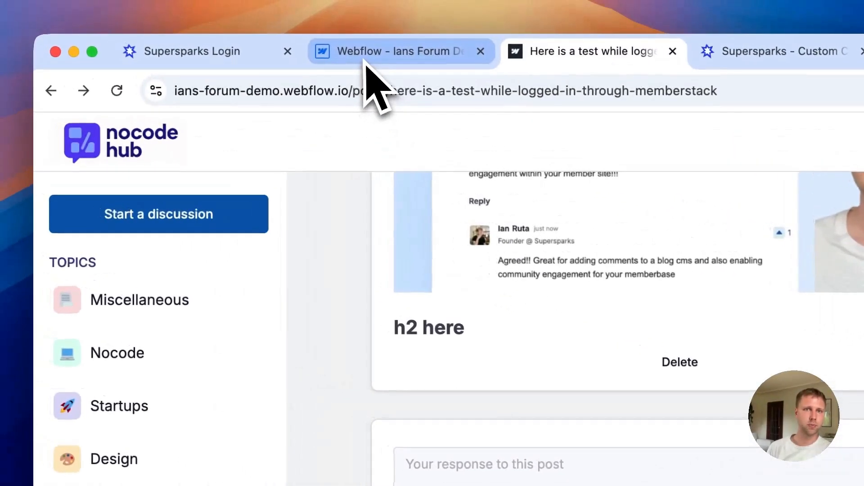
Switch to the Webflow Designer, open the new Memberstack test post in the Posts CMS collection and examine its fields
left_click(246, 47)
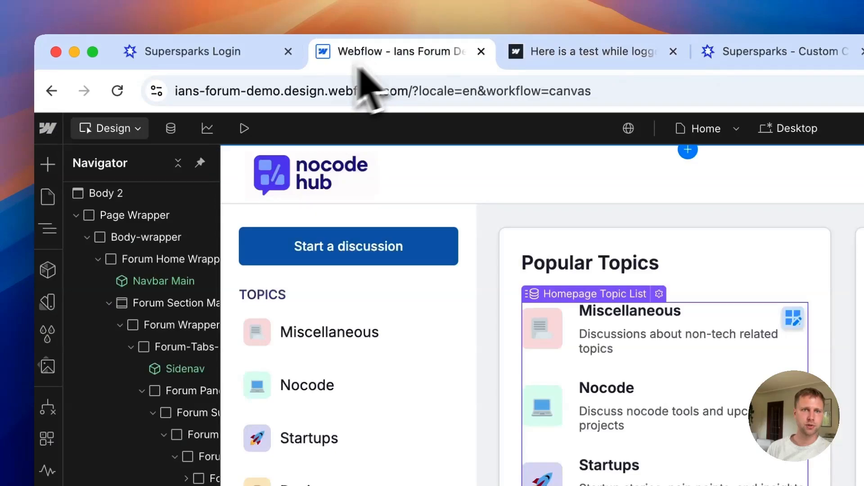
left_click(170, 128)
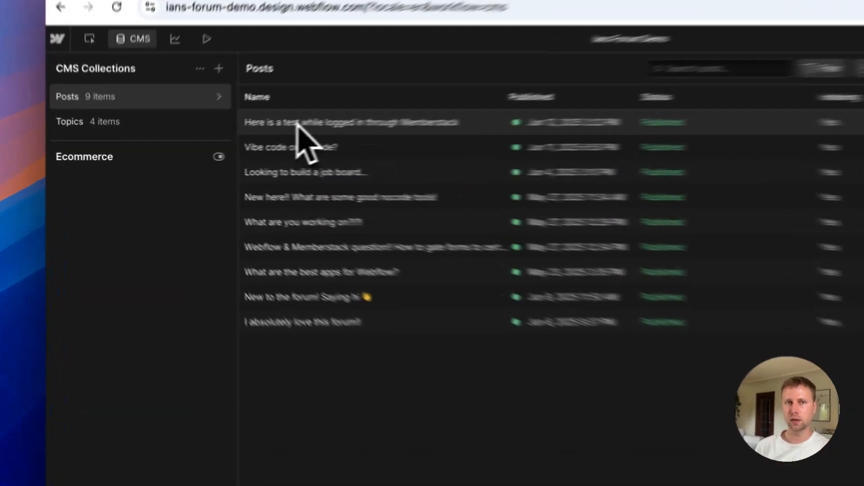
left_click(234, 138)
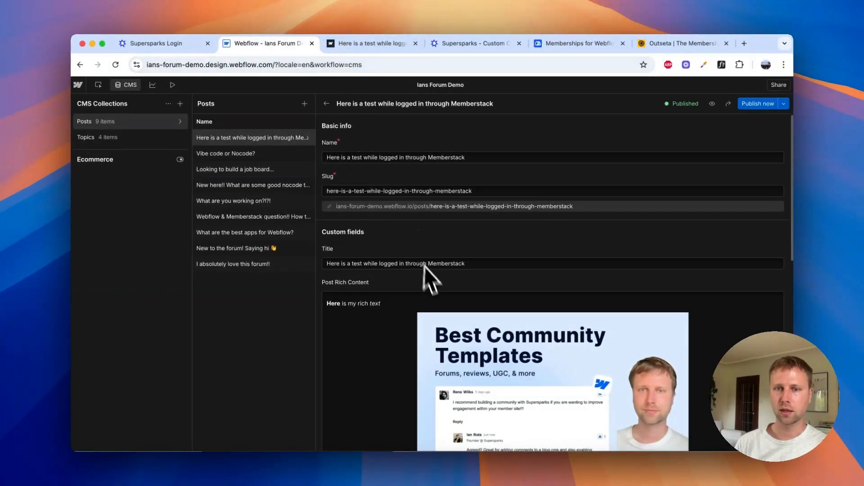
scroll(432, 288, "down", 5)
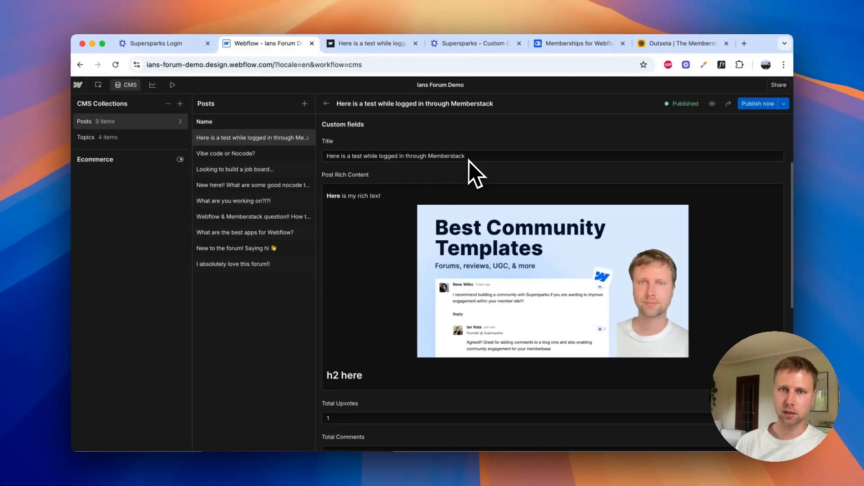
scroll(376, 190, "down", 3)
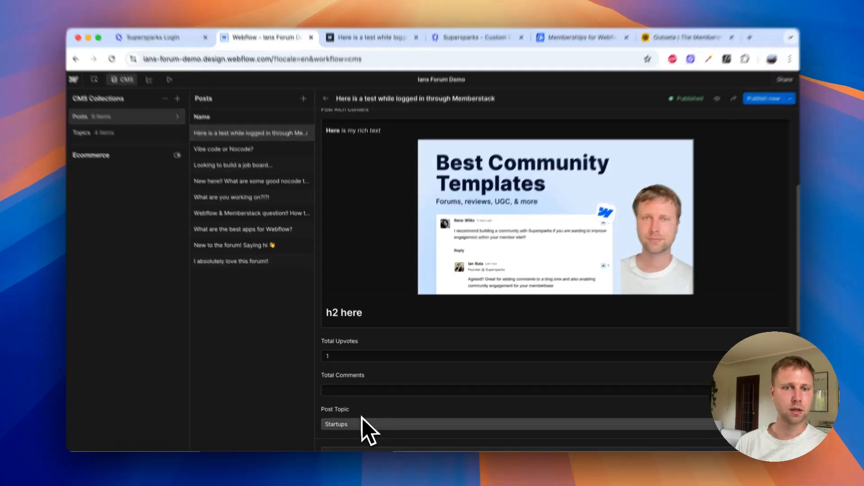
Check the available choices in the item's Post Topic field and view the Topics collection
left_click(361, 425)
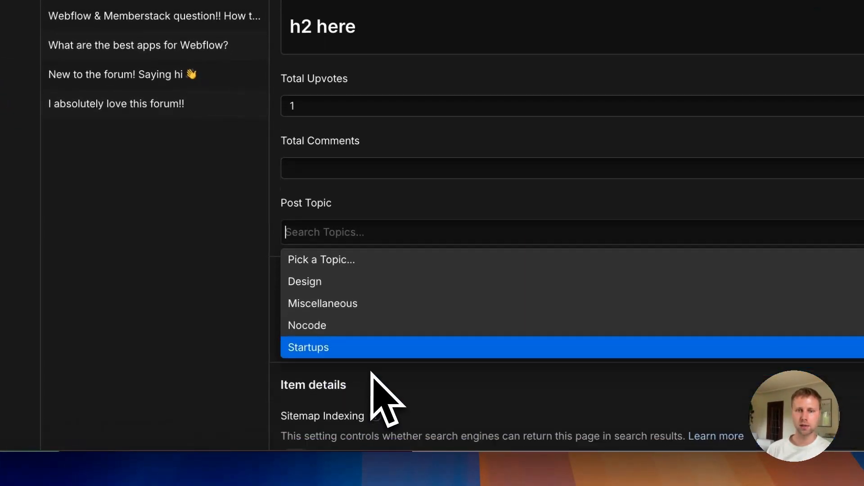
scroll(356, 333, "down", 5)
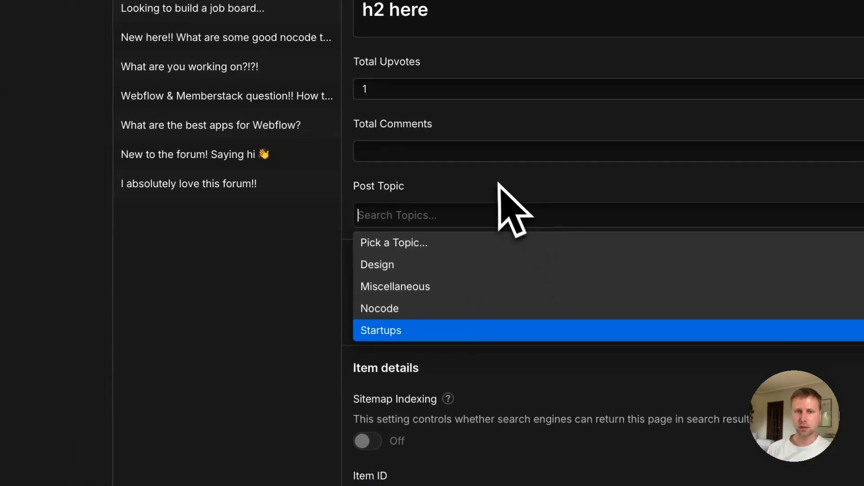
left_click(502, 186)
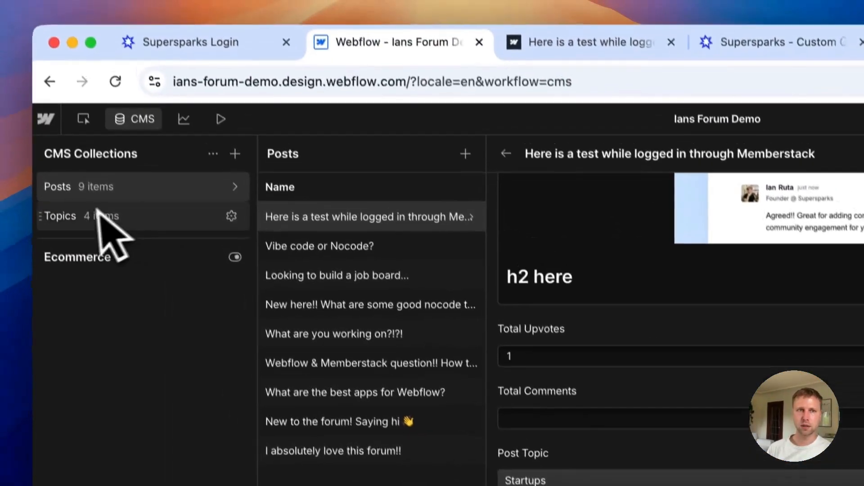
left_click(99, 217)
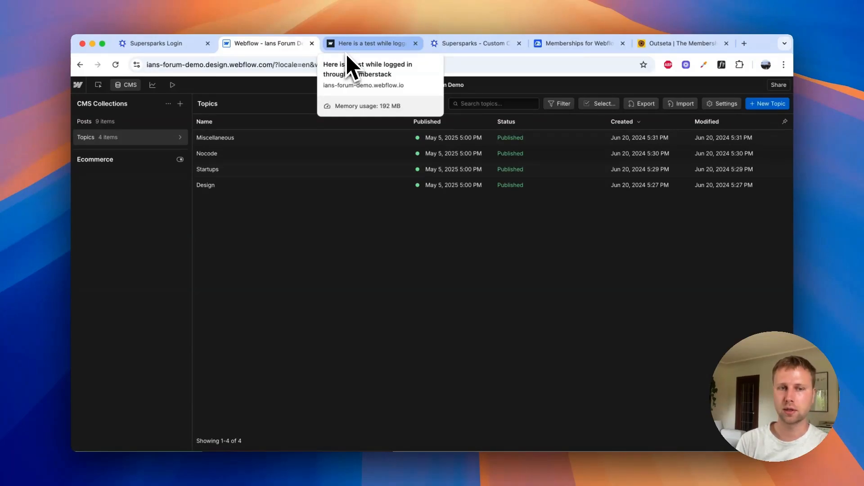
Return to the design canvas, open the Posts Template page and inspect its Post Rich Text element
left_click(124, 89)
left_click(77, 122)
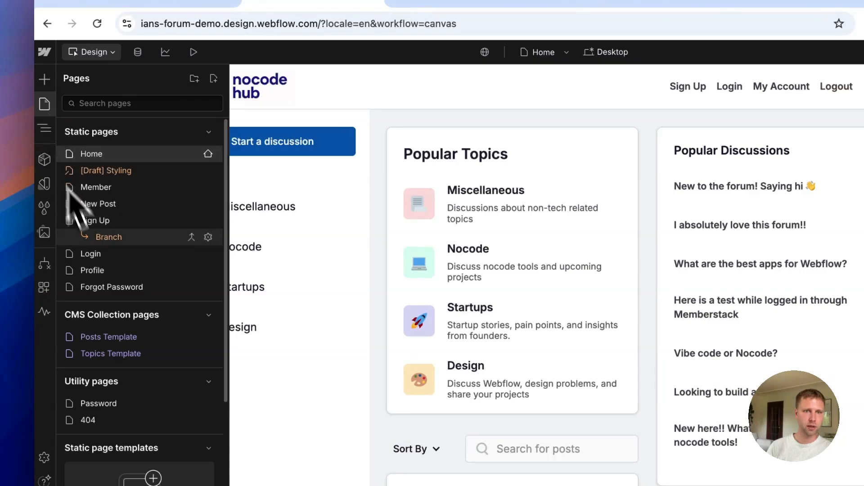
left_click(122, 337)
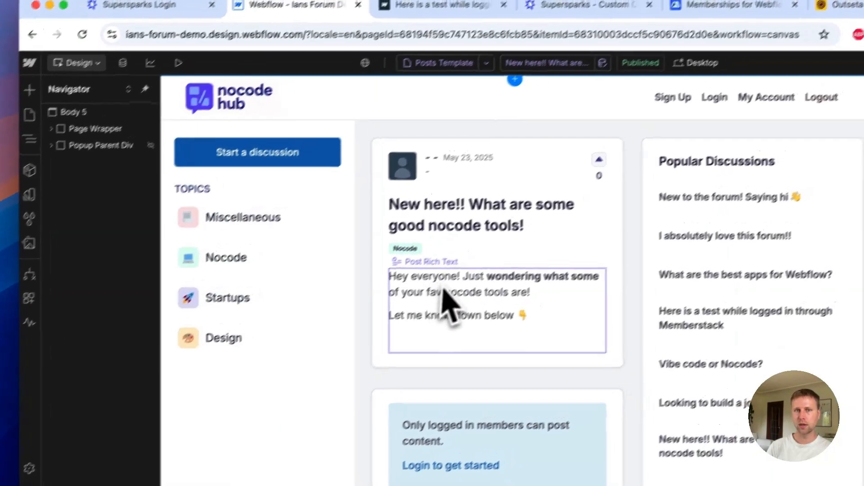
left_click(442, 265)
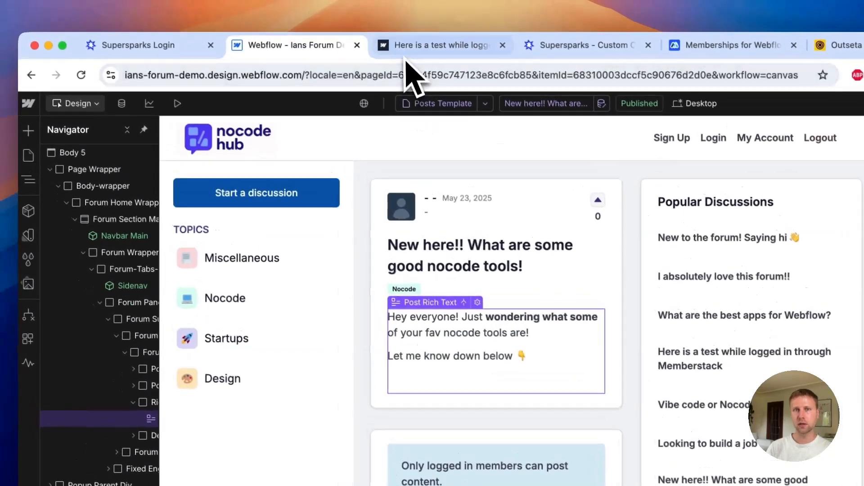
left_click(387, 21)
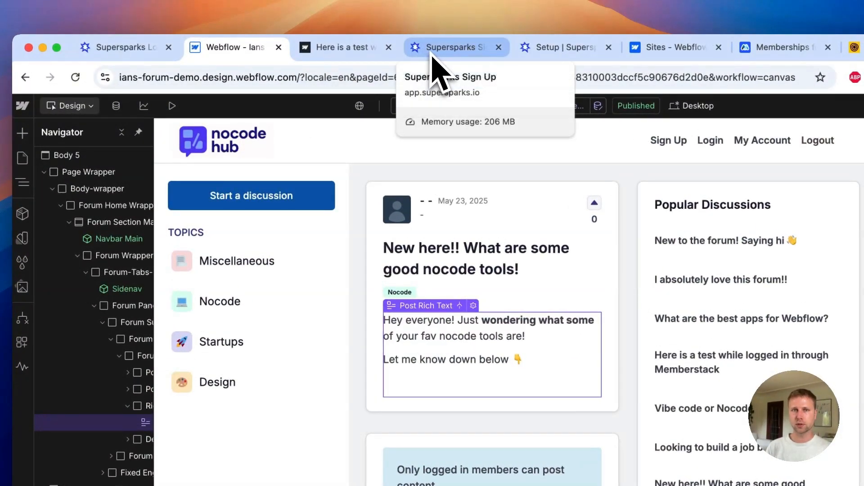
Switch to the Supersparks sign-up page, create the account from the completed form and dismiss the browser's offer to save the password
left_click(432, 53)
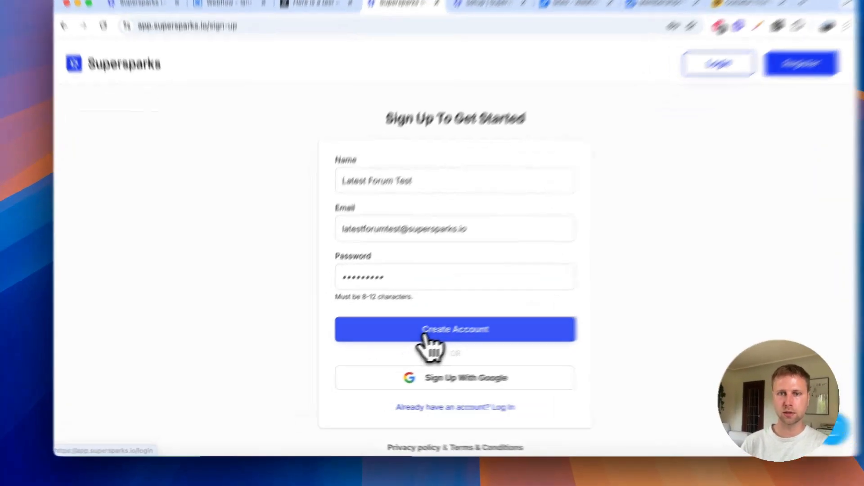
left_click(410, 341)
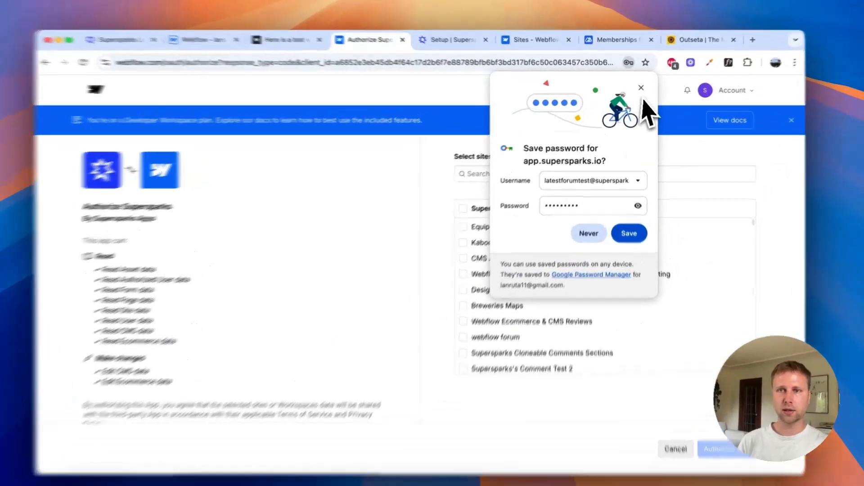
left_click(641, 87)
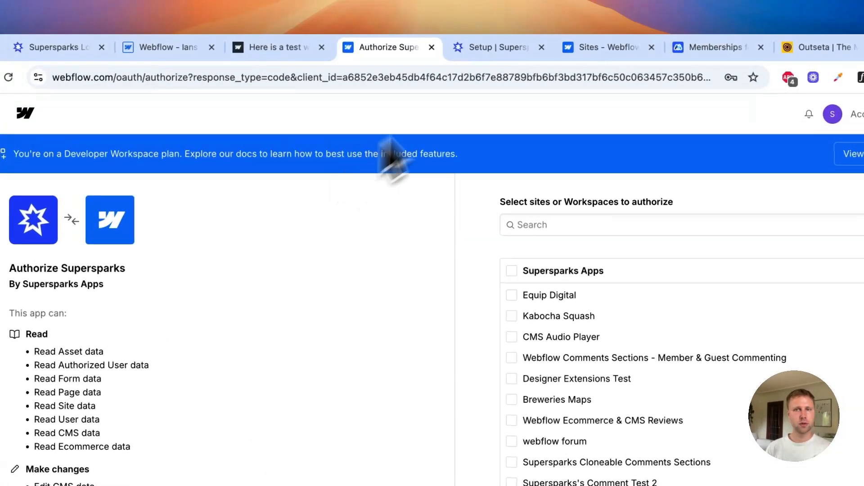
Switch to the Webflow dashboard, open the Kabocha Squash site in the Designer and look over its home page
left_click(599, 48)
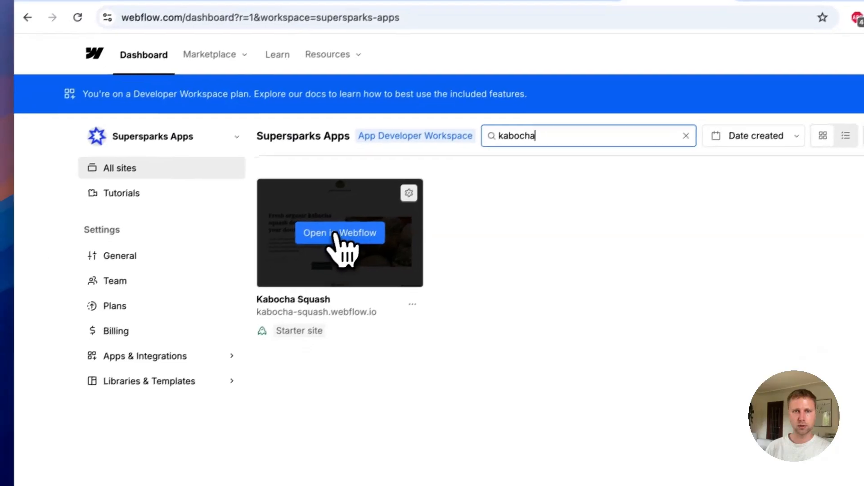
left_click(351, 235)
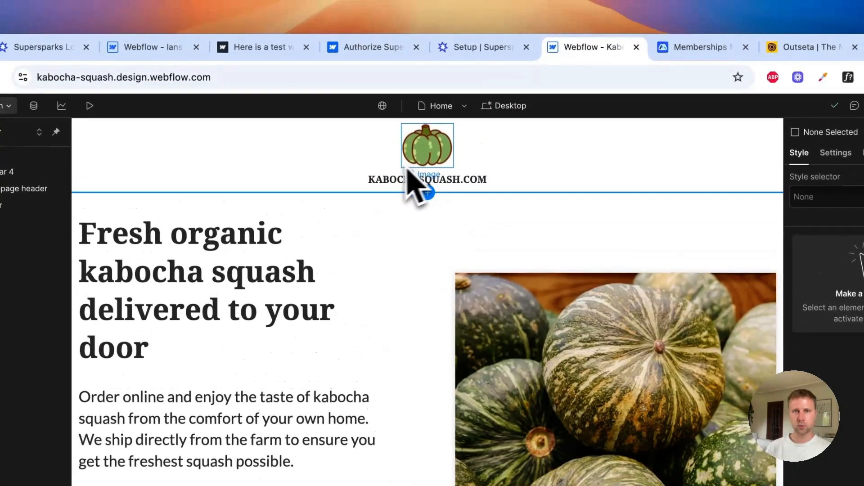
left_click(456, 104)
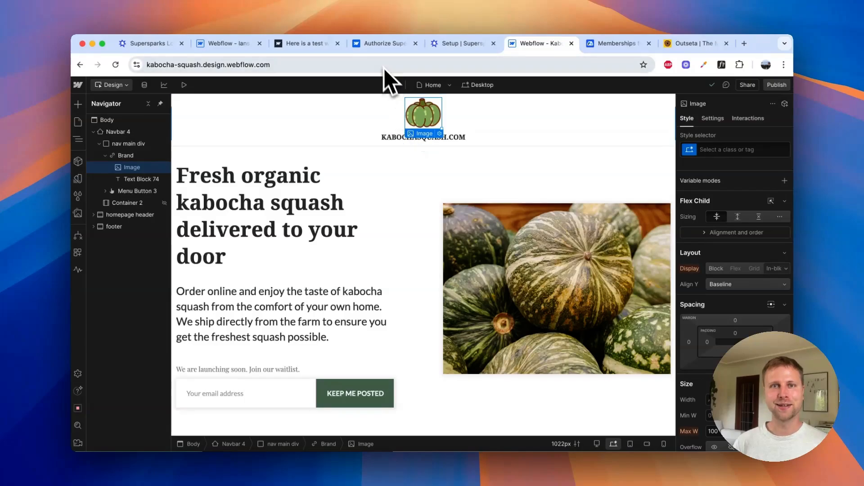
Return to the Supersparks authorization page, authorize access to the Kabocha Squash site and continue to the Supersparks dashboard
left_click(382, 45)
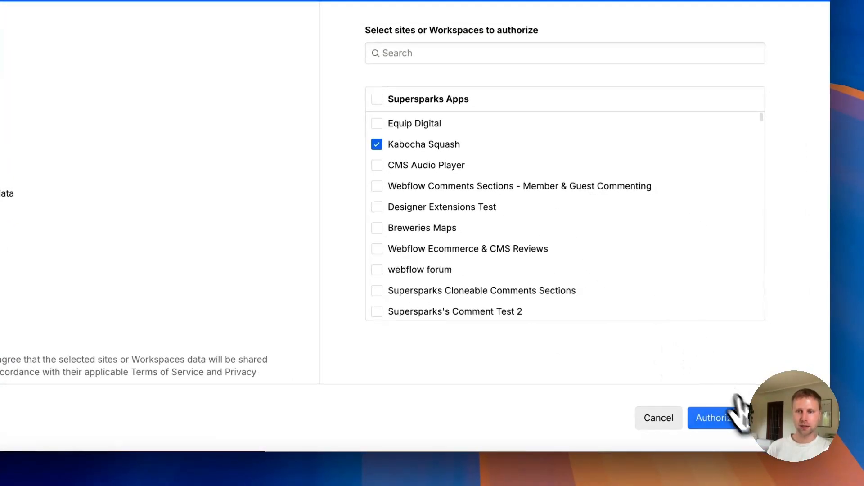
left_click(733, 419)
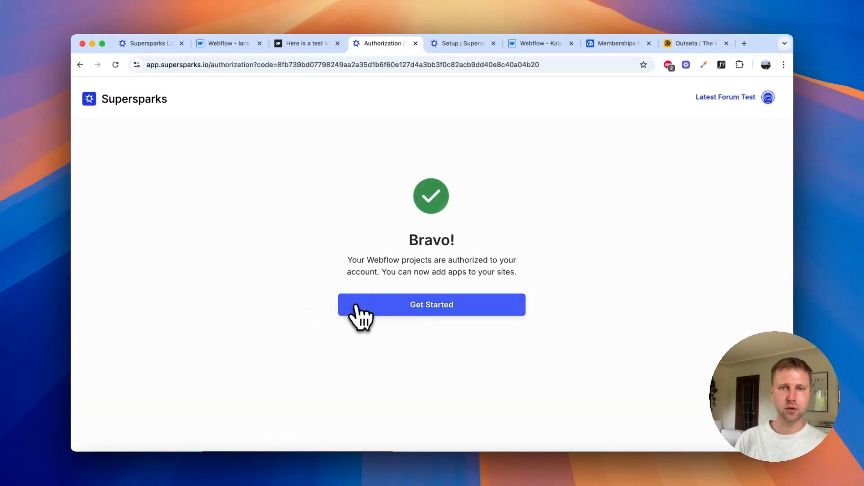
left_click(356, 311)
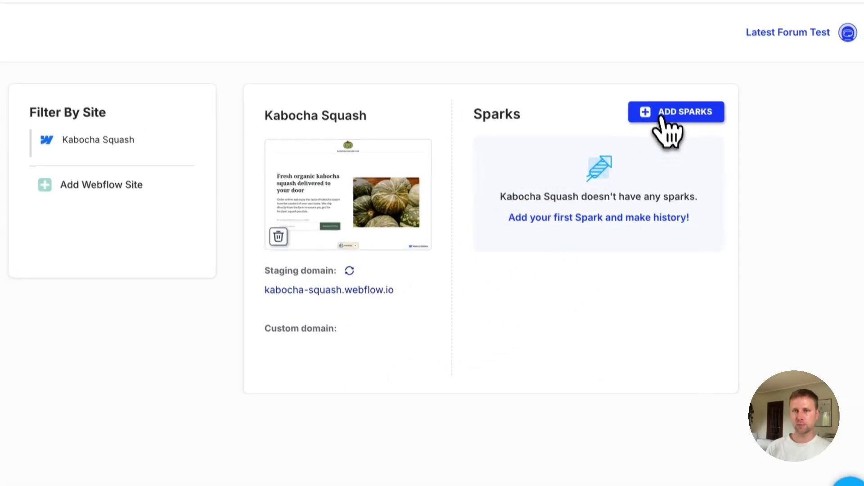
Add a Community Posting spark to the Kabocha Squash site and start its free trial
left_click(671, 165)
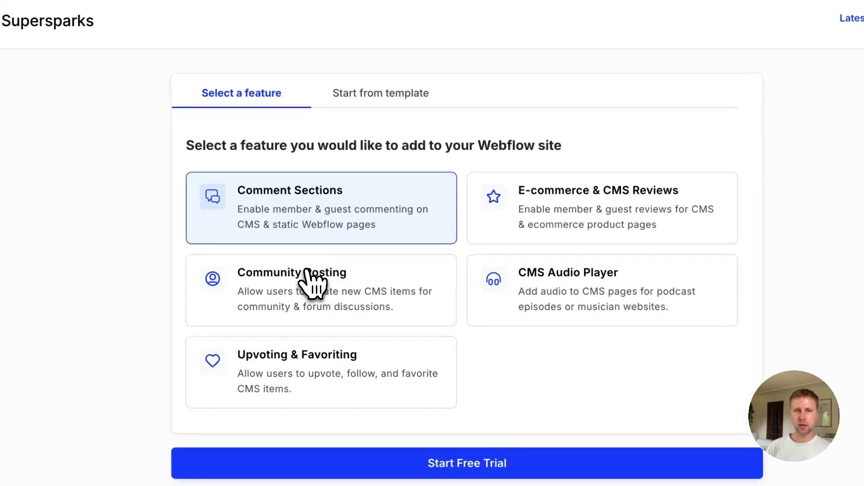
left_click(306, 270)
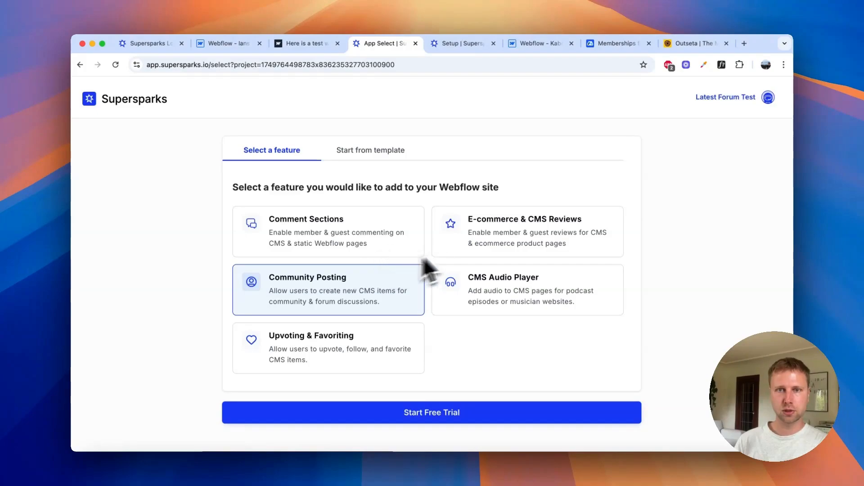
scroll(434, 261, "down", 3)
scroll(412, 276, "up", 3)
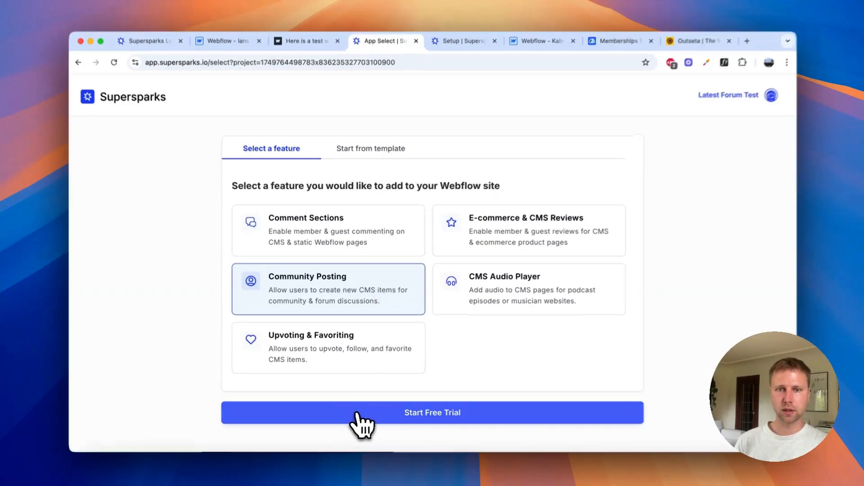
left_click(361, 414)
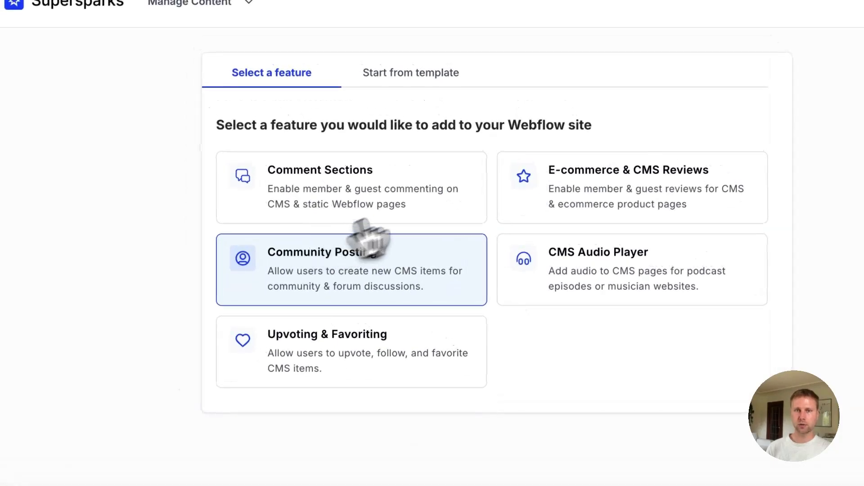
left_click(293, 276)
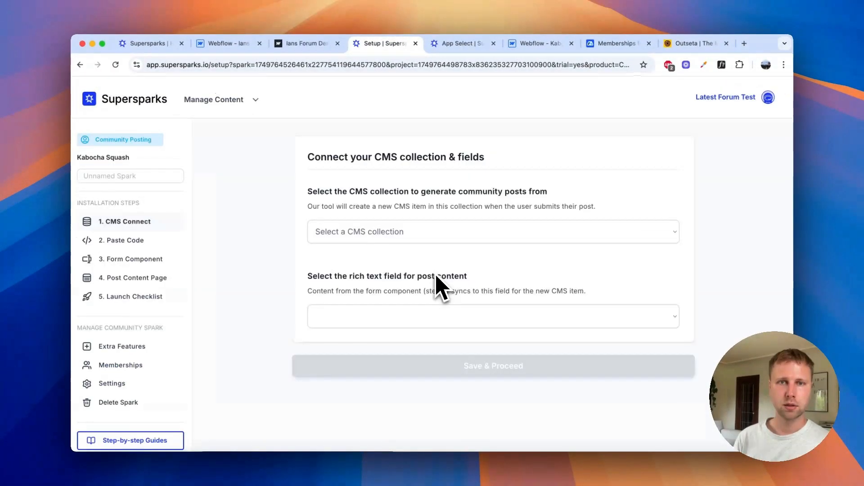
View the templates offered on the Supersparks app selection page, then return to the spark's CMS setup page
left_click(458, 47)
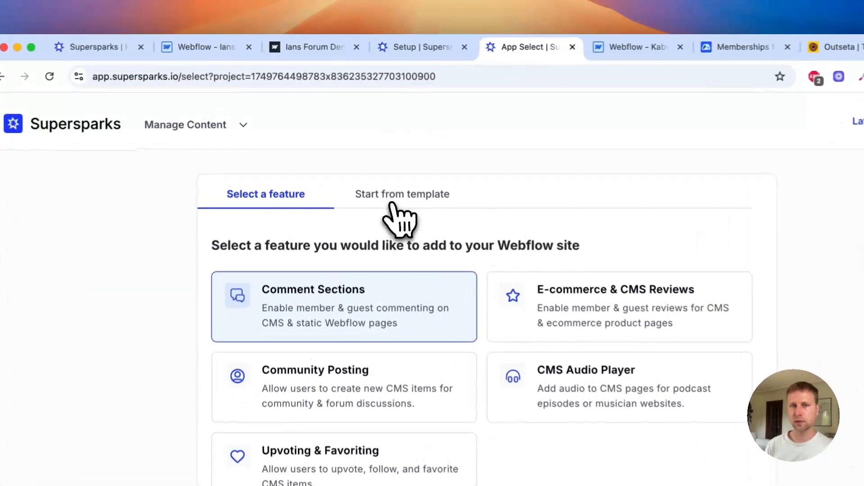
left_click(370, 148)
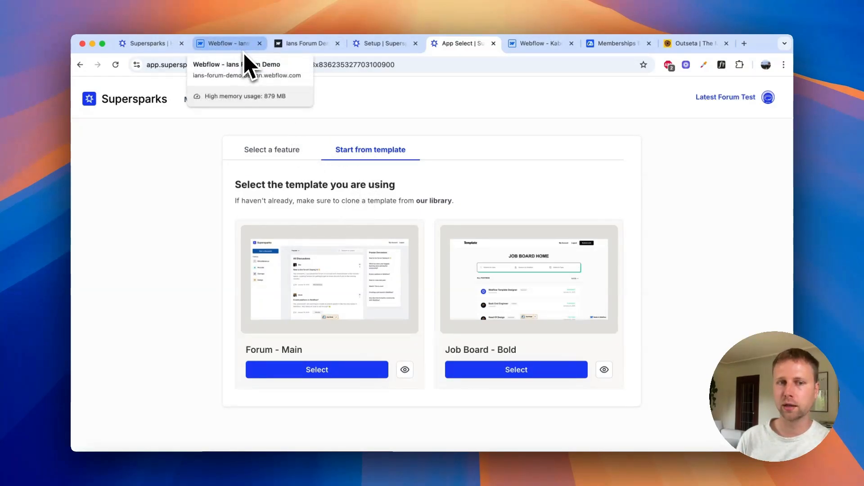
left_click(372, 45)
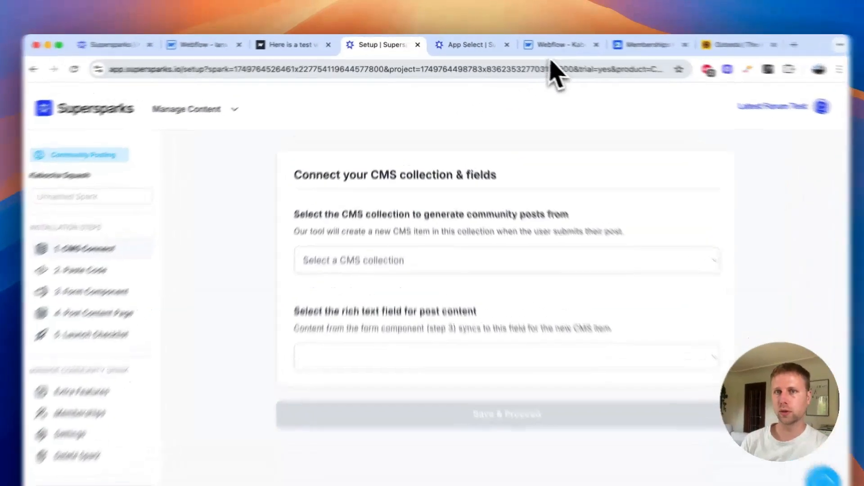
Switch to the Kabocha Squash Webflow Designer and start a new CMS collection named "forum posts"
left_click(538, 44)
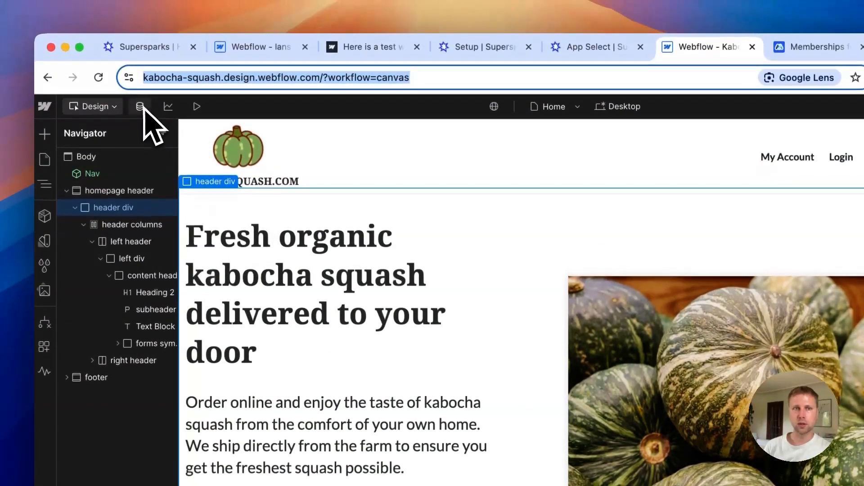
left_click(140, 57)
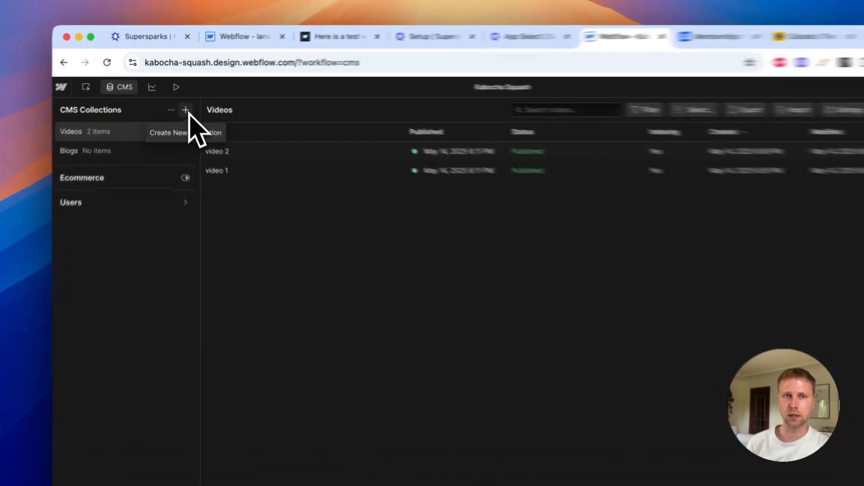
left_click(181, 104)
left_click(260, 275)
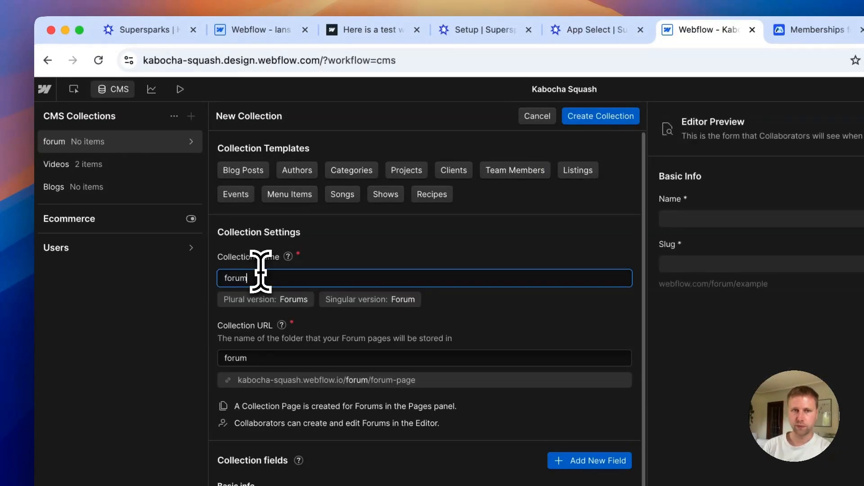
type("forum posts")
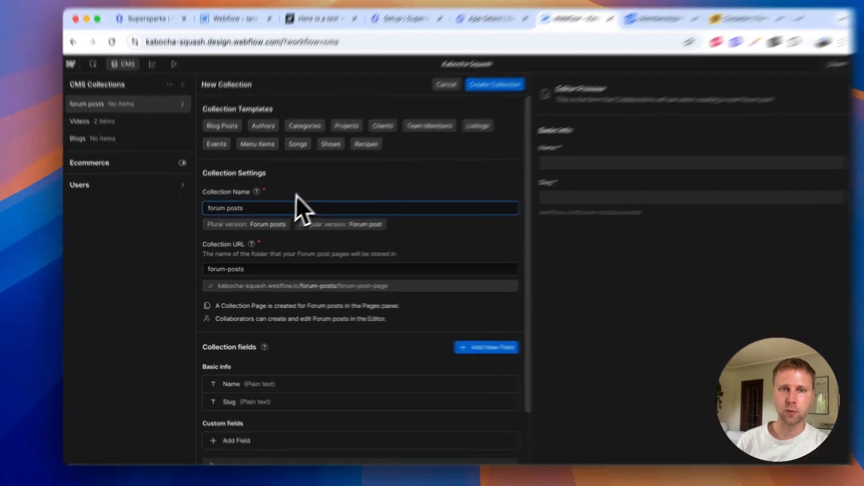
left_click(290, 202)
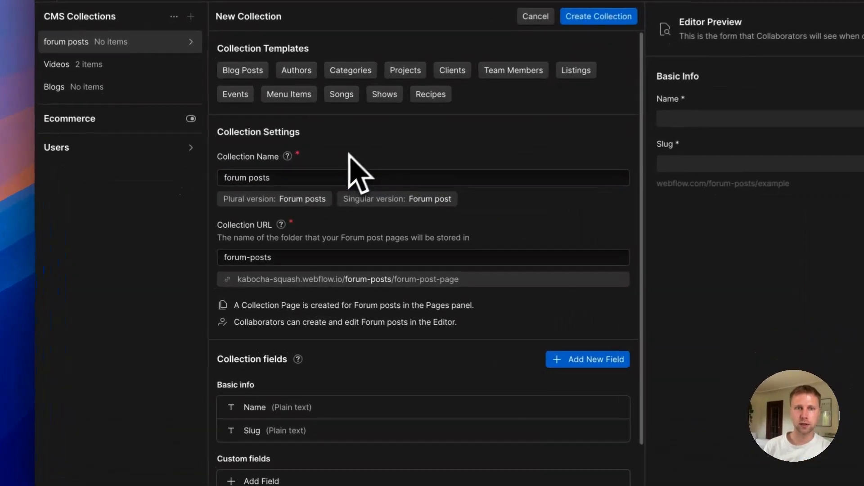
Add a rich text field labelled "Forum Content" to the new collection, create the collection and return to the design canvas
scroll(284, 248, "down", 3)
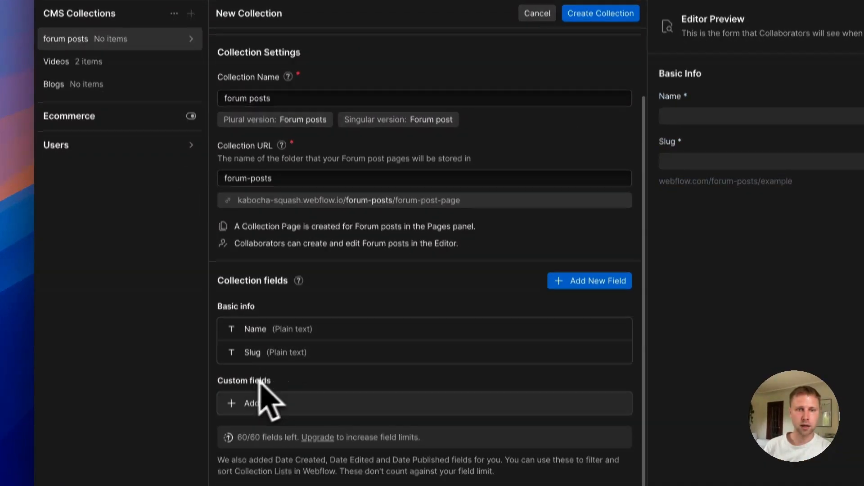
left_click(275, 343)
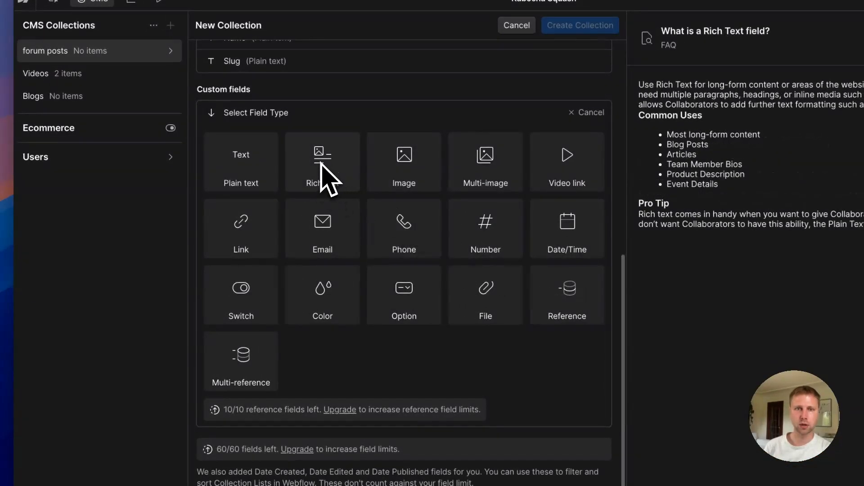
left_click(321, 165)
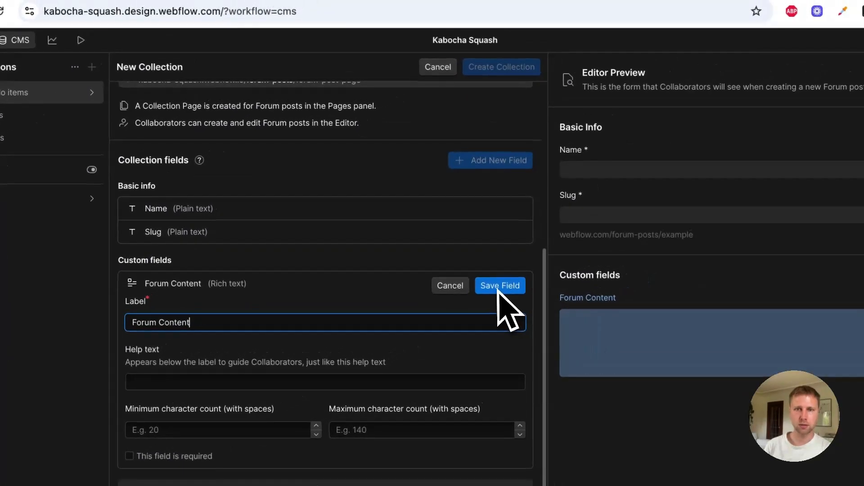
left_click(579, 243)
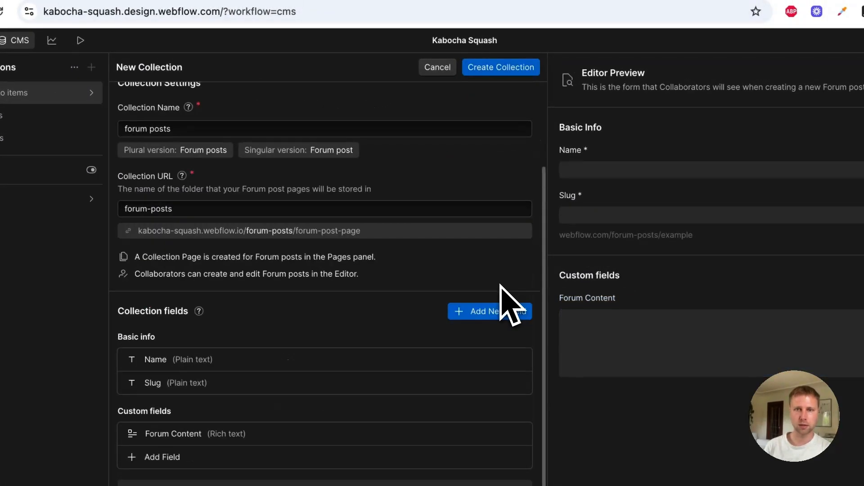
scroll(490, 284, "up", 3)
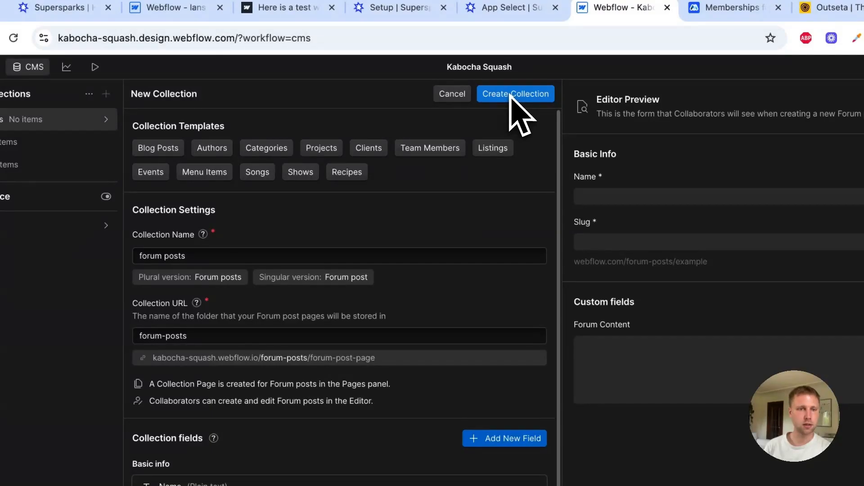
left_click(513, 94)
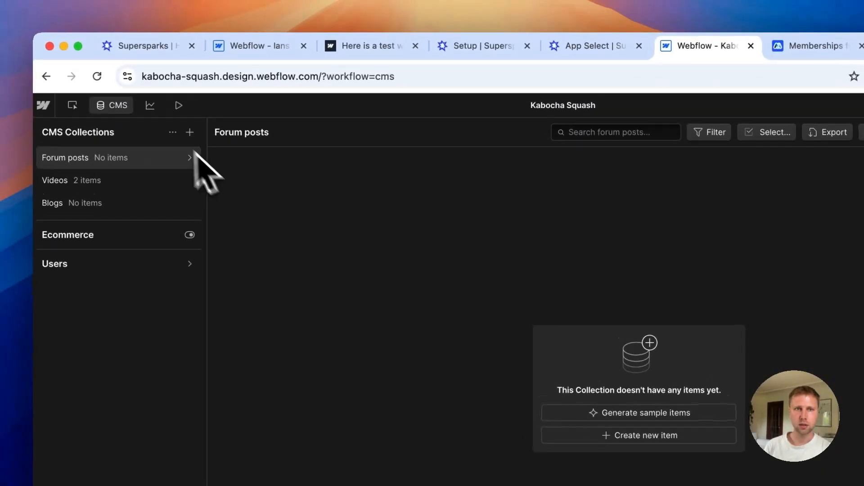
left_click(111, 106)
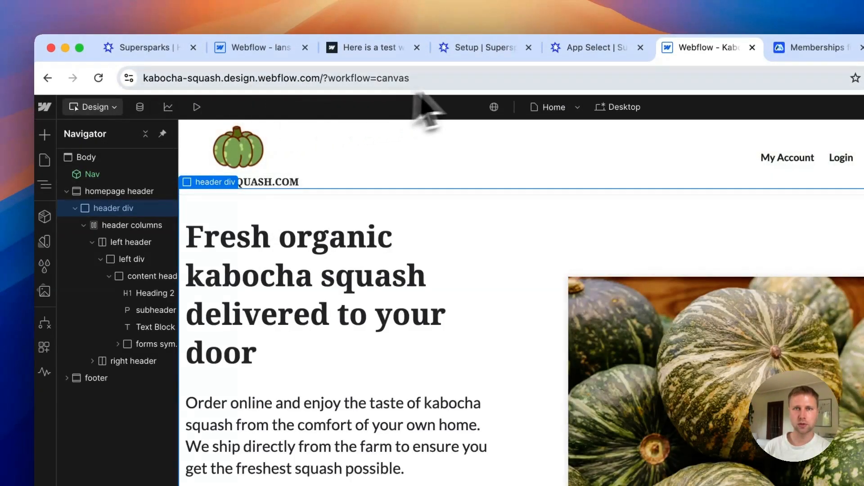
In the Supersparks setup, connect the Forum posts collection and choose Forum Content as the rich text field for post content
left_click_drag(471, 57, 590, 58)
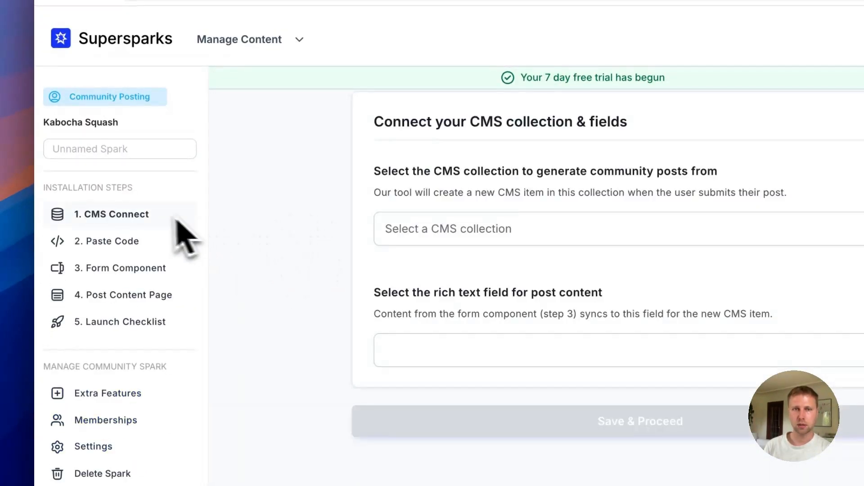
left_click(429, 230)
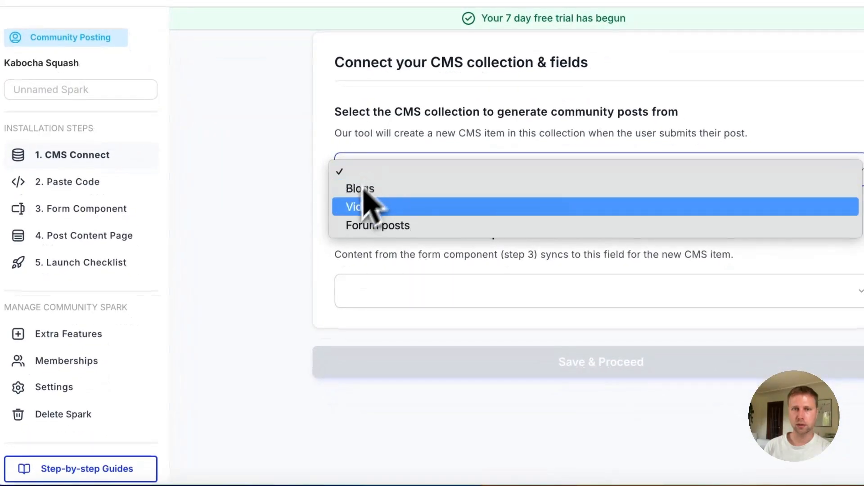
left_click(395, 225)
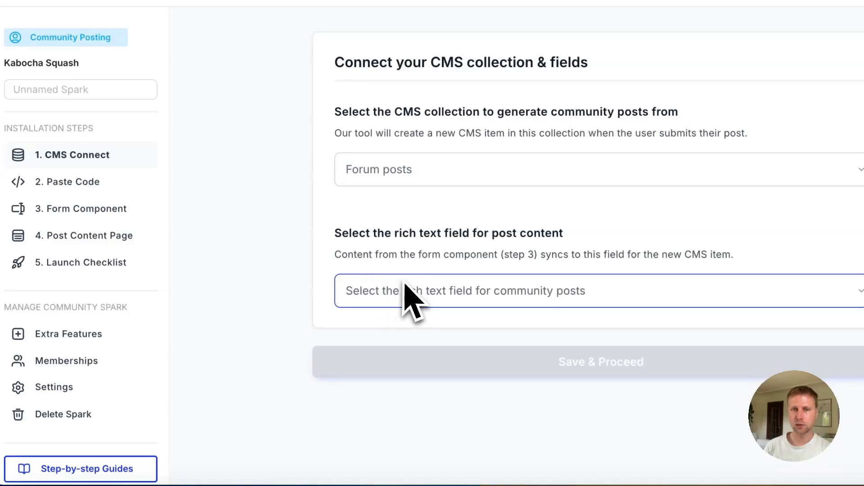
left_click(398, 305)
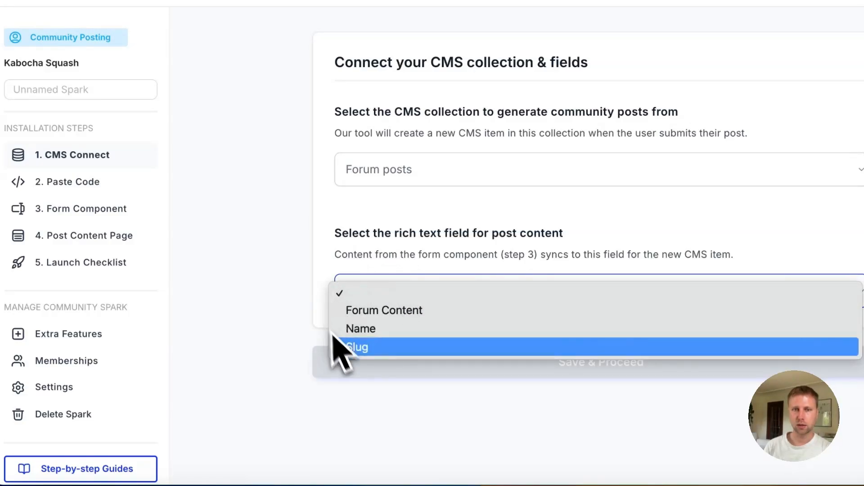
left_click(389, 310)
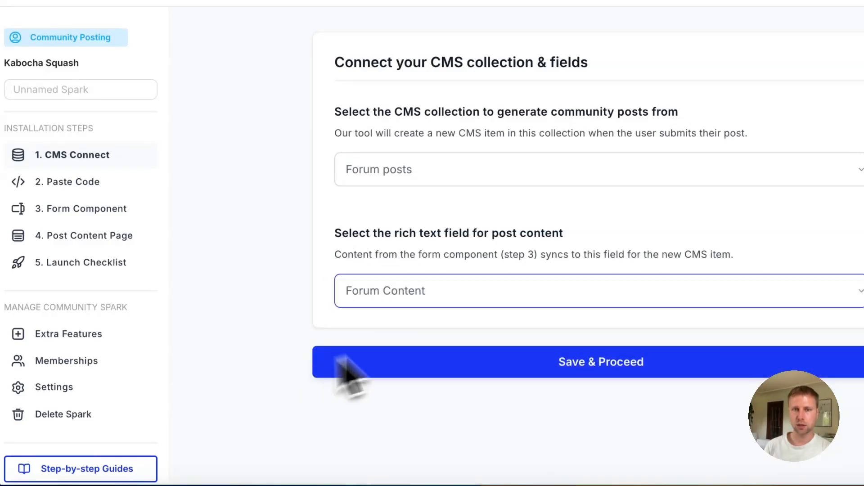
left_click(400, 295)
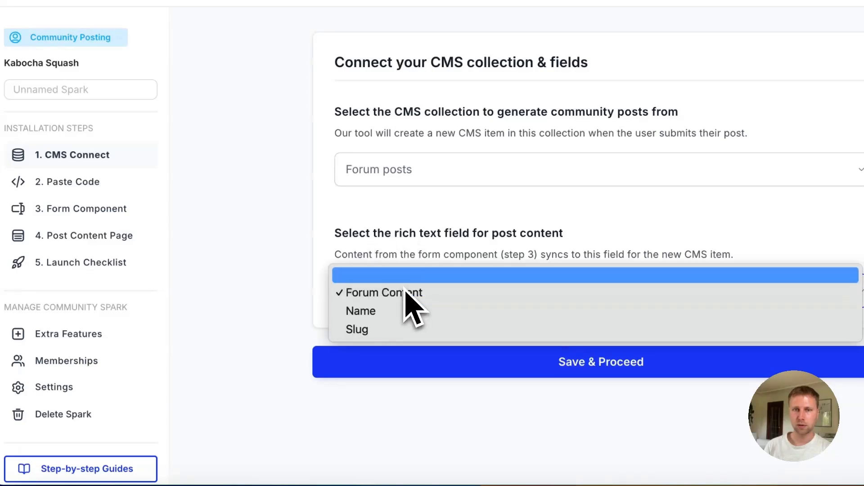
Save the CMS connection, copy the Supersparks code snippet and switch to the Kabocha Squash site's custom code settings in Webflow
left_click(409, 250)
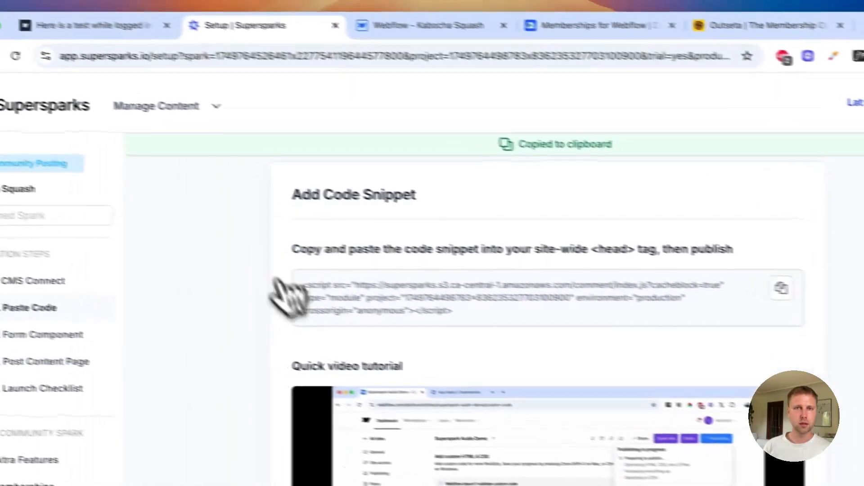
left_click(289, 6)
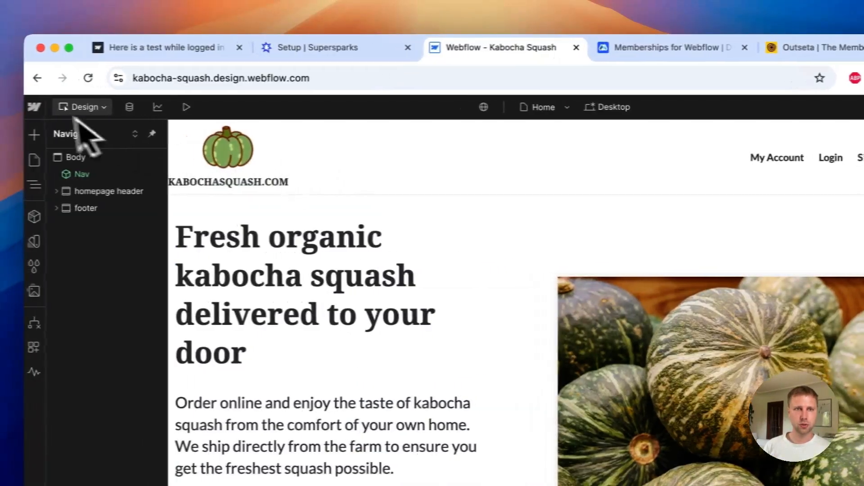
left_click(3, 108)
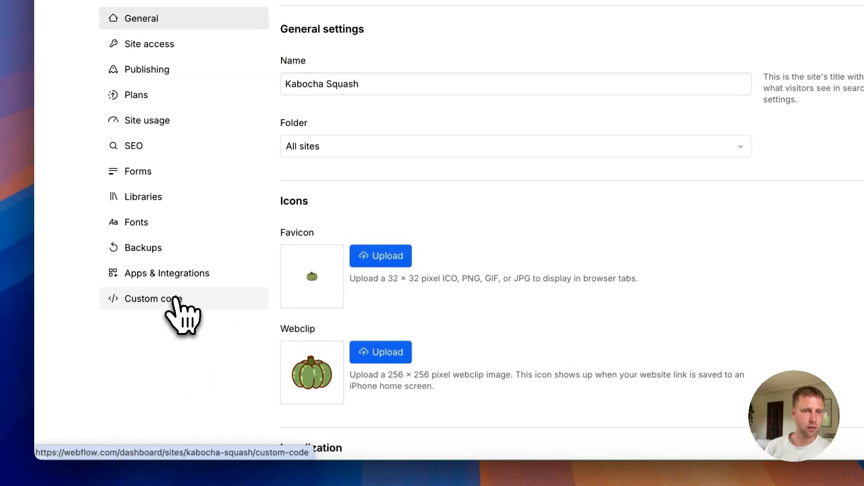
left_click(176, 301)
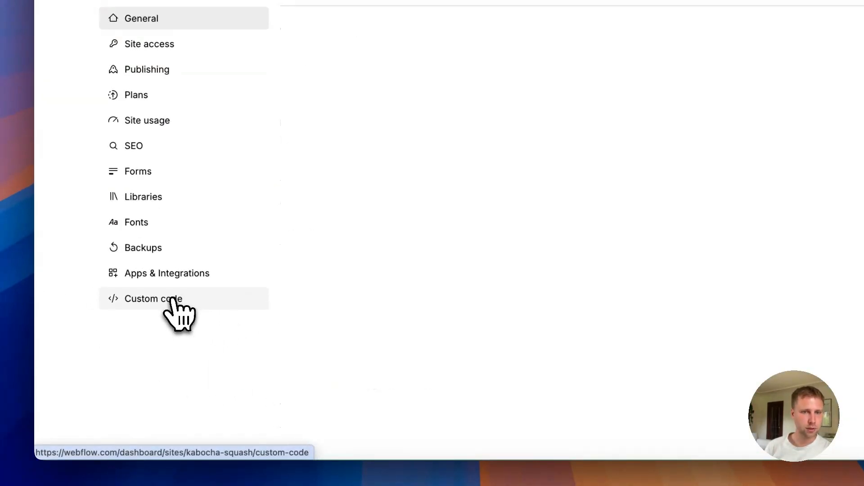
Paste the Supersparks snippet above the Memberstack script in the site's head code and save it
scroll(290, 318, "down", 3)
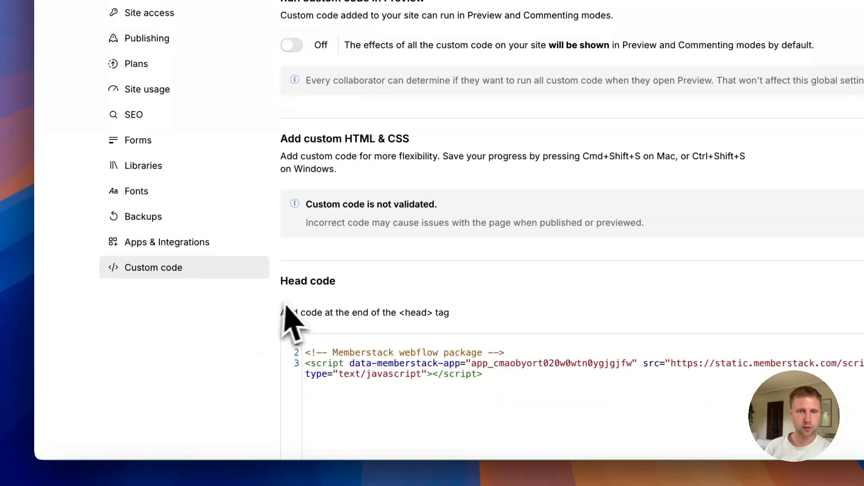
left_click(327, 266)
key("Return")
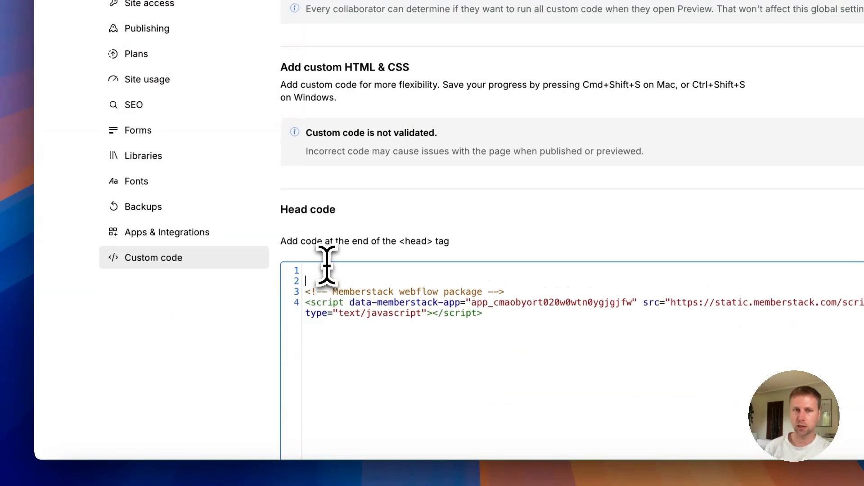
key("super+v")
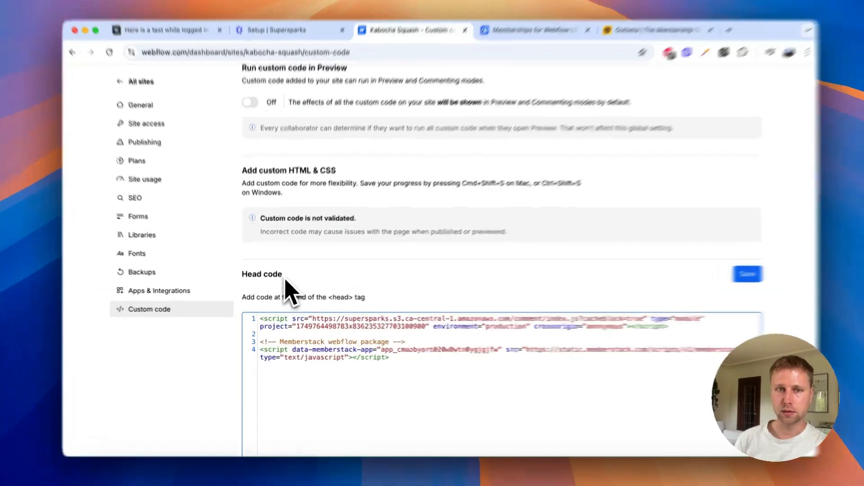
left_click_drag(282, 276, 240, 278)
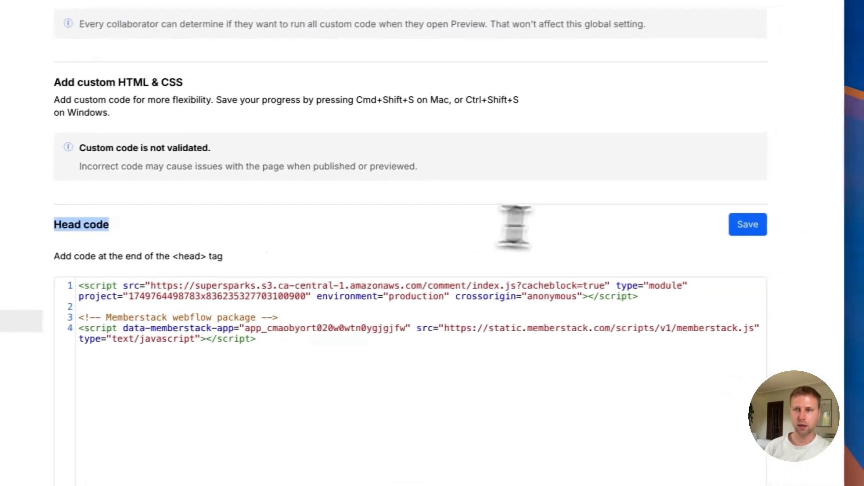
left_click(742, 231)
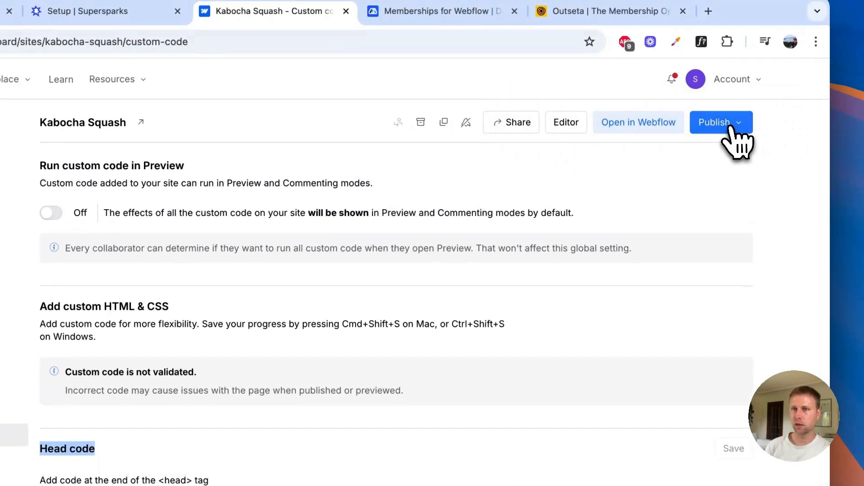
Publish the site to kabocha-squash.webflow.io, and test the code in the Supersparks setup to continue to the form component step
left_click(720, 123)
left_click(621, 313)
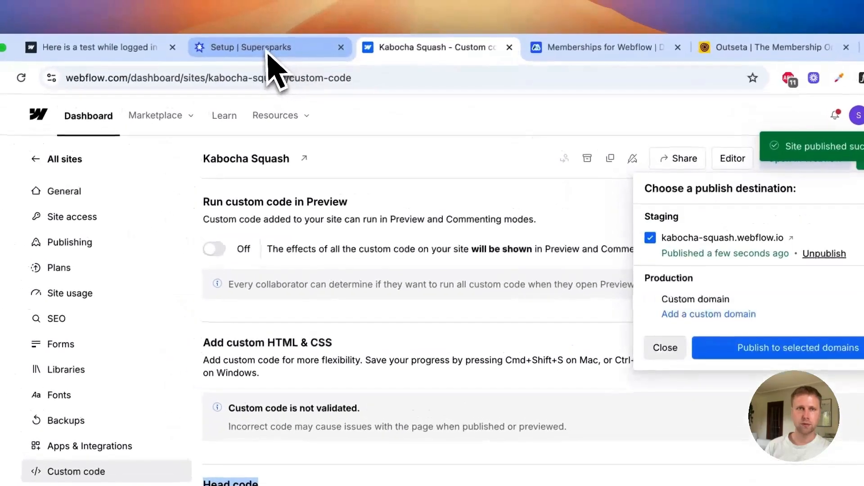
left_click(267, 53)
scroll(370, 342, "down", 10)
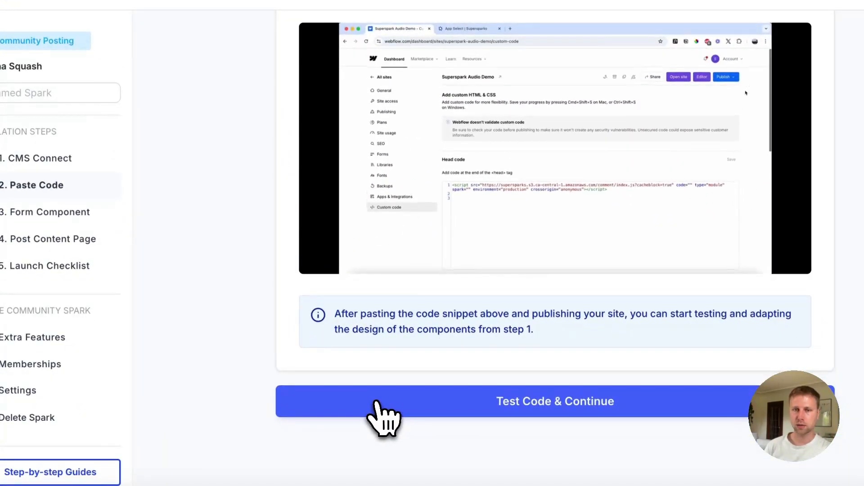
left_click(325, 400)
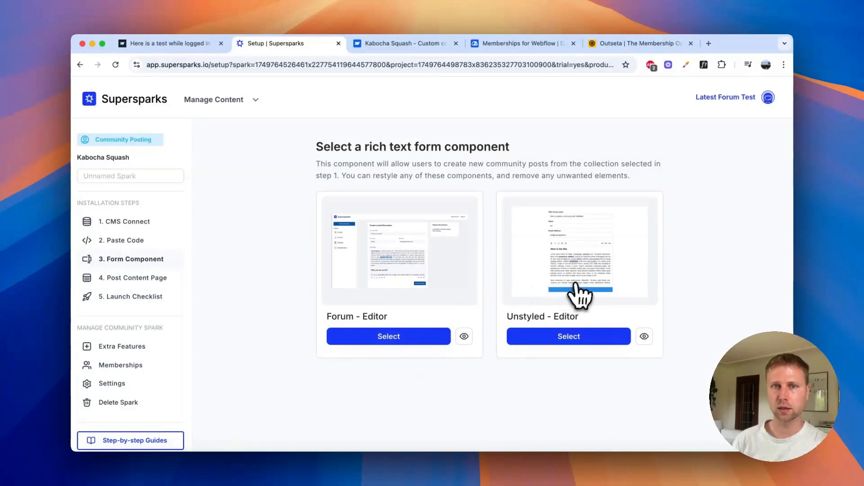
Compare the Forum - Editor and Unstyled - Editor form components through their previews and the demo forum's new post page
scroll(351, 184, "down", 1)
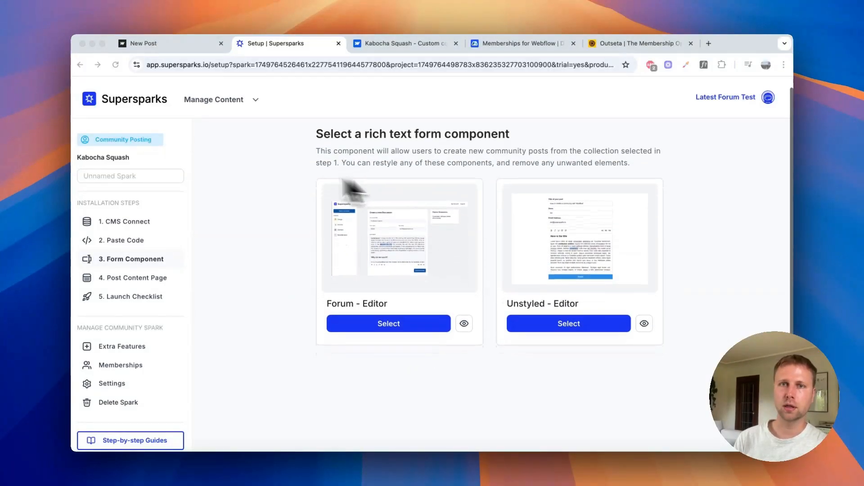
scroll(480, 144, "up", 1)
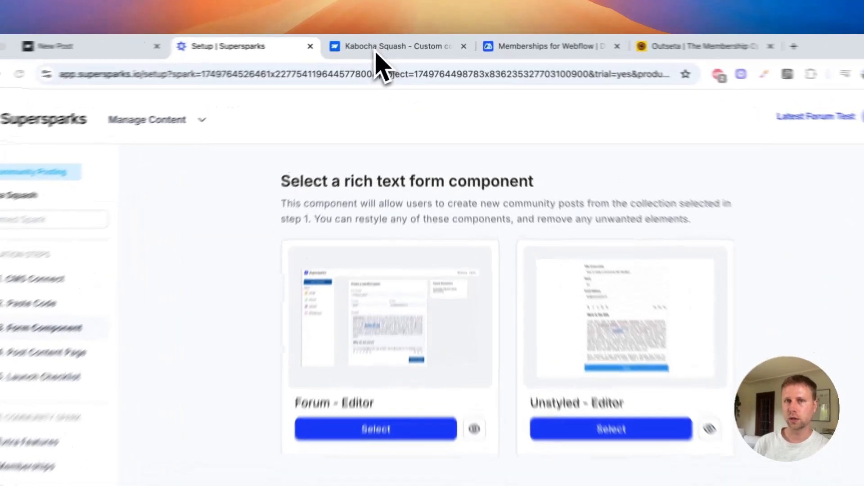
left_click(383, 47)
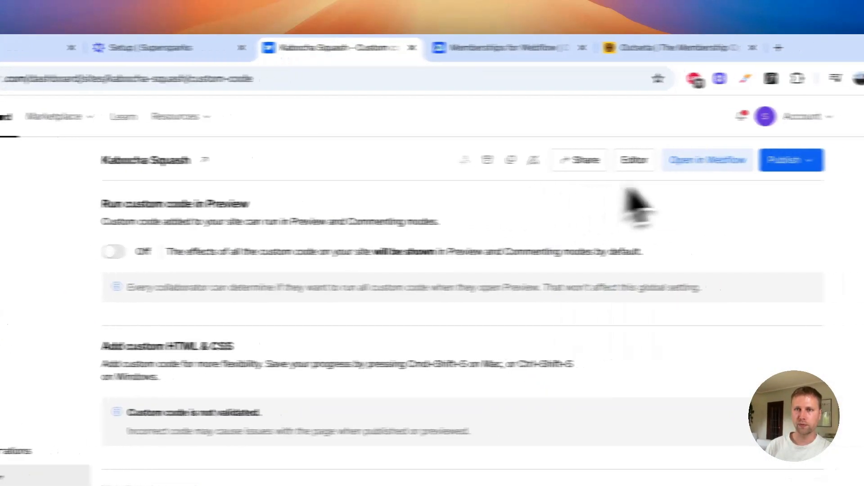
left_click(158, 50)
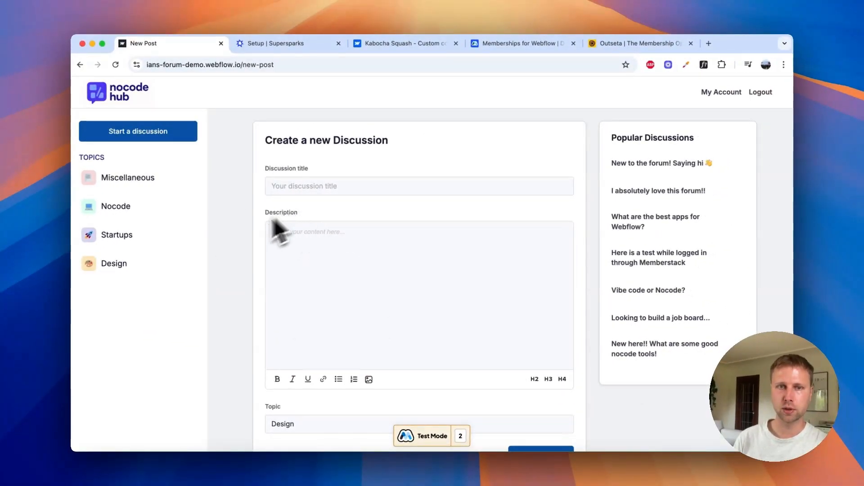
left_click(280, 49)
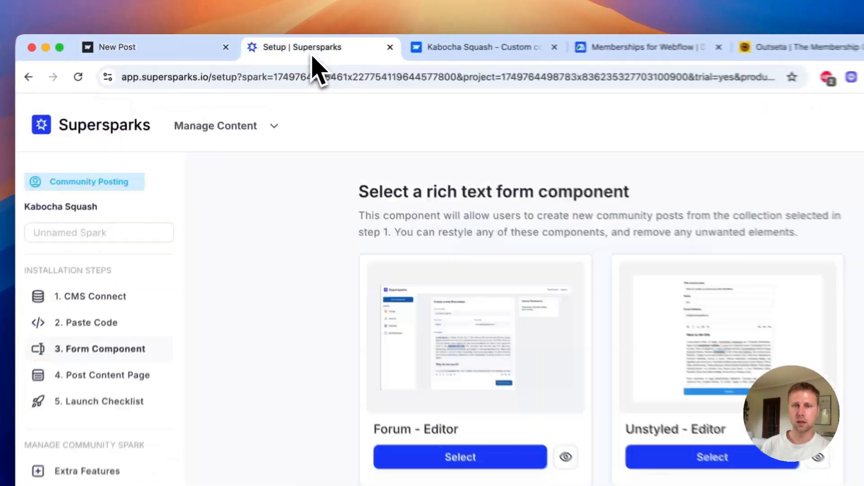
left_click(171, 48)
left_click(310, 47)
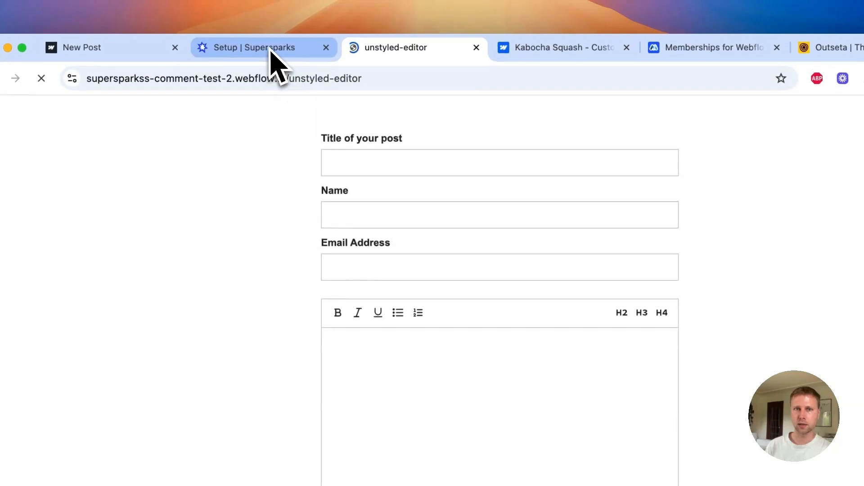
left_click(270, 49)
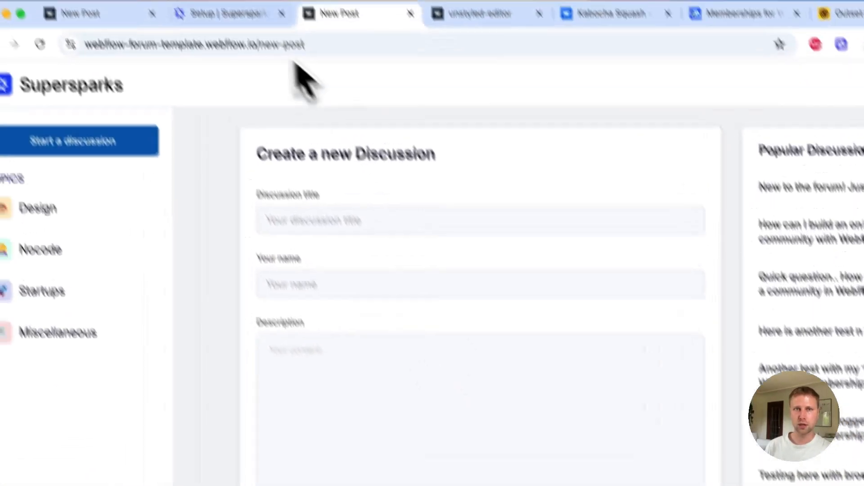
left_click(203, 14)
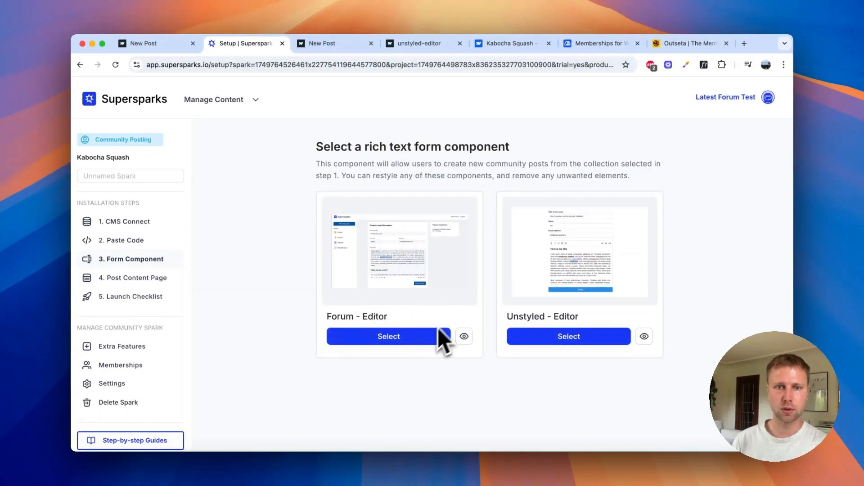
left_click(320, 44)
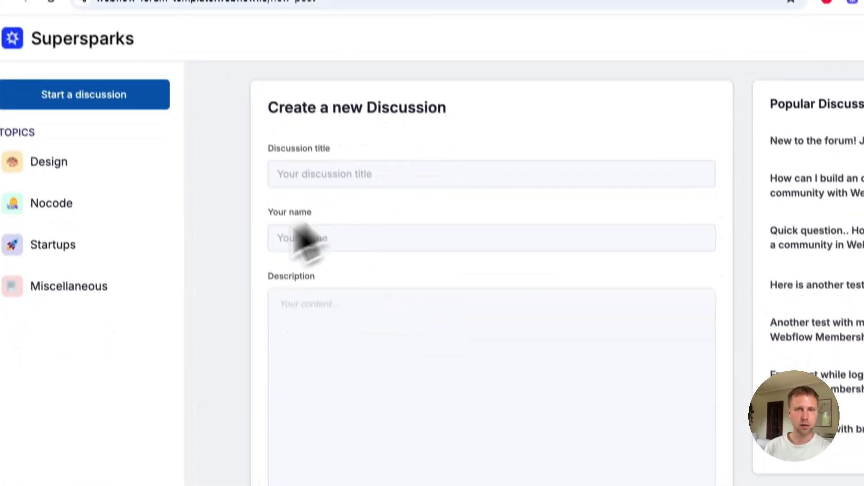
Select and copy the Forum - Editor component in Supersparks, and open the Kabocha Squash site in the Webflow Designer
left_click(264, 44)
left_click(471, 468)
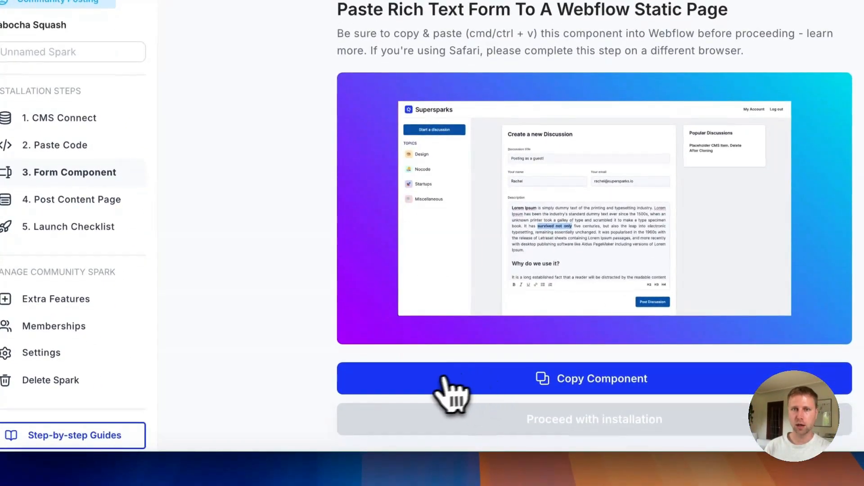
left_click(446, 380)
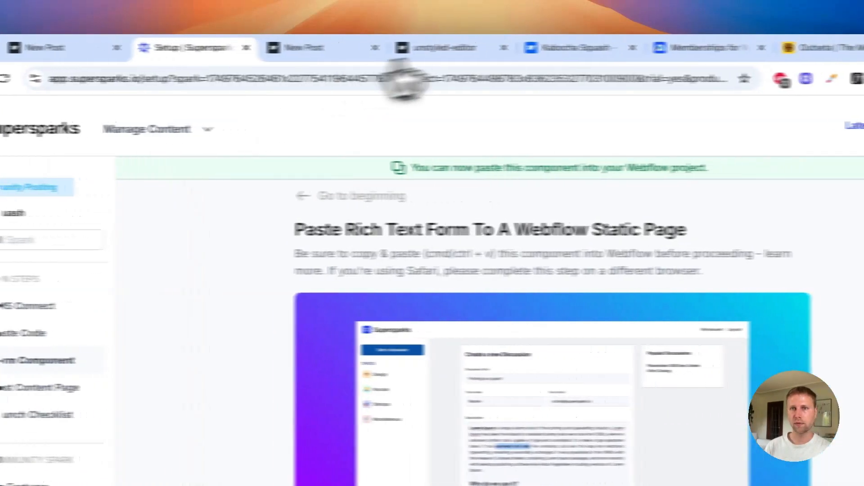
left_click(670, 46)
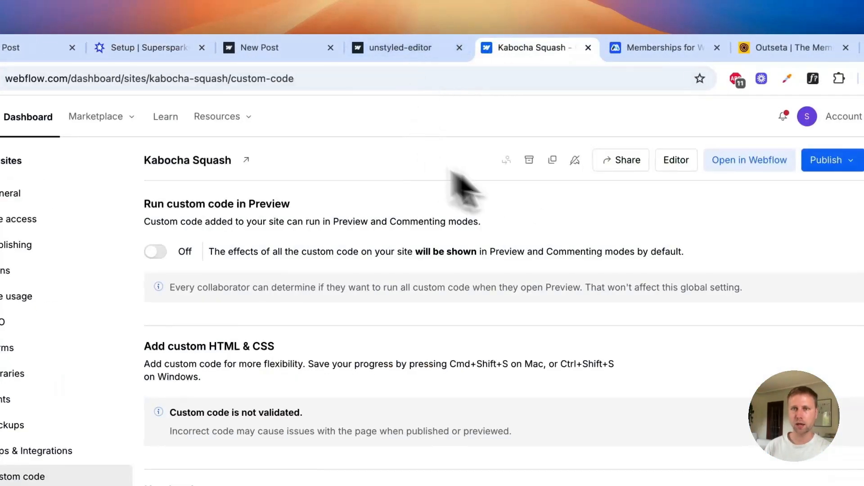
left_click(668, 161)
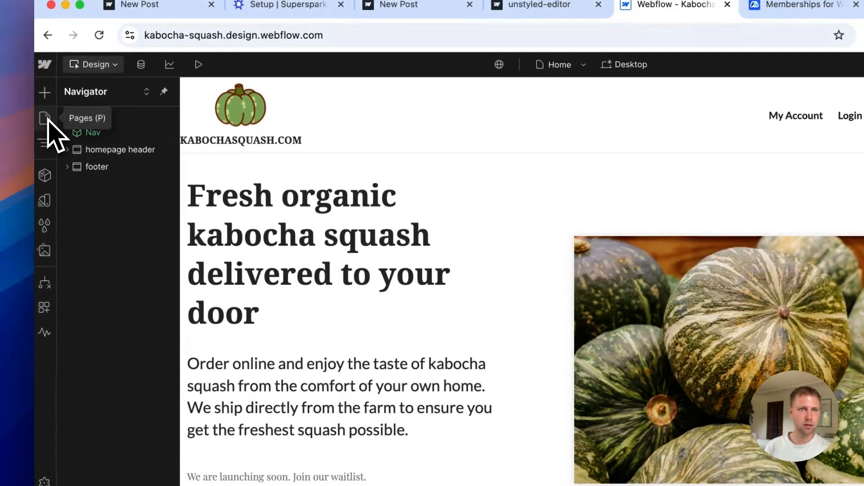
Create a new static page named "new posts" and paste the copied forum form component into its body
left_click(45, 118)
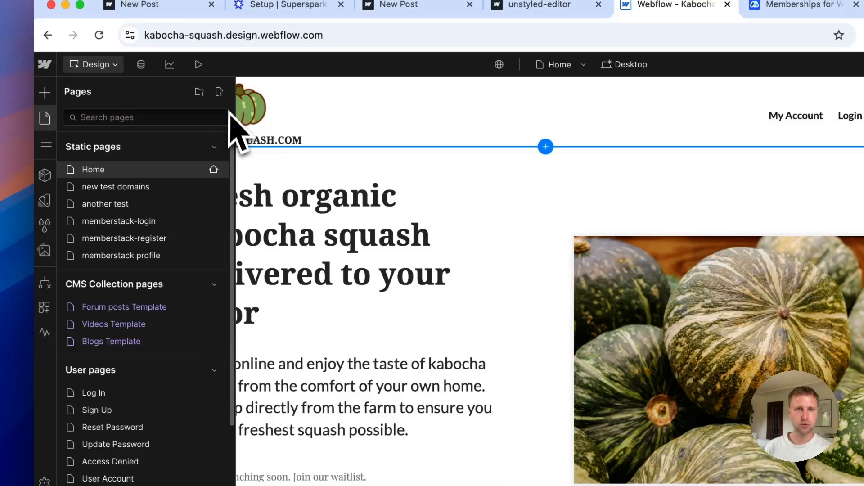
left_click(221, 93)
left_click(286, 116)
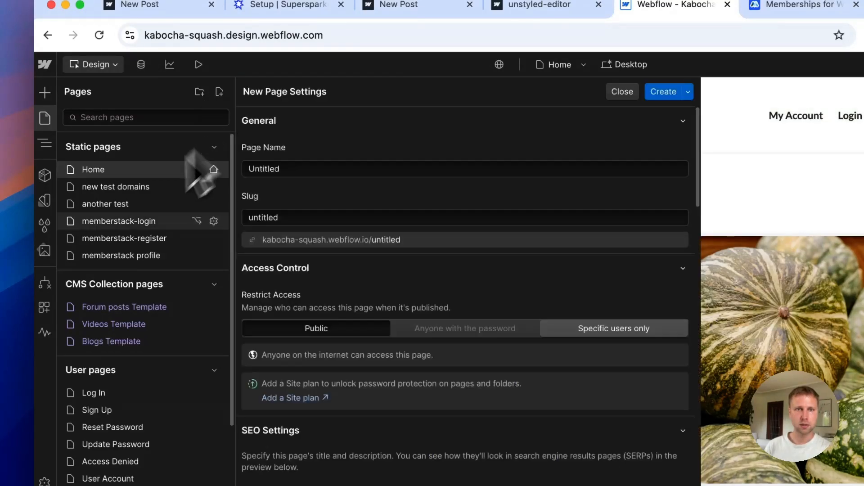
left_click(222, 183)
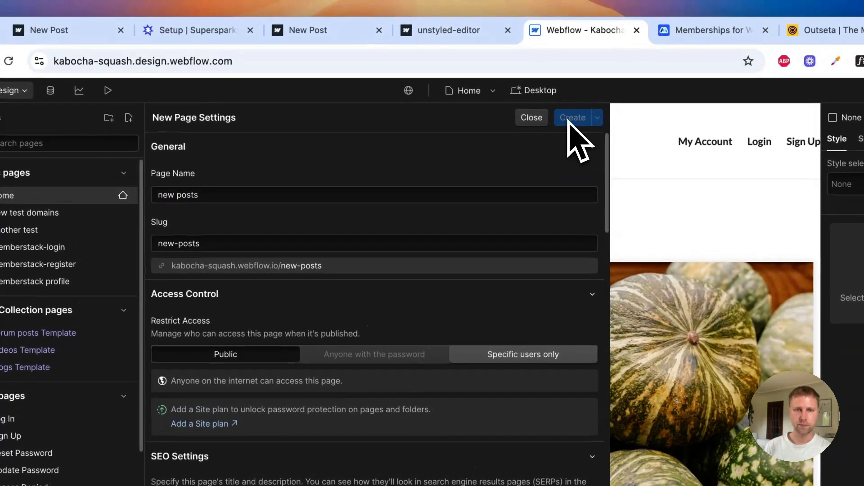
left_click(581, 108)
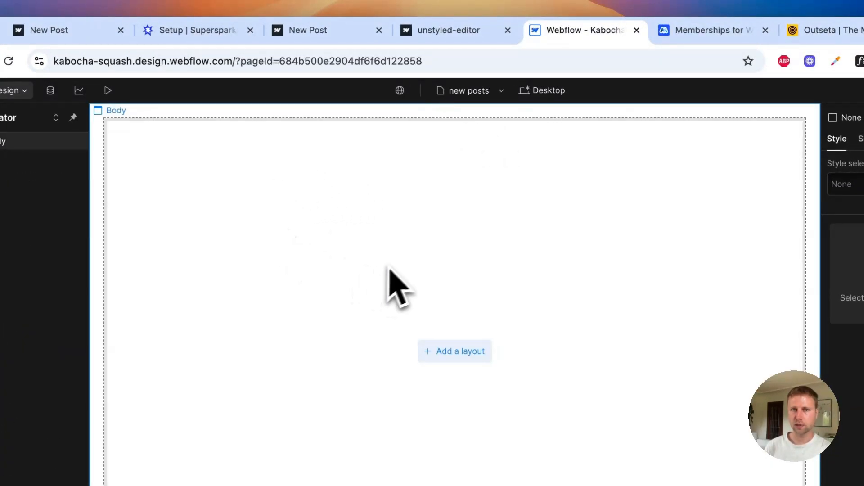
left_click(356, 258)
key("cmd+v")
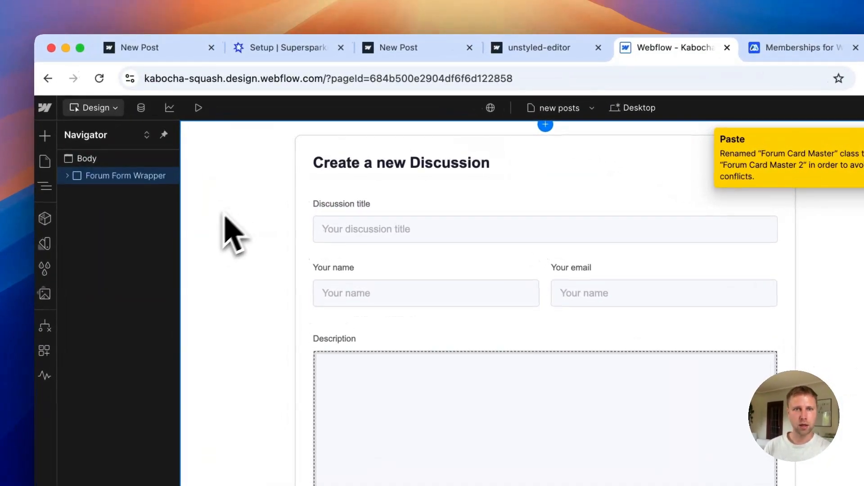
Return to the Supersparks setup and proceed with the installation to the Post Content Page step
left_click(296, 49)
scroll(309, 361, "down", 5)
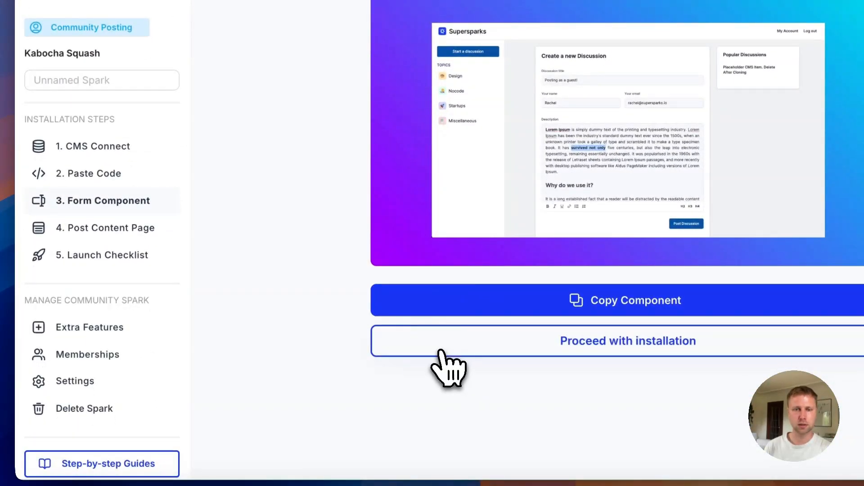
left_click(441, 352)
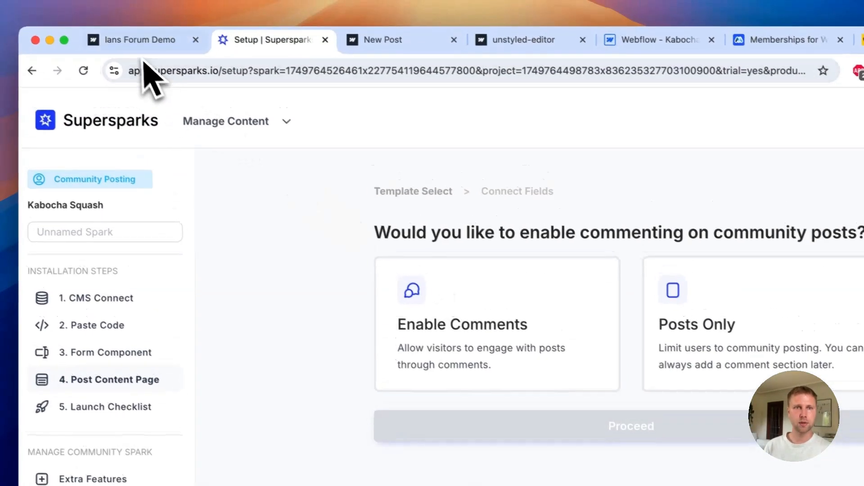
Switch to the demo forum and open the "Vibe code or Nocode?" discussion to view its content and responses
left_click(146, 22)
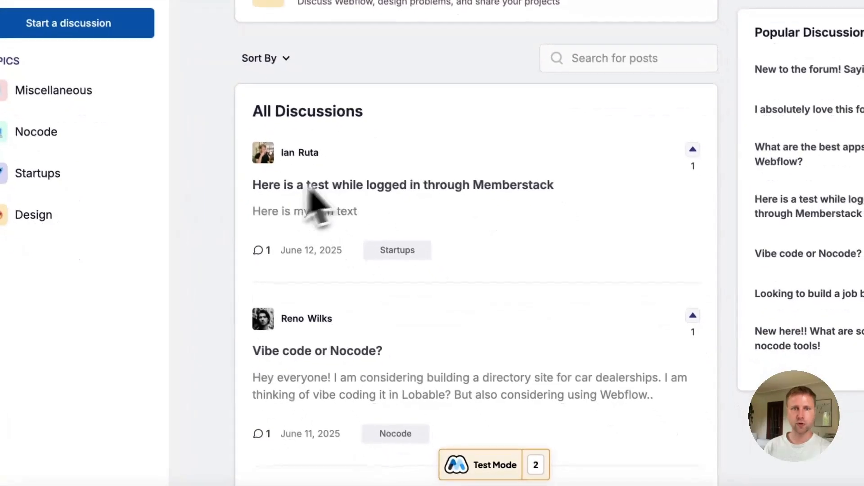
scroll(375, 352, "up", 2)
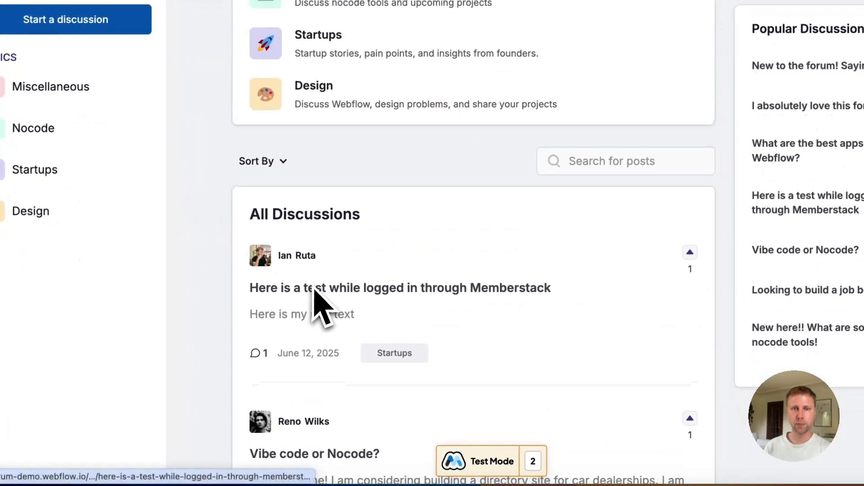
scroll(385, 454, "down", 3)
left_click(343, 316)
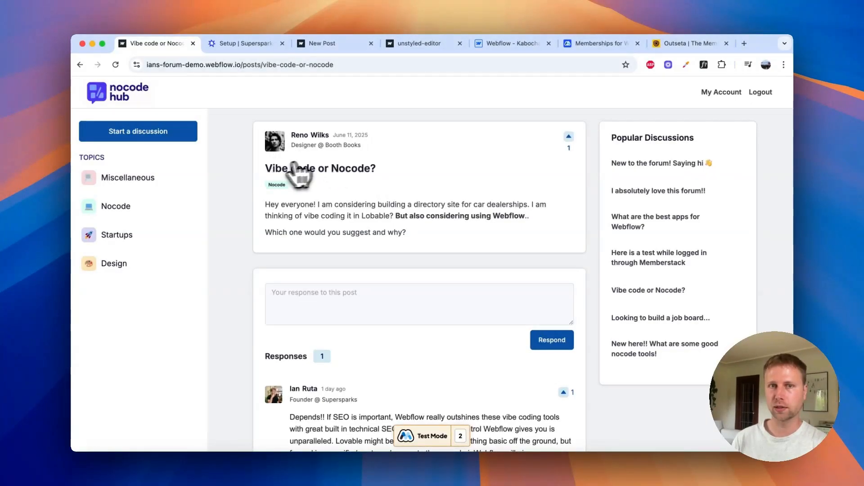
Review the demo forum's "Vibe code or Nocode?" post, from its content down to the response form and the existing responses
scroll(400, 313, "down", 3)
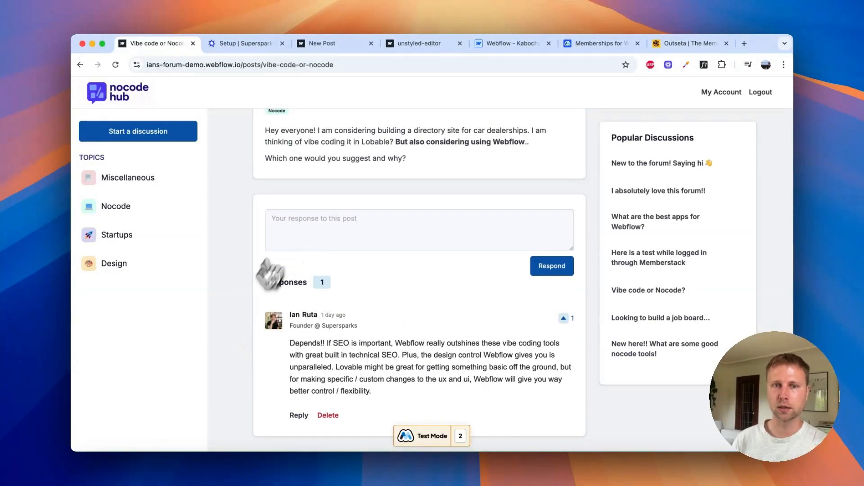
scroll(270, 275, "up", 3)
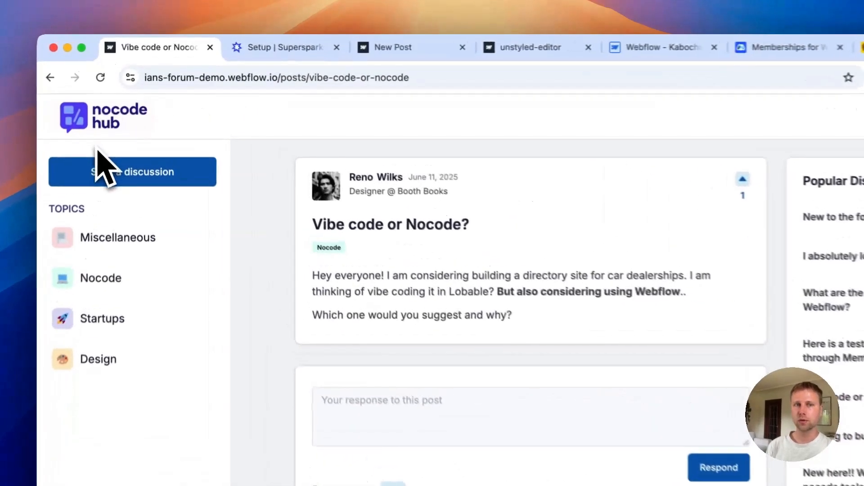
left_click(253, 49)
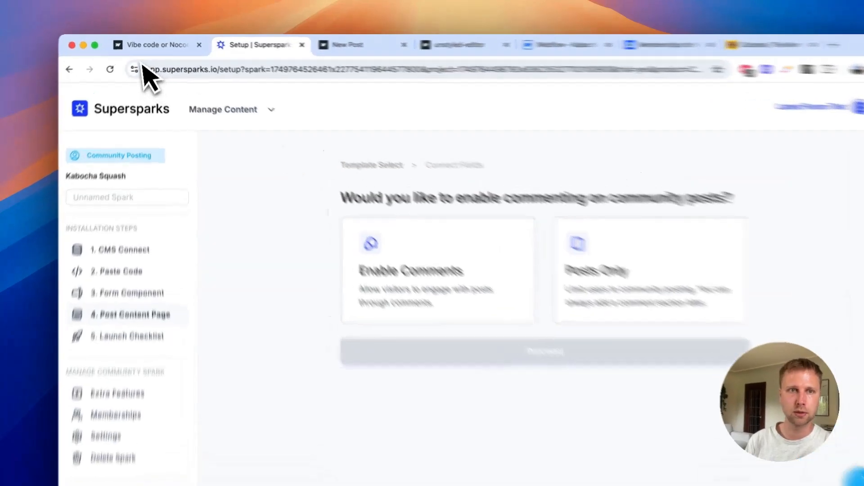
left_click(146, 43)
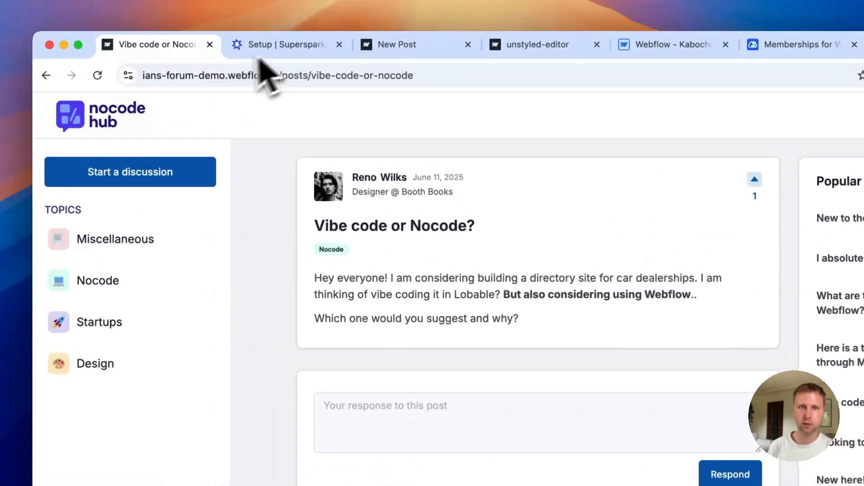
Switch to the Supersparks setup, enable comments on community posts and proceed to the post component selection
left_click(289, 48)
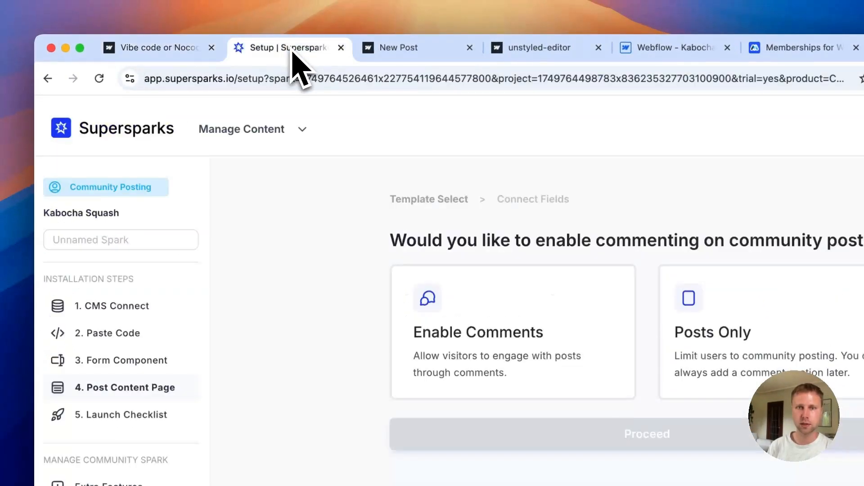
left_click(456, 214)
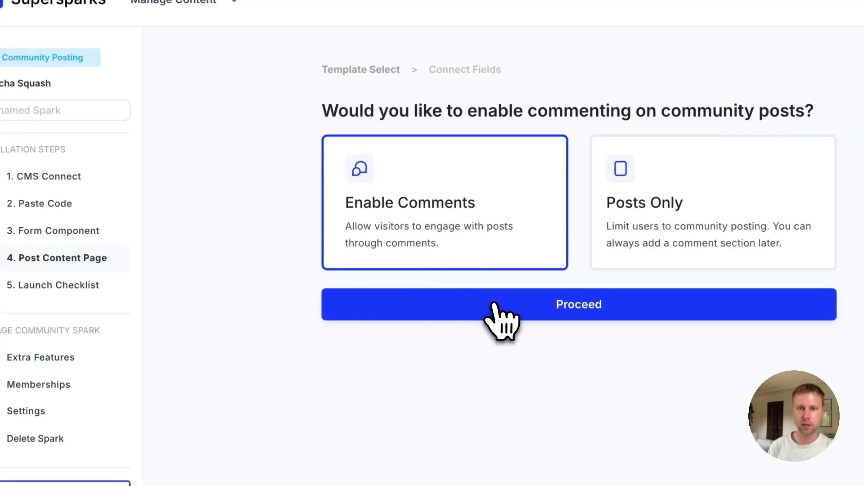
left_click(465, 310)
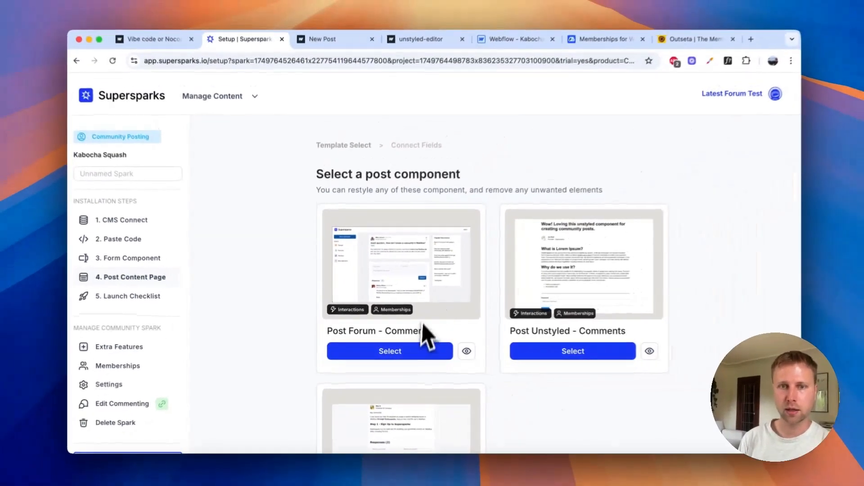
Select the Post Forum - Comments component for the post content page and copy it
scroll(475, 326, "down", 2)
scroll(390, 310, "down", 2)
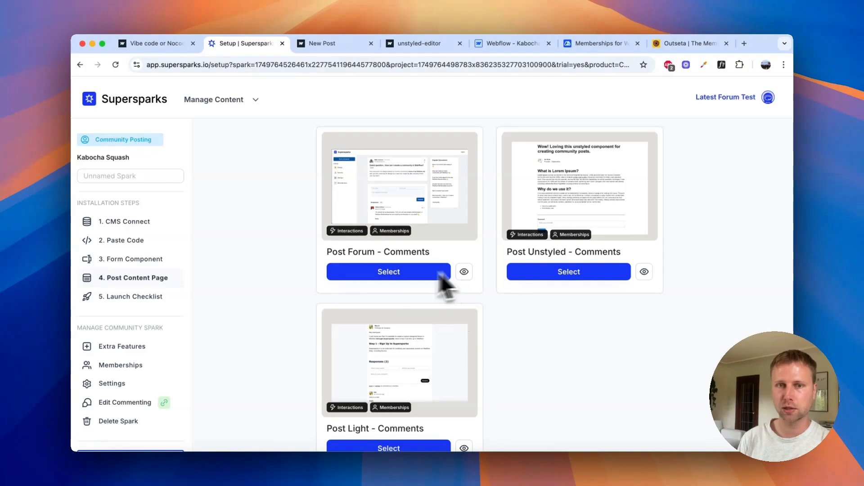
scroll(440, 274, "up", 1)
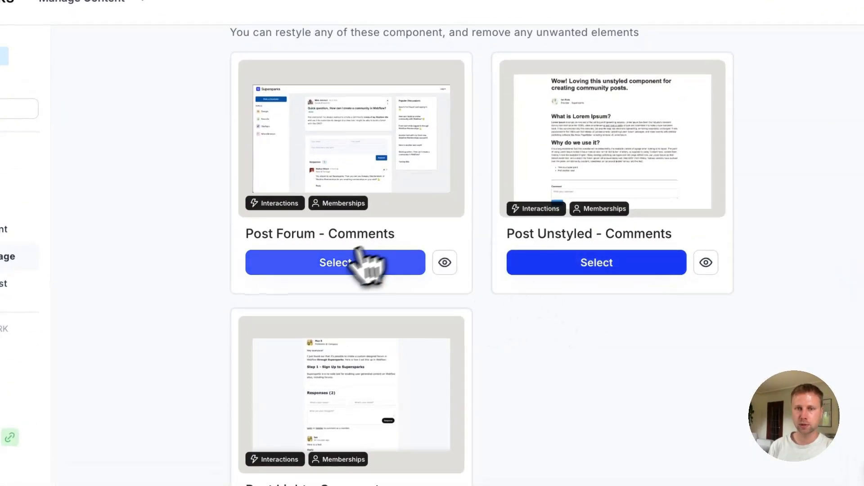
left_click(349, 265)
scroll(518, 204, "up", 2)
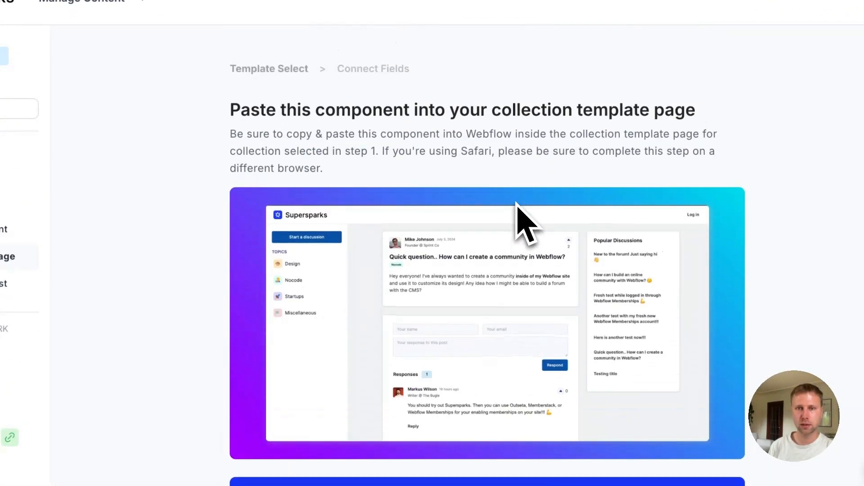
scroll(527, 271, "down", 3)
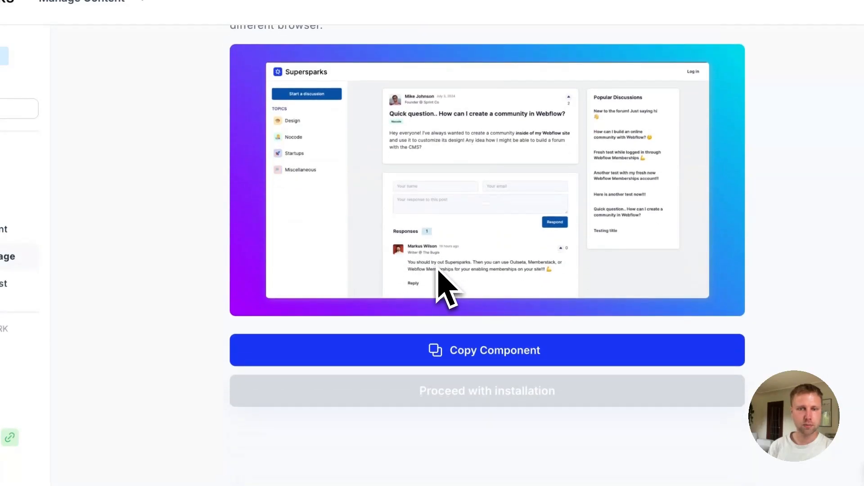
left_click(430, 353)
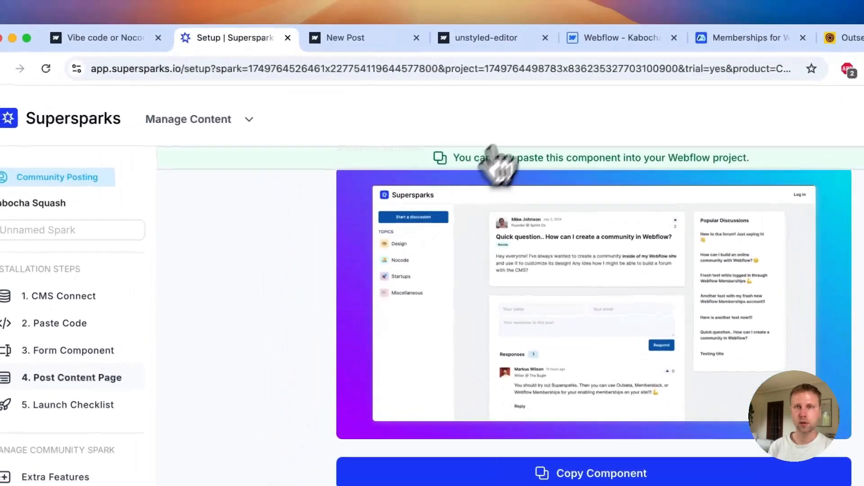
Switch to the Kabocha Squash Webflow Designer, open the Forum posts Template collection page and paste the copied post component into its body
left_click(618, 38)
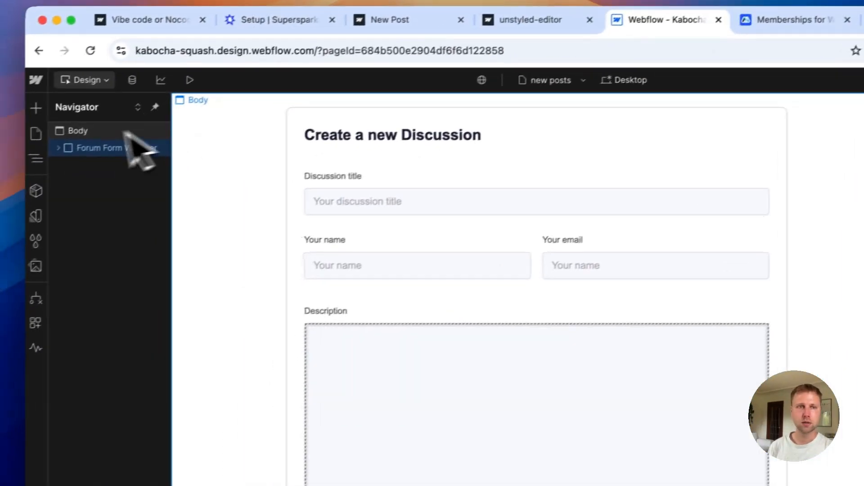
left_click(46, 131)
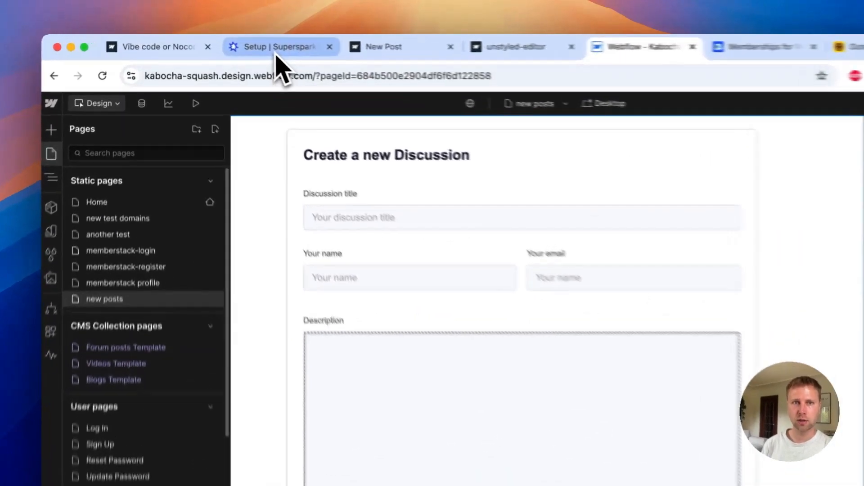
left_click(243, 44)
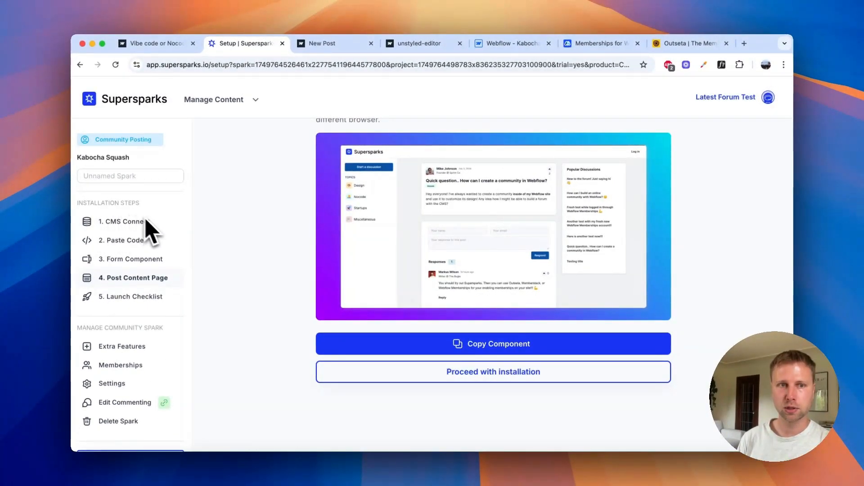
left_click(491, 44)
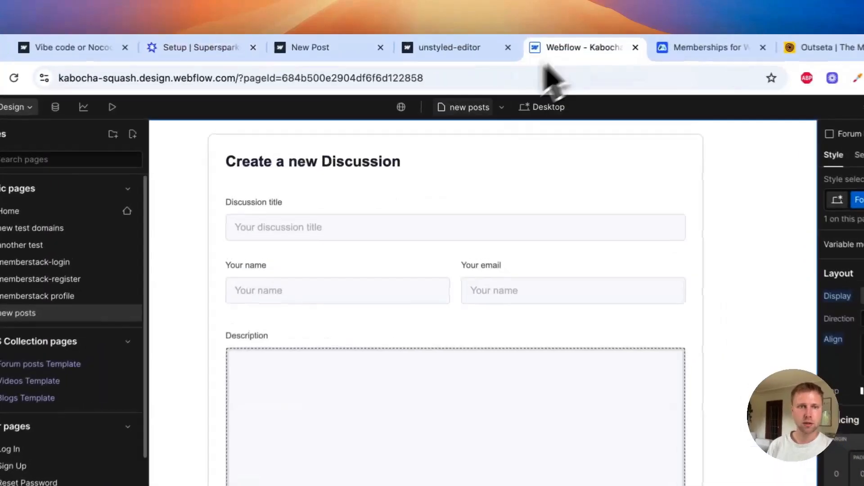
left_click(110, 297)
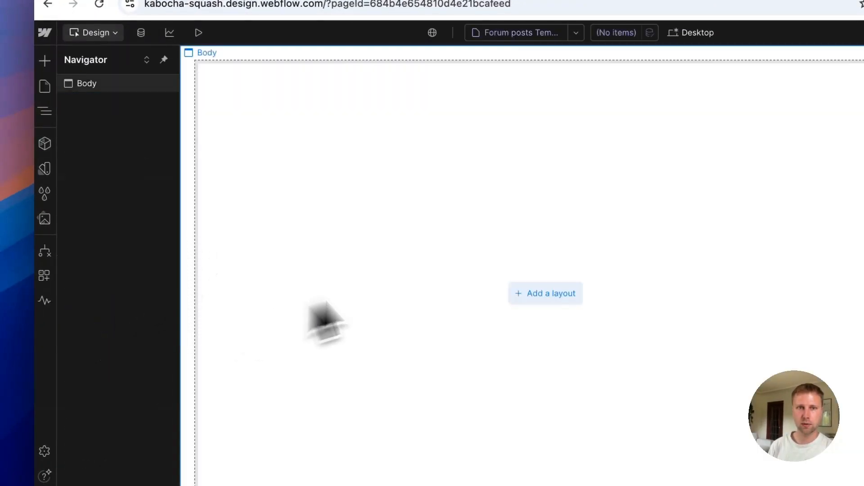
left_click(342, 165)
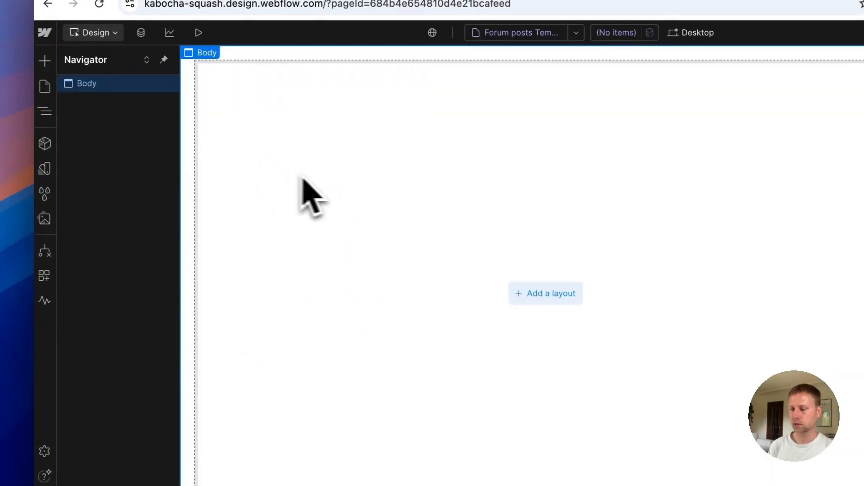
key("super+v")
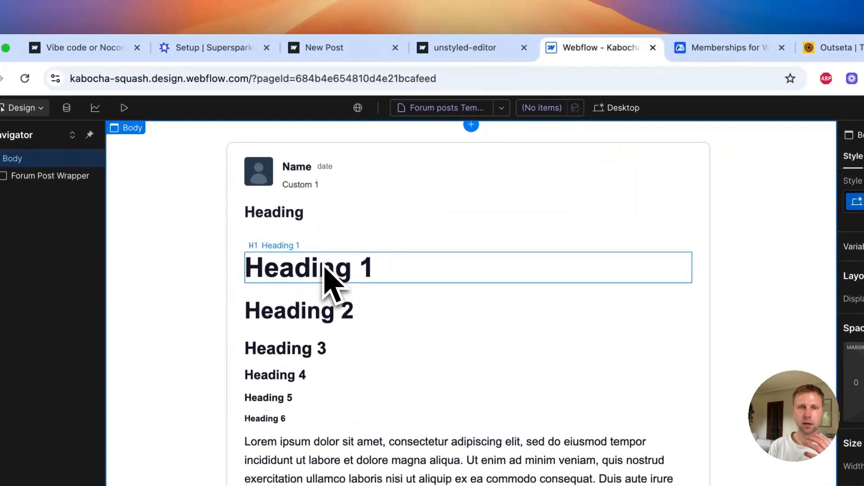
Return to the Supersparks setup, proceed with the installation to Connect Fields and review its instructions
left_click(211, 47)
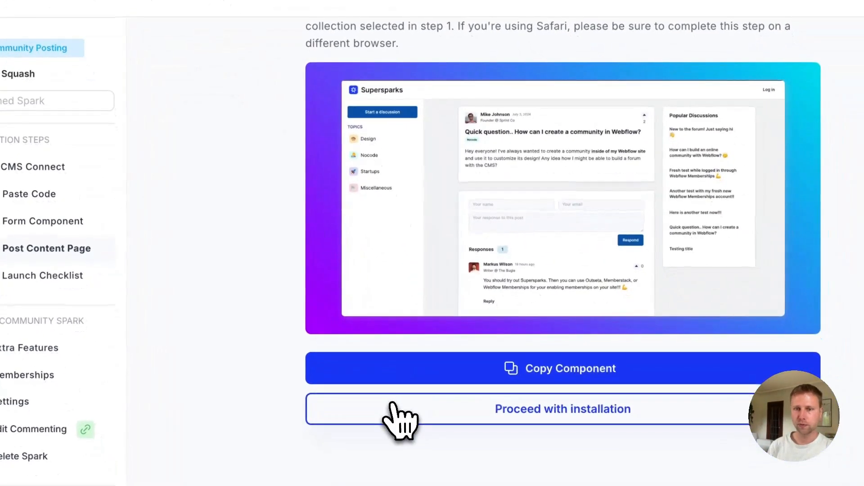
left_click(425, 444)
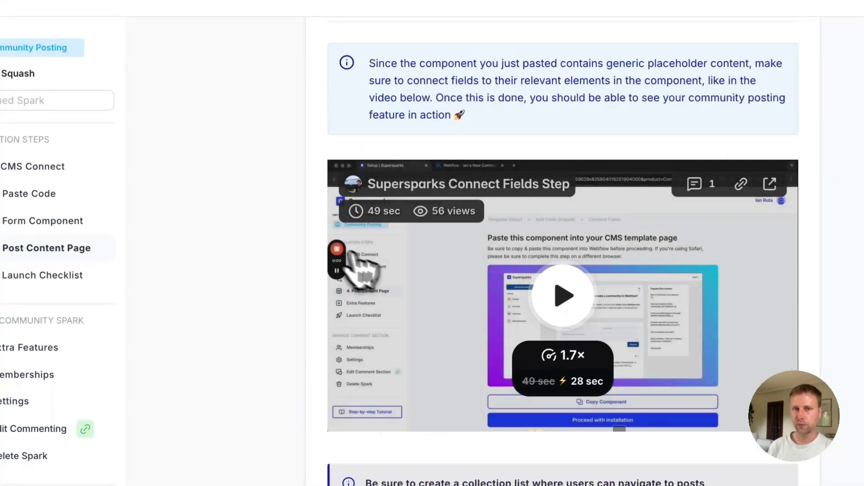
scroll(378, 292, "up", 3)
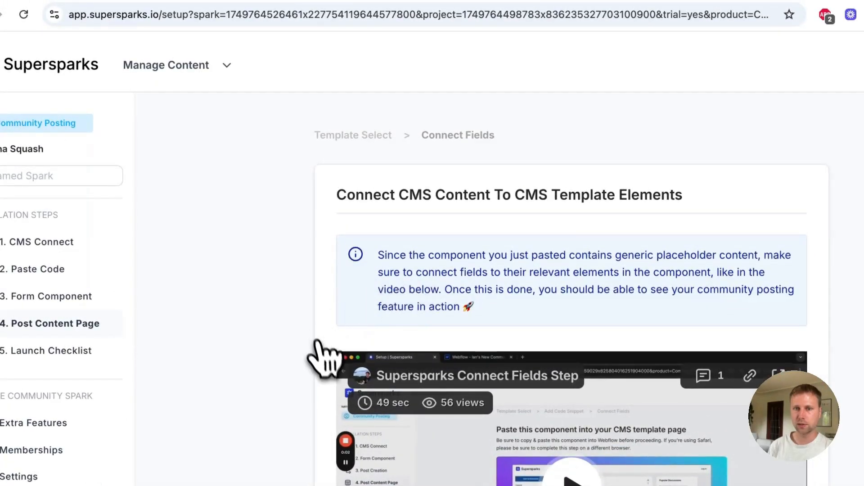
scroll(360, 315, "down", 5)
Switch to the Webflow Designer and connect the post title heading's text to the Forum posts Name field
left_click(573, 73)
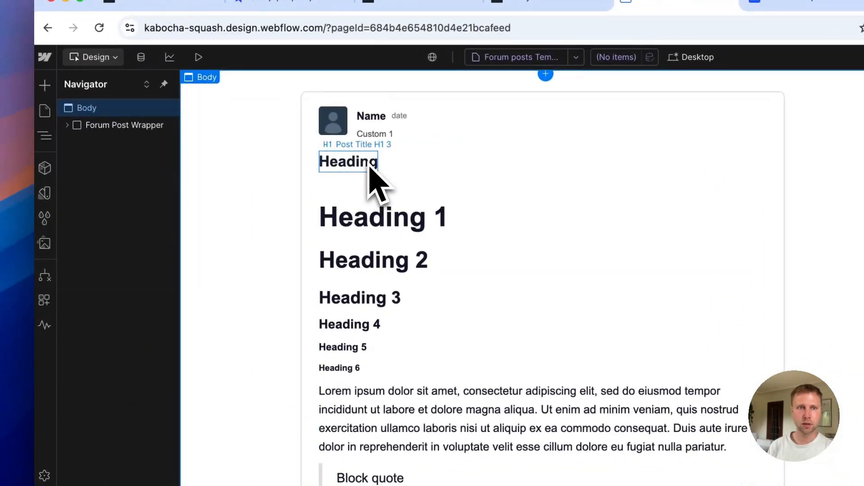
left_click(370, 166)
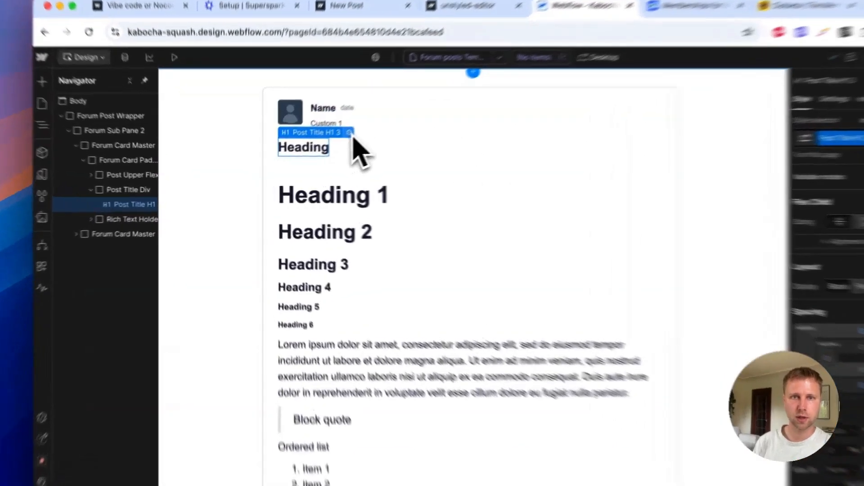
left_click(349, 132)
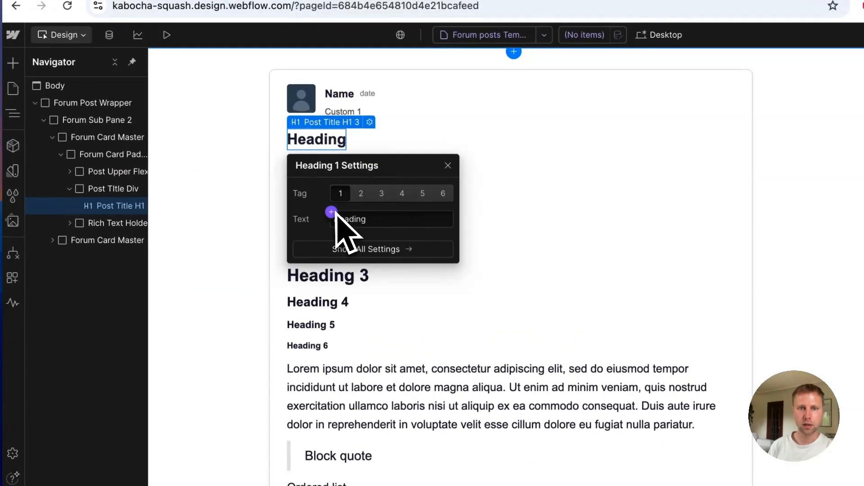
left_click(333, 213)
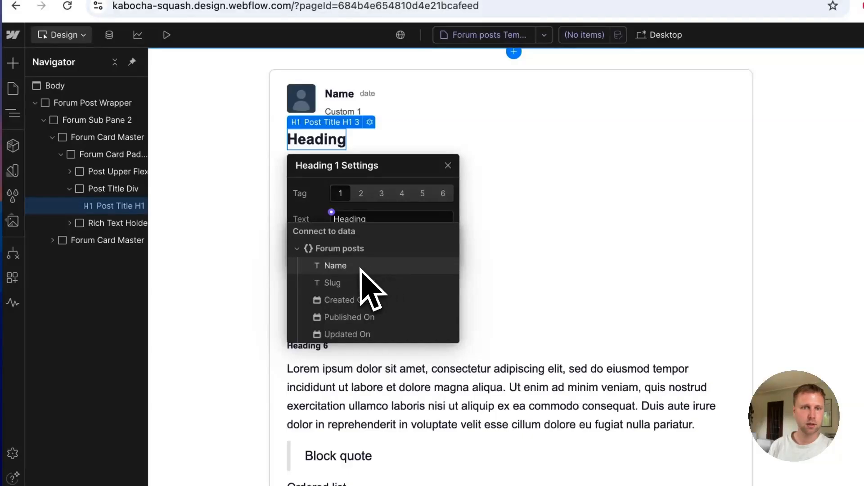
left_click(376, 267)
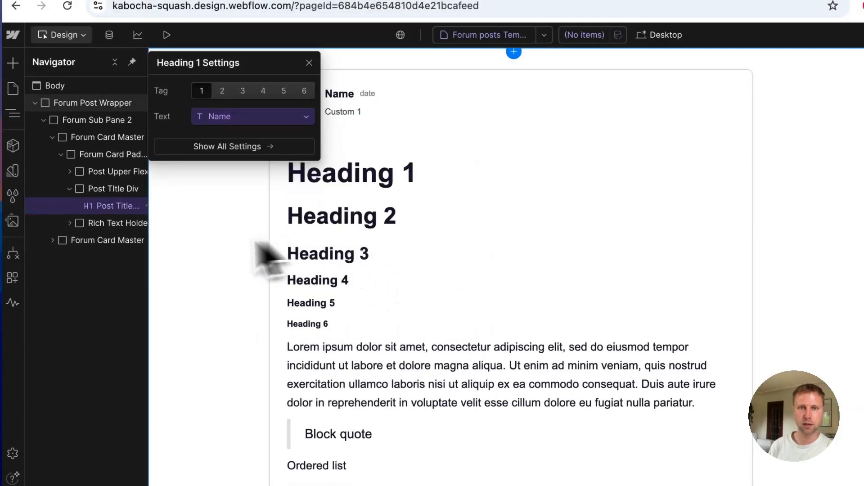
left_click(292, 115)
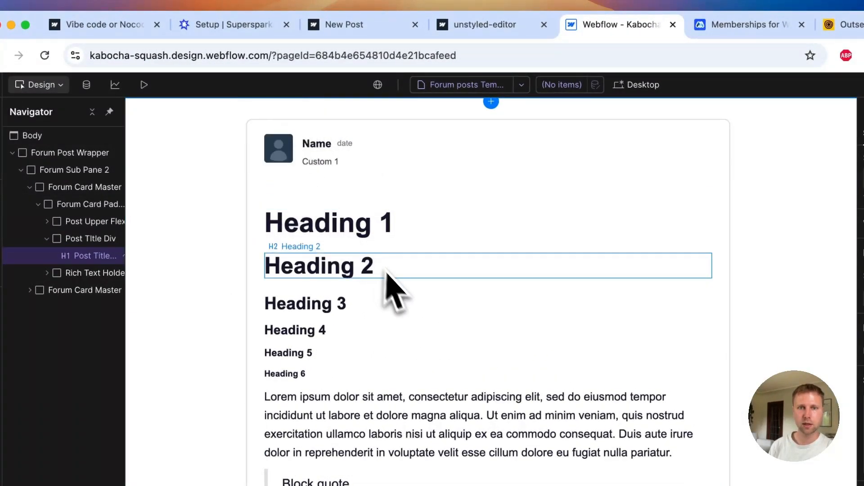
Connect the Post Rich Text block's content to the Forum Content field of the Forum posts collection
left_click(405, 304)
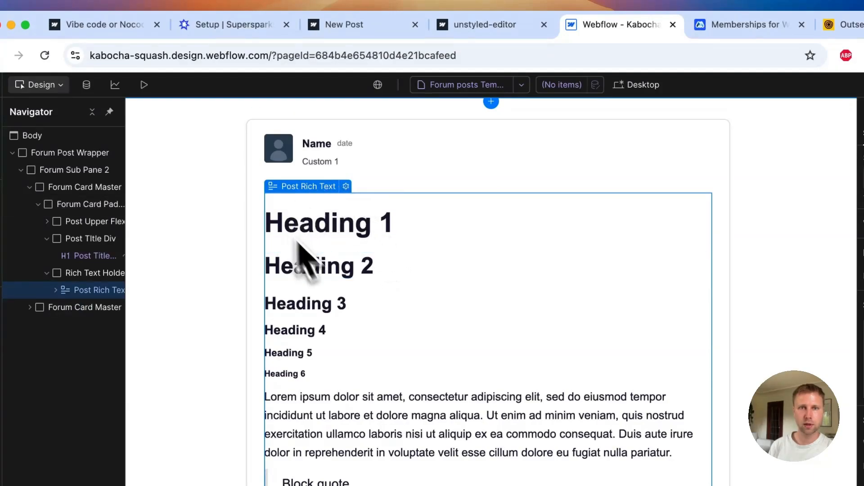
left_click(346, 186)
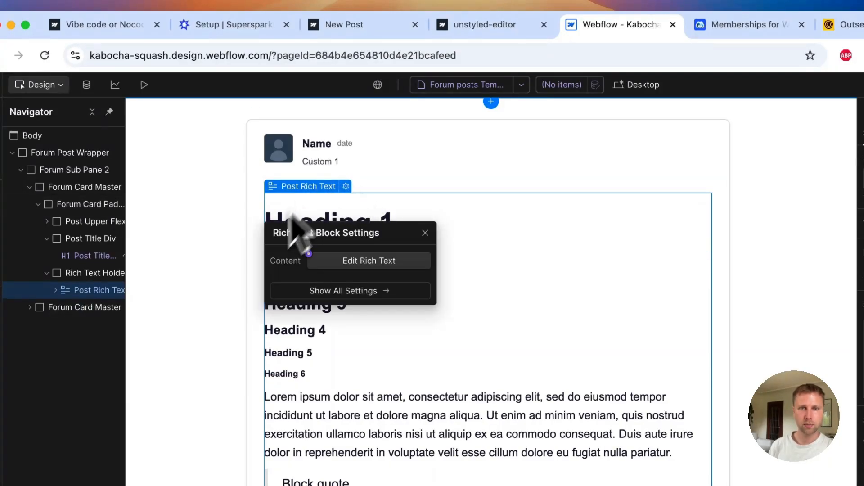
left_click(308, 254)
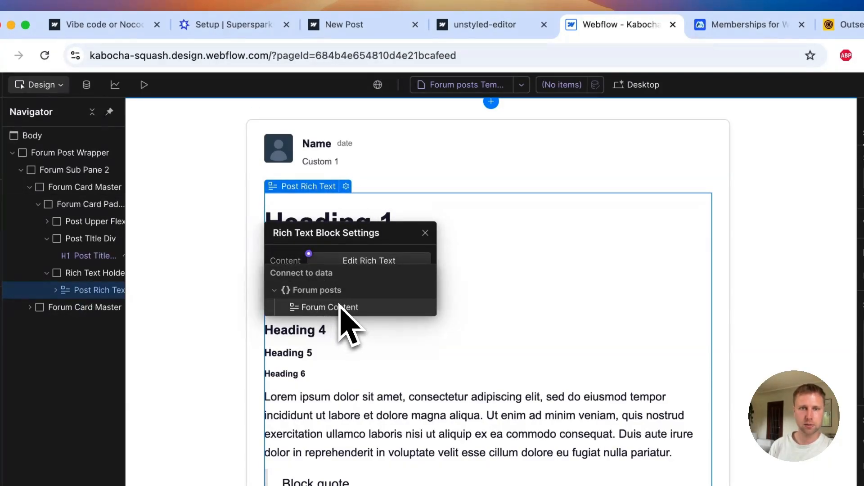
left_click(320, 307)
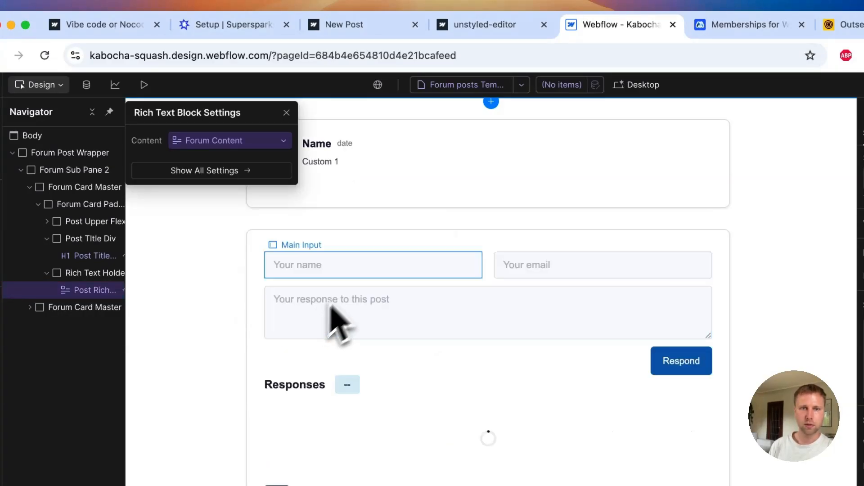
left_click(287, 113)
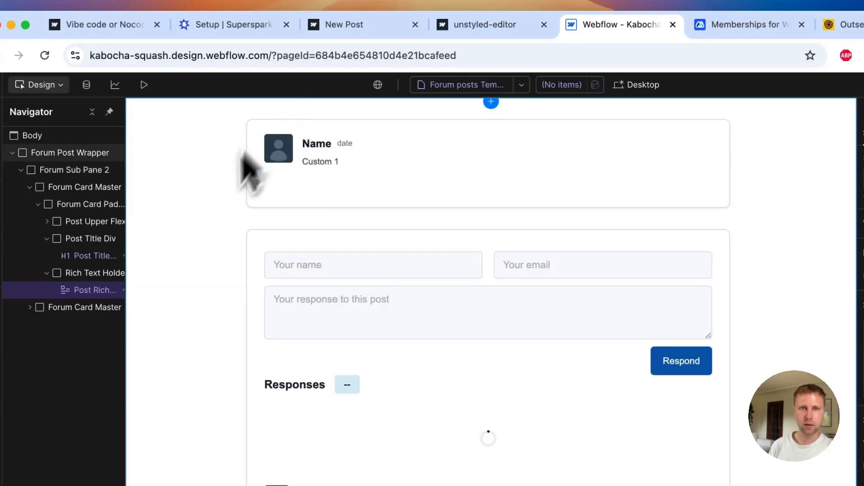
Connect the post's date text block to the Created On field of the Forum posts collection
left_click(347, 148)
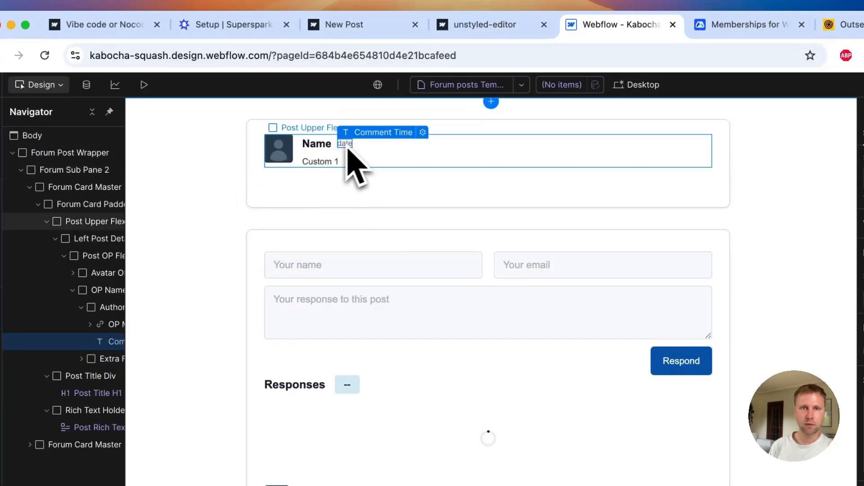
left_click(422, 132)
left_click(382, 183)
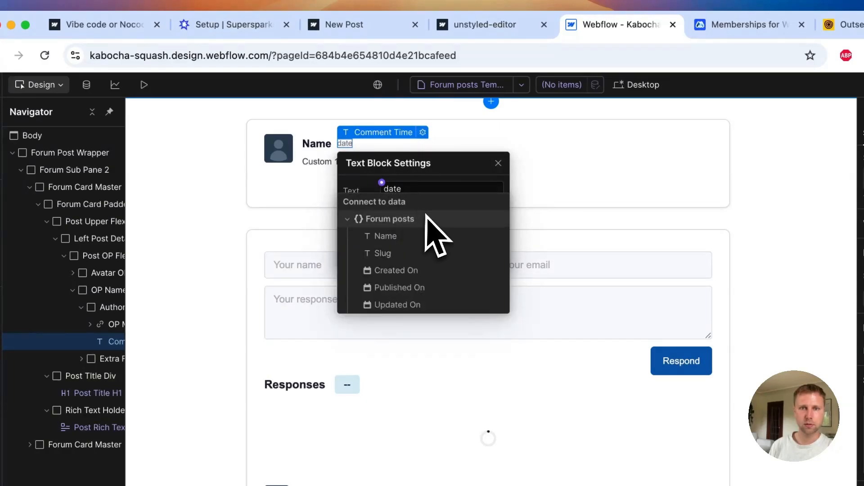
left_click(407, 271)
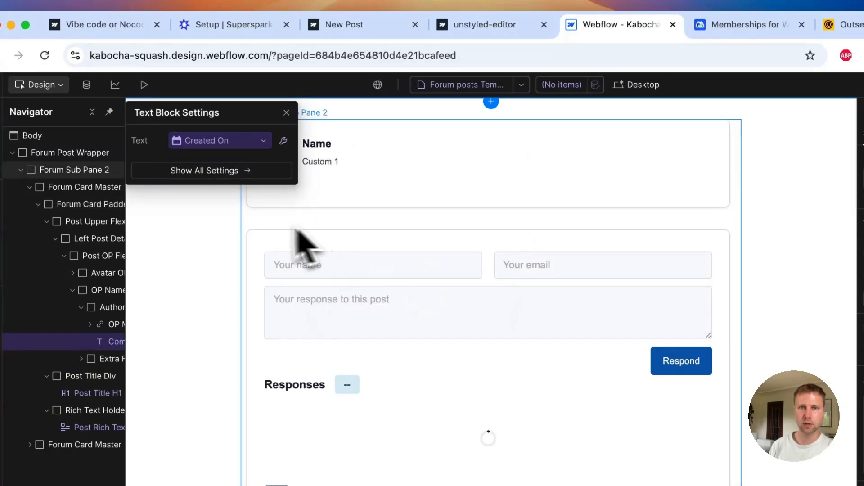
left_click(287, 112)
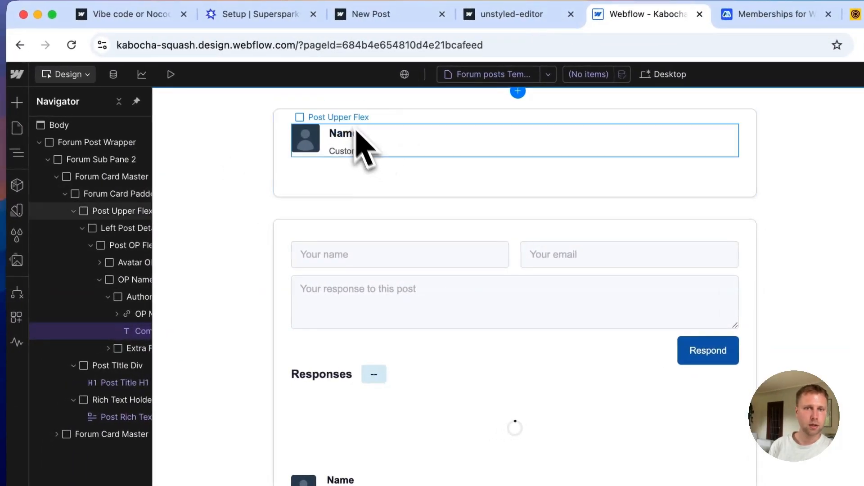
Examine the template's avatar, author name, extra author data and comment grid elements
left_click(311, 143)
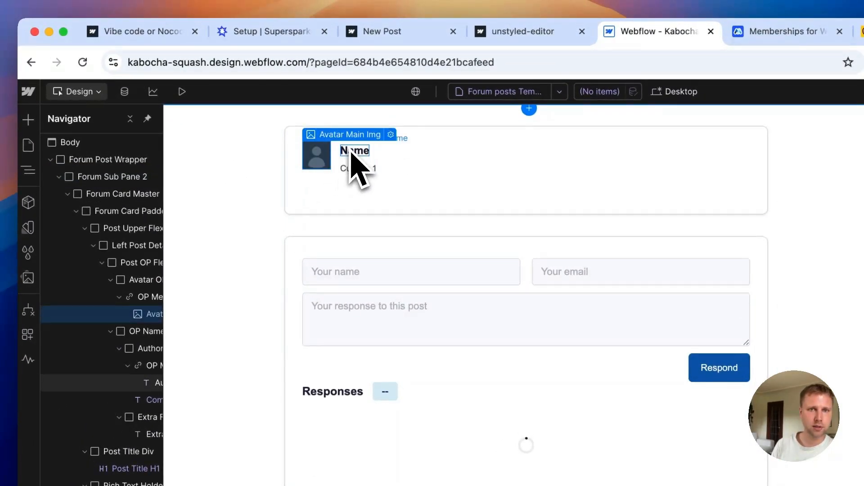
left_click(352, 152)
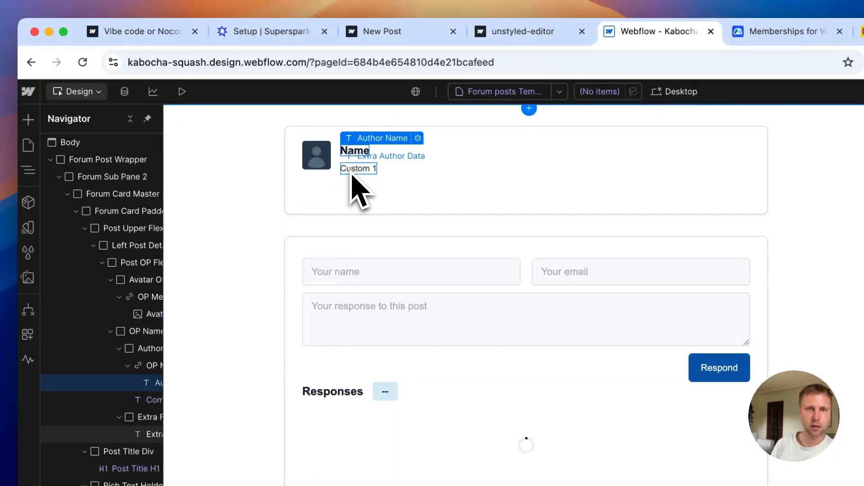
left_click(358, 169)
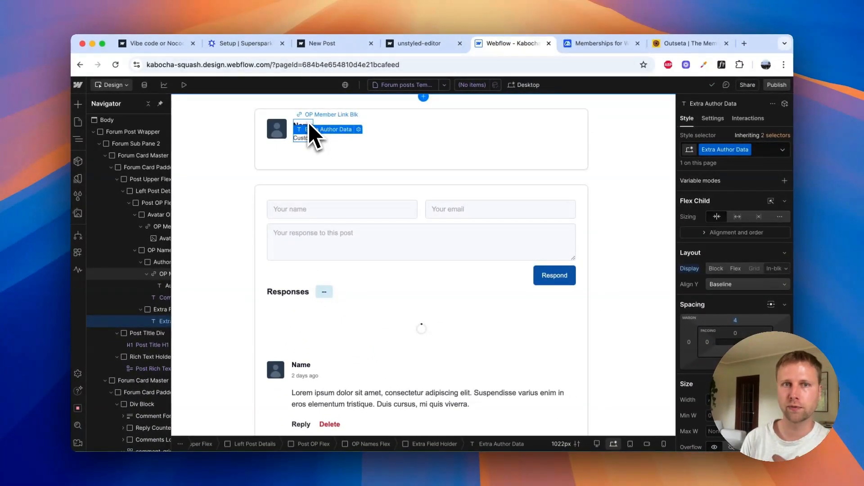
left_click(507, 359)
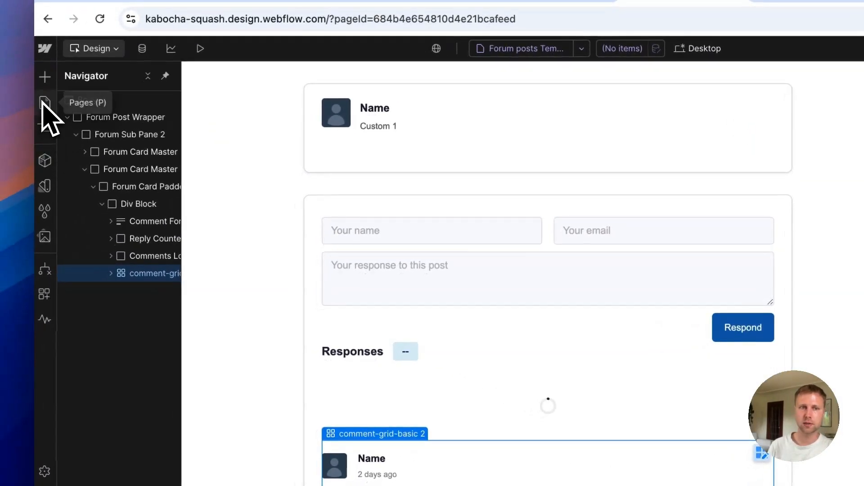
Open the new posts page, publish the site to kabocha-squash.webflow.io and view the live page
left_click(43, 103)
left_click(128, 260)
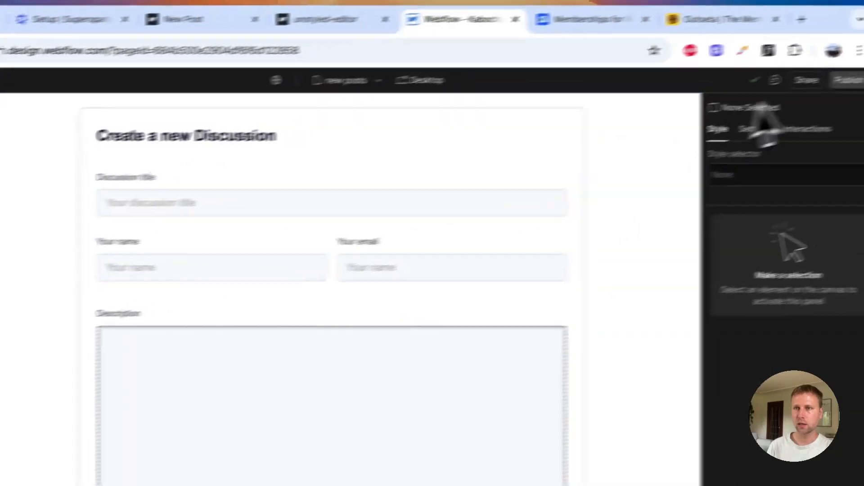
left_click(848, 80)
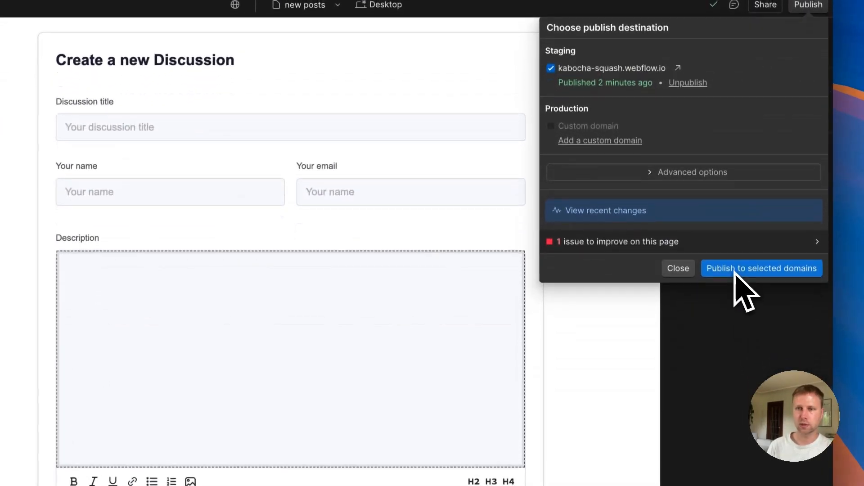
left_click(800, 343)
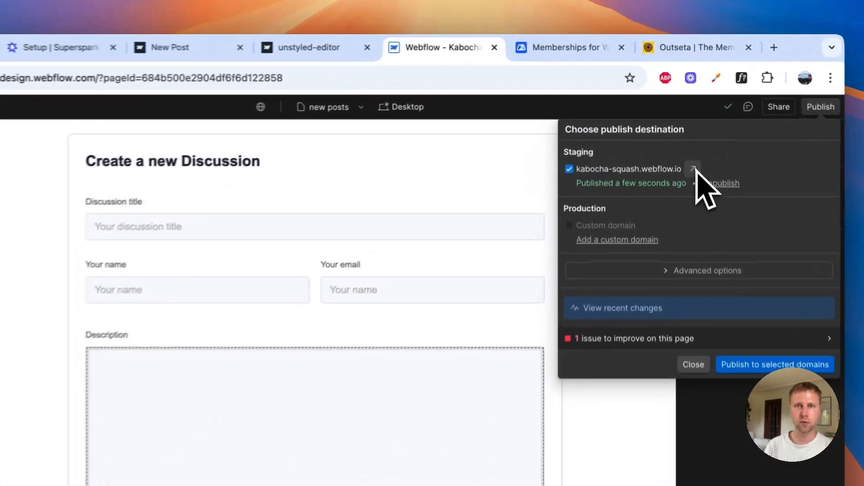
left_click(689, 129)
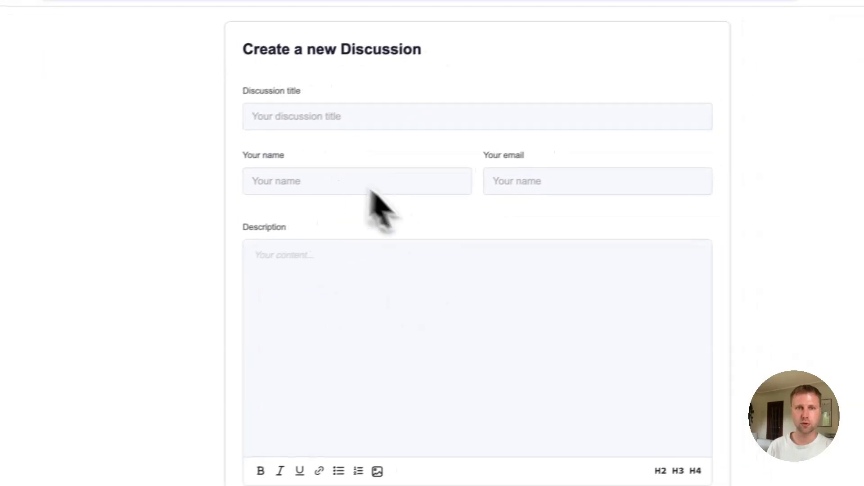
Fill in the new discussion with the title "Here is my first post", the author's name and e-mail, and the description "Here is my rich text content"
left_click(319, 125)
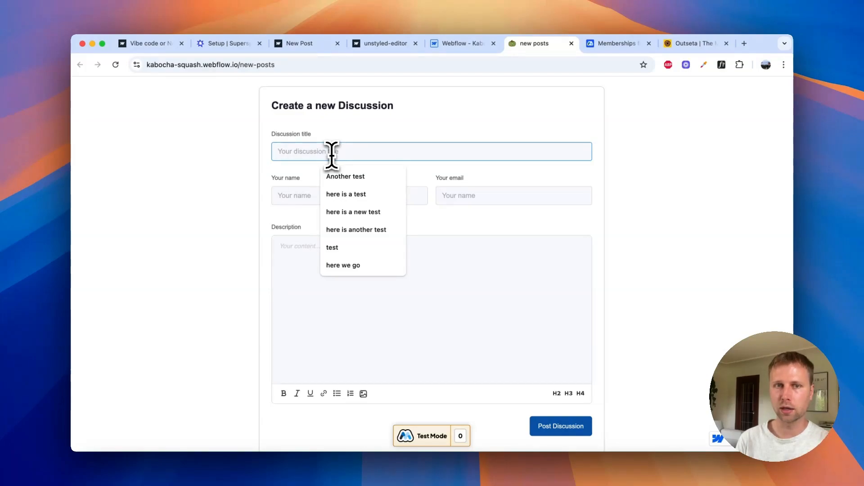
type("Here i")
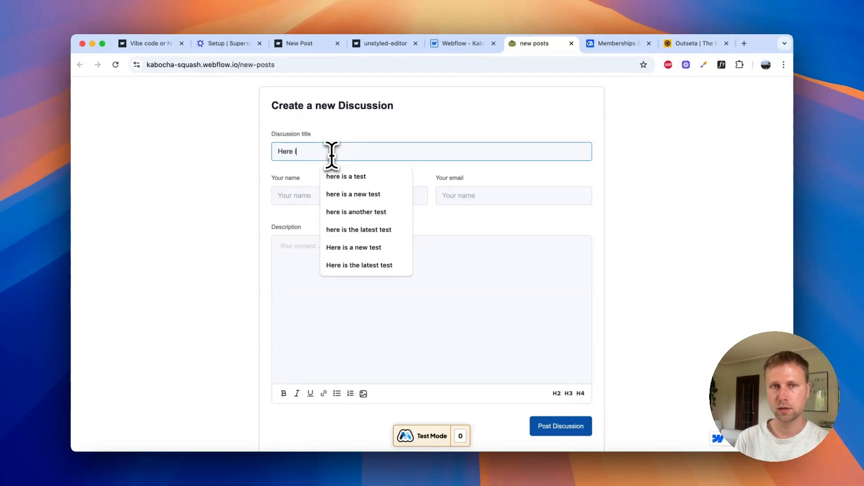
type("s m")
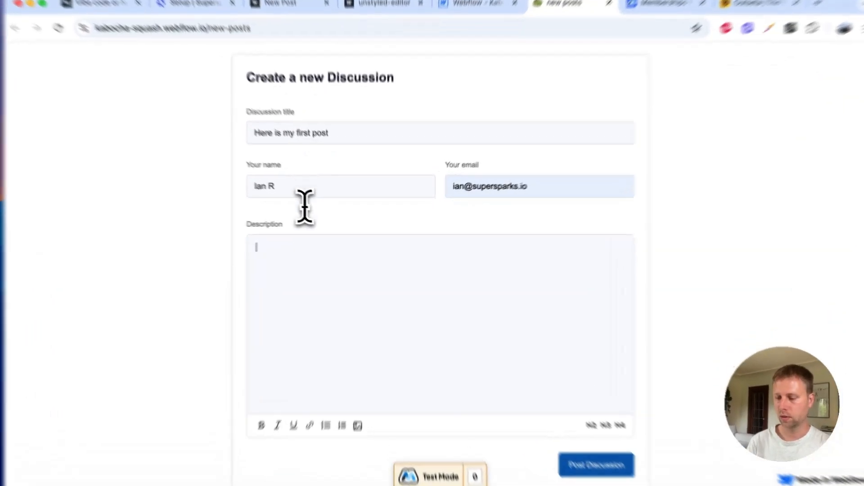
type("Here is")
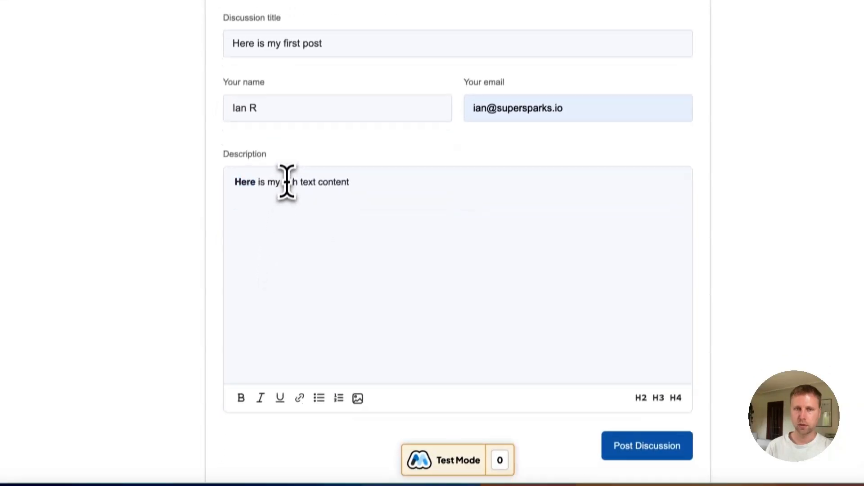
Italicize the word "rich" in the description and post the discussion
double_click(292, 182)
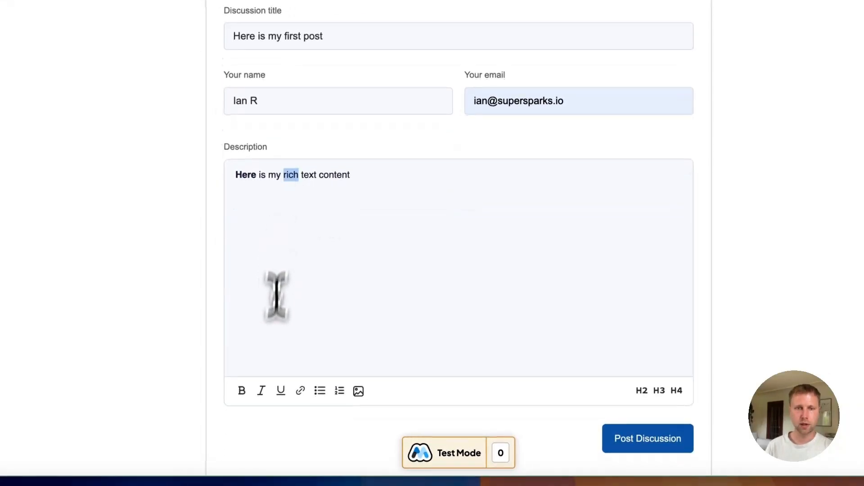
left_click(262, 390)
scroll(525, 319, "down", 2)
left_click(653, 394)
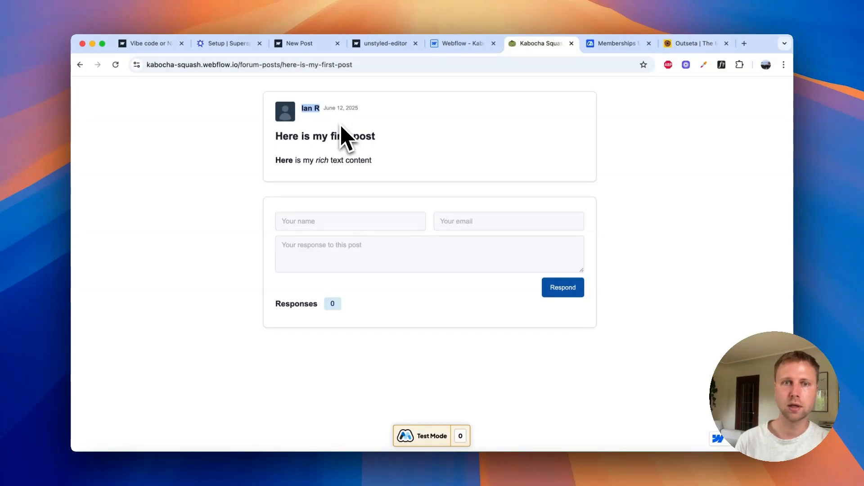
Submit a test response to the new post, giving the commenter's name, e-mail and a comment beginning "Here is a test"
left_click(307, 185)
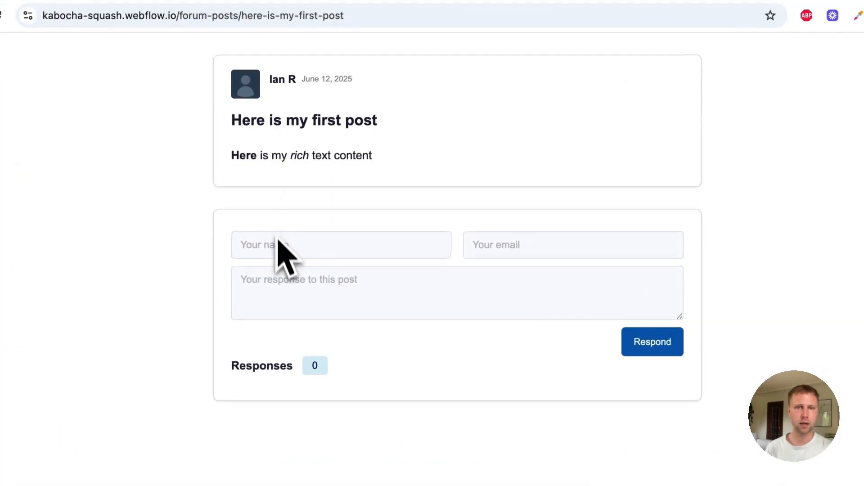
left_click(276, 245)
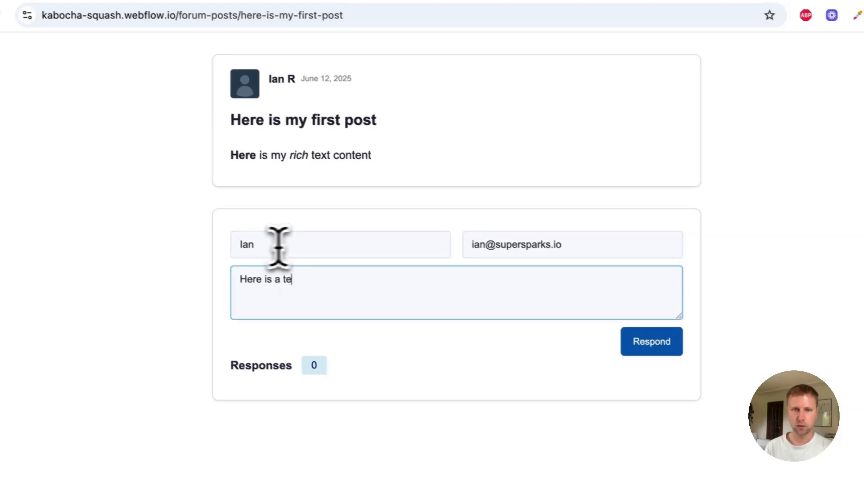
type("st")
left_click(644, 339)
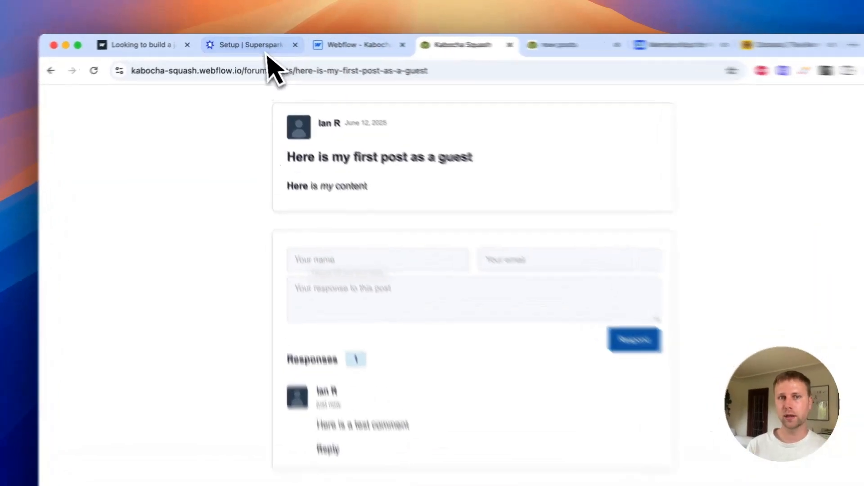
Switch to the Supersparks setup and review the Collection List use case among the extra features
left_click(255, 43)
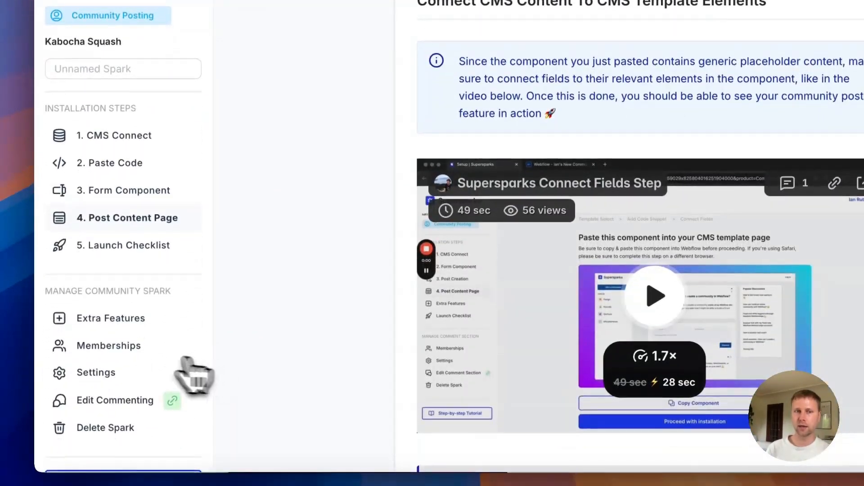
left_click(104, 322)
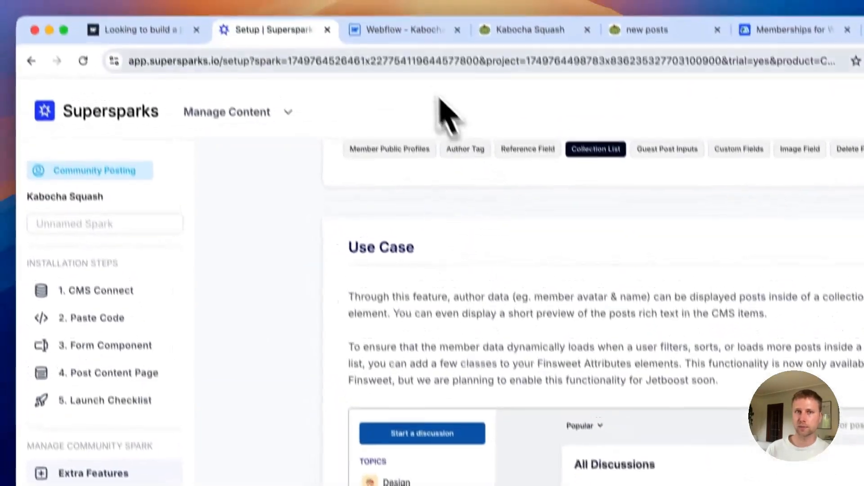
Switch to the nocode hub demo forum, review its All Discussions list and open the "Looking to build a job board..." discussion
left_click(396, 30)
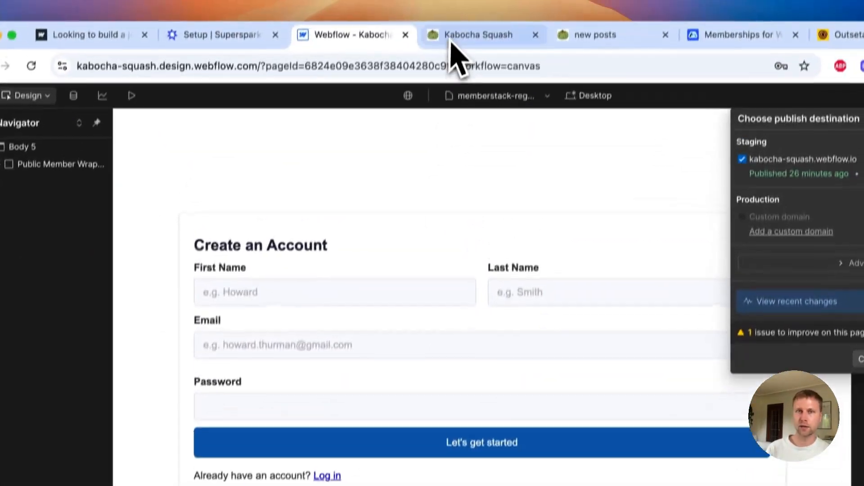
left_click(453, 39)
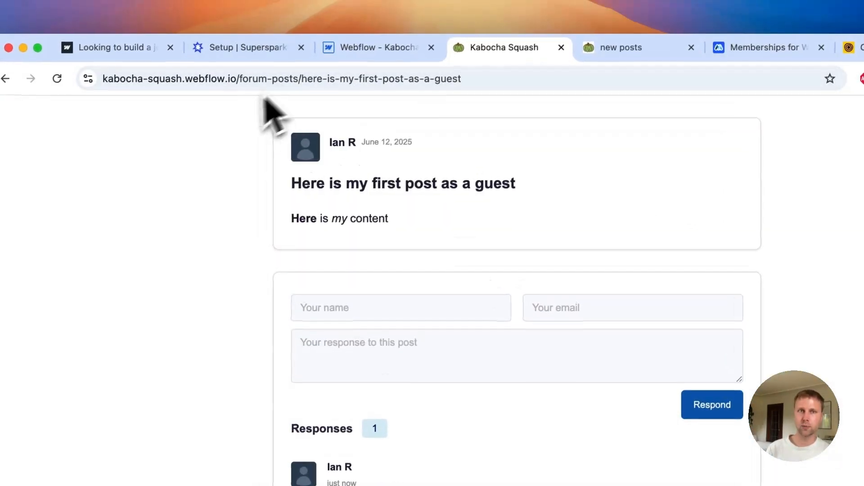
left_click(161, 50)
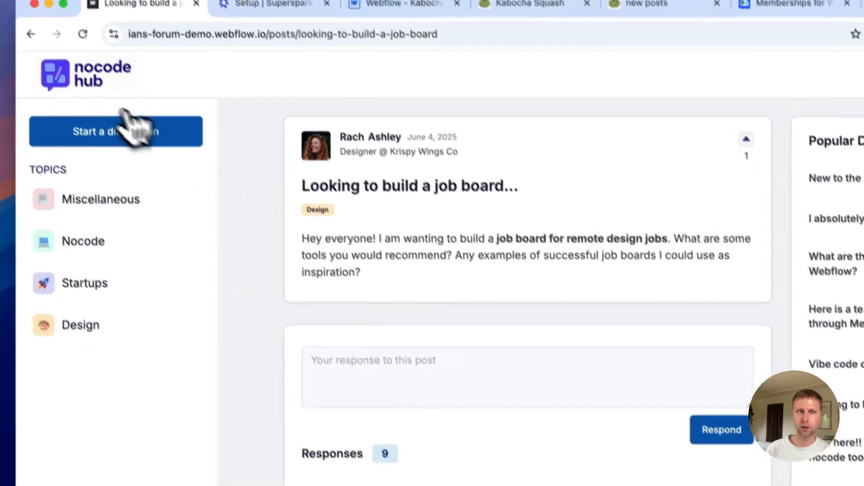
left_click(88, 120)
scroll(440, 236, "down", 10)
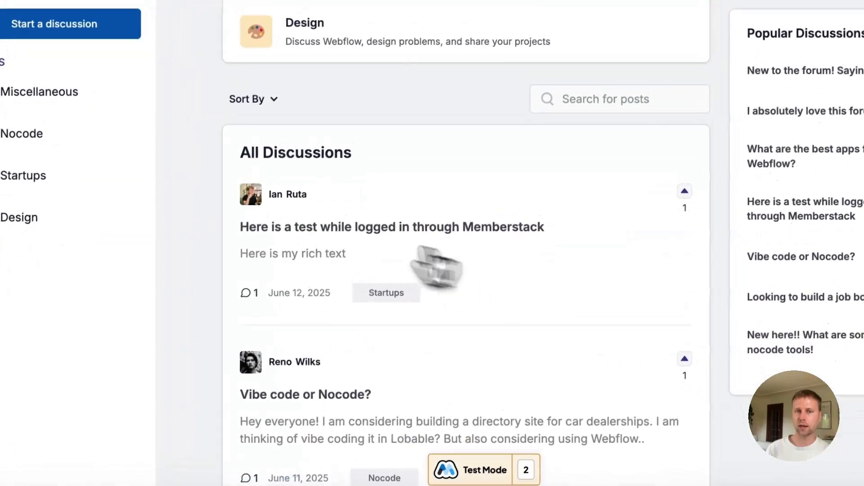
scroll(473, 356, "down", 3)
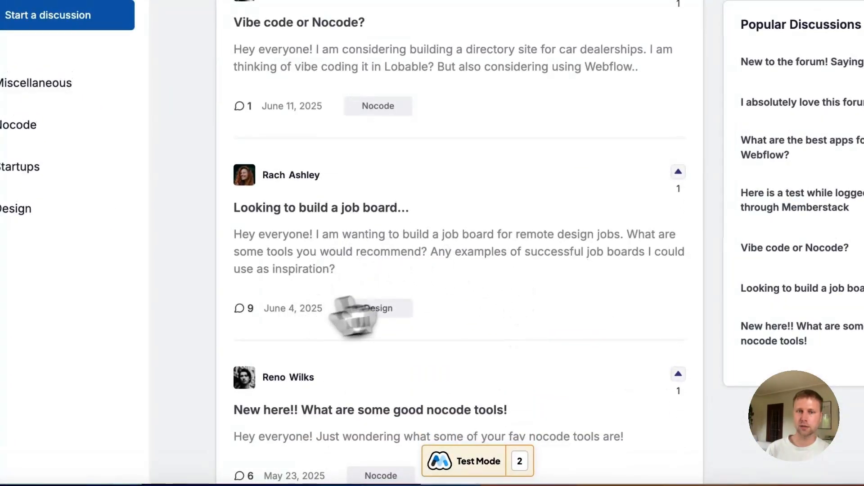
left_click(361, 277)
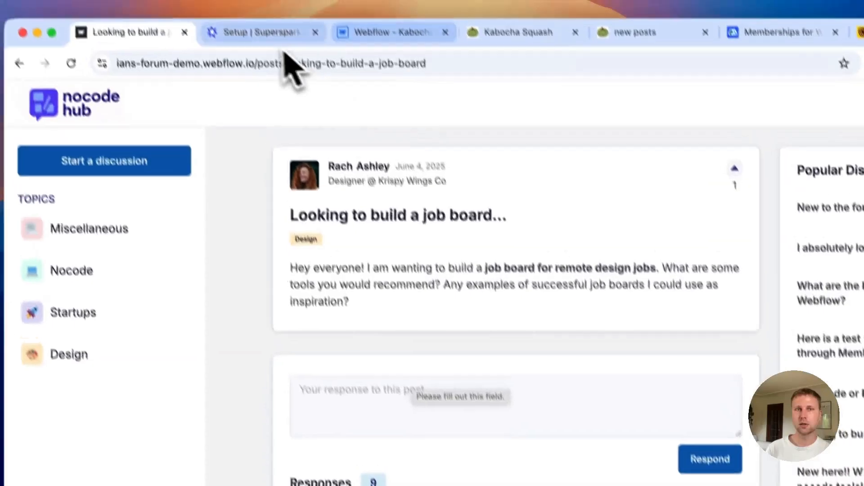
Return to the Supersparks setup and open the Memberships settings of the Community Posting spark
left_click(287, 31)
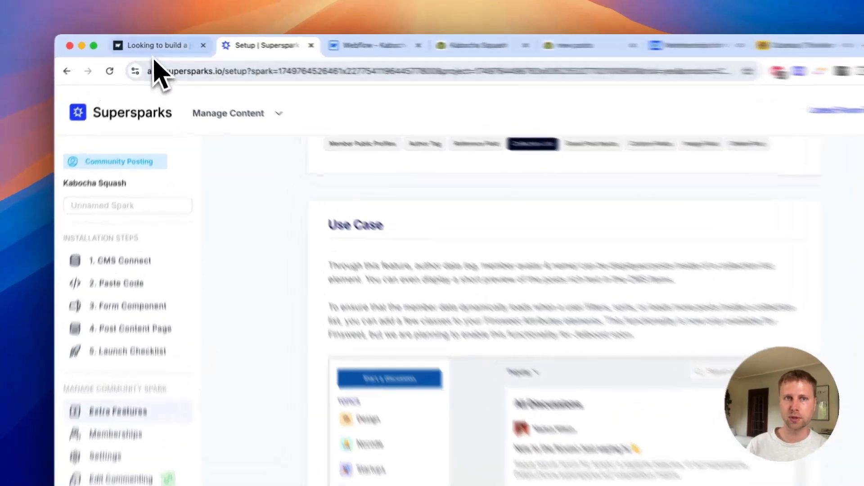
left_click(151, 43)
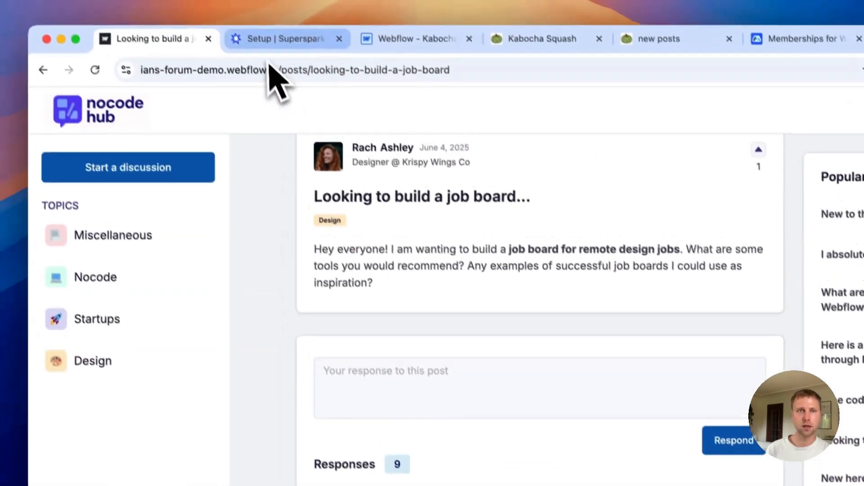
left_click(270, 54)
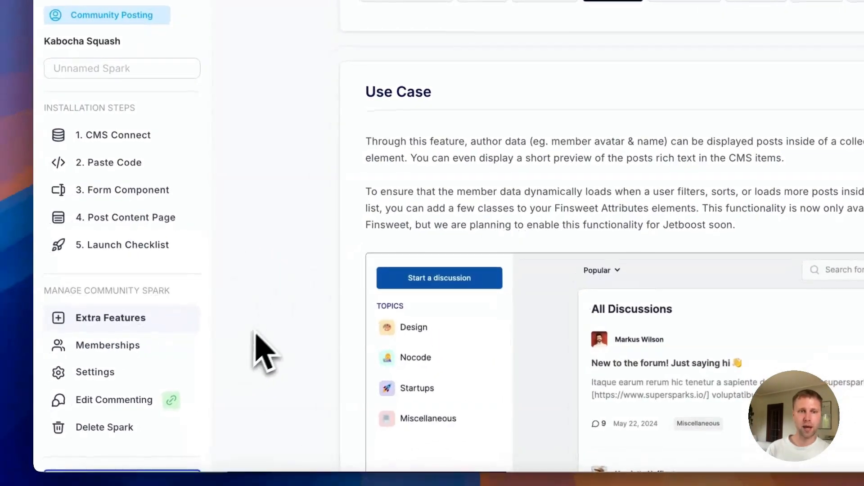
left_click(112, 347)
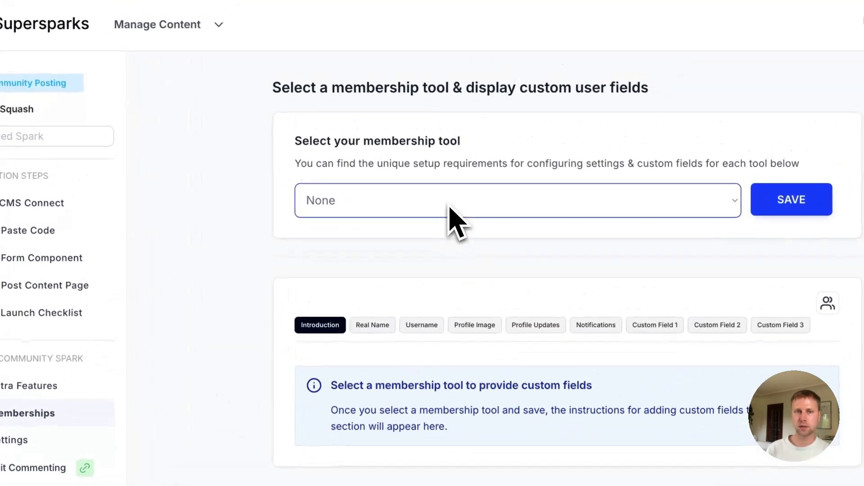
Choose Memberstack as the spark's membership tool and save the setting
left_click(525, 115)
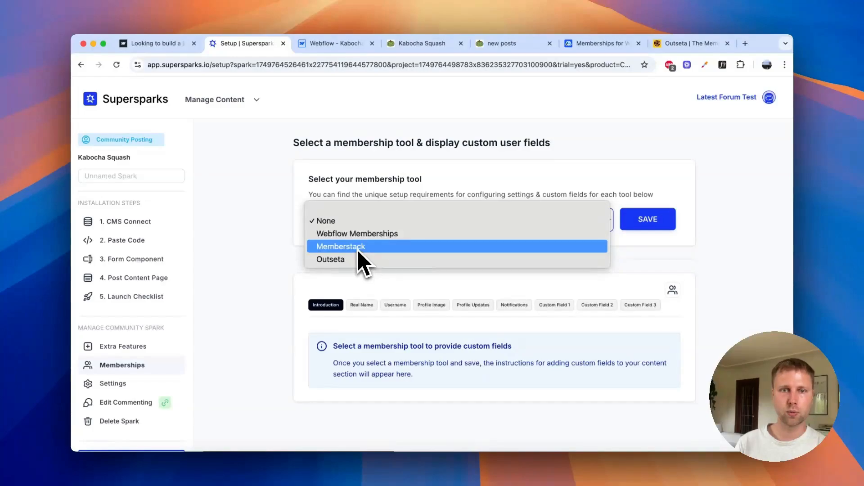
left_click(371, 245)
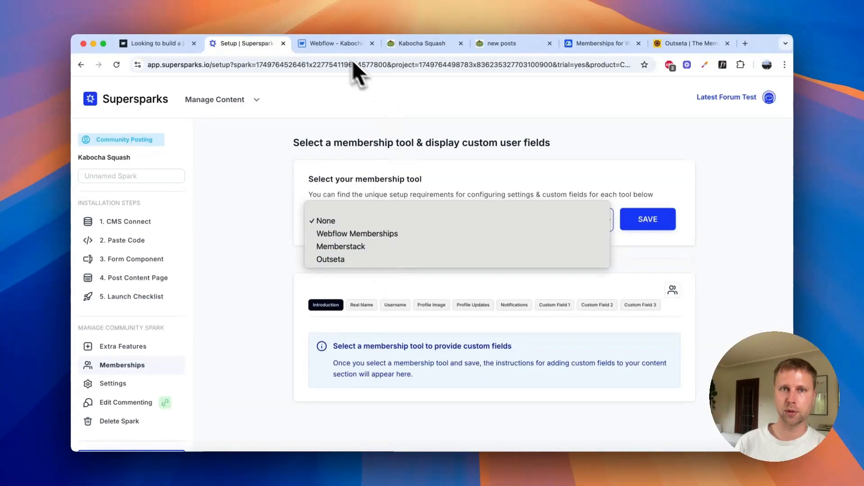
left_click(335, 47)
left_click(337, 47)
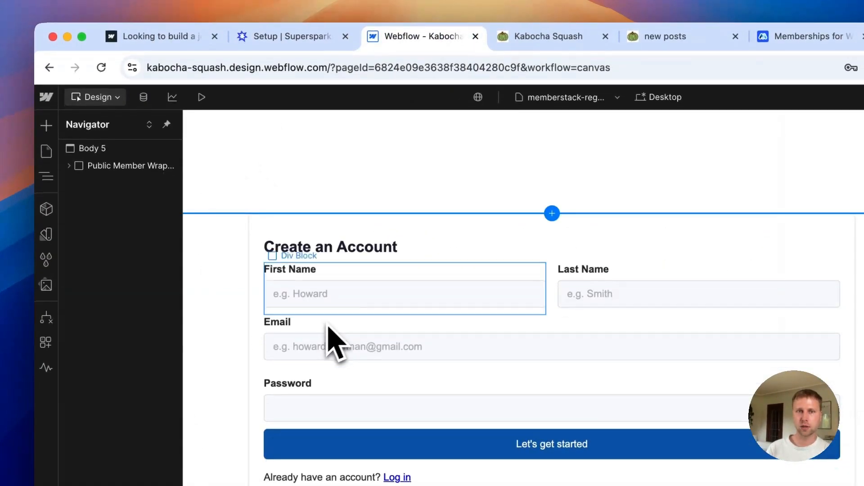
left_click(297, 36)
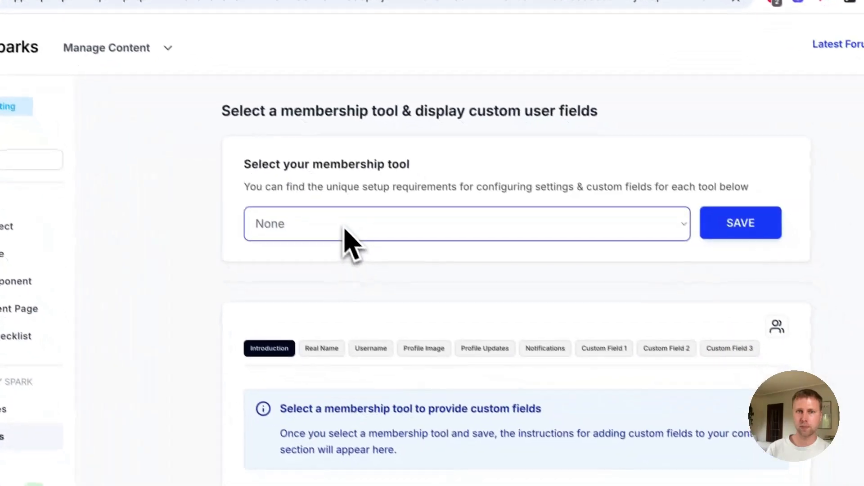
left_click(345, 229)
left_click(294, 264)
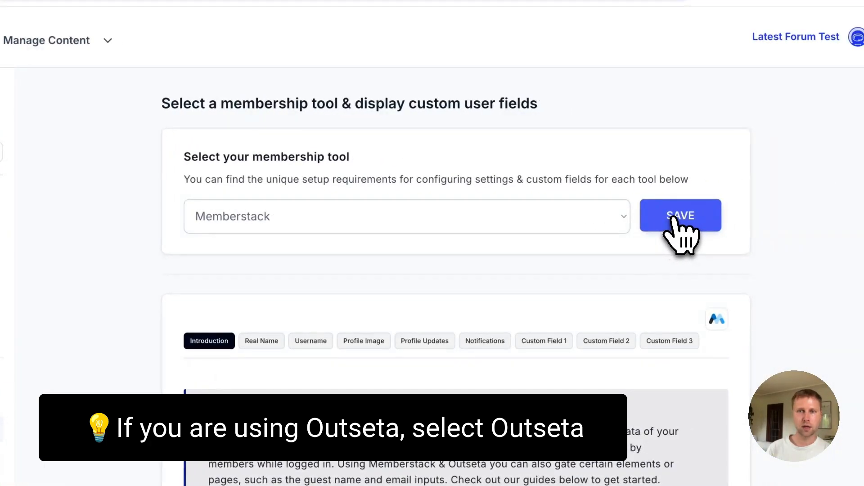
left_click(674, 218)
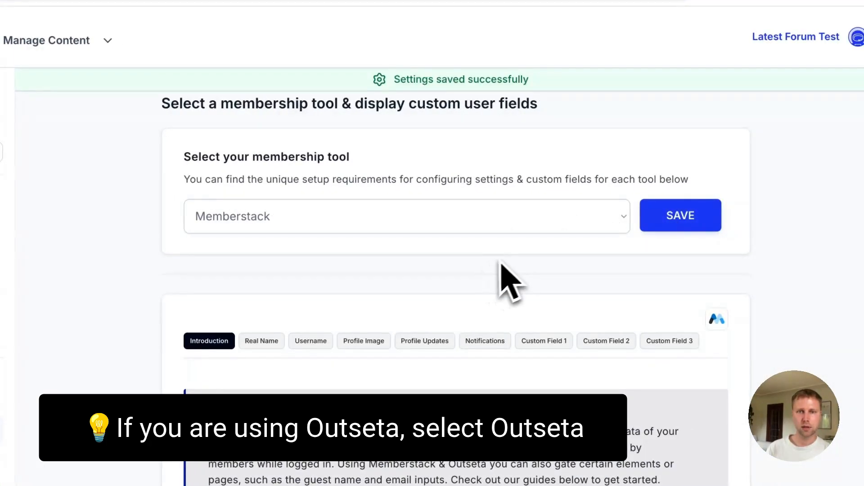
left_click(494, 227)
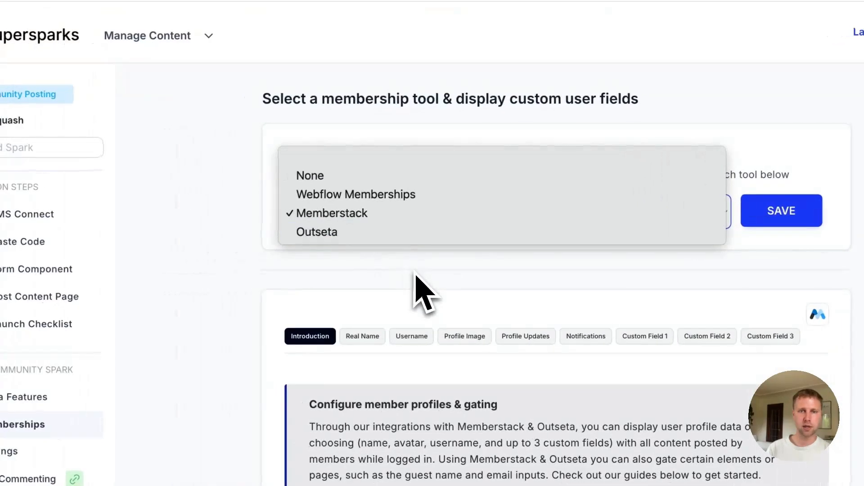
left_click(314, 281)
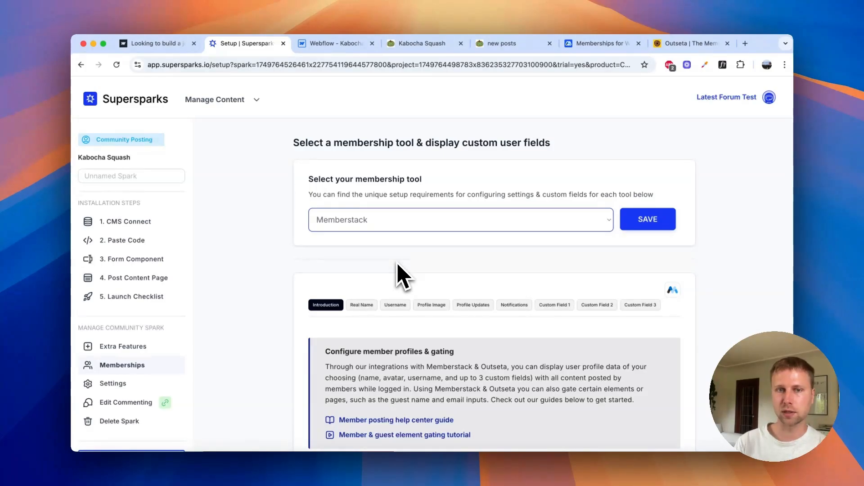
left_click(385, 222)
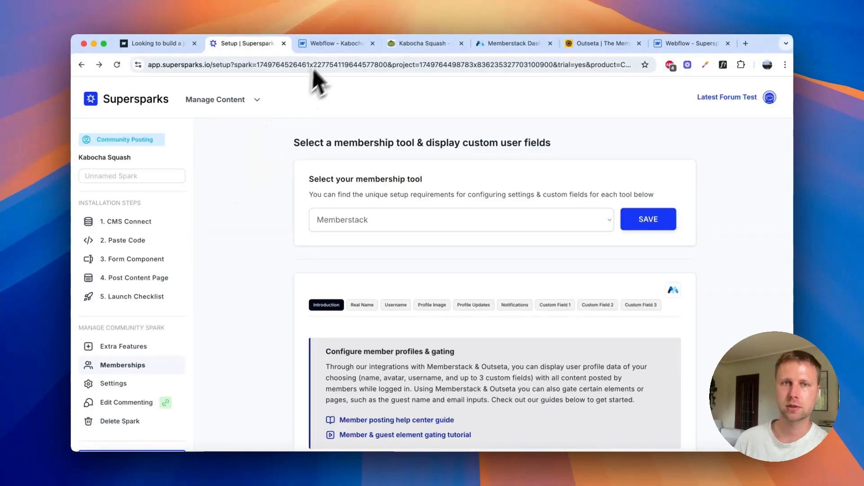
Switch to the Kabocha Squash project in Webflow and review its memberstack-login, memberstack profile and memberstack-register pages
left_click(328, 48)
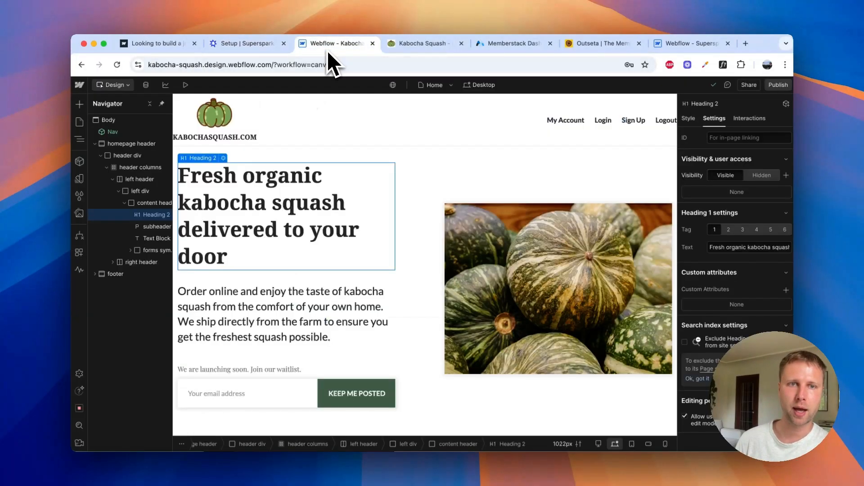
left_click(81, 122)
scroll(137, 235, "down", 1)
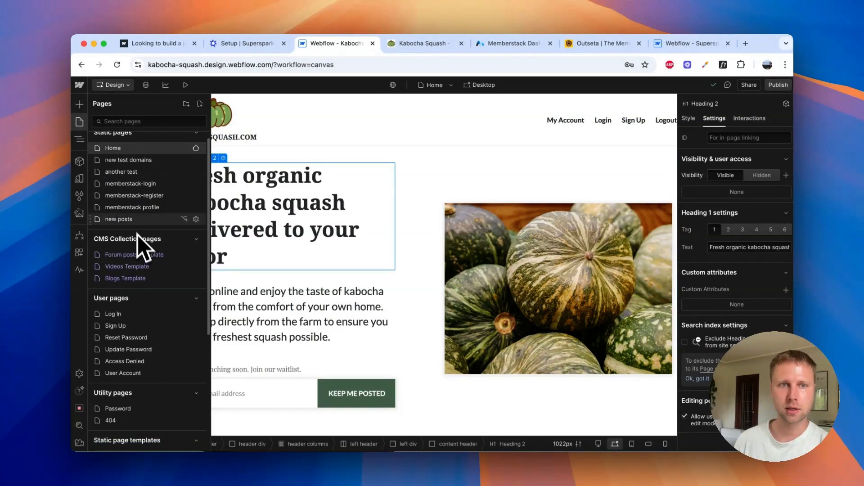
left_click(132, 184)
left_click(343, 230)
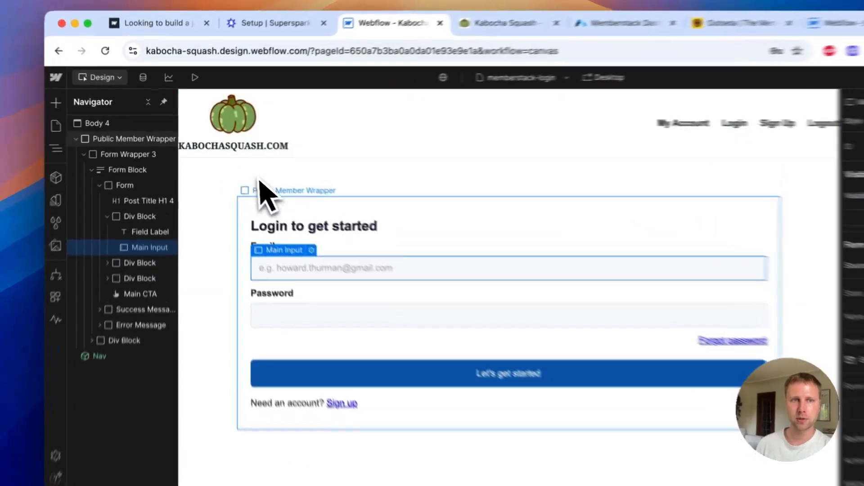
left_click(56, 125)
left_click(139, 245)
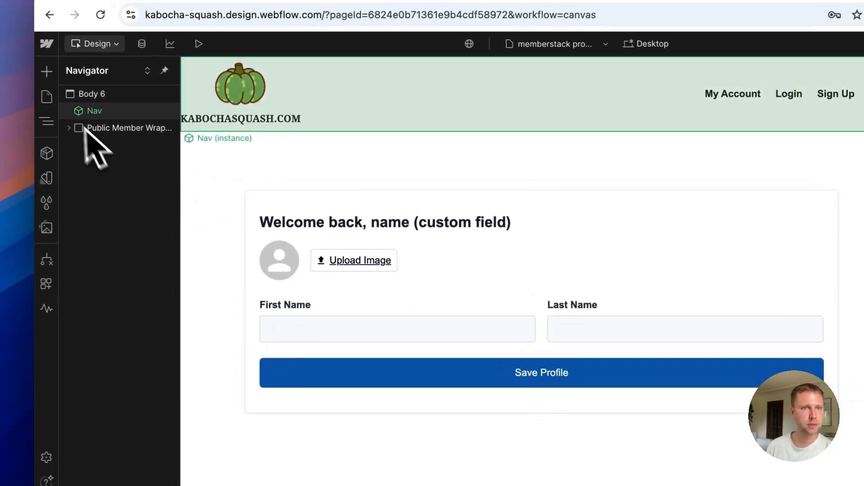
left_click(47, 97)
left_click(135, 217)
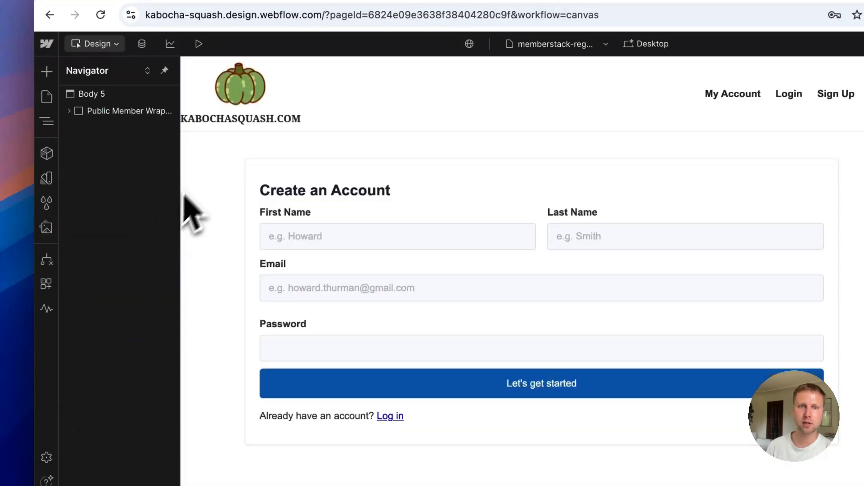
left_click(333, 168)
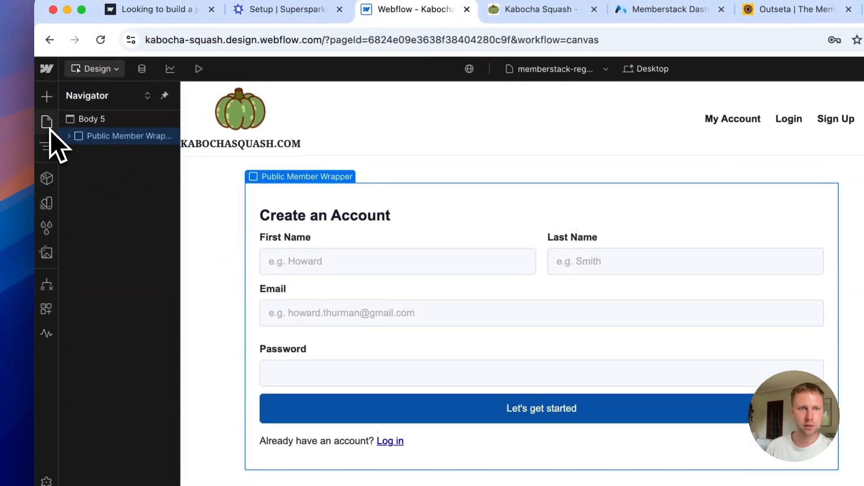
Open the Home page in the Designer and view its published version on the webflow.io domain
left_click(49, 126)
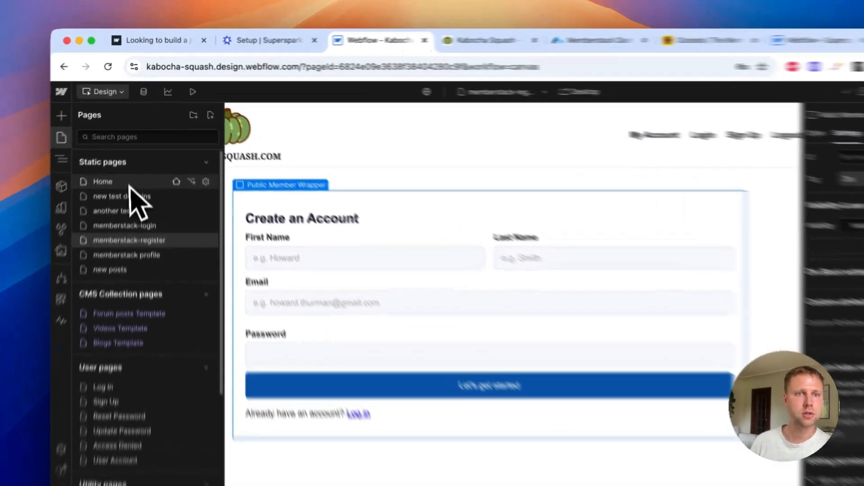
left_click(134, 161)
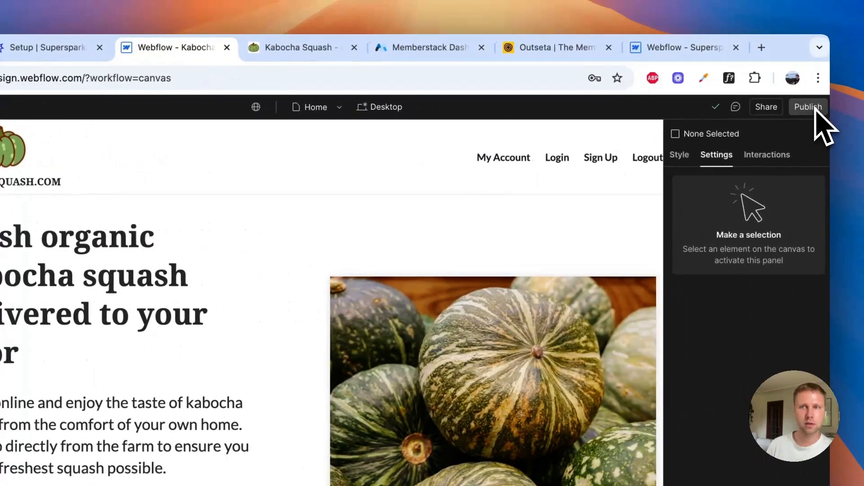
left_click(813, 107)
left_click(680, 169)
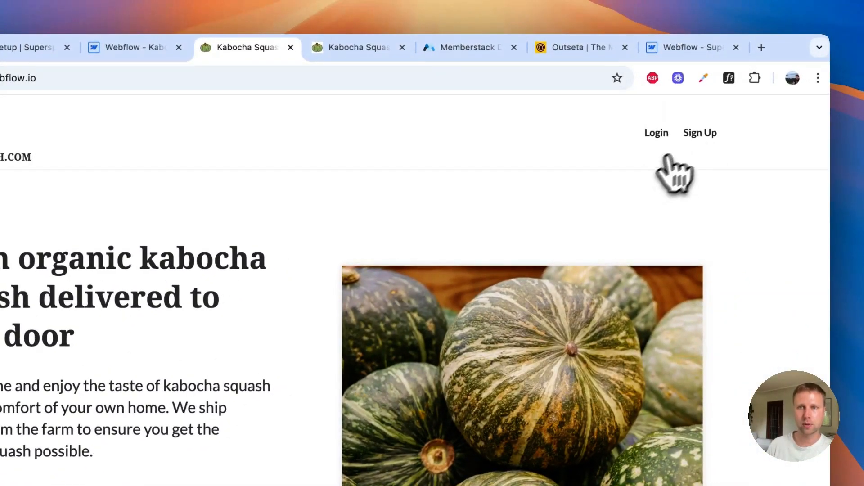
Sign up for a test member account on the live site with first name, last name, e-mail and password
left_click(707, 134)
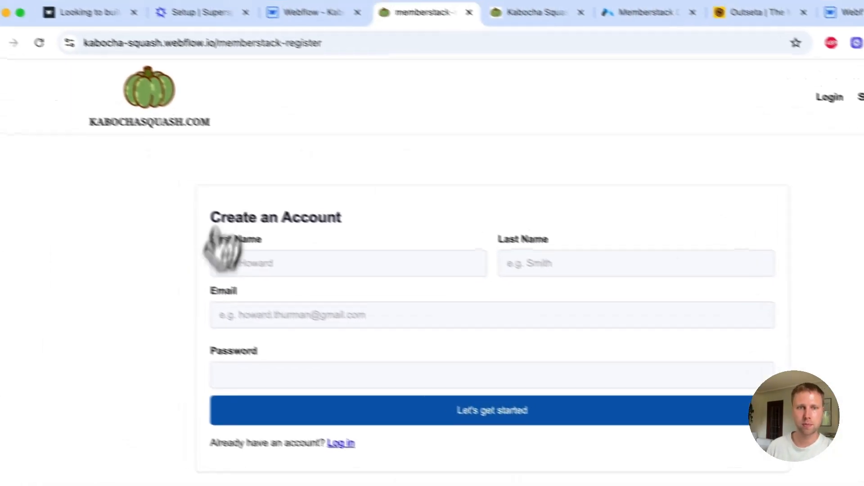
left_click(273, 277)
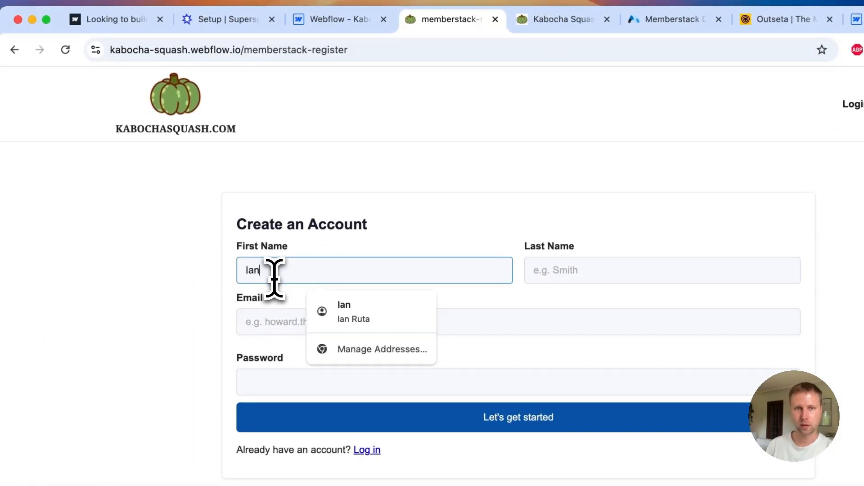
type("Ian")
left_click(315, 317)
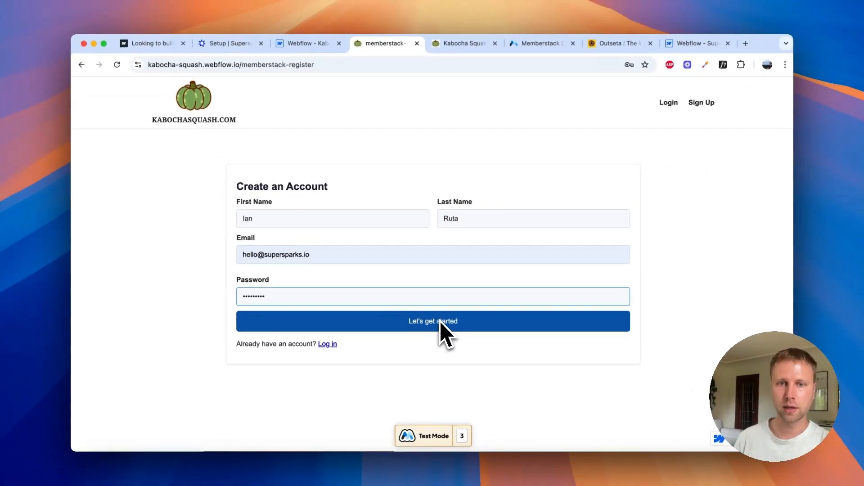
left_click(373, 327)
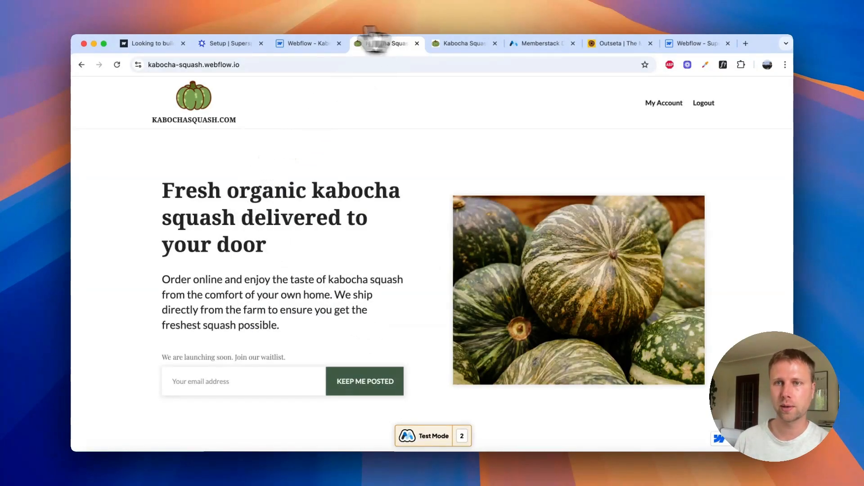
Check the new member's account profile page and return to the site's home page
left_click(653, 99)
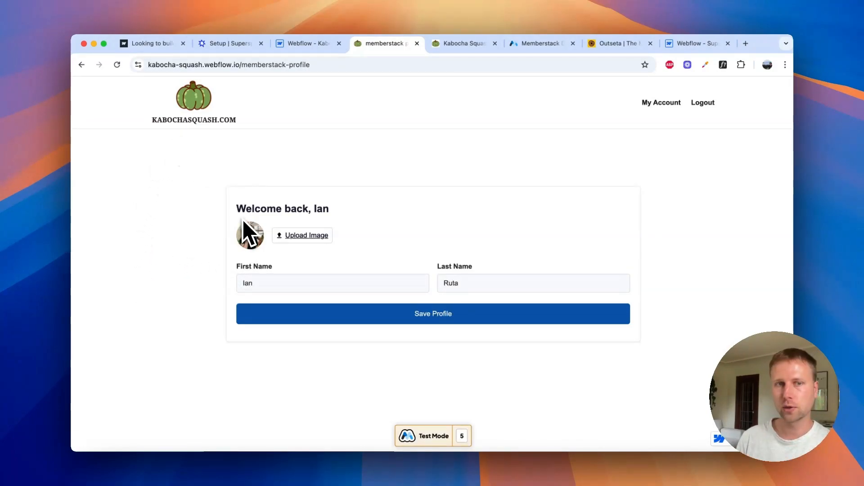
left_click(208, 112)
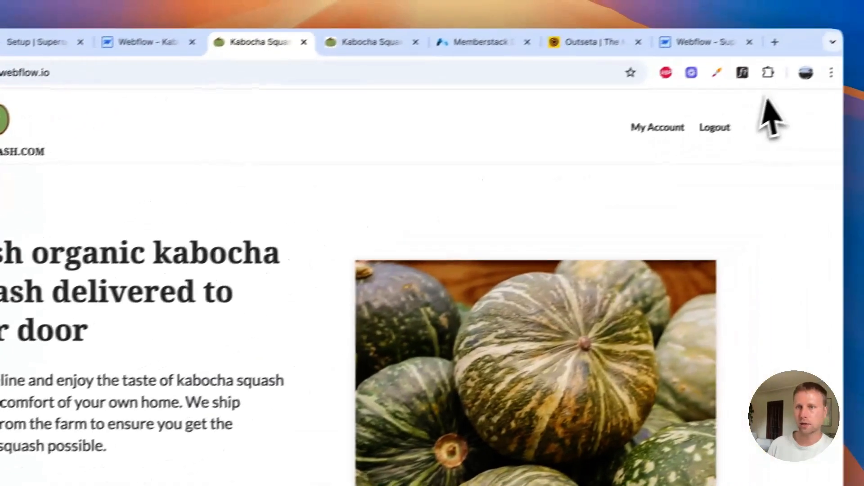
Switch to the Webflow Designer, open the Nav component for editing and select the Div Block 171 that holds its links
left_click(135, 42)
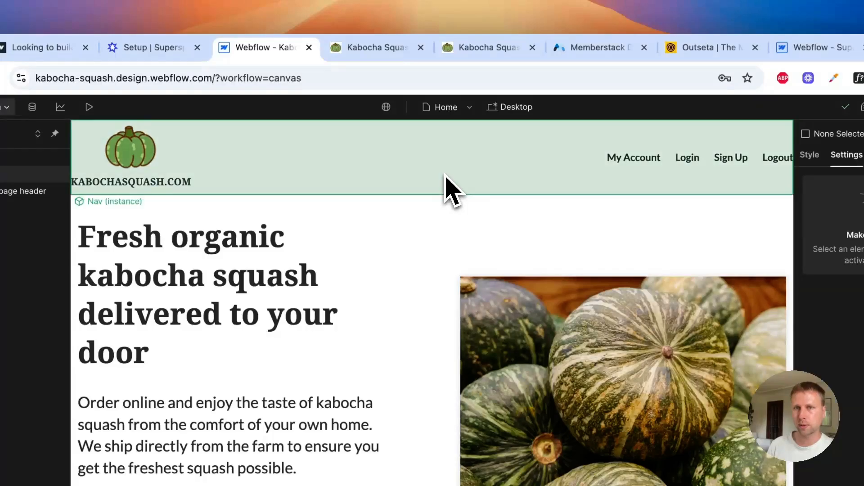
left_click(450, 189)
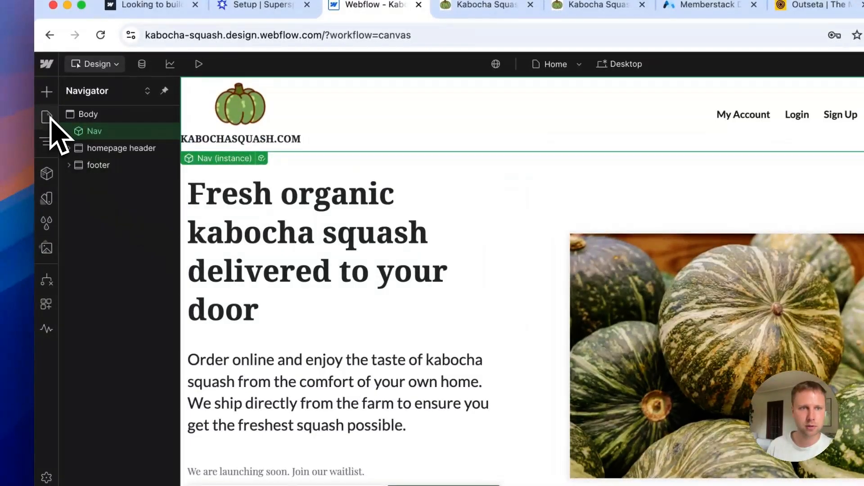
left_click(0, 159)
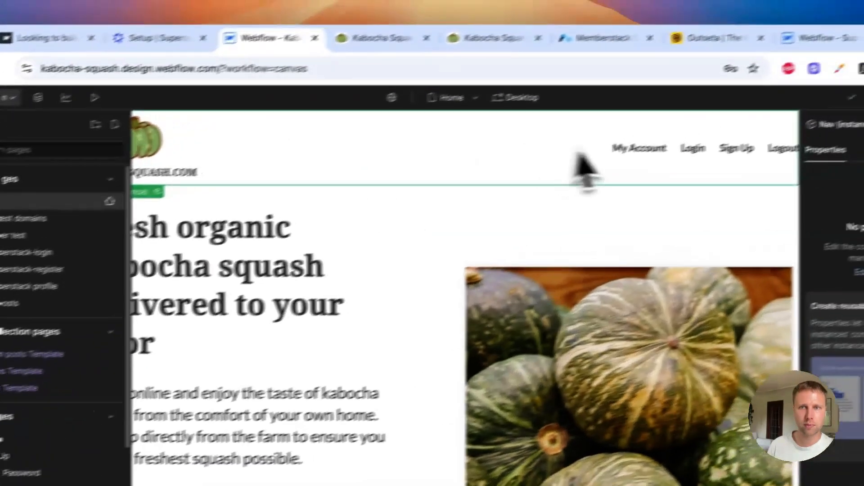
left_click(745, 115)
double_click(612, 158)
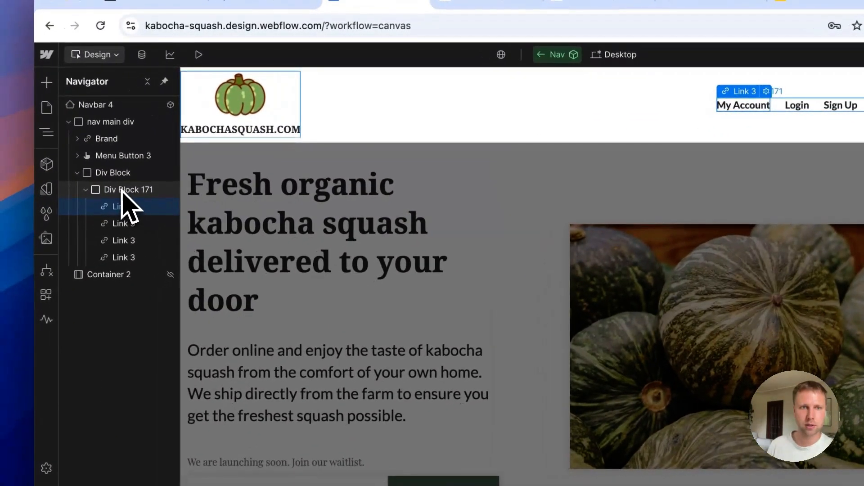
left_click(0, 242)
Add a Text Link to the navigation's link block and move it ahead of the My Account link
left_click(47, 84)
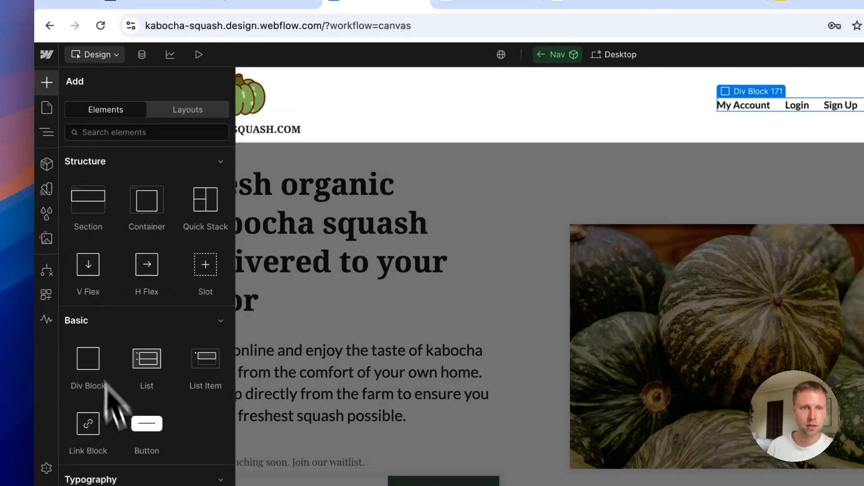
scroll(185, 360, "down", 4)
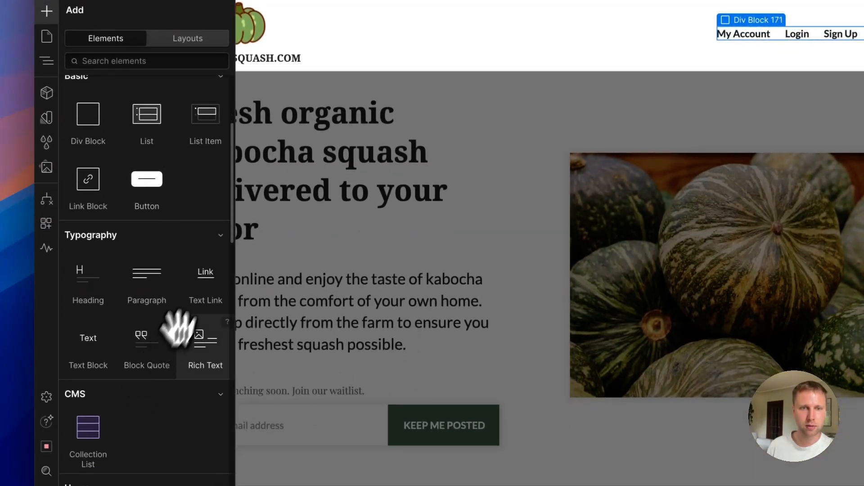
left_click(200, 289)
left_click_drag(119, 207, 128, 151)
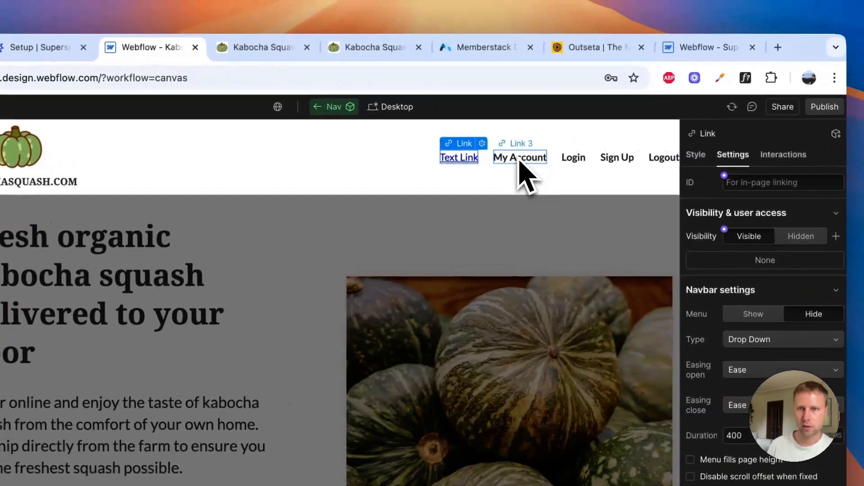
Apply My Account's nav-link class to the new Text Link in the navigation
left_click(743, 35)
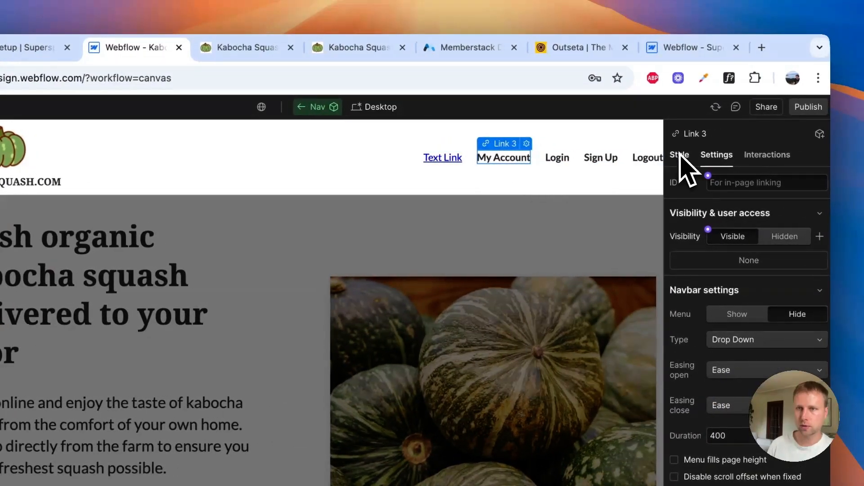
left_click(689, 155)
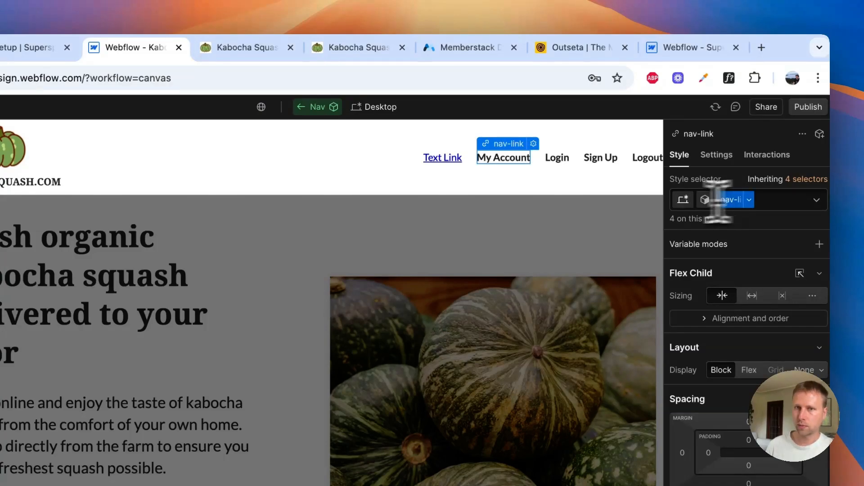
left_click(454, 159)
left_click(745, 196)
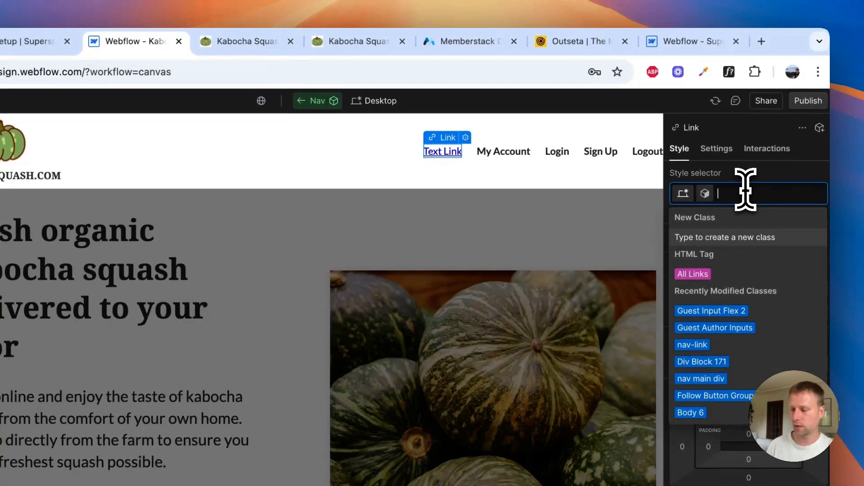
type("nav-link")
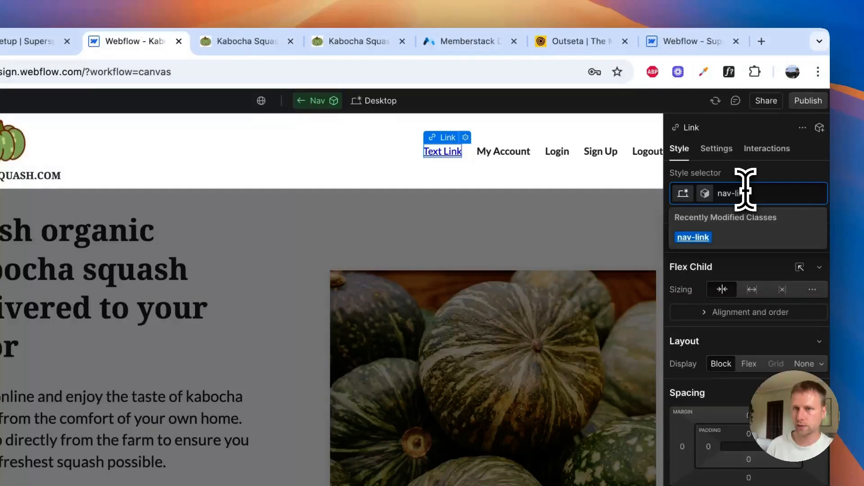
left_click(707, 237)
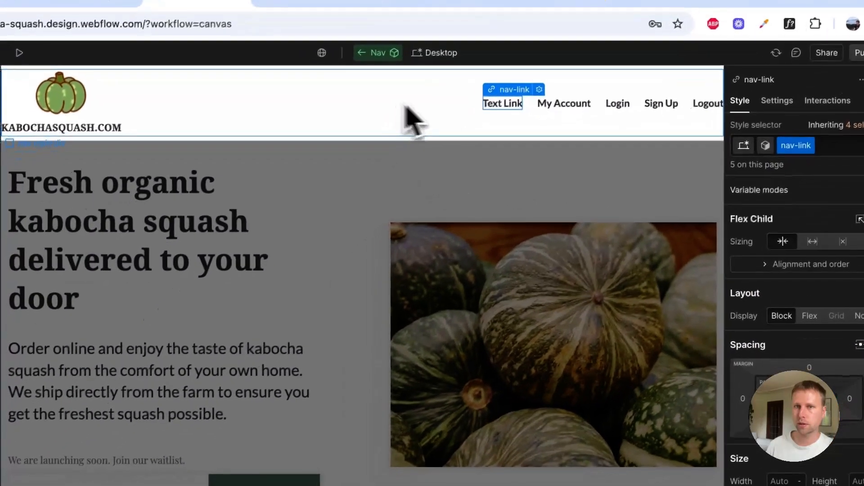
Link the navigation's new Text Link to the new posts page and close its link settings
left_click(339, 158)
left_click(501, 105)
left_click(543, 87)
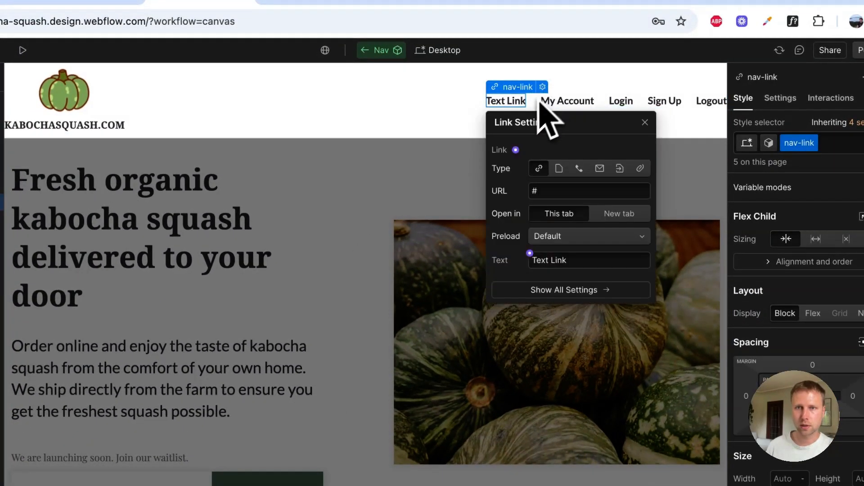
left_click(559, 169)
left_click(559, 194)
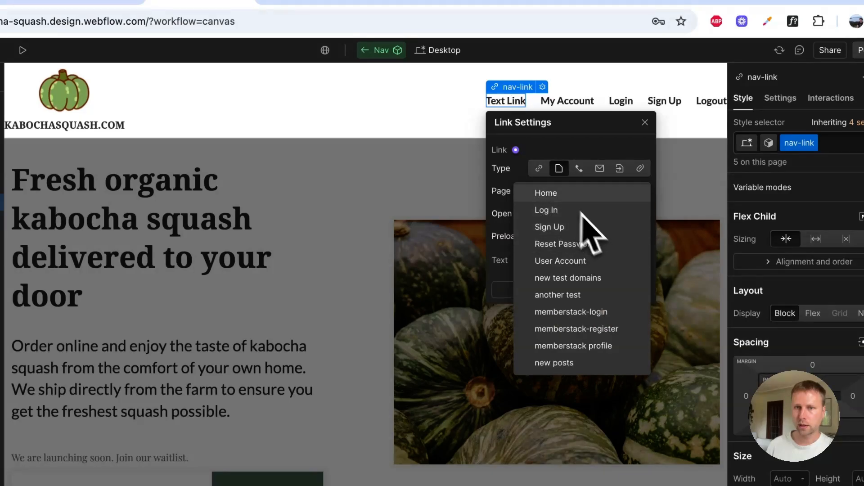
left_click(581, 363)
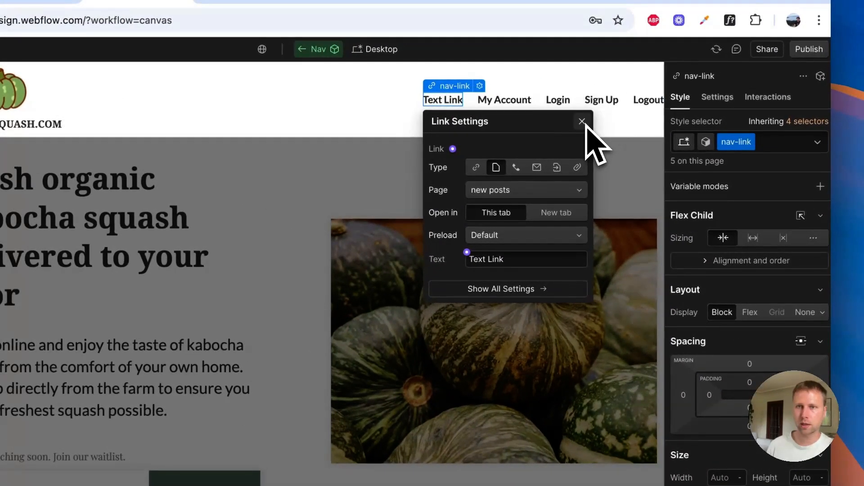
left_click(705, 89)
left_click(573, 79)
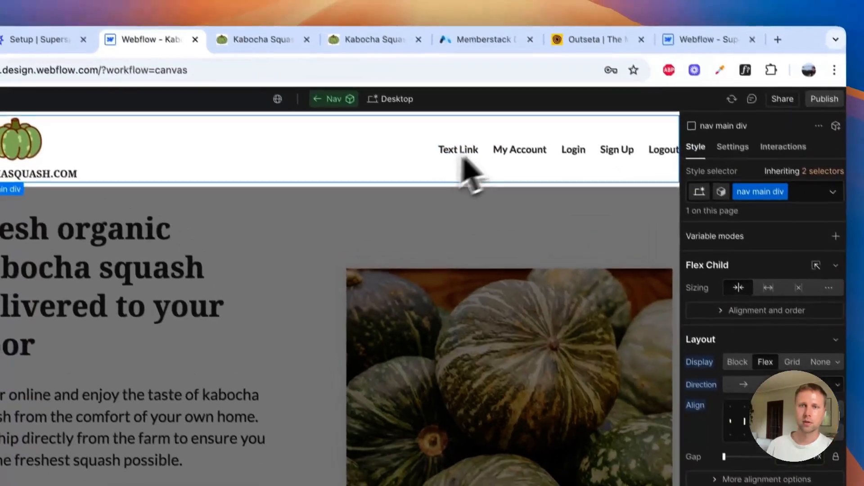
Change the text of the new navigation link to "New Post"
left_click(465, 151)
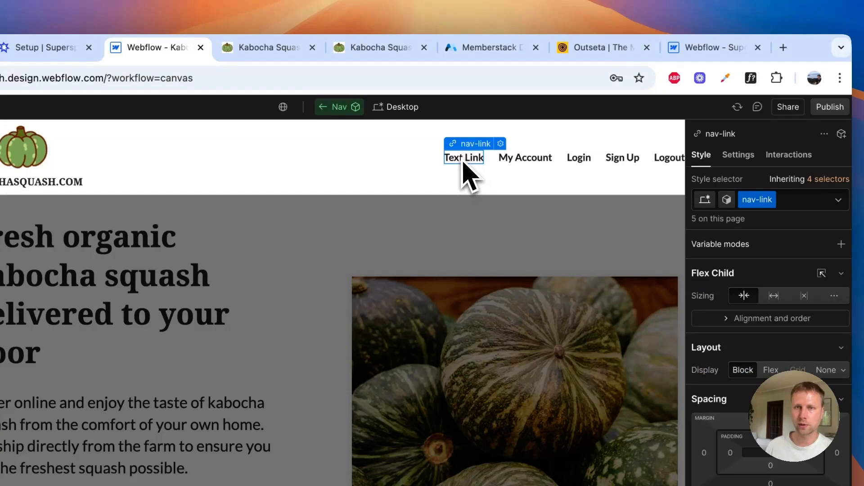
double_click(463, 160)
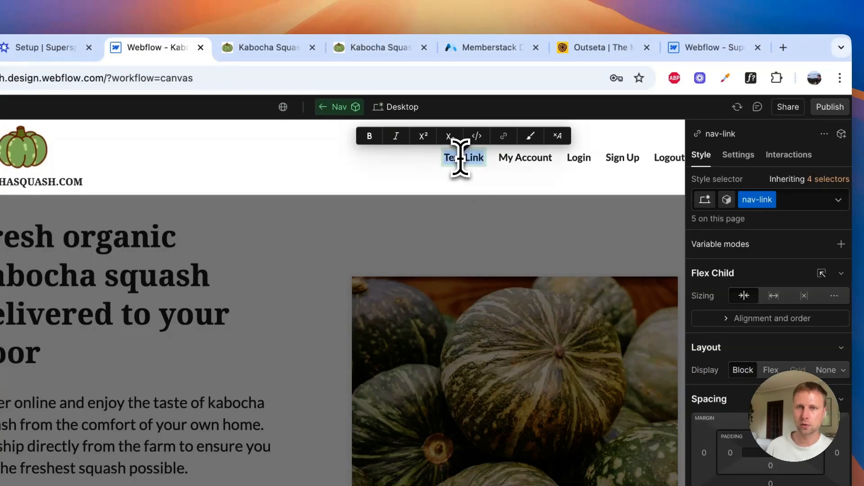
type("New Post")
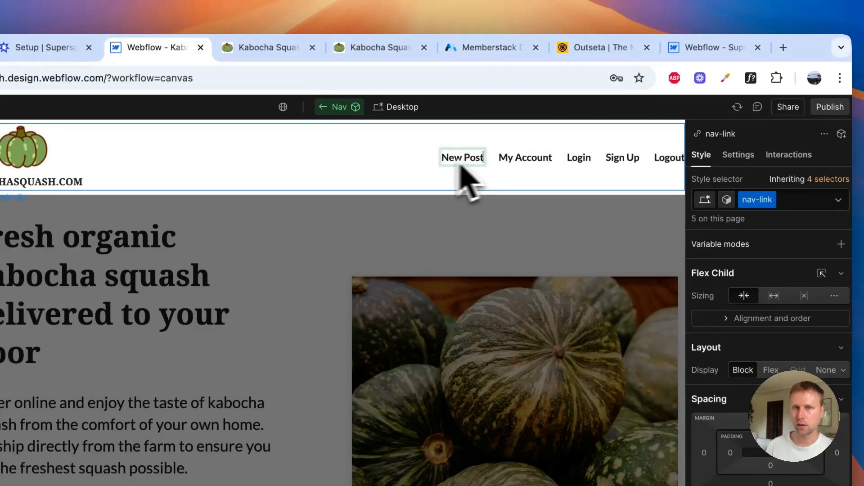
left_click(370, 177)
Publish the site to the kabocha-squash.webflow.io staging domain and reload the live home page
left_click(829, 107)
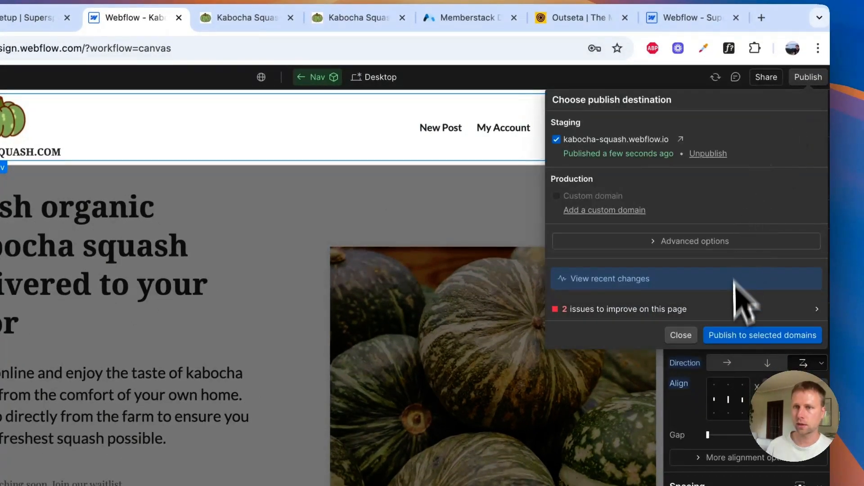
left_click(743, 337)
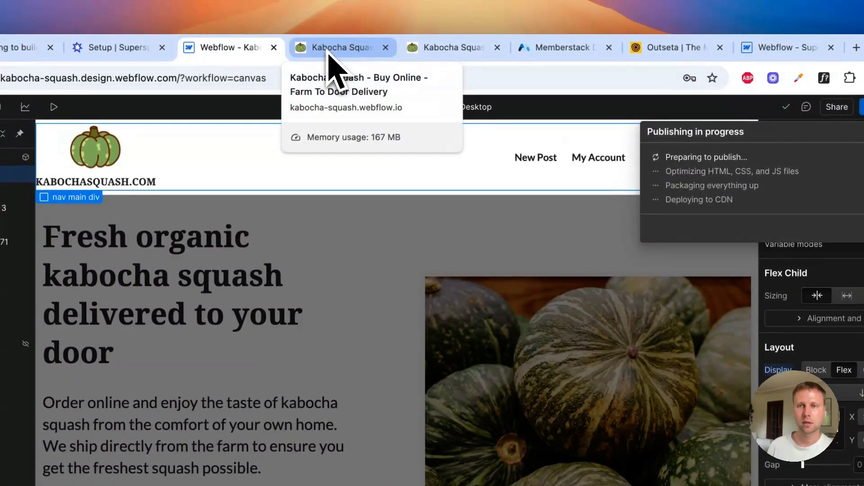
left_click(266, 26)
left_click(69, 78)
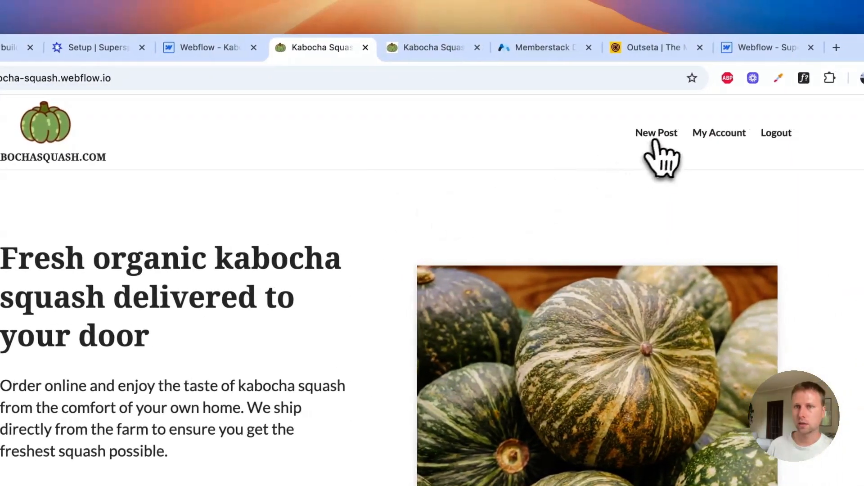
Create the discussion "Here is my first test post" through the live site's New Post link and respond with "here is my comment"
left_click(658, 135)
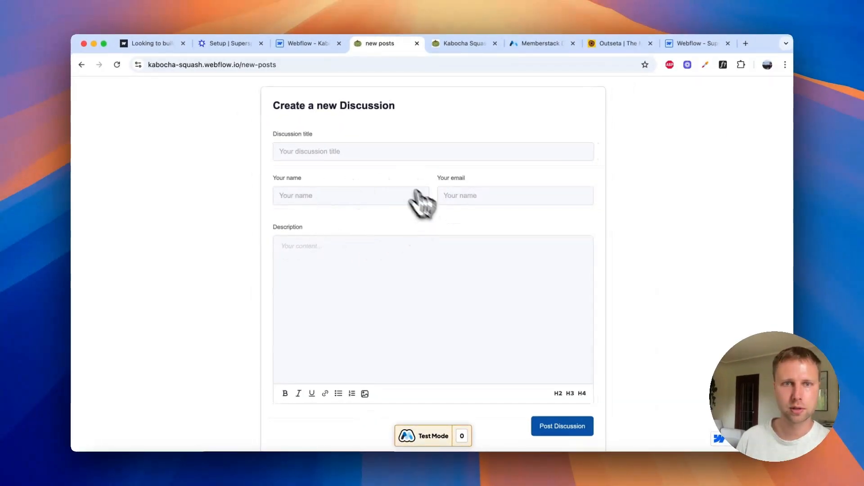
left_click(319, 150)
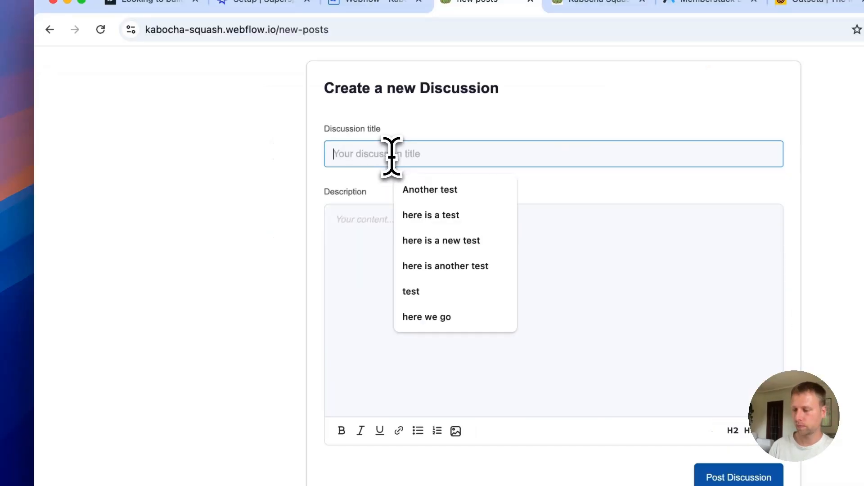
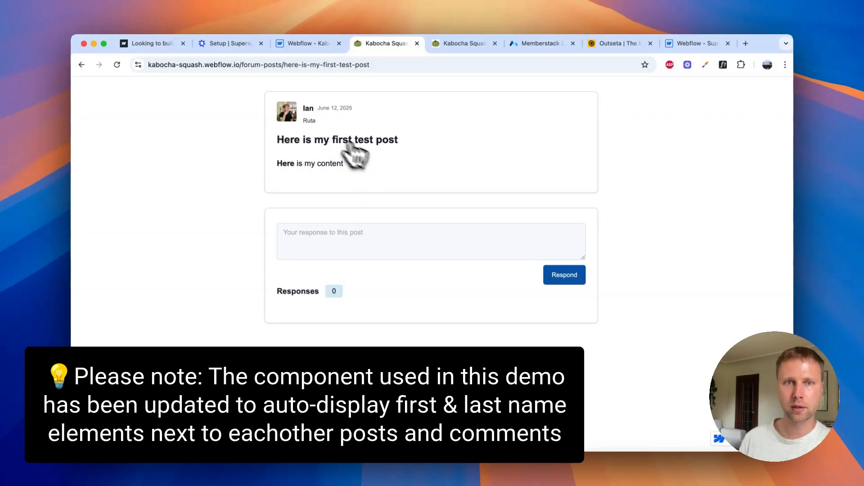
left_click(334, 237)
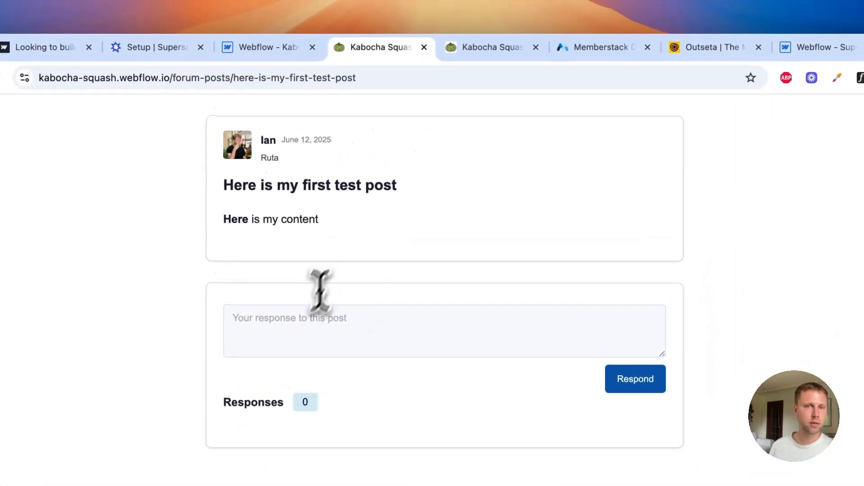
left_click(328, 238)
type("t")
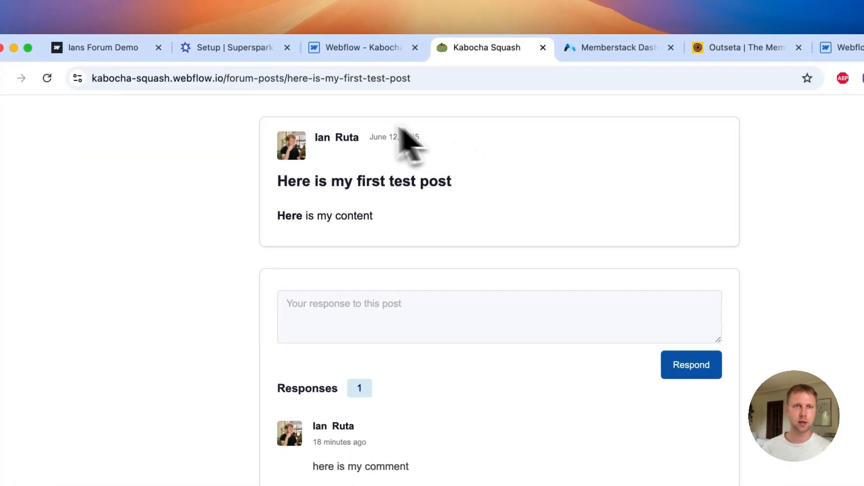
Switch to the Supersparks setup and read the Collection List use case among the Extra Features
left_click(234, 47)
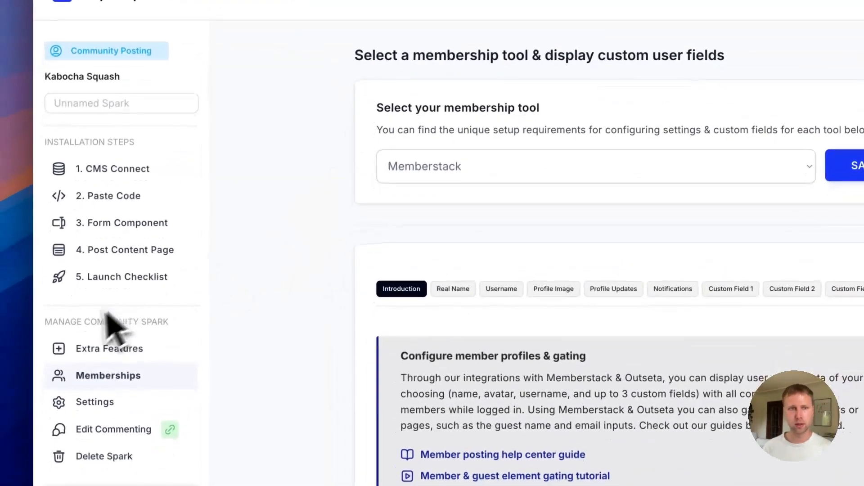
left_click(63, 348)
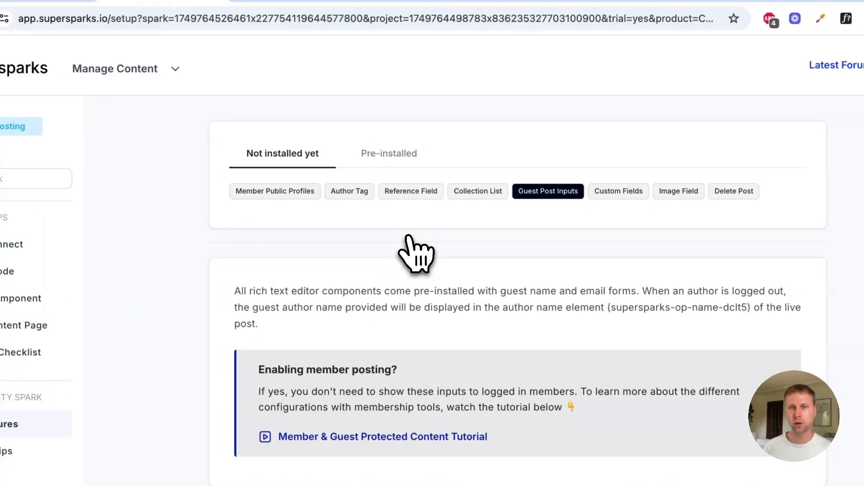
left_click(482, 195)
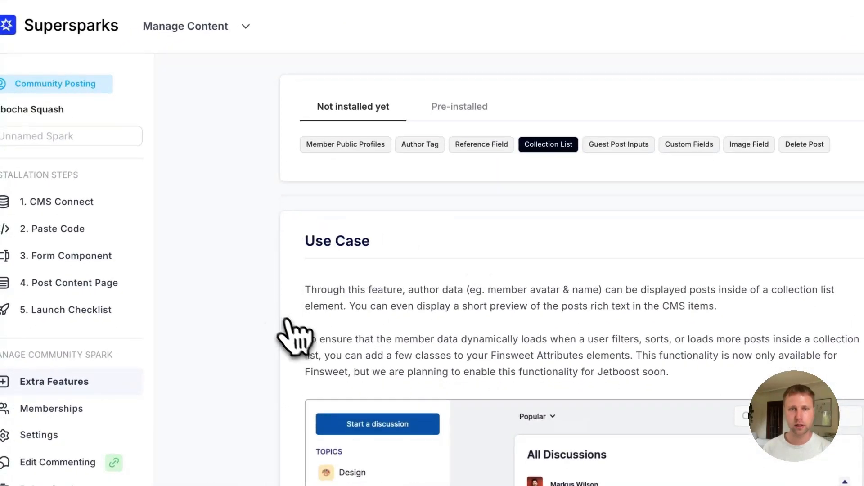
scroll(293, 336, "down", 10)
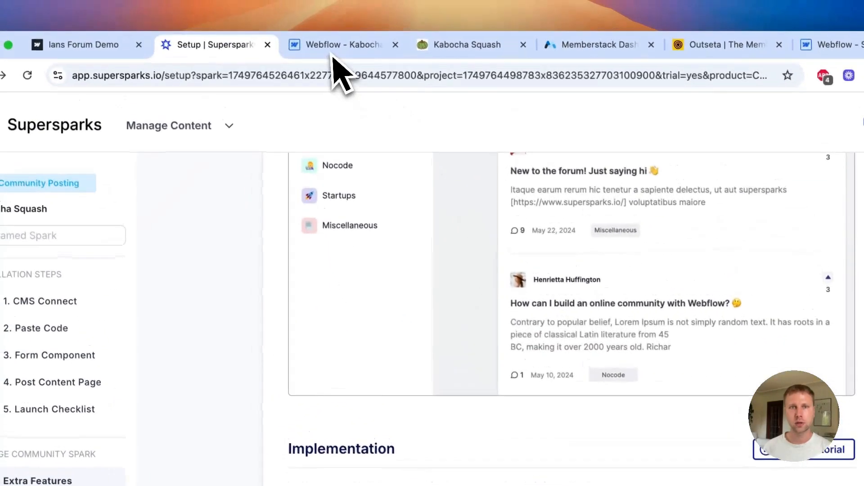
Switch to the Webflow Designer, select the Home page's Body and look through the elements that can be added
left_click(334, 53)
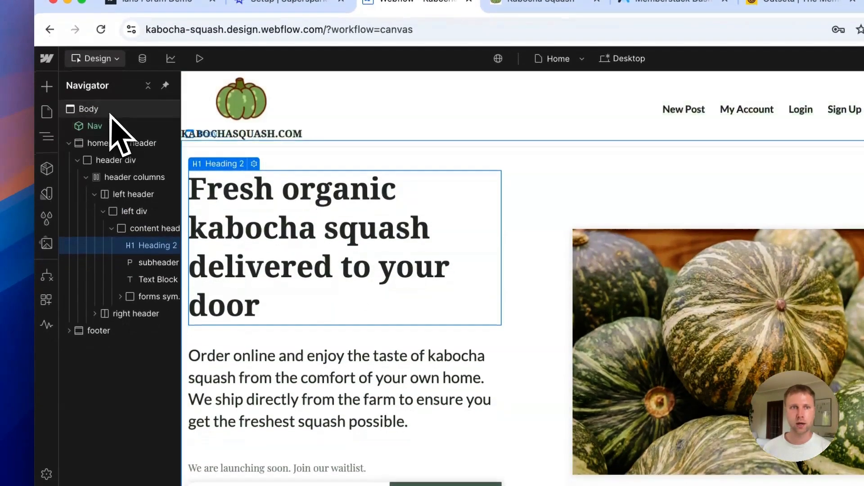
left_click(108, 113)
left_click(46, 85)
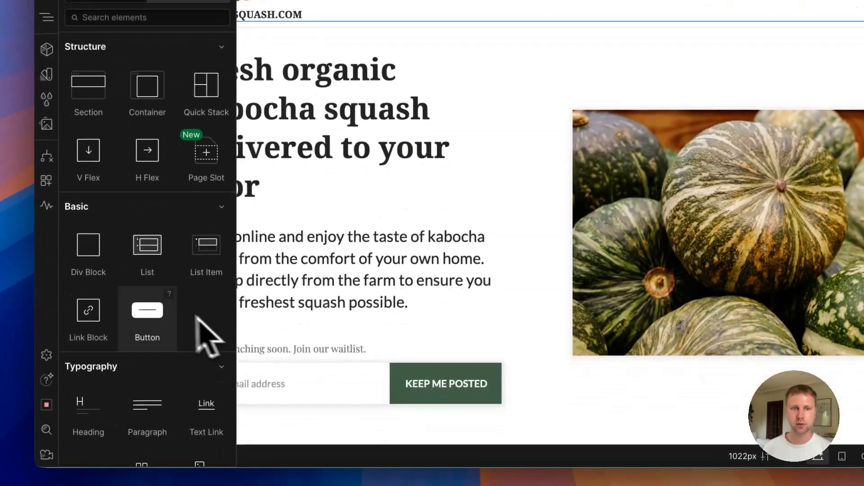
scroll(135, 319, "down", 5)
left_click(95, 316)
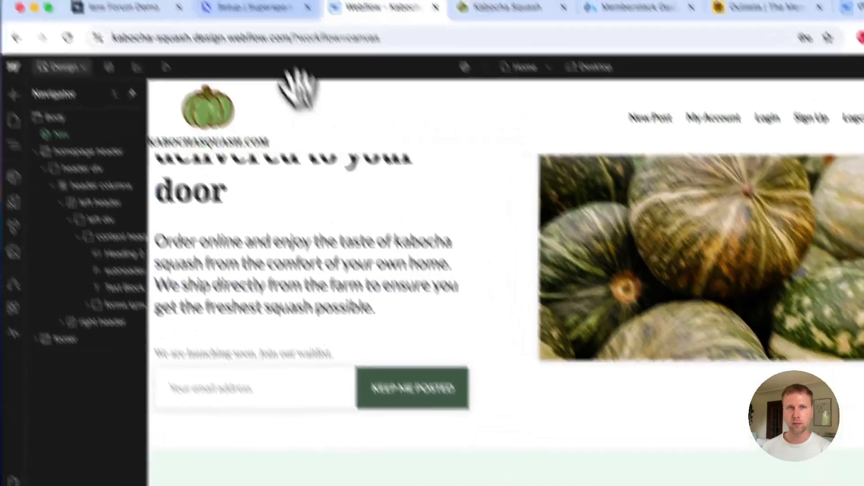
Revisit the Supersparks Collection List preview, then examine the forum demo site's discussion list and its sorting options
left_click(295, 47)
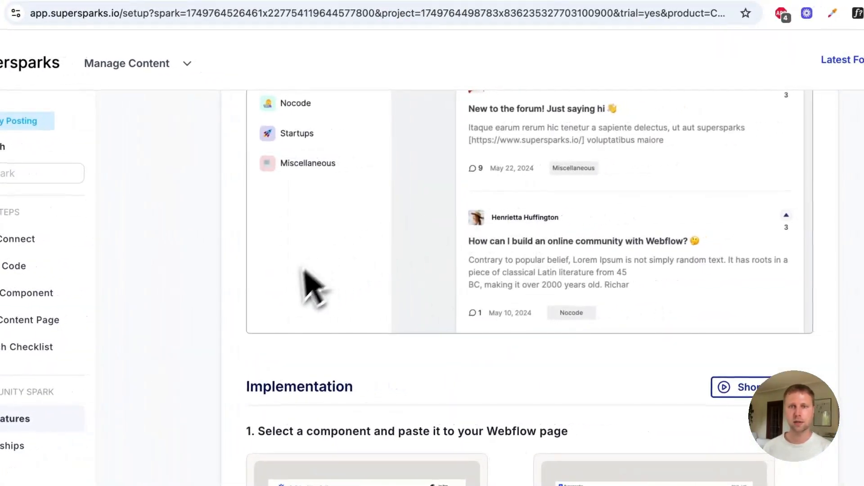
scroll(409, 289, "up", 2)
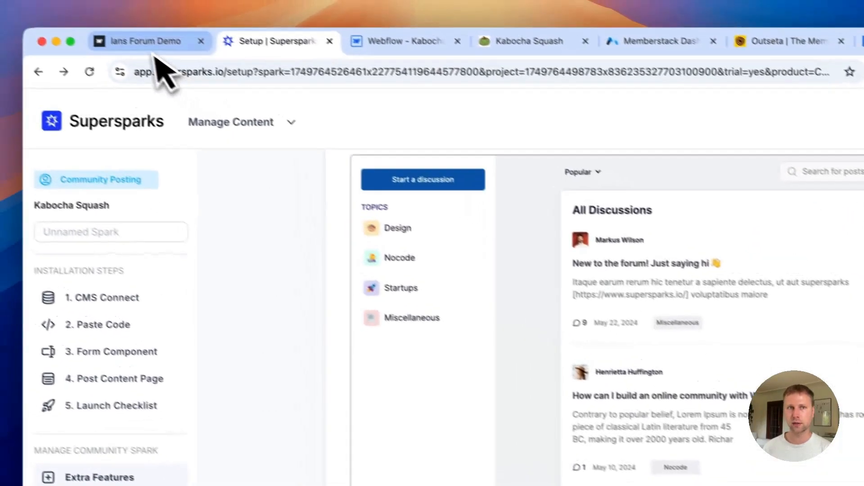
left_click(155, 60)
scroll(414, 276, "down", 5)
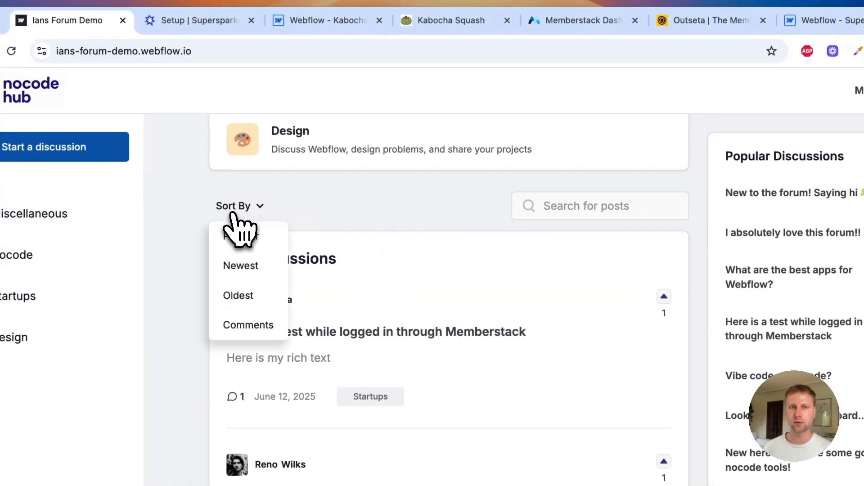
scroll(343, 293, "down", 15)
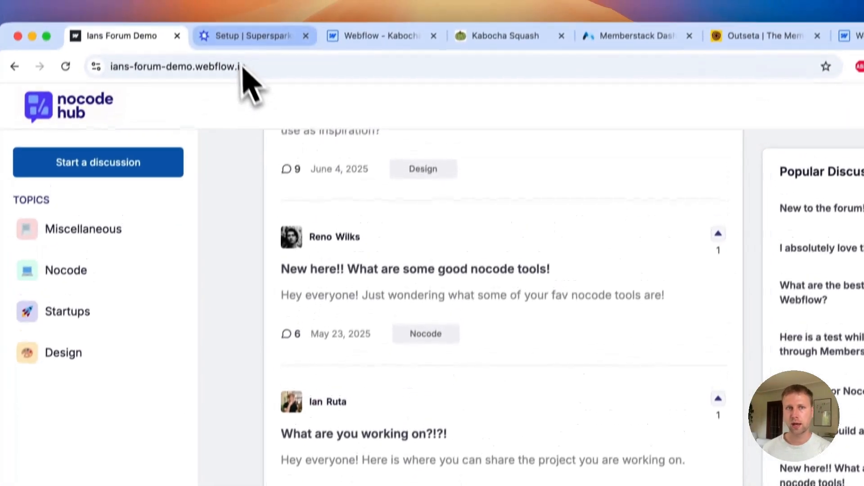
Return to the Supersparks Collection List guide and review the unstyled and styled list components under Implementation
left_click(227, 36)
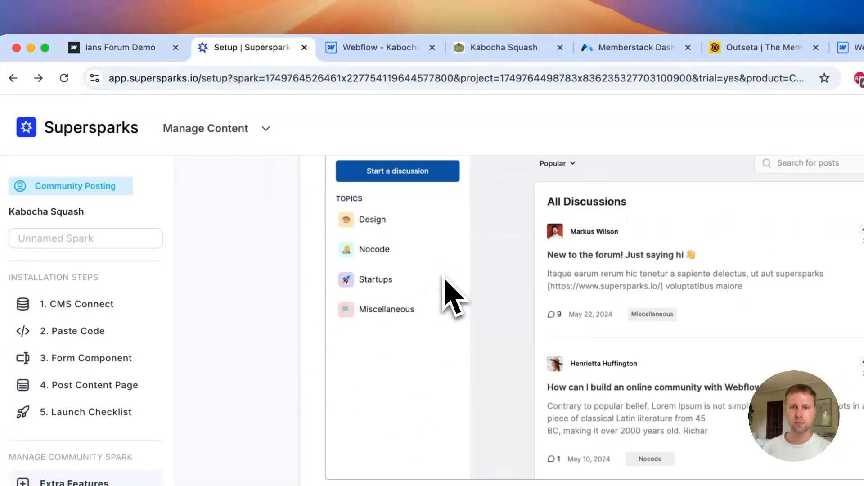
scroll(450, 294, "up", 5)
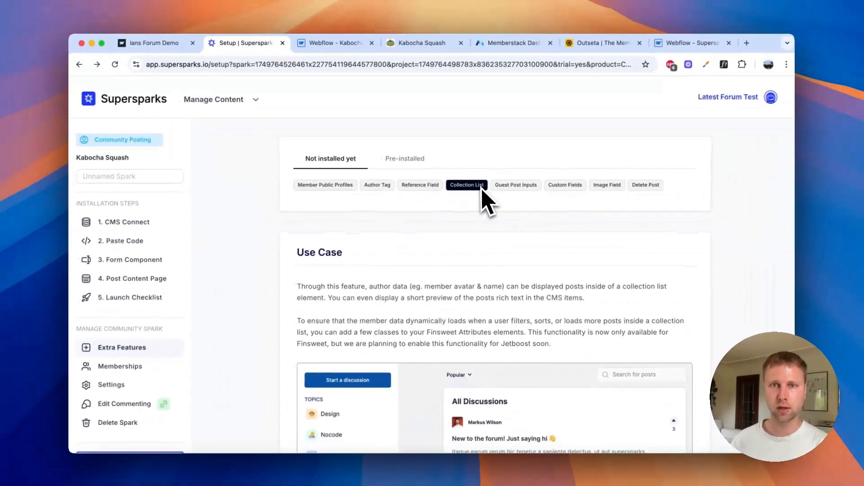
scroll(450, 234, "down", 10)
scroll(451, 276, "down", 4)
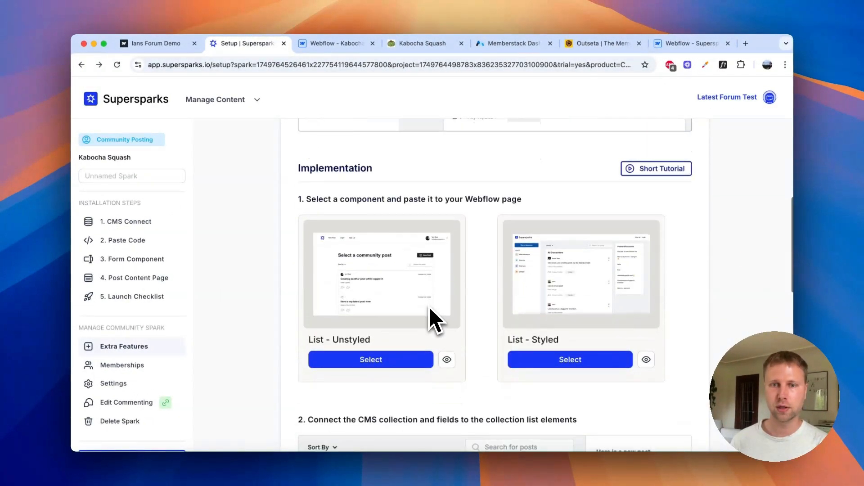
scroll(450, 340, "down", 1)
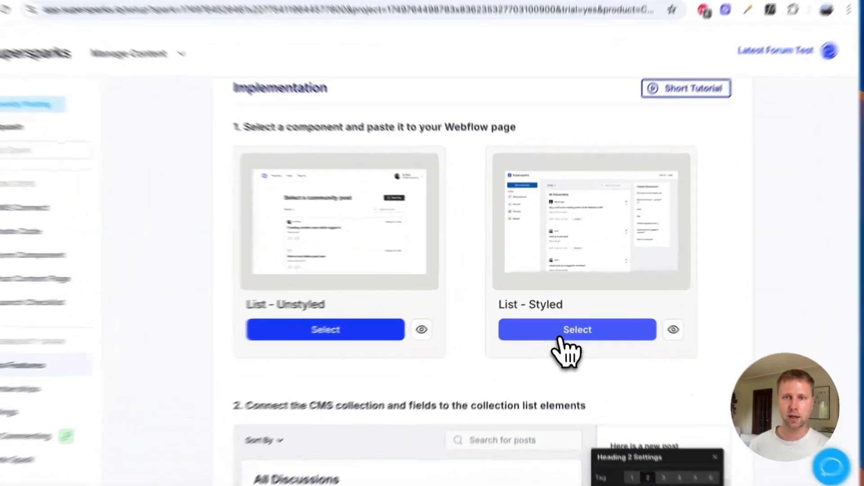
Copy the List - Styled component from Supersparks and switch to the Kabocha Squash site in the Webflow Designer
left_click(562, 321)
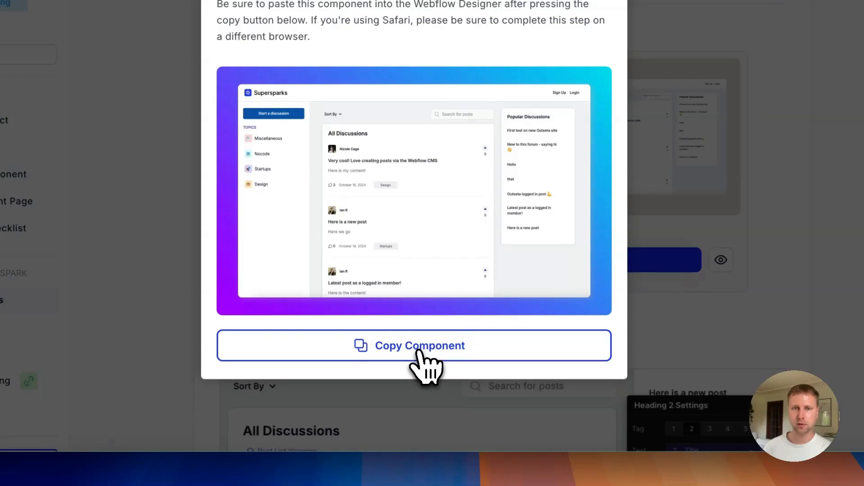
left_click(421, 356)
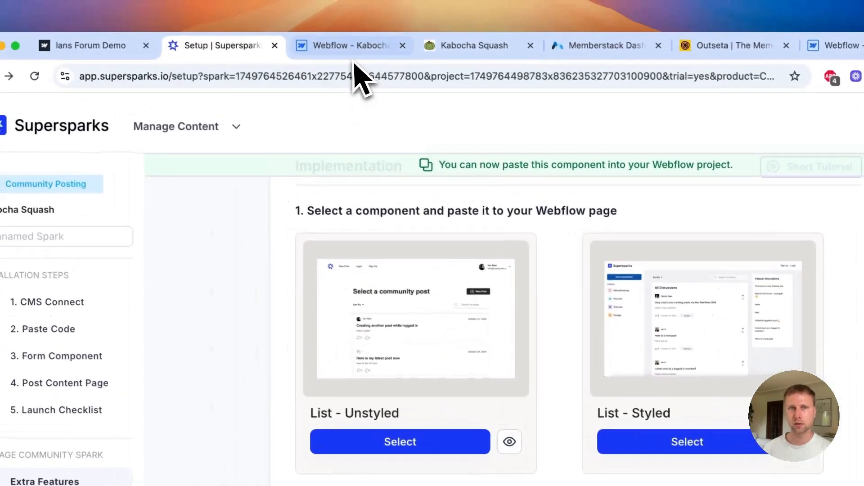
left_click(355, 42)
scroll(428, 251, "up", 3)
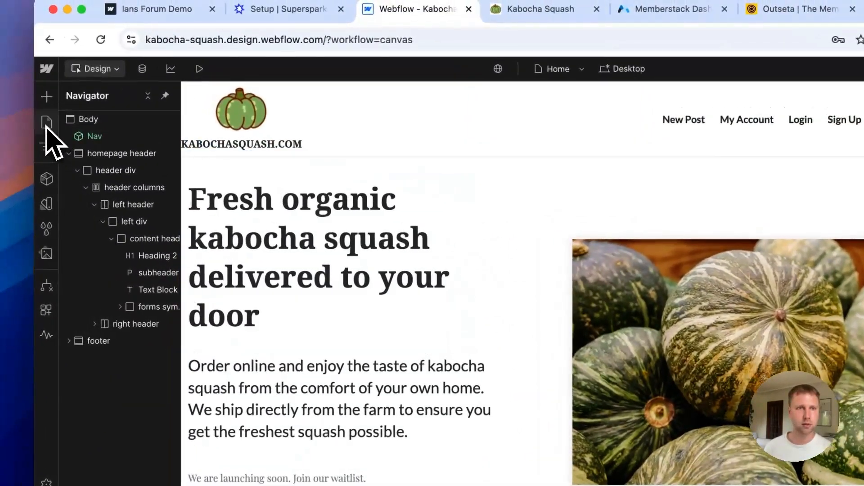
Create a new static page named "forum home"
left_click(37, 121)
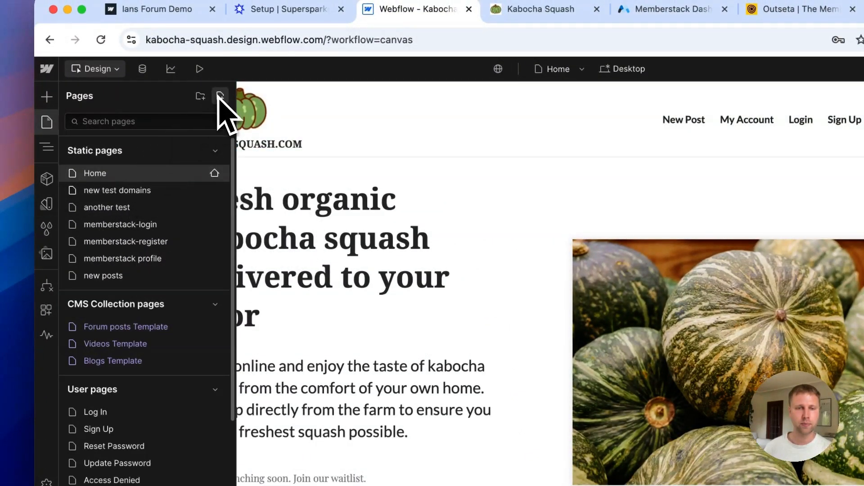
left_click(220, 96)
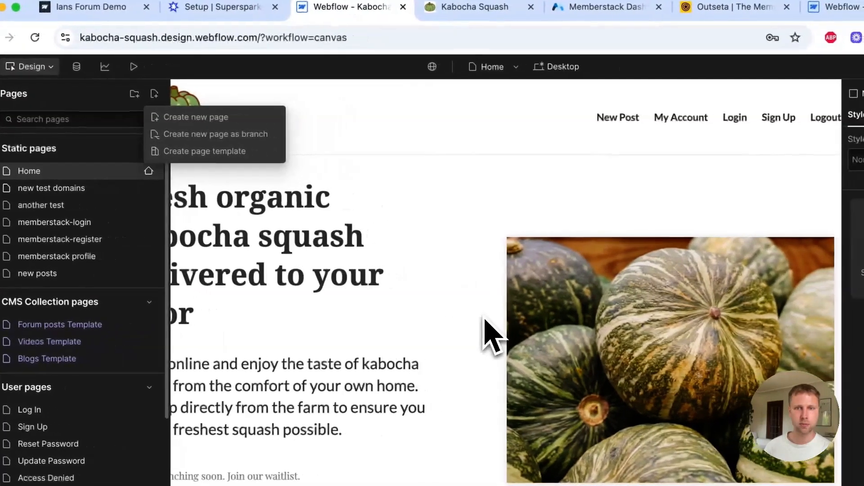
left_click(484, 318)
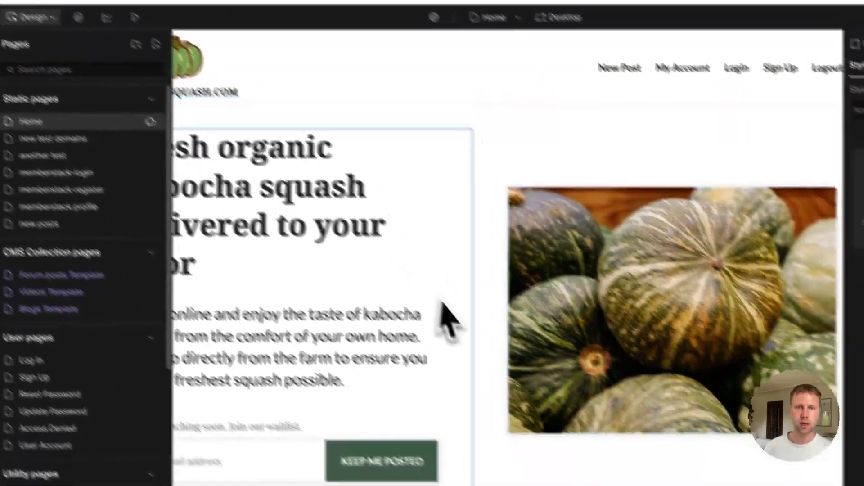
scroll(439, 335, "down", 2)
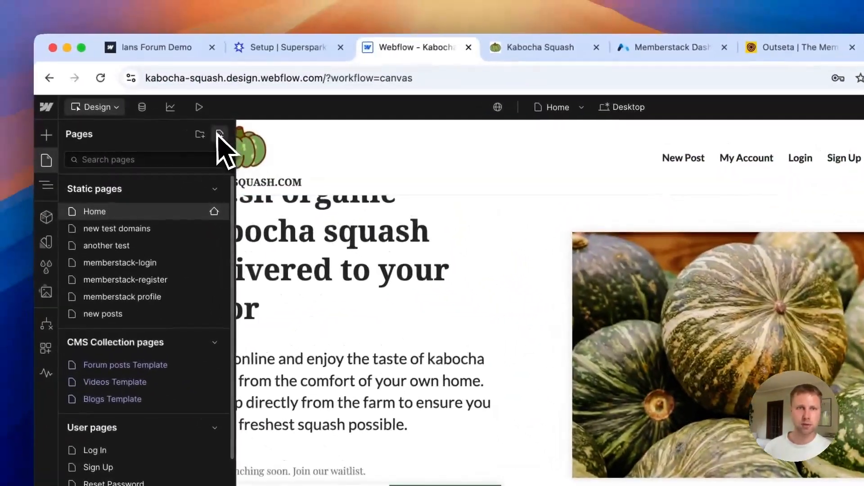
left_click(126, 20)
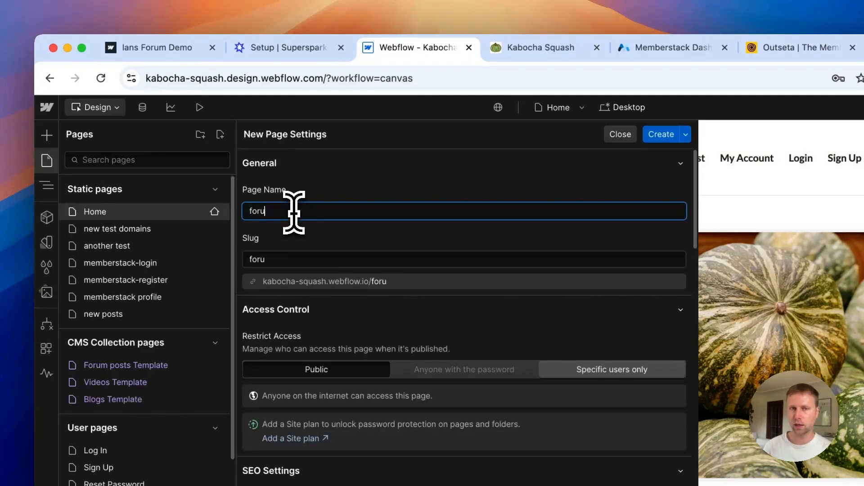
type("forum home")
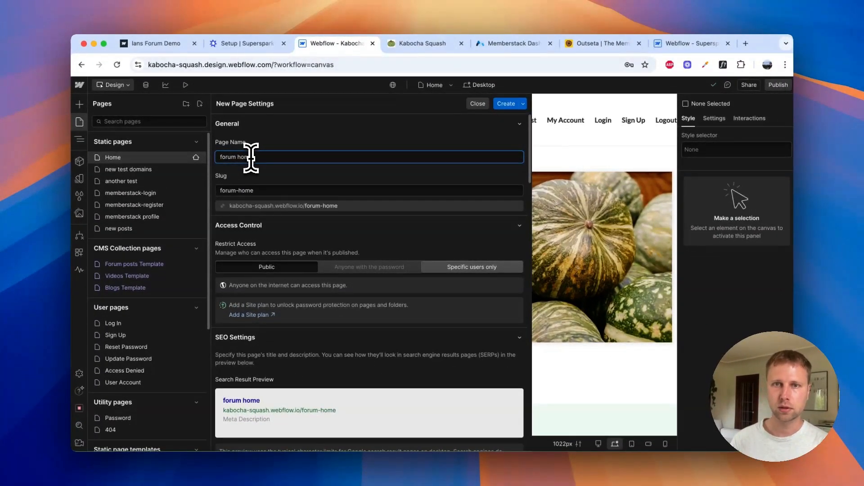
key("Return")
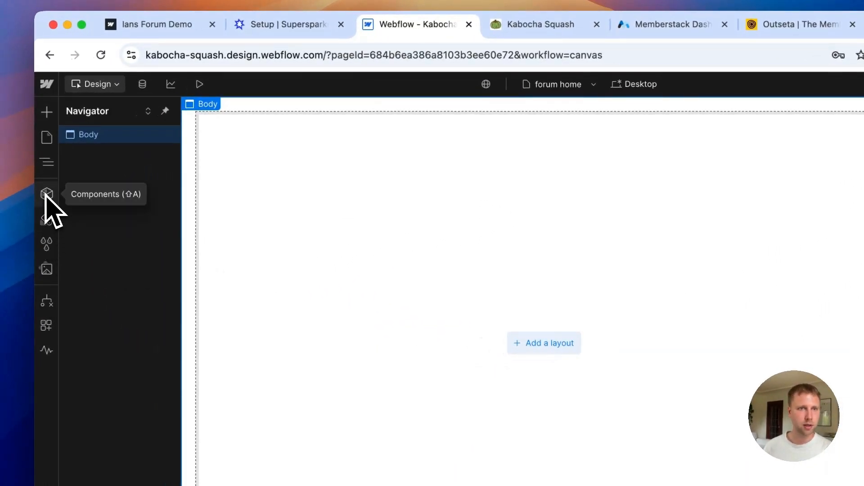
Place the Nav component on the forum home page and add a Section below it
left_click(46, 195)
left_click_drag(130, 218, 461, 131)
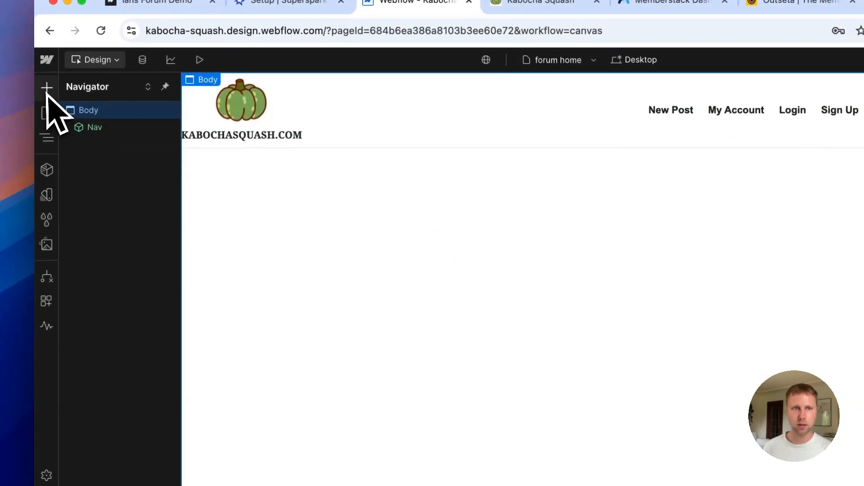
left_click(47, 122)
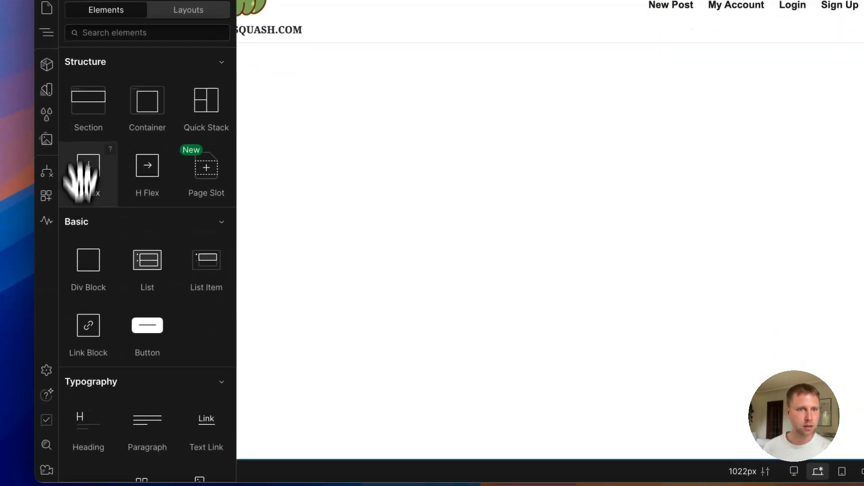
left_click(88, 159)
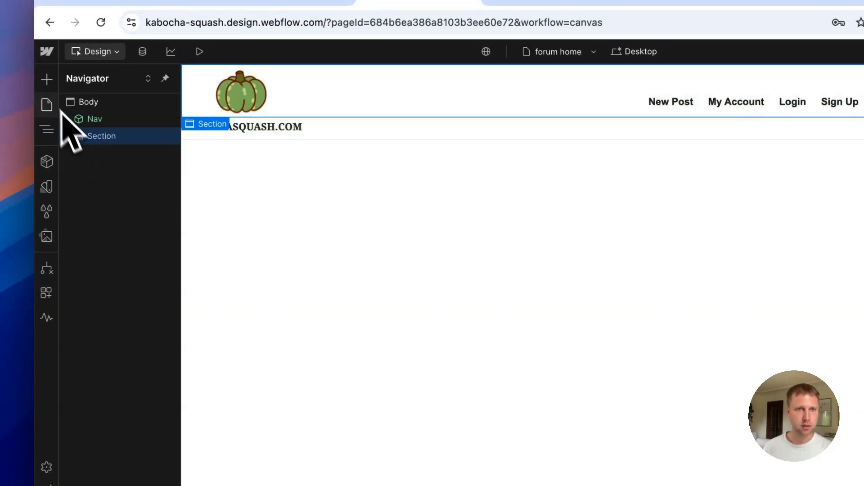
Paste the copied styled list component into the new Section
left_click(48, 85)
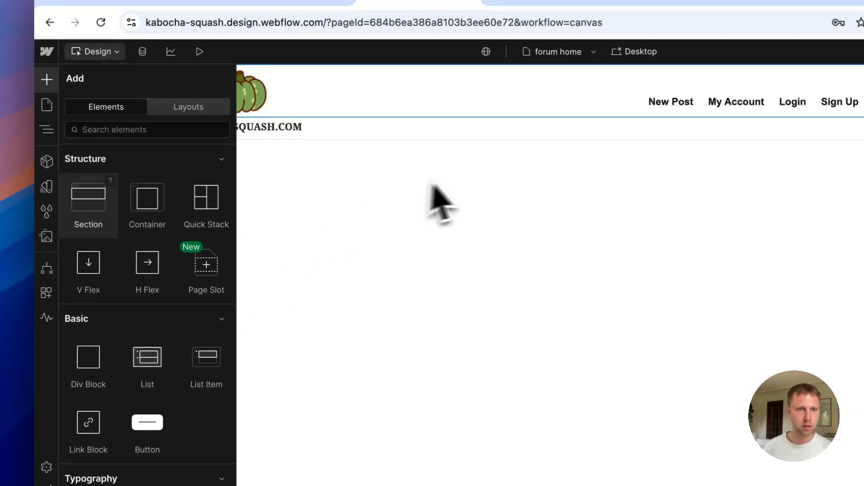
left_click(439, 203)
left_click(101, 136)
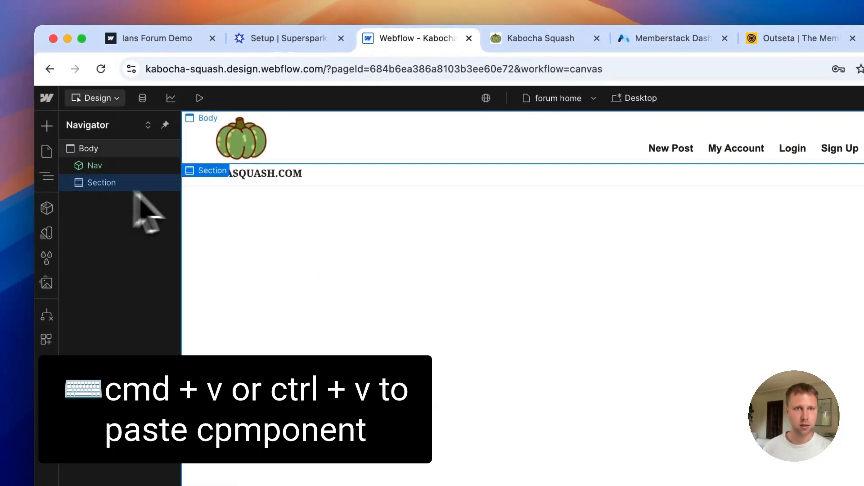
key("super+v")
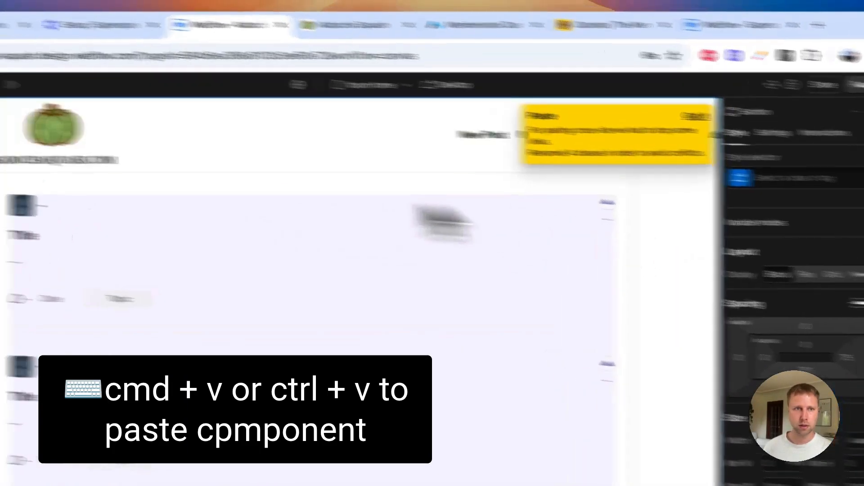
Add a Div Block inside the Section and nest the Posts List Main block in it
key("a")
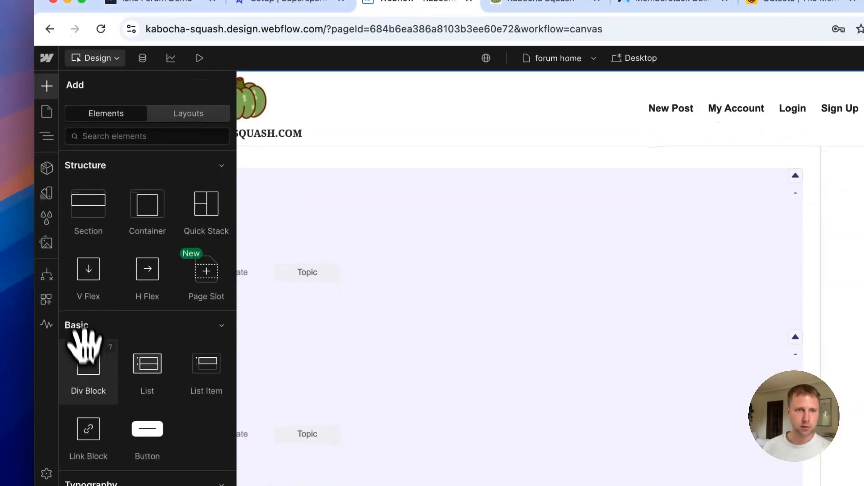
left_click(83, 387)
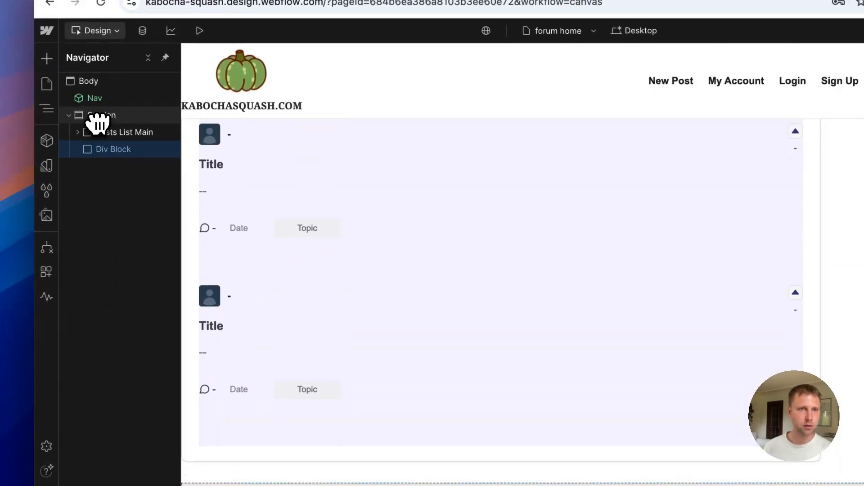
left_click_drag(96, 122, 102, 135)
left_click(105, 133)
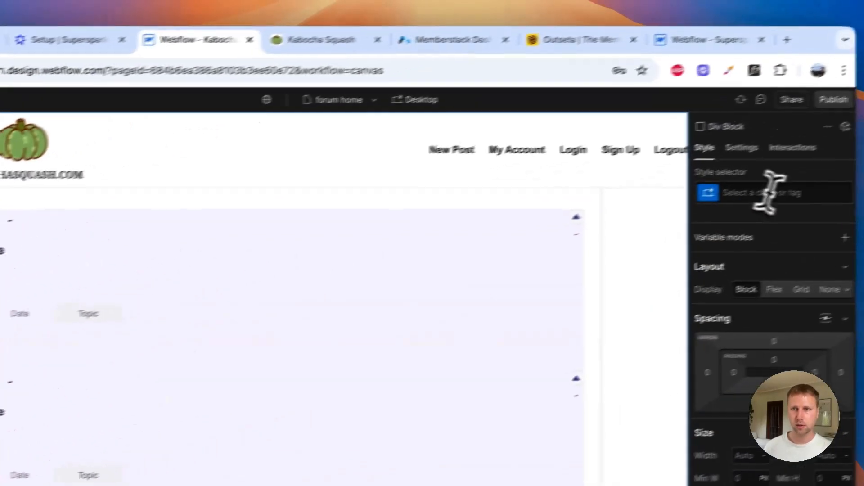
Give the new Div Block the class "Forum Page Wrapper"
left_click(770, 193)
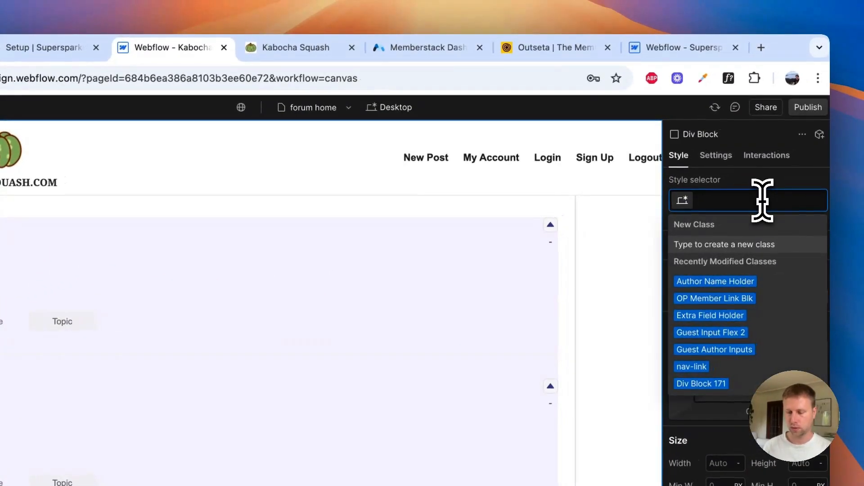
type("C")
key("BackSpace")
type("Forum")
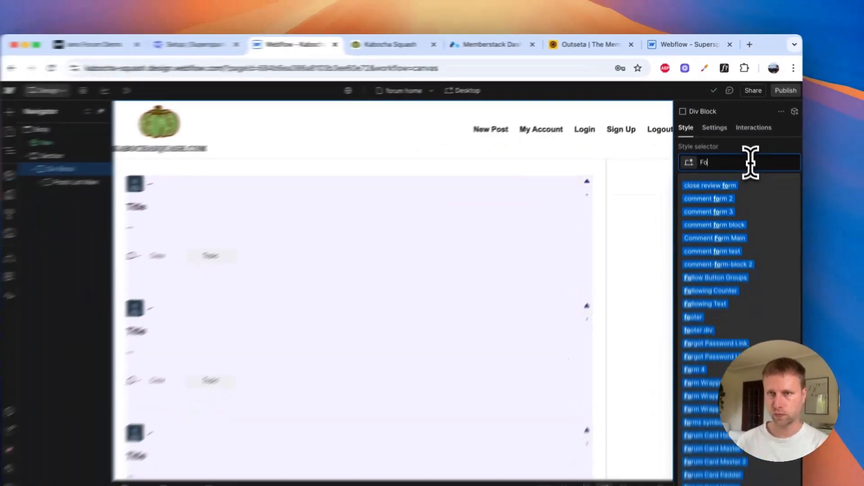
type(" Page Wrapper")
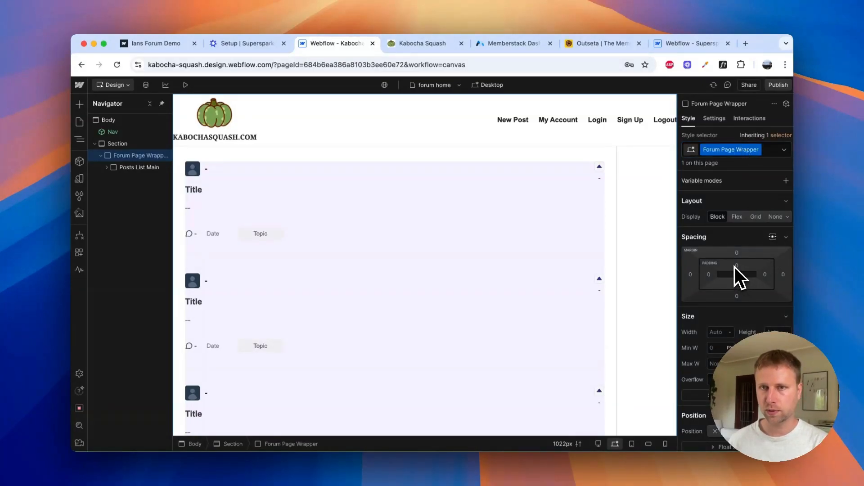
Set the Forum Page Wrapper's top padding to 150 px
left_click(737, 266)
type("40")
key("Return")
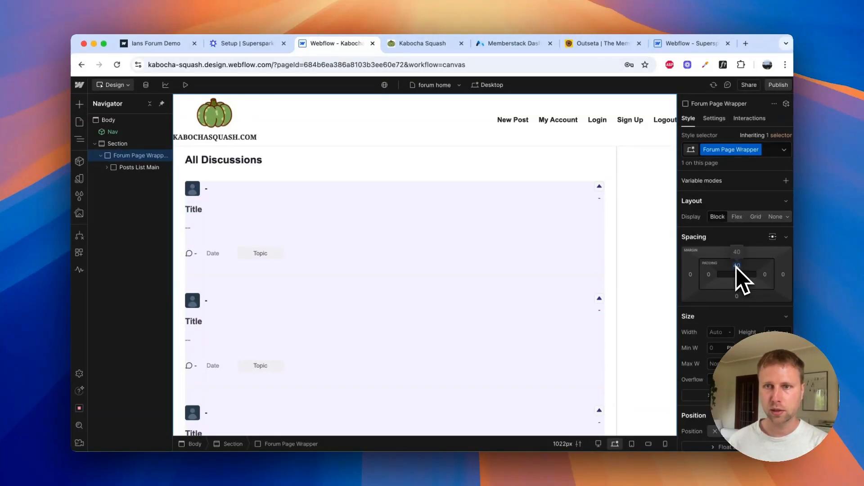
left_click(736, 265)
type("100")
key("Return")
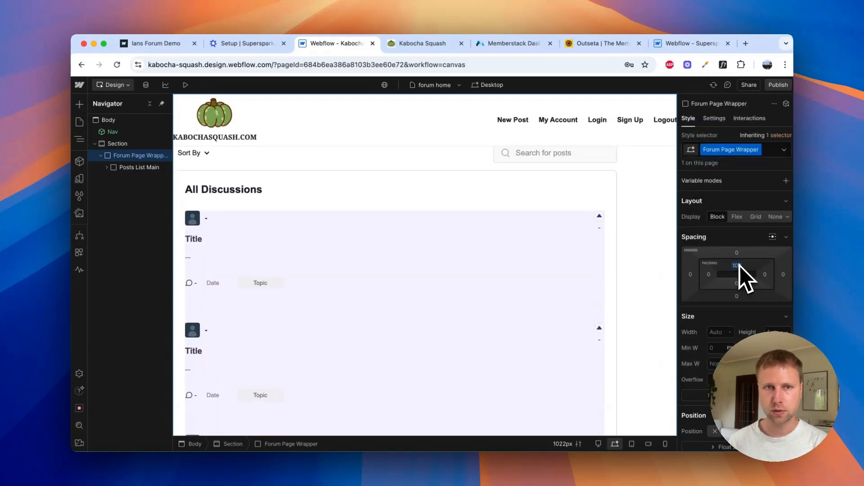
left_click(737, 266)
type("150")
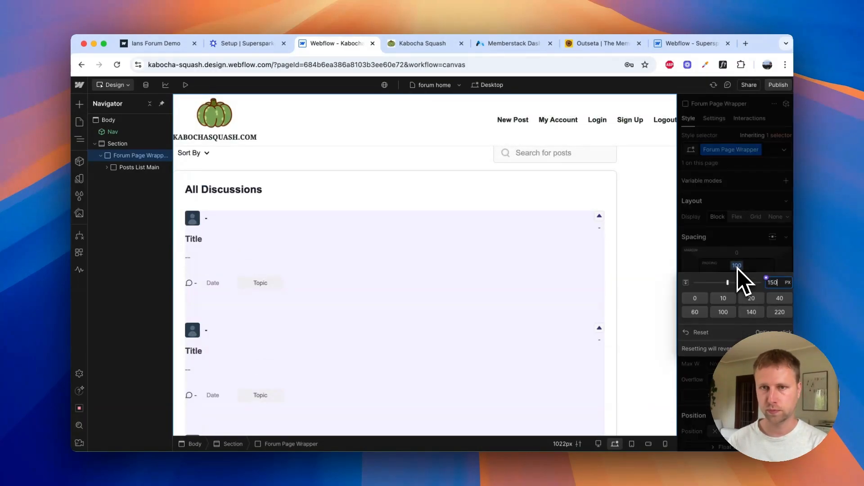
key("Return")
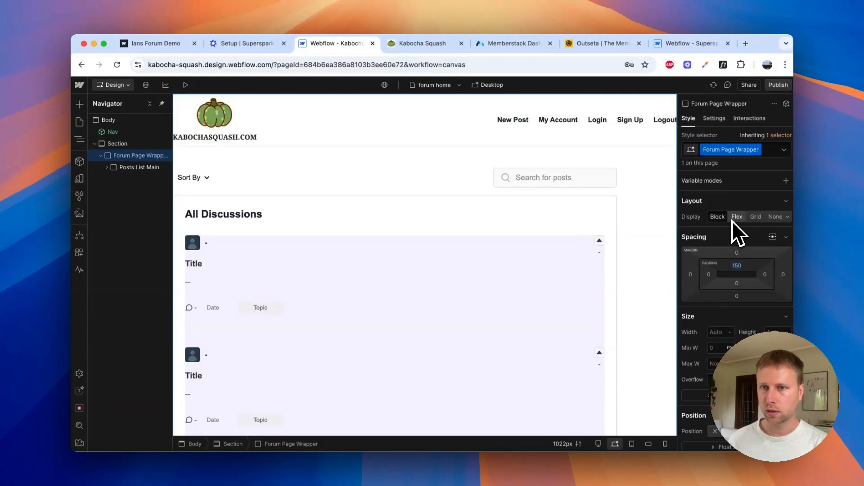
Make the Forum Page Wrapper a flex layout centered on both axes and set the Posts List Main width to 100%
left_click(736, 217)
left_click(722, 258)
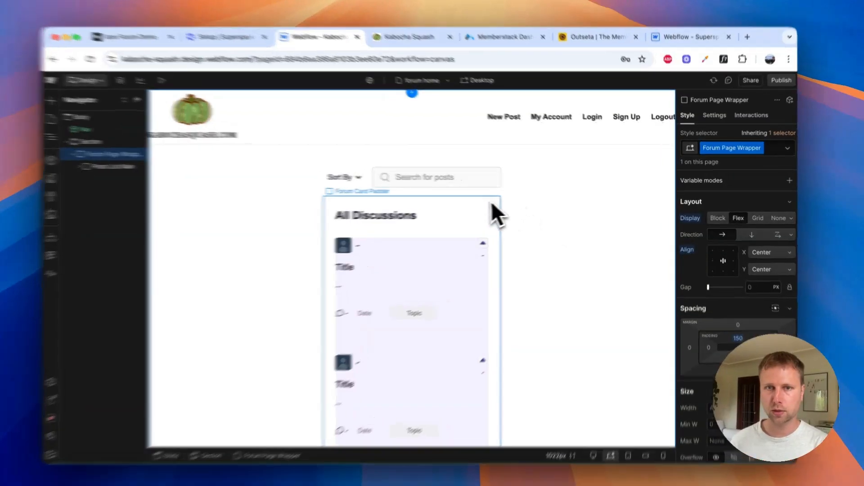
left_click(499, 199)
left_click(493, 193)
scroll(805, 315, "down", 5)
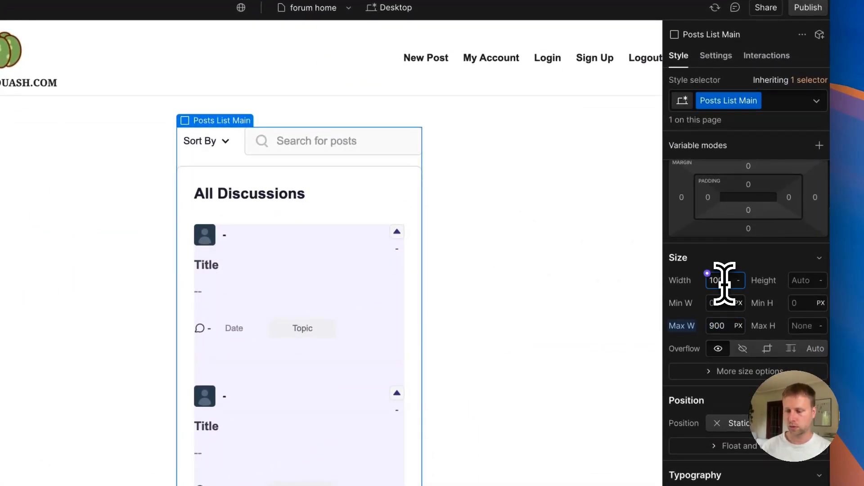
key("Return")
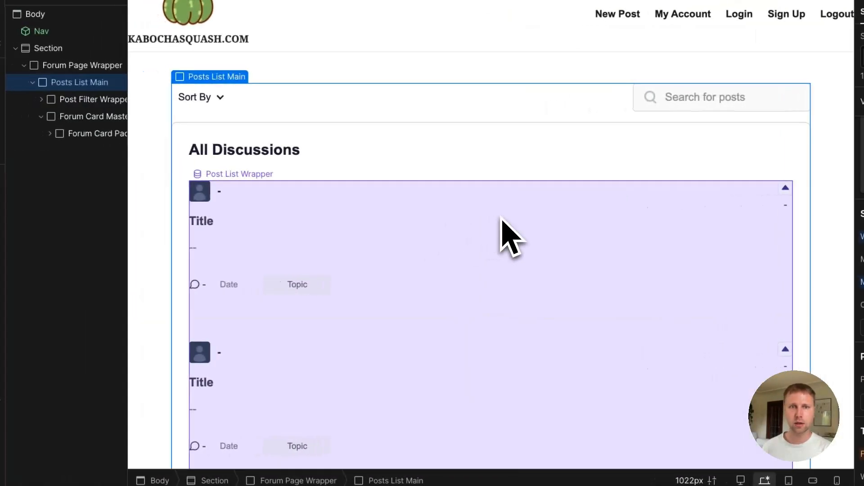
Connect the Post List Wrapper under All Discussions to the Forum posts collection as its source
left_click(357, 235)
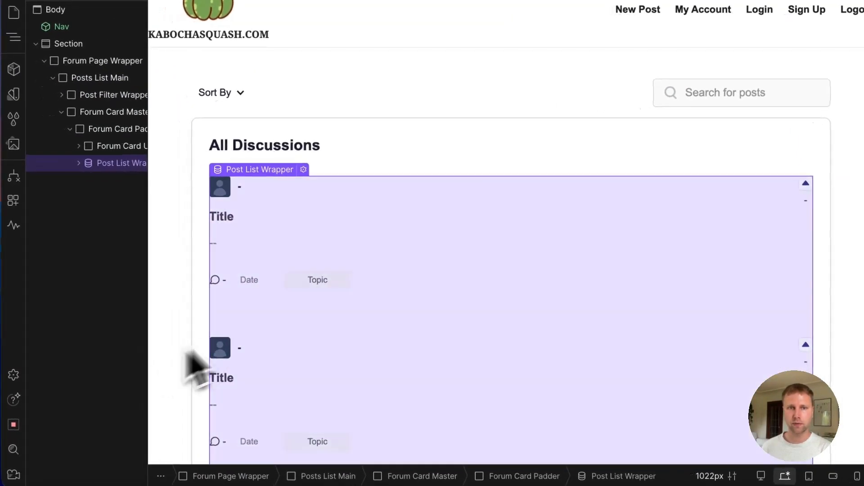
scroll(437, 252, "down", 5)
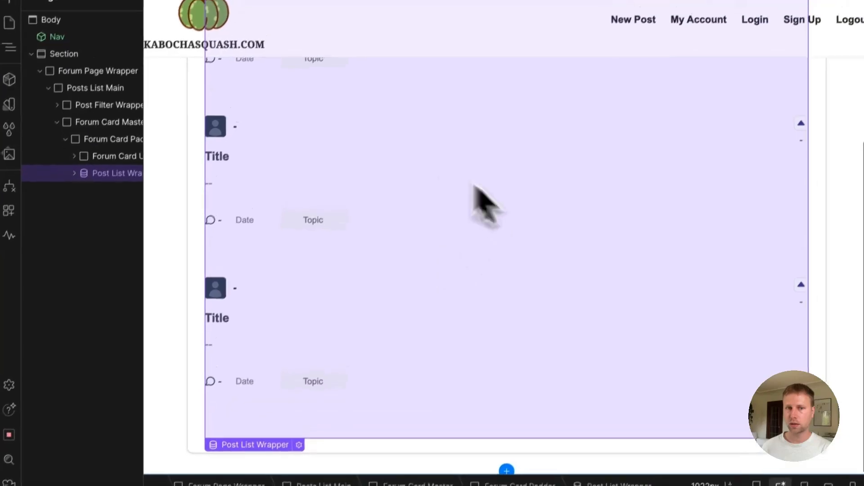
scroll(466, 311, "up", 5)
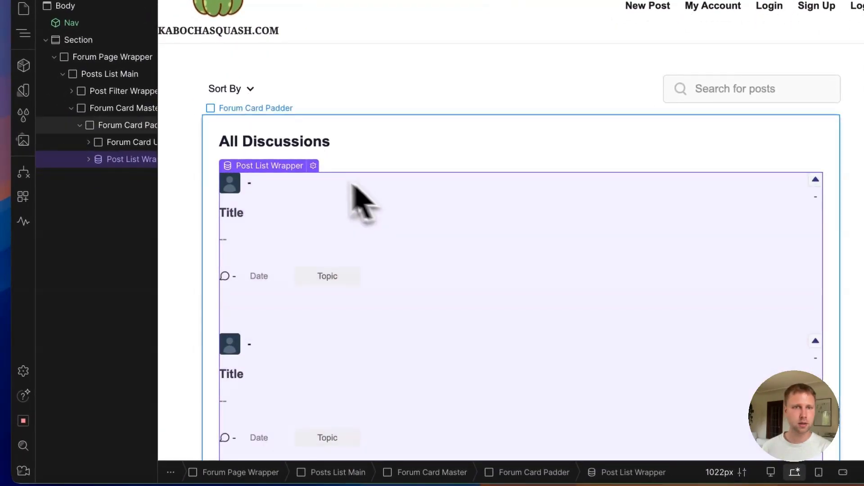
left_click(312, 166)
left_click(310, 94)
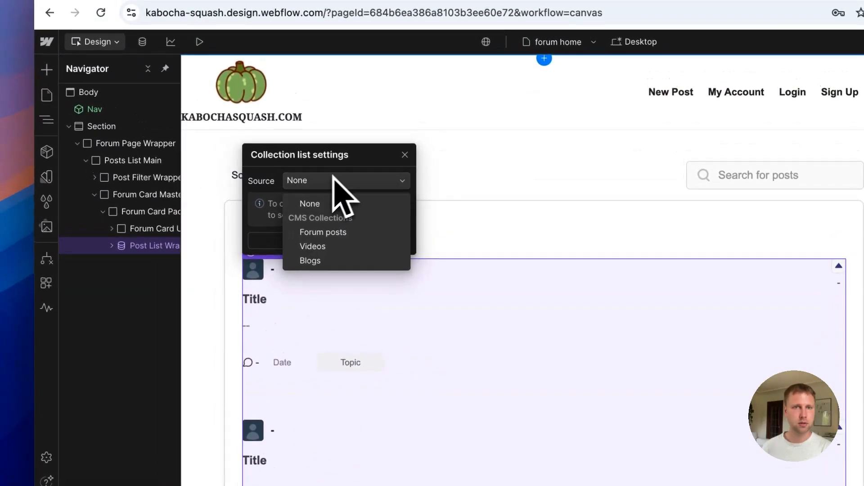
left_click(330, 232)
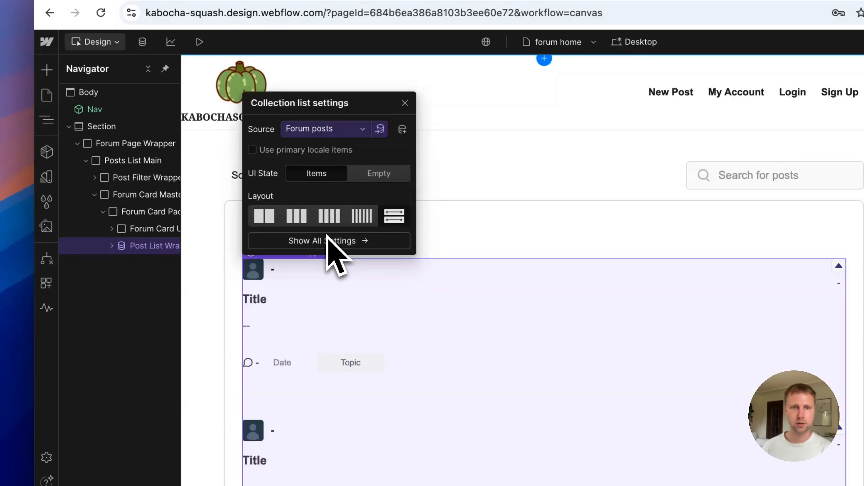
left_click(404, 105)
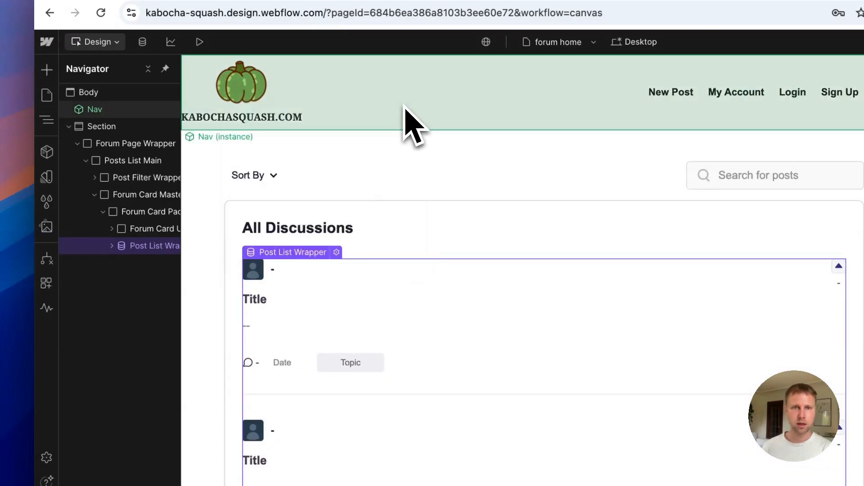
Bind the text of the Item Post Title heading in the post list to the Name field
left_click(261, 300)
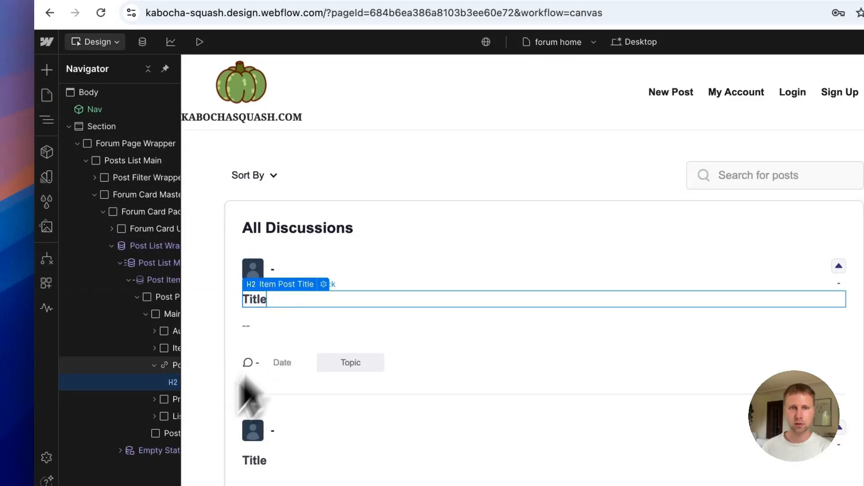
scroll(133, 411, "right", 3)
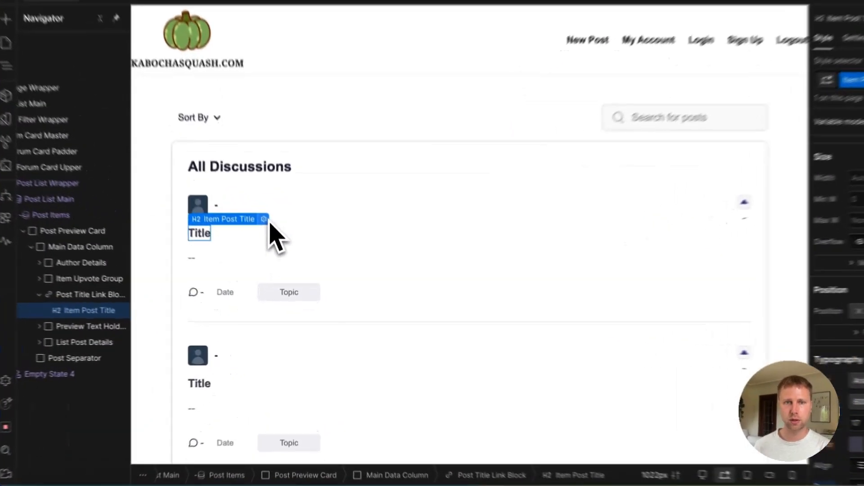
left_click(272, 253)
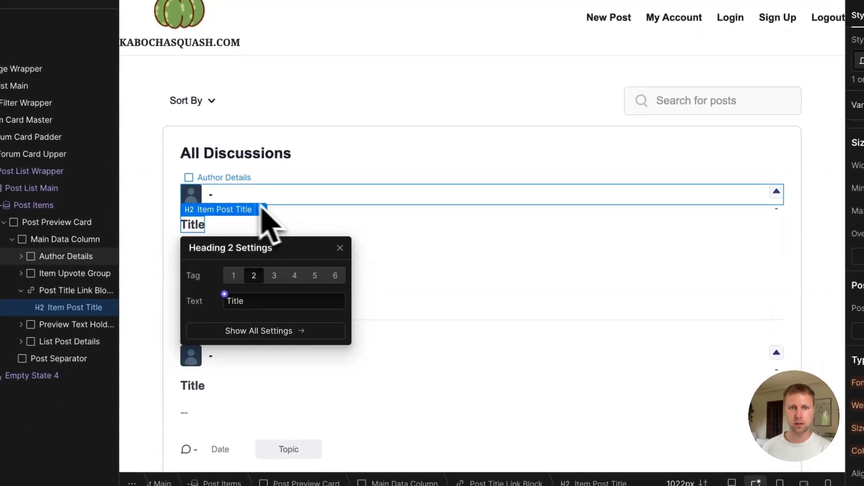
left_click(224, 295)
left_click(231, 345)
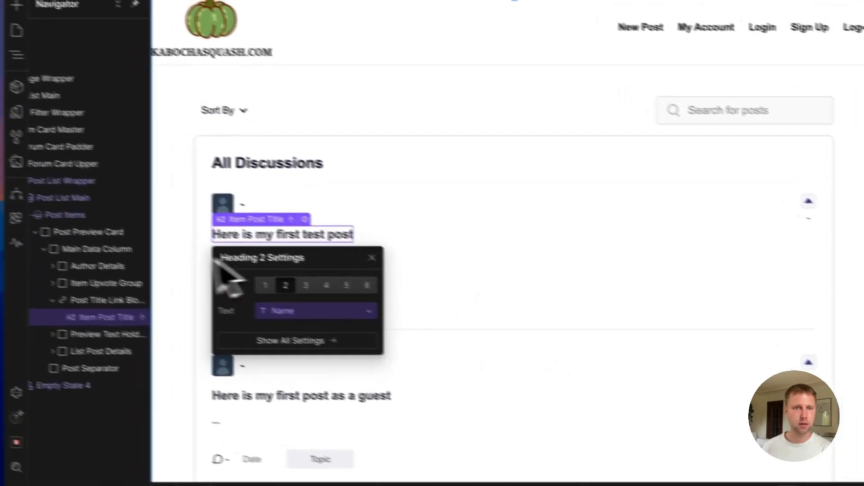
scroll(360, 270, "up", 1)
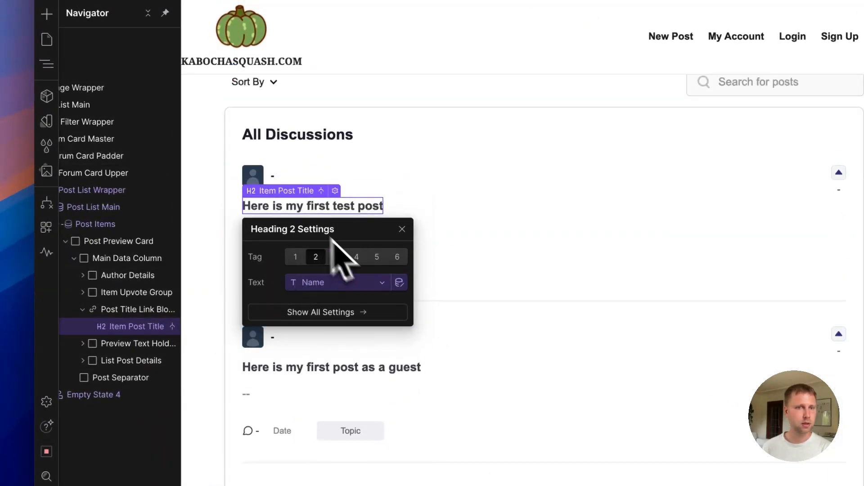
Link the Post Title Link Block to the Current Forum post collection page
left_click(131, 311)
left_click(346, 191)
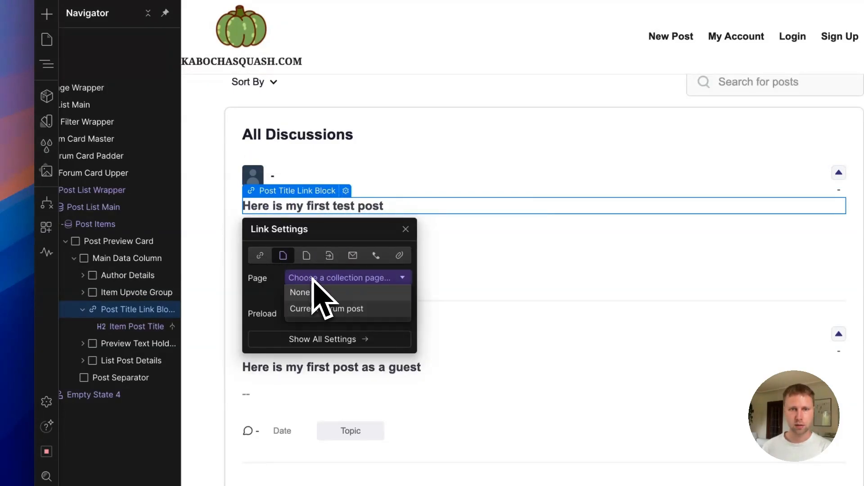
left_click(406, 229)
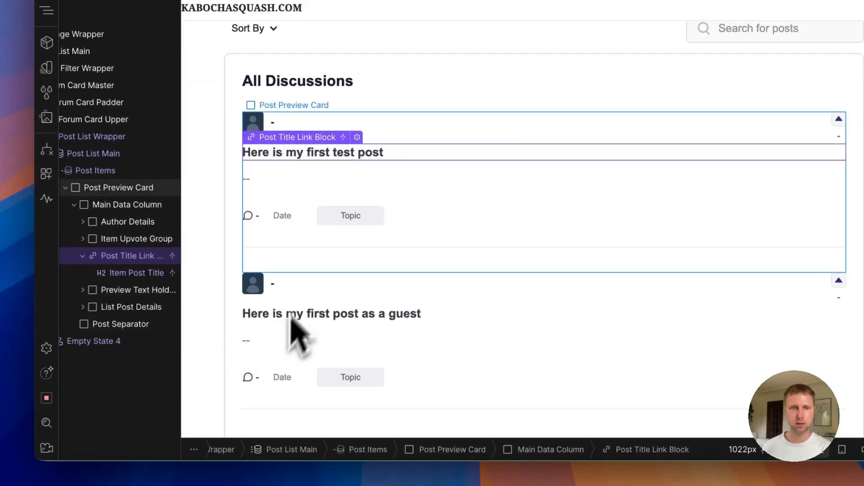
Link the Preview text link block around the Content Preview to the Current Forum post collection page
left_click(267, 182)
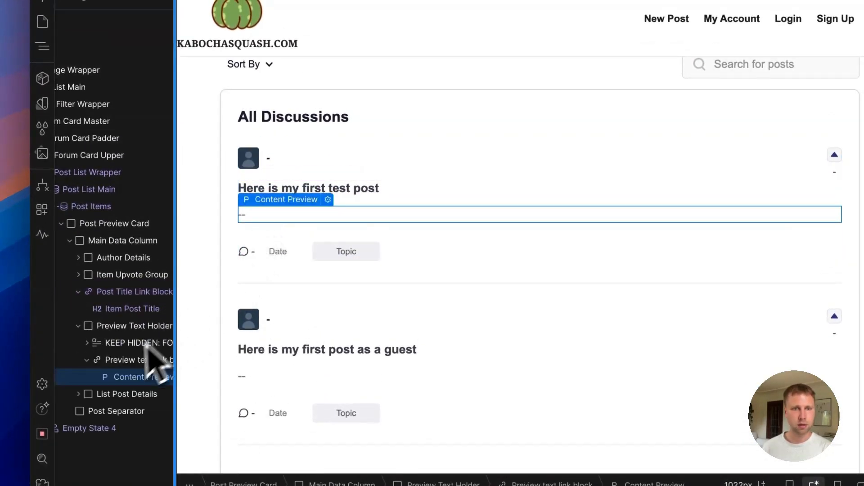
left_click(150, 360)
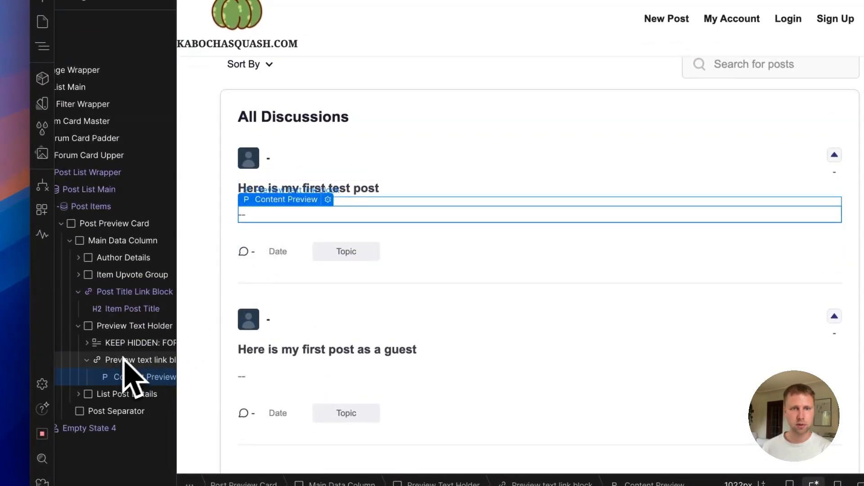
left_click(350, 190)
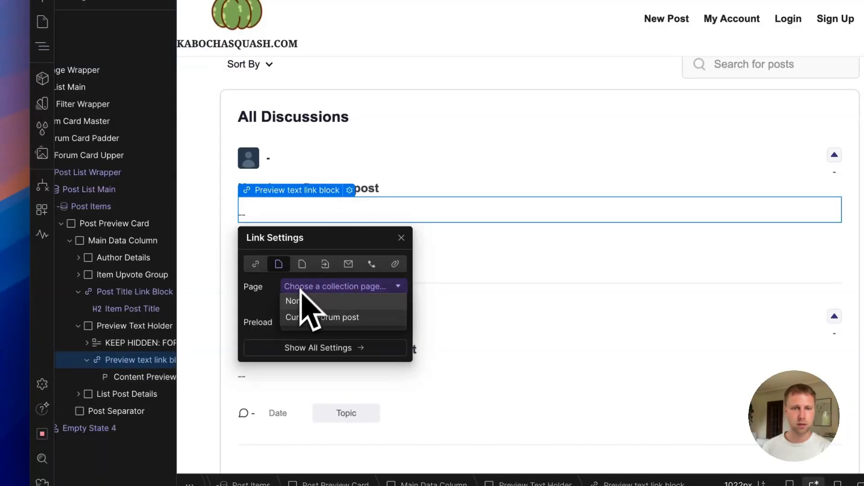
left_click(401, 238)
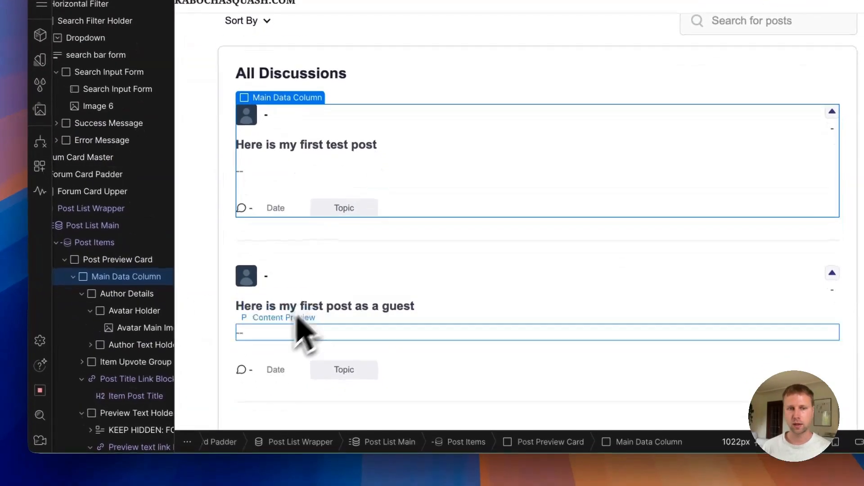
Connect the content of the KEEP HIDDEN rich text block in the Preview Text Holder to the Forum Content field
left_click(124, 332)
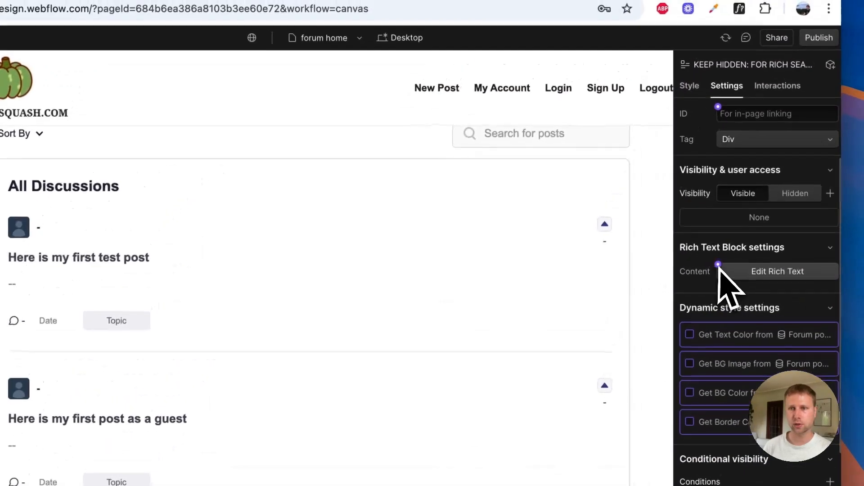
left_click(785, 179)
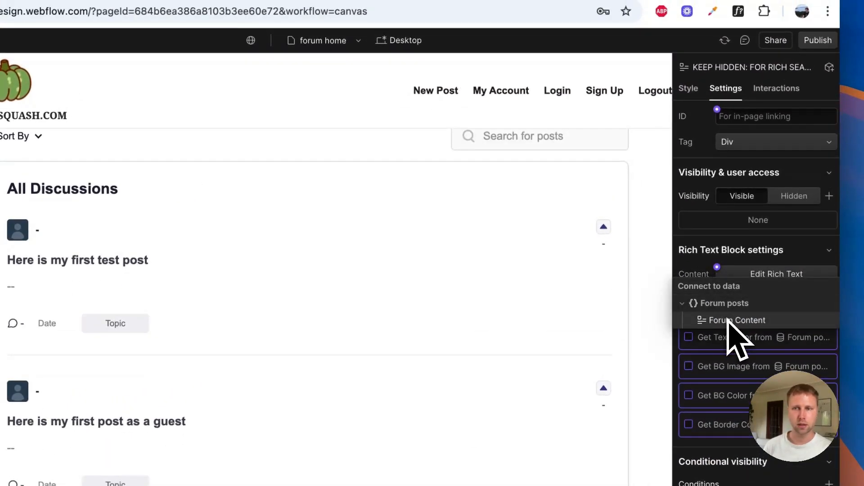
left_click(541, 148)
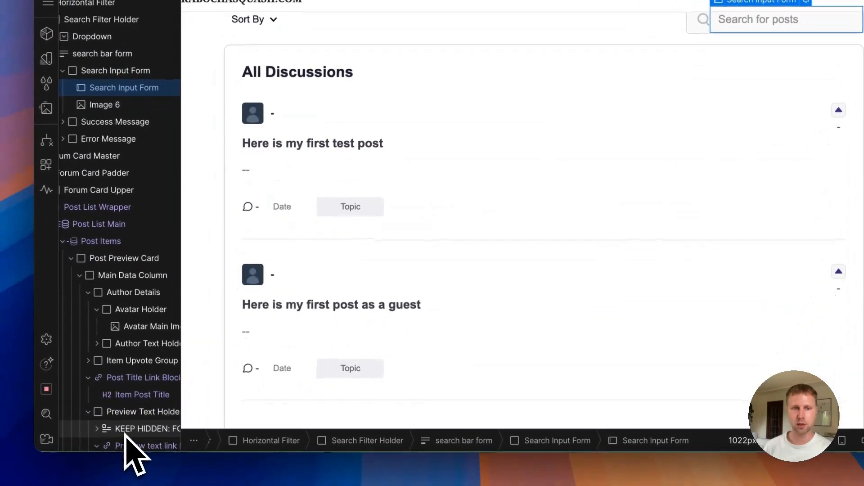
left_click(144, 428)
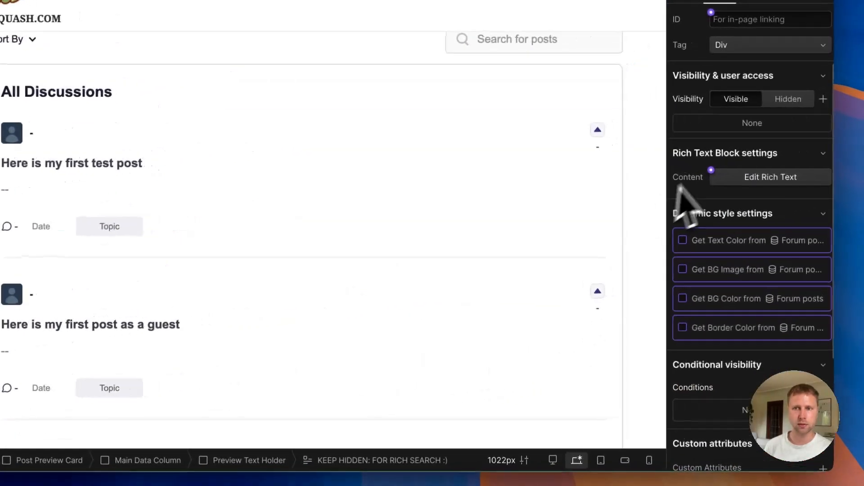
left_click(708, 171)
left_click(731, 226)
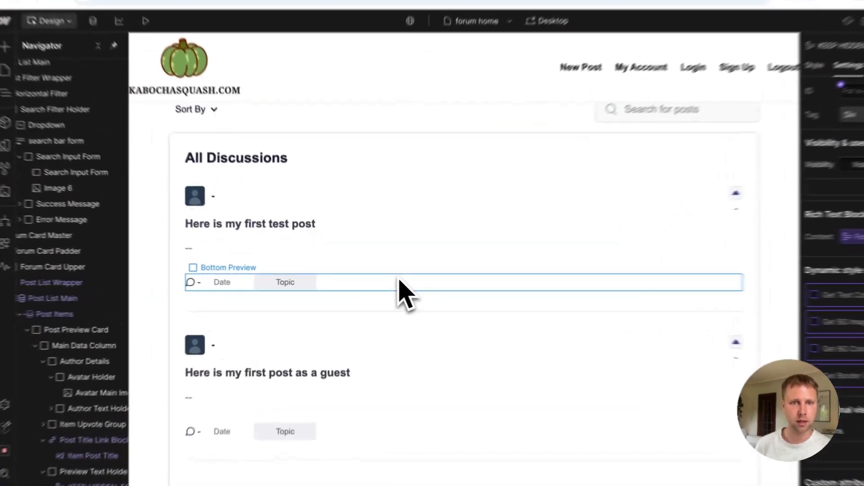
Inspect the first post's Bottom Preview row, title link, upvote counter and comment counter
left_click(342, 288)
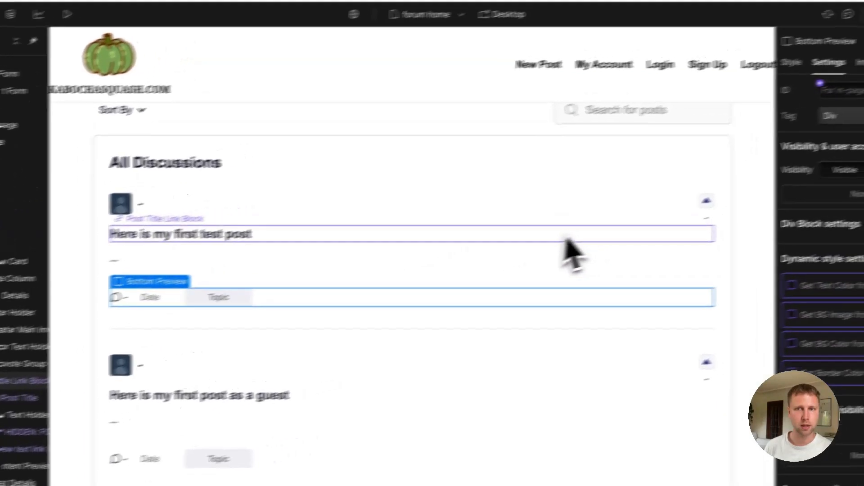
left_click(568, 239)
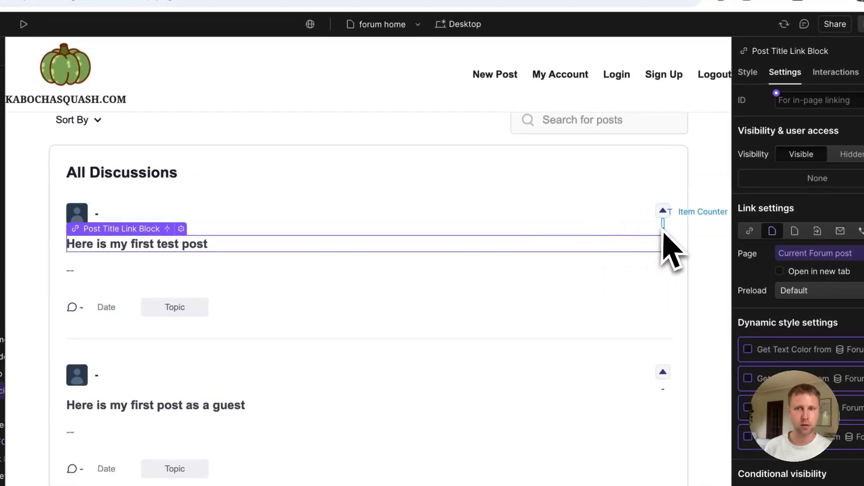
left_click(704, 220)
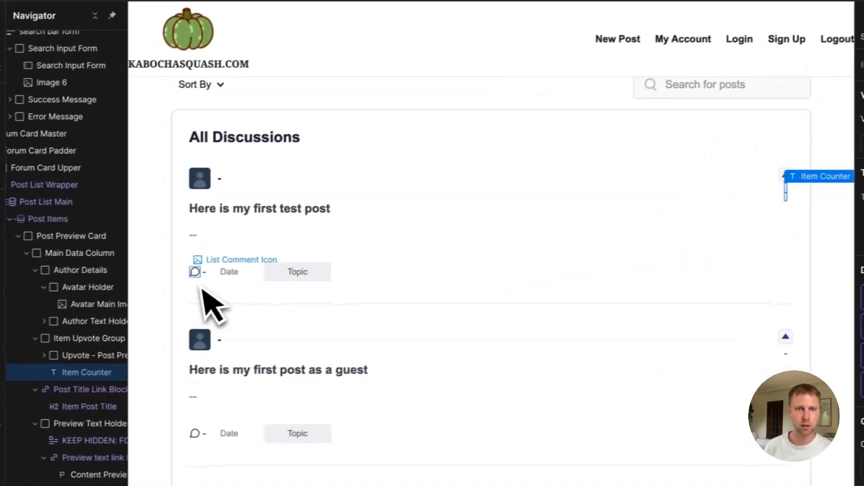
left_click(205, 272)
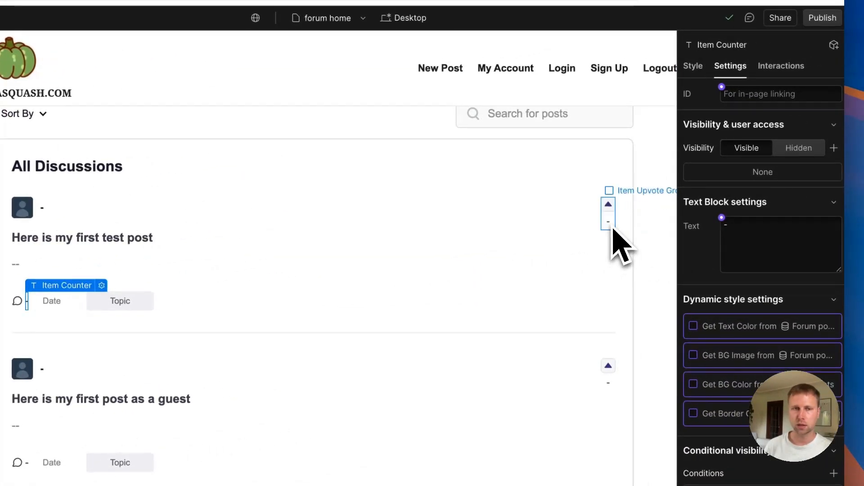
left_click(18, 301)
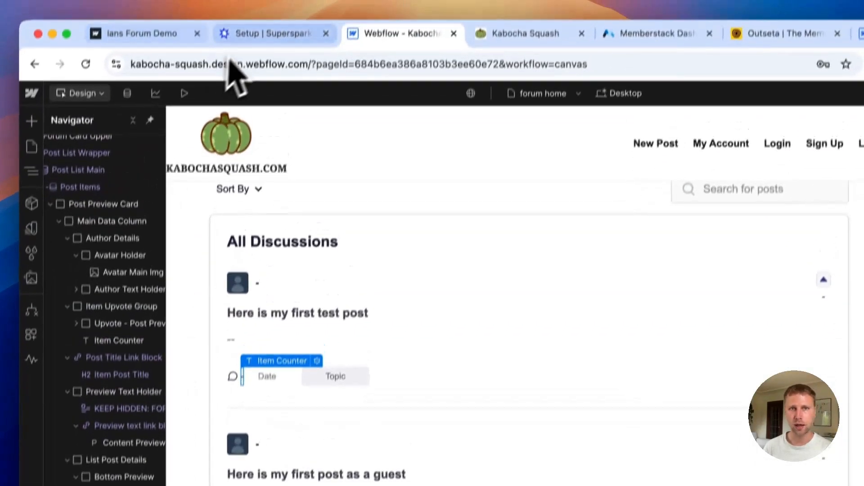
Switch to the Supersparks setup page and read the instructions for connecting fields and adding a slug attribute to the collection list
left_click(254, 34)
scroll(446, 317, "down", 10)
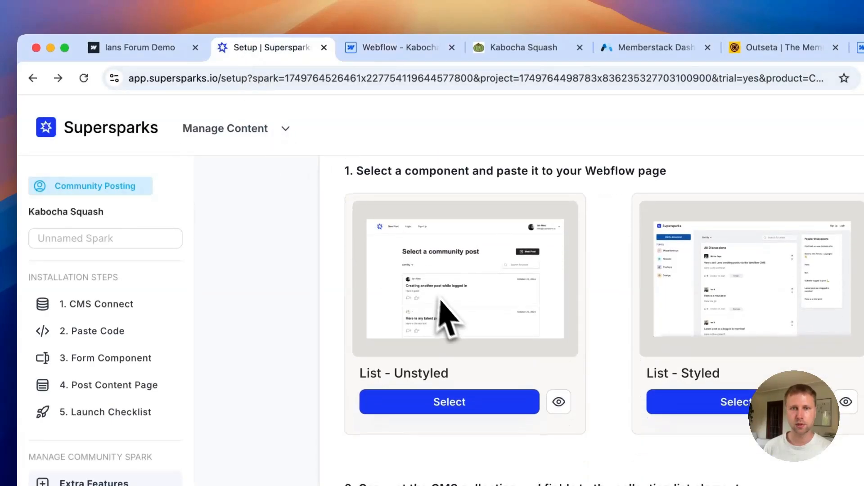
scroll(469, 309, "down", 2)
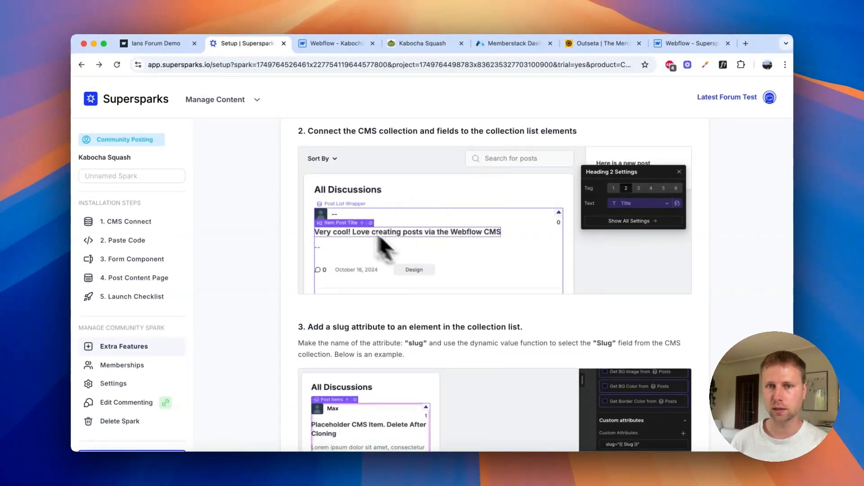
scroll(448, 247, "down", 3)
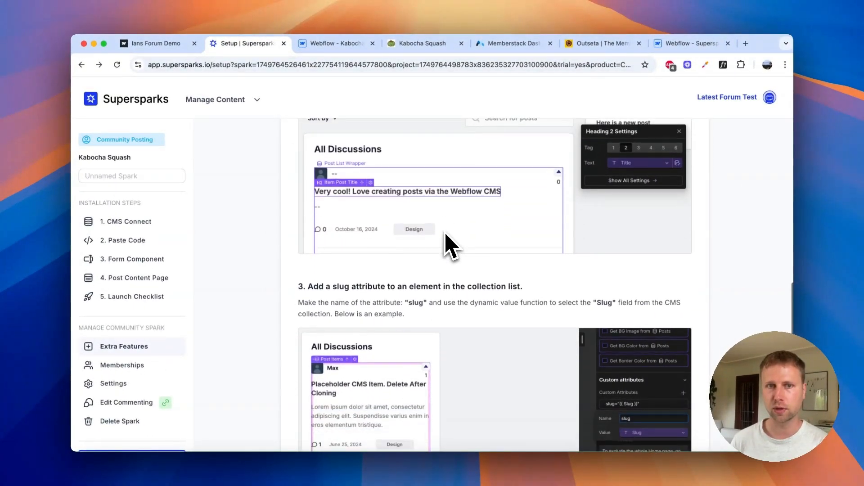
scroll(429, 225, "down", 5)
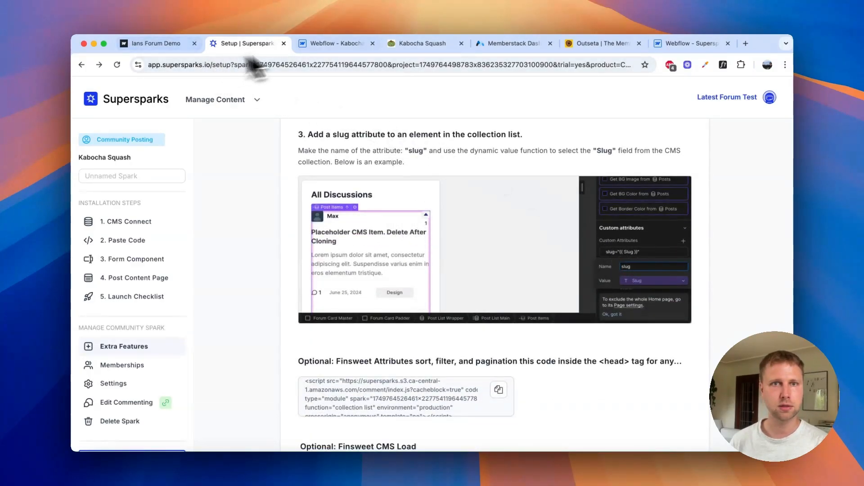
Back in Webflow, add a custom attribute named "slug" to Post Items with its value bound to the Slug field
left_click(335, 43)
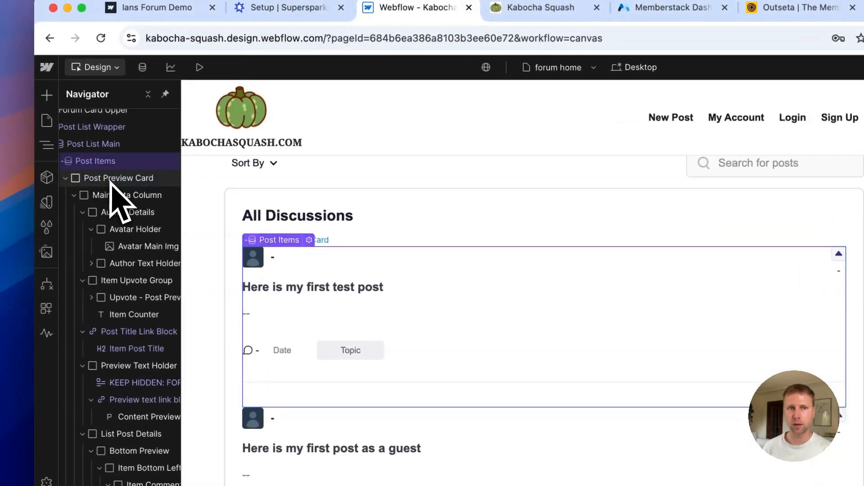
left_click(123, 195)
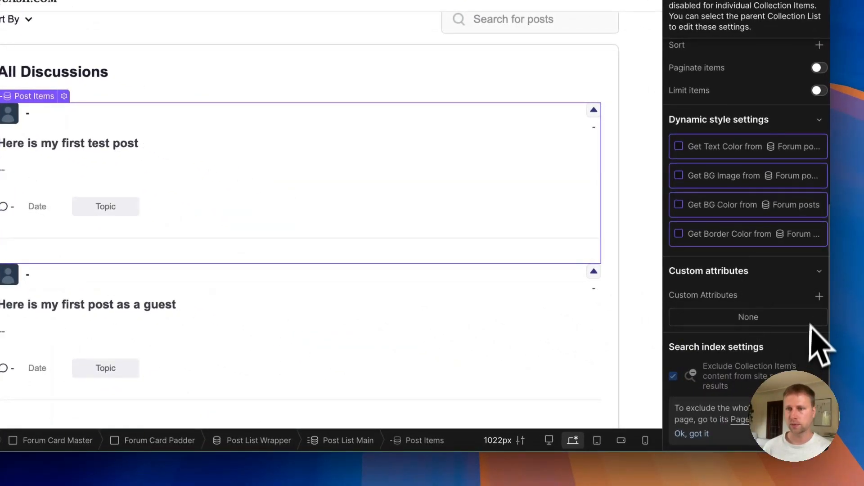
left_click(819, 297)
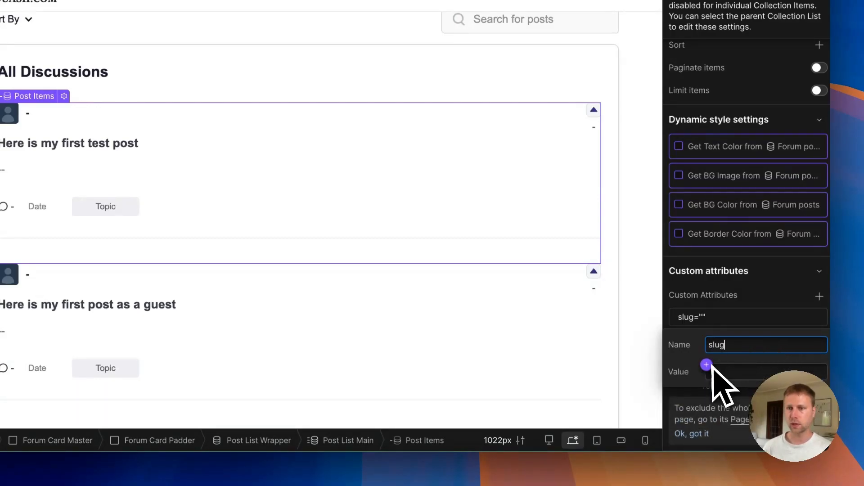
left_click(706, 365)
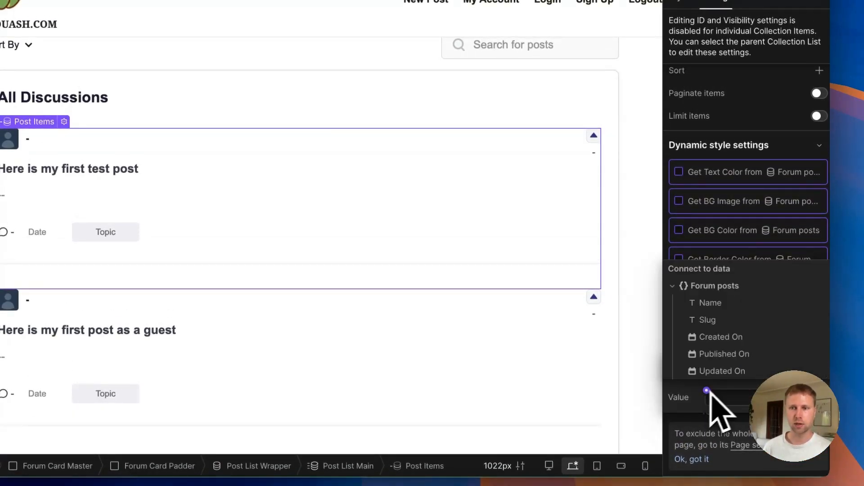
left_click(716, 321)
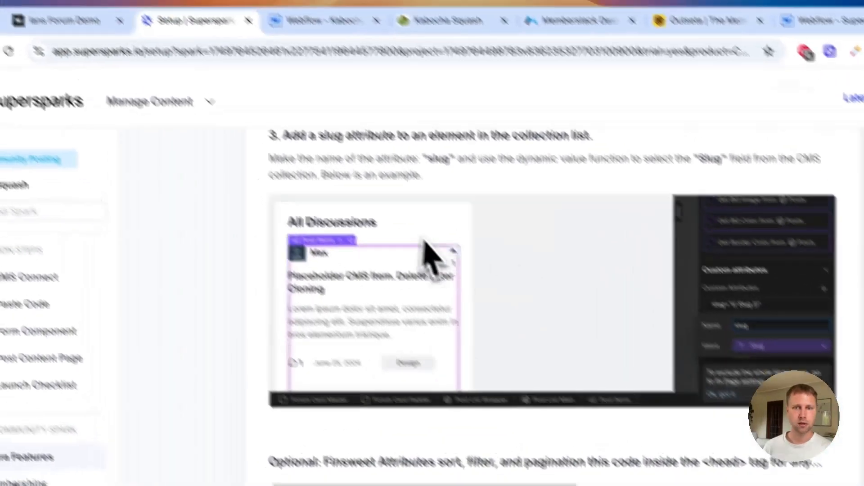
Copy the optional Finsweet Attributes script from the Supersparks setup page and return to the Webflow designer
scroll(428, 250, "down", 4)
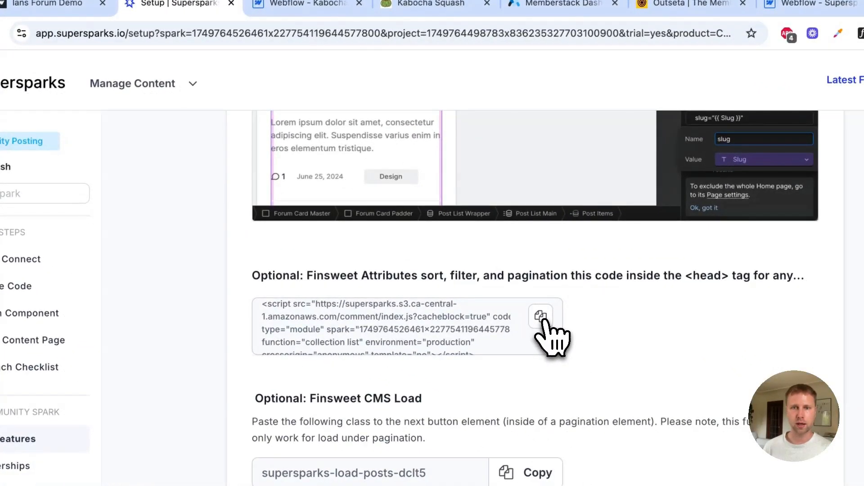
left_click(542, 317)
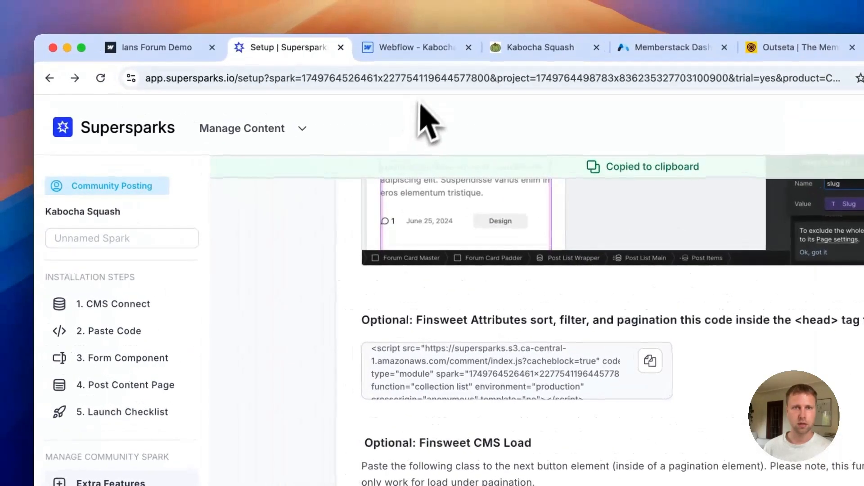
left_click(311, 9)
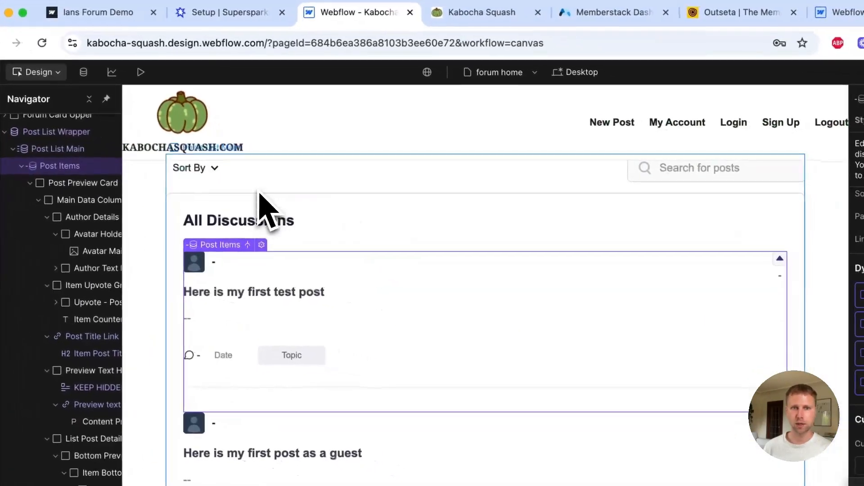
Examine the Sort By filter and the Search Input Form above the discussions list
left_click(254, 195)
left_click(713, 206)
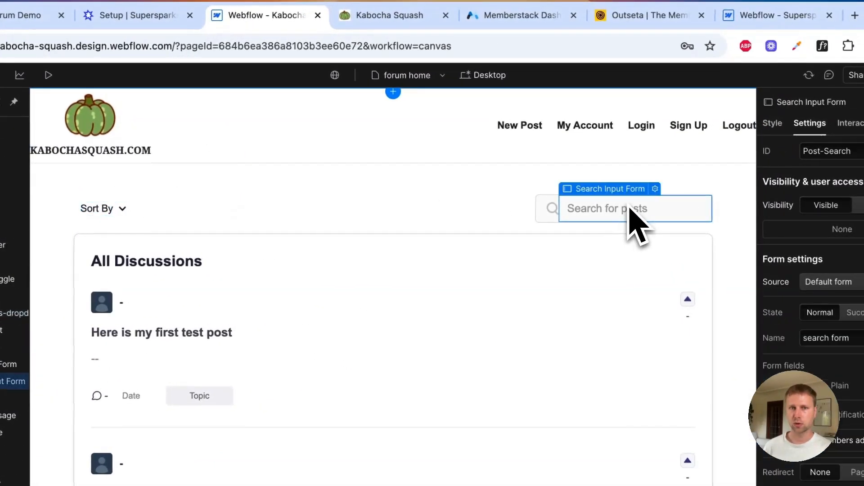
scroll(408, 224, "down", 2)
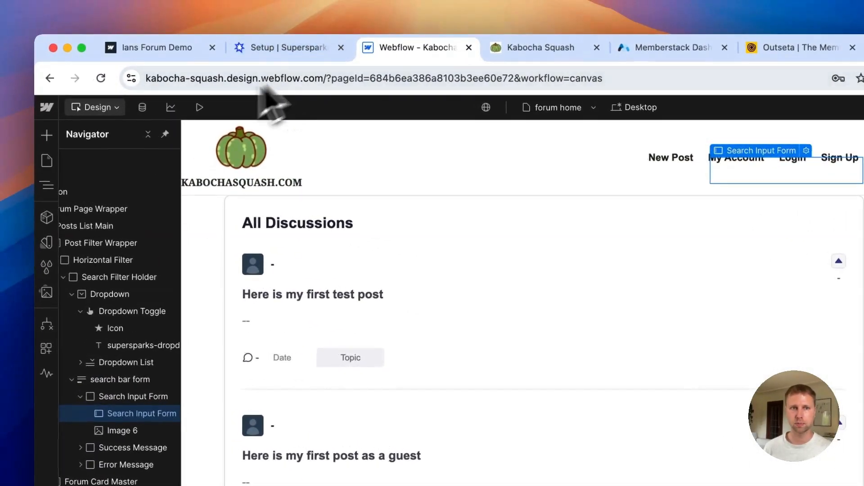
Open the forum home page's settings and paste the copied Finsweet Attributes scripts into the Before </body> tag custom code
left_click(46, 160)
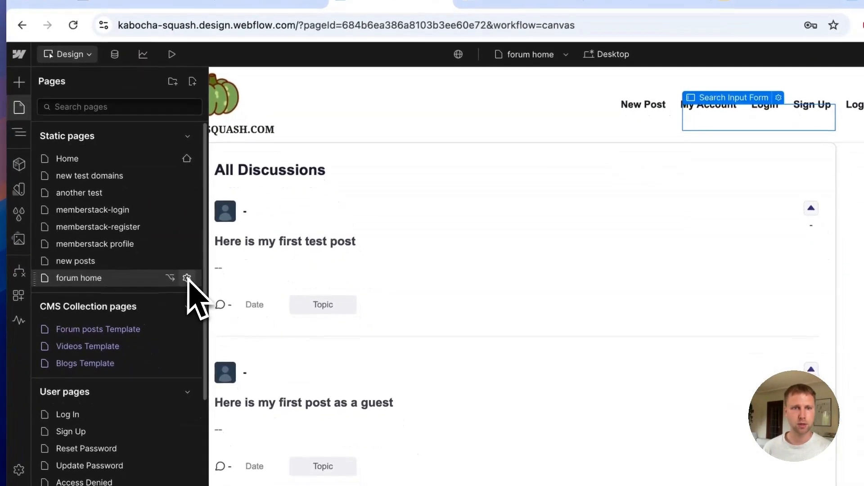
left_click(214, 330)
scroll(367, 299, "down", 15)
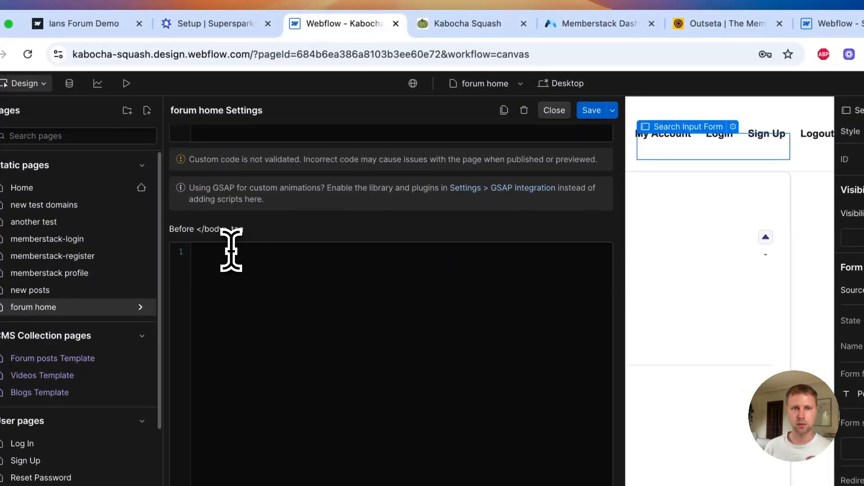
key("super+v")
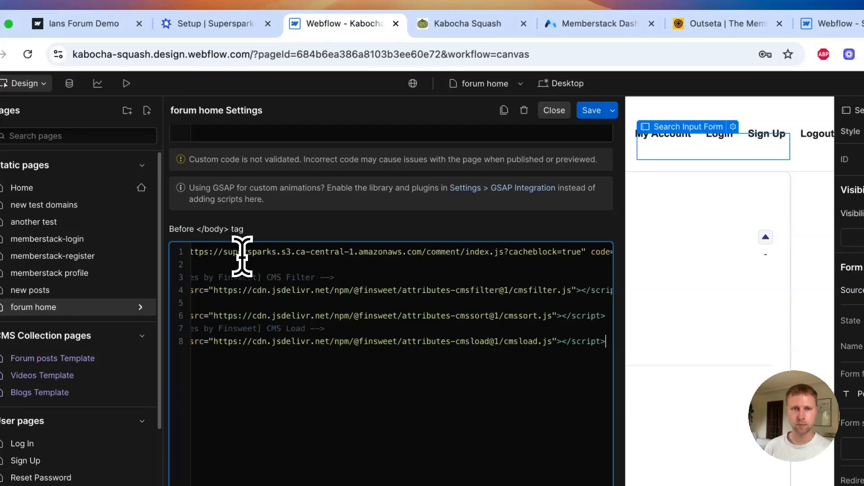
Remove the Supersparks script line and the leftover blank line above the Finsweet CMS Filter script, and save the forum home settings
triple_click(241, 252)
key("BackSpace")
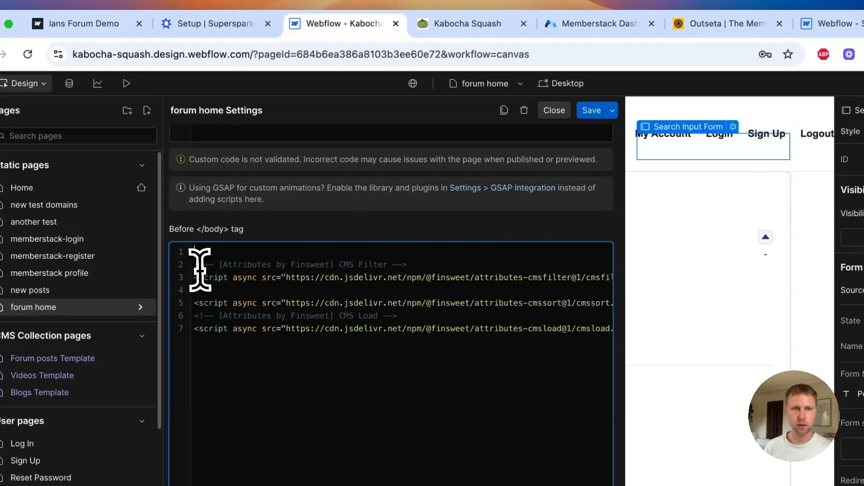
key("Delete")
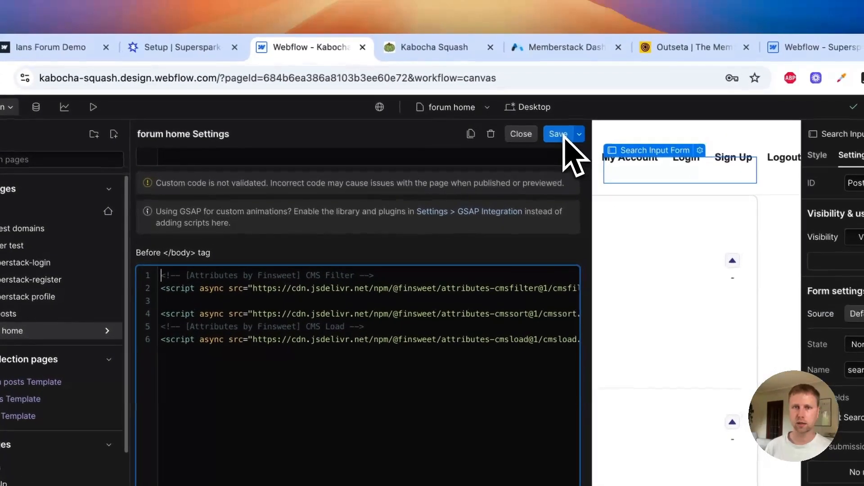
left_click(593, 112)
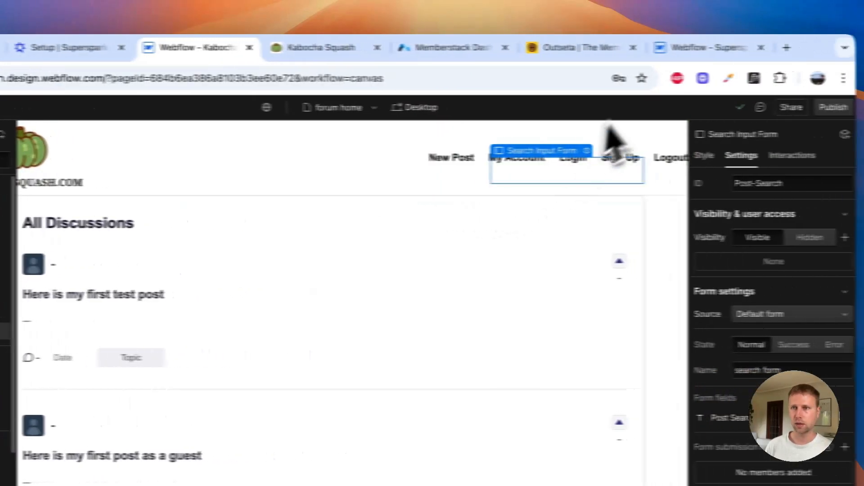
Publish the site to kabocha-squash.webflow.io and check the live forum home by opening the post "Here is my first test post"
left_click(834, 107)
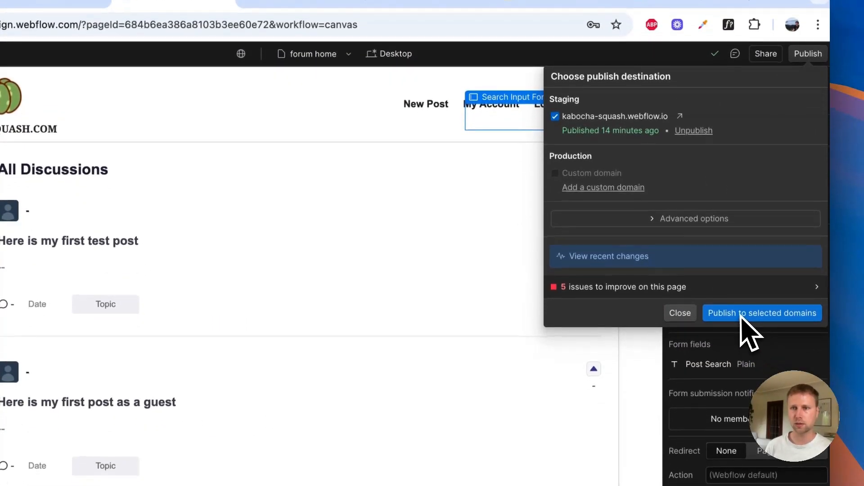
left_click(741, 315)
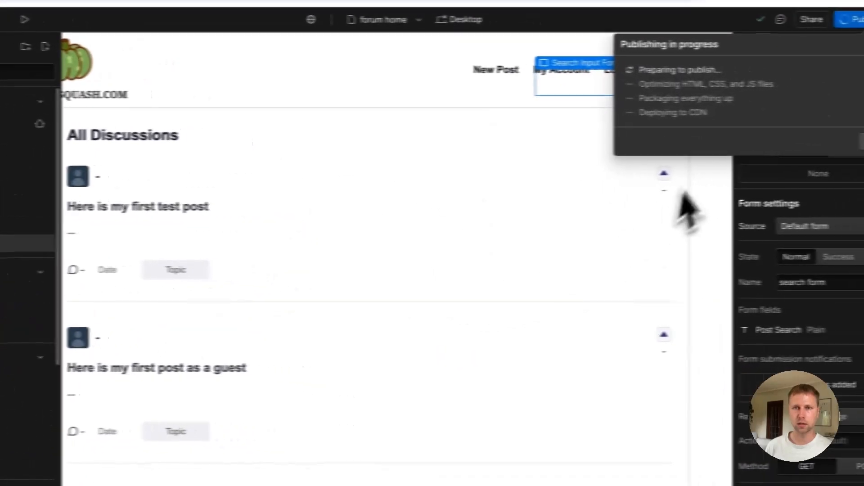
left_click(768, 155)
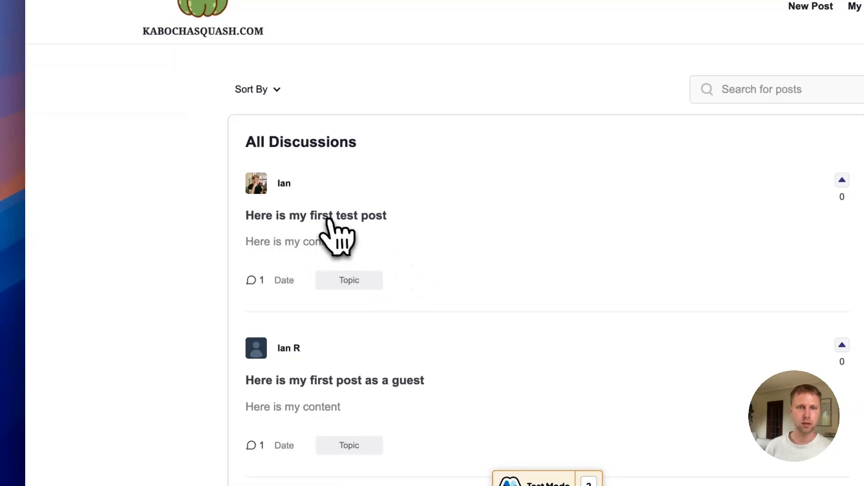
left_click(531, 229)
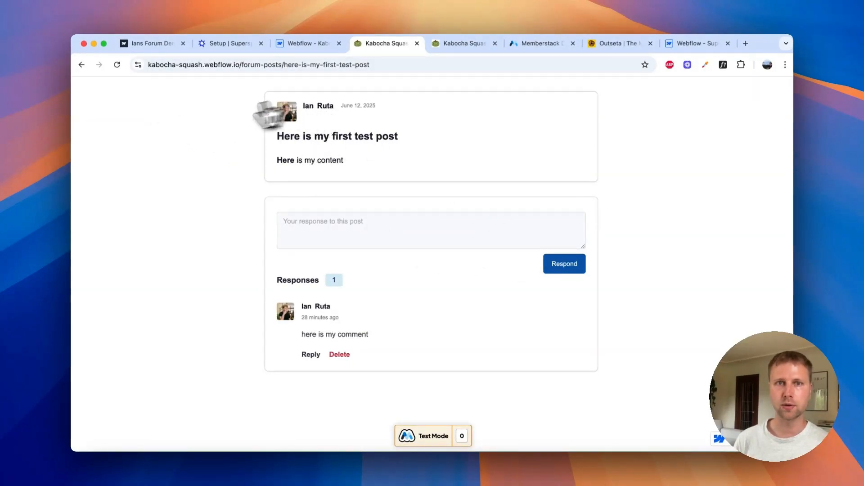
left_click(85, 66)
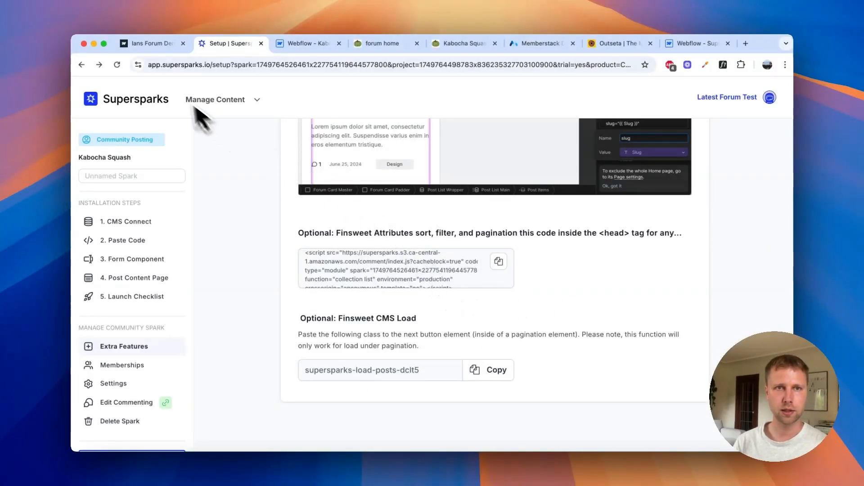
Switch to the Ians Forum Demo site and examine how its discussion list loads more posts
left_click(156, 43)
scroll(315, 234, "down", 3)
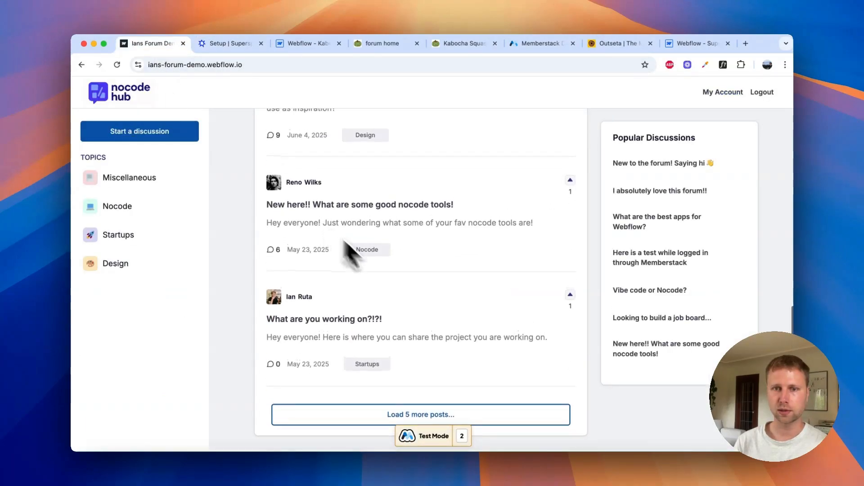
scroll(450, 351, "down", 5)
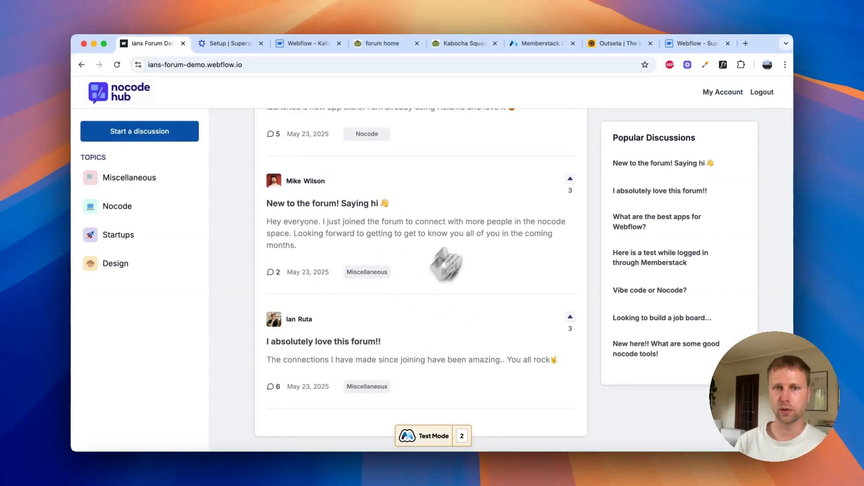
Back in the Webflow designer, turn on item pagination for the Post List Main collection list
left_click(306, 44)
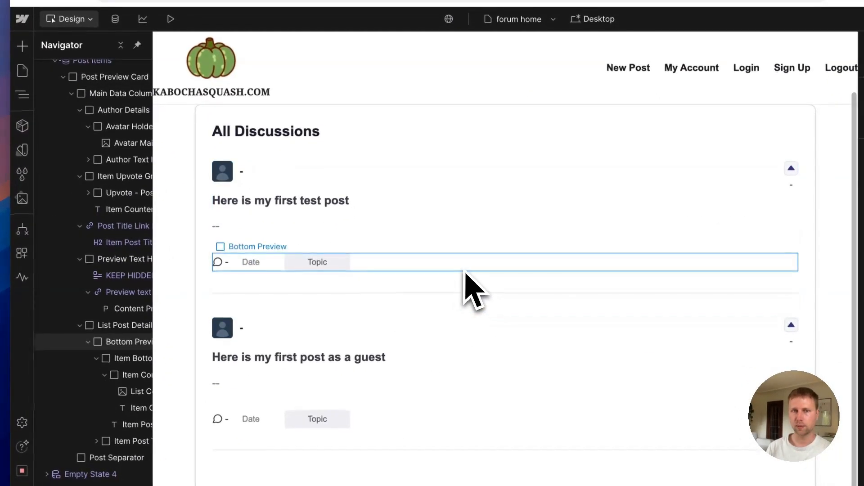
scroll(117, 208, "up", 3)
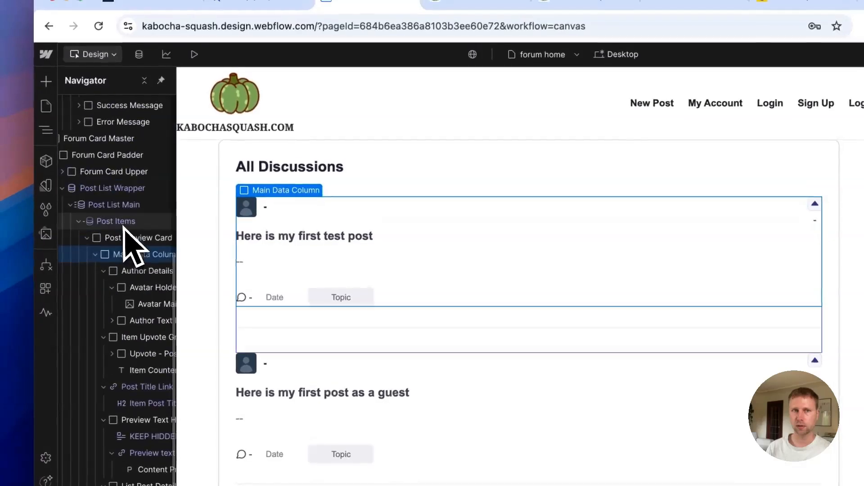
left_click(83, 177)
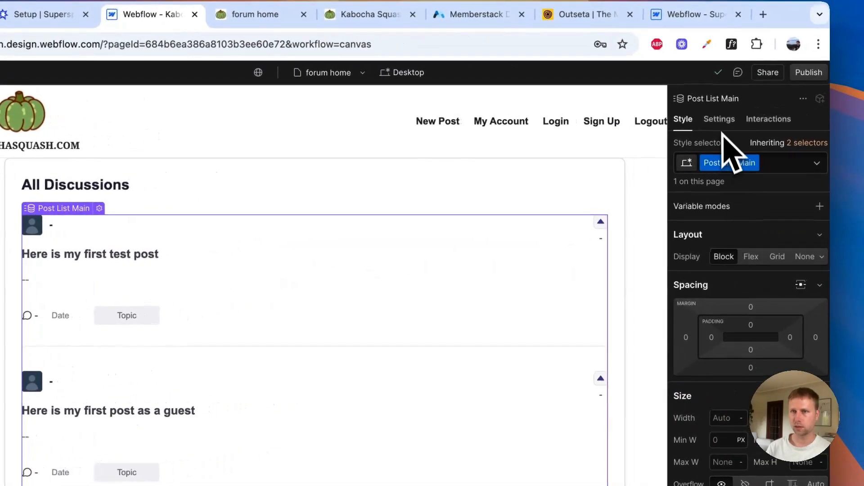
left_click(830, 108)
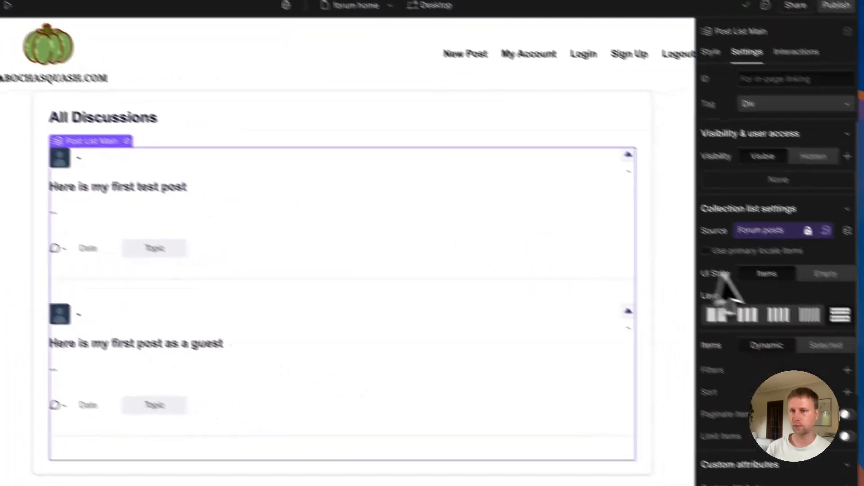
scroll(765, 315, "down", 3)
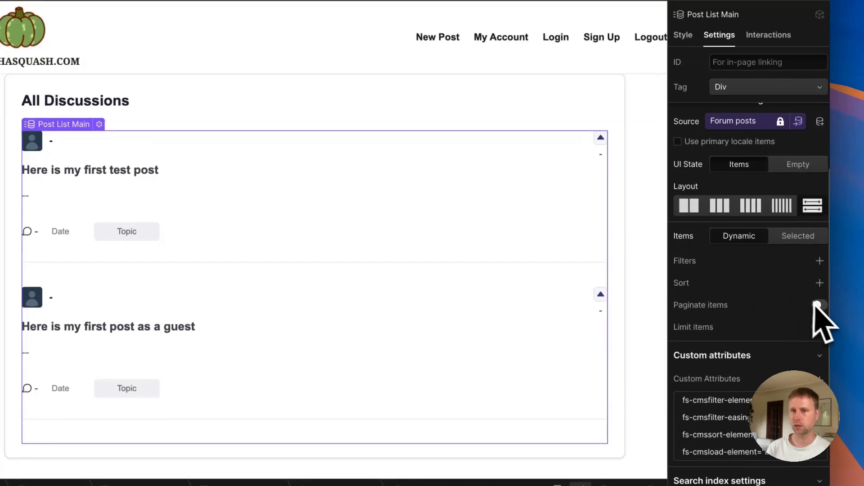
left_click(818, 306)
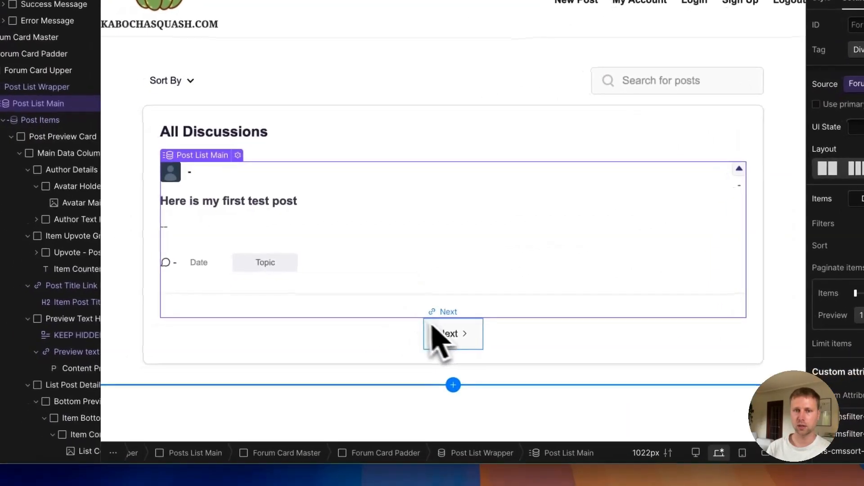
Hide the arrow icon inside the pagination's Next button by setting its display to None
left_click(372, 340)
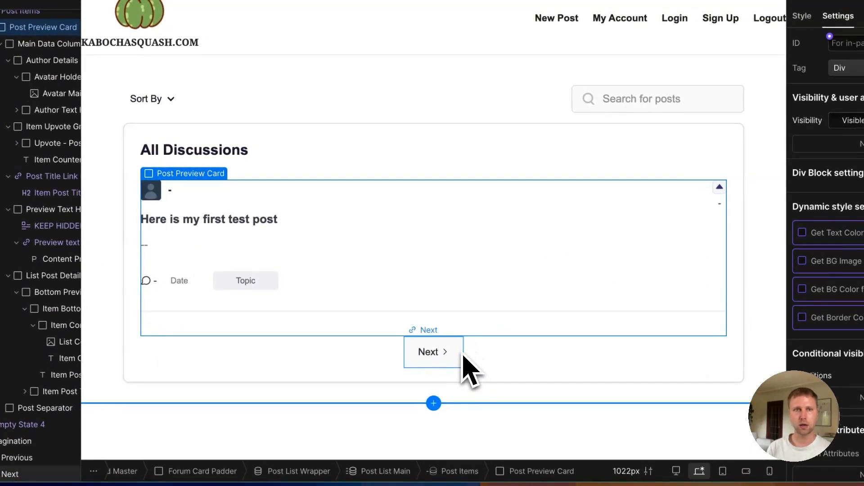
left_click(457, 353)
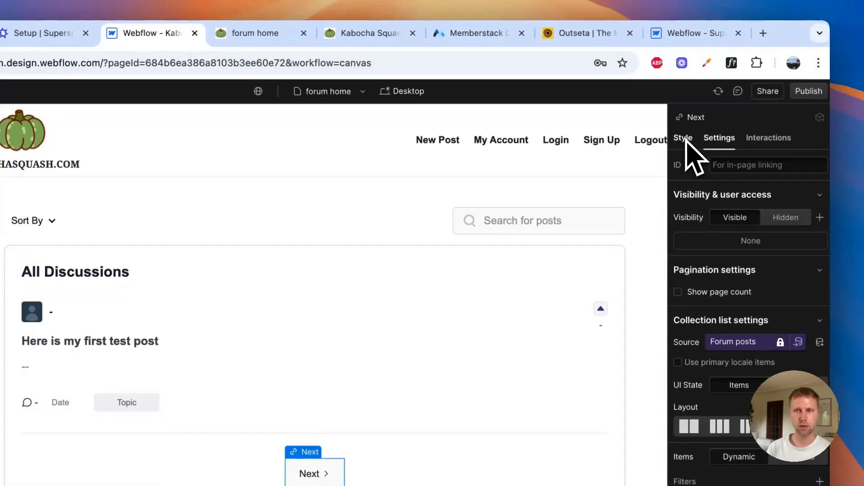
left_click(684, 139)
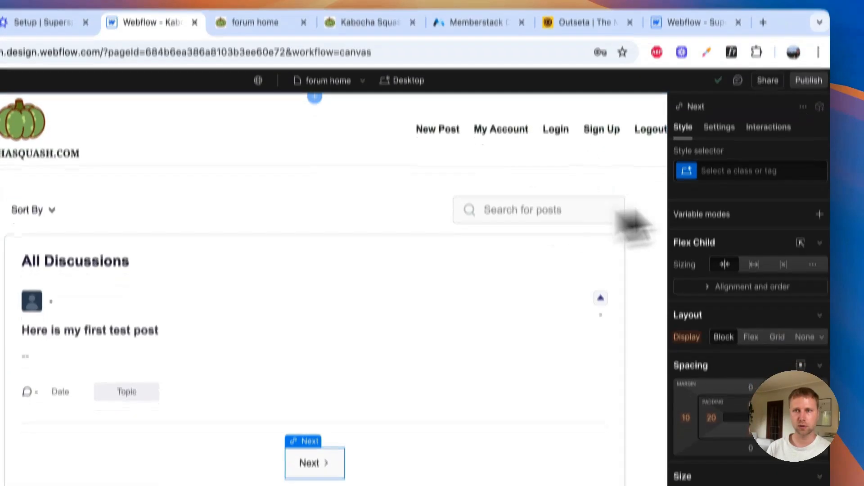
left_click(326, 474)
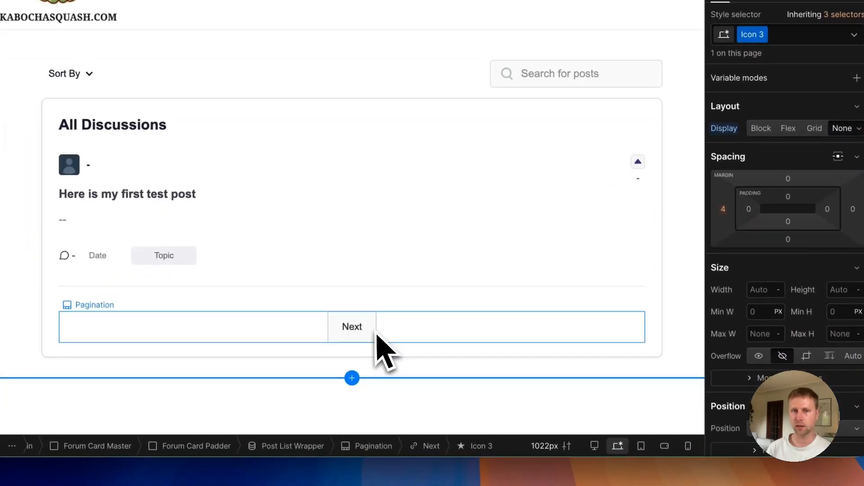
Set the pagination Next button to 100% width with a flex layout and centre its content
left_click(316, 381)
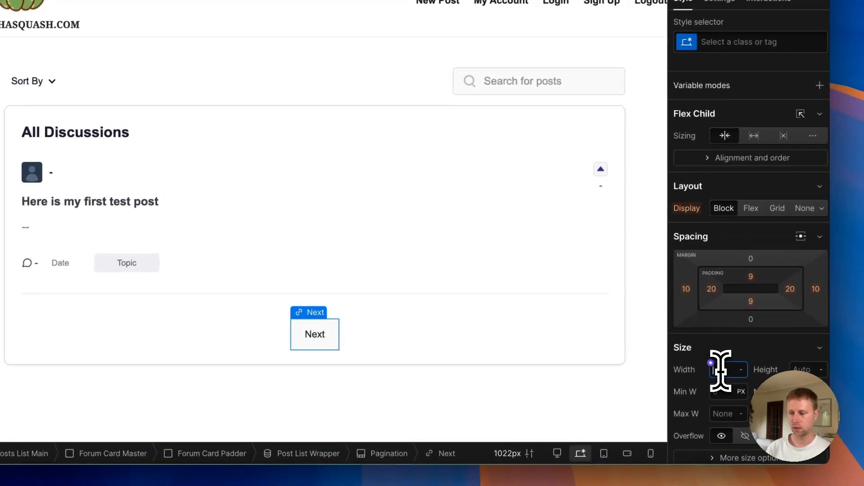
type("100%")
key("Return")
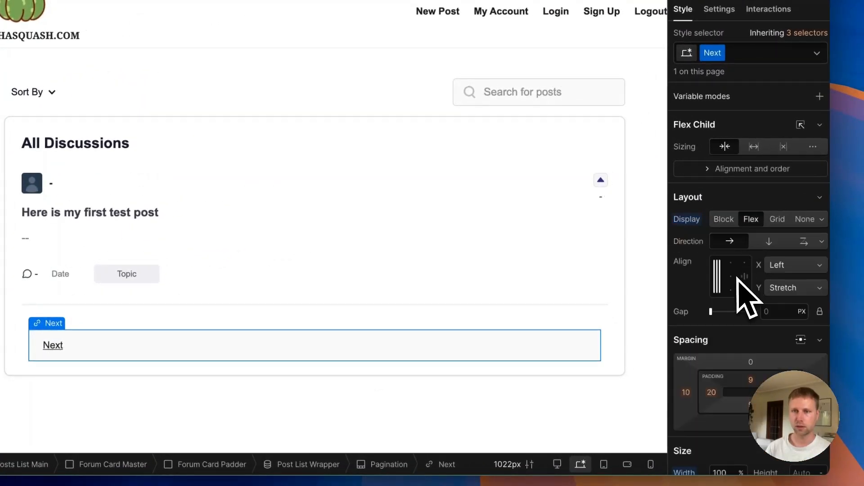
left_click(730, 276)
Change the pagination Next button's text to "LOAD MORE"
key("d")
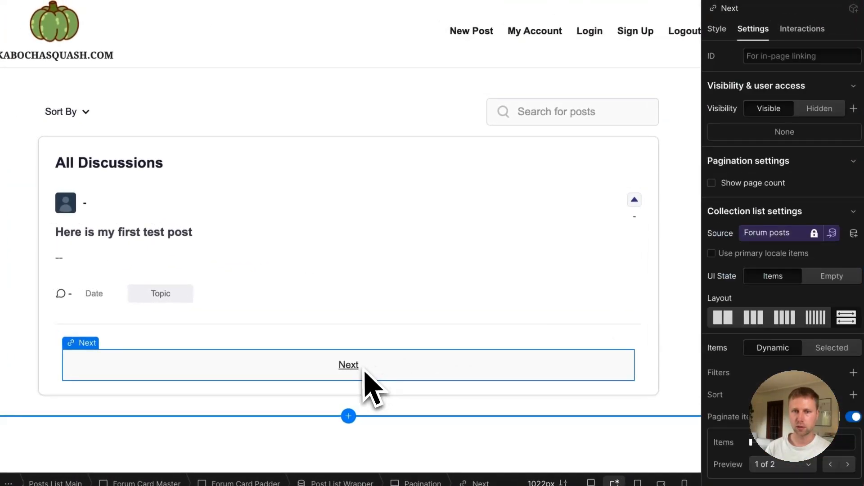
left_click(326, 350)
double_click(354, 363)
key("BackSpace")
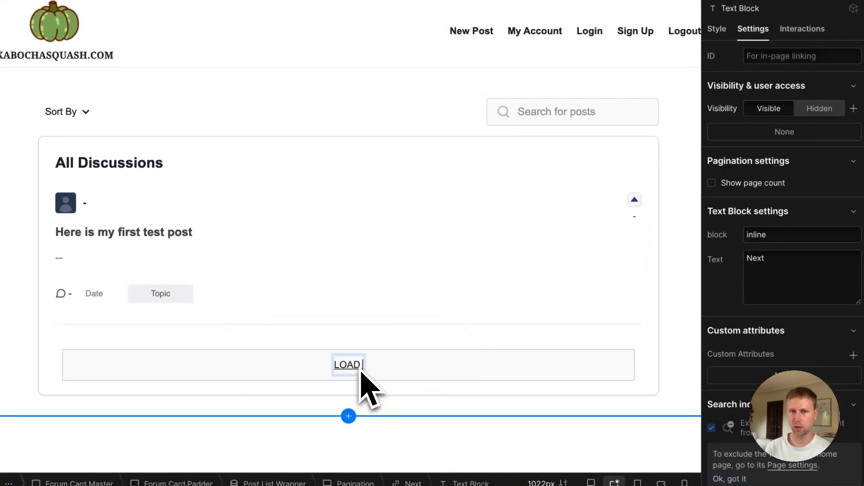
key("Escape")
Give the pagination button a black background and white text
left_click(539, 349)
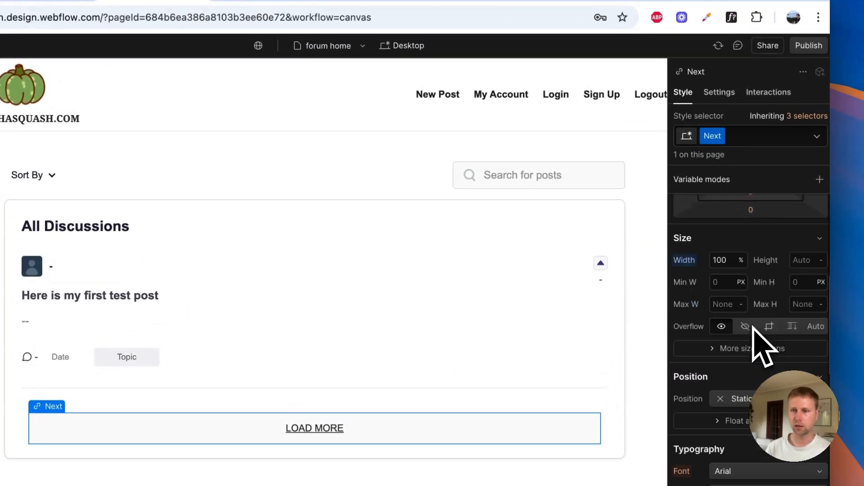
scroll(760, 346, "down", 5)
left_click(717, 412)
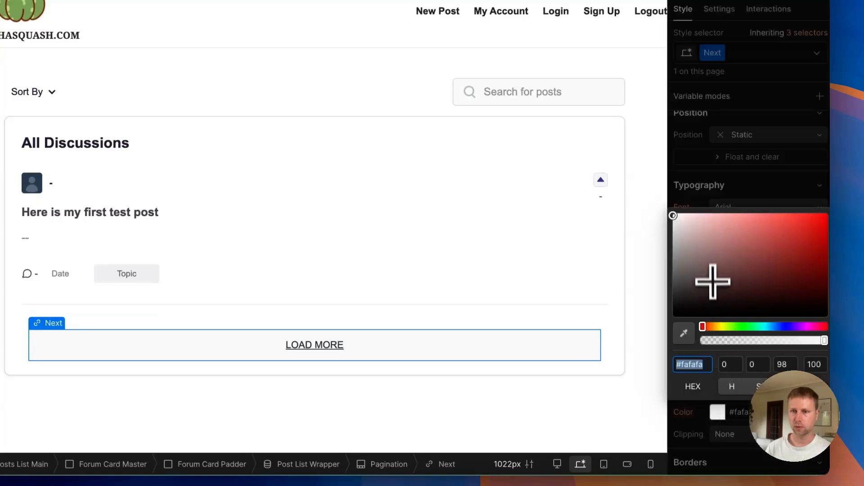
left_click_drag(713, 281, 648, 342)
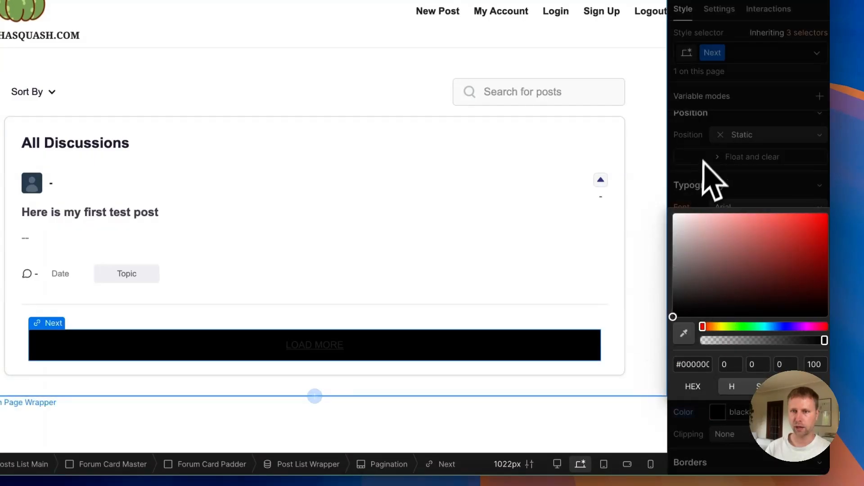
left_click(703, 161)
left_click(722, 278)
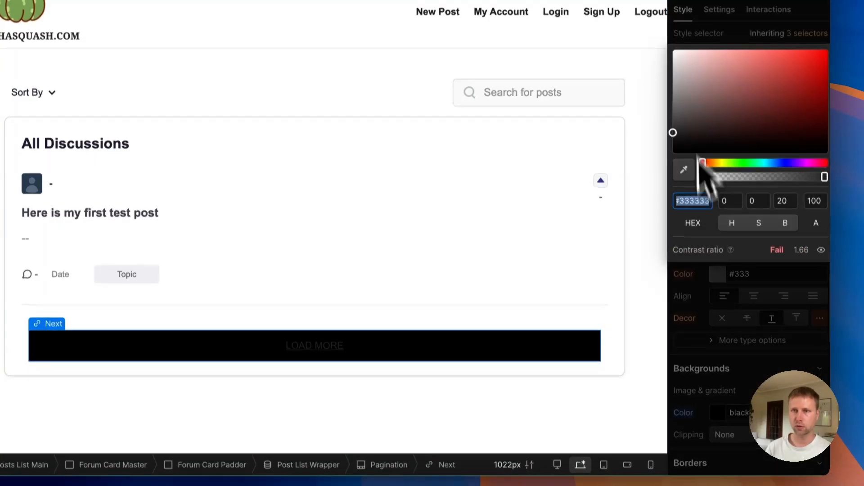
left_click_drag(696, 135, 602, 0)
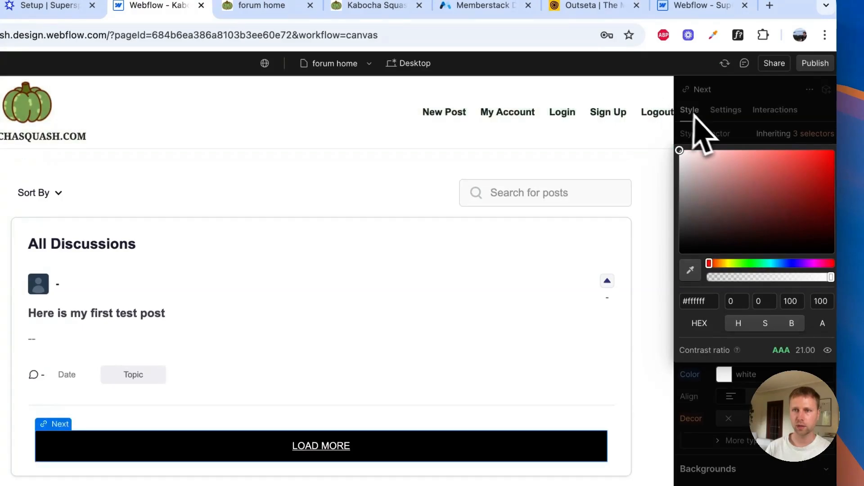
left_click(693, 115)
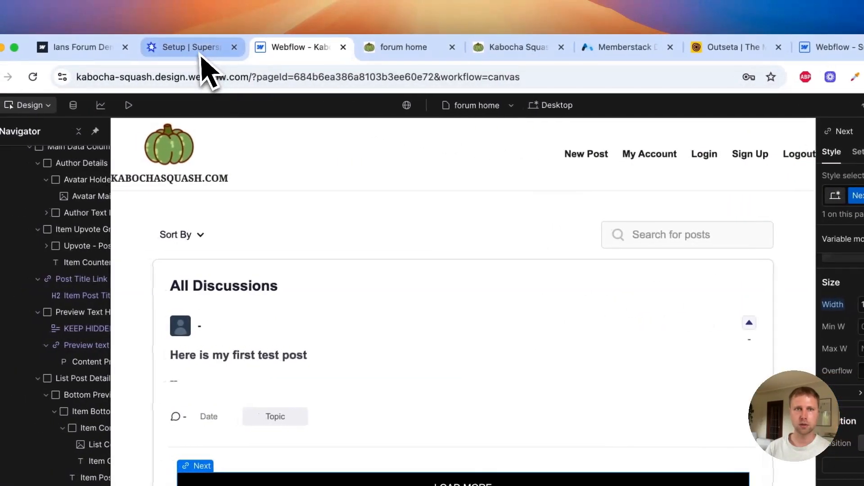
Copy the Finsweet CMS Load class supersparks-load-posts-dclt5 from the Supersparks setup page and return to the Webflow designer
left_click(201, 54)
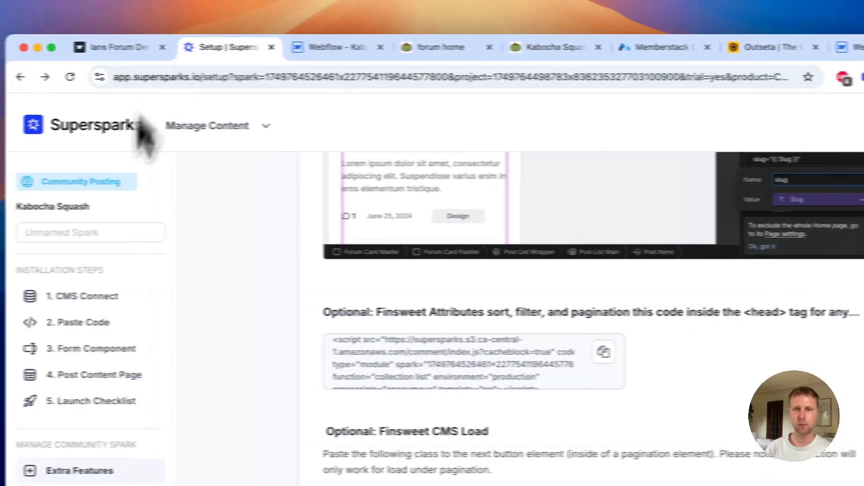
left_click(529, 367)
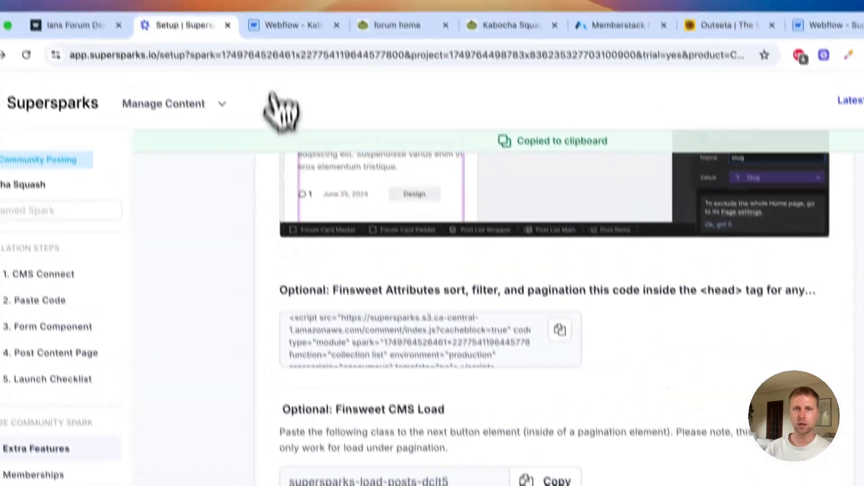
left_click(288, 24)
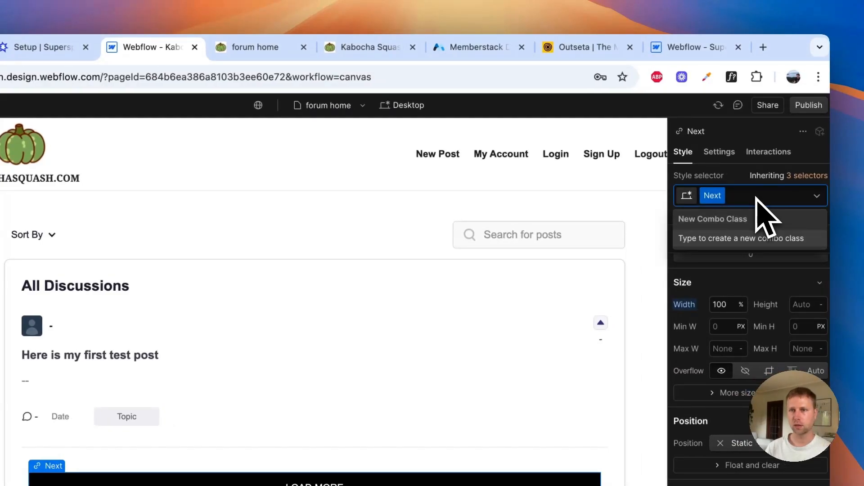
Try supersparks-load-posts-dclt5 as a combo class on the Load More button, and remove it again
left_click(761, 240)
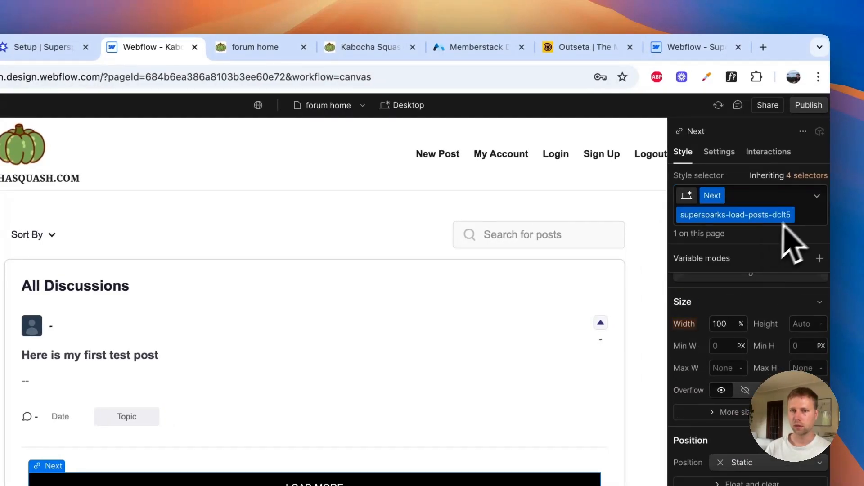
left_click(401, 474)
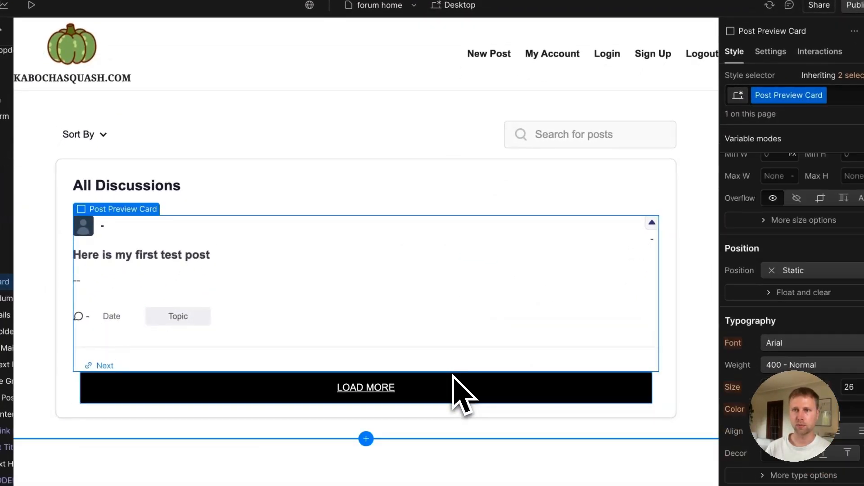
left_click(453, 376)
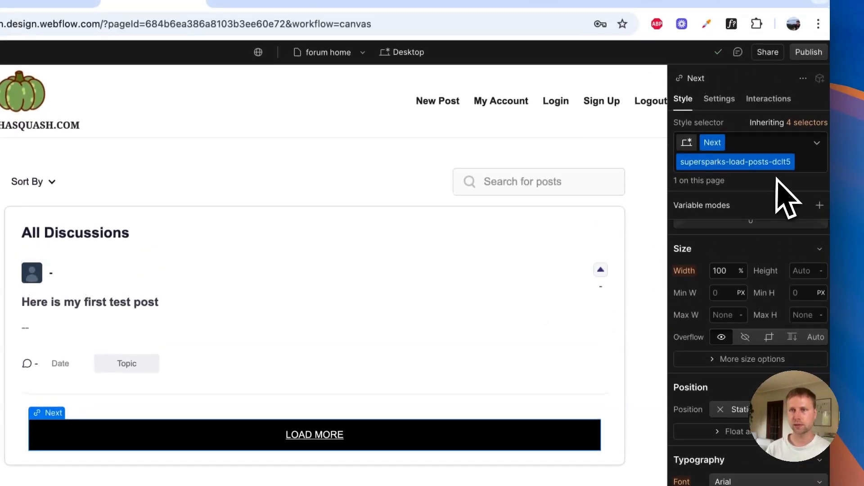
key("BackSpace")
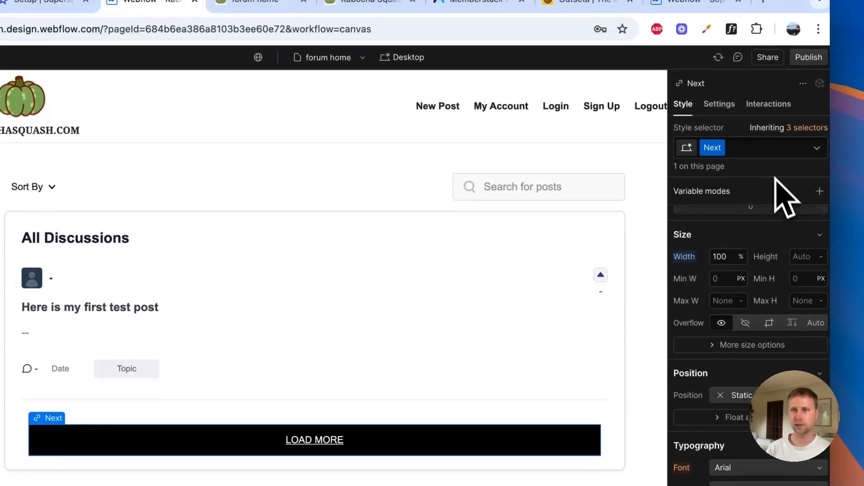
Add a custom attribute to the Load More button with the name supersparks-load-posts and the value dclt5
left_click(719, 103)
scroll(765, 279, "down", 5)
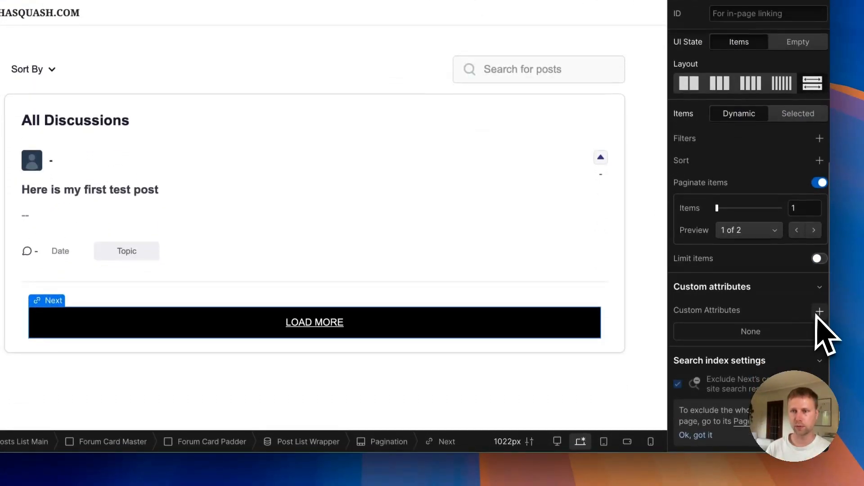
left_click(820, 311)
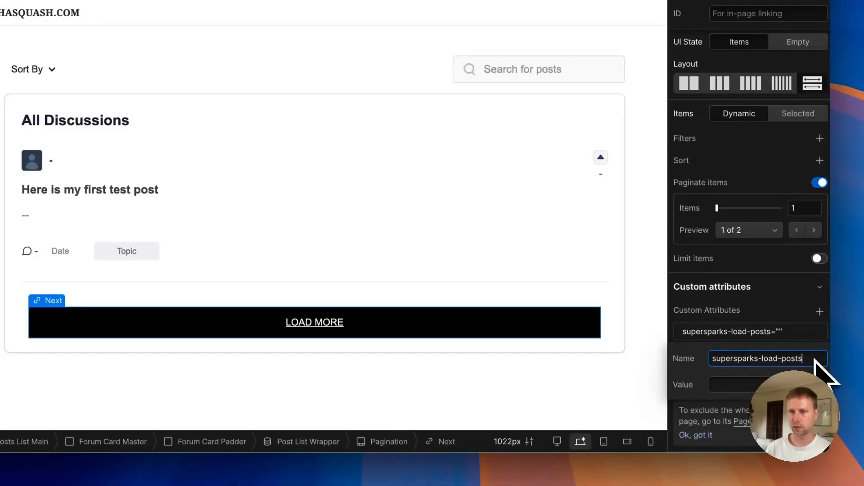
key("Tab")
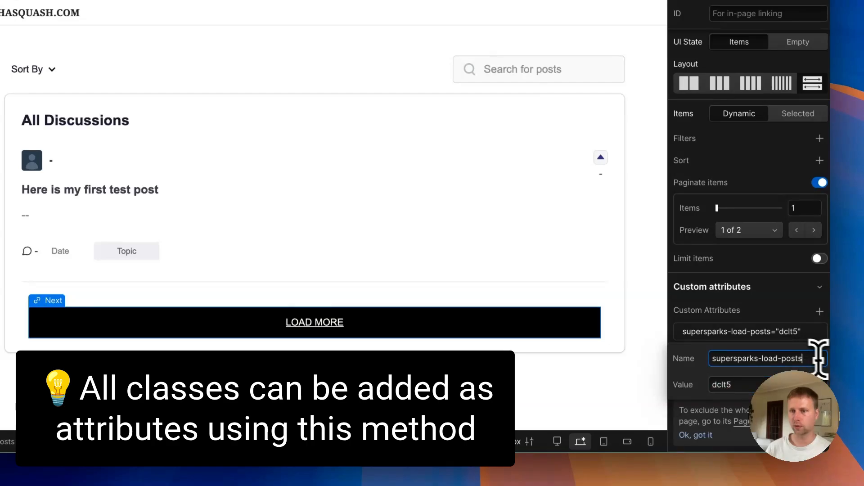
left_click(778, 304)
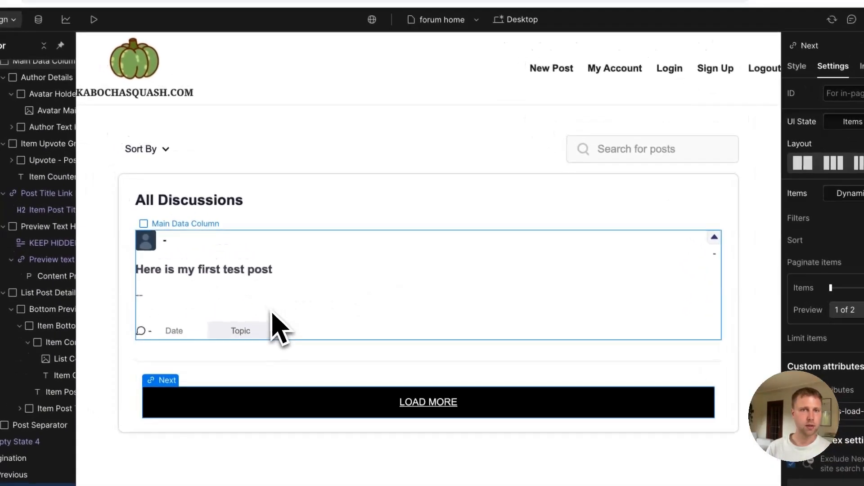
Publish the site to the kabocha-squash.webflow.io staging domain and open the published forum home page
left_click(158, 234)
left_click(840, 79)
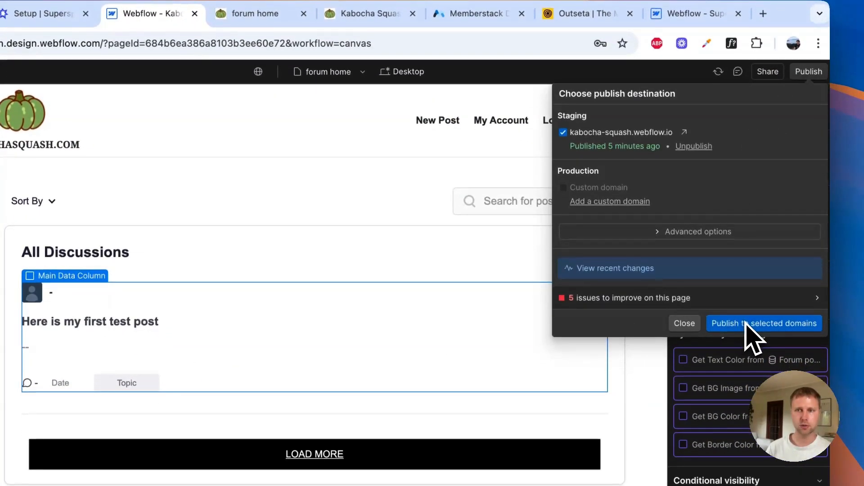
left_click(778, 333)
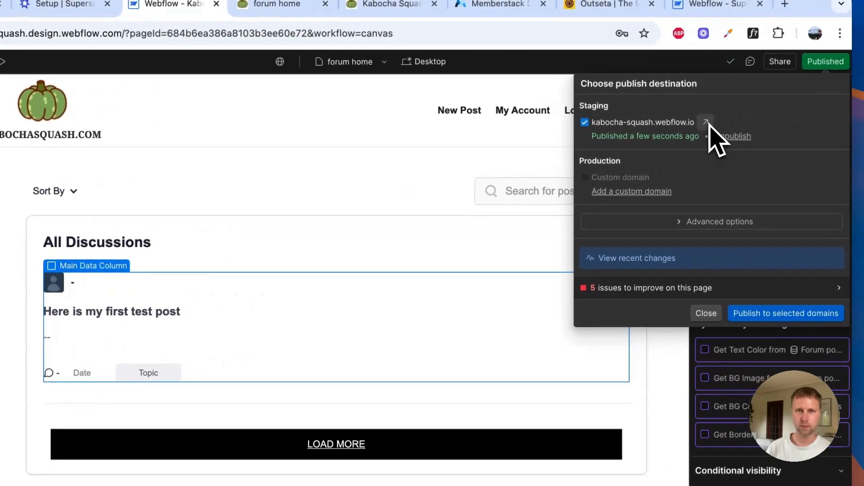
left_click(795, 115)
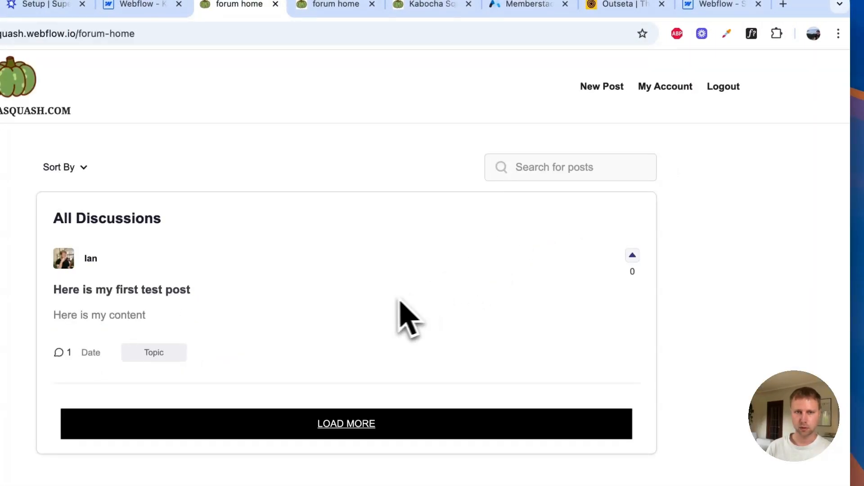
Search the published forum's posts for "test", clear the search, and load more posts
left_click(557, 174)
type("tes")
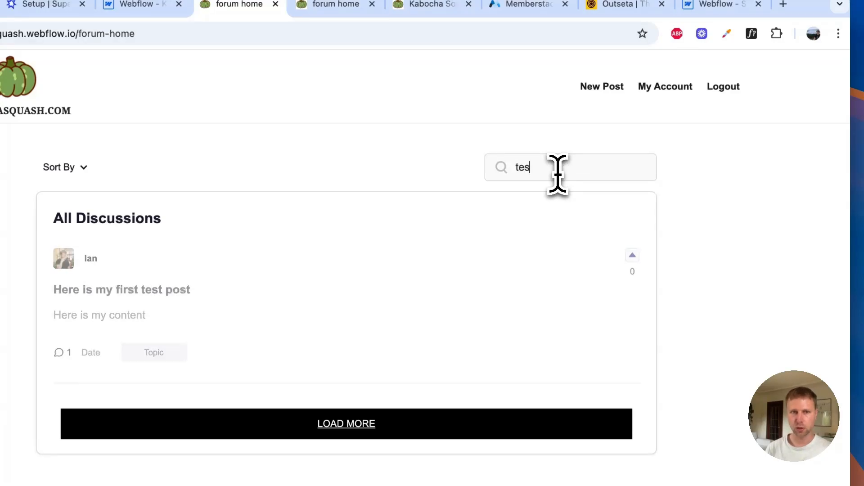
type("t")
double_click(557, 176)
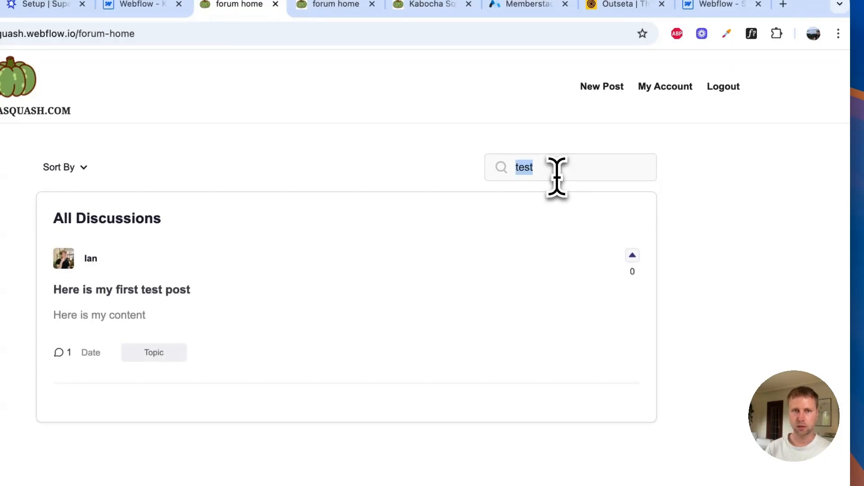
key("BackSpace")
left_click(370, 425)
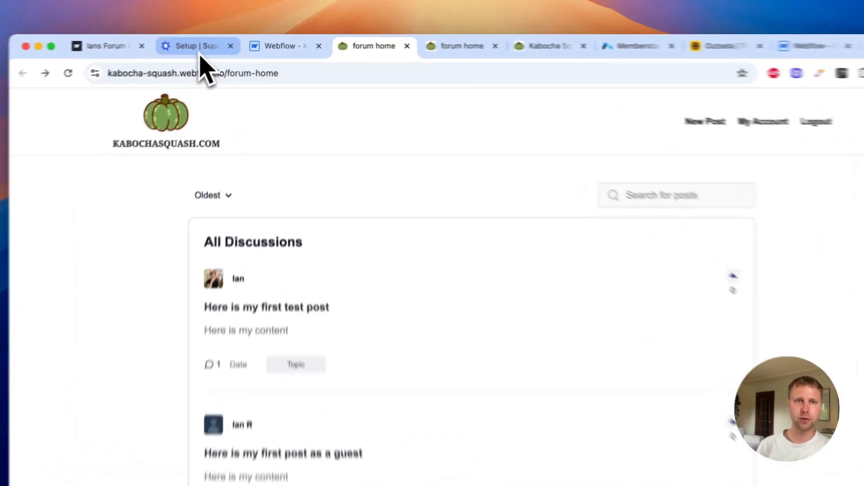
Open the Reference Field instructions among the extra features on the Supersparks setup page
left_click(221, 43)
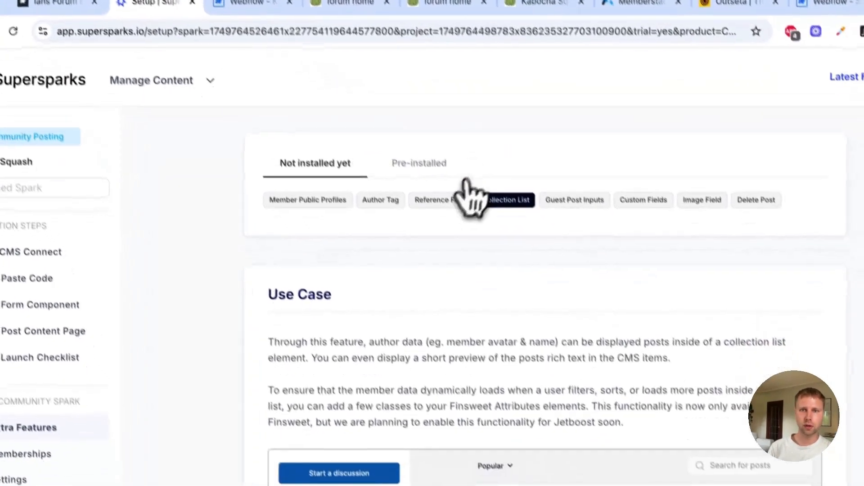
left_click(453, 200)
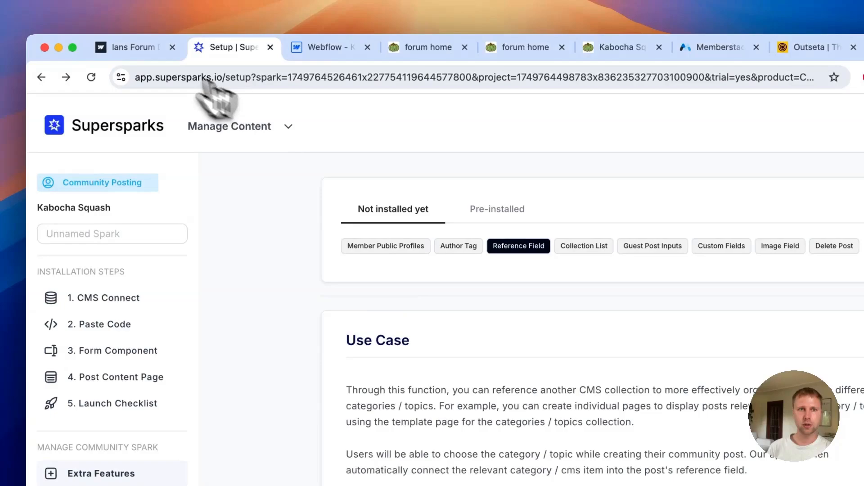
In the nocode hub demo forum, open the post "Here is a test while logged in through Memberstack" to view its topic tag
left_click(153, 51)
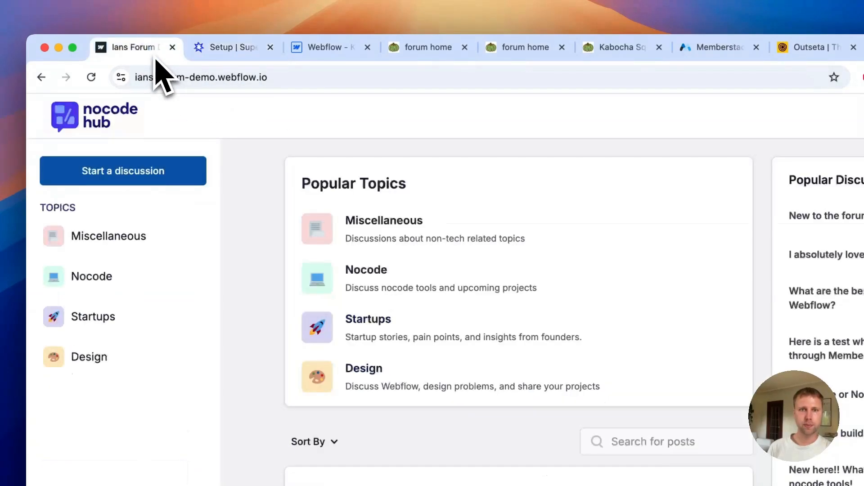
scroll(274, 241, "down", 4)
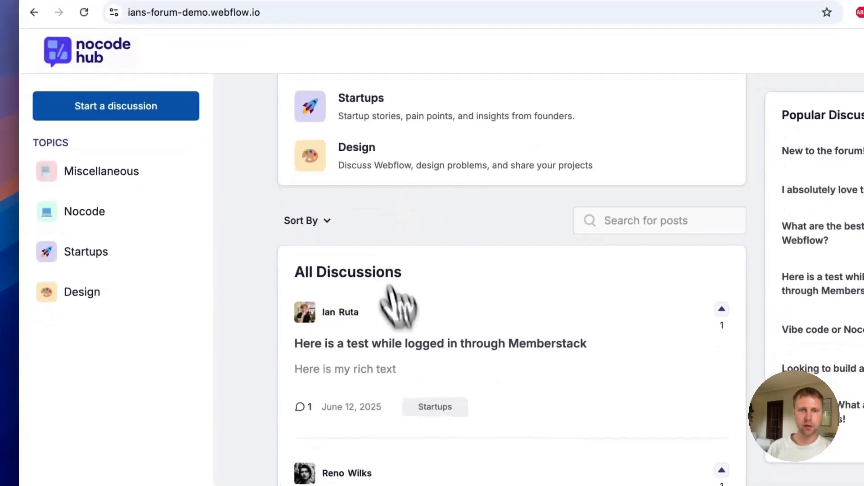
left_click(417, 348)
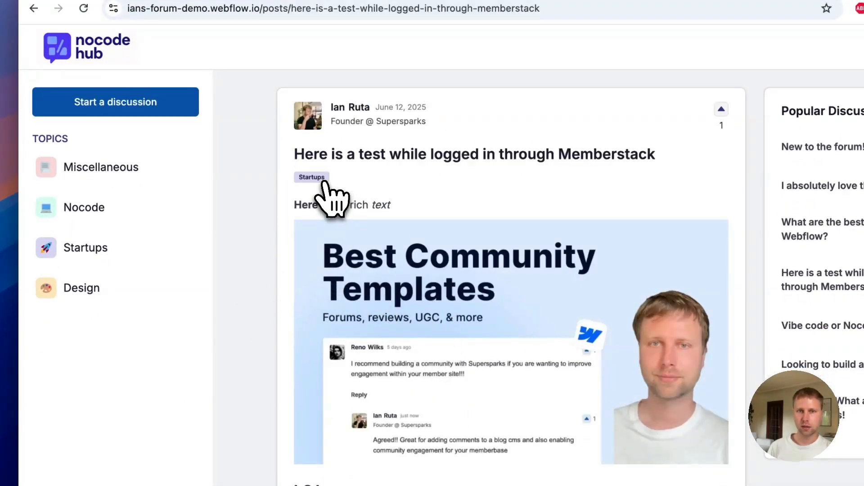
Start a new discussion in the demo forum and examine the Topic choices, keeping Design selected
left_click(131, 110)
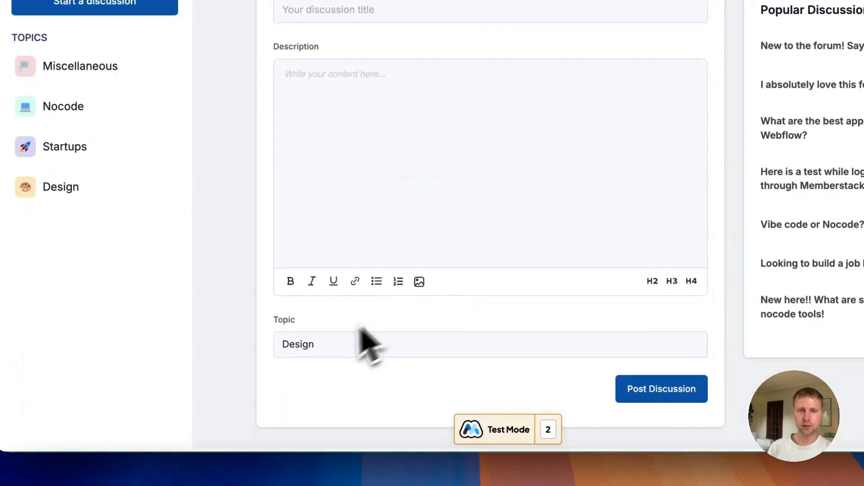
left_click(362, 336)
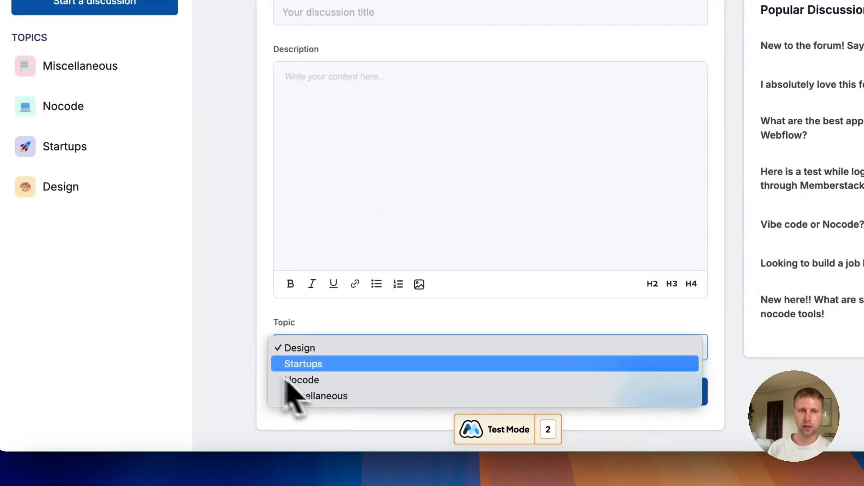
left_click(303, 347)
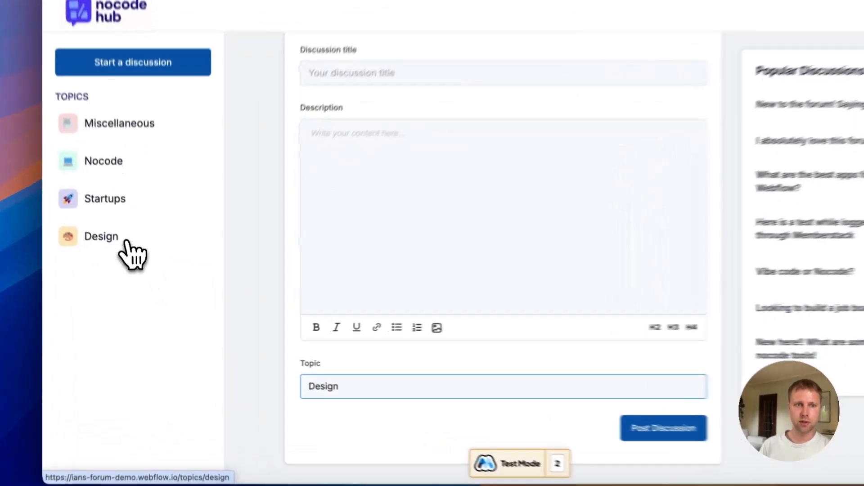
View the Design and Nocode topic pages in the demo forum and highlight the topic path in the page address
left_click(154, 277)
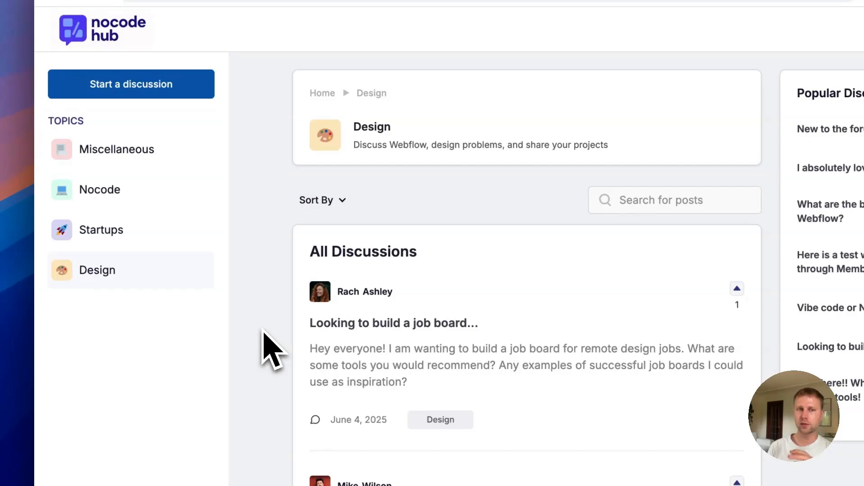
left_click(101, 198)
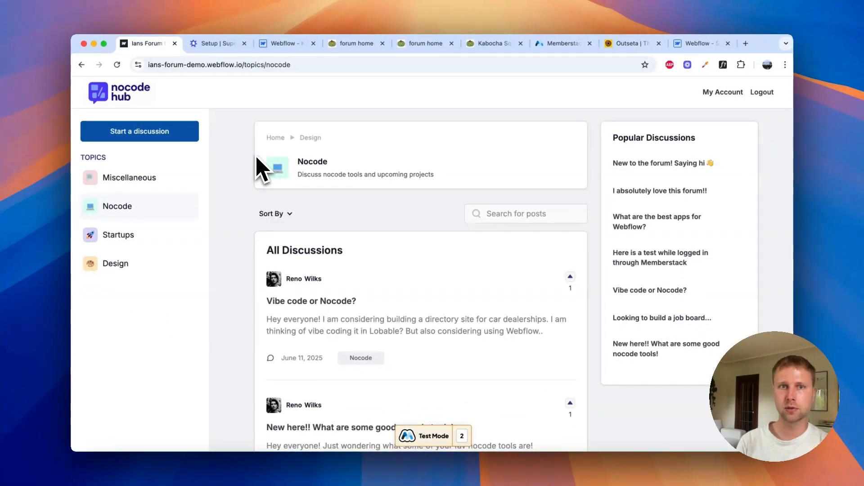
double_click(301, 65)
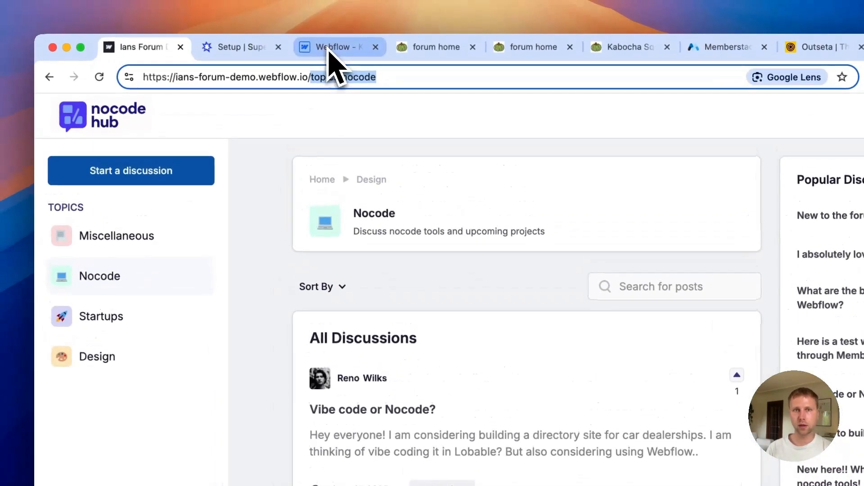
On the Supersparks setup page, review the Reference Field use case and implementation instructions and check the reference field choices for Category reference 1
left_click(330, 48)
left_click(263, 49)
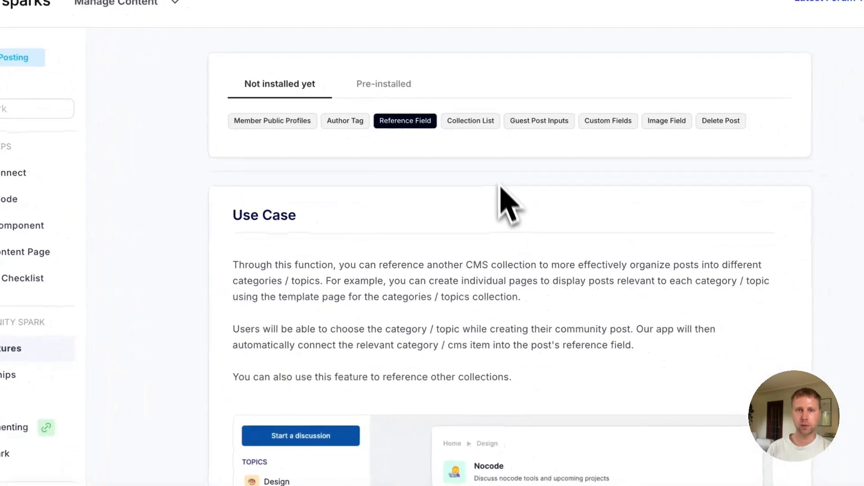
scroll(487, 229, "down", 2)
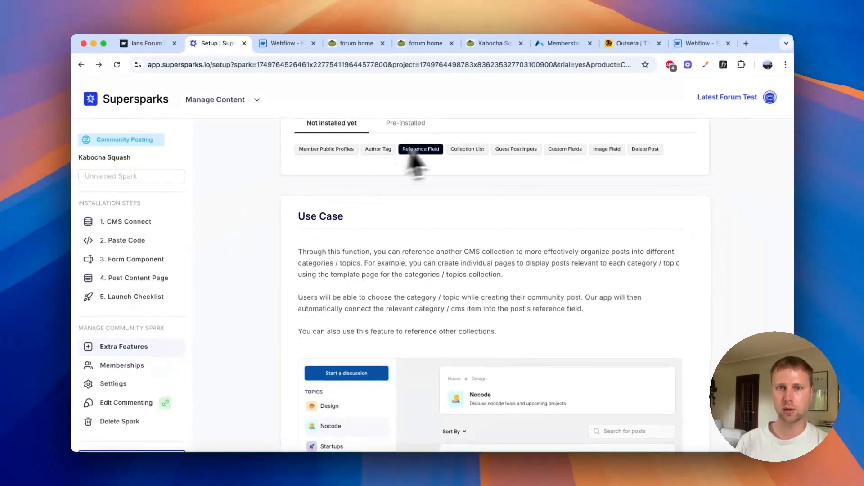
scroll(414, 162, "up", 1)
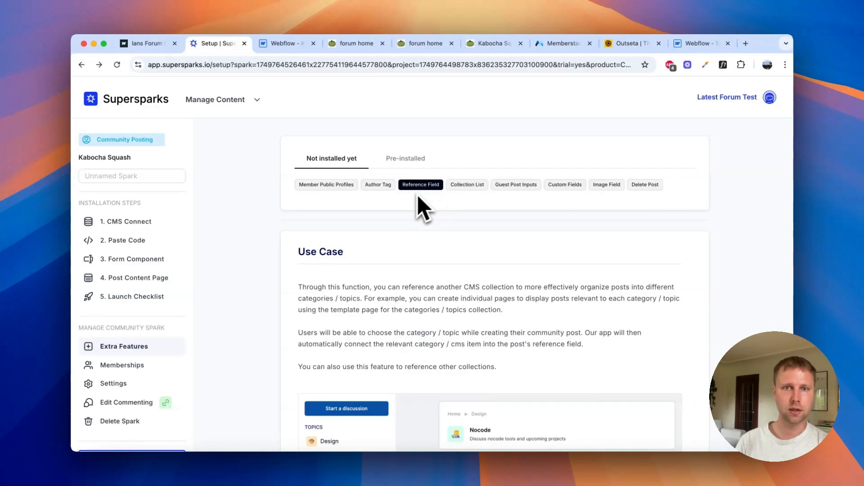
scroll(419, 270, "down", 6)
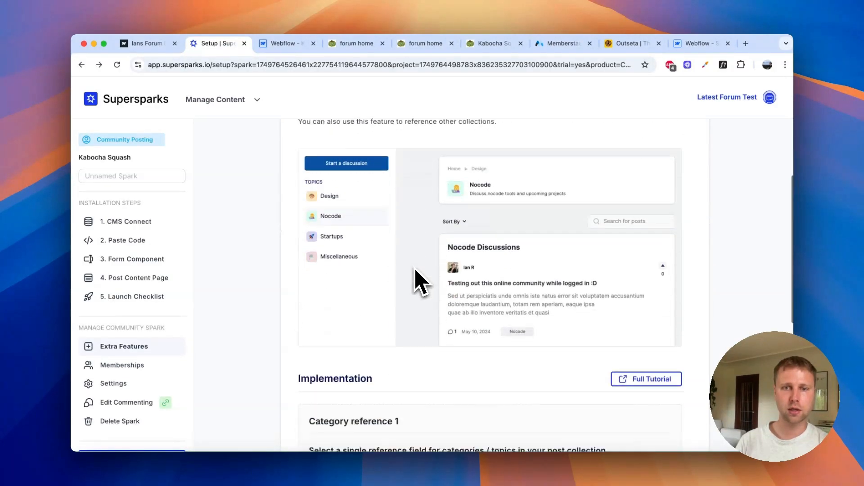
scroll(360, 396, "down", 3)
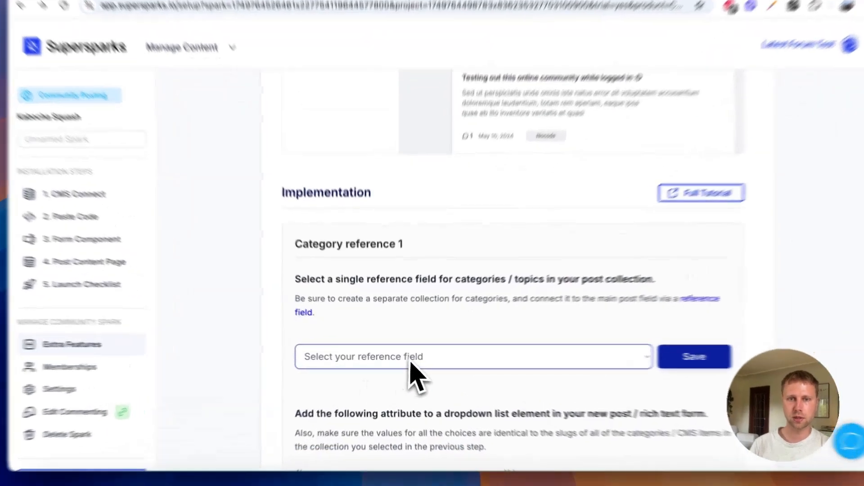
left_click(406, 360)
left_click(366, 358)
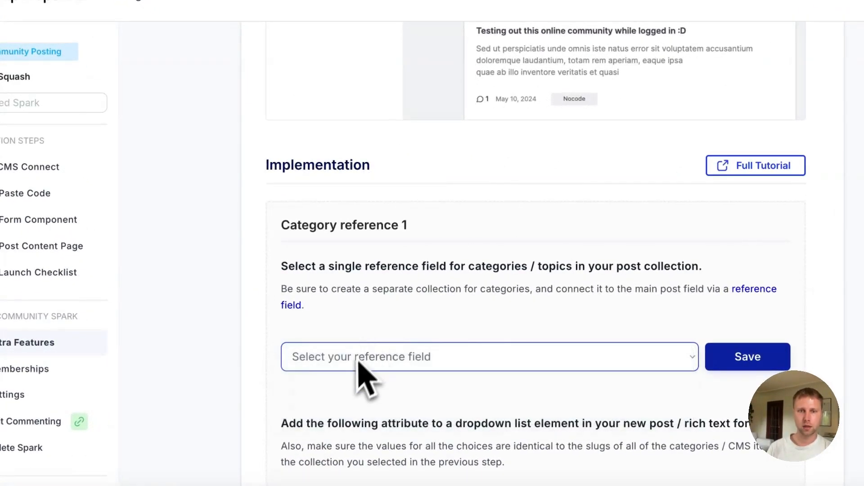
left_click(360, 364)
left_click(366, 325)
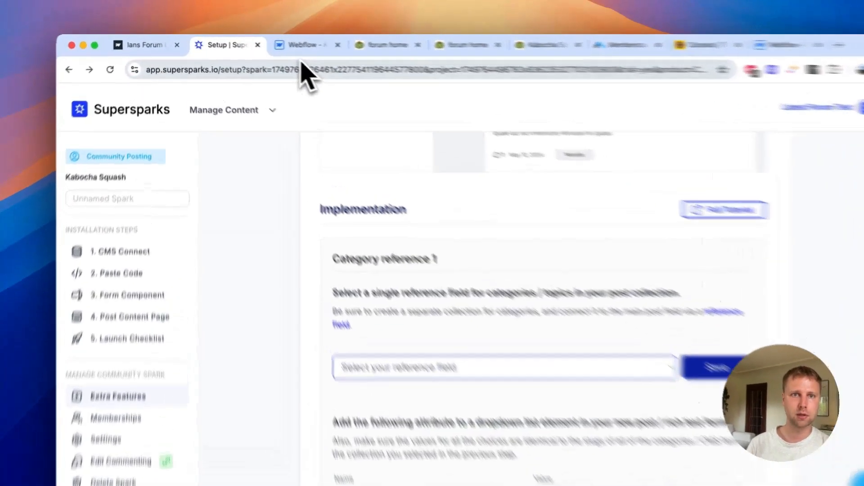
In the Kabocha Squash Webflow project, create a CMS collection named Topic with the collection URL topics
left_click(282, 43)
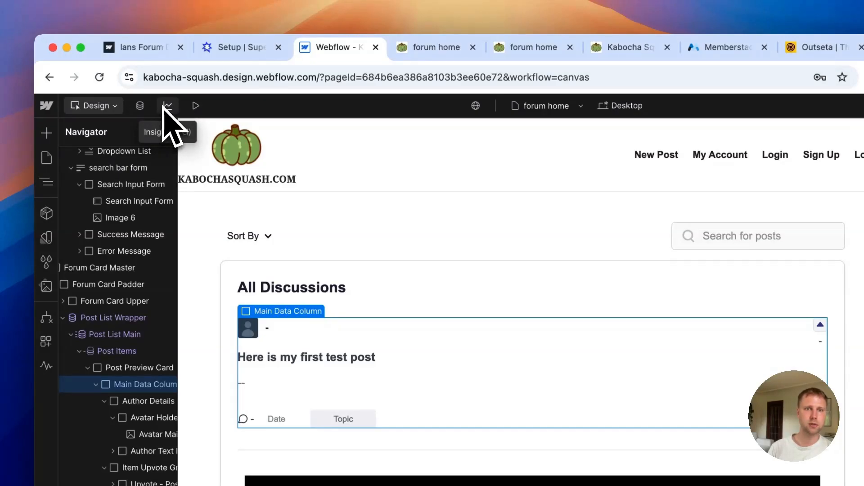
left_click(140, 106)
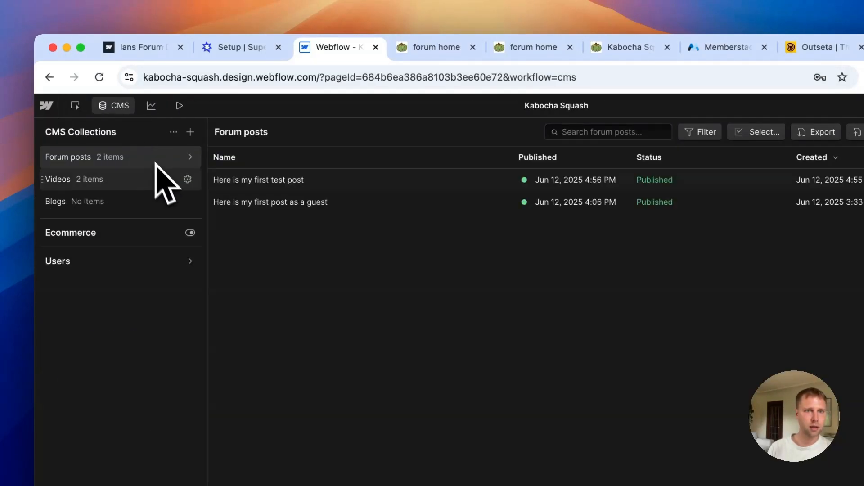
left_click(190, 132)
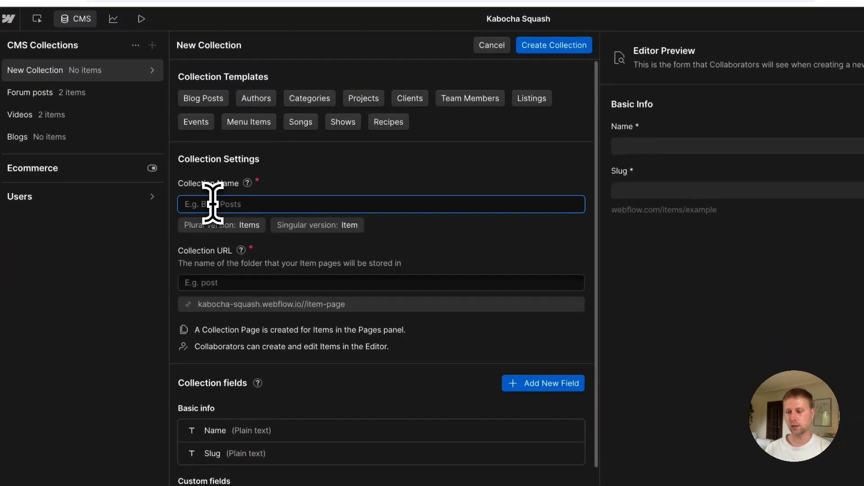
type("Topic")
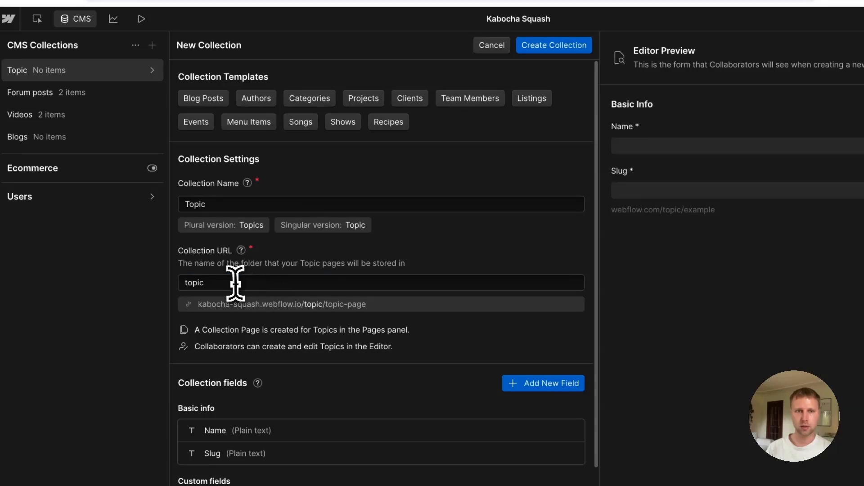
scroll(509, 264, "down", 3)
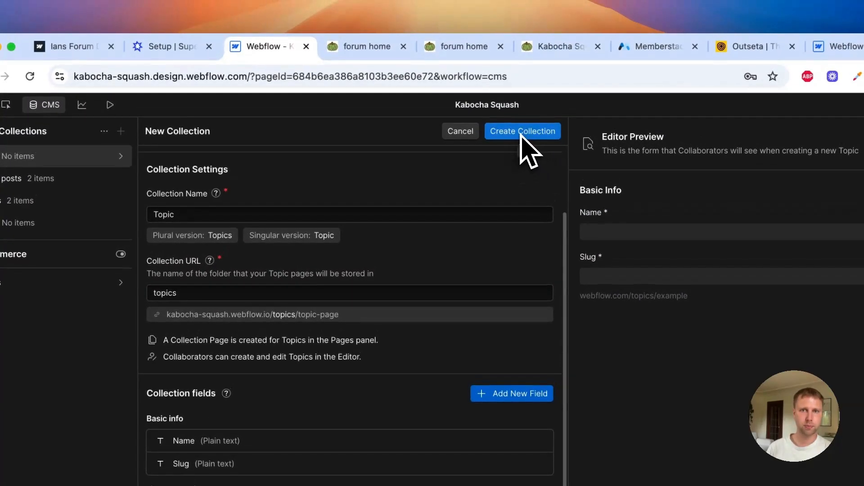
left_click(517, 130)
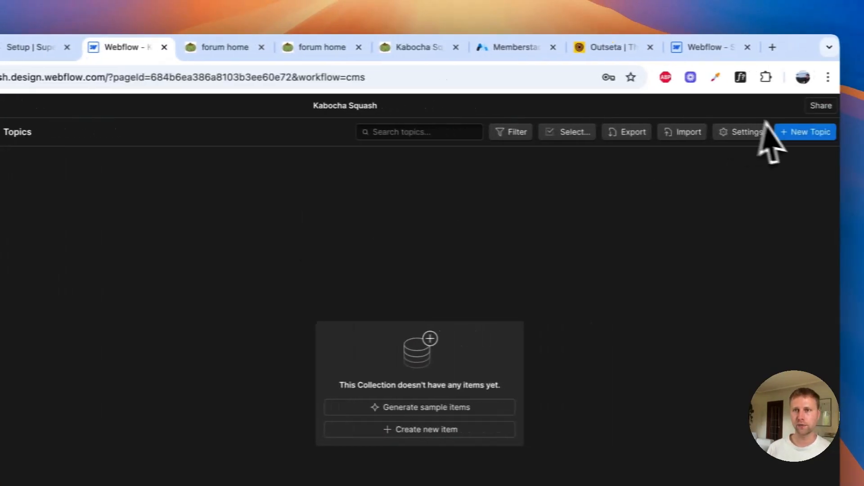
Add a topic named Recipe with the slug recipes, queue it to publish, and return to the Topics list
left_click(806, 131)
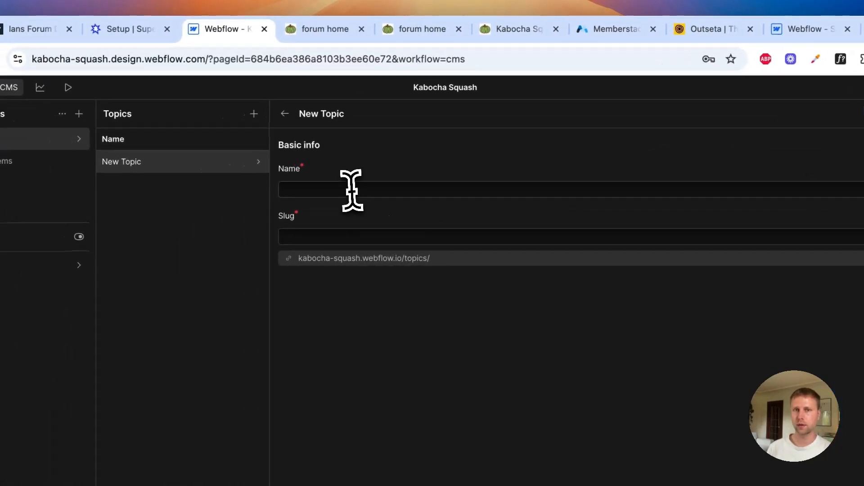
left_click(352, 190)
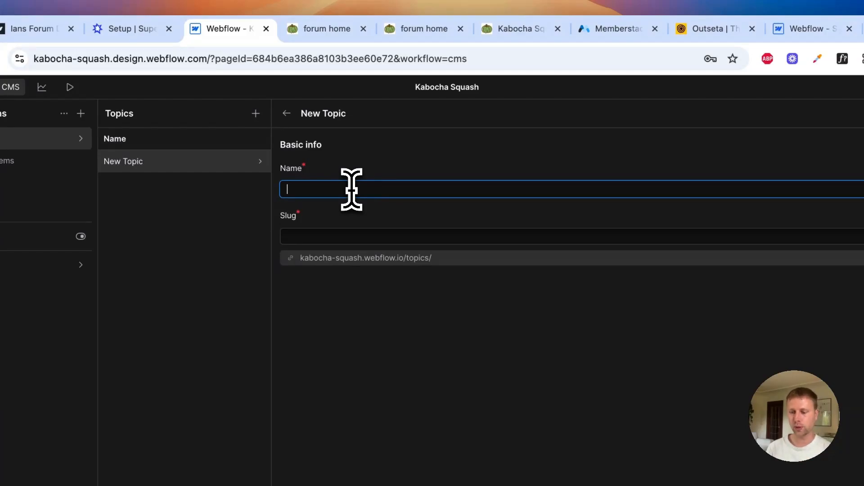
type("Recip")
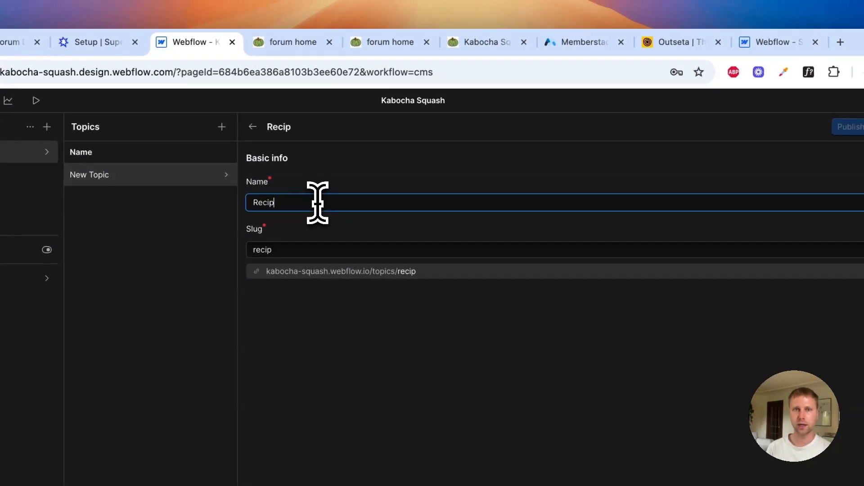
type("es")
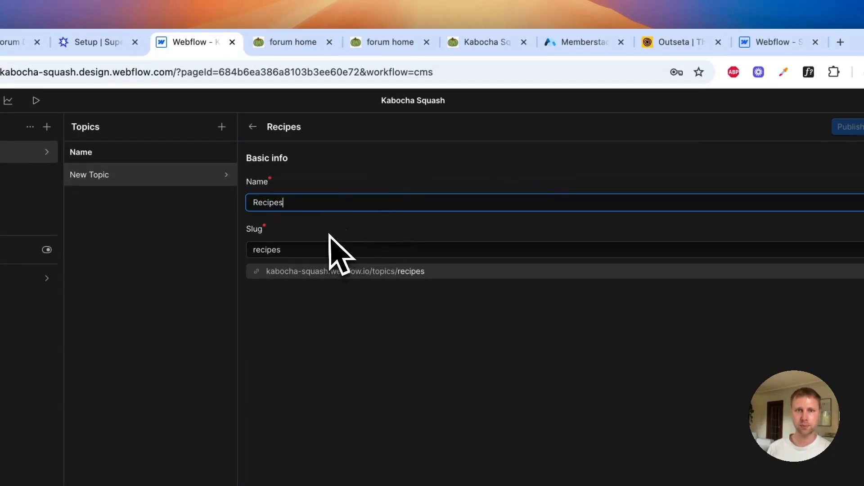
key("BackSpace")
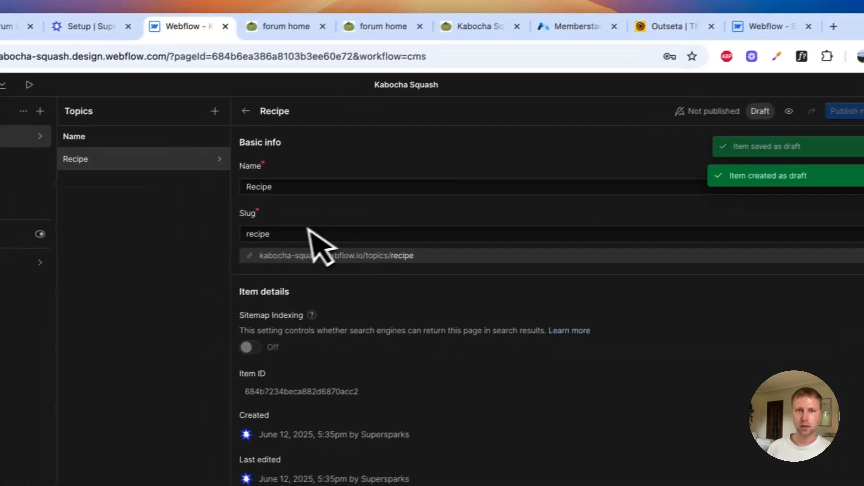
left_click(298, 250)
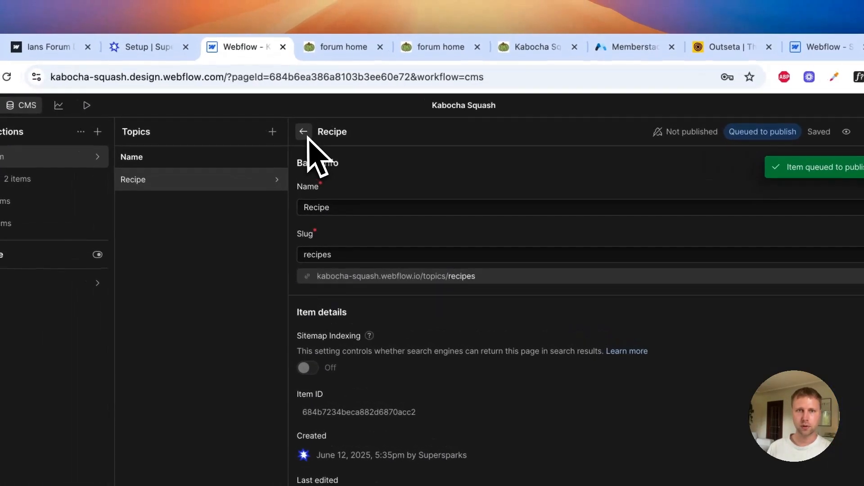
left_click(254, 109)
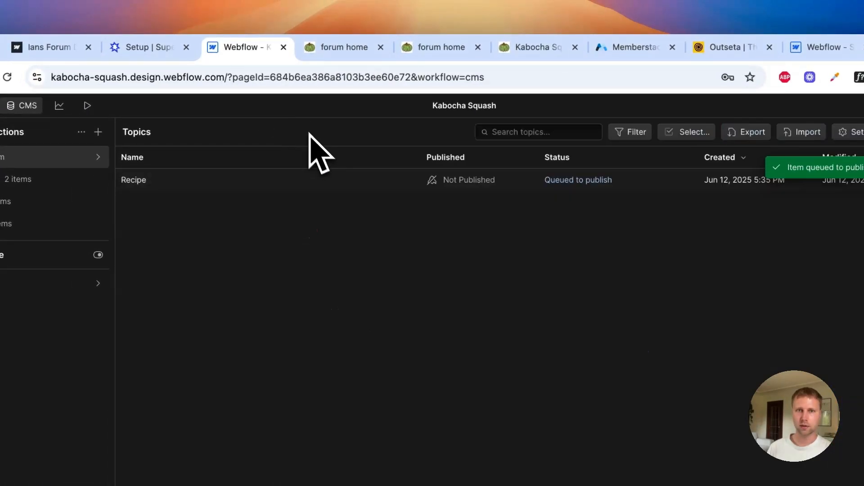
left_click(295, 185)
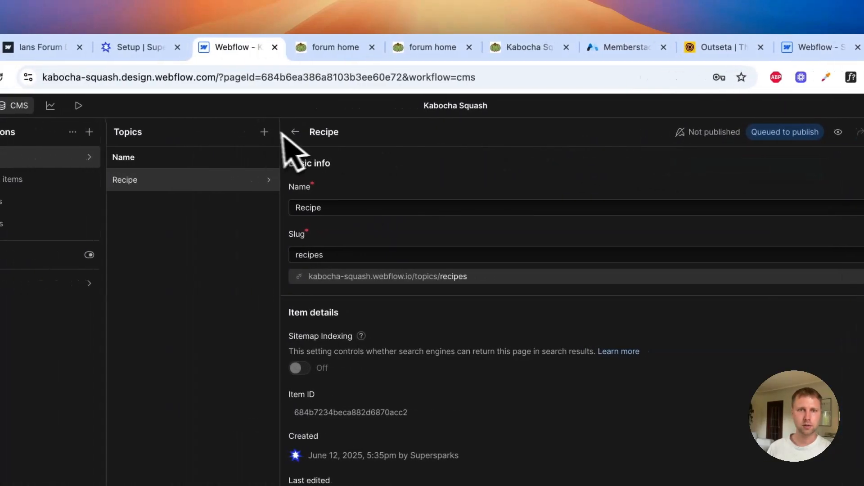
left_click(304, 132)
Add a second topic named Cooking Methods to the Topics collection and queue it to publish
left_click(853, 132)
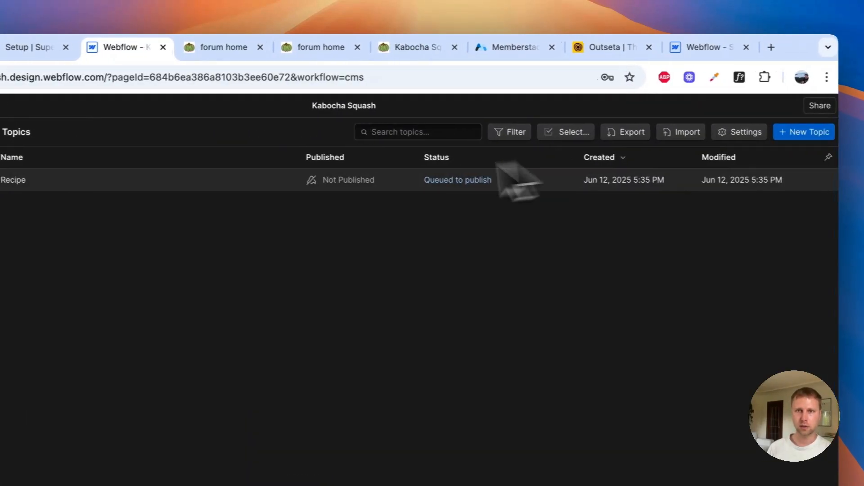
type("Cooking Methods")
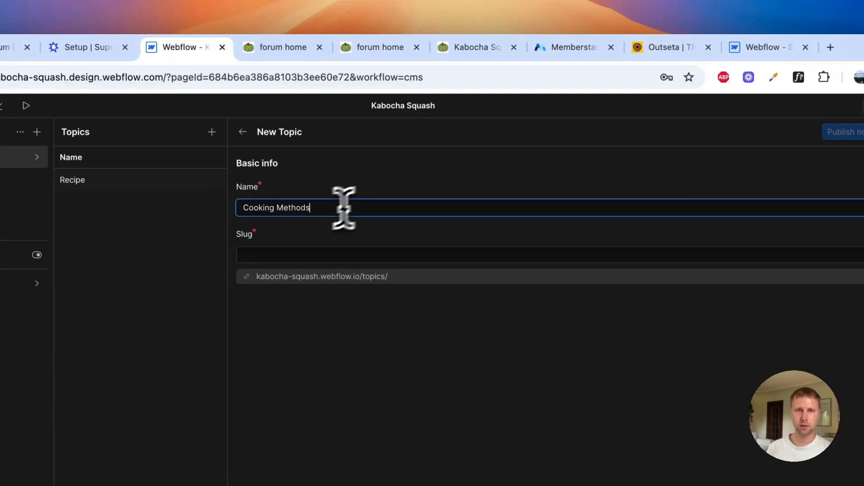
left_click(392, 188)
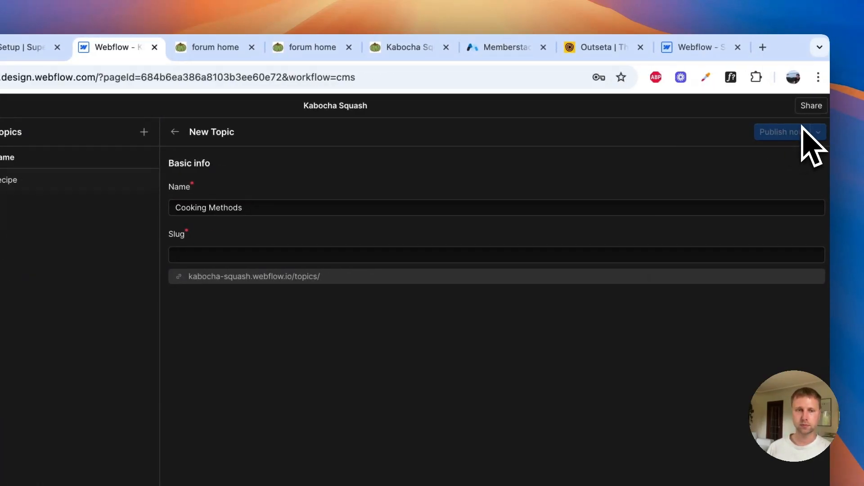
left_click(804, 132)
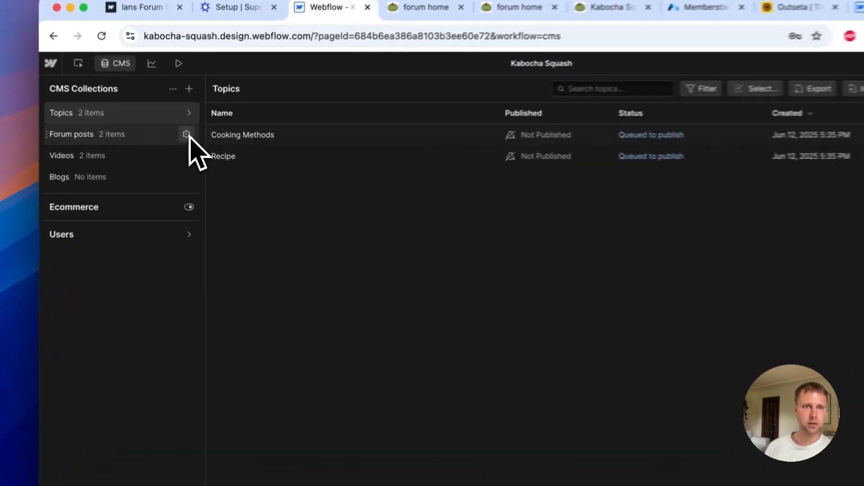
Add a reference field labelled Post Topics that points to the Topics collection to the Forum posts collection, and save the collection
left_click(186, 134)
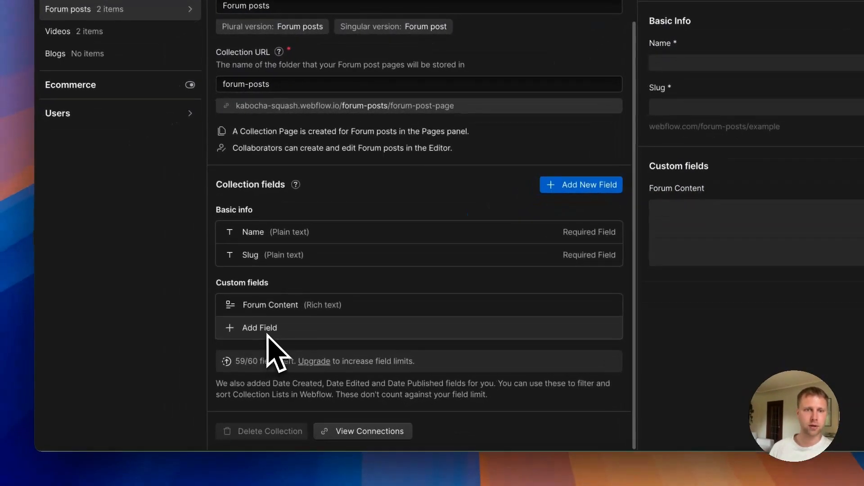
left_click(249, 337)
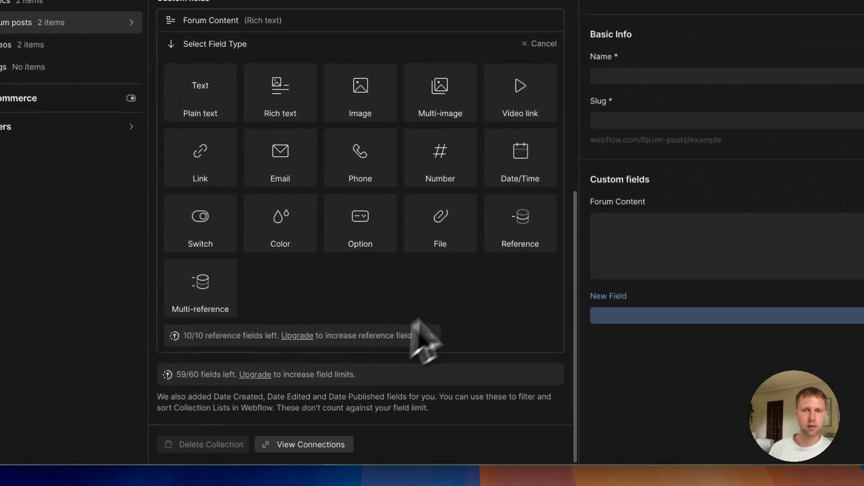
mouse_move(499, 267)
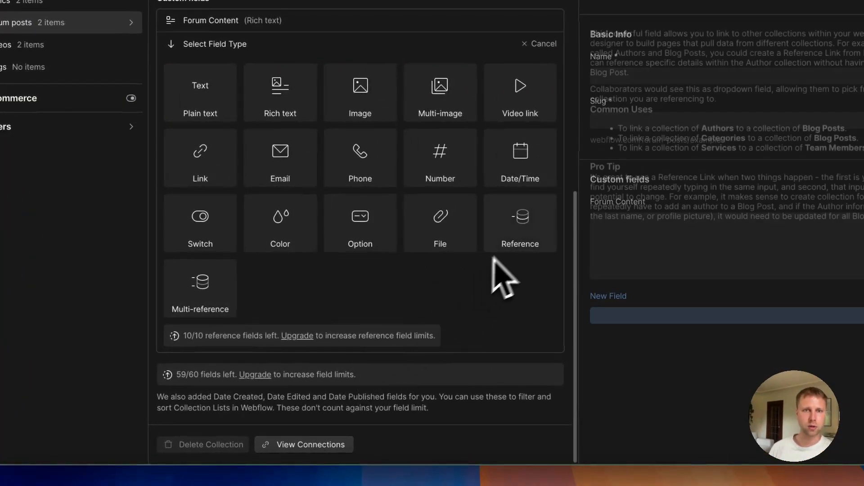
left_click(522, 220)
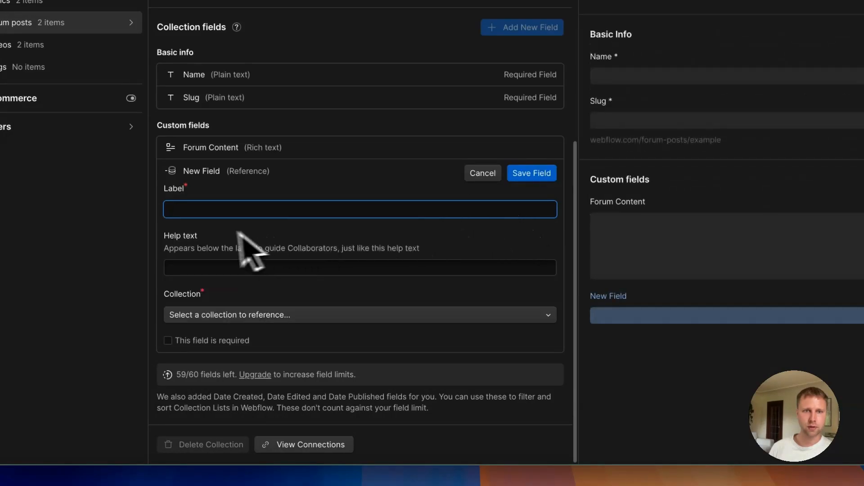
left_click(227, 315)
left_click(203, 352)
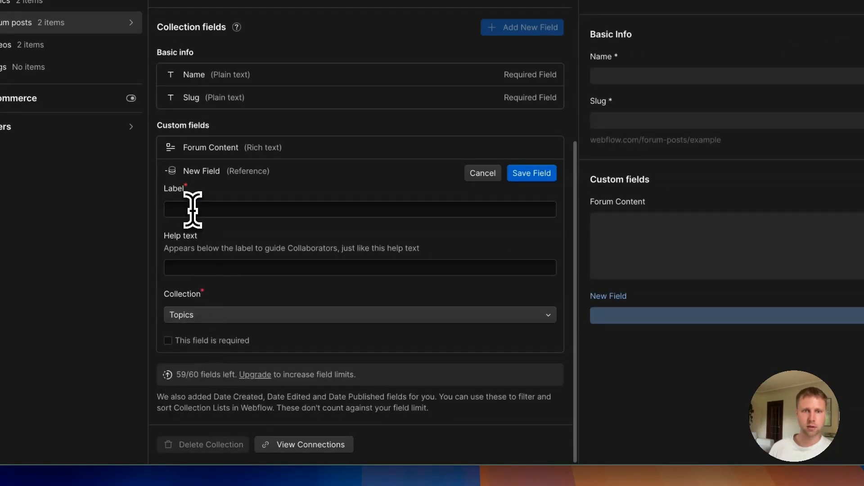
type("Post")
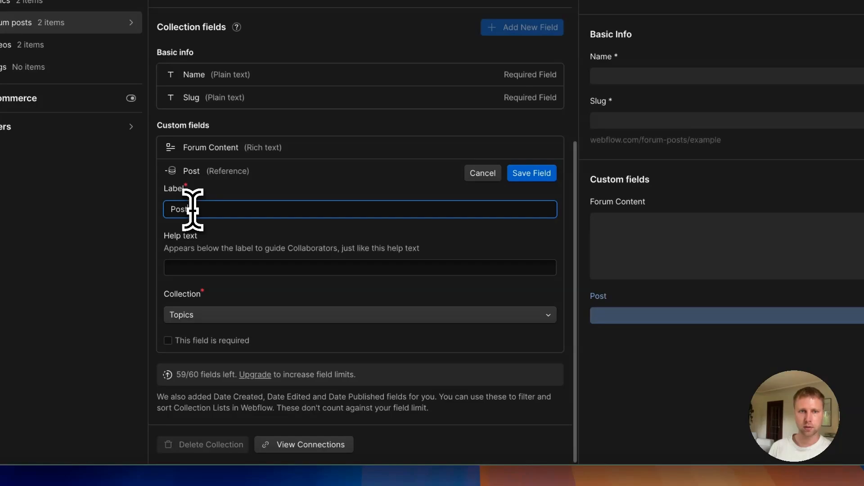
type(" Topics")
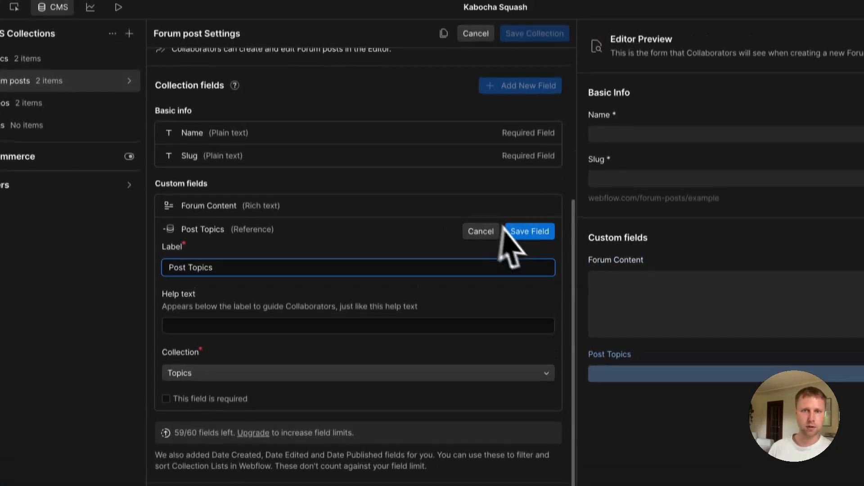
left_click(532, 173)
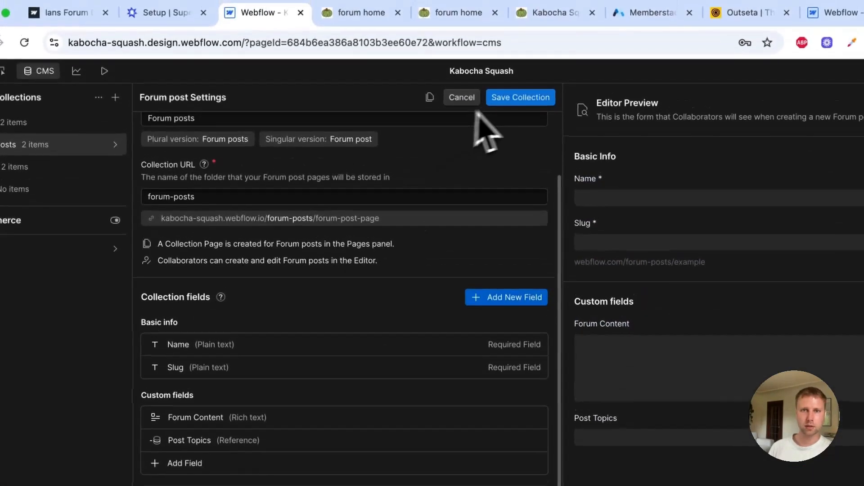
left_click(528, 43)
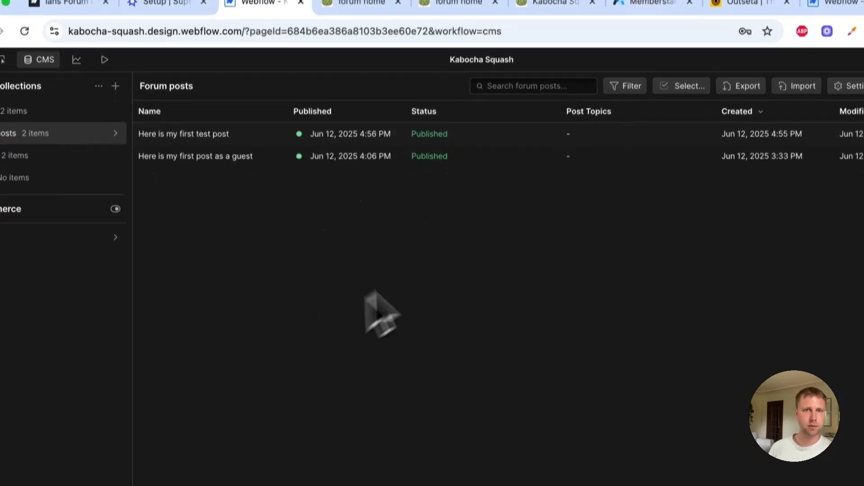
Switch to the Supersparks setup page and save Post Topics as the reference field for Category reference 1 in the Reference Field feature
left_click(155, 16)
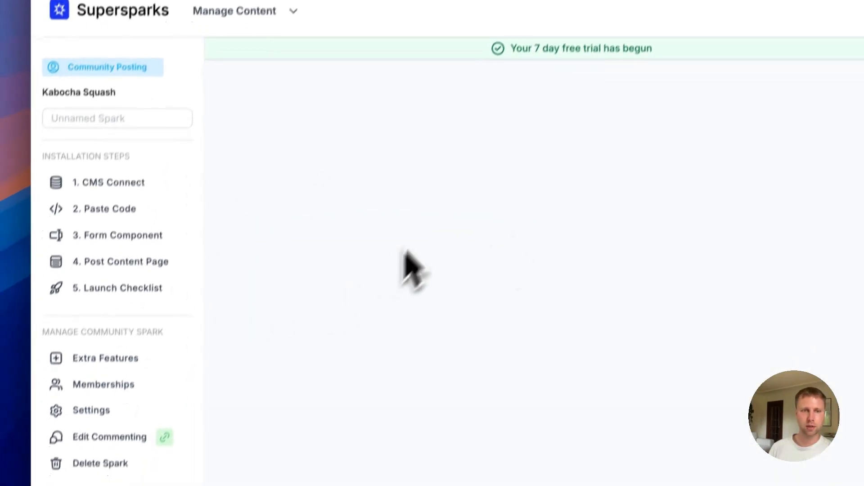
left_click(75, 360)
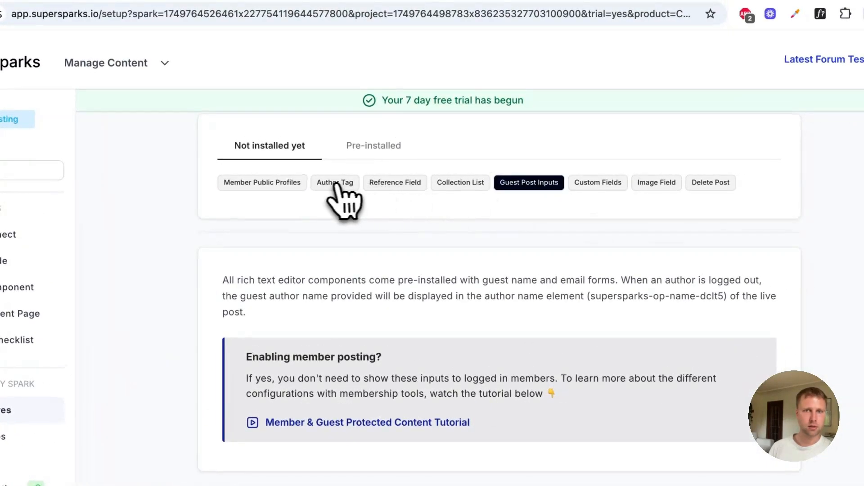
left_click(402, 184)
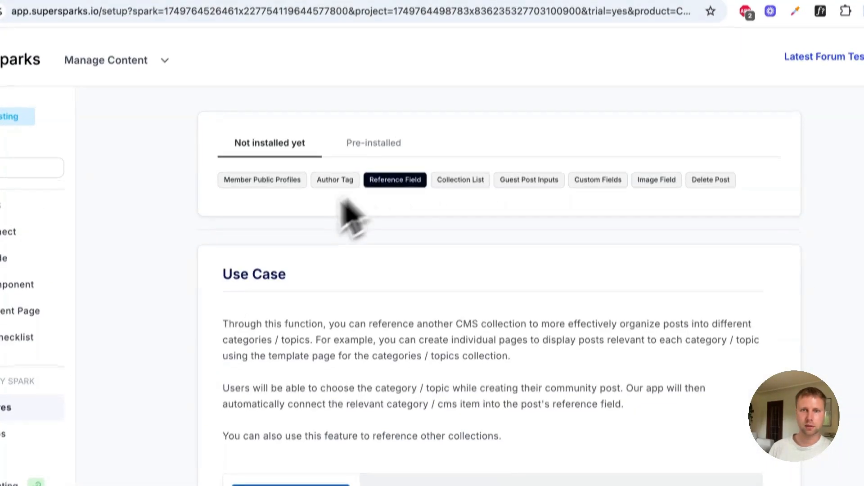
scroll(432, 333, "down", 10)
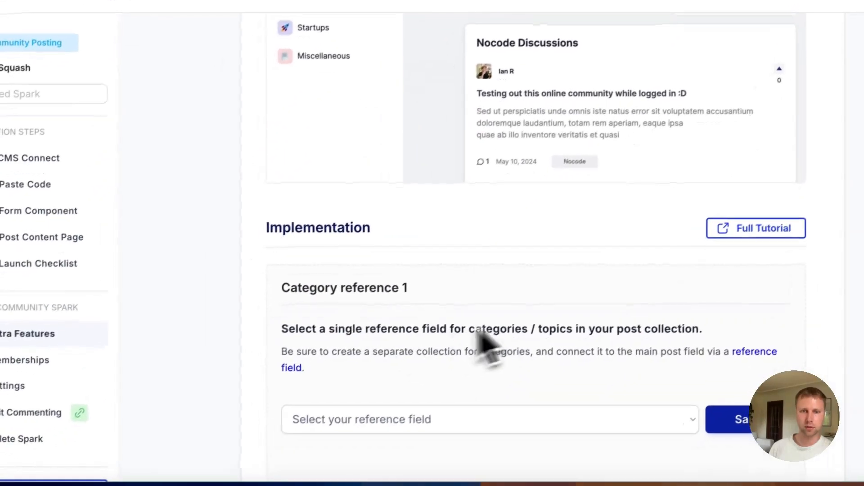
scroll(455, 365, "down", 3)
left_click(412, 279)
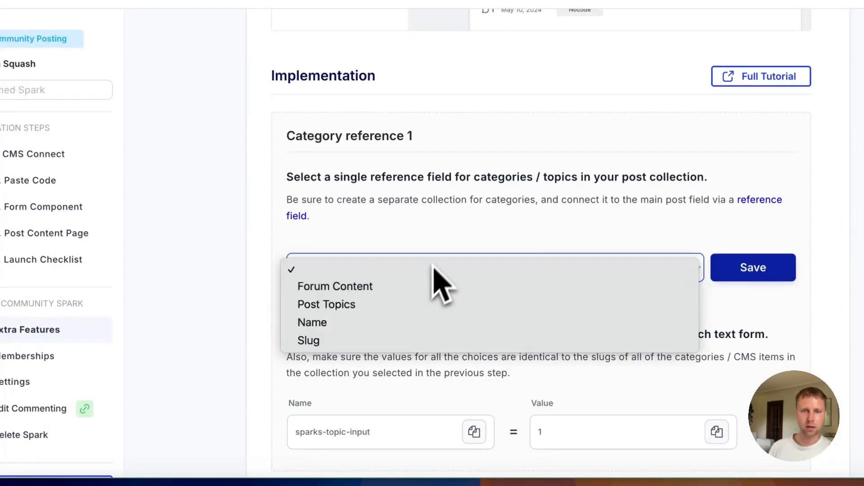
left_click(353, 305)
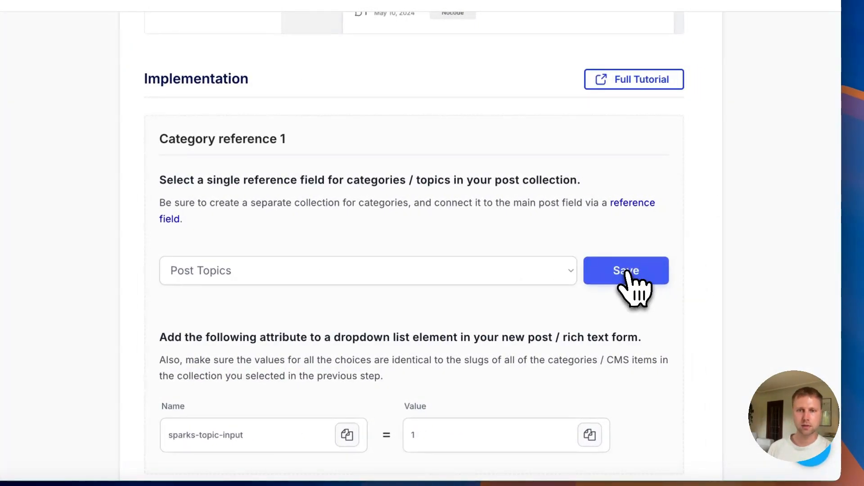
left_click(626, 272)
scroll(531, 297, "down", 3)
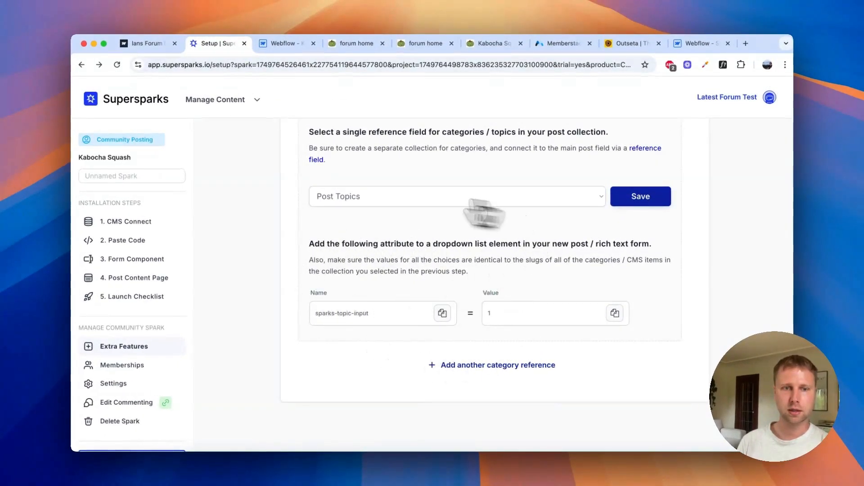
Switch back to the Webflow project and open the new posts page for design editing
left_click(280, 43)
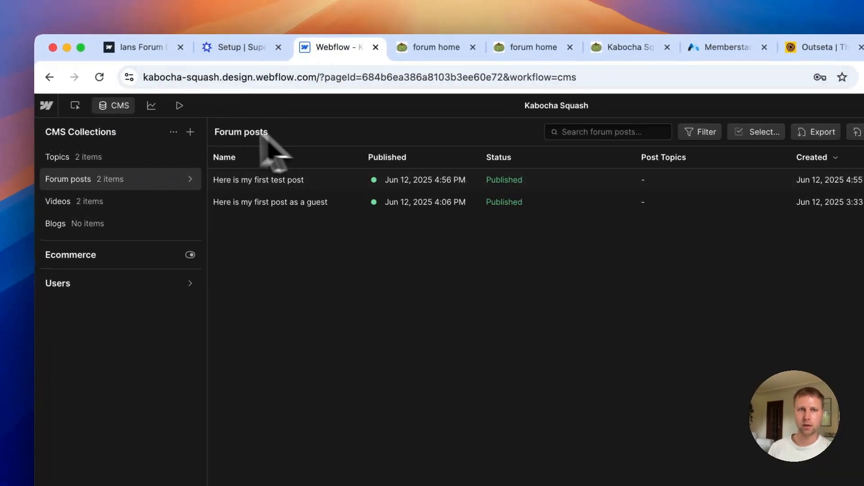
left_click(75, 105)
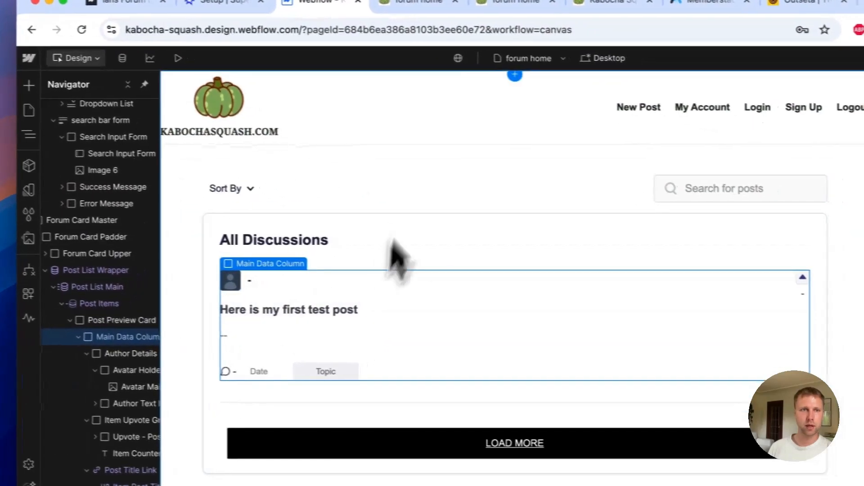
left_click(28, 112)
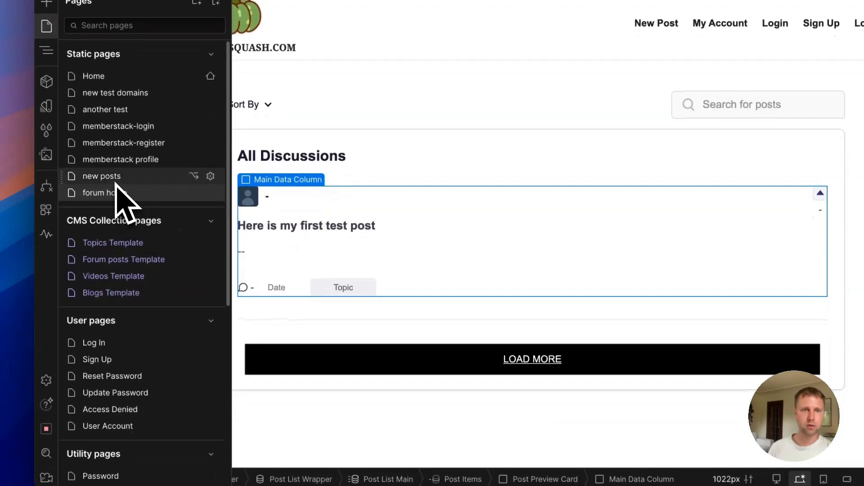
left_click(115, 258)
left_click(428, 252)
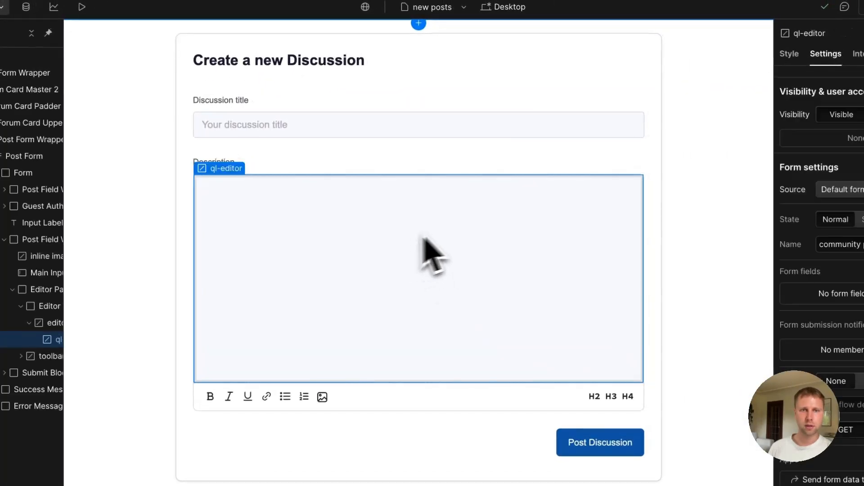
left_click(35, 121)
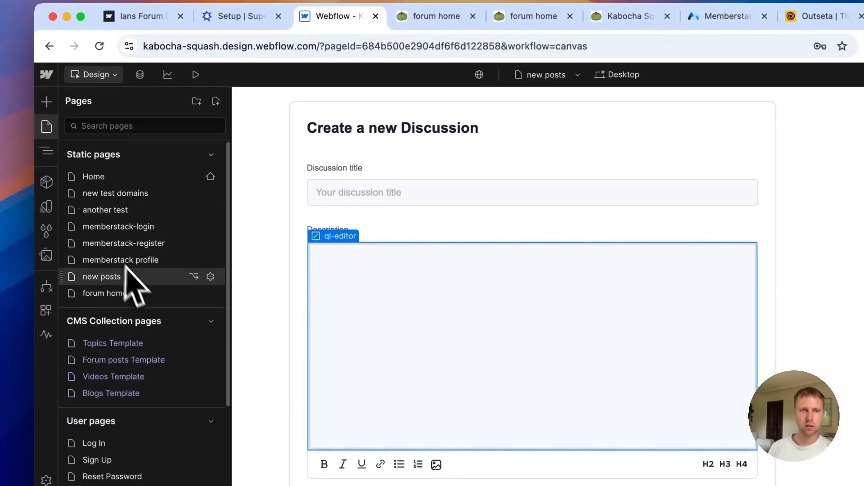
left_click(367, 252)
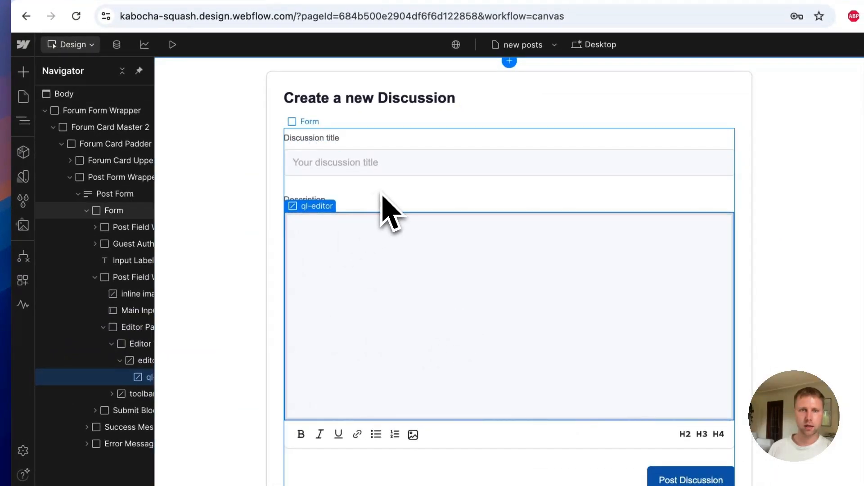
Add a Select element to the Create a new Discussion form, between the description editor and the Post Discussion button
left_click(401, 220)
left_click(44, 89)
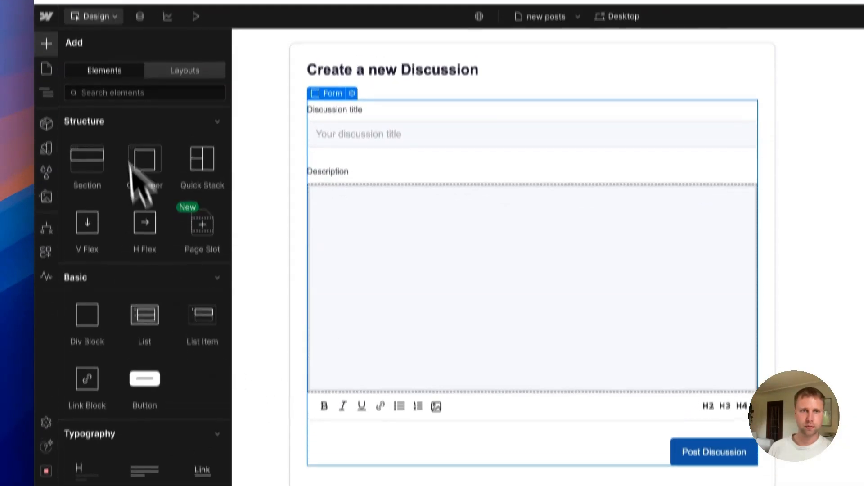
type("sele")
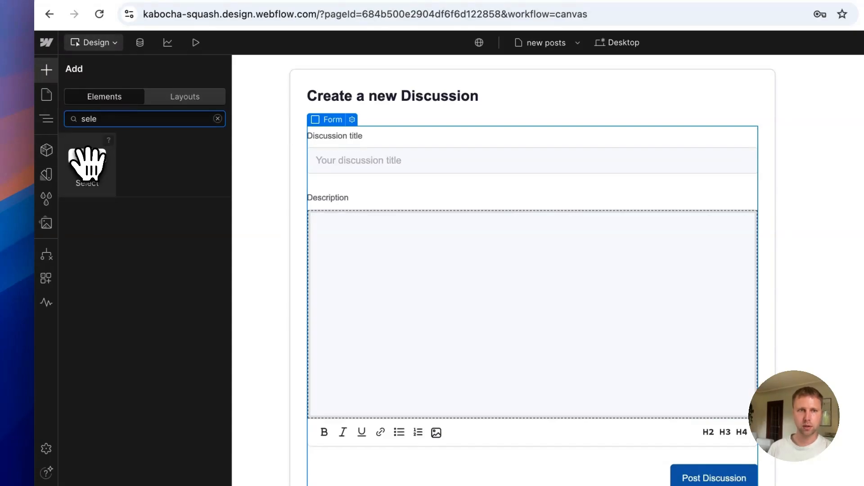
left_click_drag(88, 164, 356, 460)
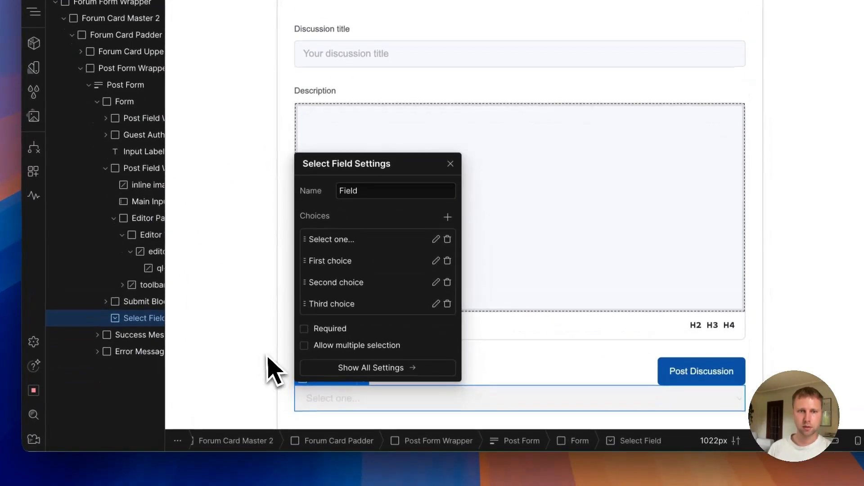
left_click_drag(135, 324, 127, 300)
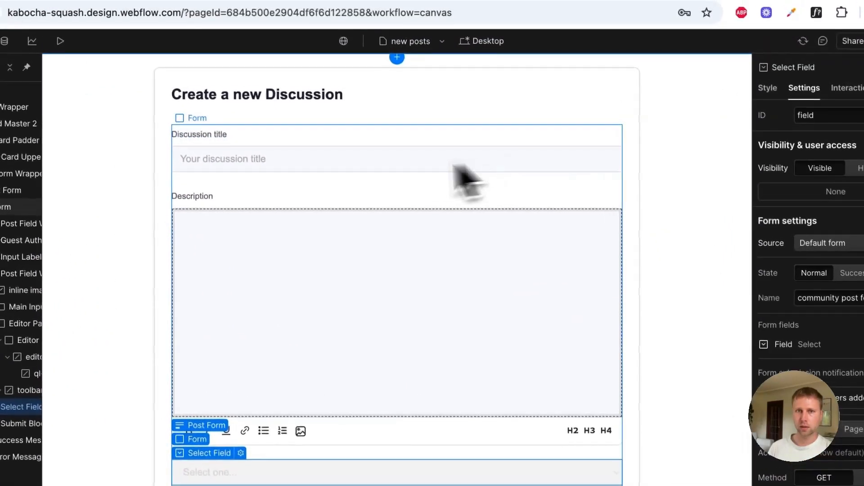
Give the new select field the Main Input class used by the discussion title input
left_click(490, 53)
left_click(303, 390)
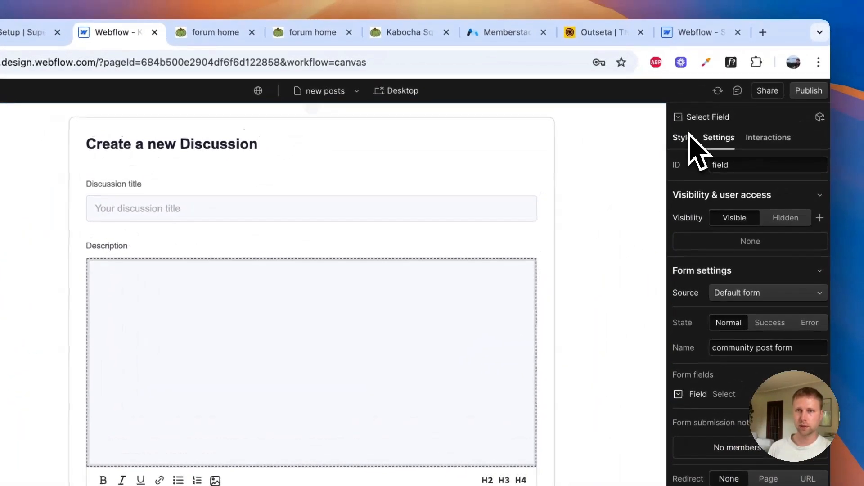
left_click(783, 4)
left_click(417, 75)
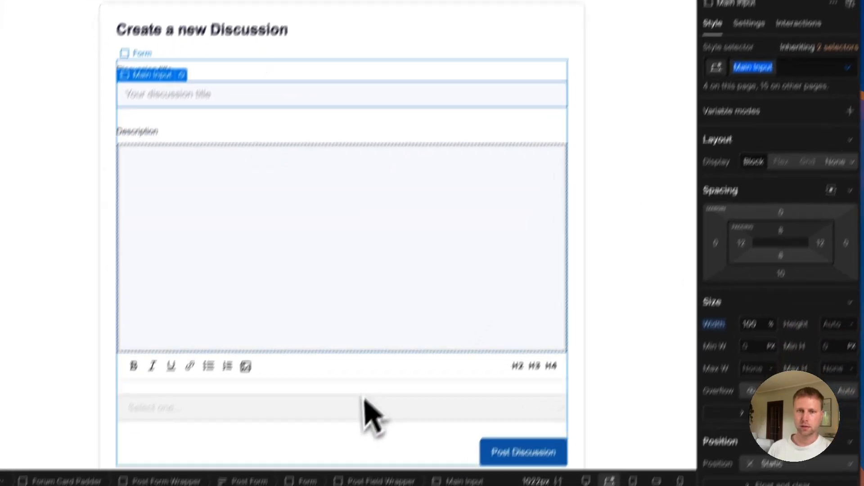
left_click(342, 465)
left_click(787, 39)
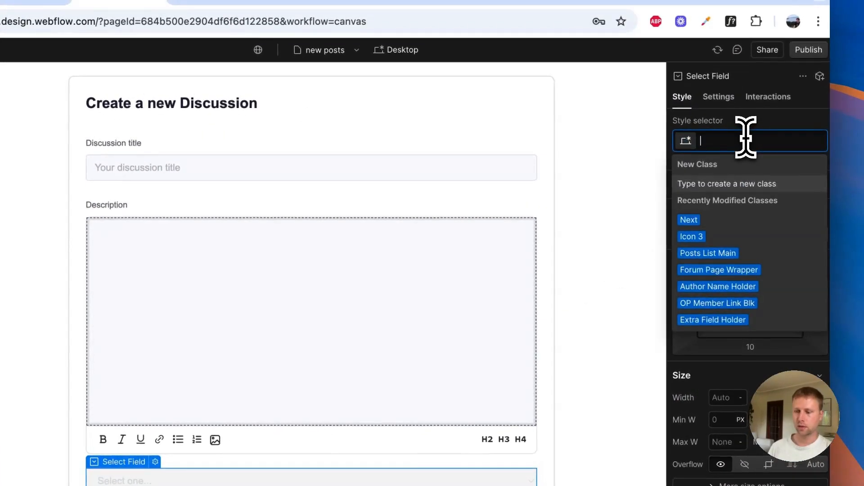
type("Main Input")
left_click(700, 183)
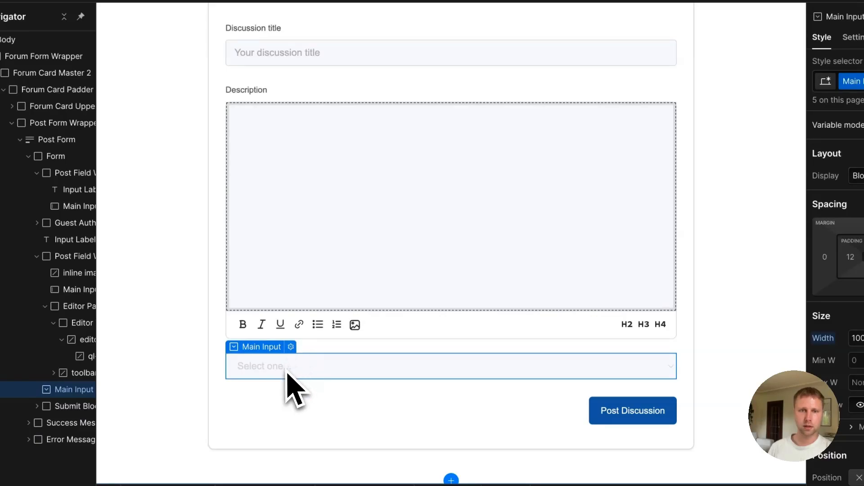
Copy the topic dropdown attribute from Supersparks and add it to the Webflow select field as custom attribute sparks-topic-input with value 1
left_click(257, 47)
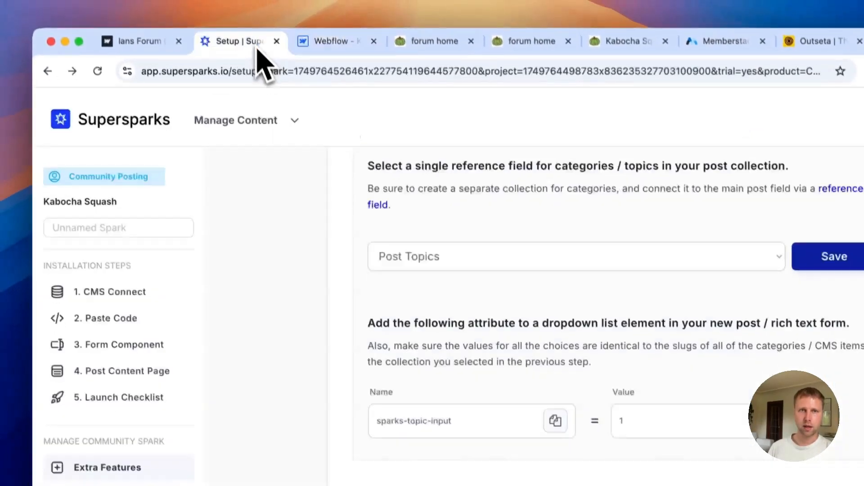
left_click(555, 421)
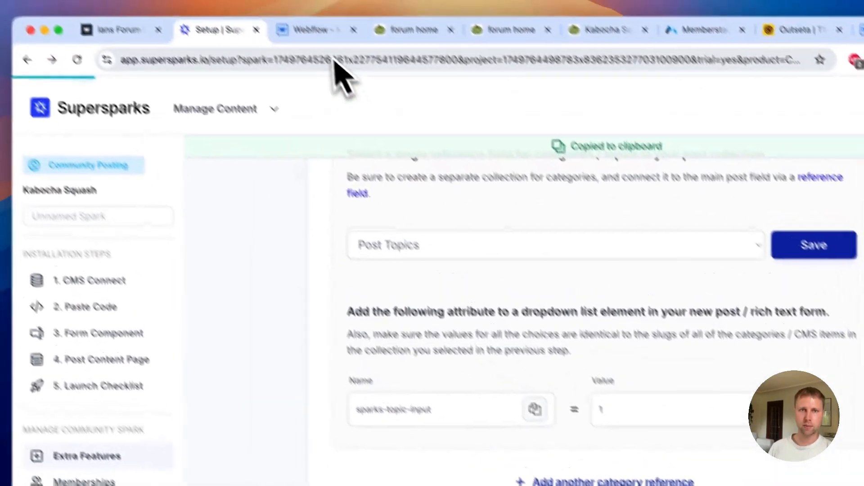
left_click(335, 45)
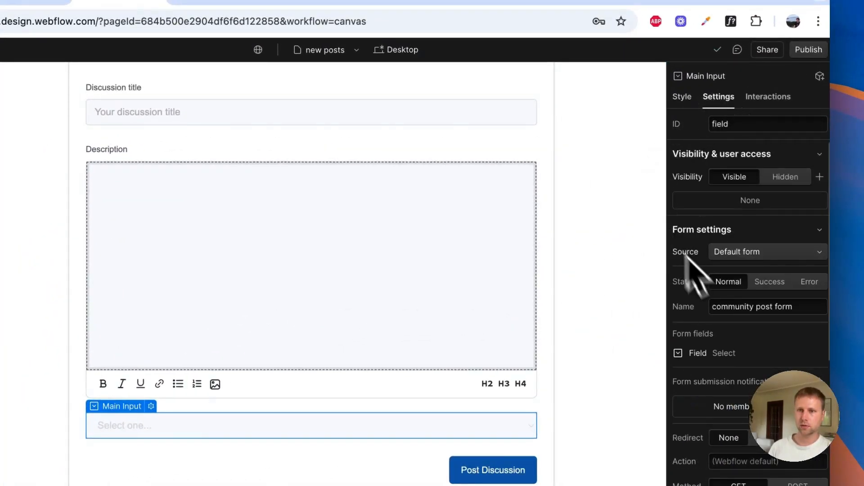
scroll(738, 333, "down", 5)
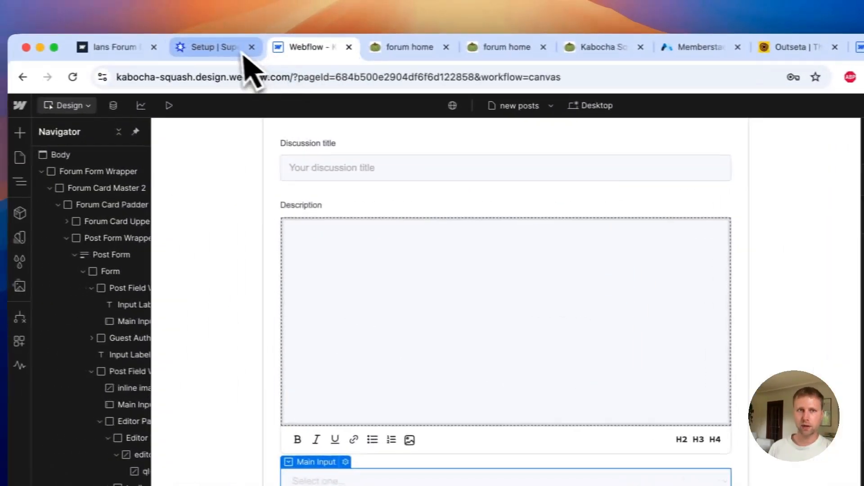
left_click(238, 58)
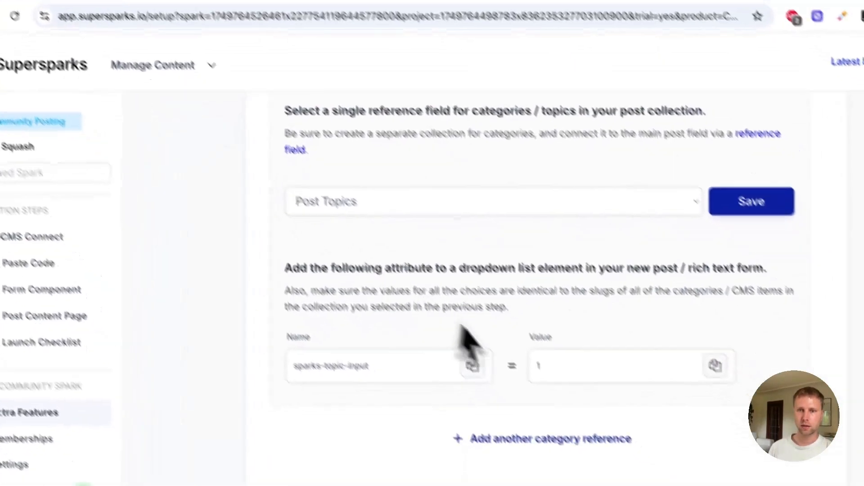
left_click(252, 34)
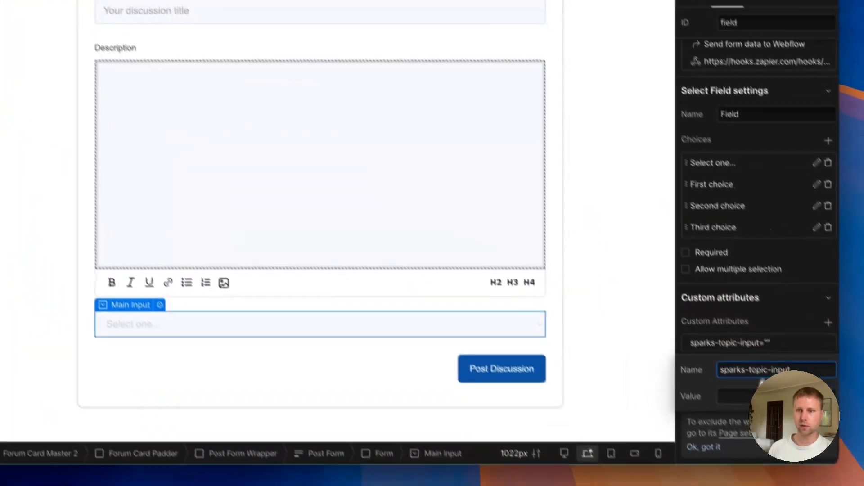
left_click(737, 397)
type("1")
key("Return")
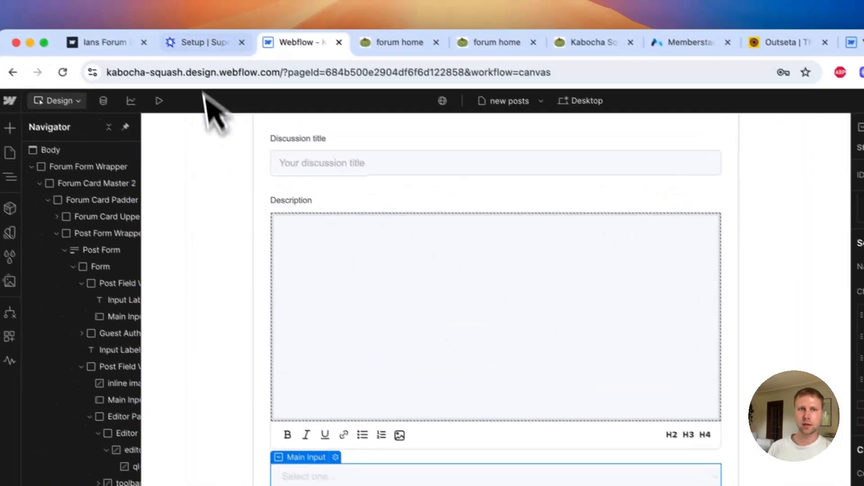
Recheck the Post Topics reference setup in Supersparks and delete the First, Second and Third choice options from the select field in Webflow
left_click(212, 43)
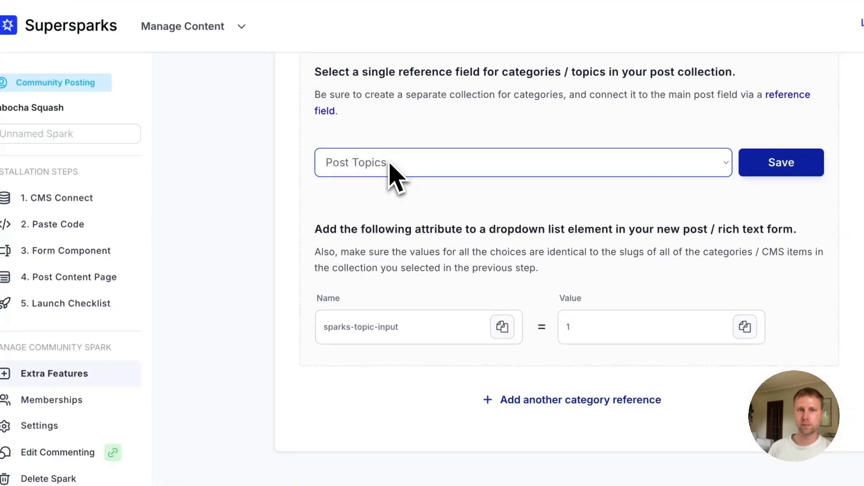
left_click(390, 165)
left_click(279, 185)
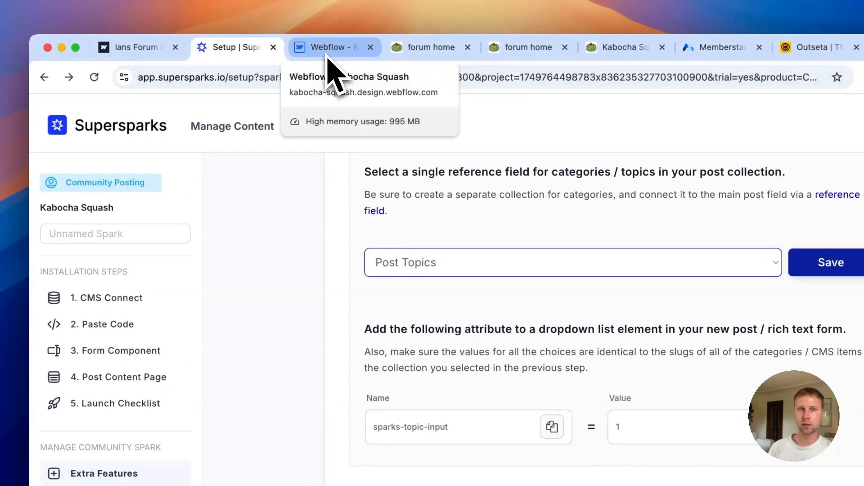
left_click(329, 64)
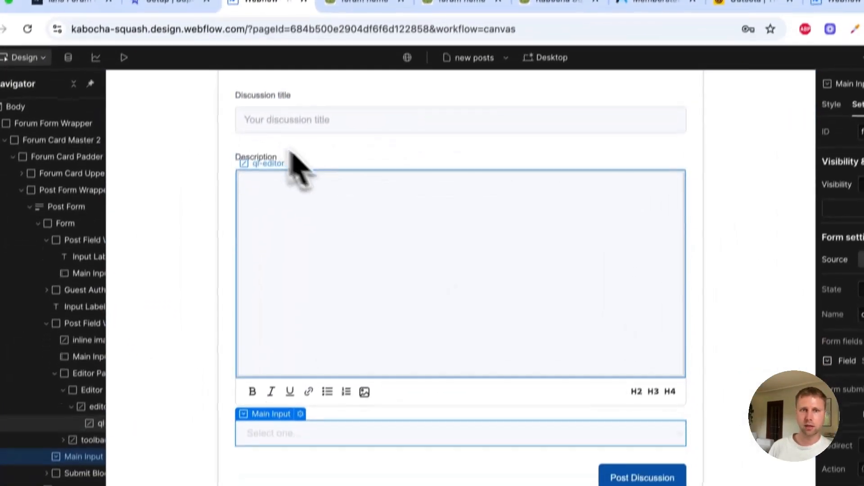
left_click(302, 381)
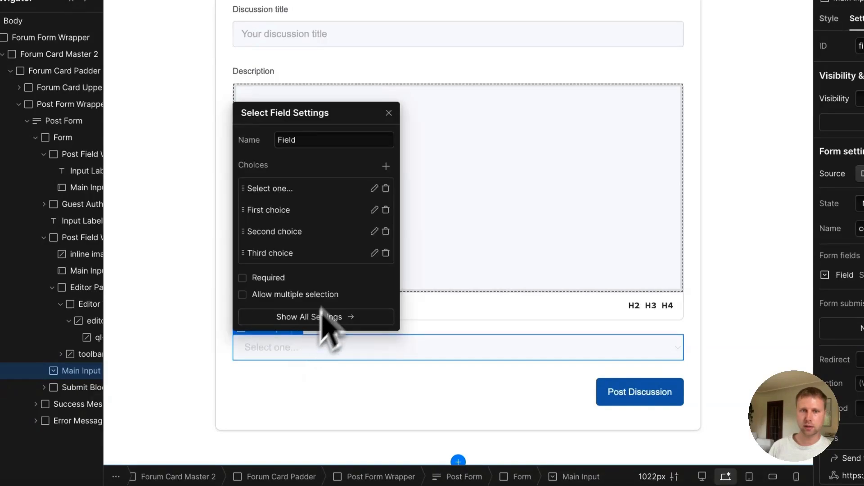
left_click(385, 254)
left_click(385, 253)
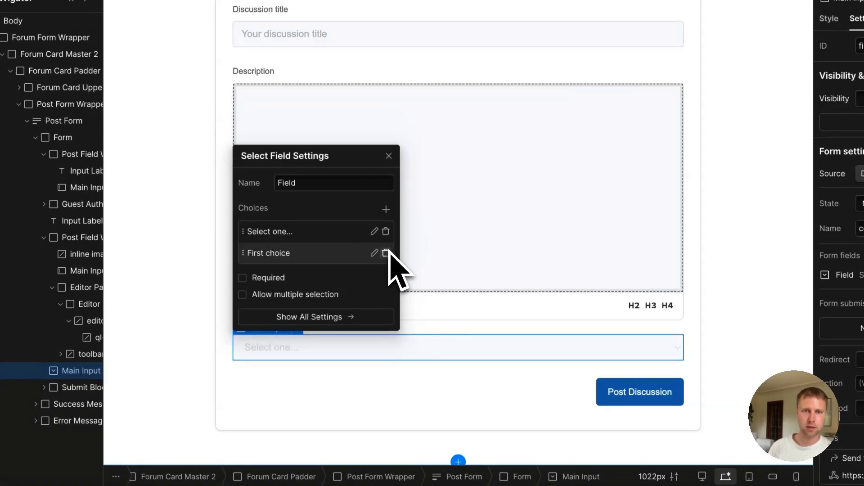
left_click(386, 254)
Add a Recipes choice to the select field, using the slug of the Recipe item in the Topics collection as its value
left_click(386, 232)
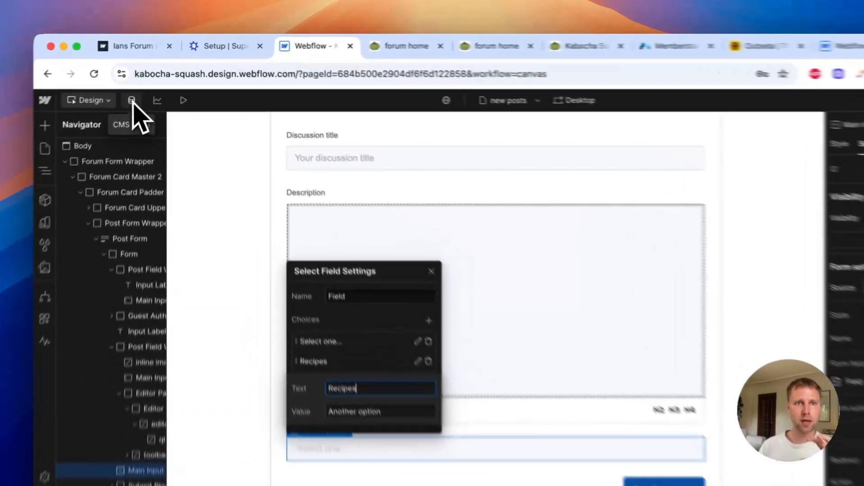
left_click(147, 86)
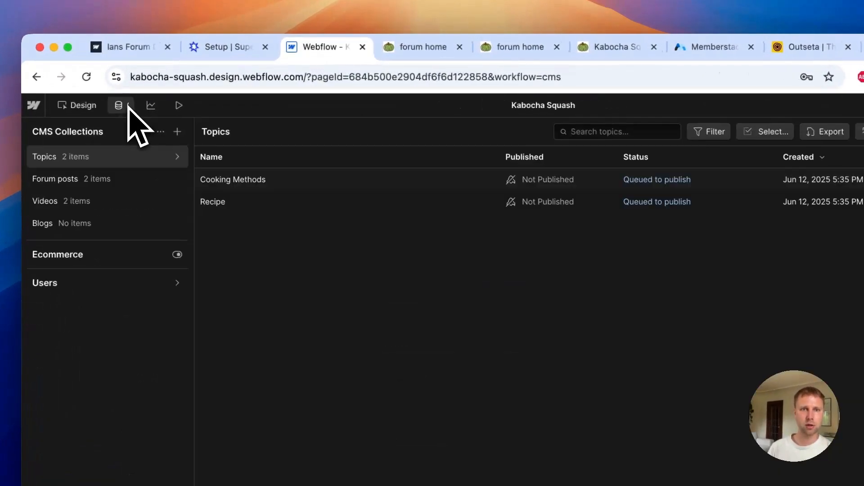
left_click(213, 205)
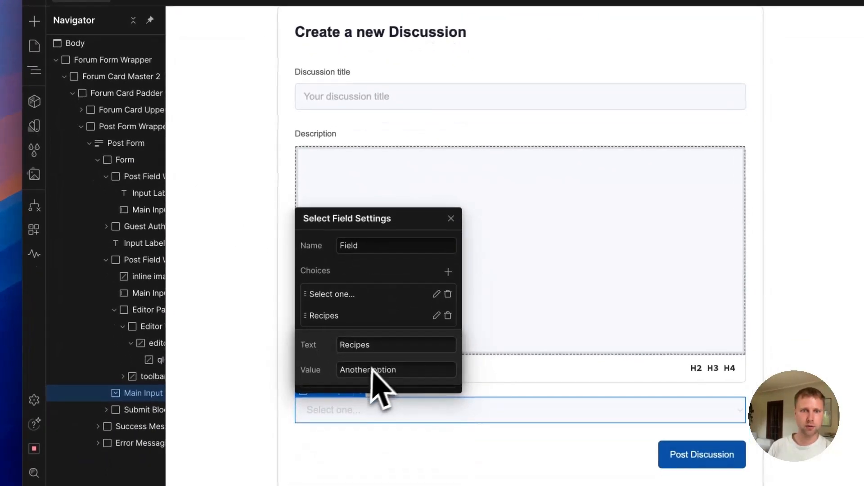
left_click_drag(351, 448, 374, 448)
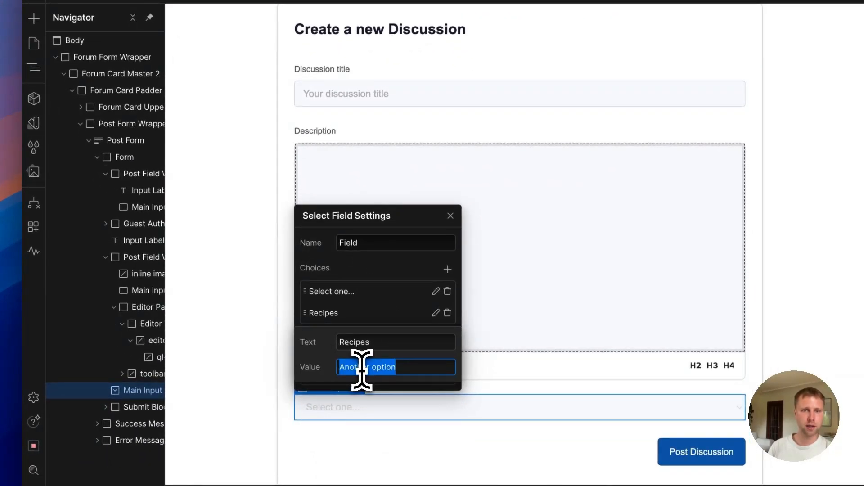
key("Return")
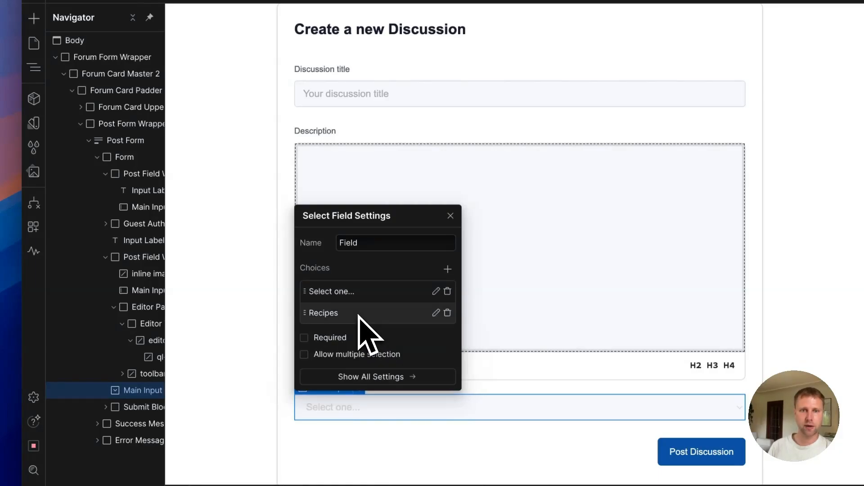
Add a Cooking Methods choice to the select field with the matching topic slug cooking-methods as its value
left_click(447, 269)
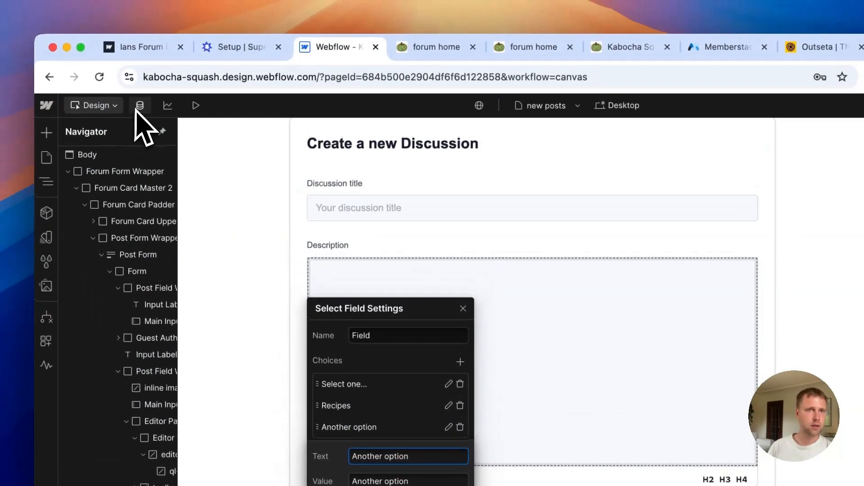
left_click(139, 106)
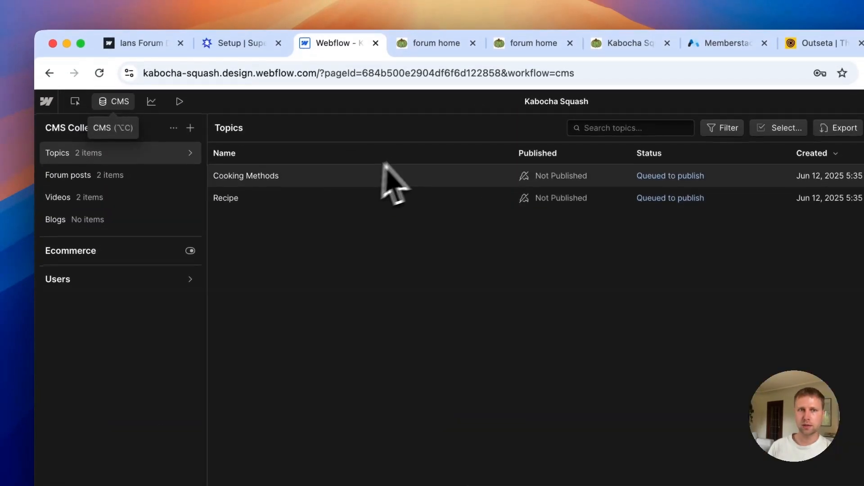
left_click(309, 176)
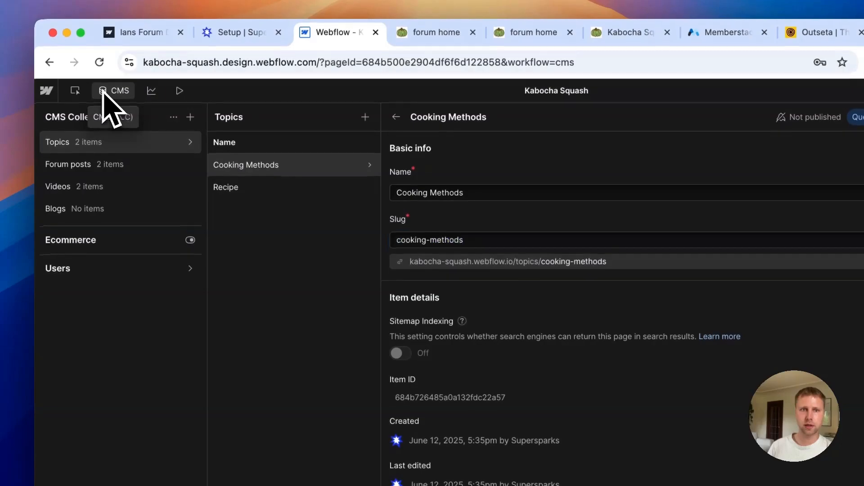
left_click(114, 101)
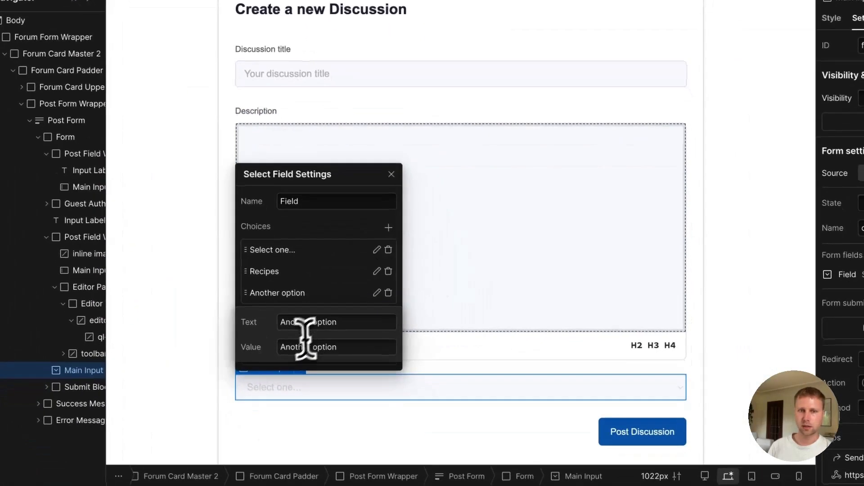
double_click(294, 347)
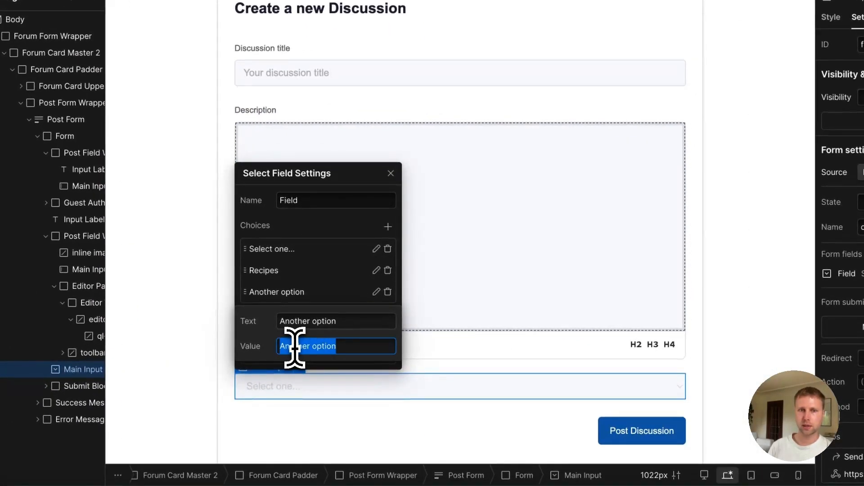
key("ctrl+a")
key("BackSpace")
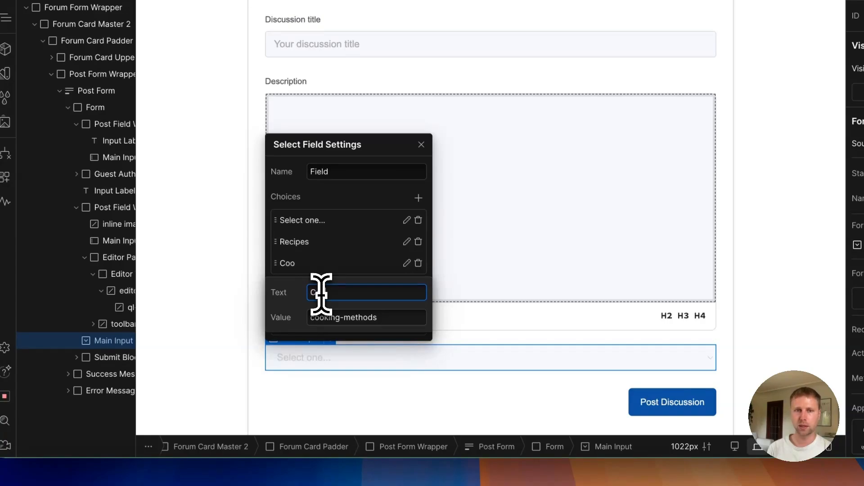
type("Cooking Methods")
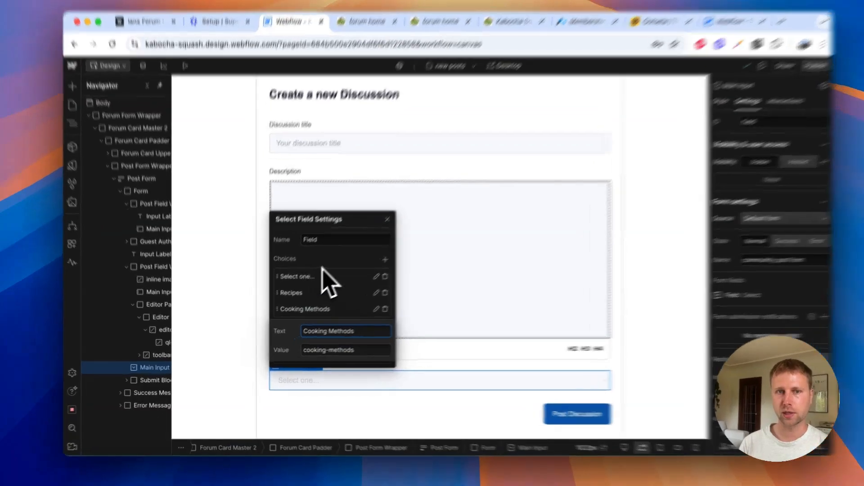
left_click(315, 270)
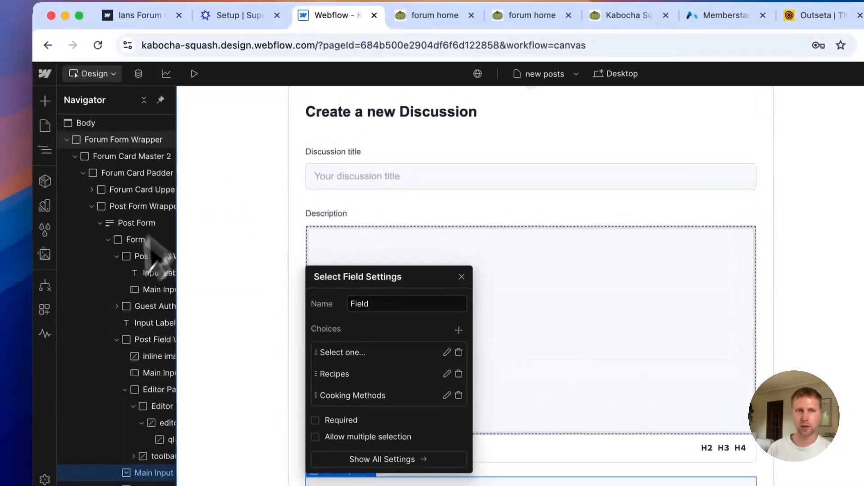
Review the Topics collection and publish the site to the kabocha-squash.webflow.io staging domain
left_click(143, 82)
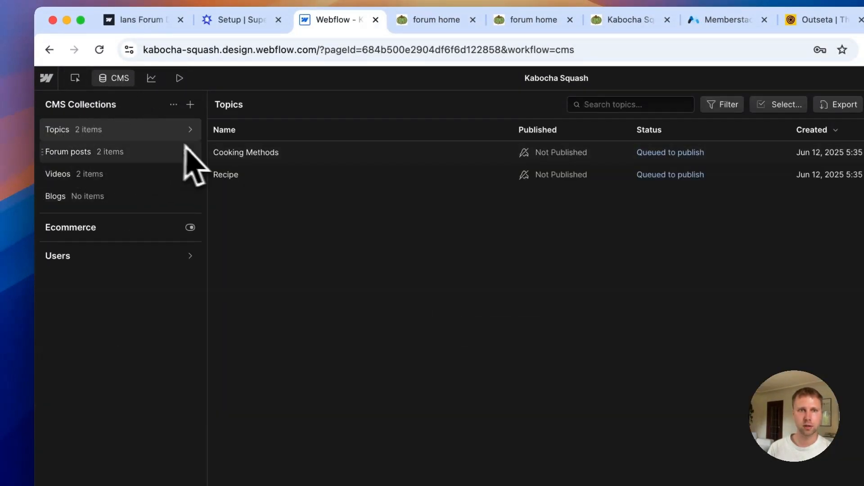
left_click(112, 83)
left_click(220, 310)
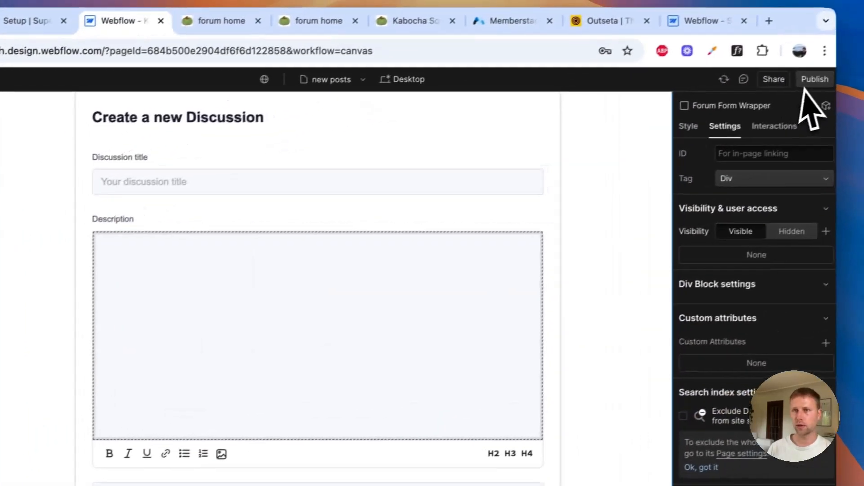
left_click(806, 82)
left_click(764, 333)
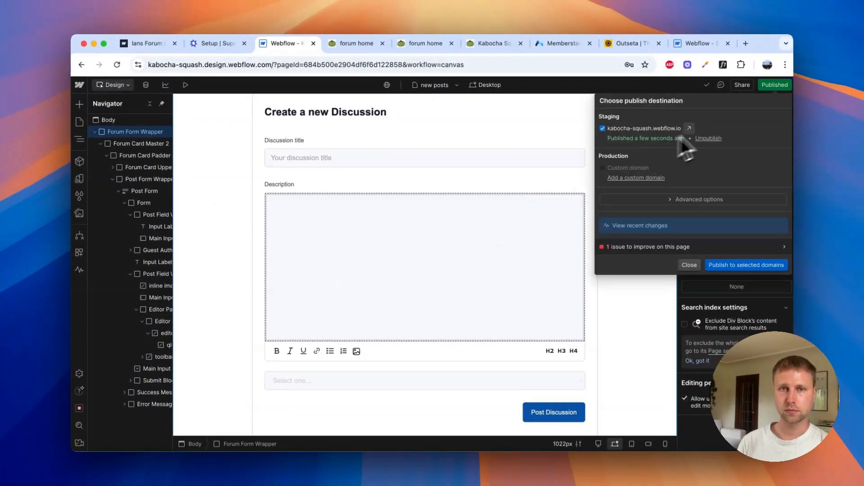
On the published site, post a discussion titled "Here is a new cooking method post" with description "Here is my latest cooking method" and topic Cooking Methods
left_click(687, 130)
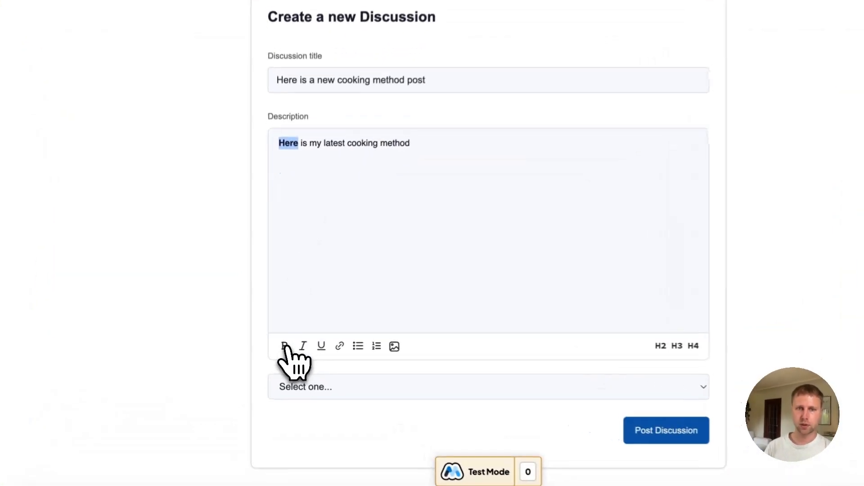
left_click(349, 377)
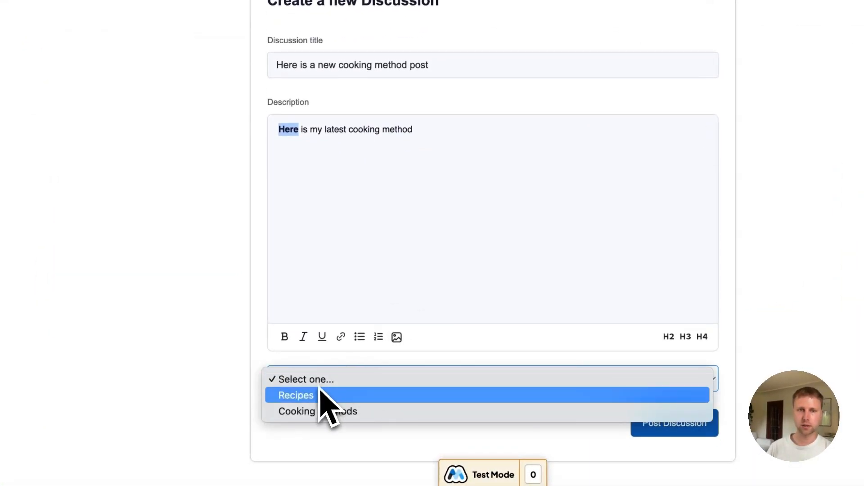
left_click(350, 412)
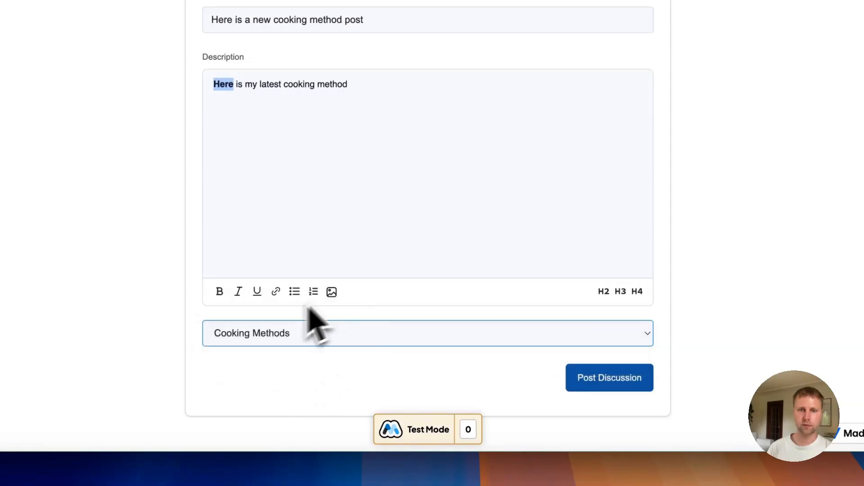
left_click(595, 380)
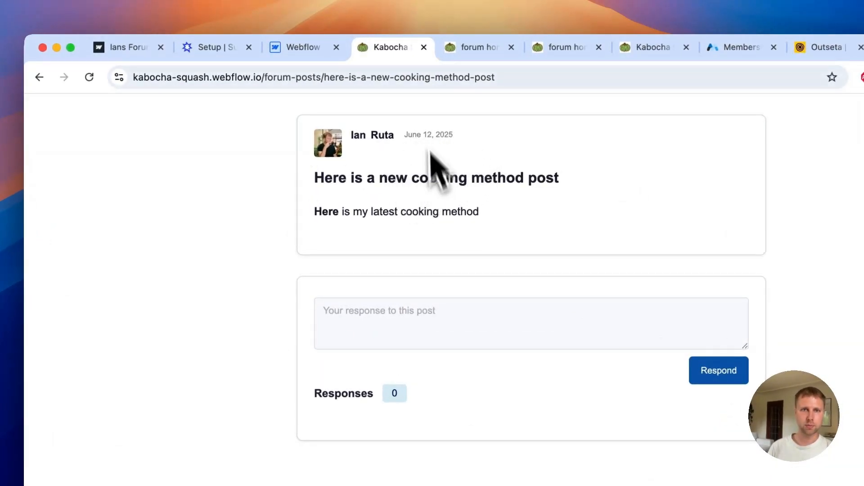
Return to the Webflow project and check the new post's topic in the Forum posts collection
left_click(306, 53)
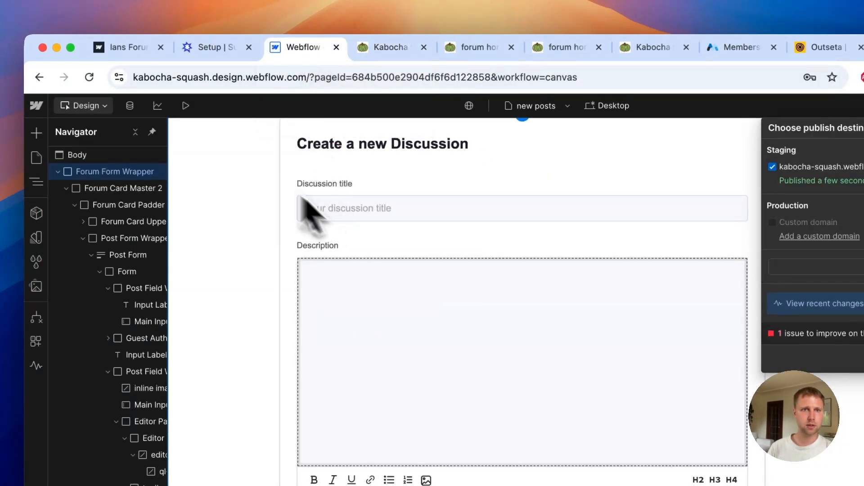
left_click(132, 107)
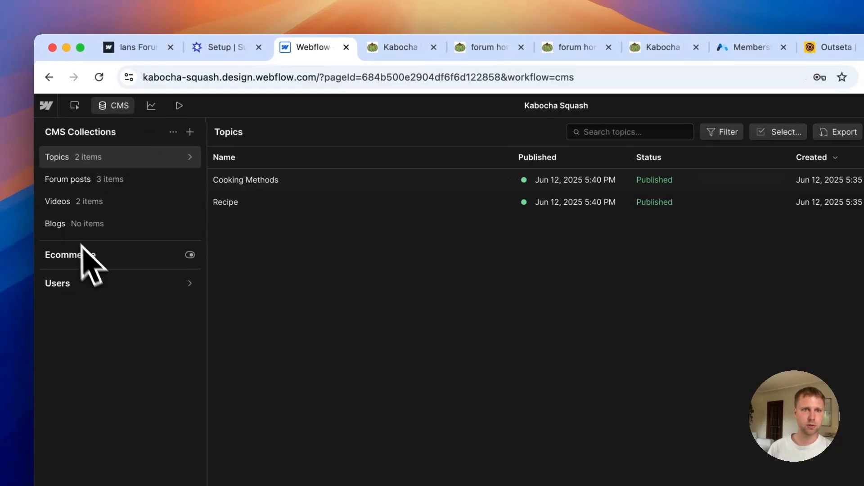
left_click(97, 184)
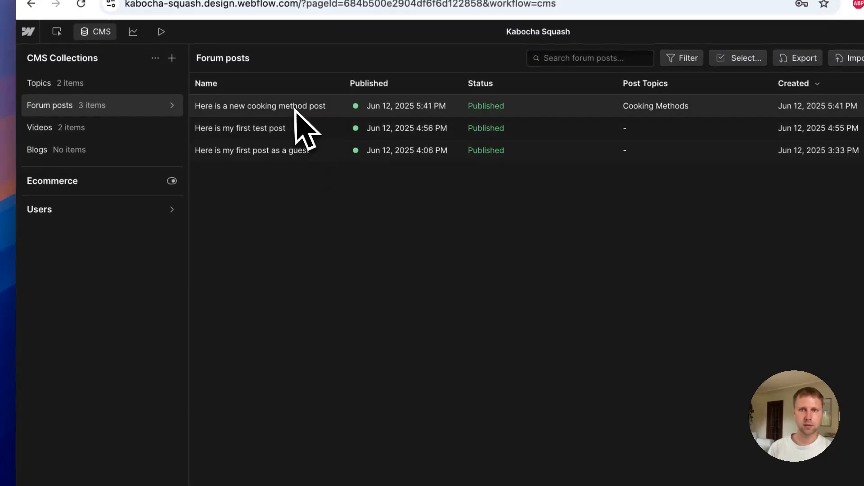
Open the "Here is a new cooking method post" item and inspect its Post Topics field and the available topic choices
left_click(314, 180)
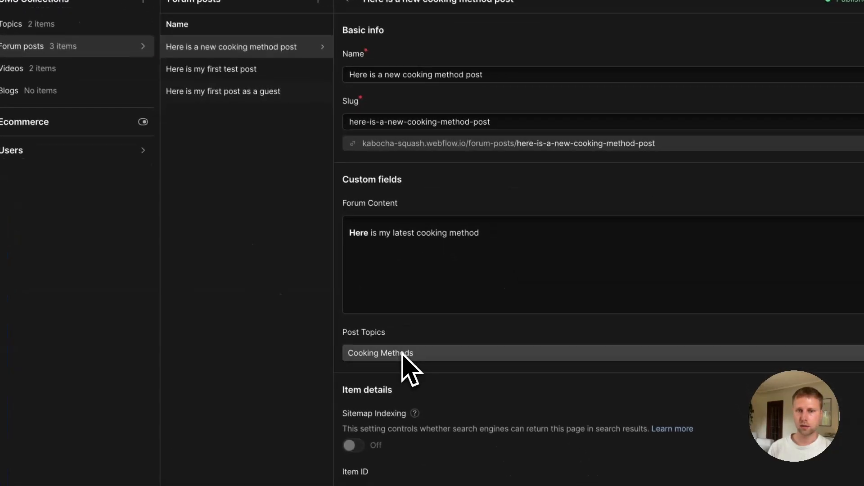
left_click(435, 413)
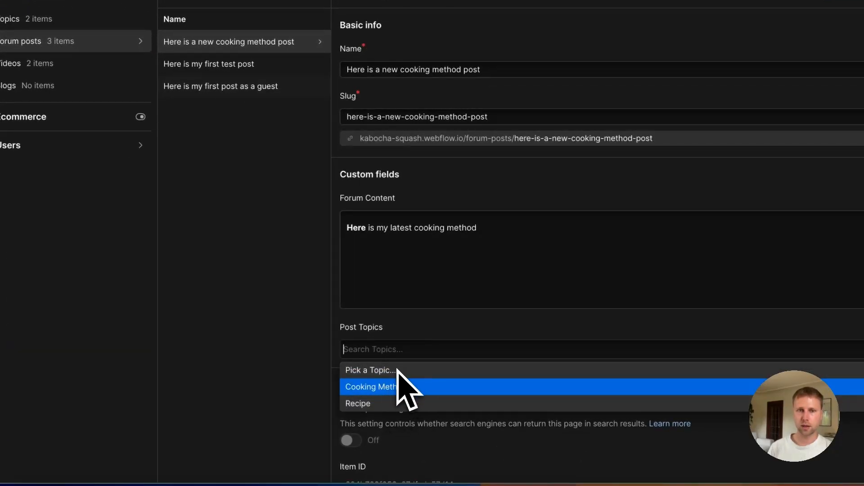
left_click(399, 324)
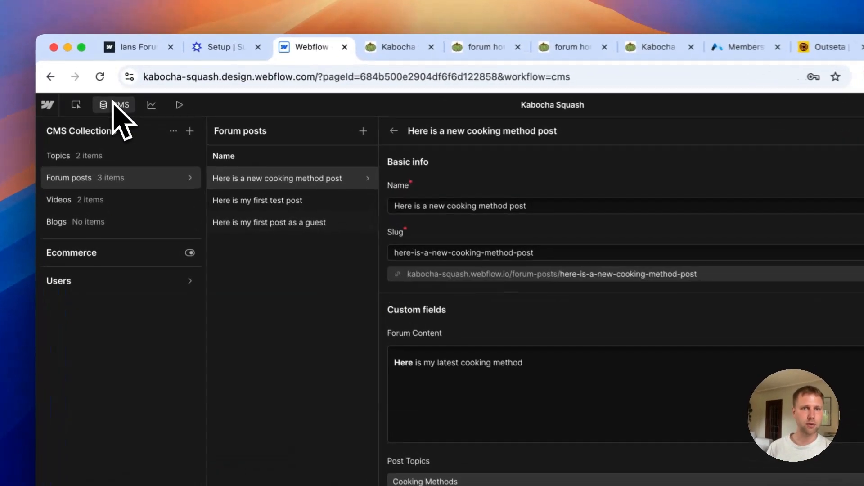
Leave the CMS for the design canvas and open the Forum posts Template collection page
left_click(99, 85)
left_click(295, 179)
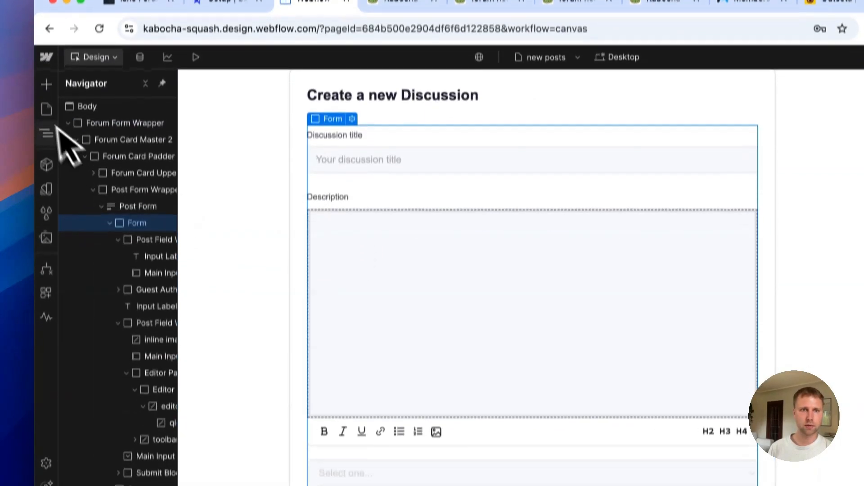
left_click(46, 109)
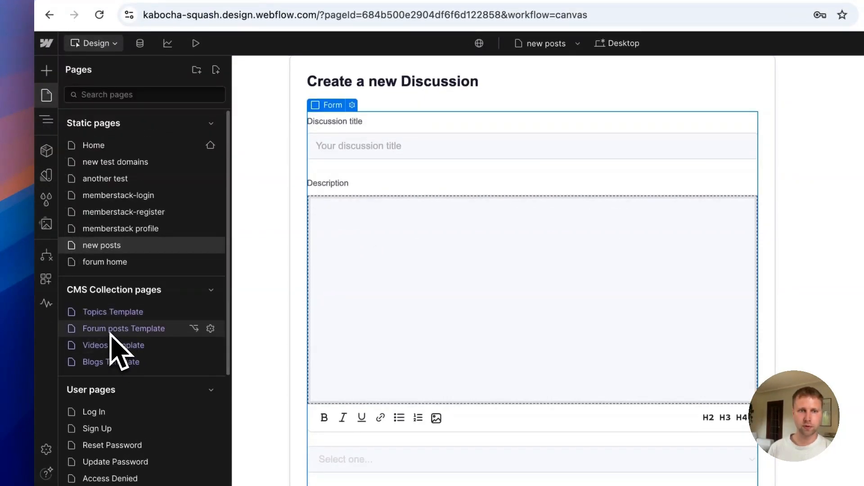
left_click(110, 331)
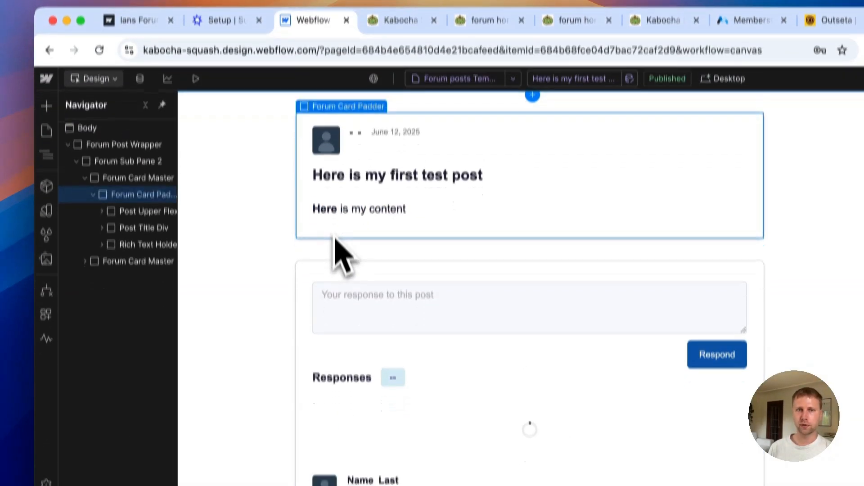
Add a div block to the forum post card and place it directly beneath the post title inside Post Title Div
left_click(47, 106)
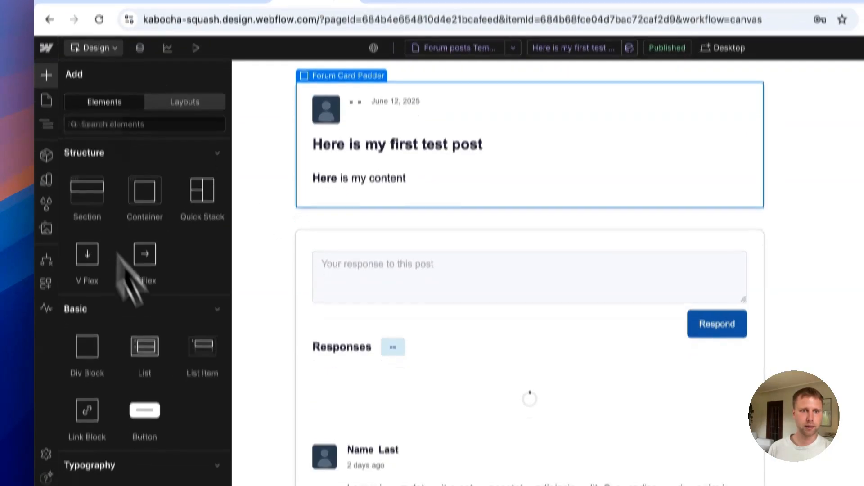
left_click(88, 356)
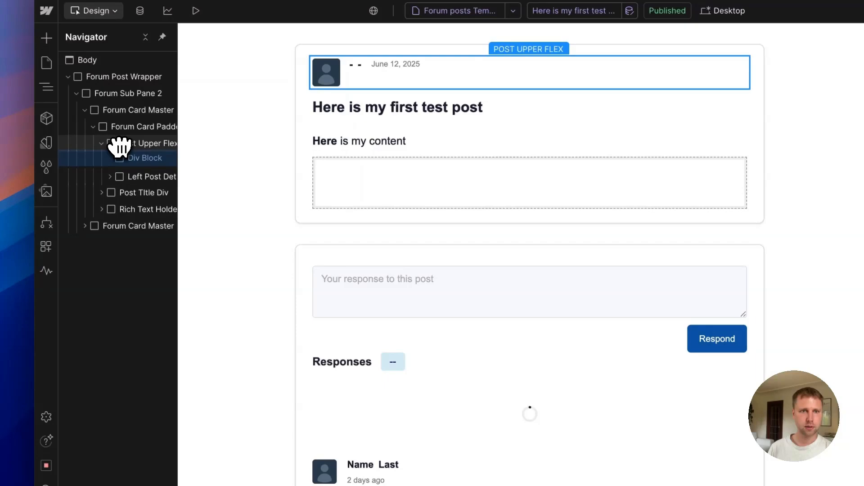
left_click_drag(123, 157, 388, 126)
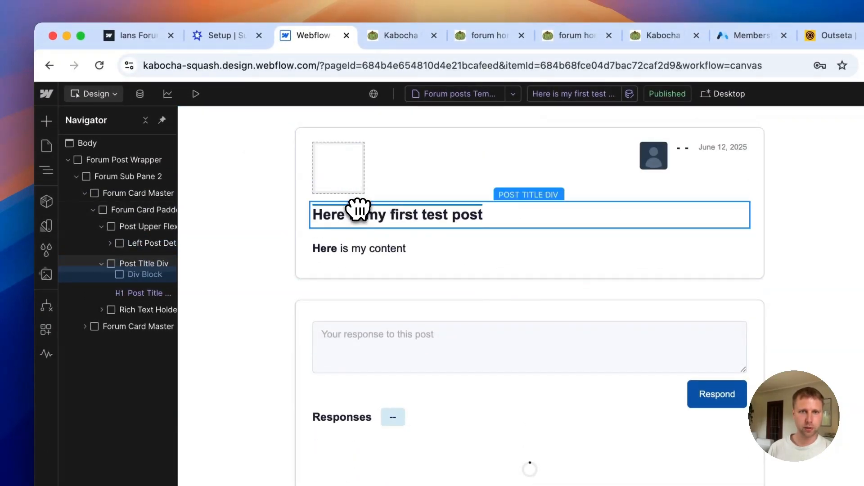
left_click_drag(358, 209, 359, 226)
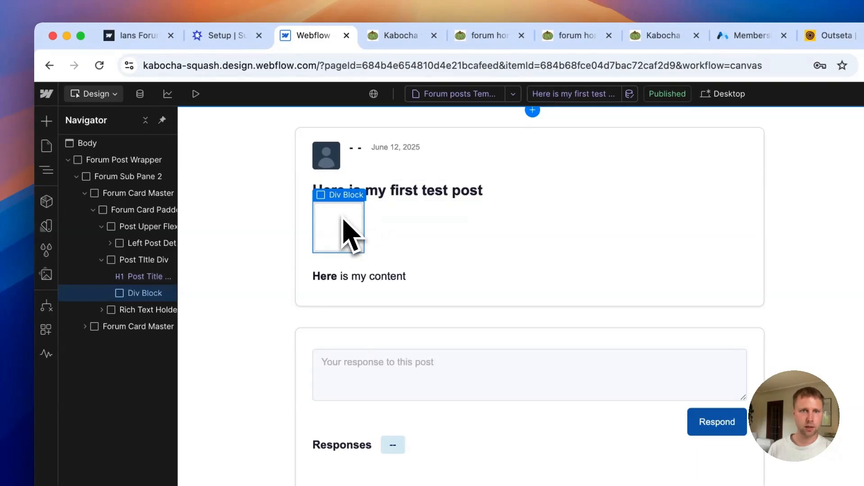
Place a text block inside the new div block under the post title
left_click(46, 120)
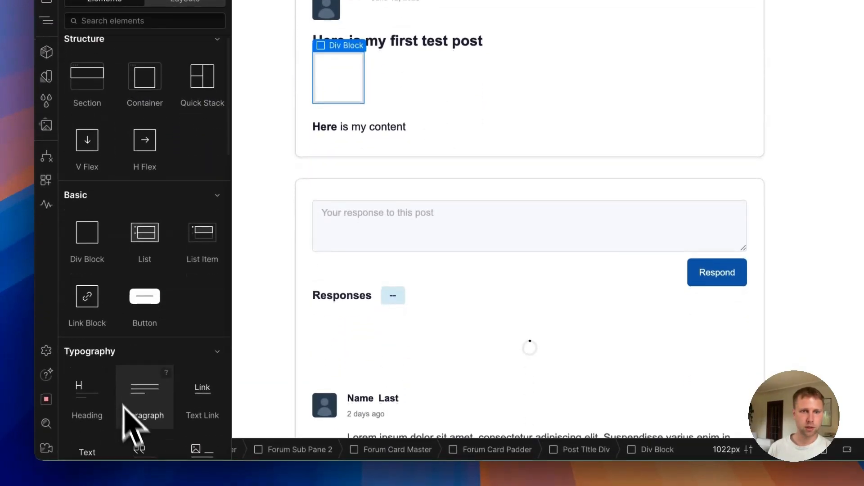
scroll(128, 423, "down", 3)
left_click_drag(97, 394, 339, 76)
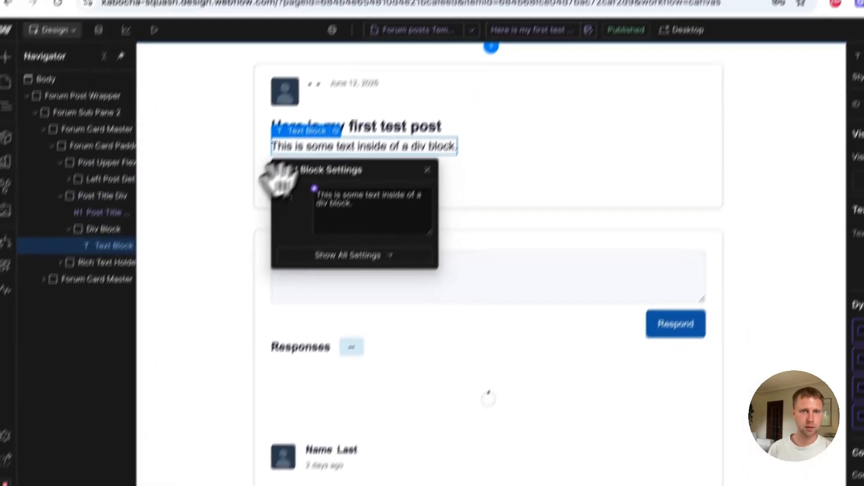
Connect the new text block's text to the Name field of Post Topics from the Forum posts collection
double_click(366, 96)
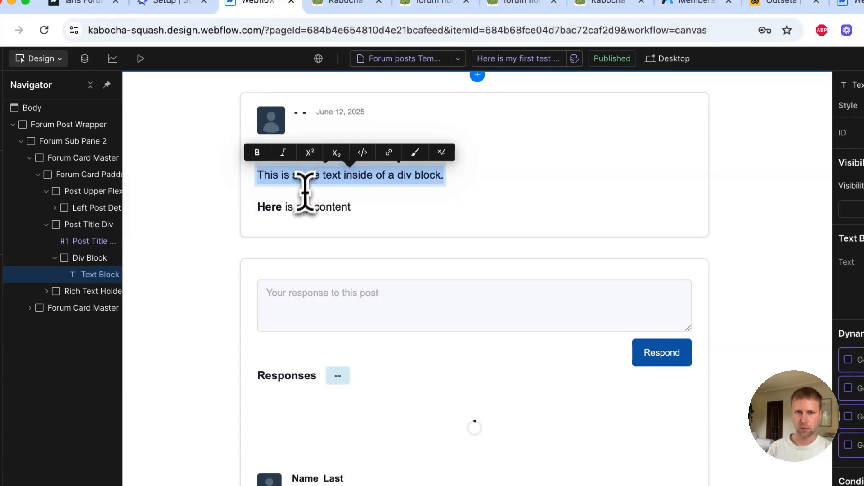
left_click(309, 199)
left_click(318, 178)
left_click(321, 160)
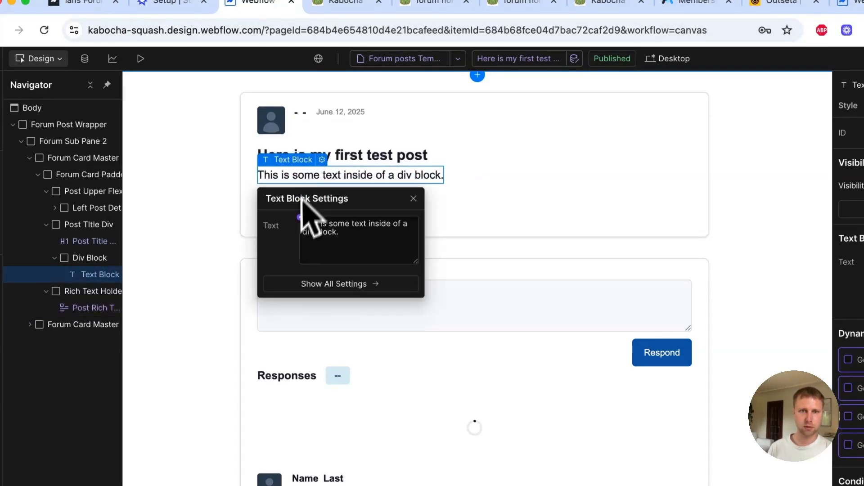
left_click(301, 217)
left_click(281, 303)
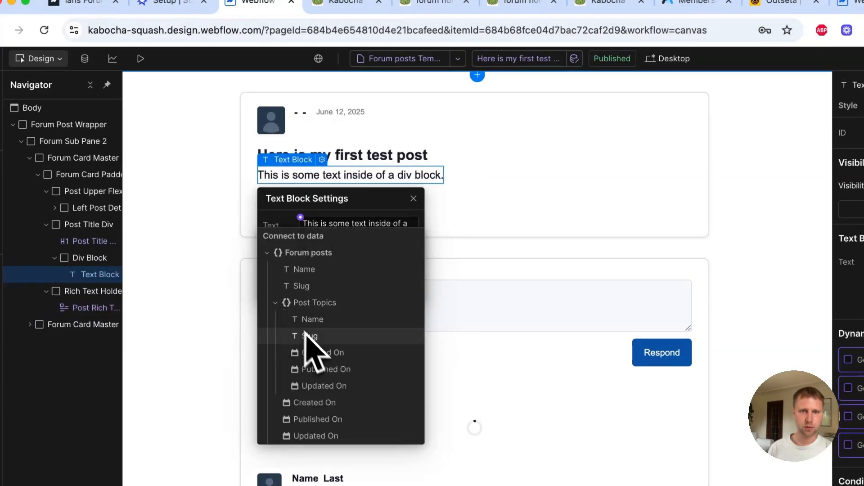
left_click(316, 320)
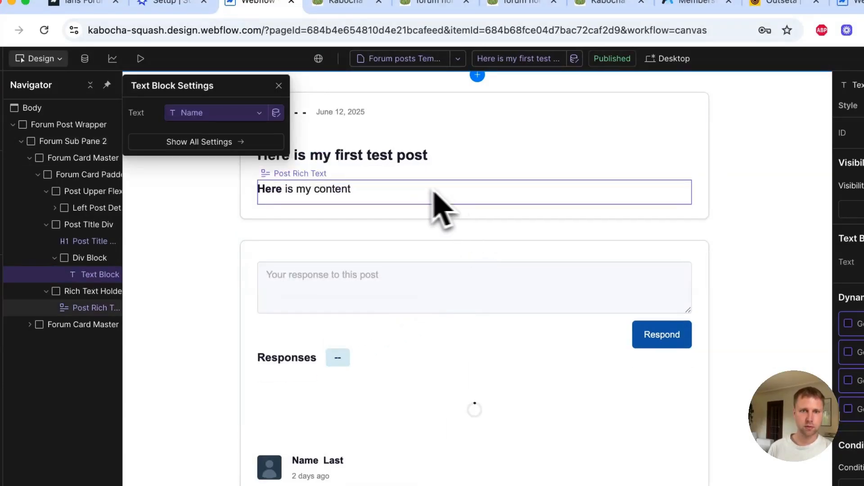
left_click(279, 86)
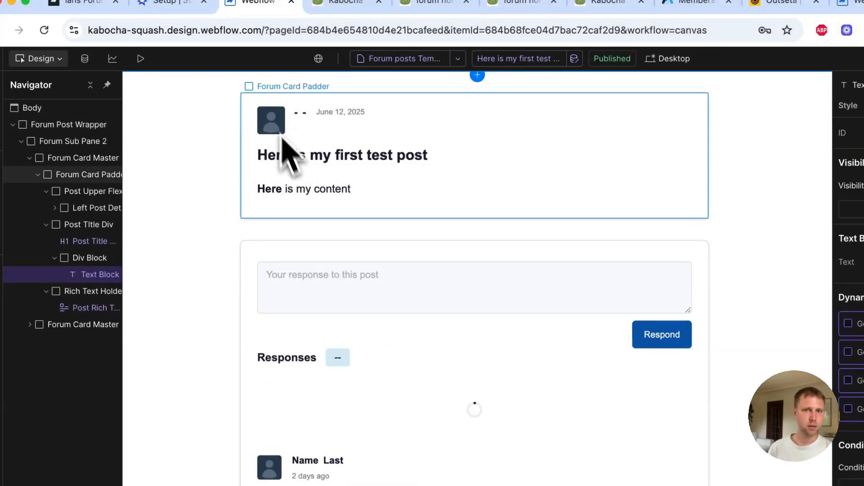
Switch the template's previewed item to "Here is a new cooking method post"
left_click(295, 158)
left_click(128, 249)
left_click(571, 49)
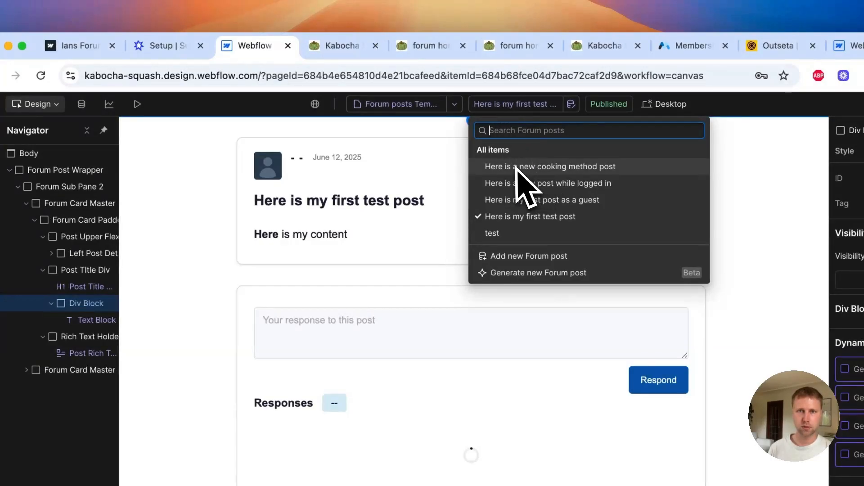
left_click(517, 167)
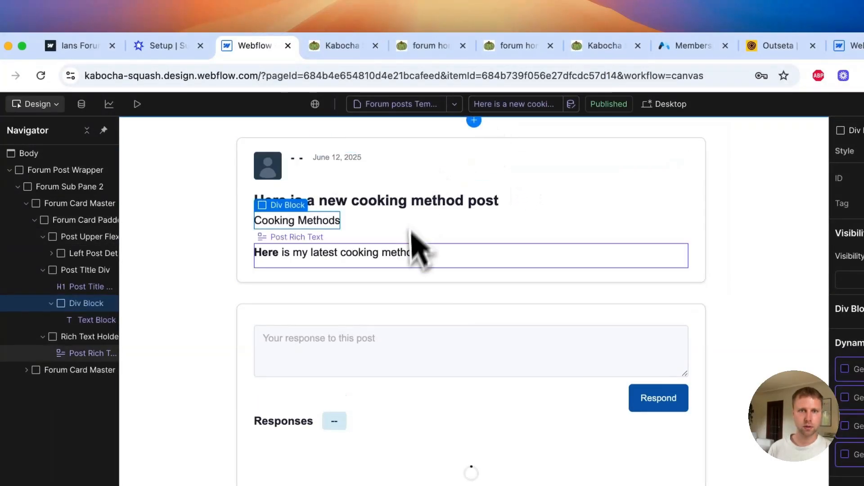
Set the font size of the topic name text block to 12 px
left_click(333, 228)
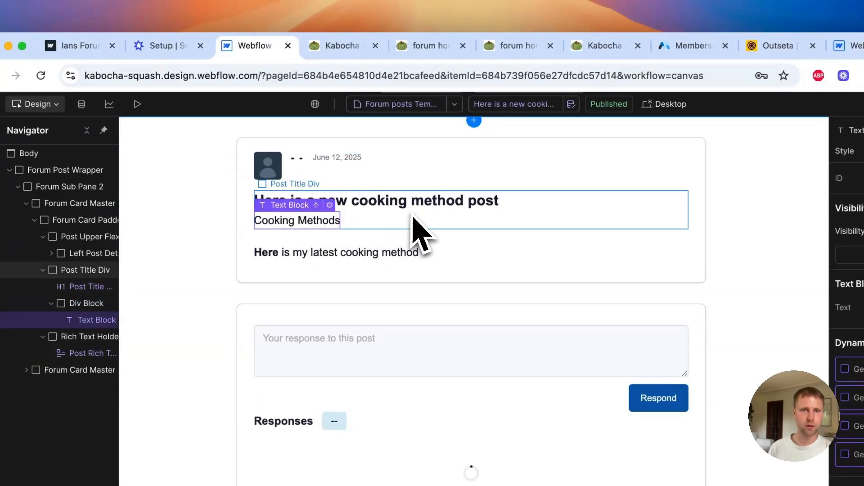
left_click(345, 208)
left_click(325, 223)
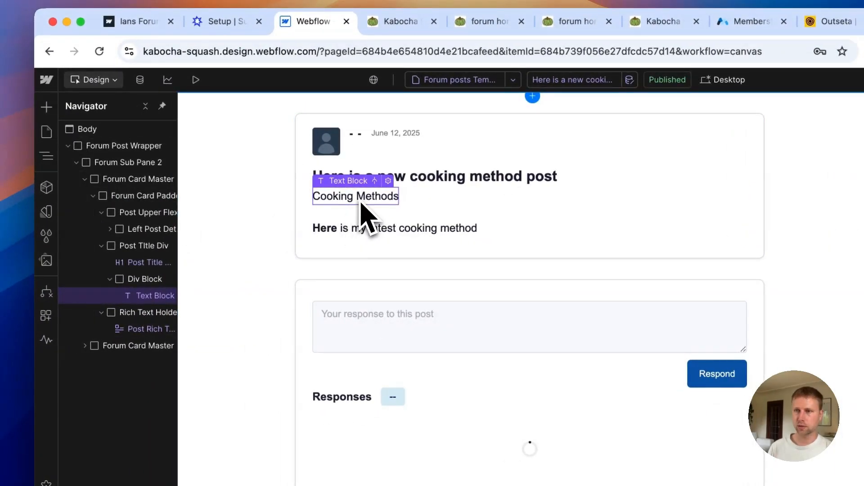
double_click(360, 202)
left_click(355, 255)
left_click(350, 202)
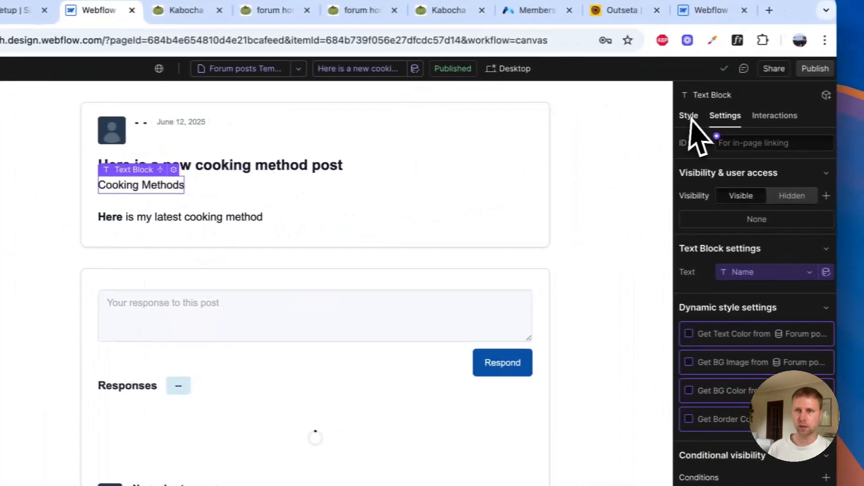
left_click(689, 116)
scroll(787, 360, "down", 5)
left_click(726, 453)
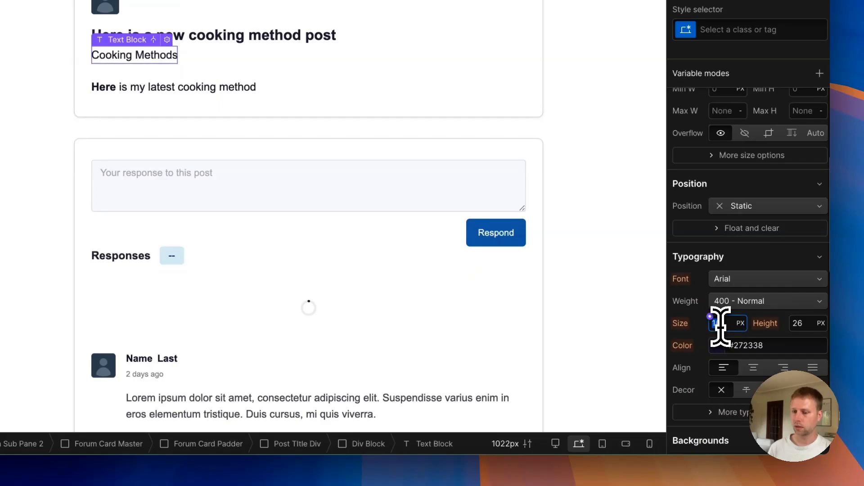
type("1")
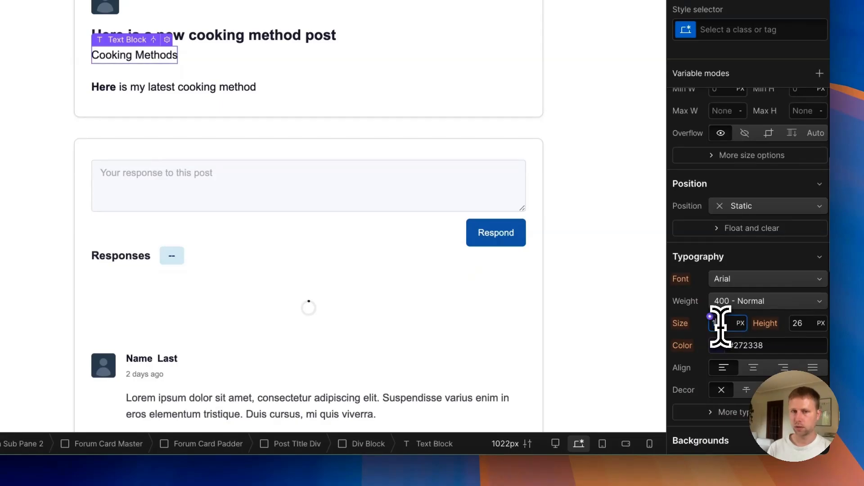
type("2")
key("Return")
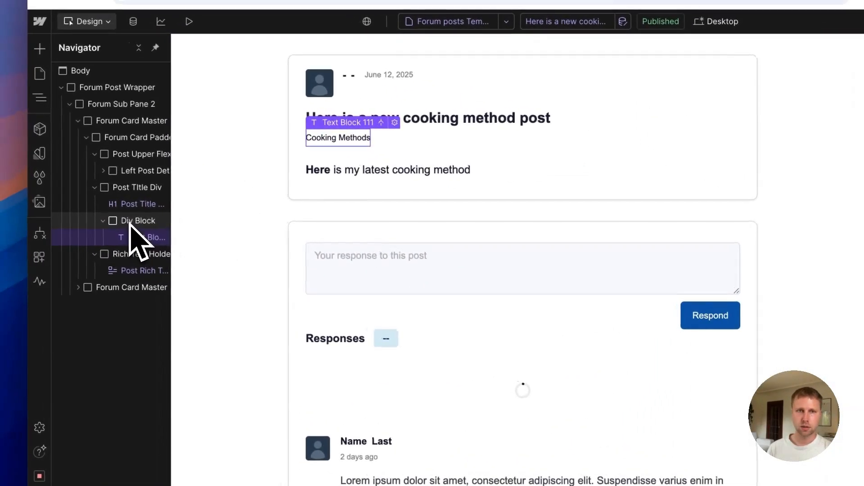
Give the div block around the topic name a light grey background colour, #d8d8d8
left_click(130, 223)
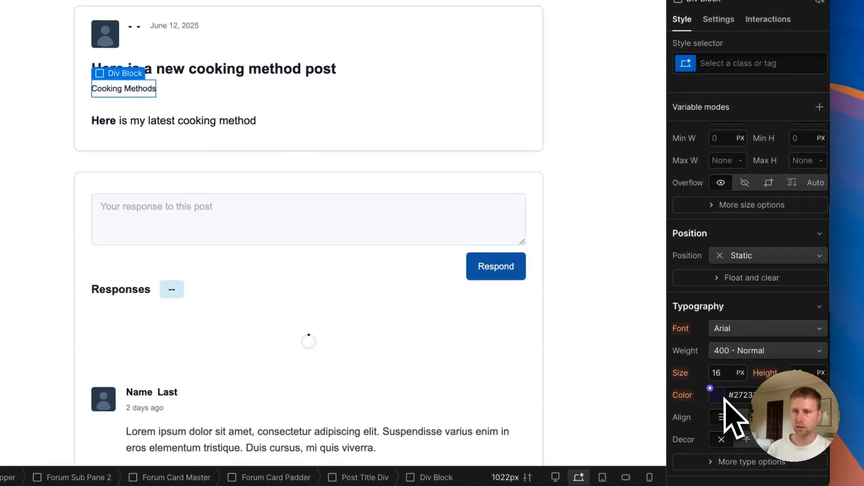
scroll(729, 403, "down", 4)
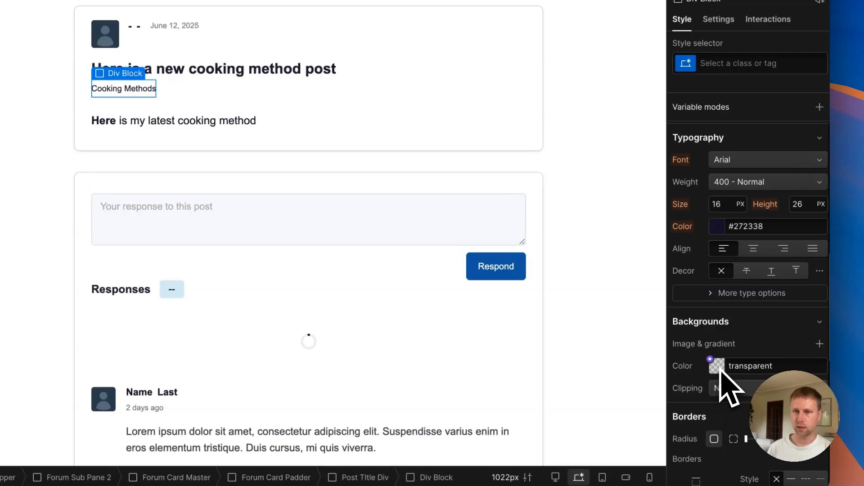
left_click(718, 367)
left_click_drag(684, 222, 672, 187)
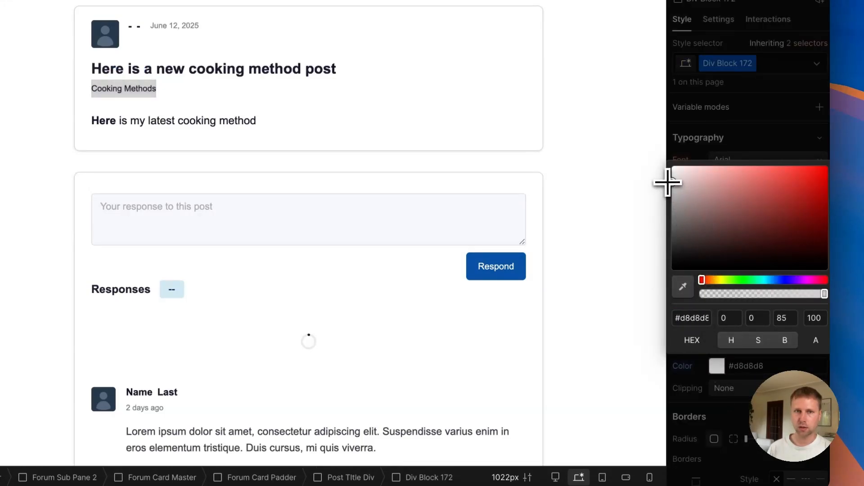
left_click(704, 137)
Set the topic div block's left and right padding to 10 px each
scroll(768, 200, "up", 8)
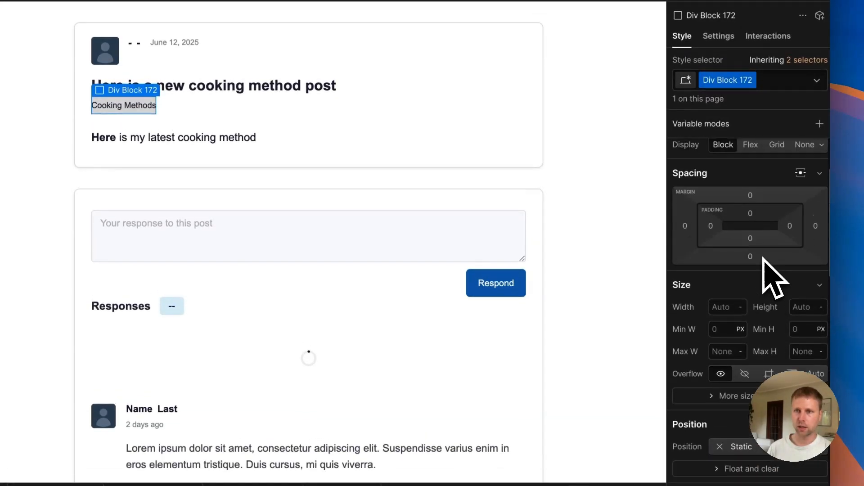
left_click(713, 237)
type("1")
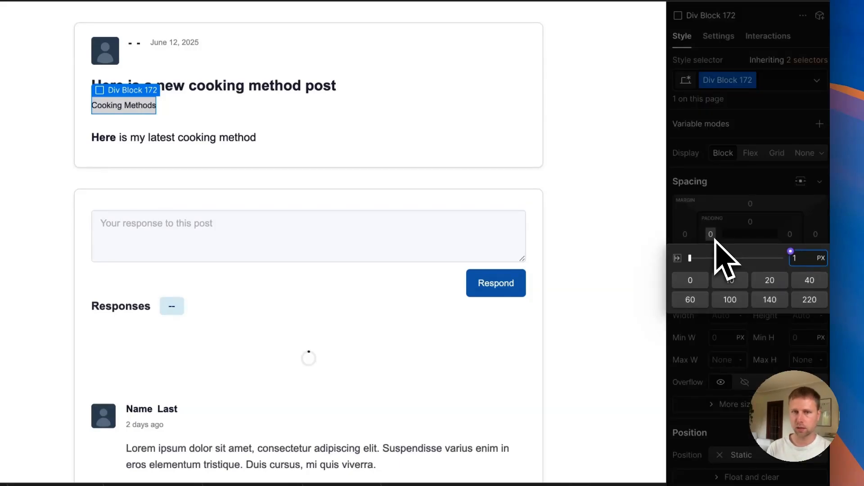
type("0")
key("Return")
left_click(790, 237)
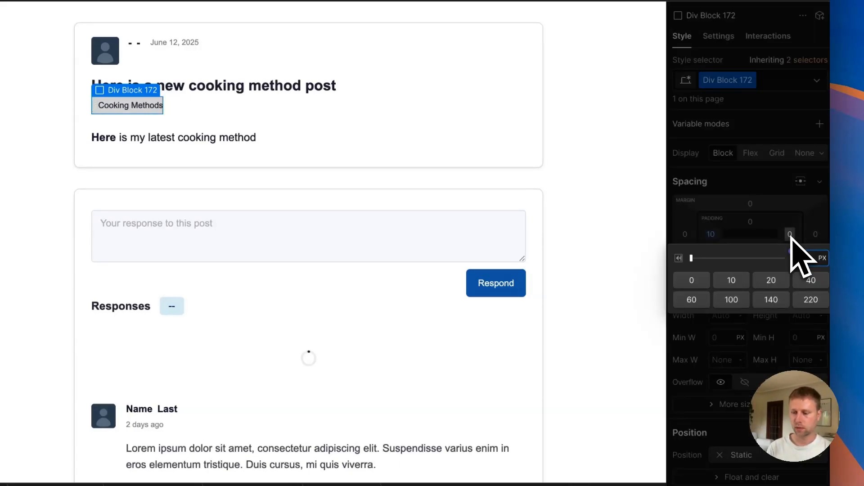
type("10")
key("Return")
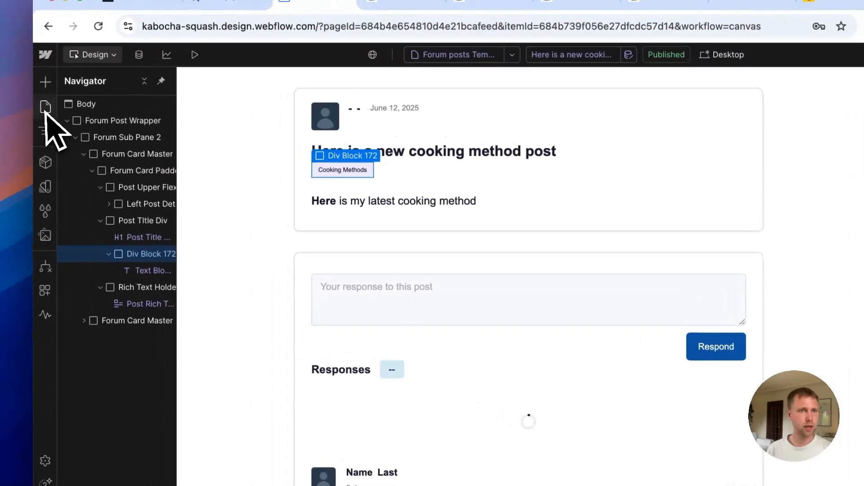
Open the Topics Template collection page, and switch to the demo forum's Nocode topic page for reference
left_click(45, 107)
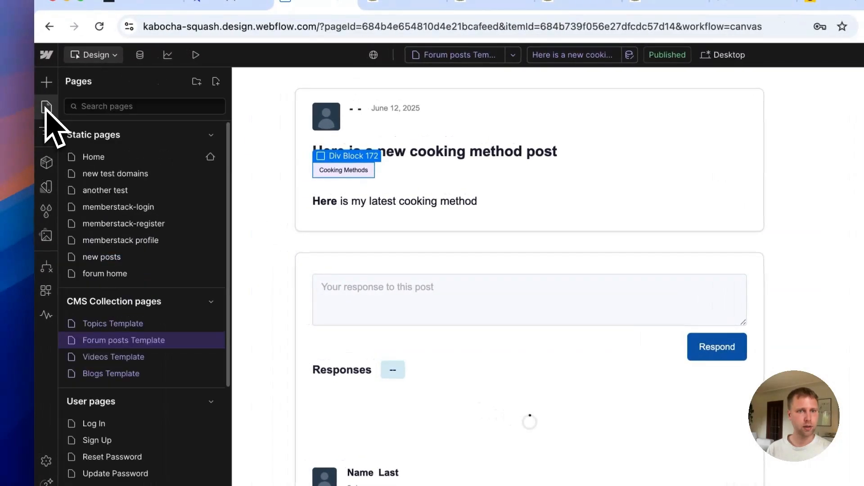
left_click(126, 323)
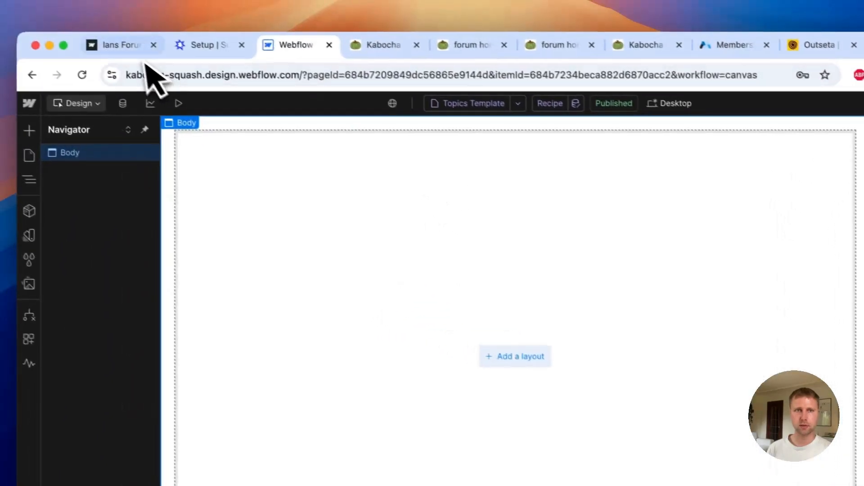
left_click(128, 45)
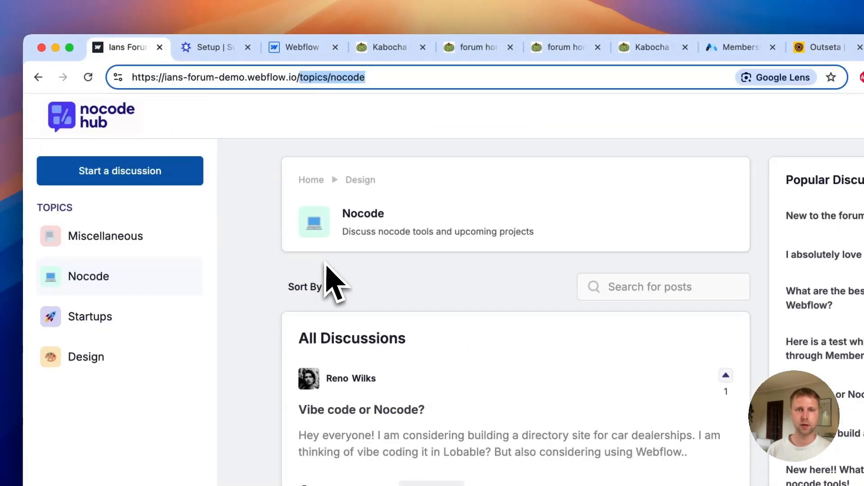
Review the post list on the demo forum's Nocode topic page, and return to the Webflow Designer
scroll(360, 297, "down", 5)
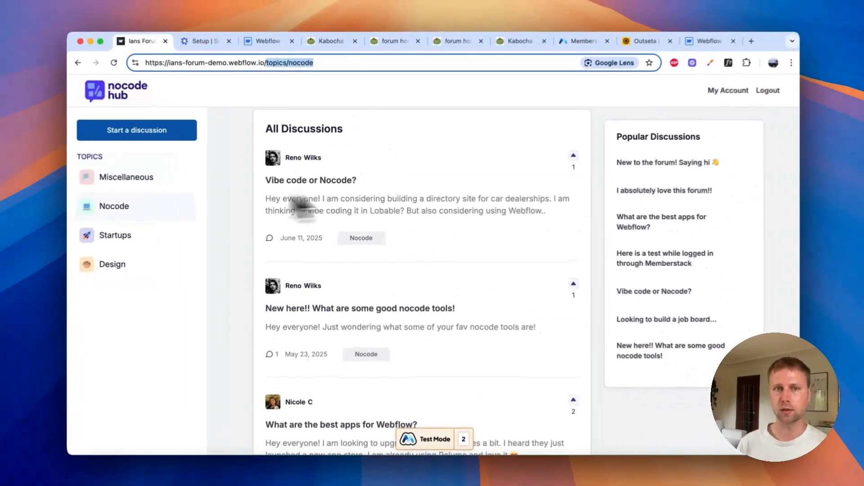
scroll(326, 274, "up", 3)
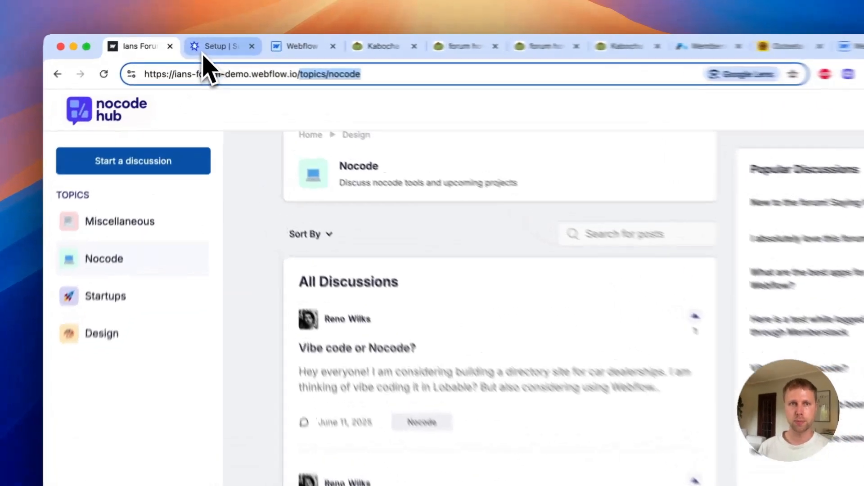
left_click(204, 44)
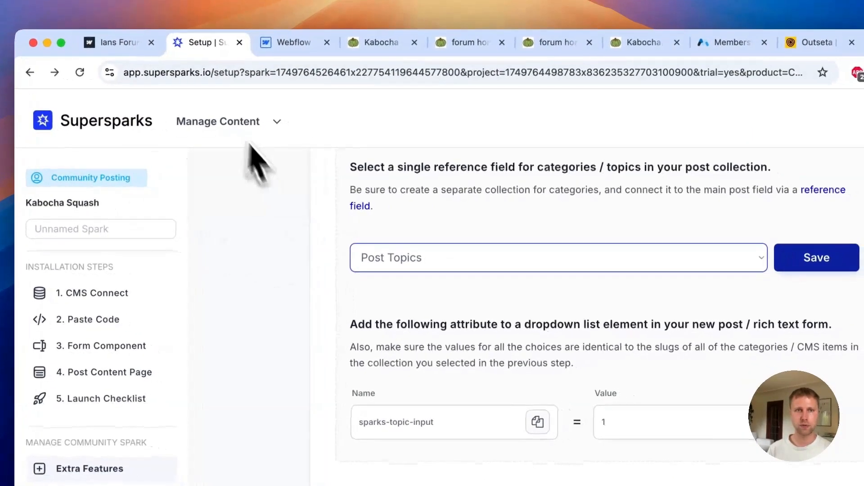
left_click(257, 102)
left_click(293, 44)
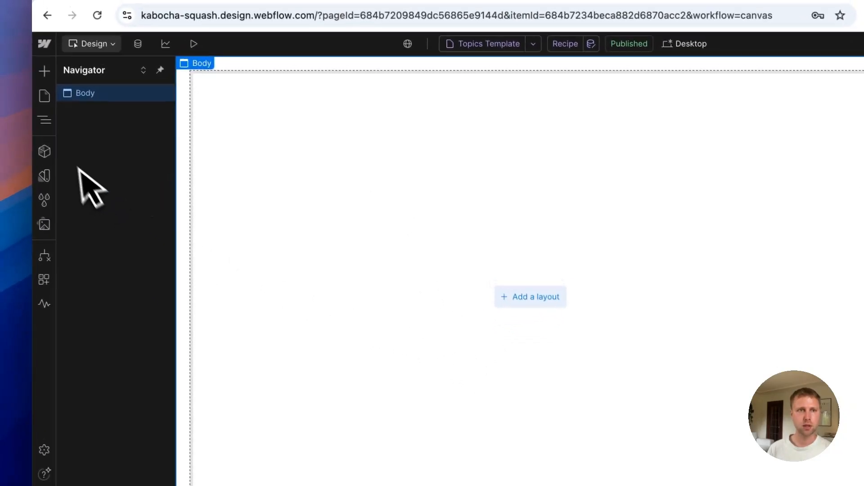
left_click(47, 100)
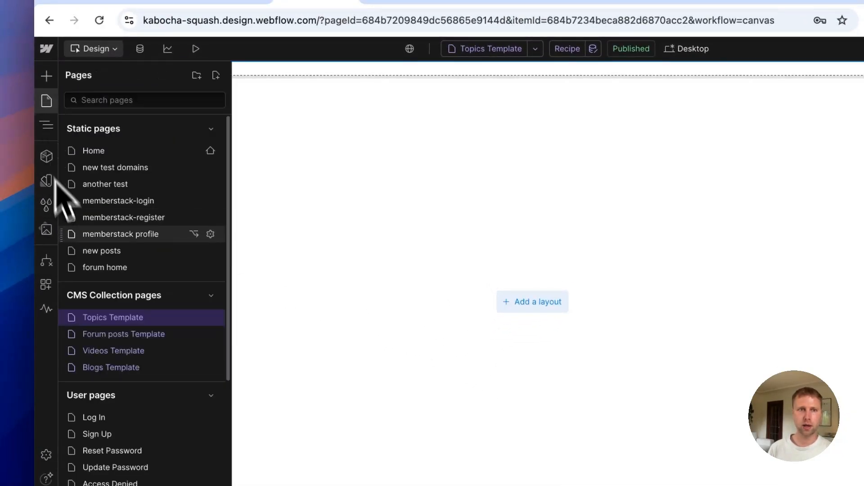
left_click(107, 151)
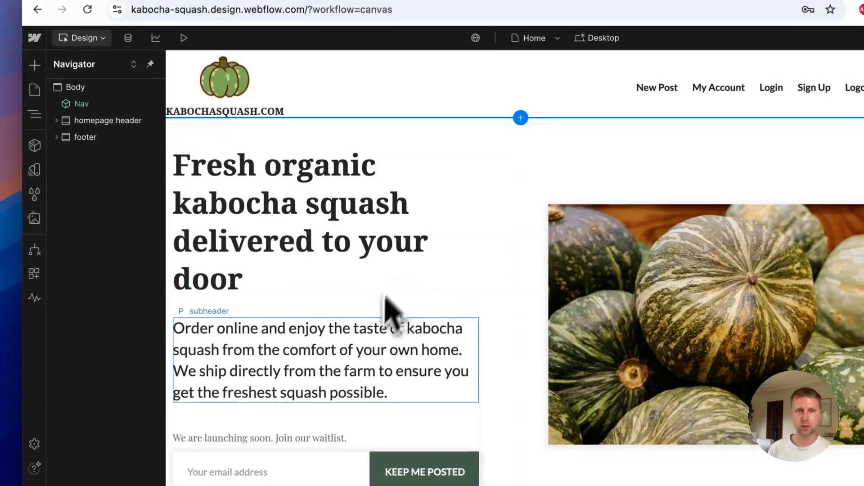
scroll(401, 322, "down", 3)
Copy the forum home page's Section containing the discussions list and paste it into the Topics Template page
left_click(53, 122)
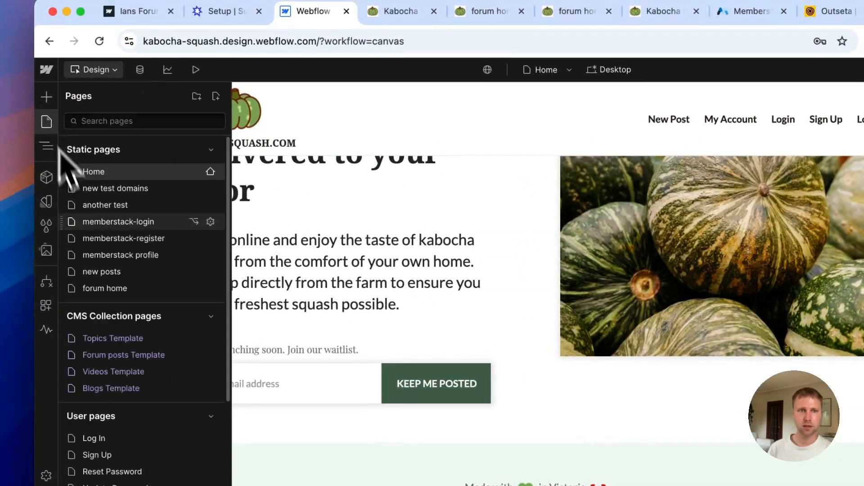
left_click(120, 289)
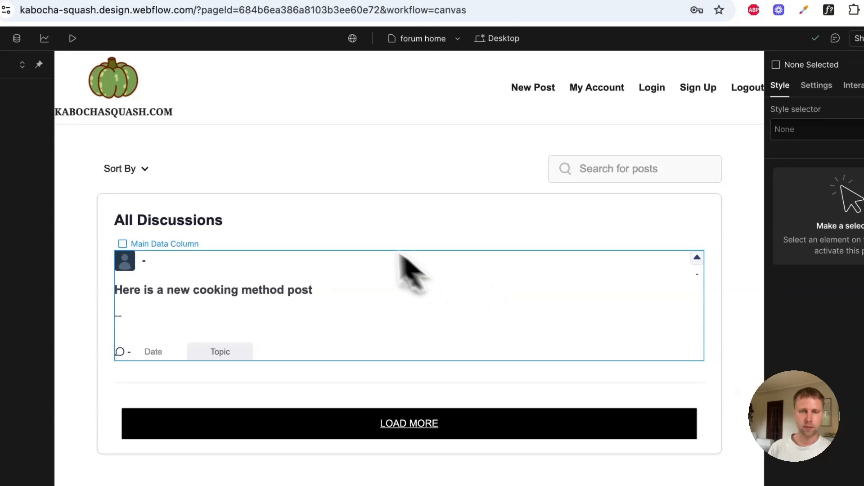
left_click(340, 225)
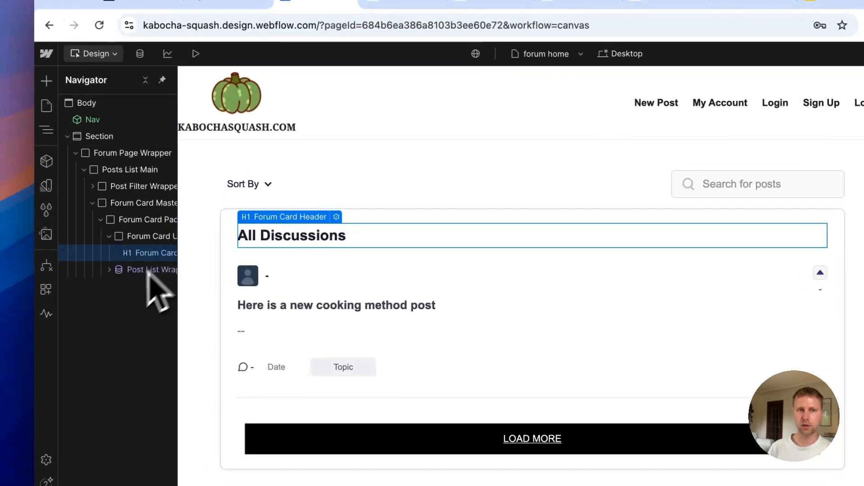
left_click(148, 270)
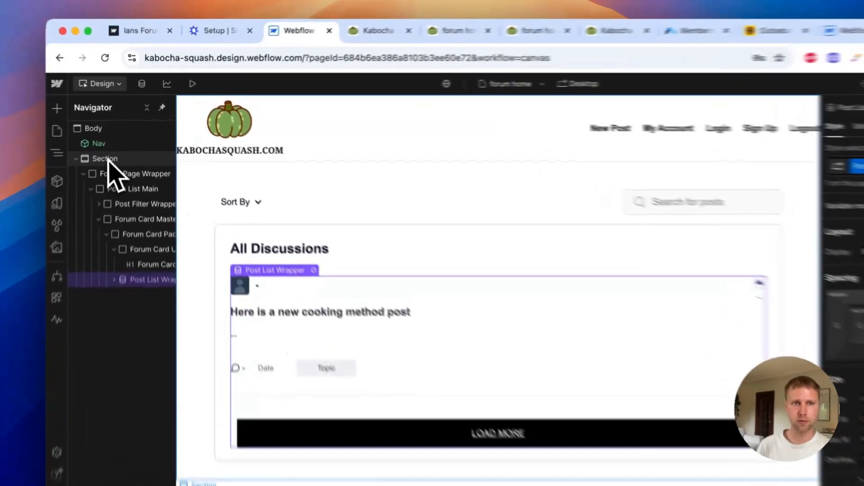
left_click(116, 143)
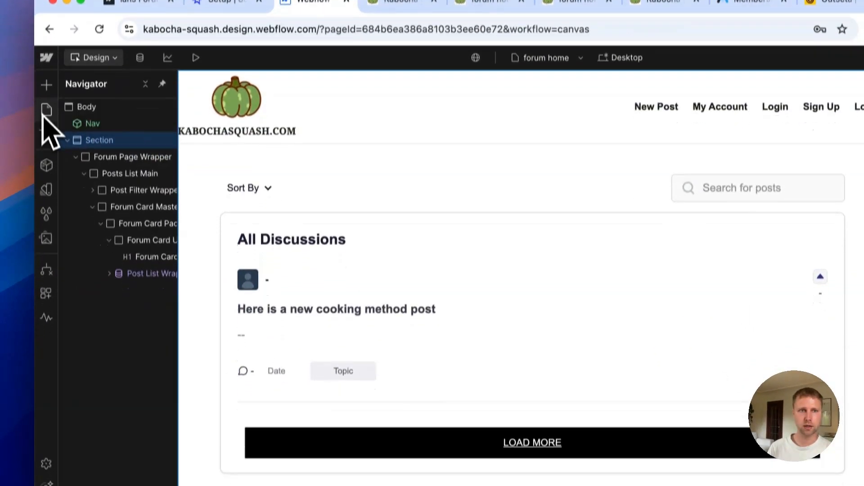
left_click(46, 135)
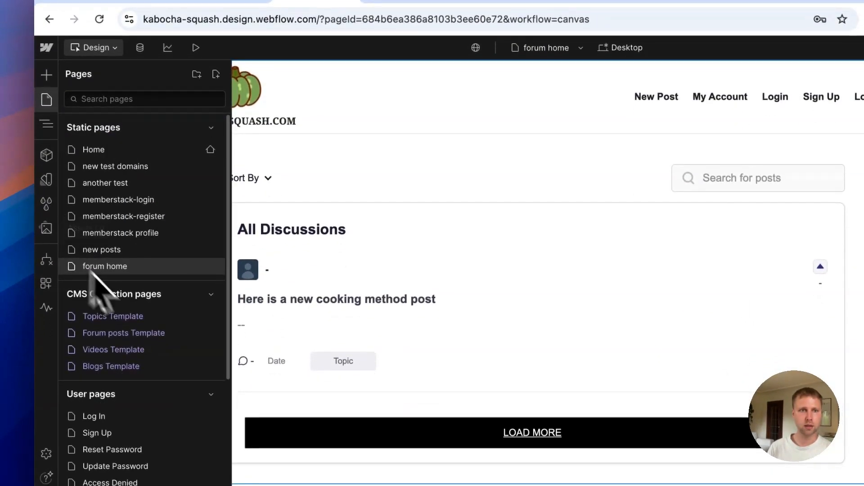
left_click(135, 316)
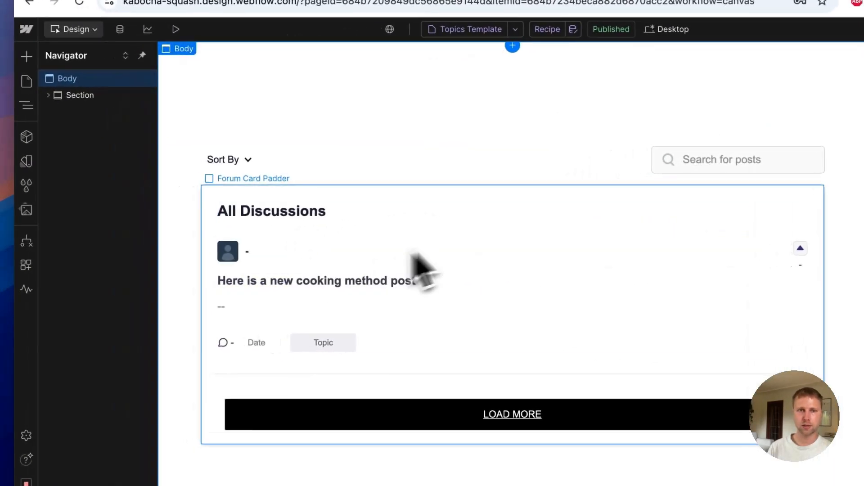
Filter the Post List Main collection list on the Topics Template so that Post Topics equals Current Topic
left_click(424, 251)
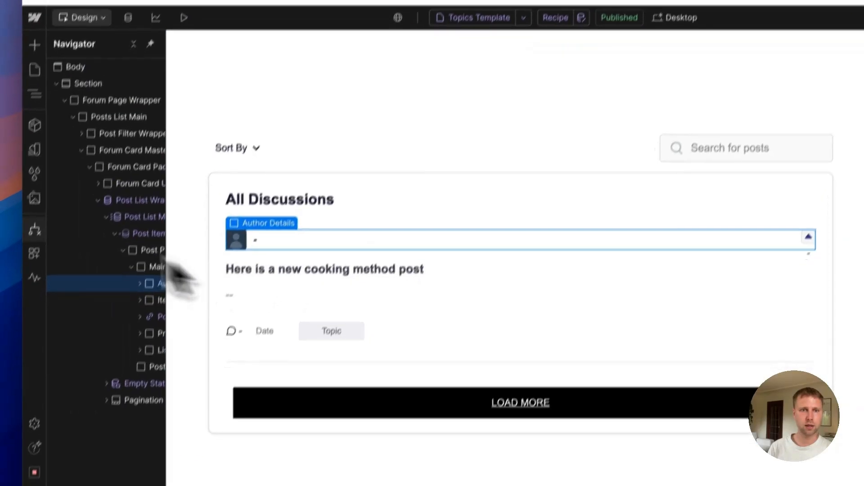
left_click(162, 189)
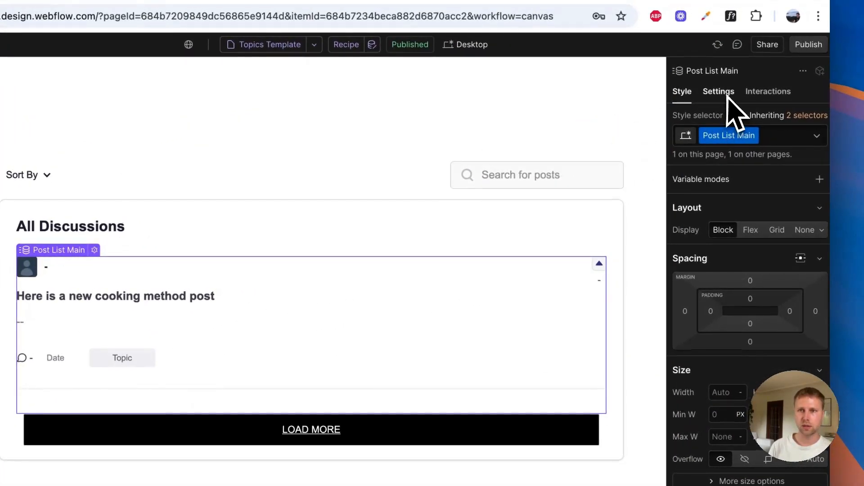
left_click(718, 91)
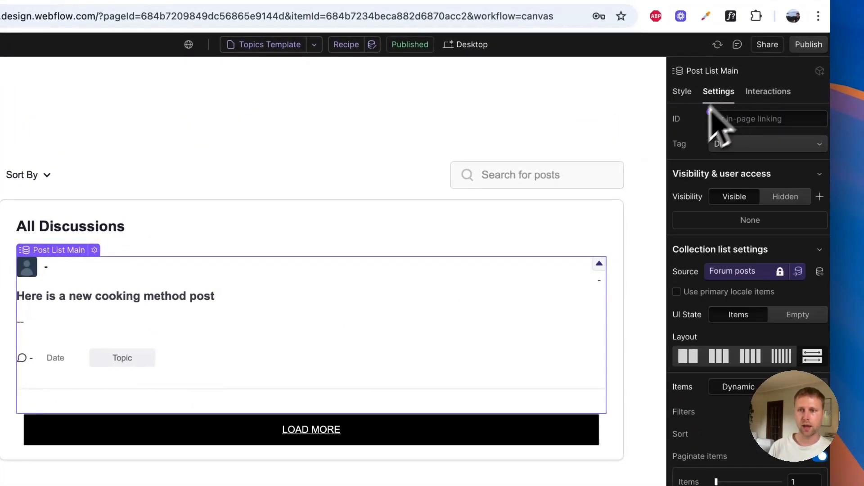
scroll(801, 353, "down", 5)
left_click(788, 347)
scroll(789, 350, "down", 3)
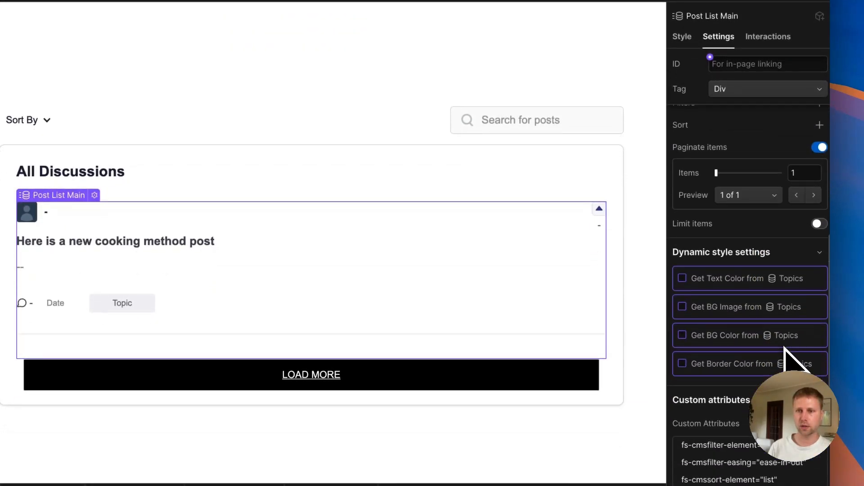
scroll(785, 350, "up", 4)
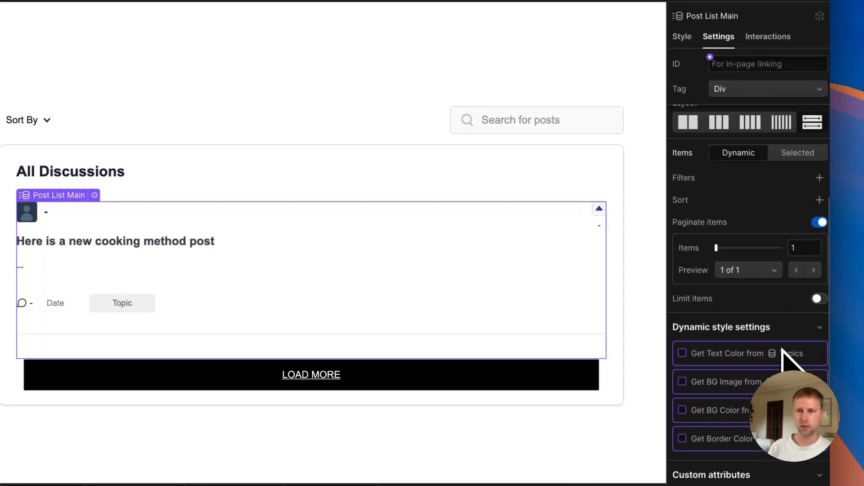
left_click(819, 178)
left_click(749, 232)
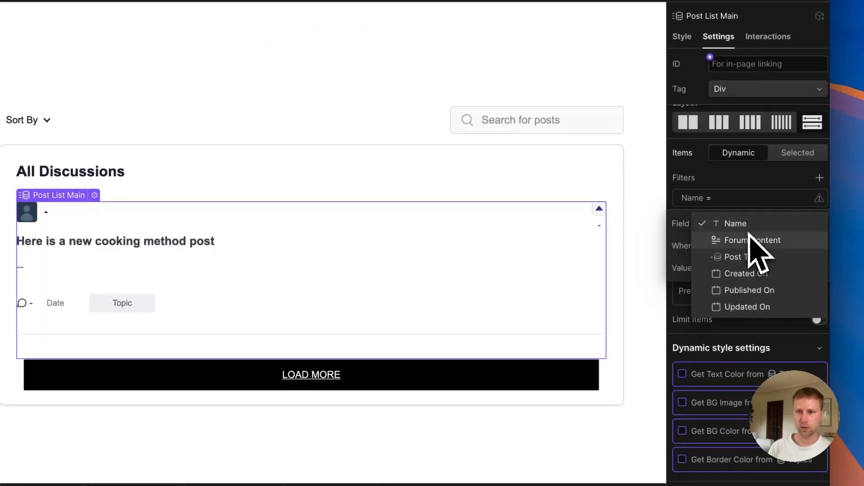
left_click(726, 260)
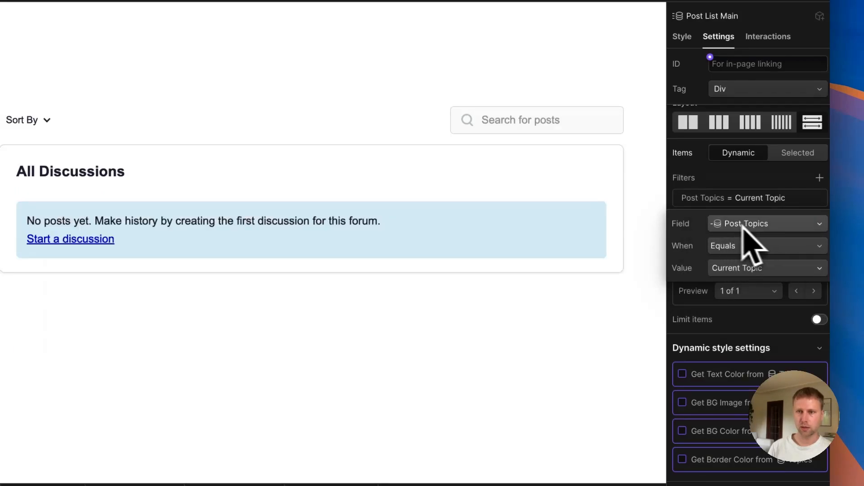
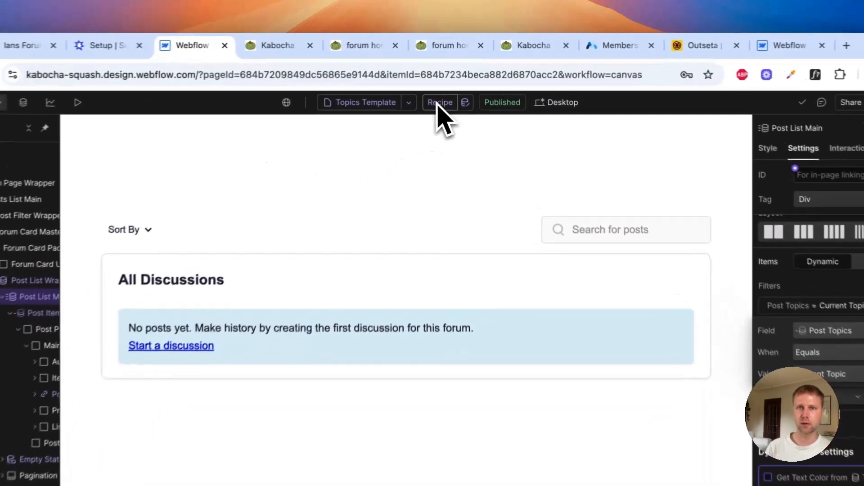
Switch the Topics Template preview to the Cooking Methods item to check the filtered post list
left_click(449, 85)
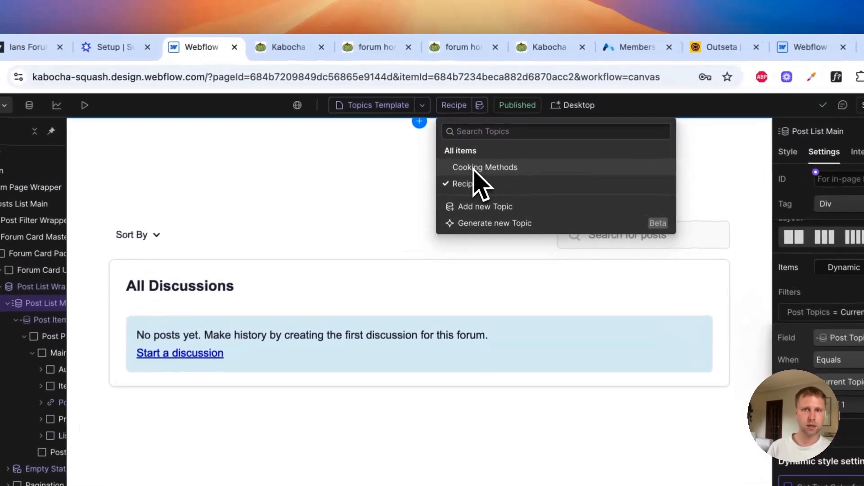
left_click(470, 130)
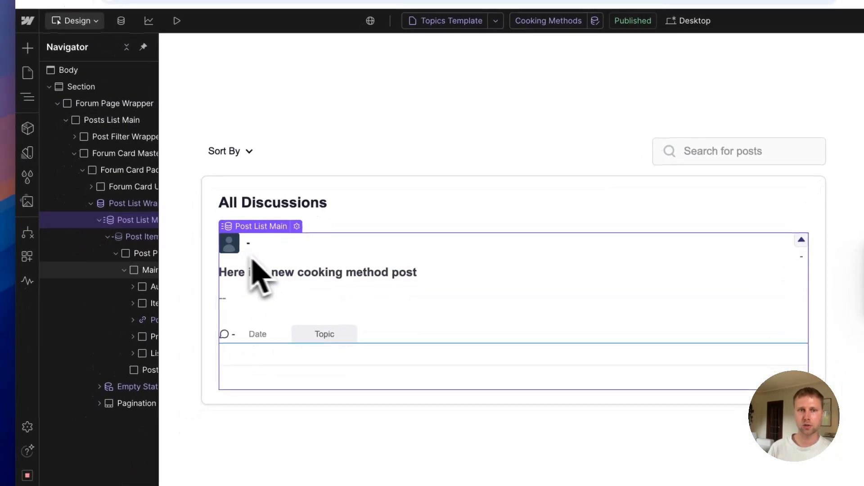
left_click(445, 131)
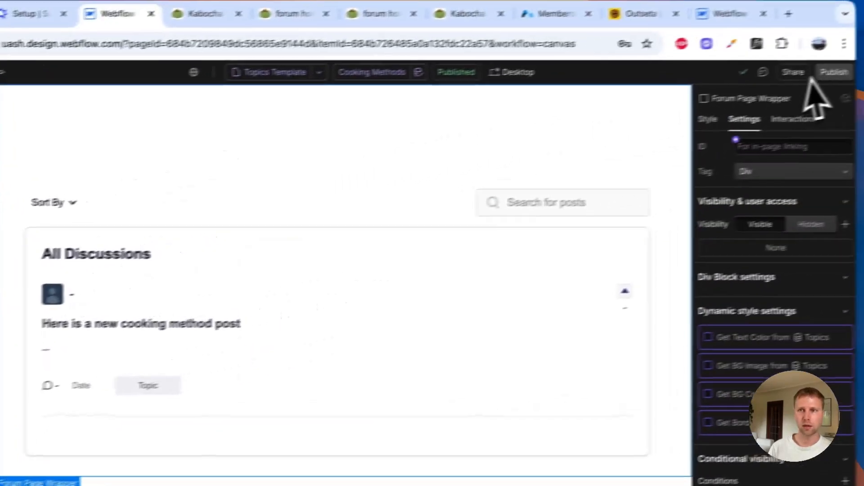
Publish the site to kabocha-squash.webflow.io and open the live Cooking Methods topic page
left_click(833, 73)
left_click(725, 330)
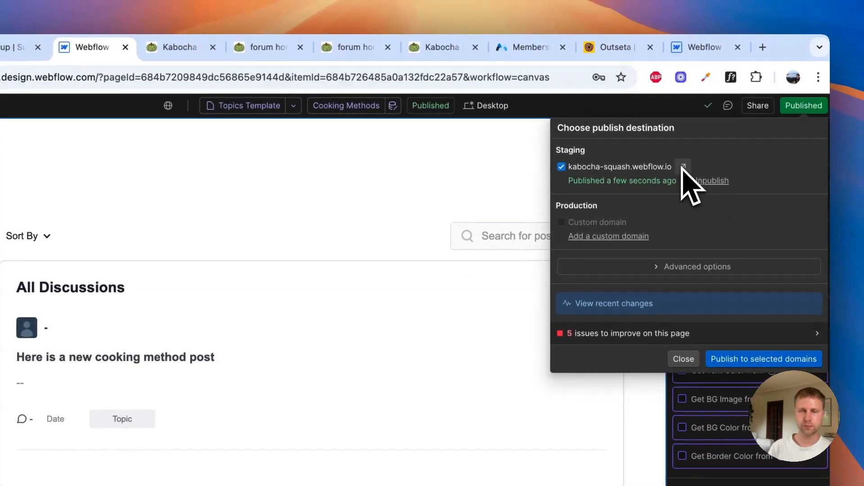
left_click(743, 143)
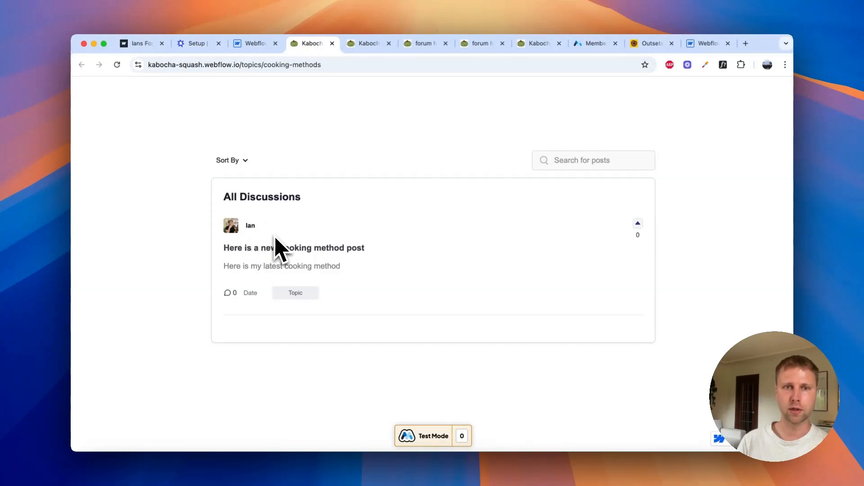
Copy the Finsweet CMS filter, sort and load scripts from the before </body> custom code in the forum home page settings
left_click(257, 43)
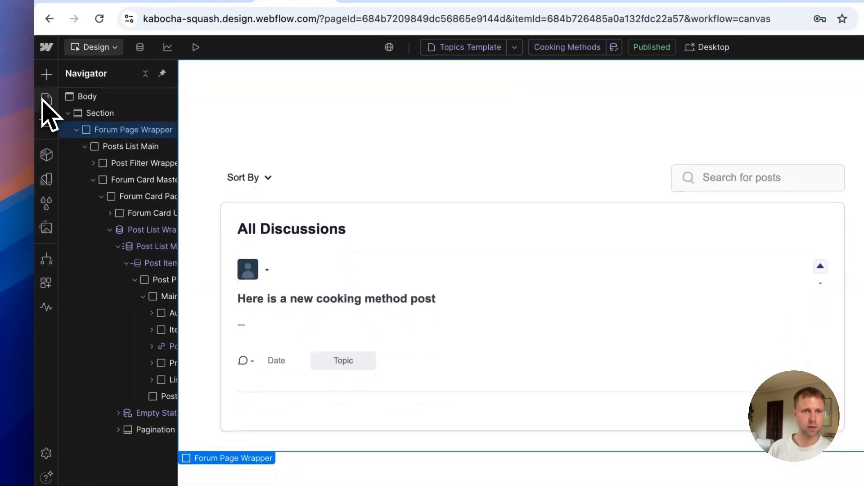
left_click(47, 157)
left_click(211, 266)
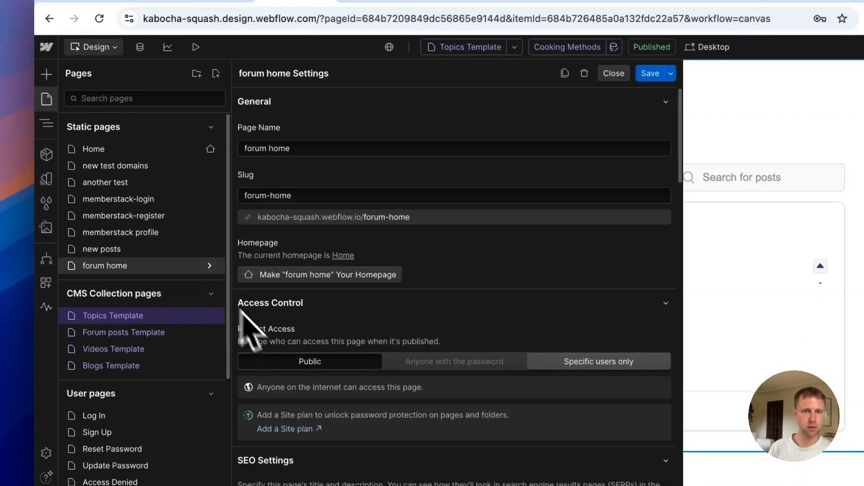
scroll(279, 356, "down", 15)
scroll(408, 367, "right", 3)
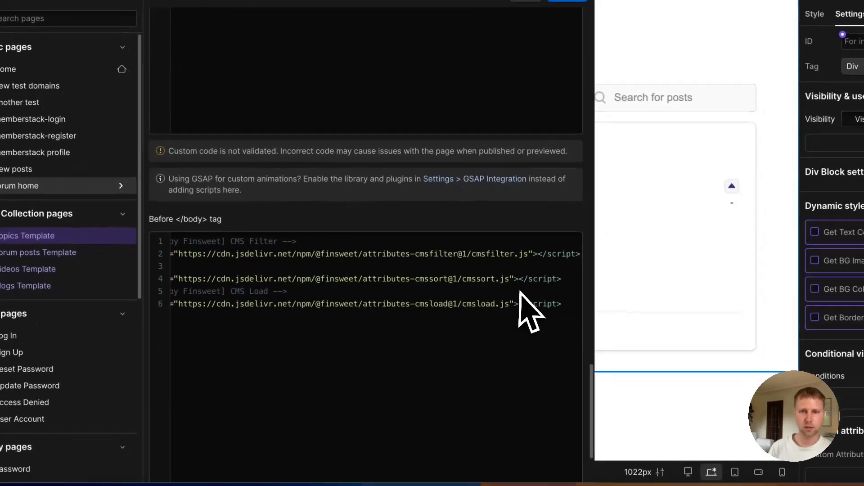
left_click_drag(649, 385, 446, 358)
left_click_drag(468, 273, 54, 211)
key("ctrl+c")
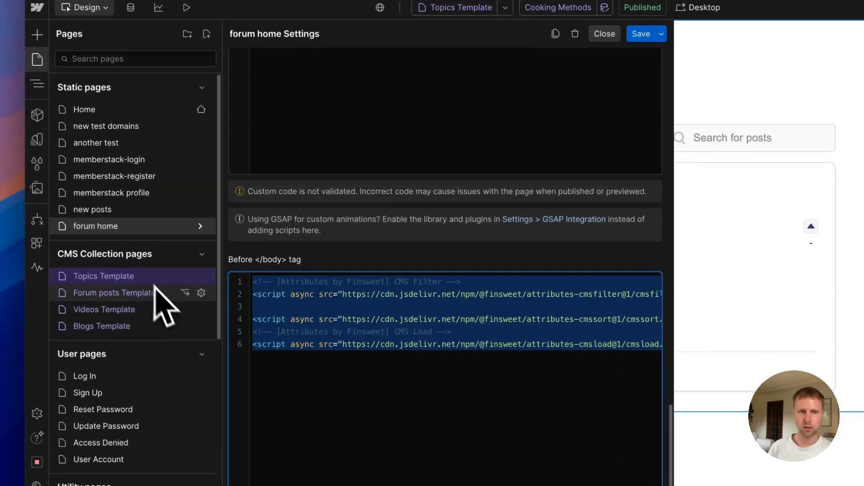
Paste the Finsweet scripts into the Forum posts Template's before </body> custom code and save the page settings
left_click(201, 293)
key("ctrl+v")
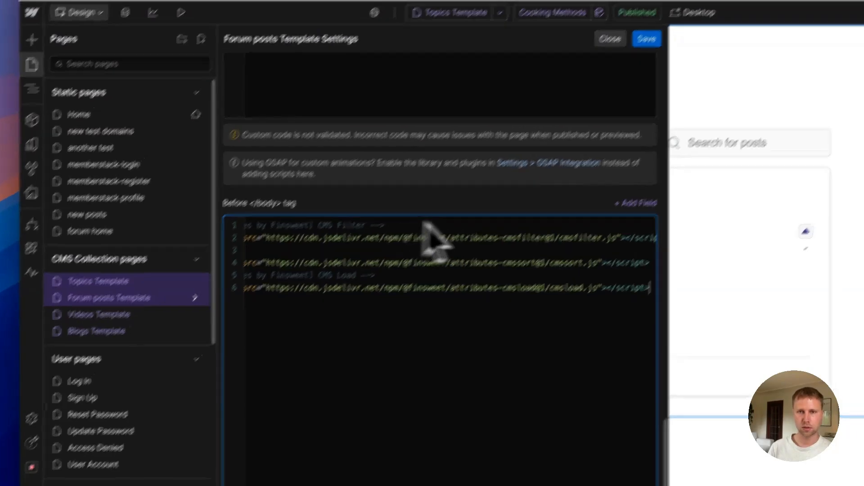
left_click(567, 113)
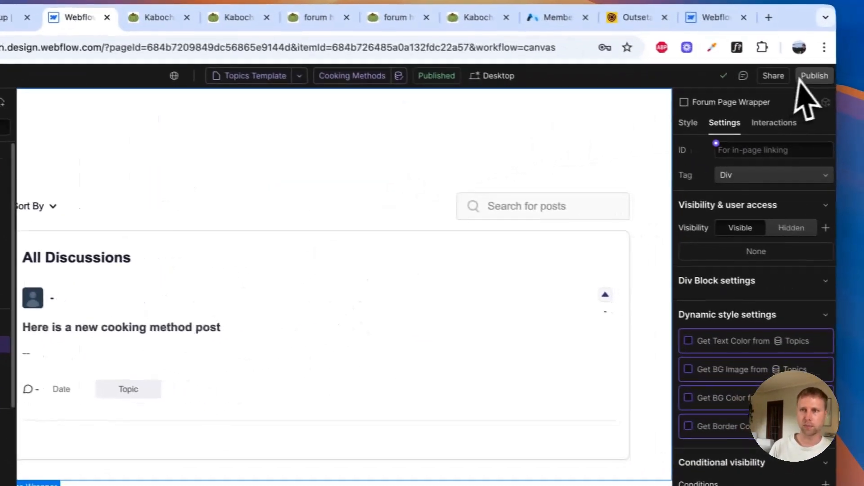
Publish the site again to the kabocha-squash.webflow.io staging domain, and select the post search field on the Topics Template
left_click(808, 74)
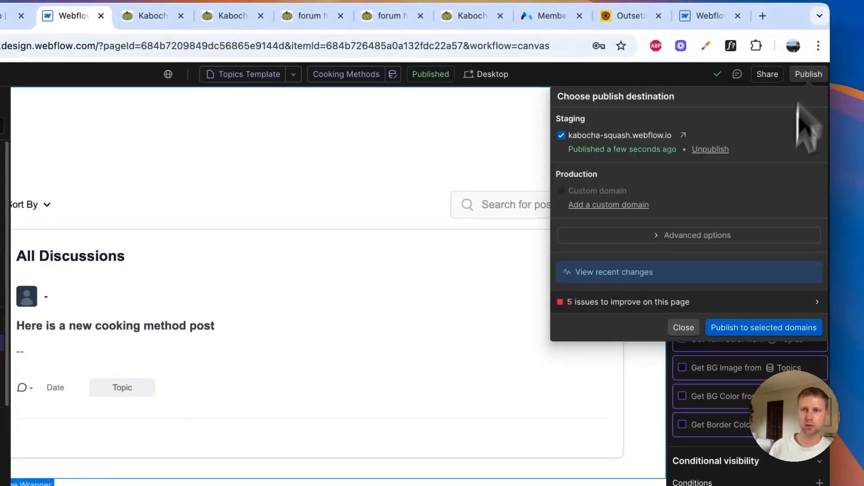
left_click(760, 329)
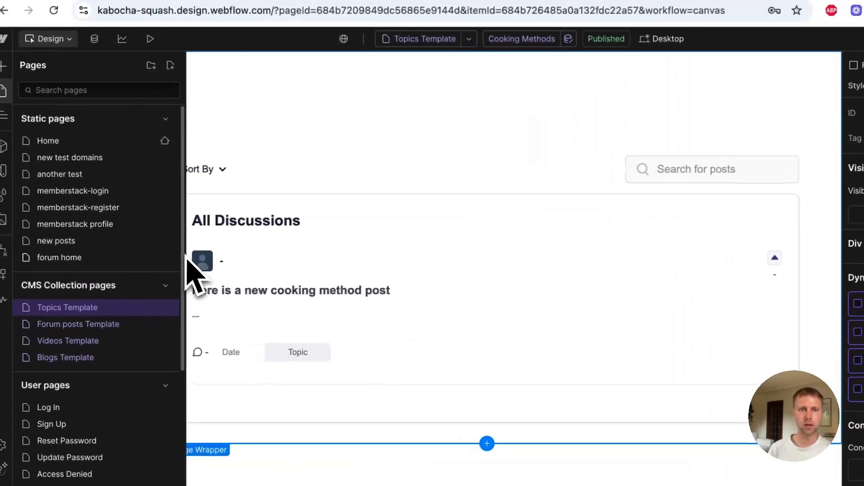
left_click(700, 176)
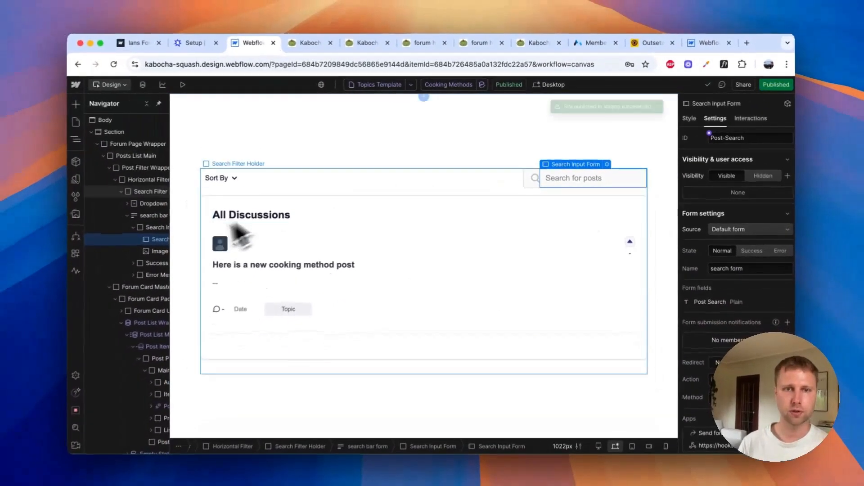
Check the live Cooking Methods topic page and the list of Supersparks extra features
left_click(304, 164)
left_click(312, 43)
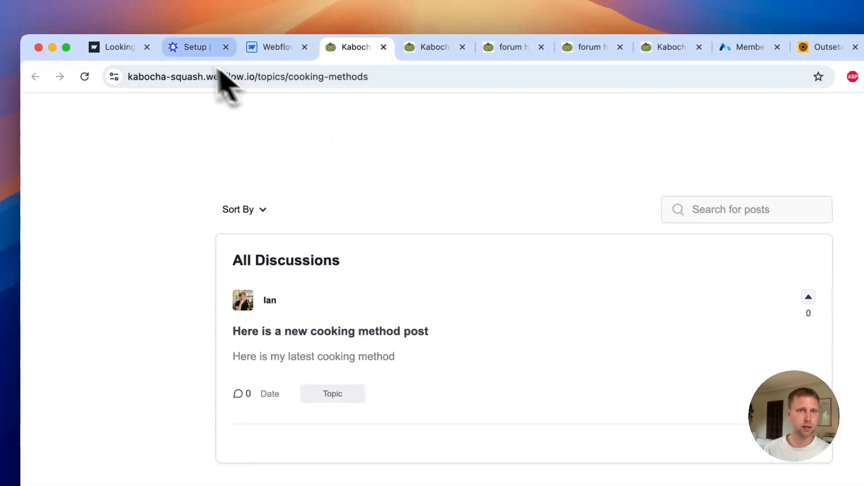
left_click(185, 49)
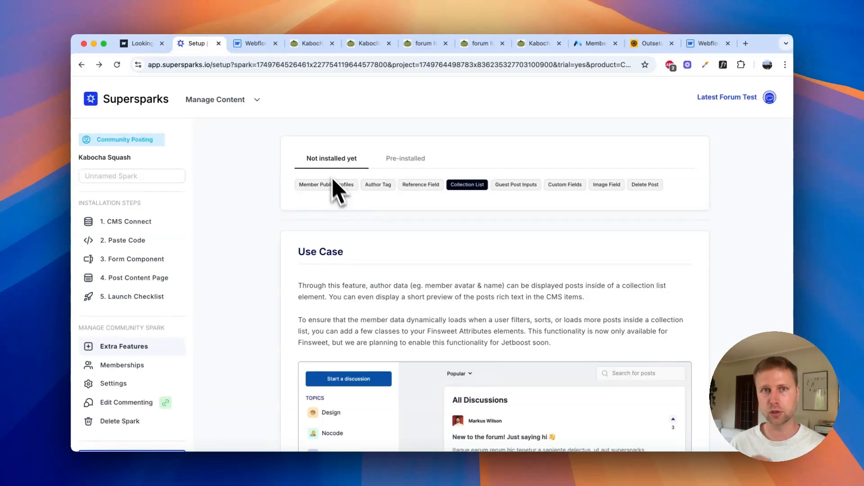
left_click(306, 51)
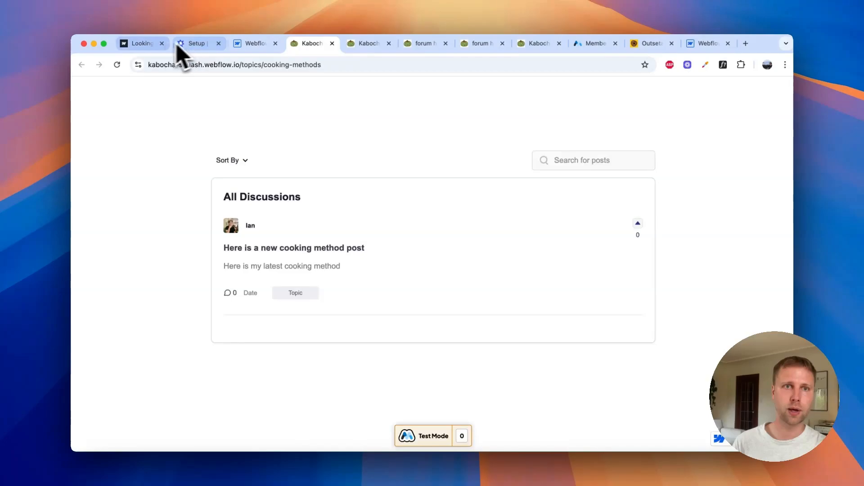
Switch to the demo forum's "Looking to build a job board..." post and look through its responses and commenter details
left_click(144, 44)
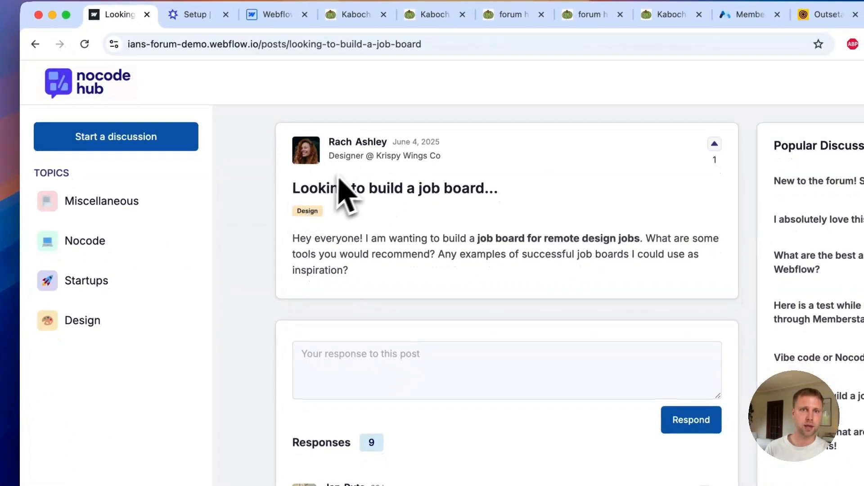
scroll(424, 293, "down", 3)
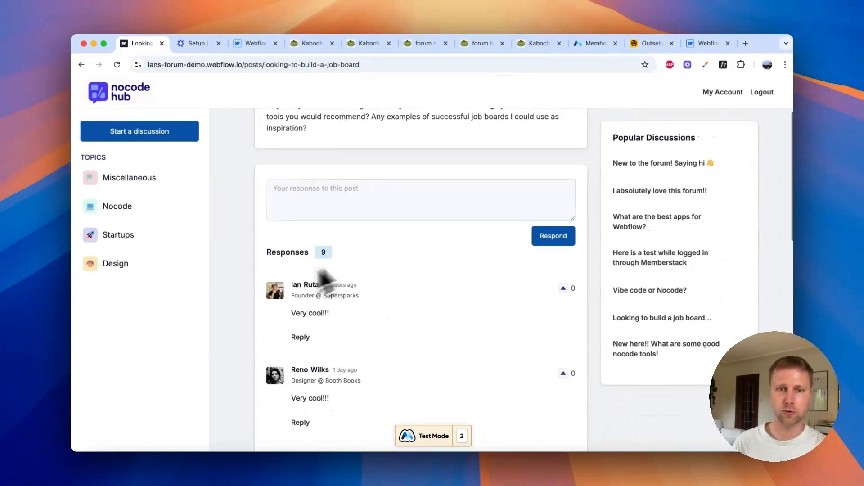
scroll(322, 342, "down", 4)
scroll(310, 342, "down", 2)
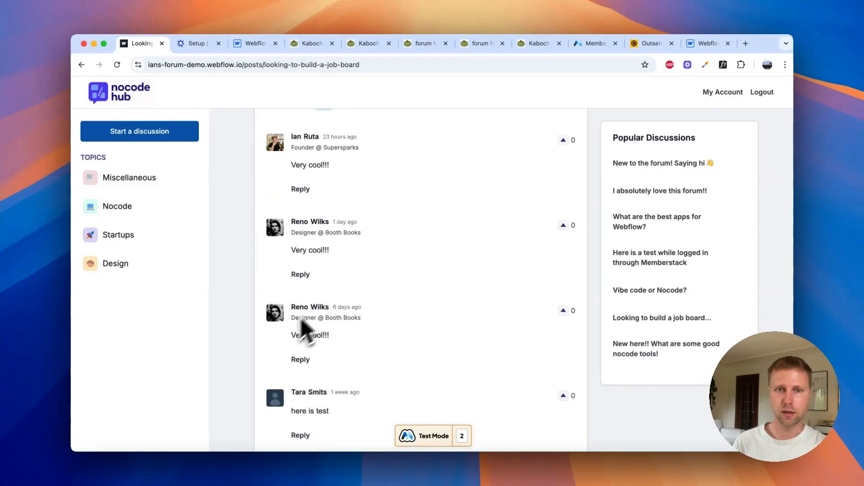
scroll(299, 360, "down", 2)
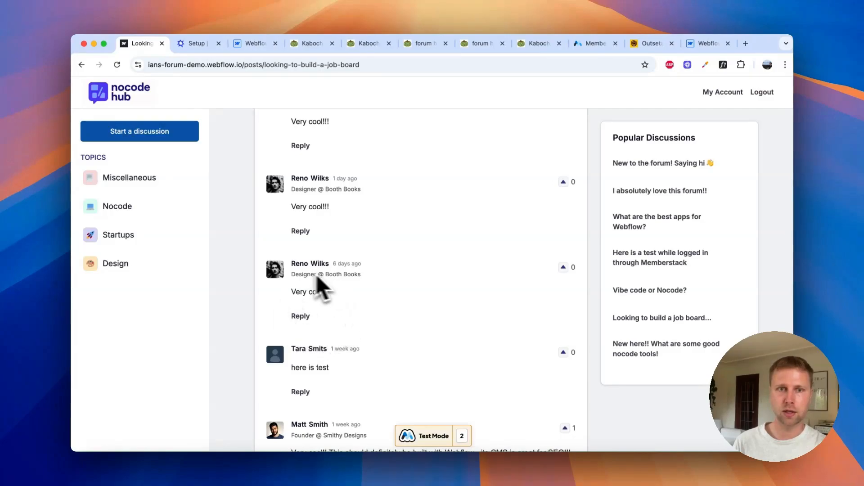
scroll(321, 297, "up", 10)
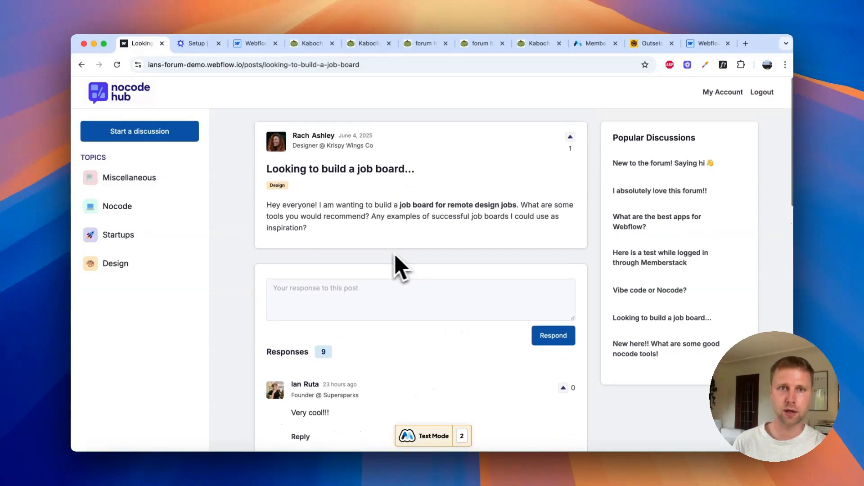
scroll(340, 288, "down", 6)
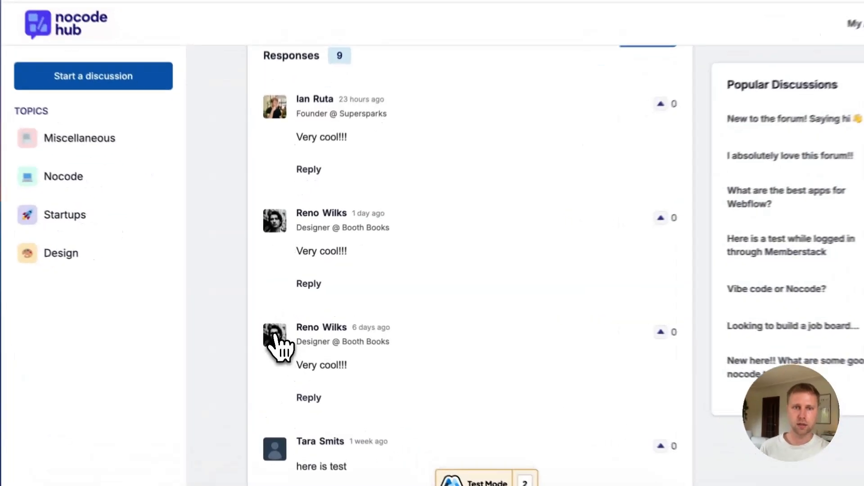
Open a commenter's public profile from a response and look through the member's posts and comments
left_click(278, 325)
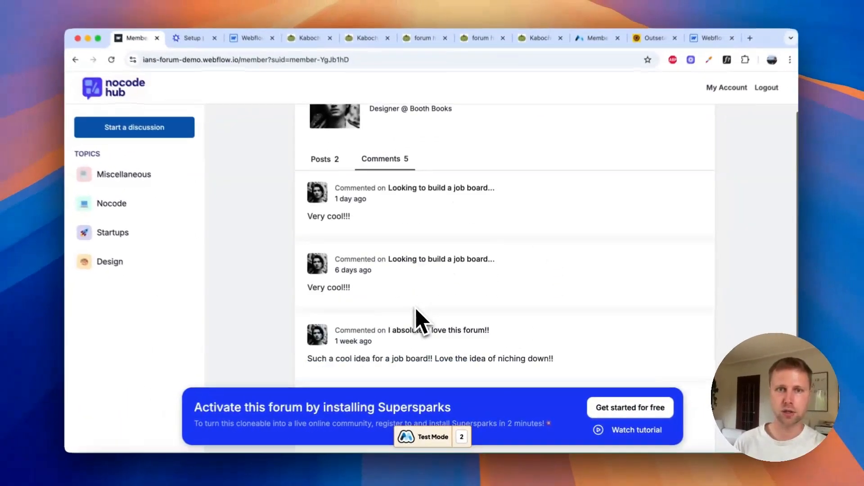
scroll(417, 315, "down", 3)
scroll(417, 315, "up", 3)
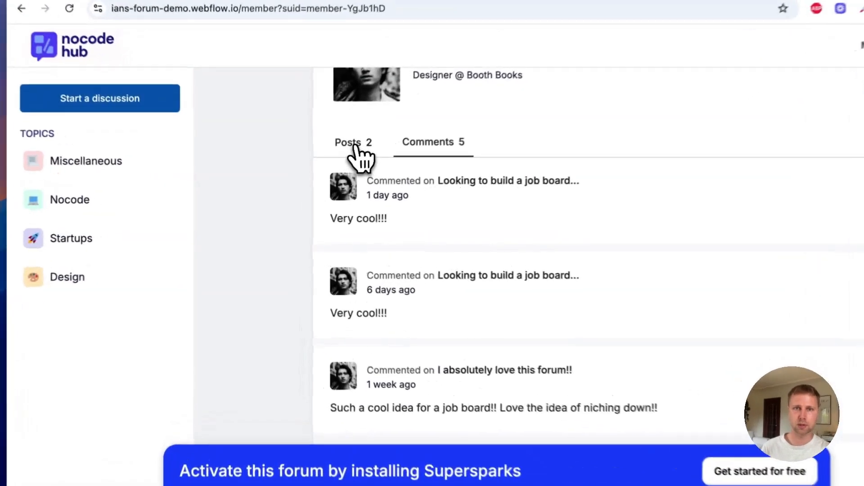
left_click(327, 164)
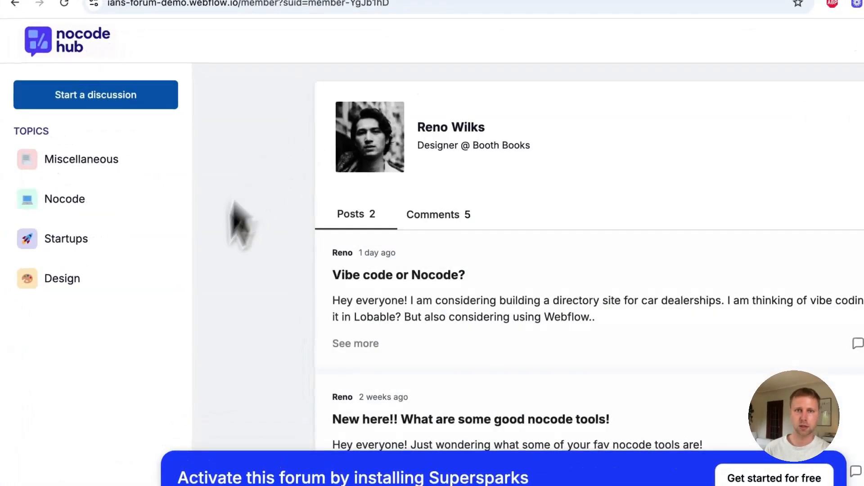
left_click(422, 225)
scroll(442, 385, "down", 5)
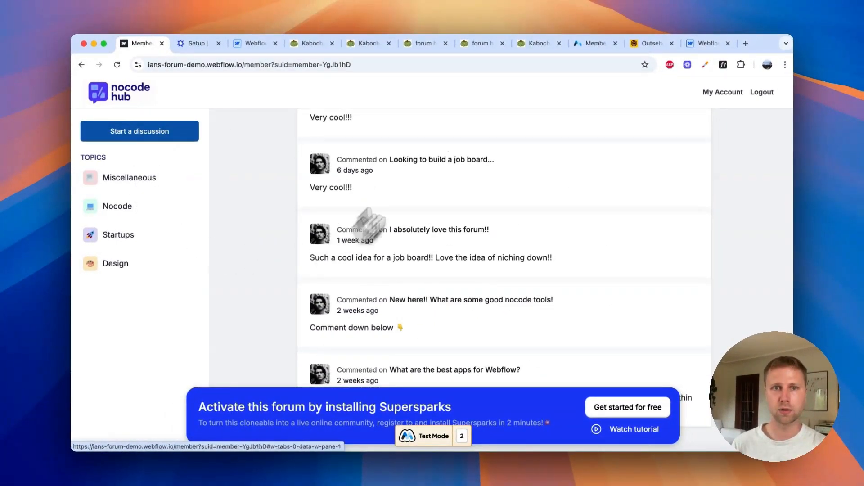
Open the Member Public Profiles extra feature in Supersparks and read its use case
left_click(193, 43)
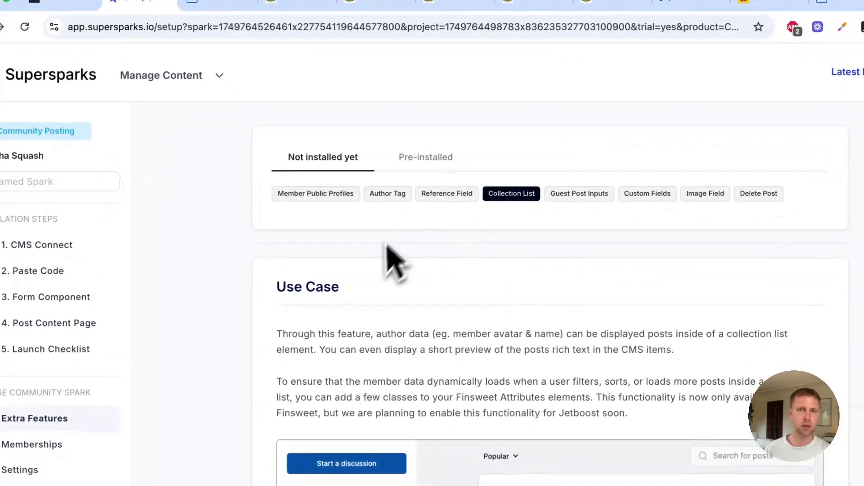
left_click(335, 198)
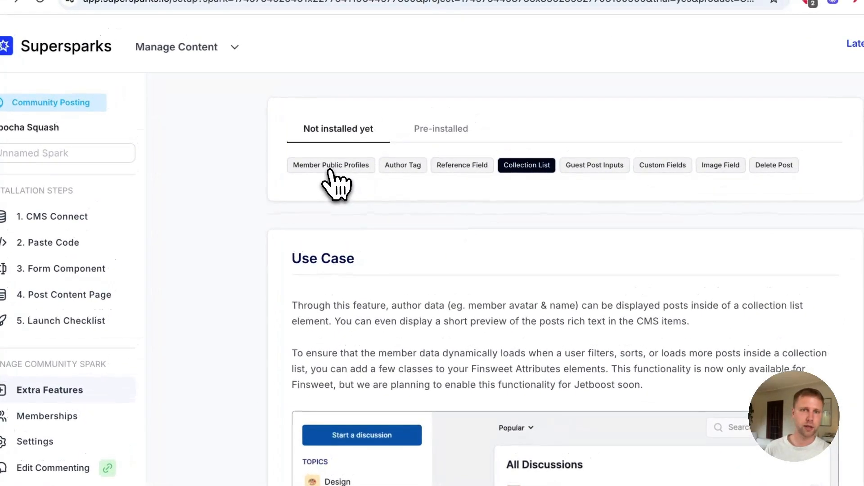
left_click(331, 168)
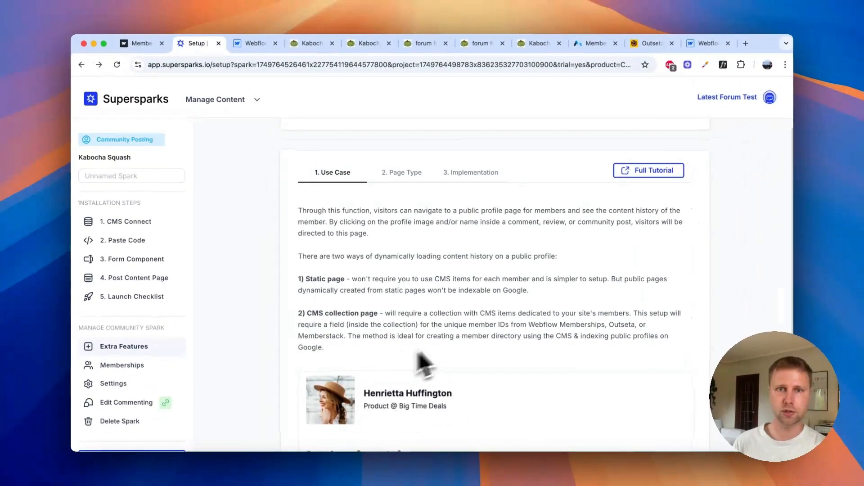
scroll(407, 300, "down", 5)
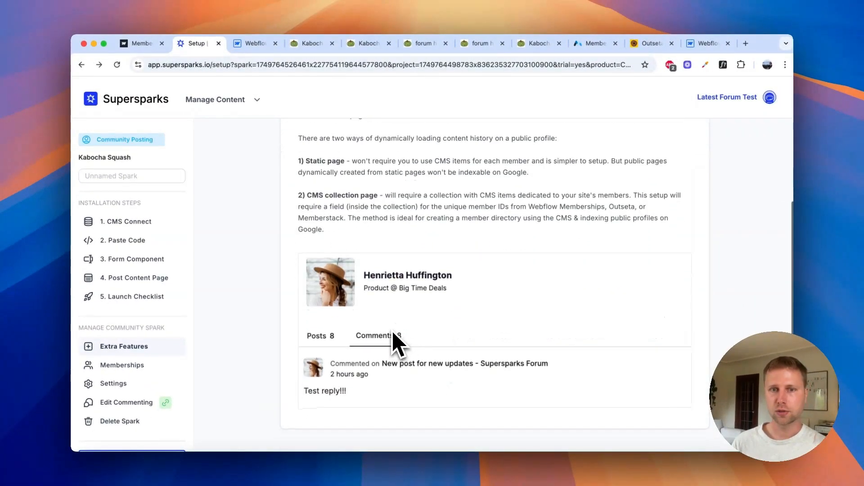
scroll(394, 342, "up", 5)
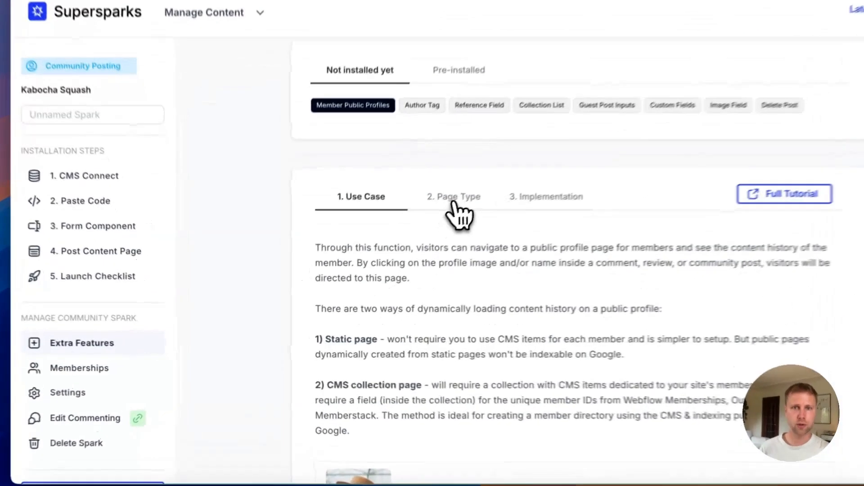
Keep Static Page as the page type for public profiles and open the implementation instructions
left_click(405, 238)
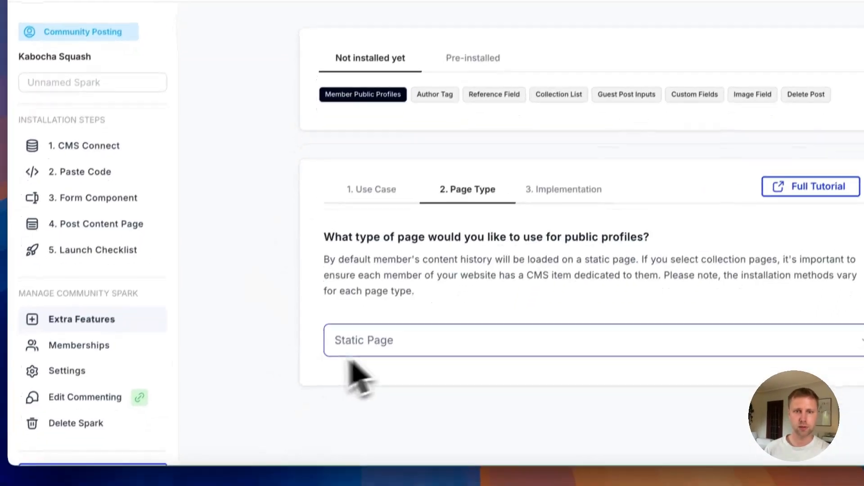
left_click(396, 337)
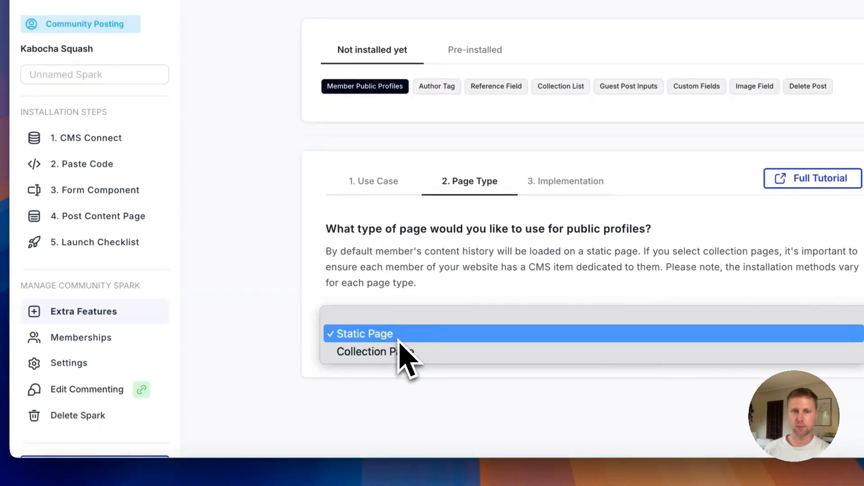
left_click(401, 329)
left_click(360, 380)
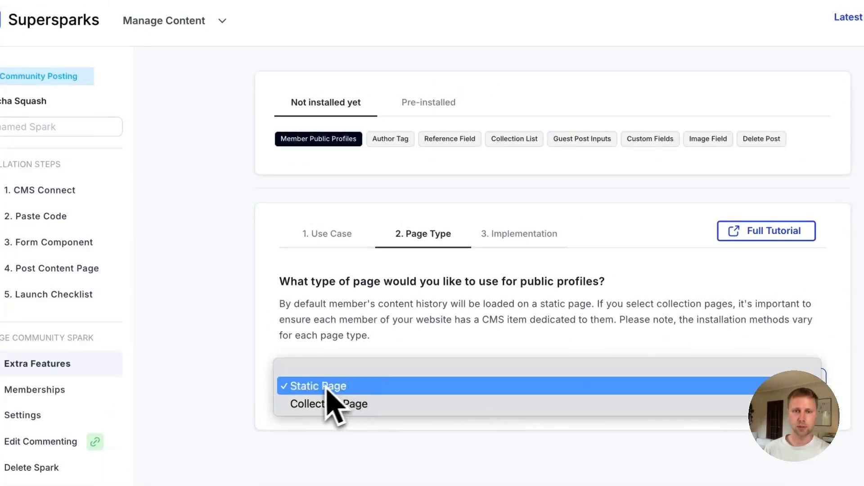
left_click(321, 388)
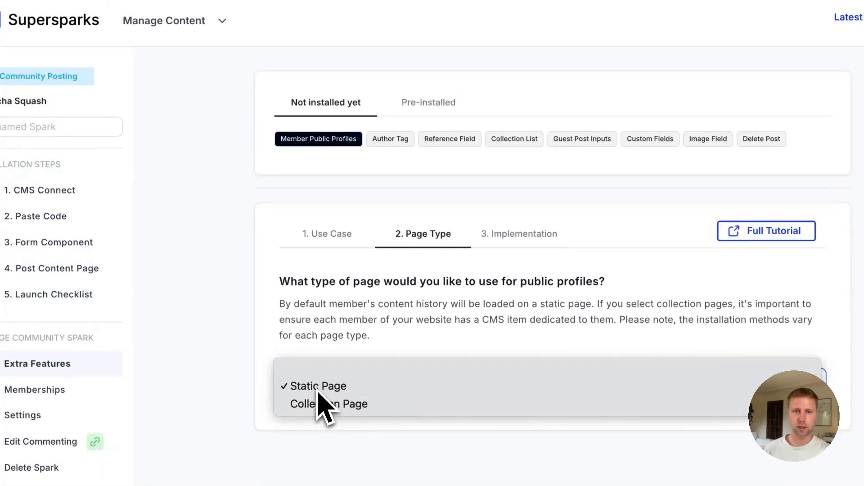
left_click(504, 237)
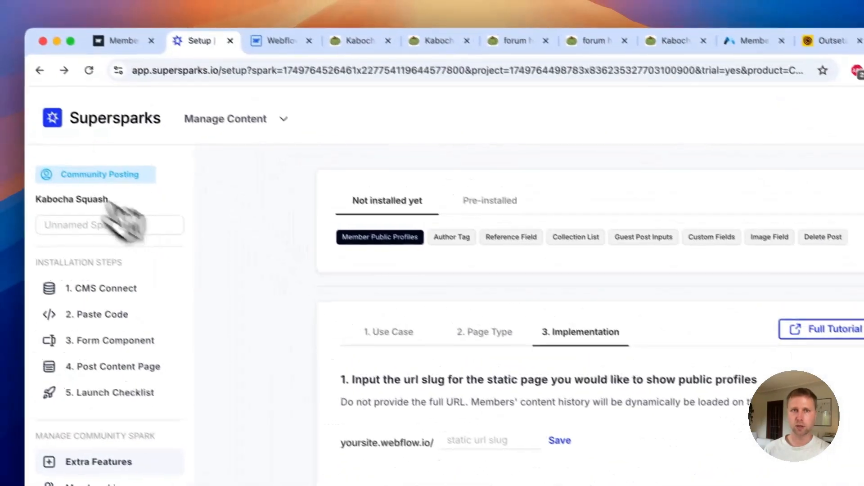
Create a new static page named member with the slug member in the Webflow Designer
left_click(281, 40)
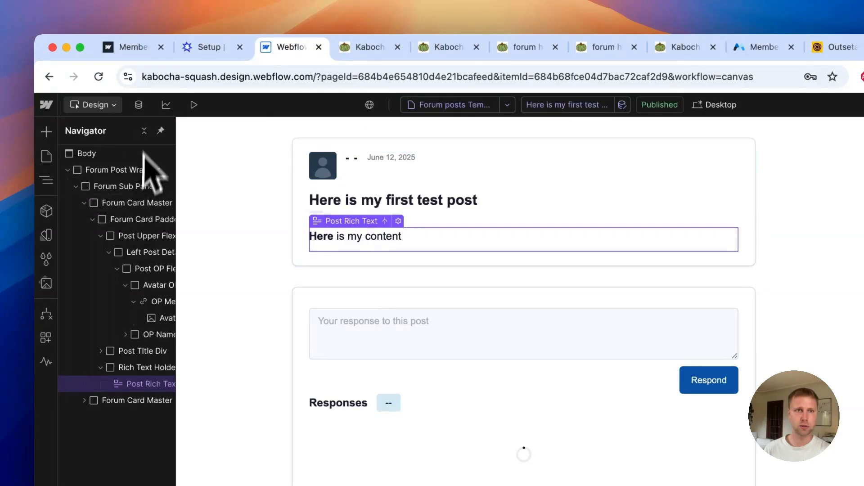
left_click(47, 155)
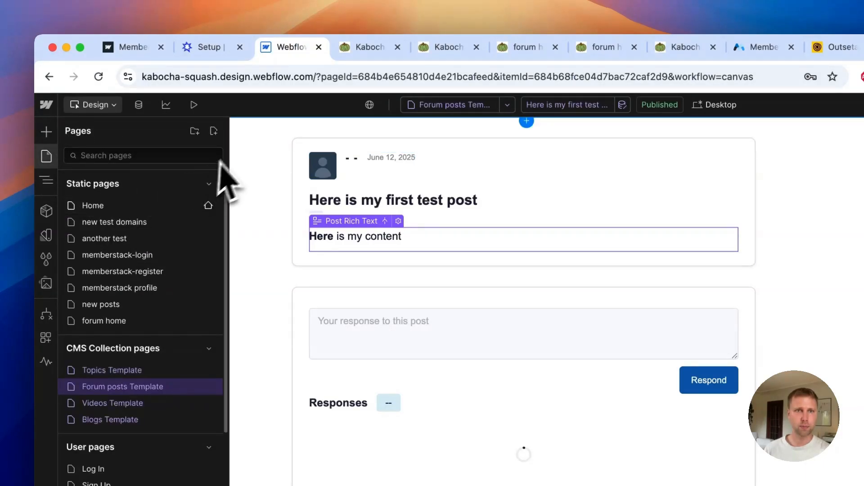
left_click(214, 131)
left_click(236, 150)
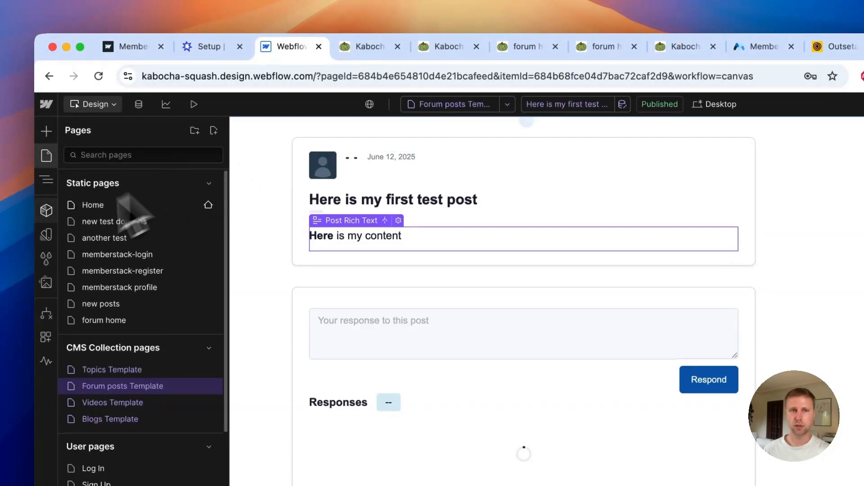
left_click(304, 199)
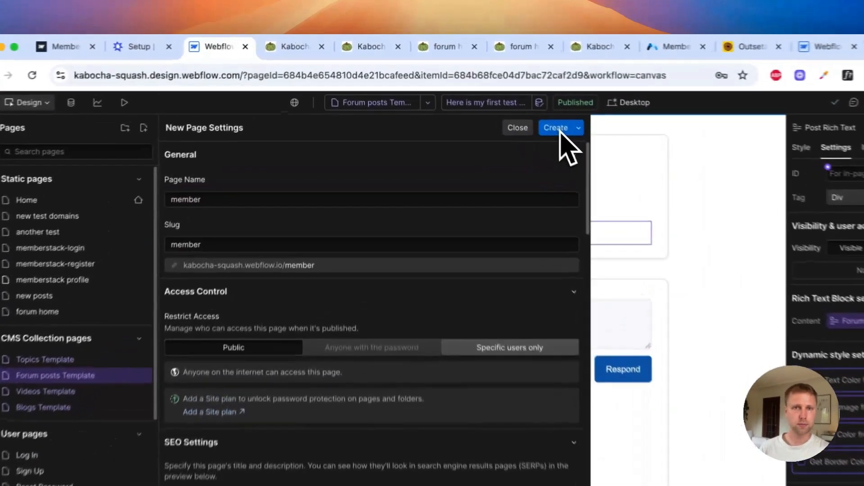
left_click(508, 105)
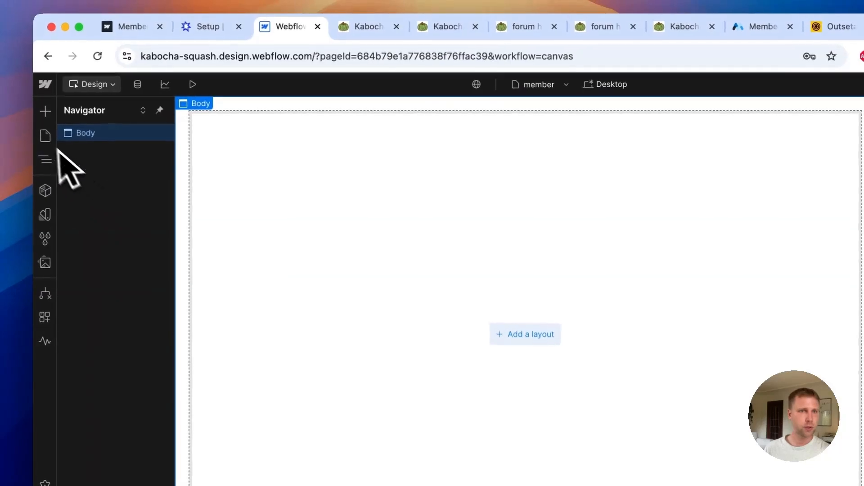
Copy the slug from the member page's settings and enter member as the static URL slug in Supersparks
left_click(45, 136)
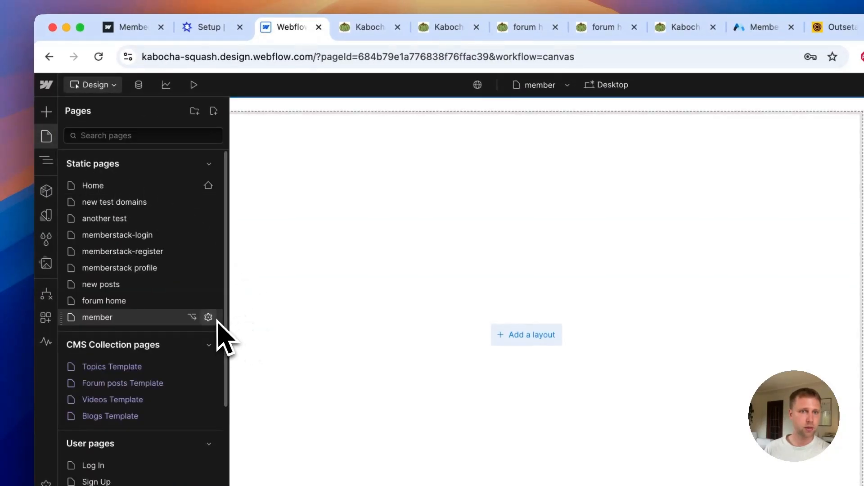
left_click(208, 318)
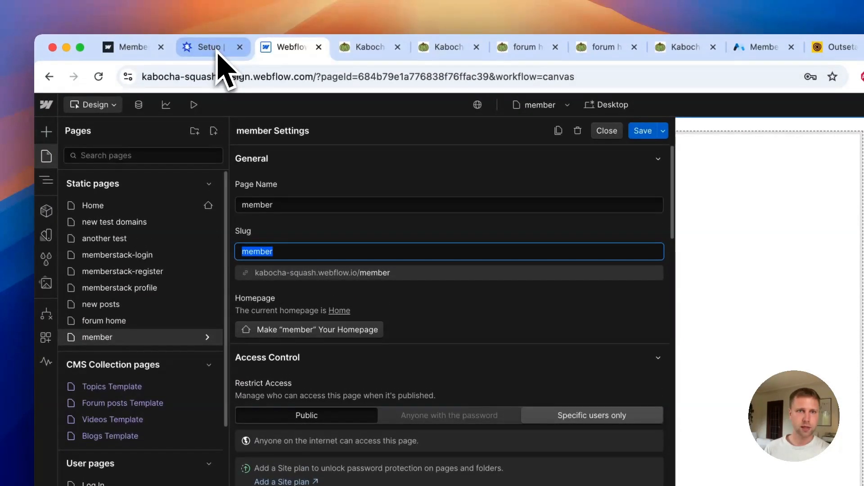
left_click(208, 27)
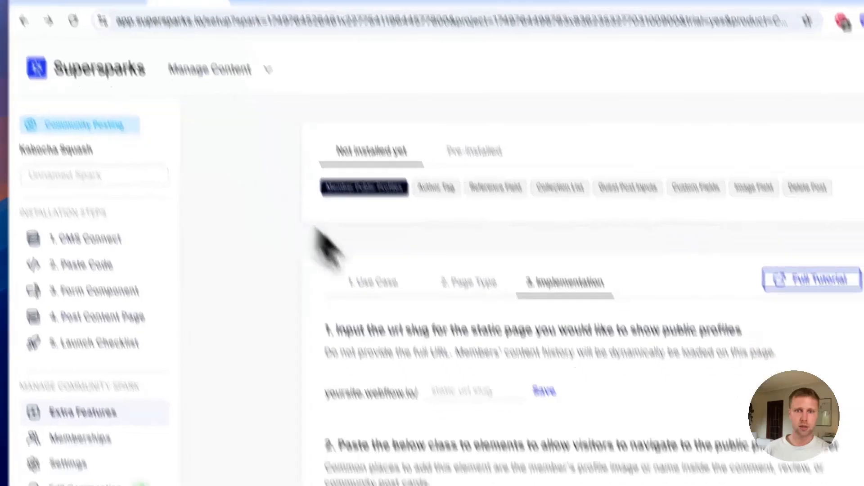
left_click(451, 390)
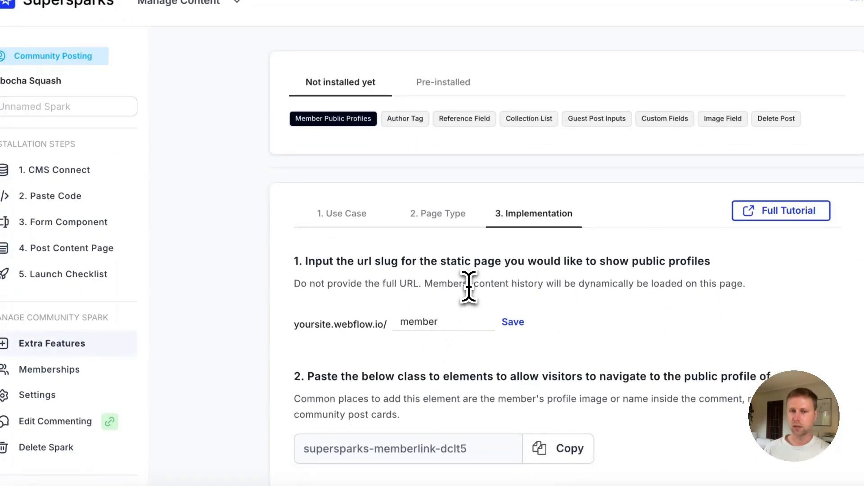
Copy the supersparks-memberlink-dclt5 class from the Supersparks instructions and open the Forum posts Template in the Webflow Designer
scroll(422, 321, "down", 2)
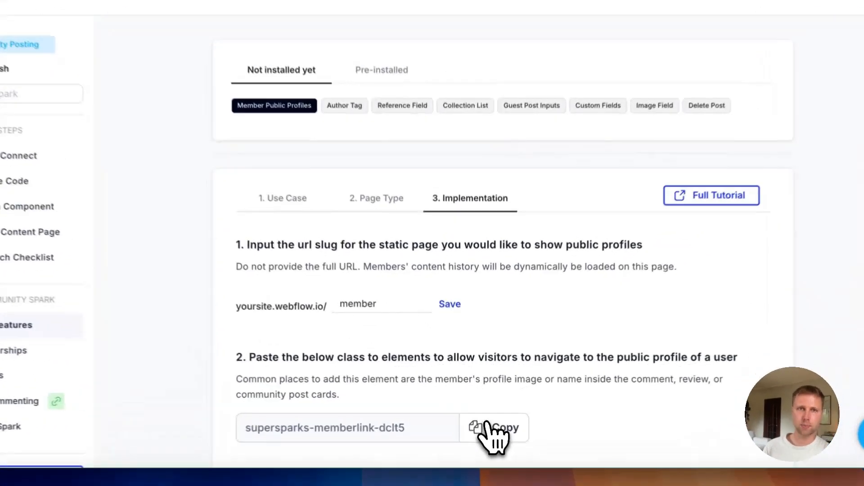
left_click(477, 420)
left_click(254, 44)
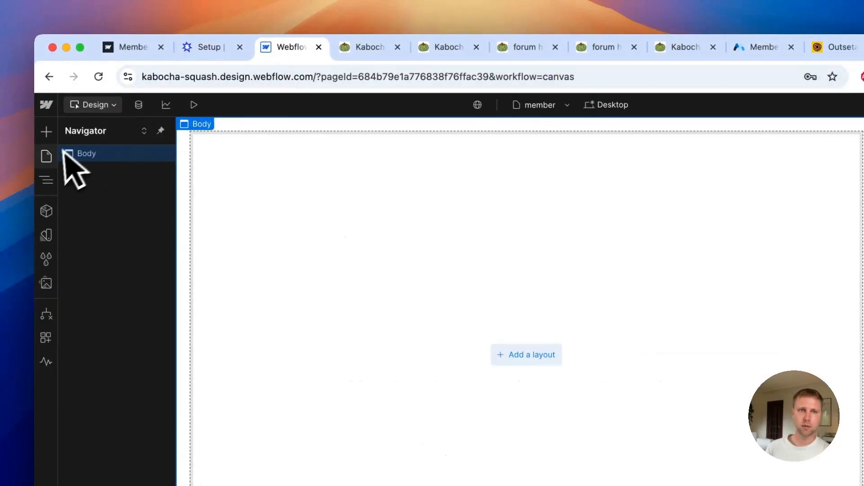
left_click(46, 156)
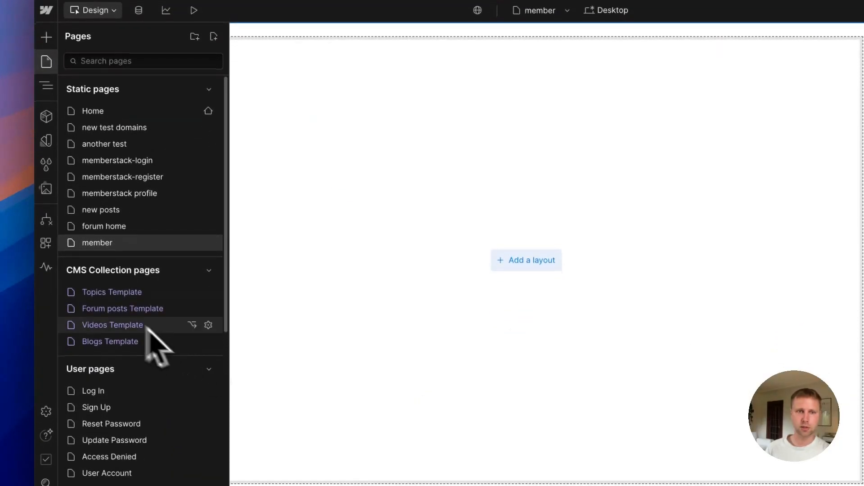
left_click(116, 309)
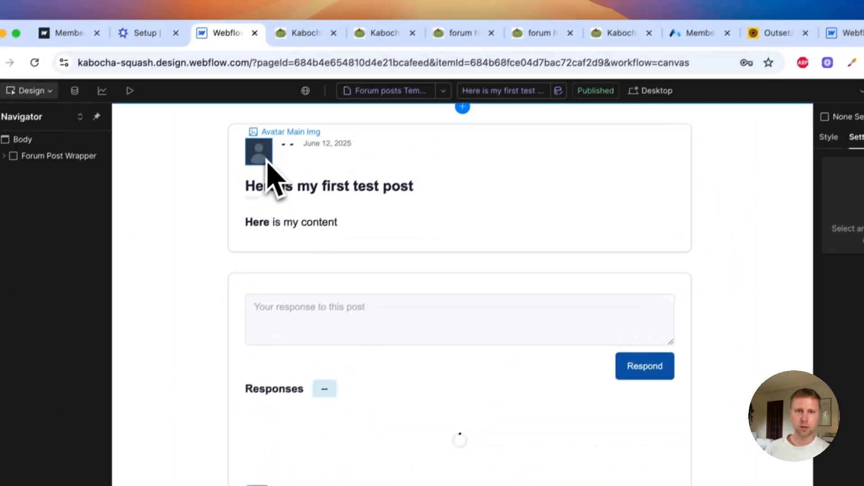
Add a custom attribute named supersparks-memberlink with the value dclt5 to the avatar image of the post's author
left_click(311, 79)
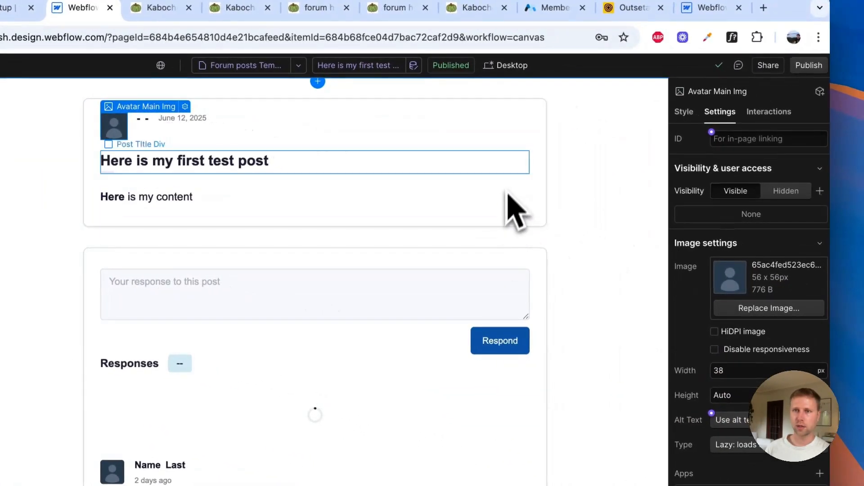
left_click(685, 116)
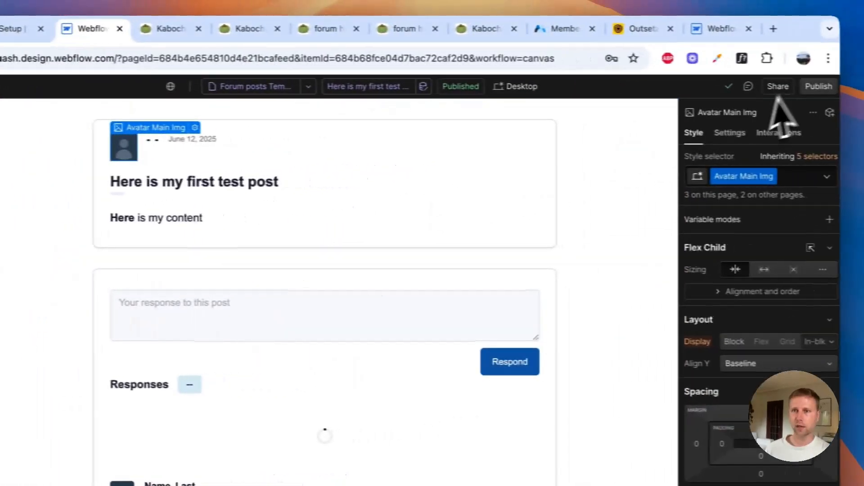
left_click(719, 131)
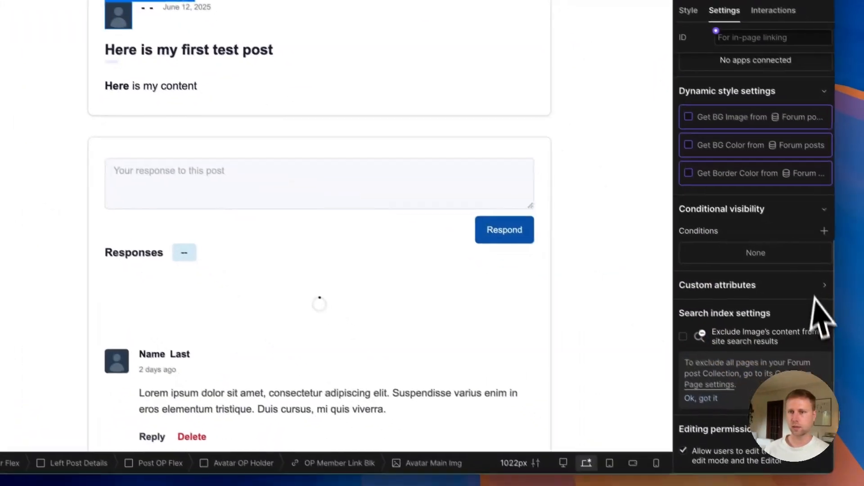
left_click(819, 306)
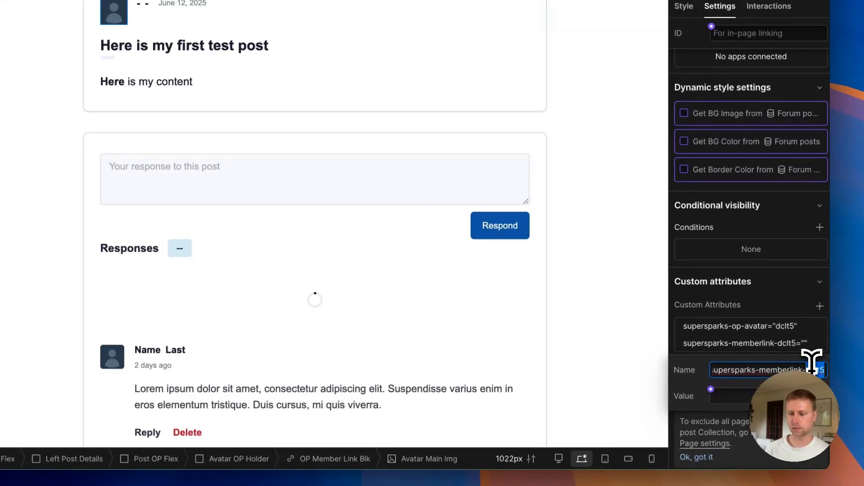
key("BackSpace")
key("BackSpace")
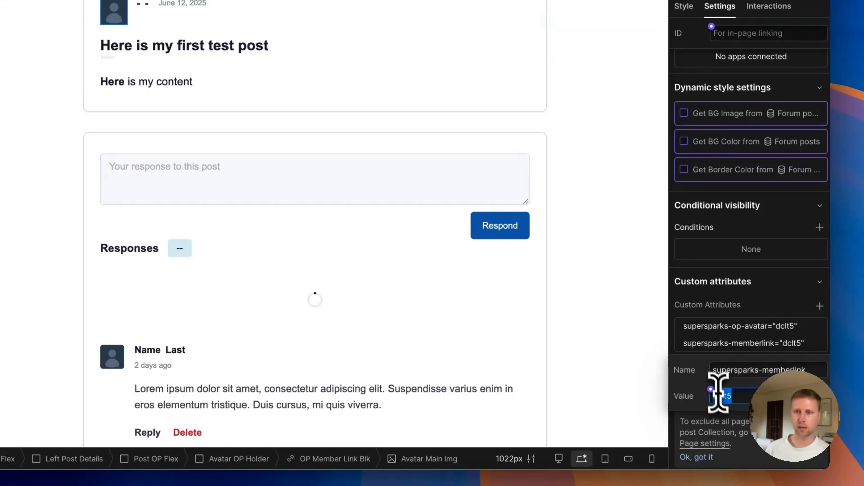
left_click(752, 295)
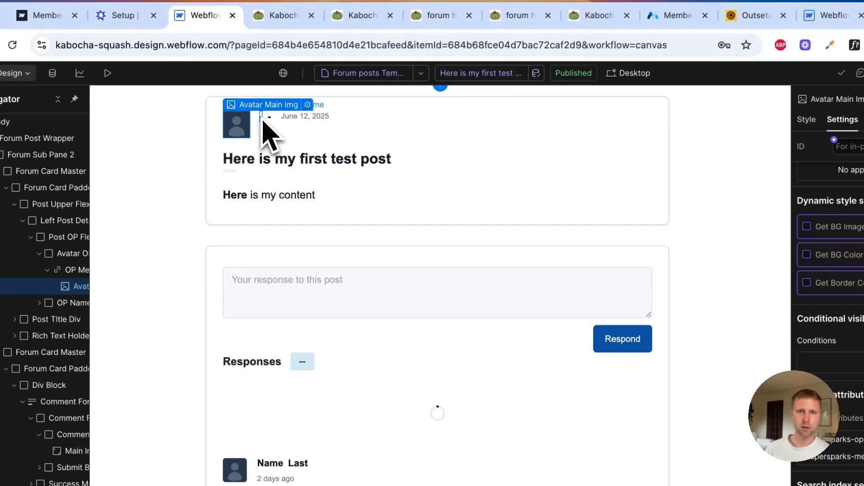
Add the supersparks-memberlink attribute with value dclt5 to the post's author name text and publish the site to kabocha-squash.webflow.io
left_click(262, 117)
left_click(807, 120)
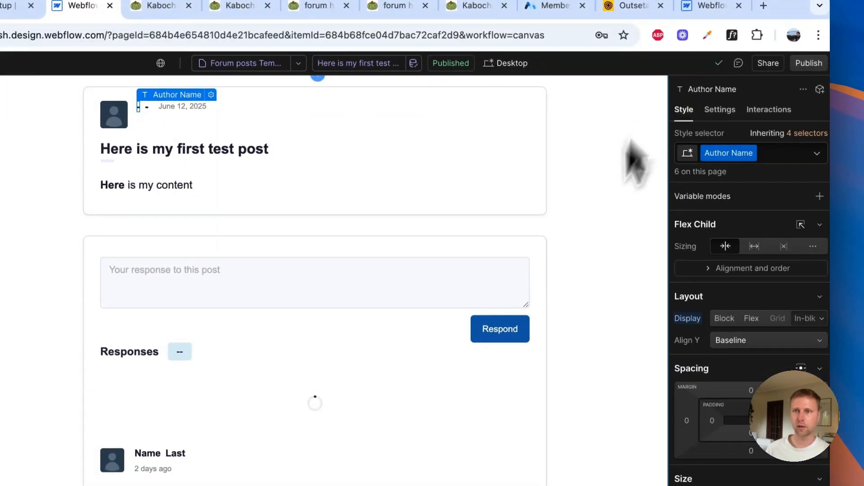
left_click(720, 98)
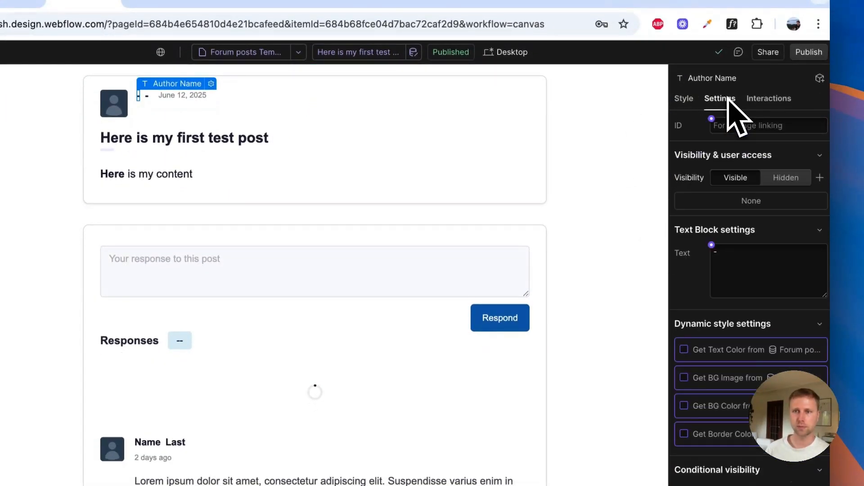
scroll(699, 308, "down", 6)
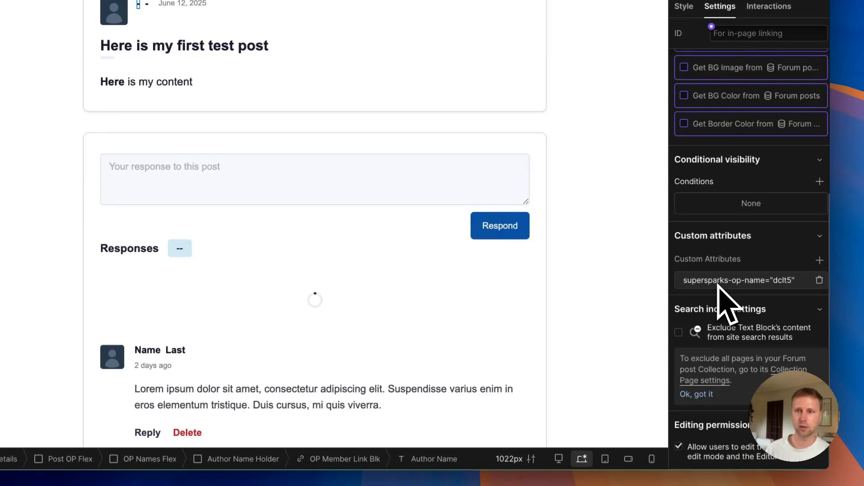
left_click(820, 260)
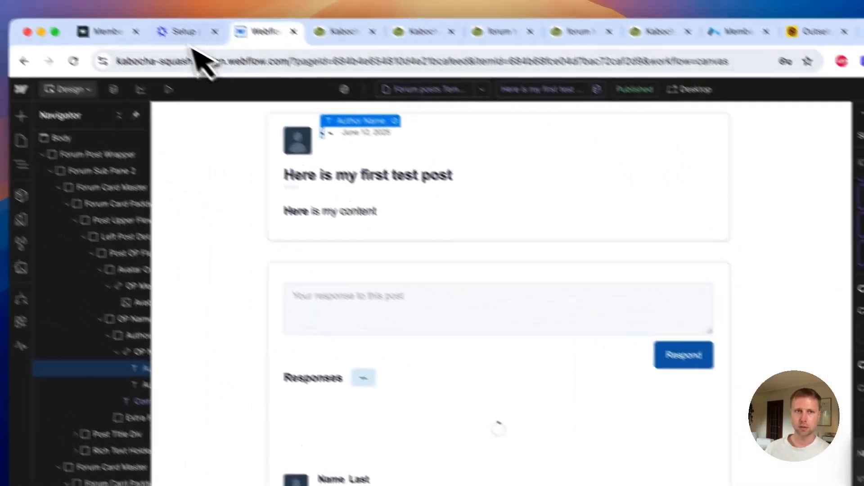
left_click(189, 35)
left_click(525, 432)
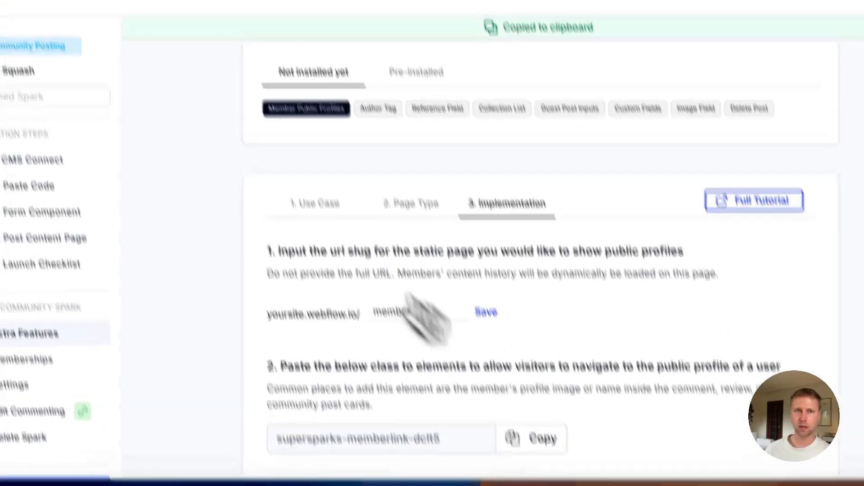
left_click(254, 41)
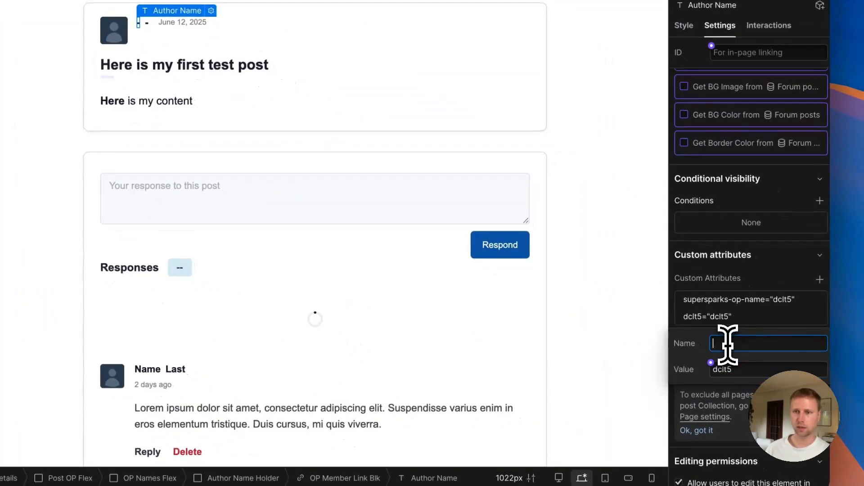
key("ctrl+v")
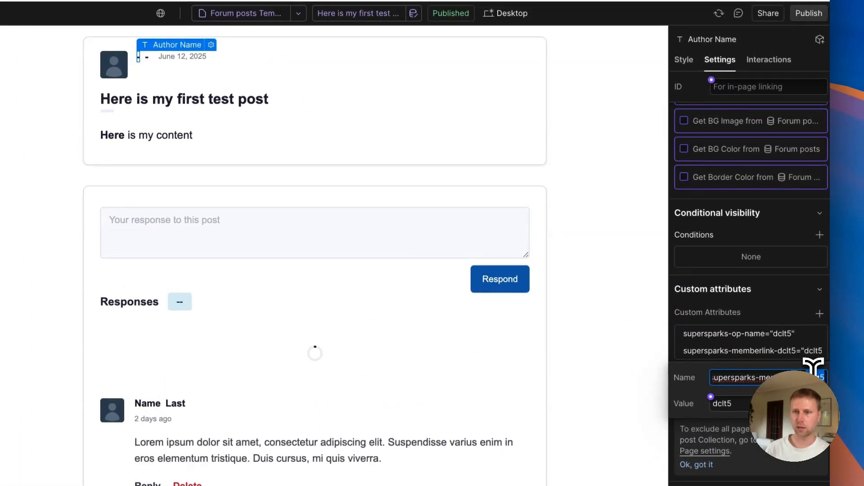
left_click(770, 293)
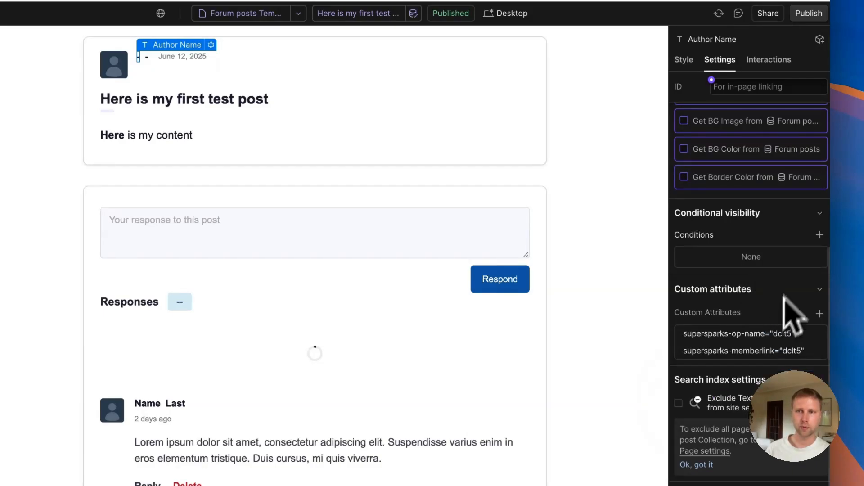
left_click(807, 14)
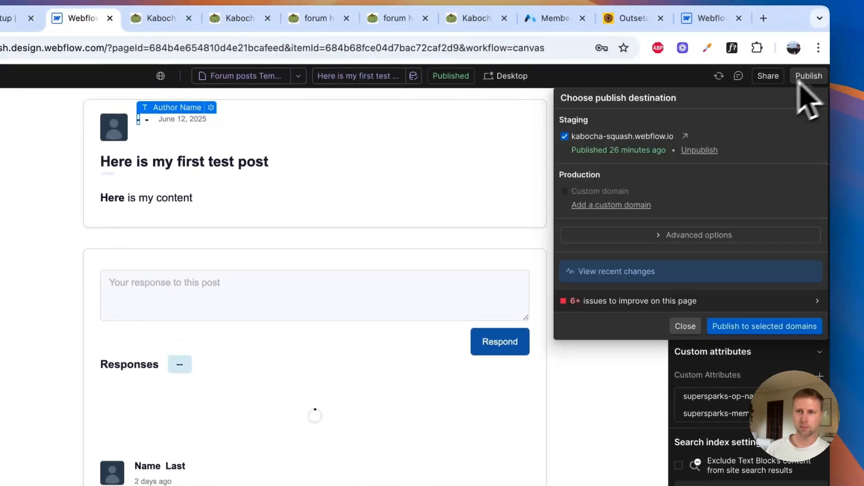
left_click(739, 326)
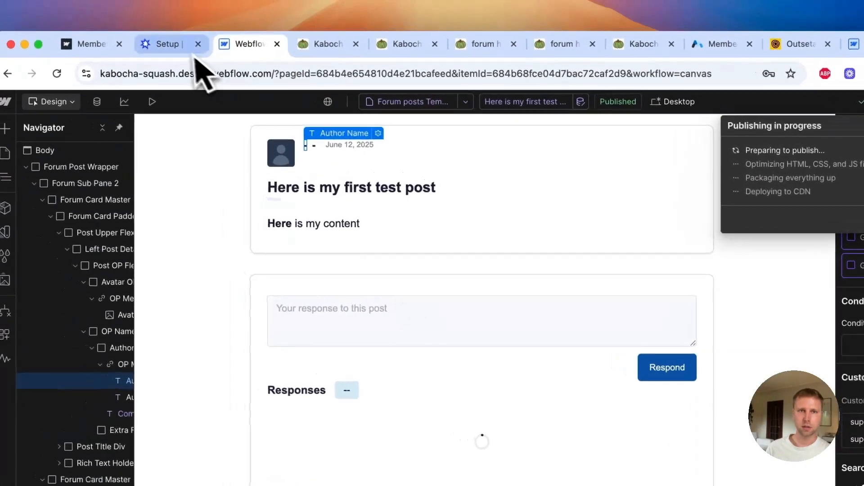
Copy the Public Profile - Light Styled component in Supersparks and view the demo forum's member profile page for reference
left_click(180, 49)
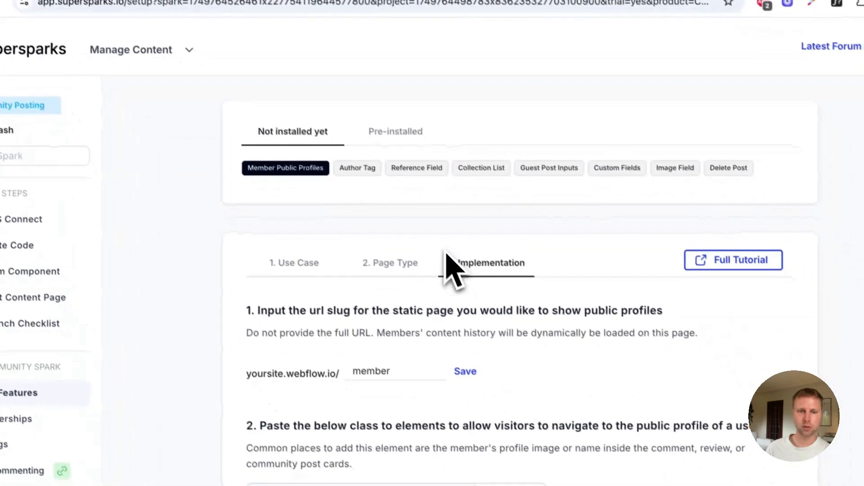
scroll(508, 333, "down", 10)
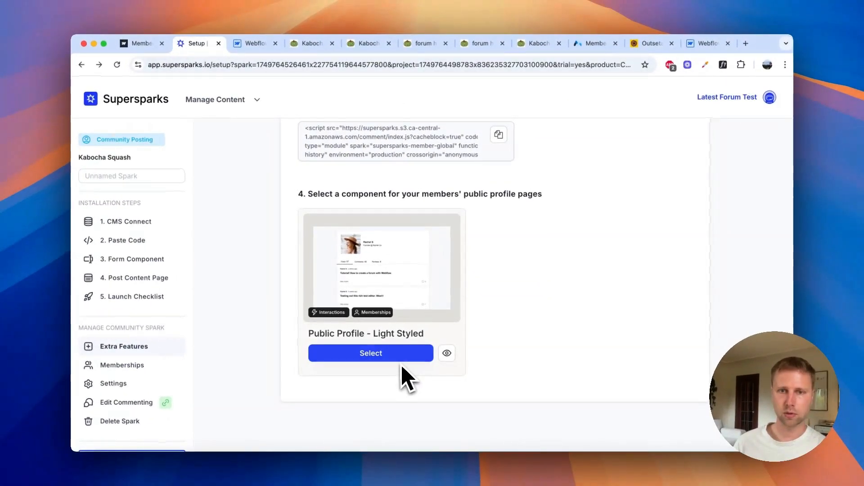
left_click(362, 355)
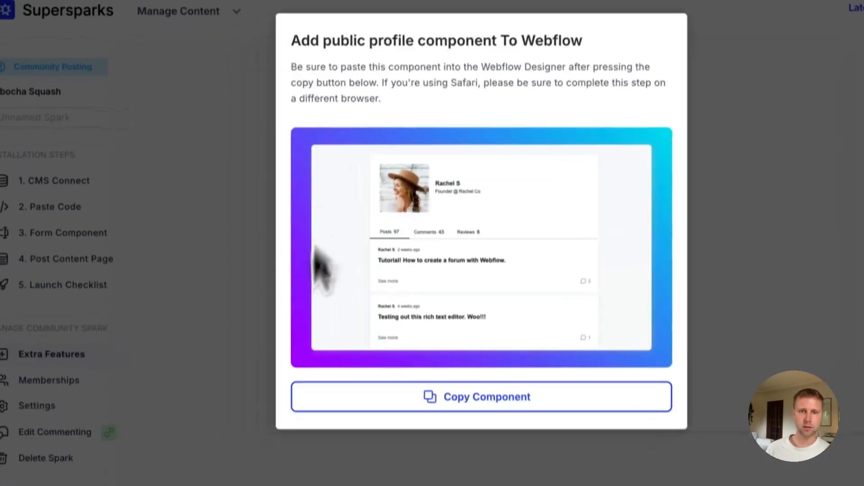
left_click(360, 374)
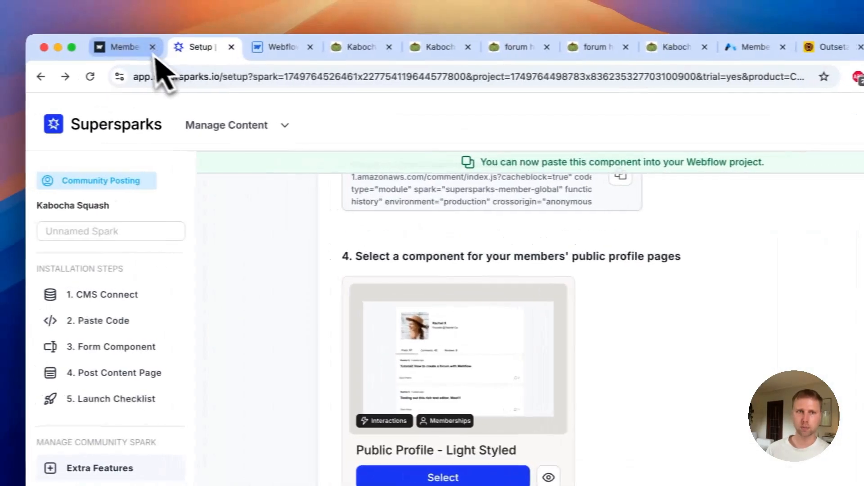
left_click(155, 45)
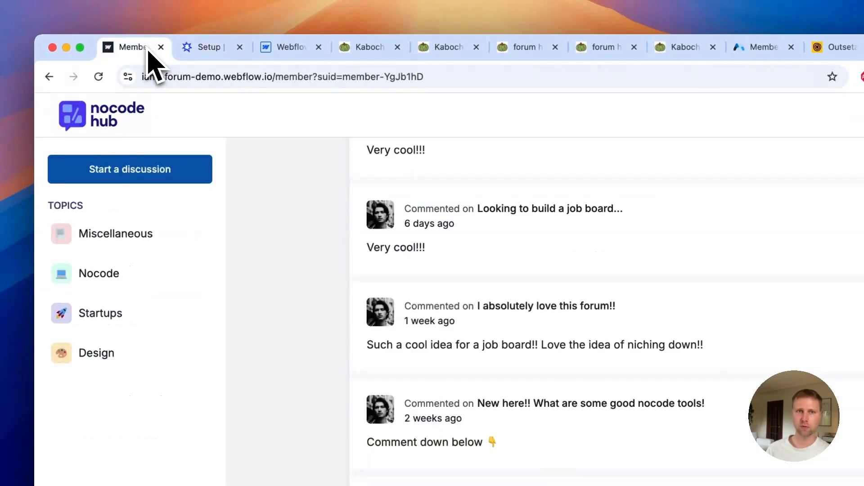
scroll(414, 243, "up", 8)
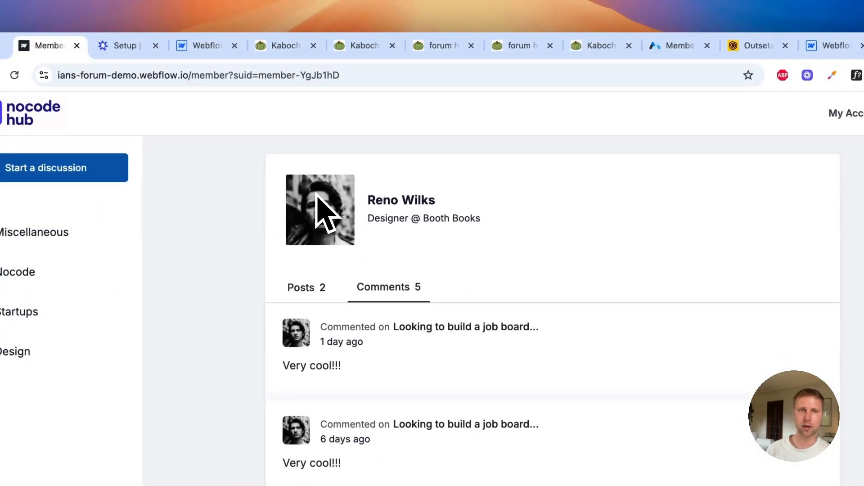
left_click(120, 46)
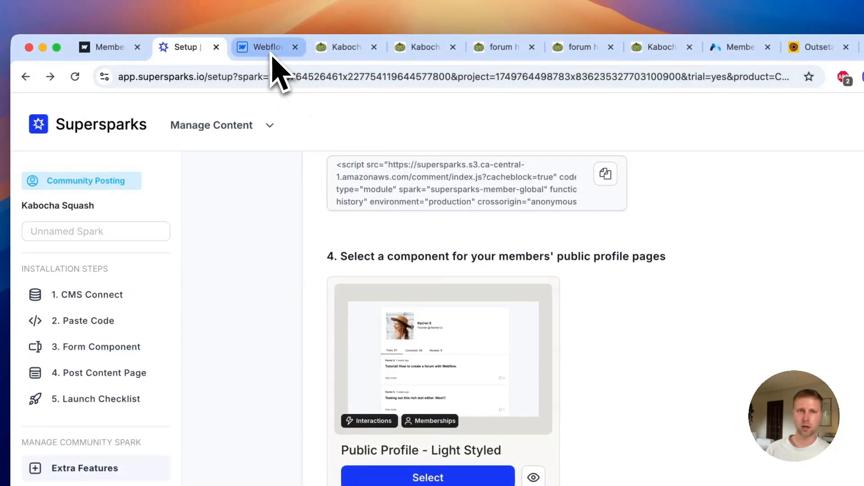
Paste the copied public profile component into the body of the member page in the Webflow Designer and publish the site to staging
left_click(270, 51)
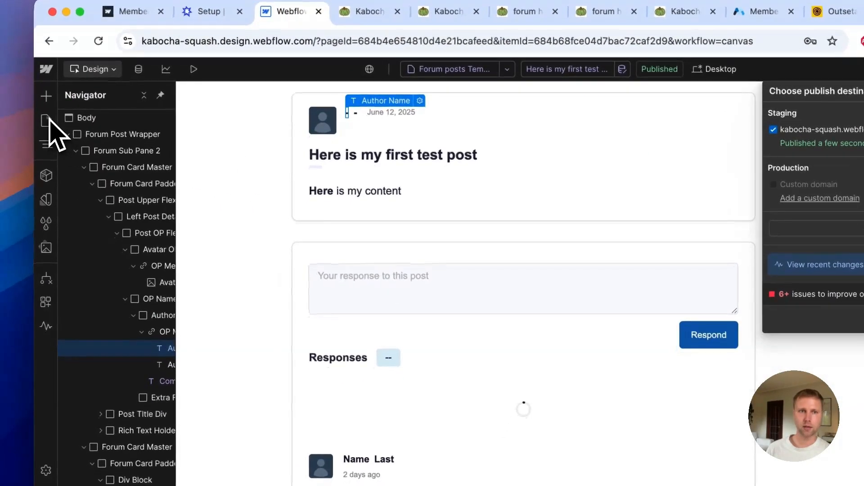
left_click(46, 120)
left_click(116, 303)
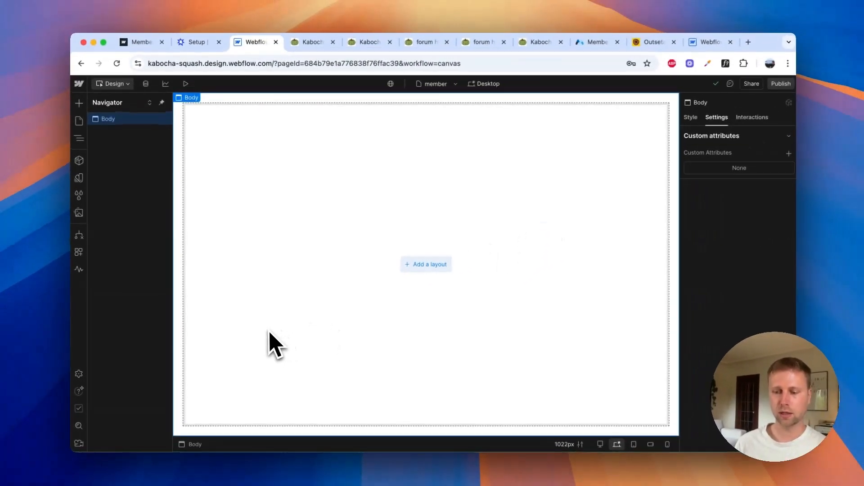
key("super+v")
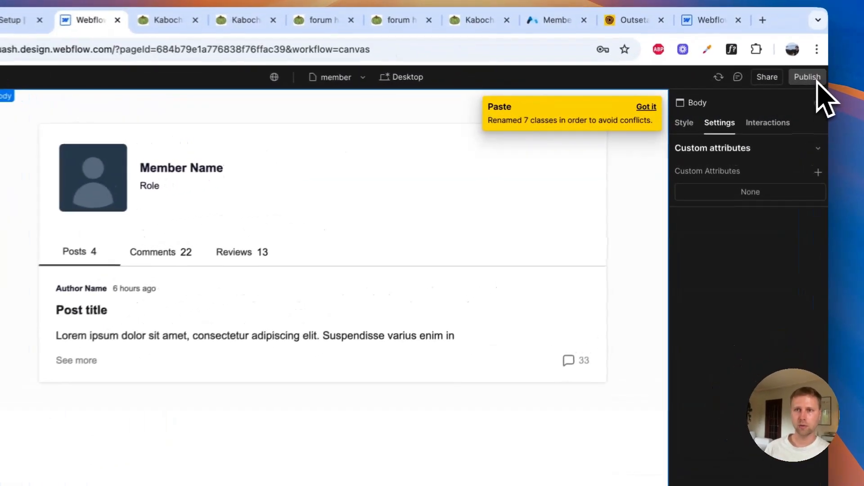
left_click(786, 86)
left_click(724, 265)
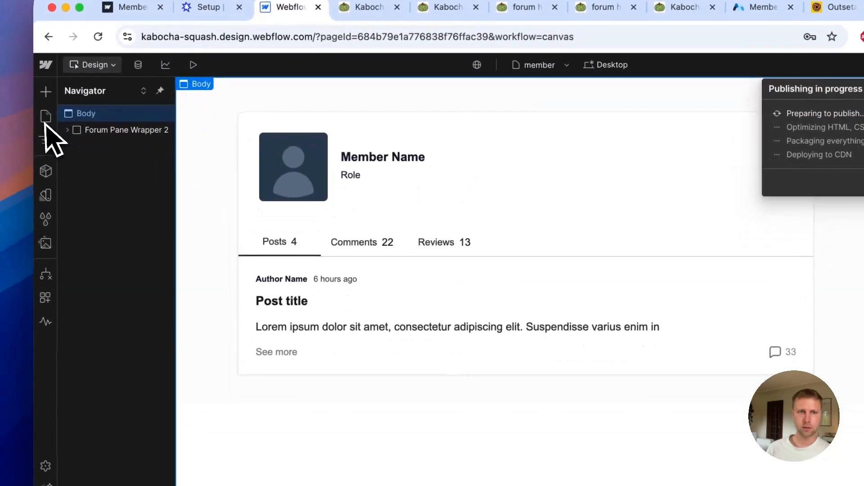
Switch to the forum home page in the Webflow Designer and open its published version on kabocha-squash.webflow.io
left_click(48, 118)
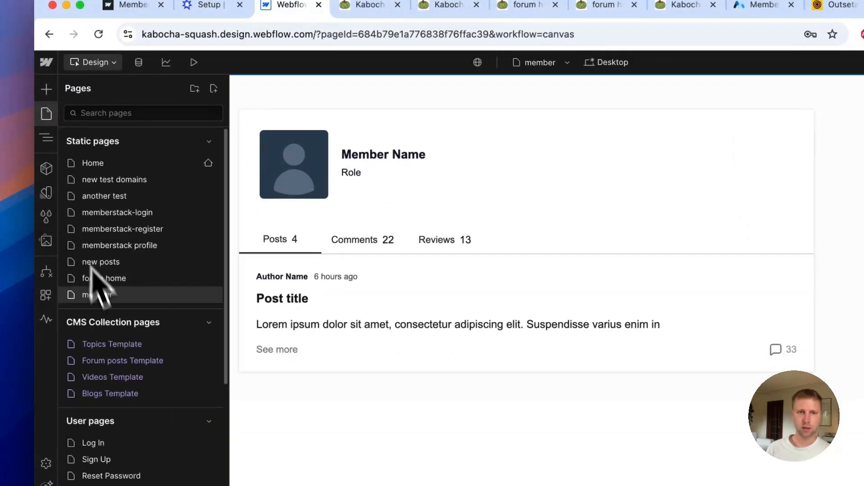
left_click(111, 288)
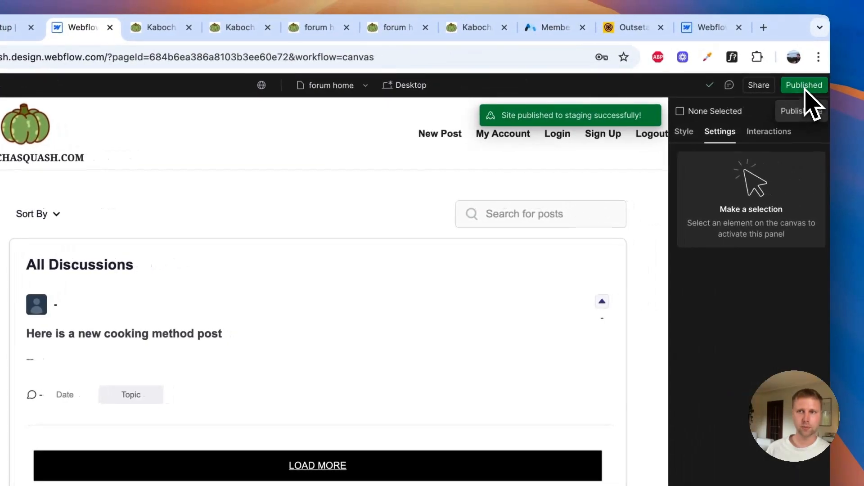
left_click(824, 83)
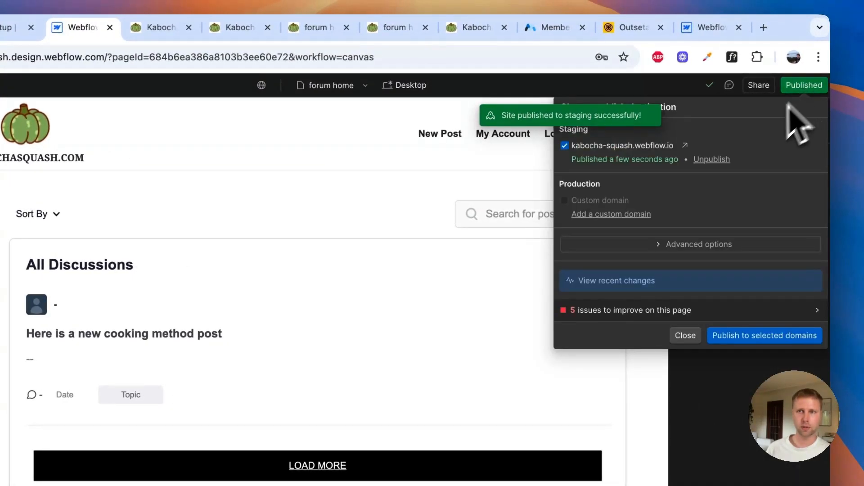
left_click(687, 147)
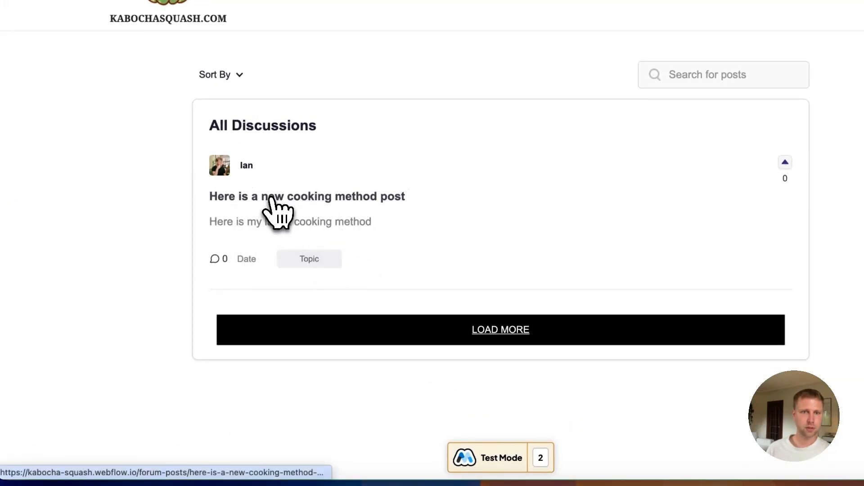
Open the cooking method post on the published forum, go to its author's public profile, and review the posts and comments listed there
left_click(307, 191)
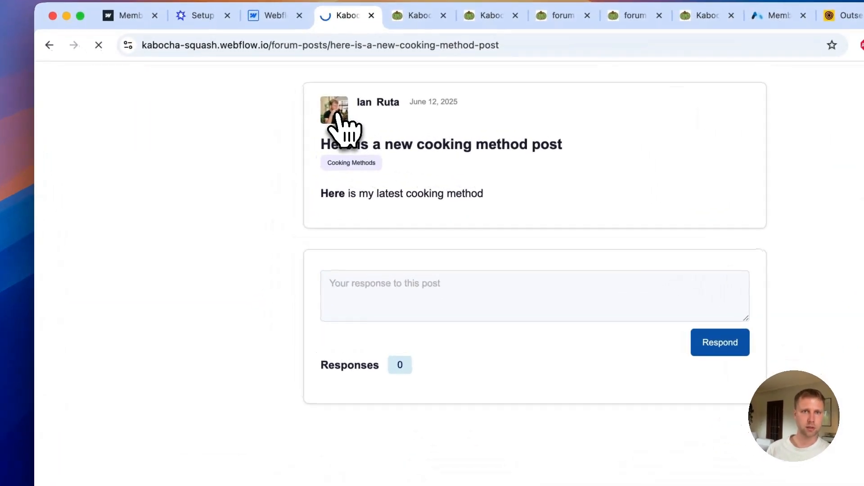
left_click(294, 115)
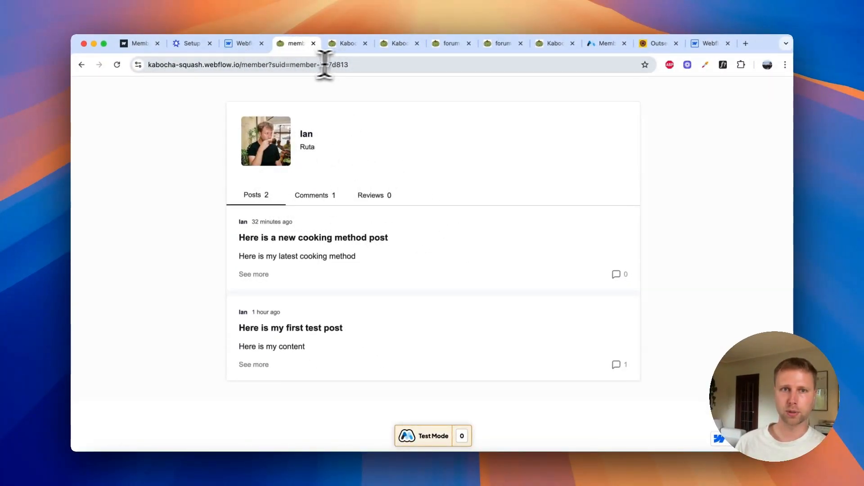
left_click_drag(238, 65, 365, 68)
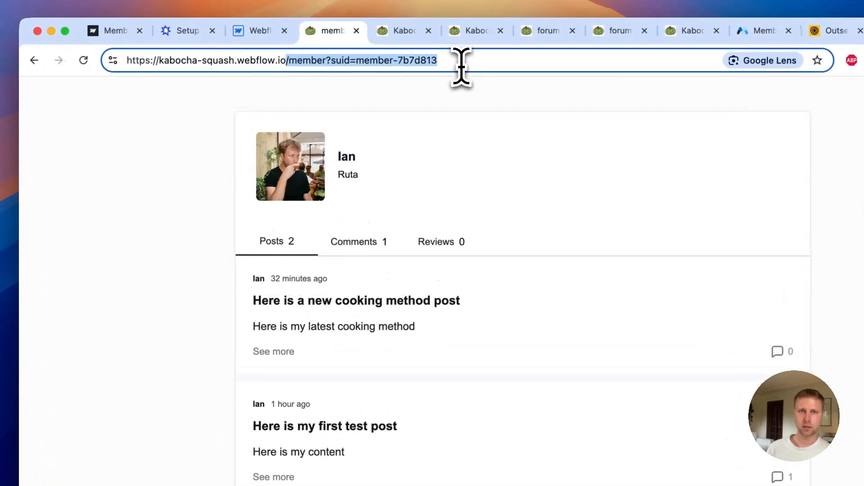
left_click(348, 254)
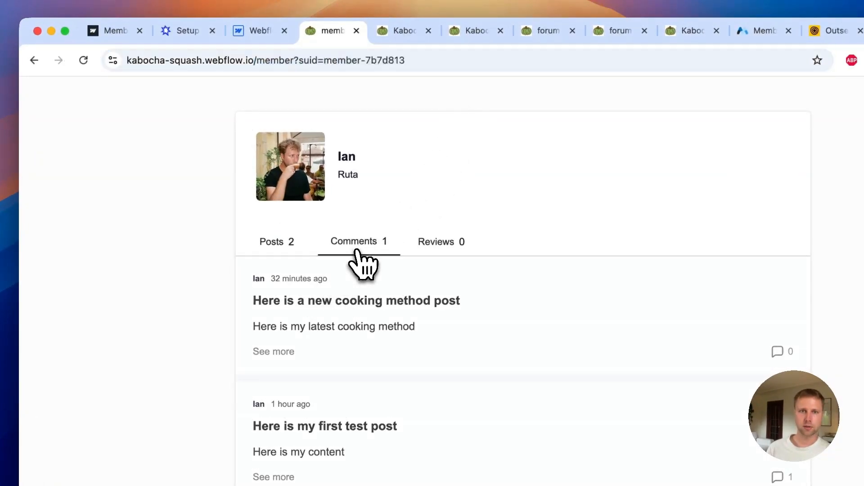
left_click(283, 245)
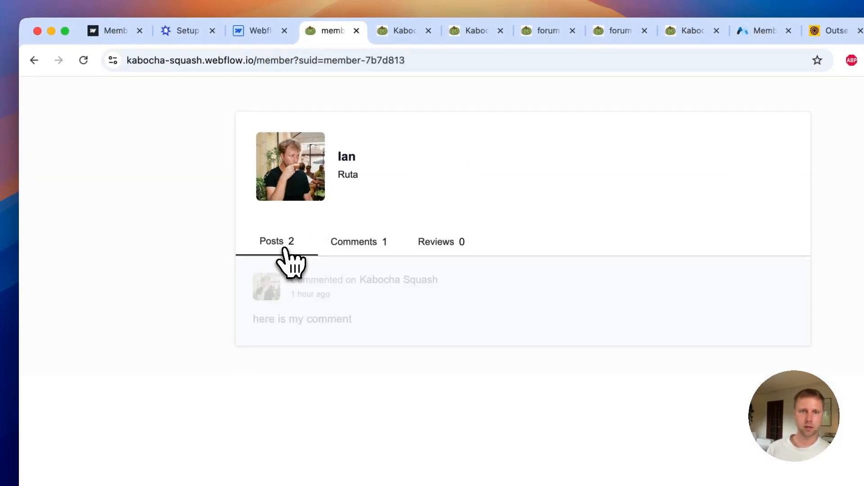
left_click(367, 250)
left_click(266, 264)
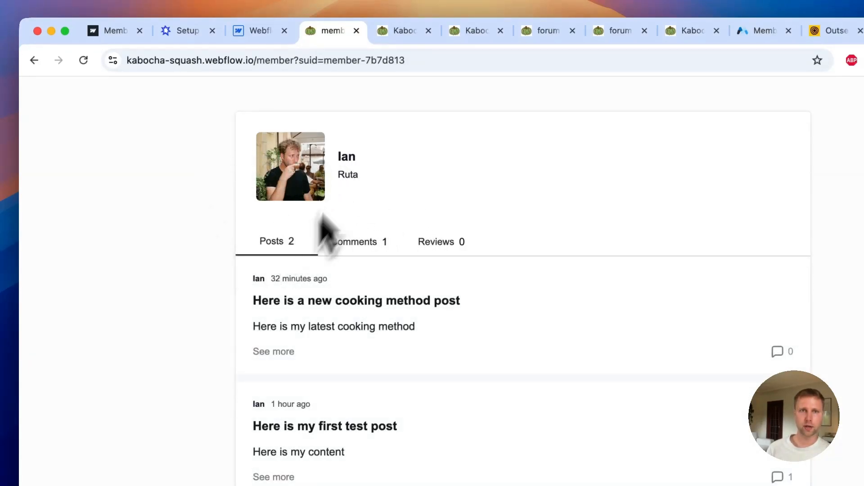
Remove the Reviews tab from the profile's history tabs on the member page in the Webflow Designer
left_click(261, 32)
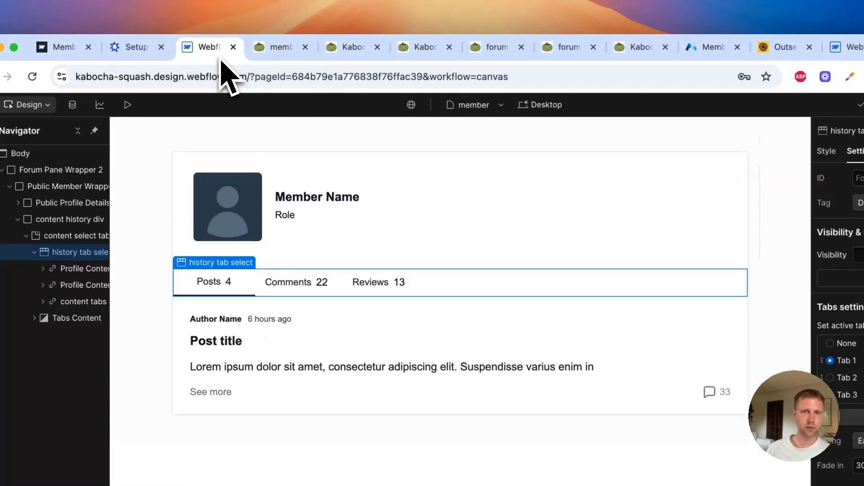
left_click(388, 293)
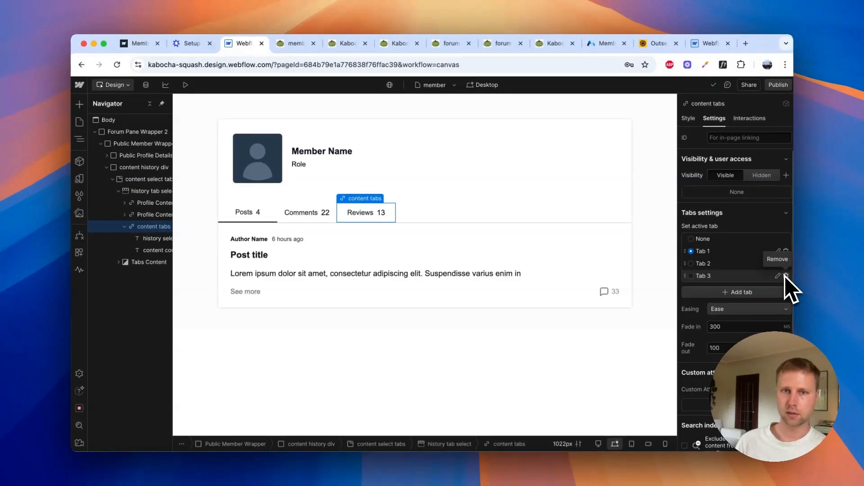
left_click(786, 276)
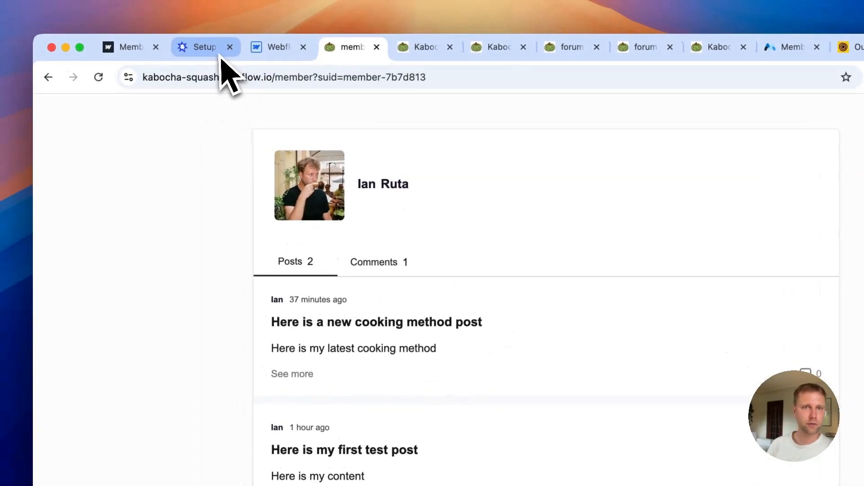
Switch to the Supersparks setup and review the Delete Post and Custom Fields extra features of the Community Posting spark
left_click(151, 34)
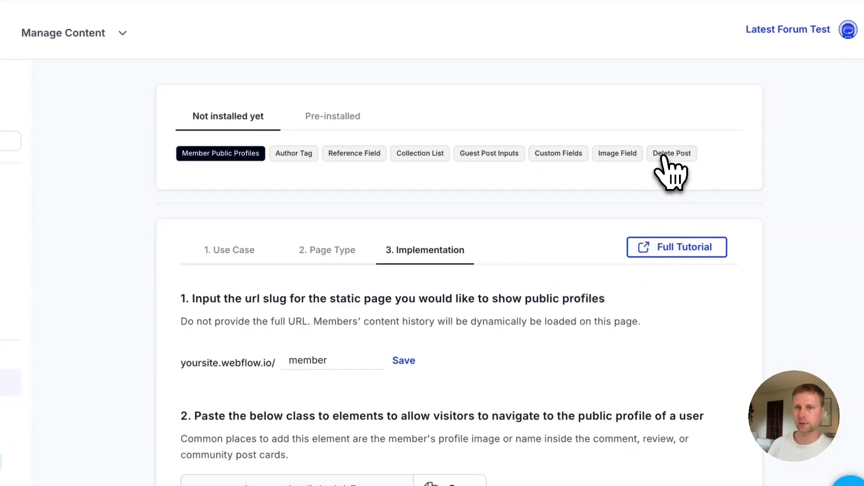
left_click(665, 156)
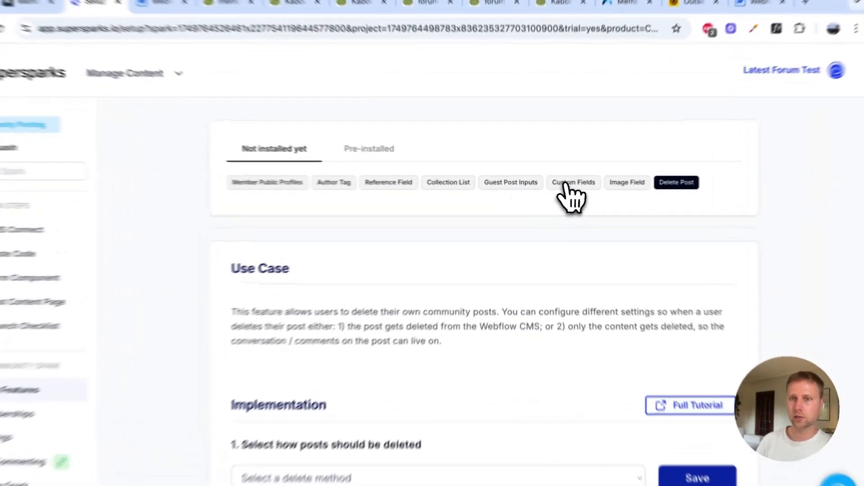
left_click(563, 187)
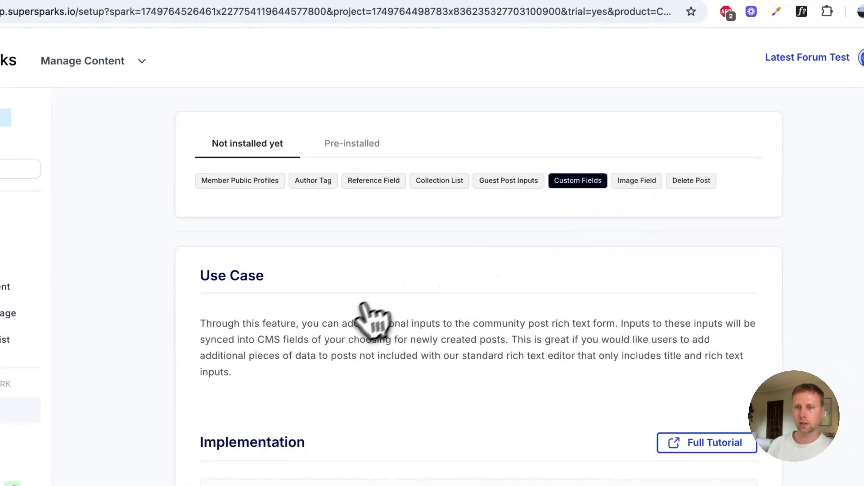
scroll(360, 310, "down", 2)
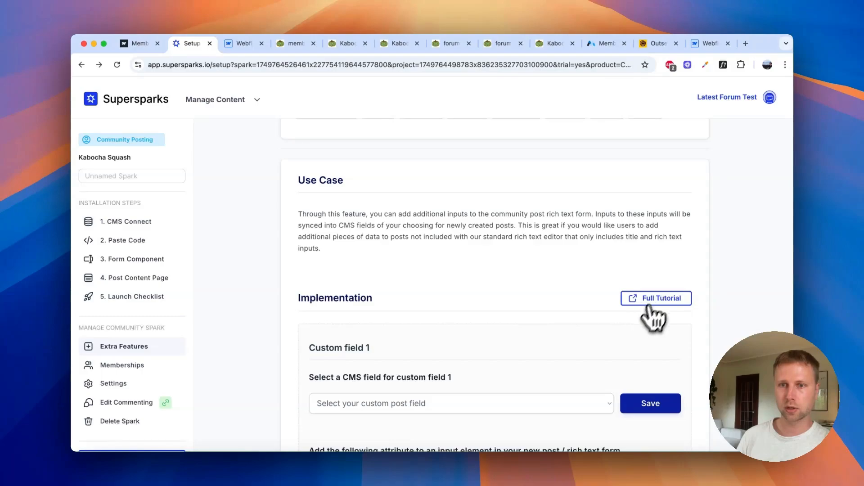
scroll(648, 311, "down", 2)
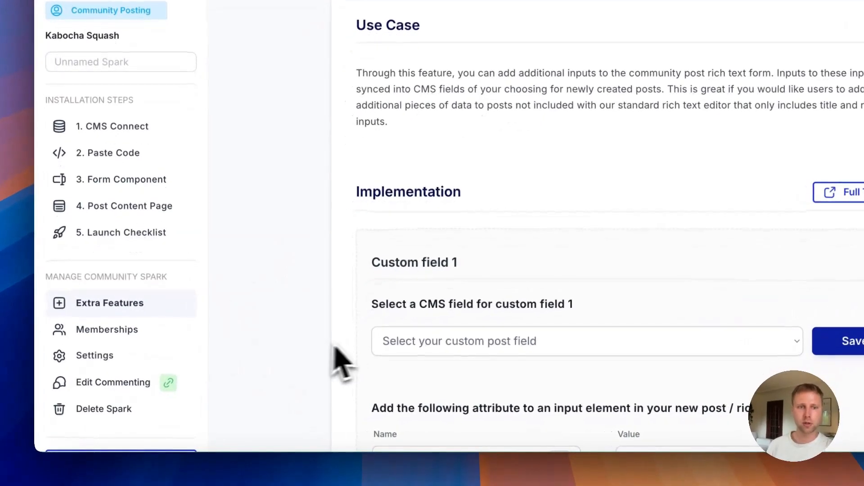
Open the linked commenting spark's setup and look through its extra features
left_click(105, 385)
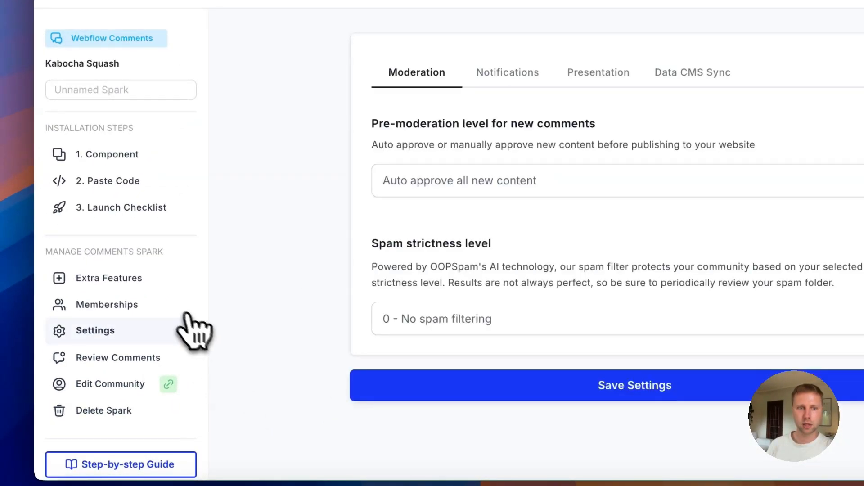
left_click(120, 279)
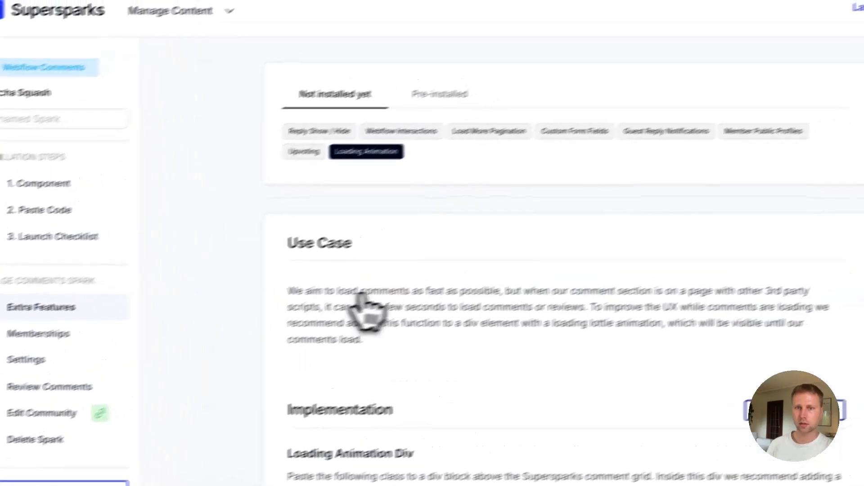
left_click(431, 148)
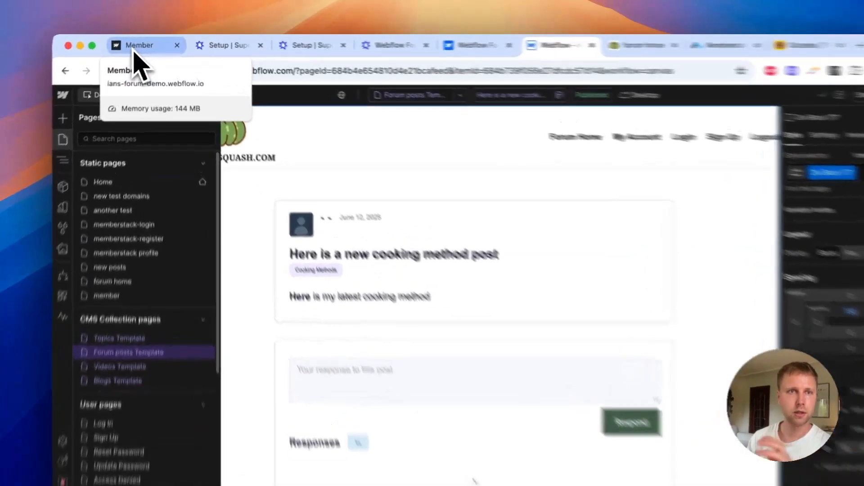
Examine upvoting on the demo forum's post list and a post page, and sort the discussions by Popular
left_click(139, 45)
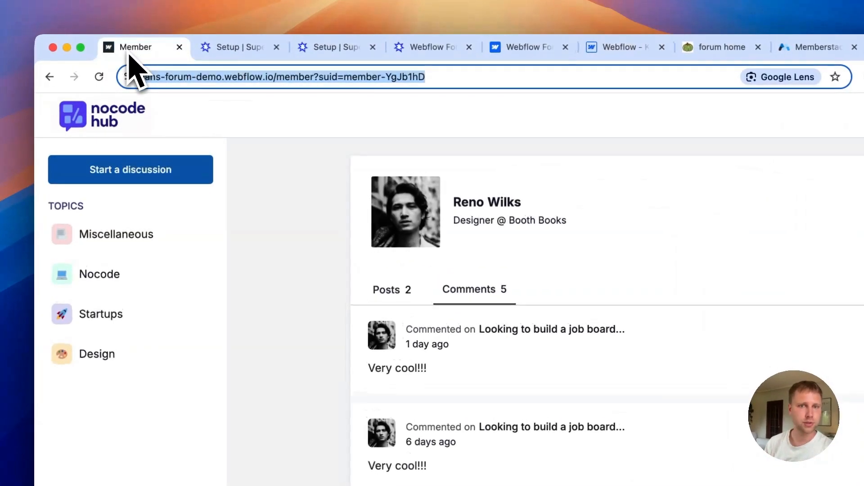
left_click(119, 110)
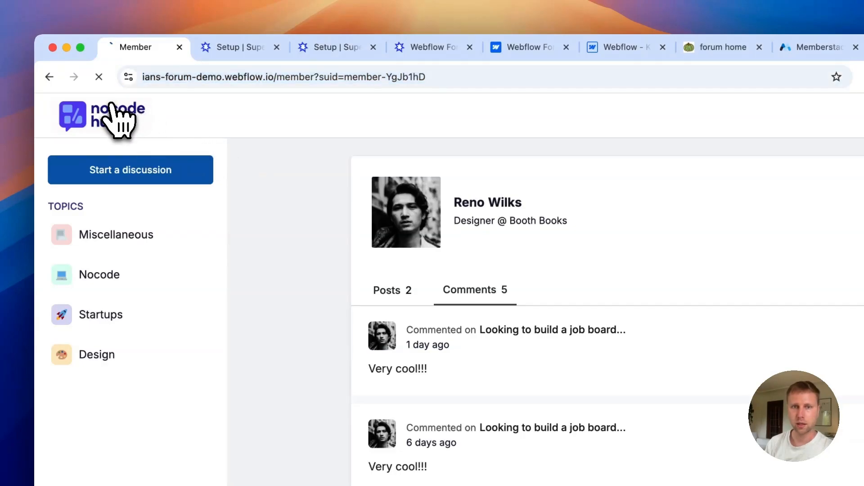
scroll(387, 315, "down", 4)
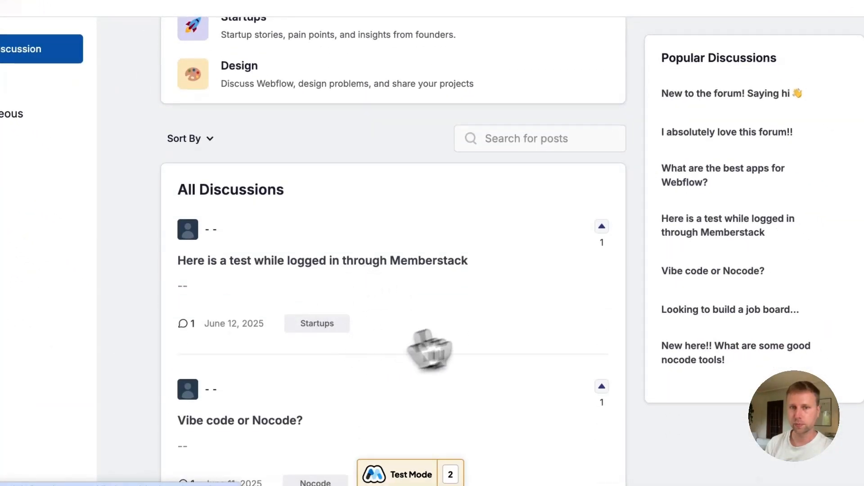
left_click(353, 265)
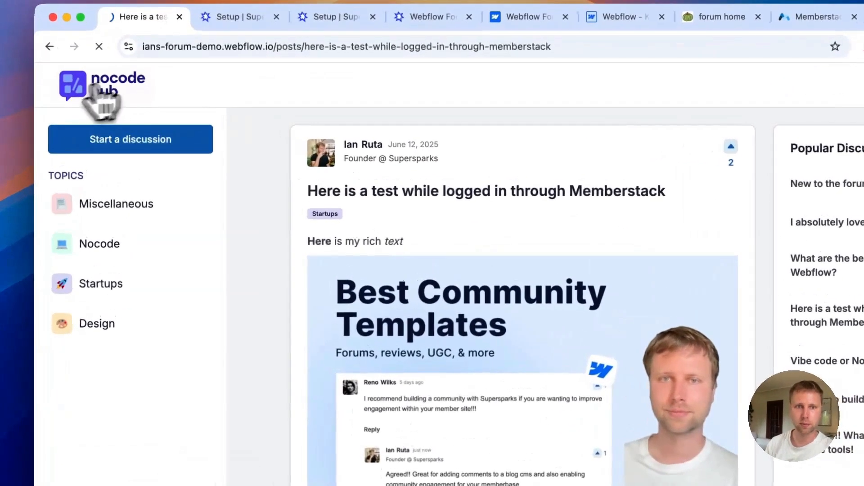
left_click(122, 92)
scroll(490, 275, "down", 2)
scroll(411, 257, "down", 3)
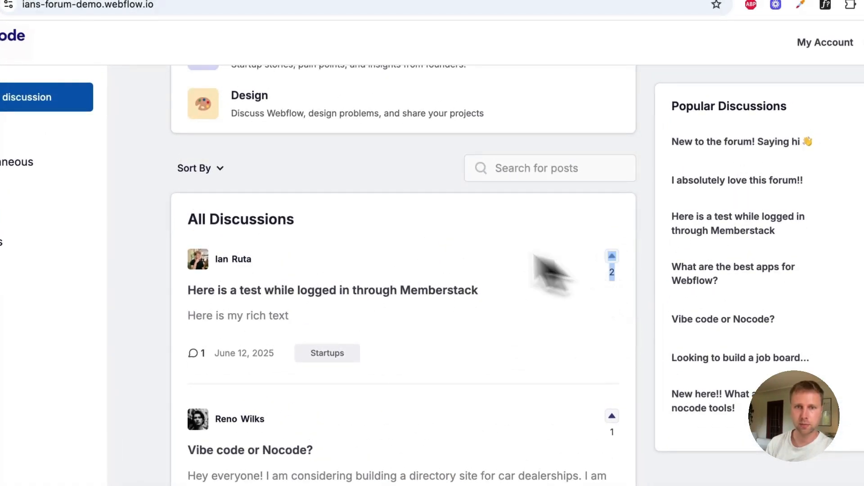
left_click(199, 169)
left_click(201, 197)
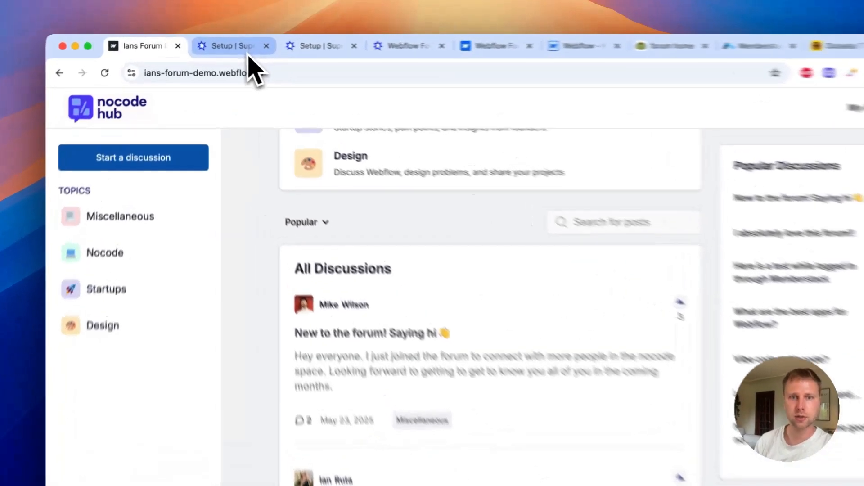
Create an Upvoting & Favoriting spark for the Kabocha Squash site in Supersparks
left_click(217, 43)
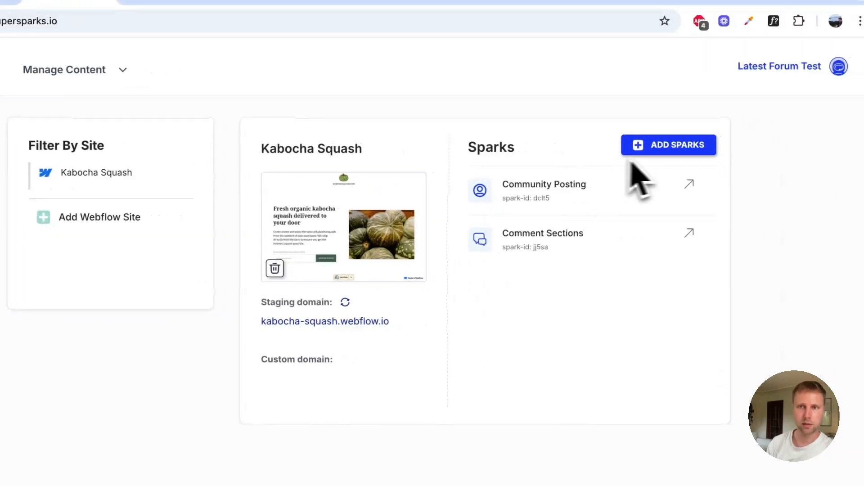
left_click(663, 148)
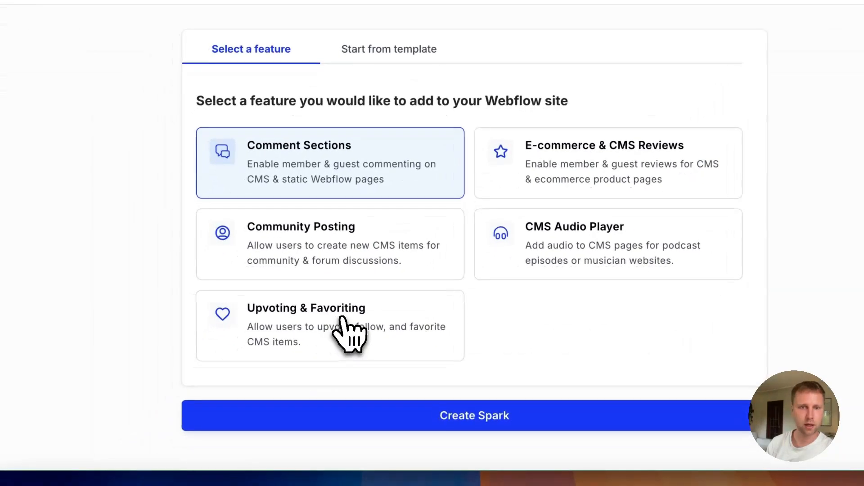
left_click(347, 310)
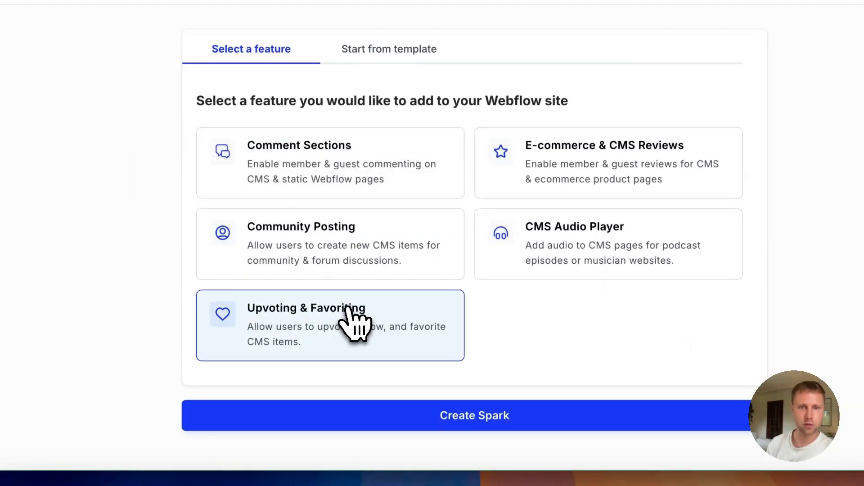
left_click(448, 417)
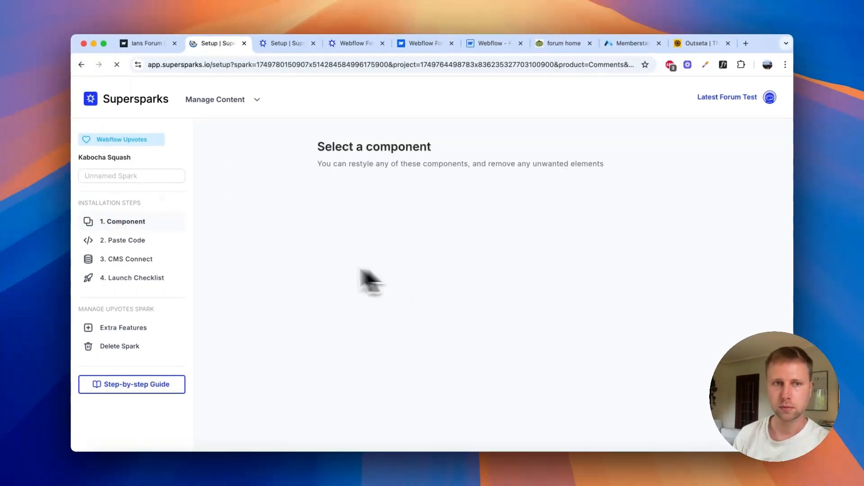
Select the Upvote - Basic component for the new spark and copy it for pasting into Webflow
scroll(416, 311, "down", 5)
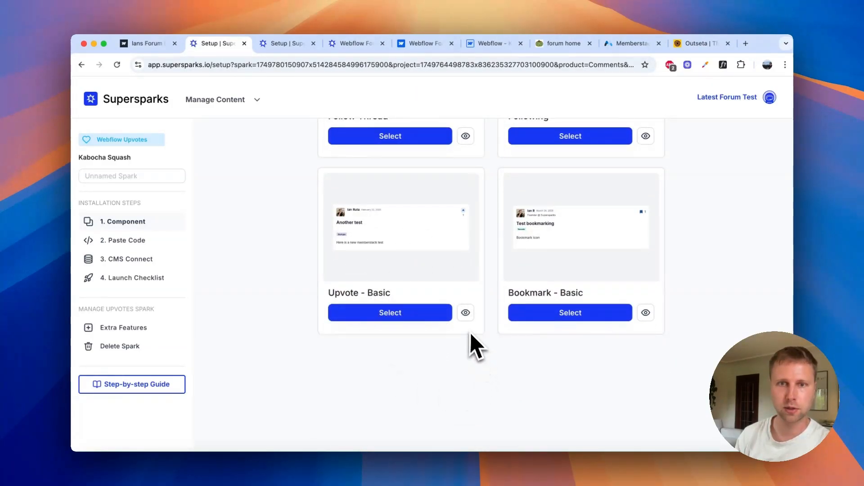
scroll(471, 335, "up", 1)
left_click(428, 344)
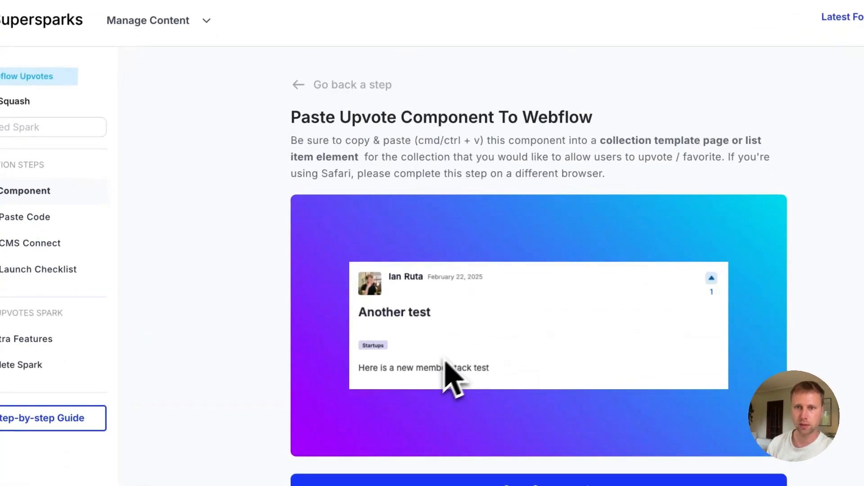
scroll(446, 363, "down", 3)
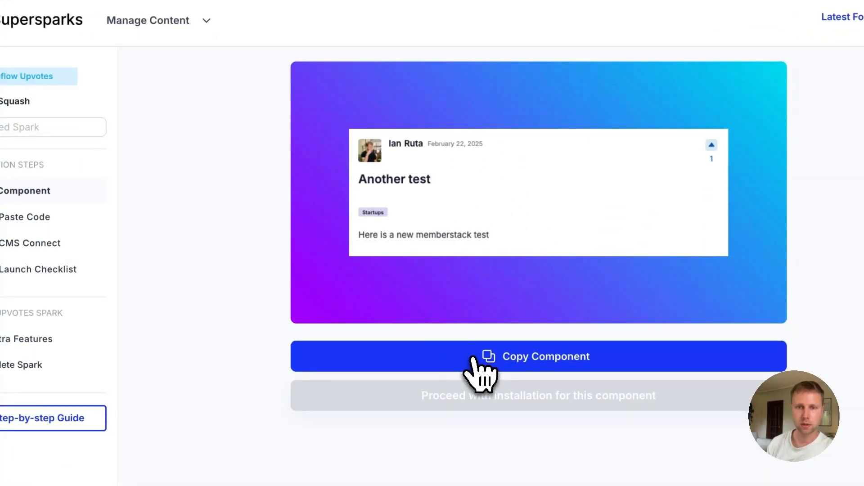
left_click(473, 360)
scroll(366, 323, "up", 4)
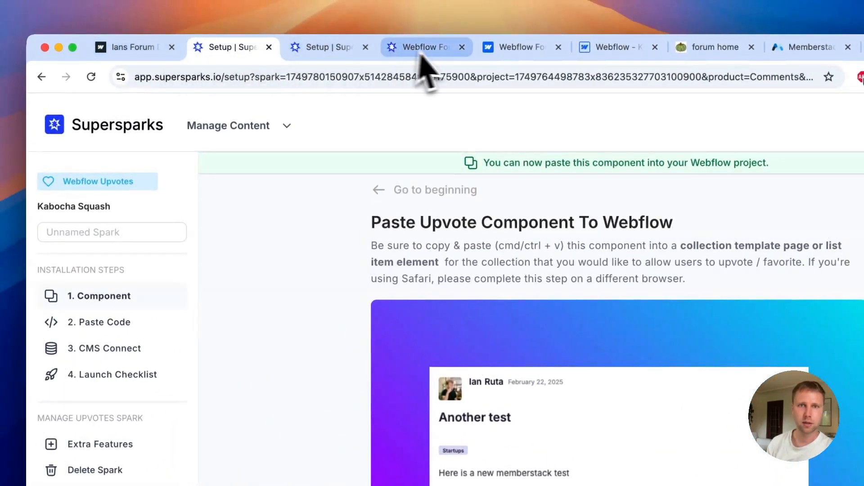
Switch to the Webflow Designer and open the Forum posts Template page
left_click(419, 51)
left_click(513, 47)
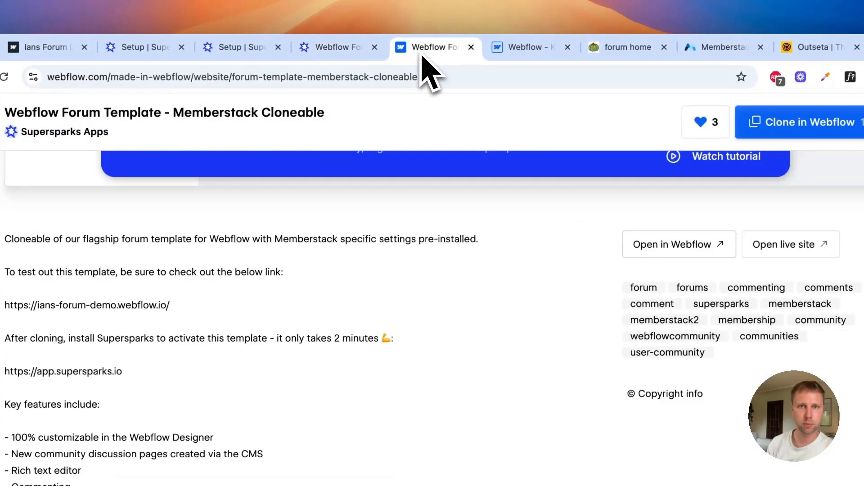
left_click(522, 47)
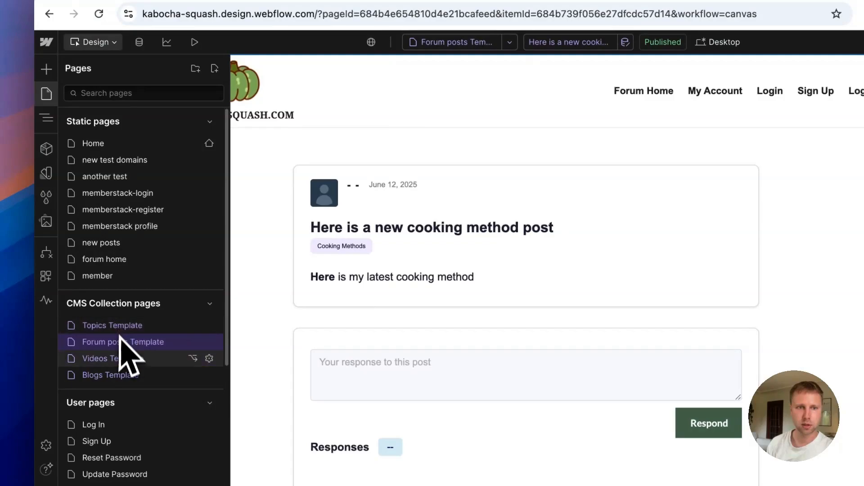
left_click(144, 359)
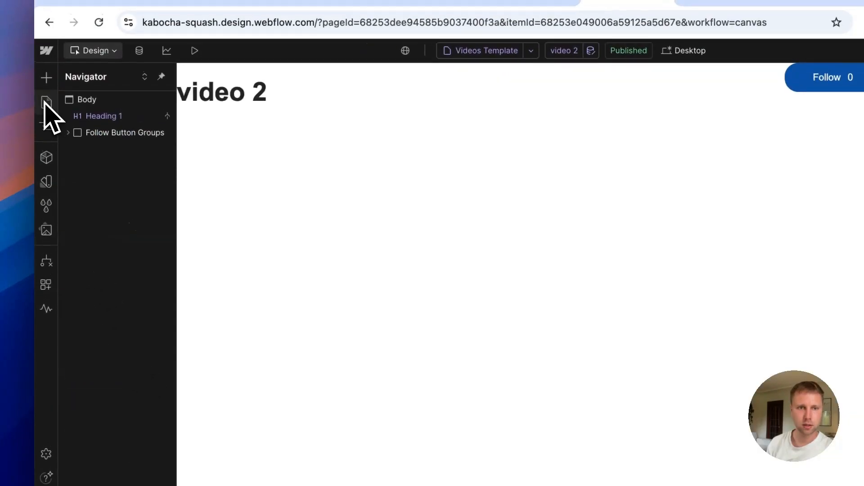
left_click(47, 94)
left_click(137, 351)
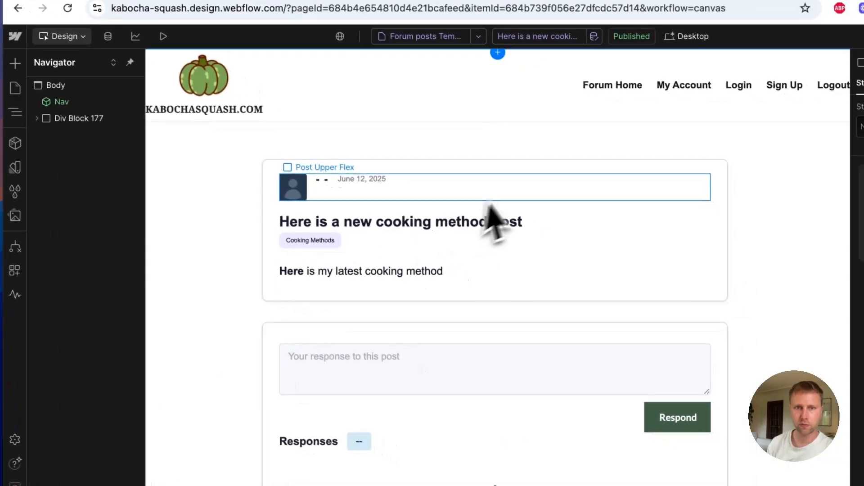
Paste the upvote component into the post's Forum Card Padder and set its Upvote Wrapper to absolute positioning
left_click(504, 175)
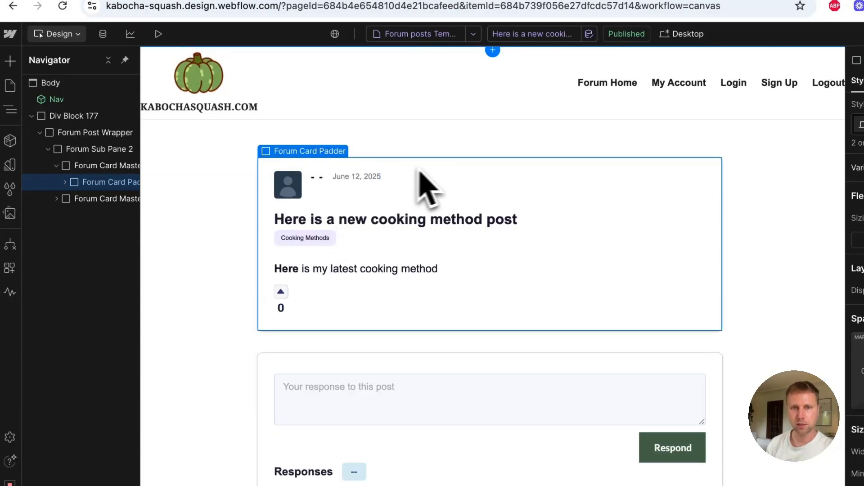
left_click(281, 306)
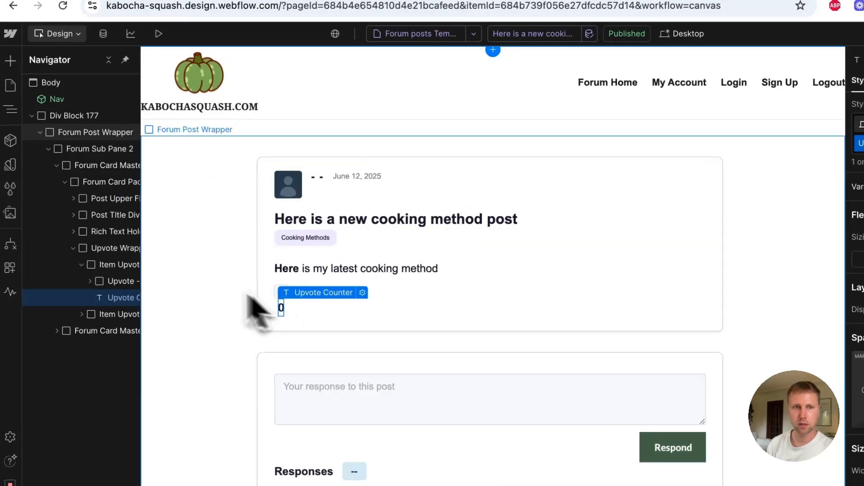
left_click(97, 267)
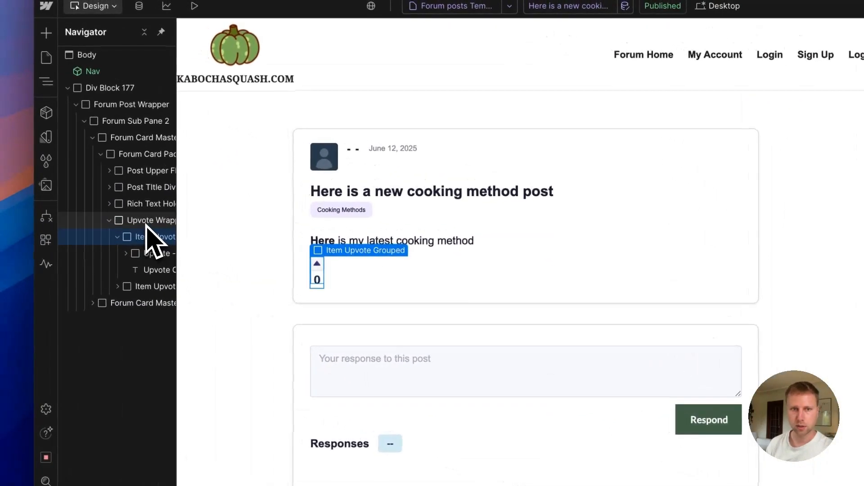
left_click(125, 213)
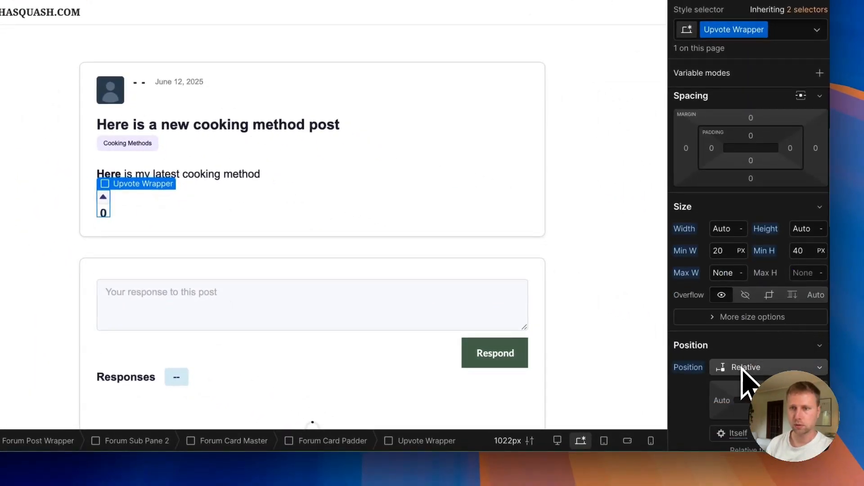
left_click(743, 368)
left_click(747, 347)
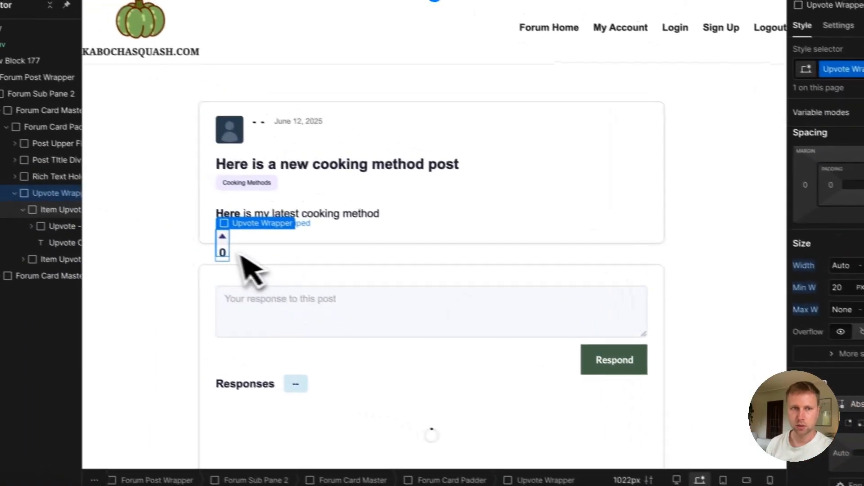
Set the position of the post's Forum Card Padder to Relative
left_click(52, 127)
left_click(858, 404)
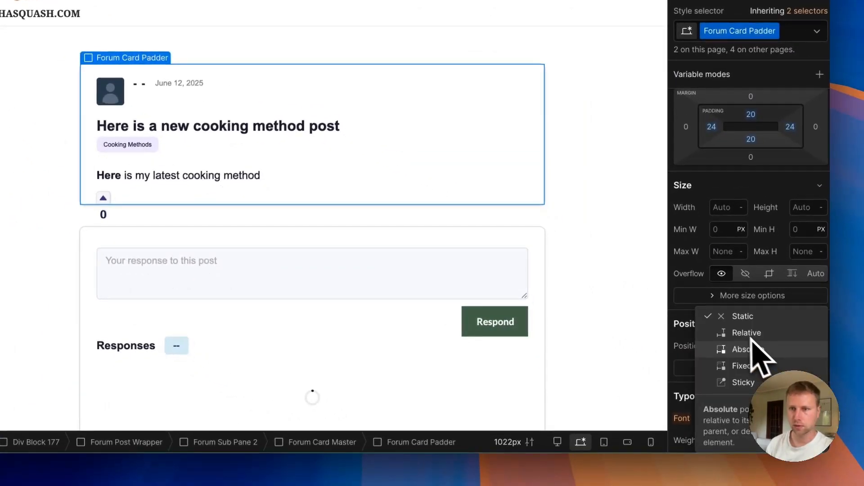
left_click(746, 333)
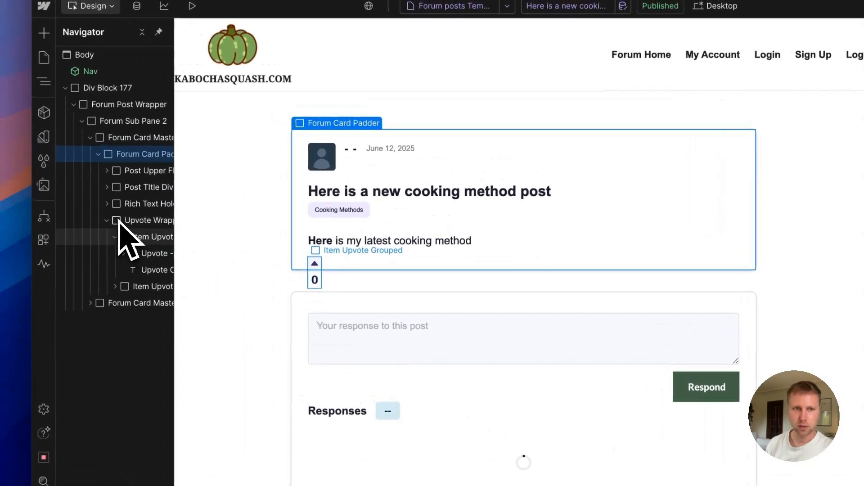
Anchor the Upvote Wrapper to the card's top-right corner, offset 2% from the right and 3% from the top
left_click(118, 220)
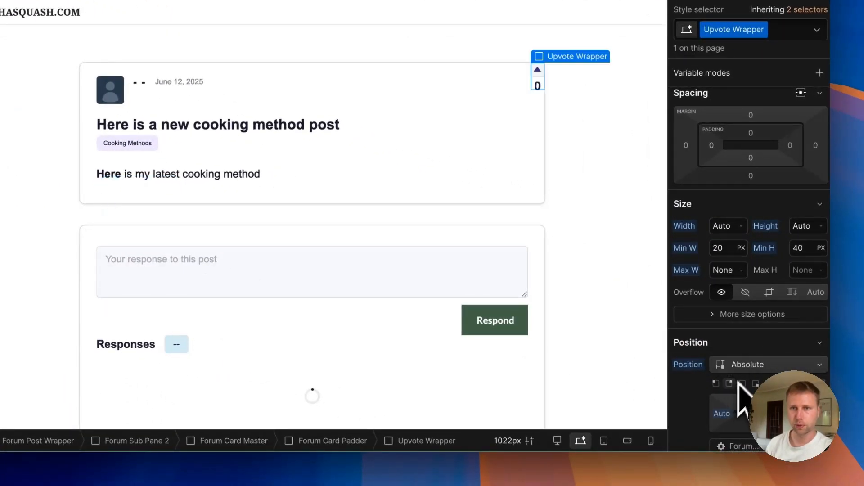
left_click(828, 435)
type("2")
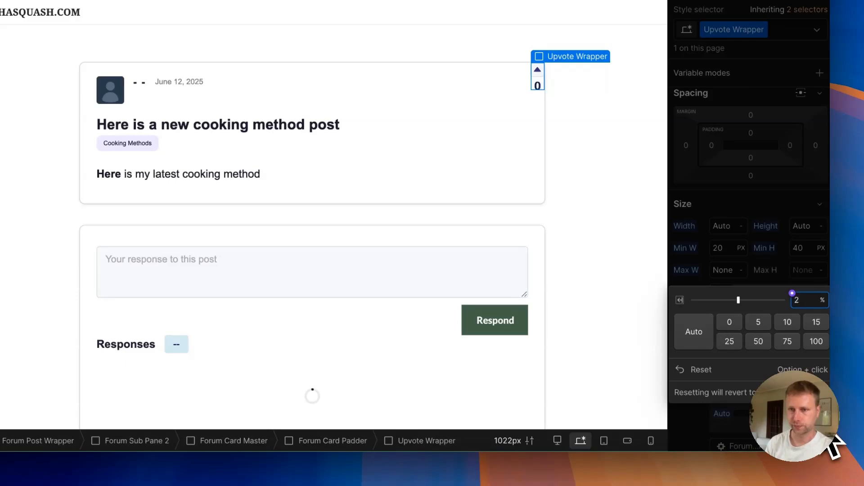
key("Return")
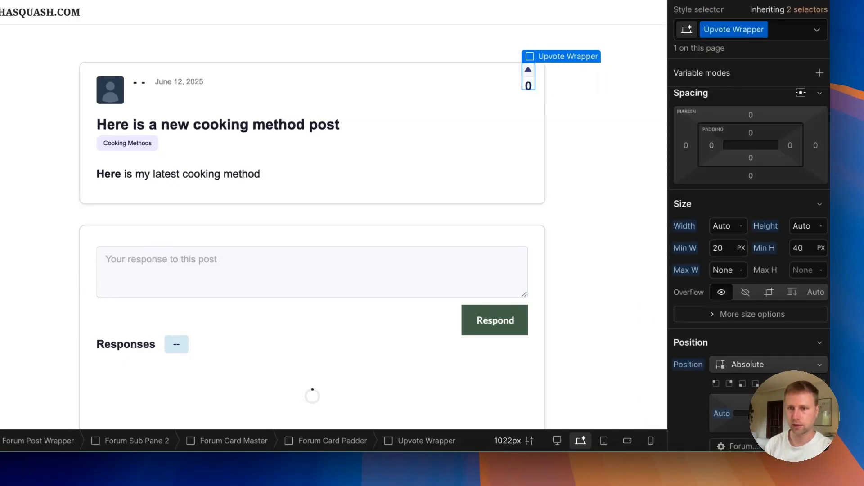
left_click(768, 401)
type("2")
key("Return")
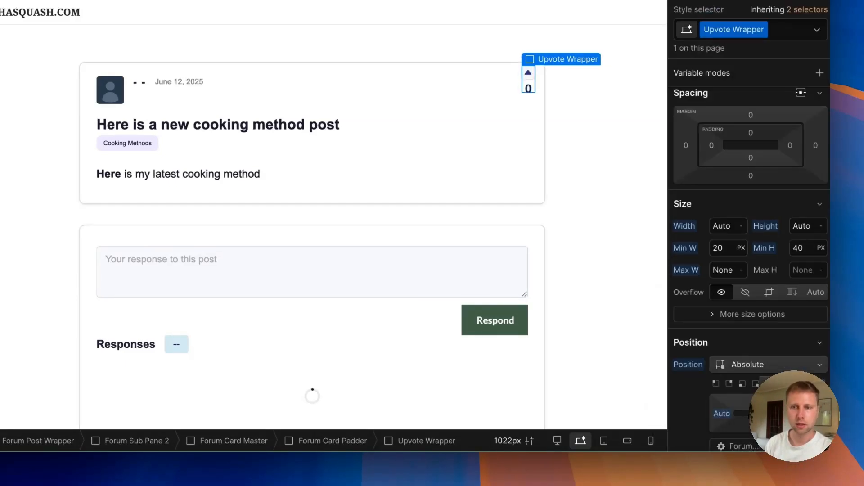
left_click(769, 402)
type("3")
key("Return")
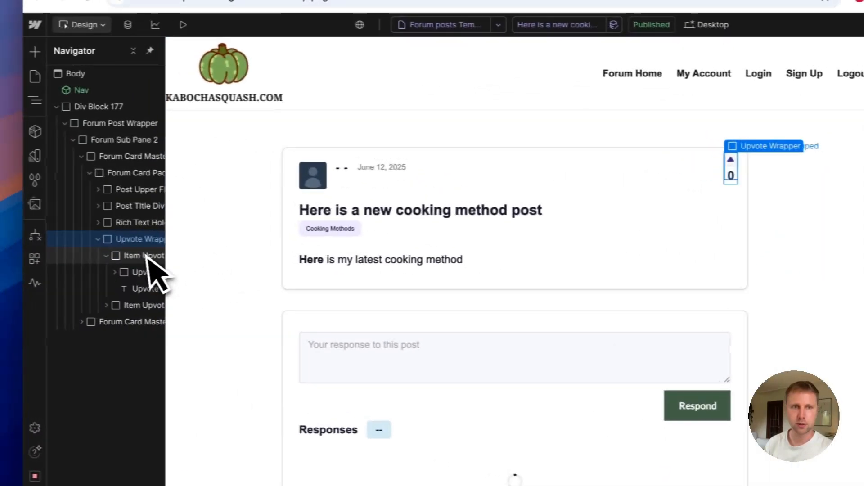
Hide the Unvoted Item Upvote Grouped element by setting its display to None, exposing the upvoted version
left_click(145, 256)
left_click(730, 159)
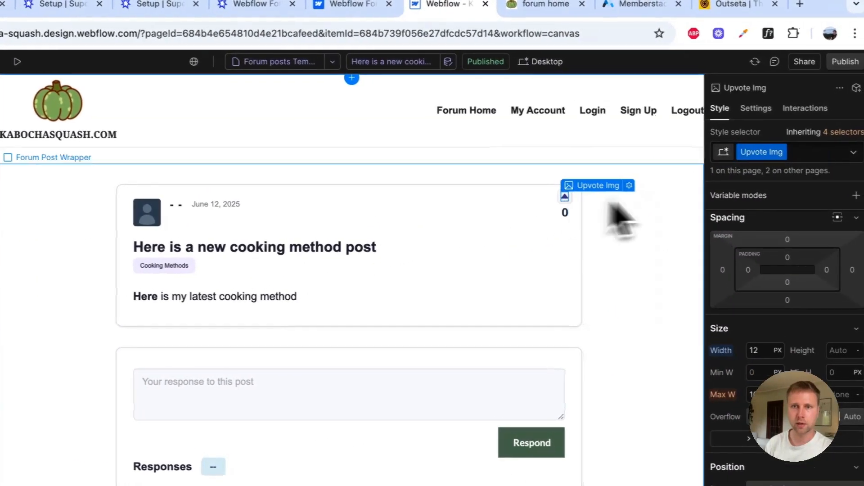
left_click(604, 184)
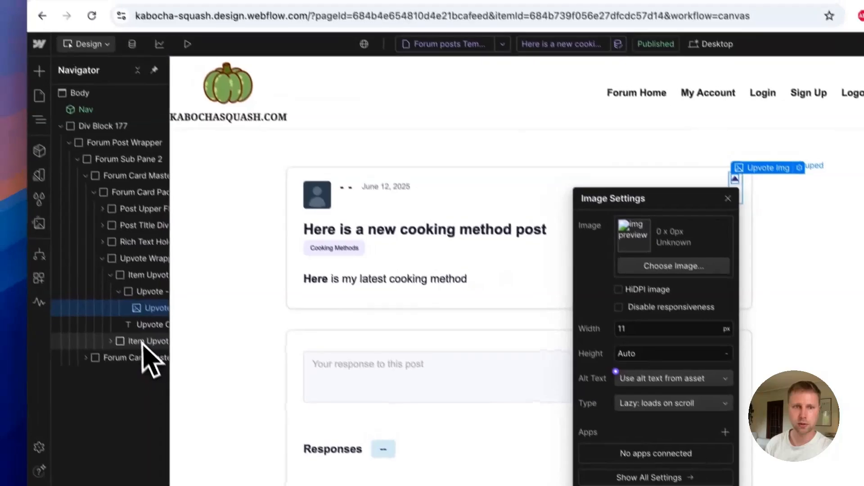
left_click(486, 225)
left_click(649, 186)
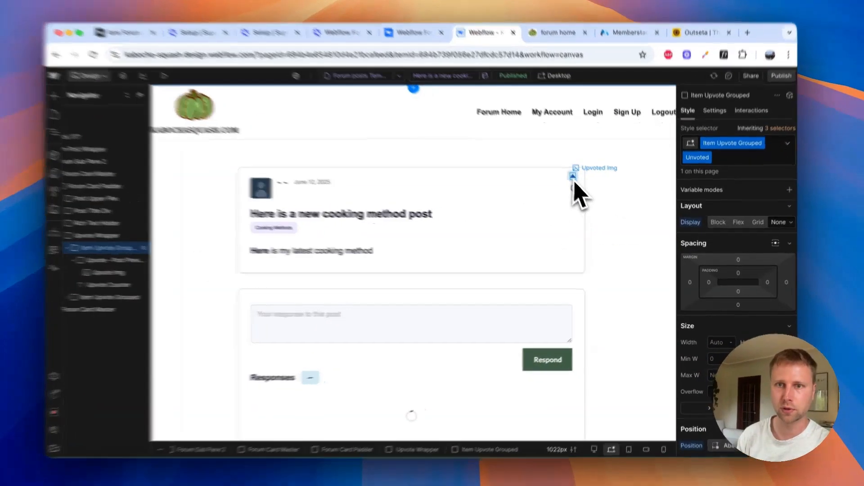
Try to apply the Respond button's green #4e6a57 to the upvoted Upvote - Post Preview element
left_click(578, 182)
left_click(582, 185)
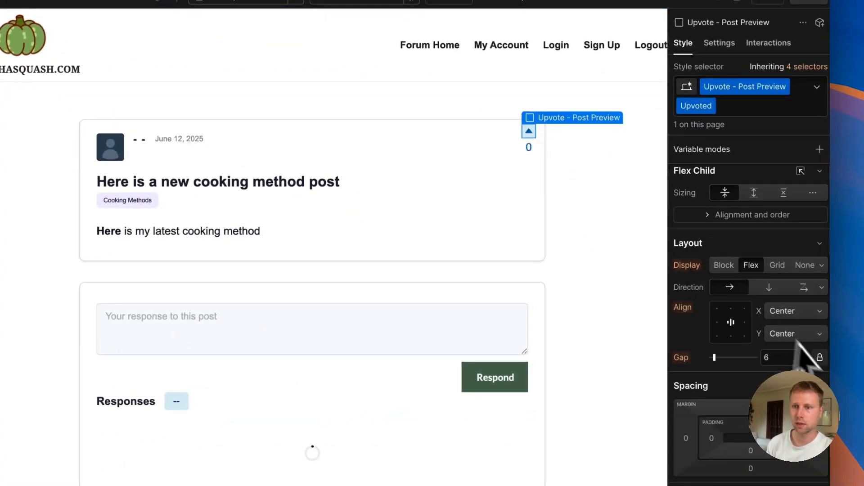
scroll(819, 366, "down", 5)
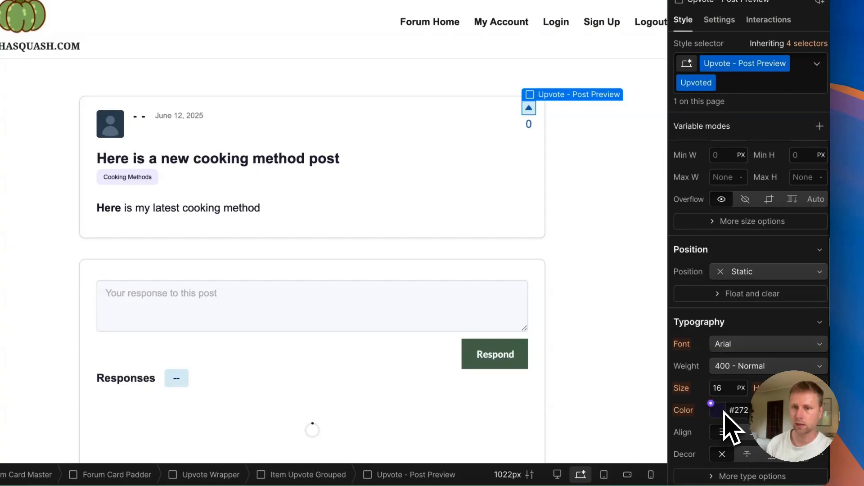
left_click(723, 411)
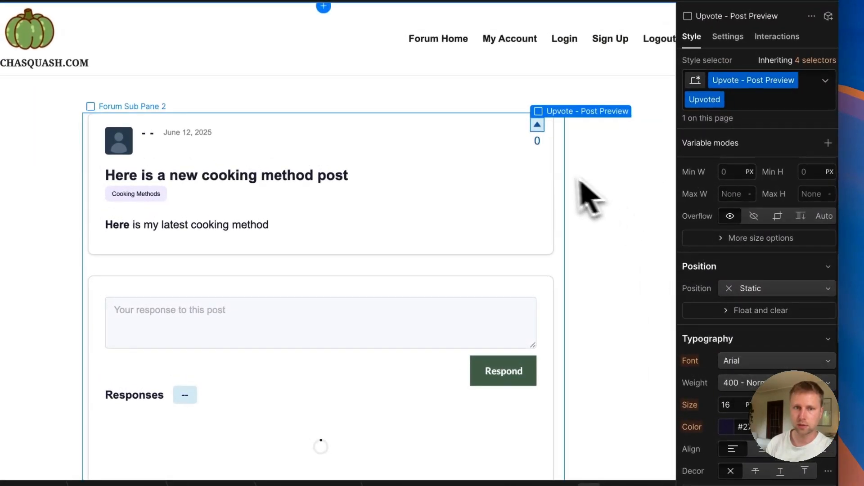
scroll(261, 378, "down", 5)
left_click(500, 155)
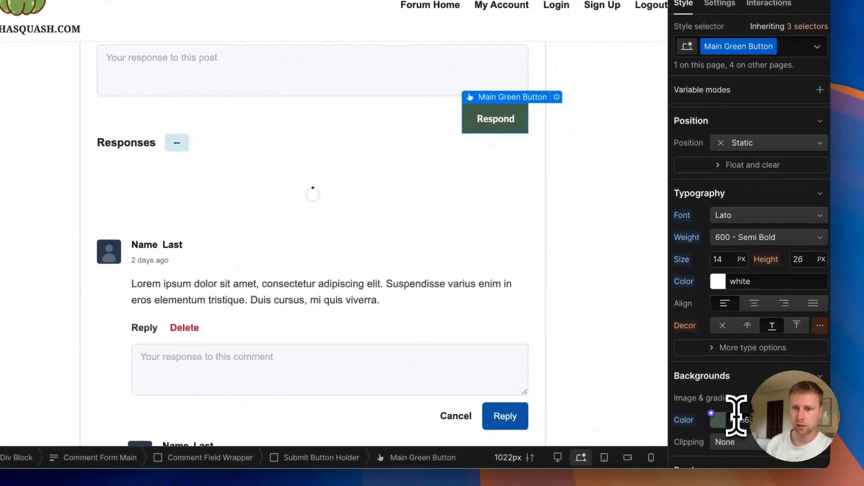
left_click(771, 430)
scroll(497, 160, "up", 5)
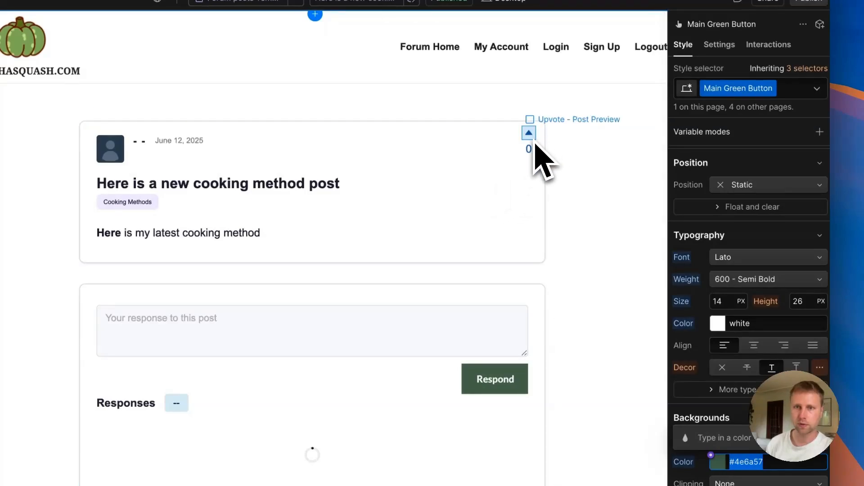
left_click(533, 141)
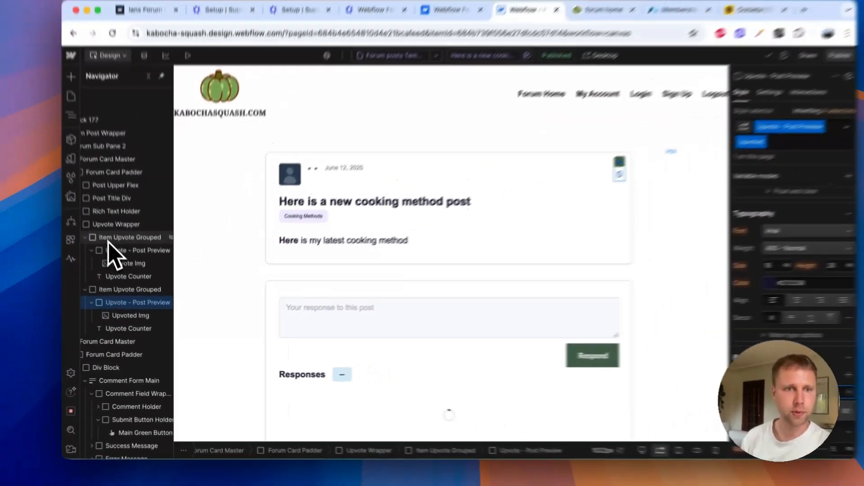
Set the display of the Unvoted Item Upvote Grouped element back to Flex
left_click(114, 238)
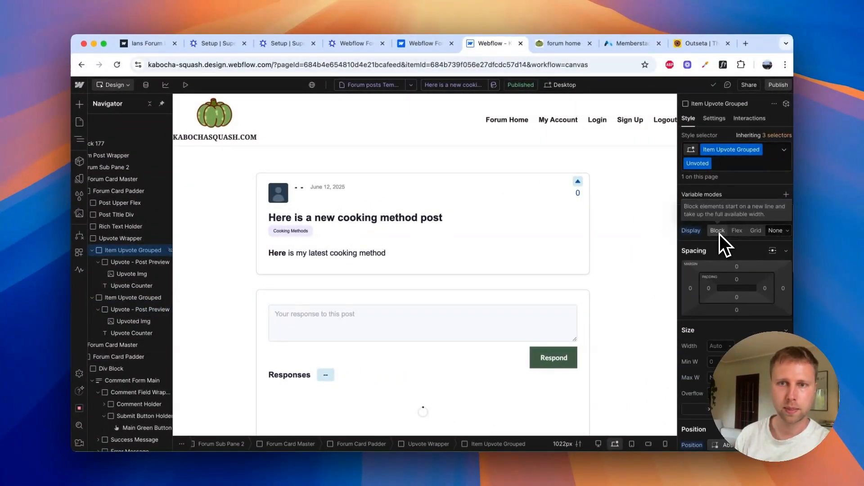
left_click(737, 230)
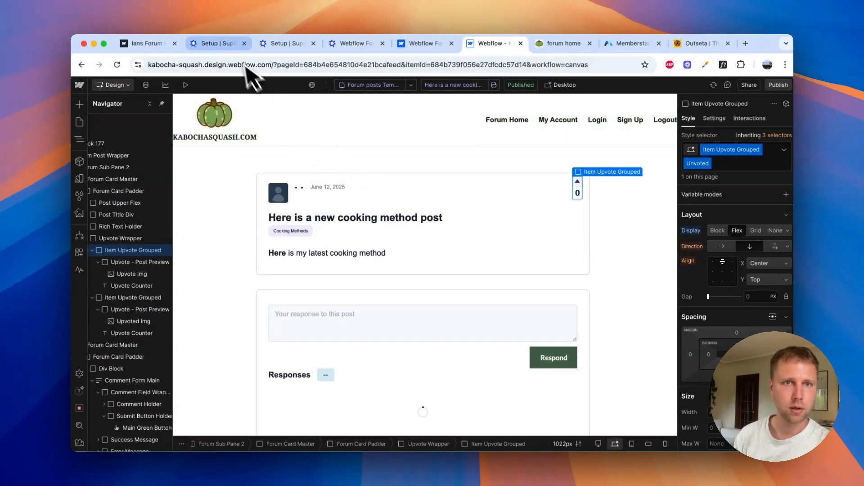
Switch to Supersparks, proceed with installing the upvote component, and select Forum posts as its CMS collection
left_click(229, 48)
scroll(360, 277, "down", 3)
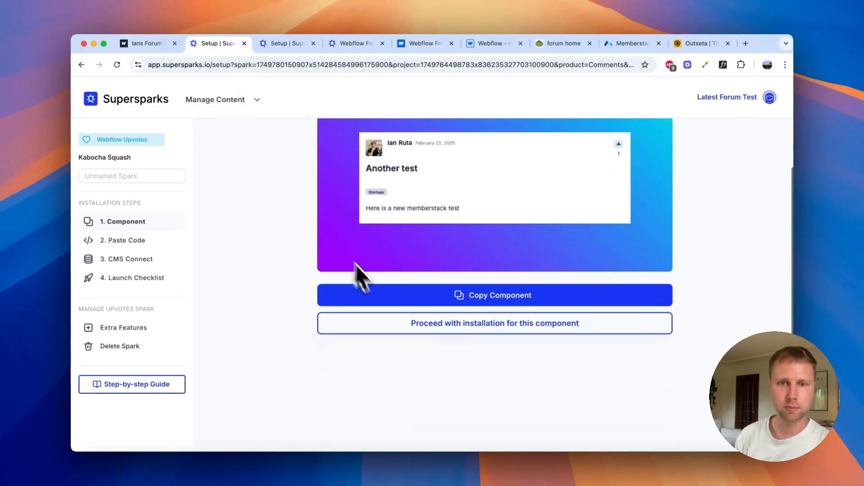
left_click(391, 324)
scroll(394, 335, "up", 2)
left_click(378, 218)
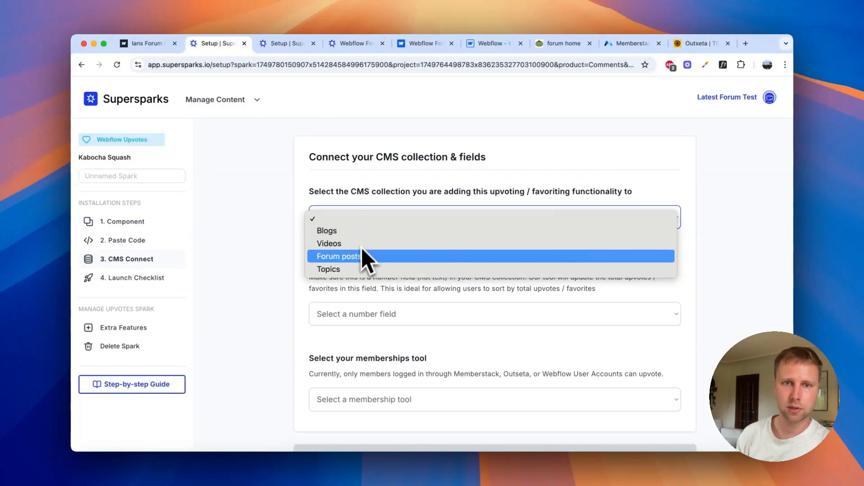
left_click(356, 259)
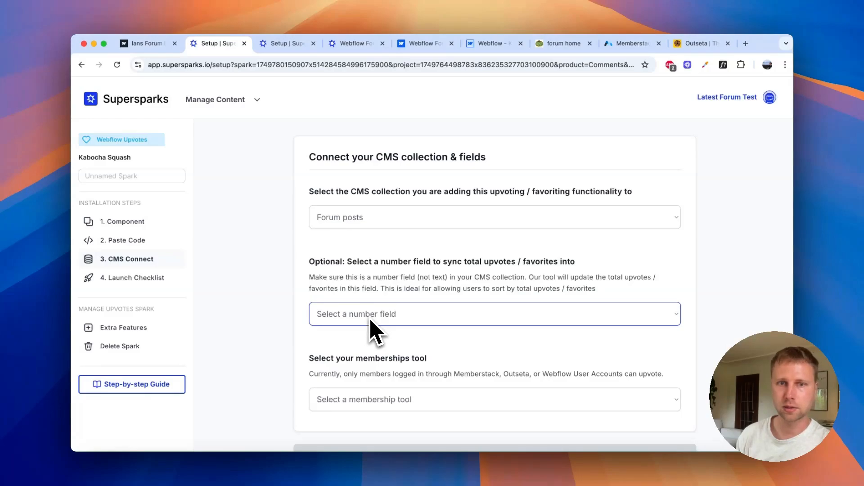
Select Memberstack as the upvote spark's memberships tool and save the CMS connection
scroll(370, 320, "down", 3)
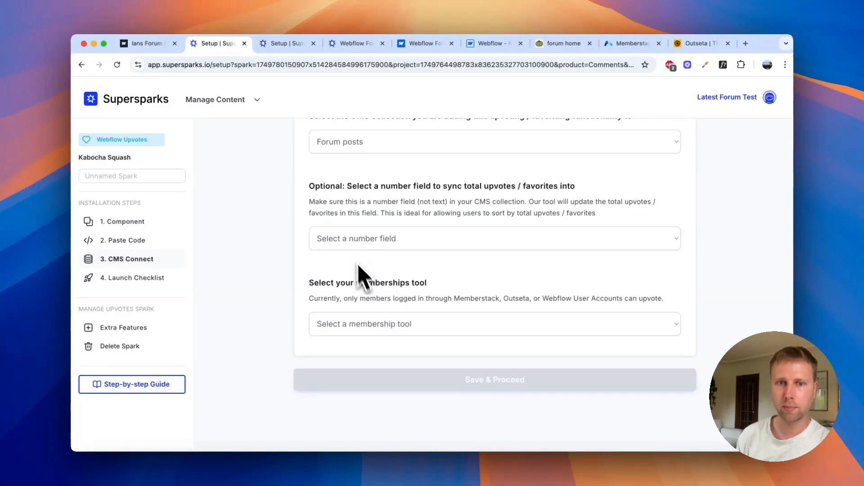
scroll(323, 315, "down", 1)
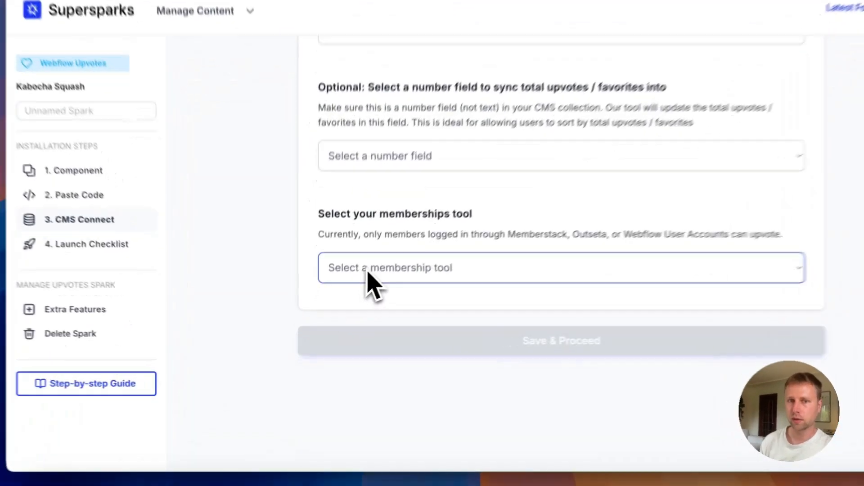
left_click(334, 301)
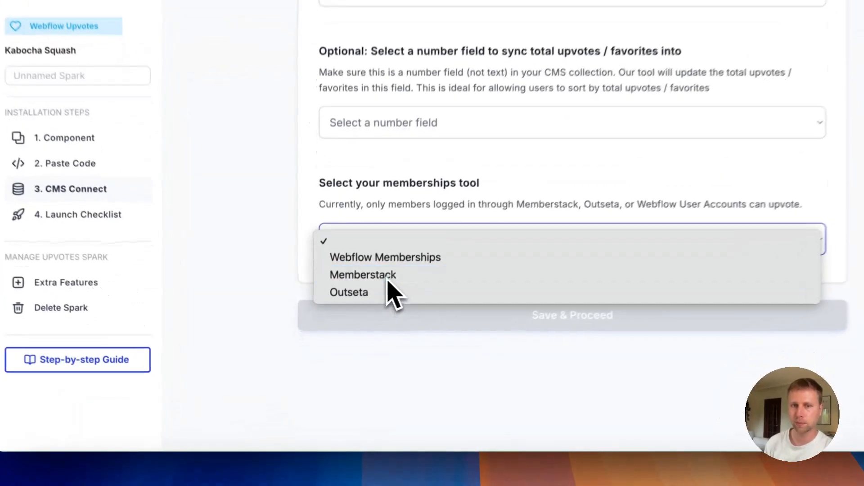
left_click(358, 325)
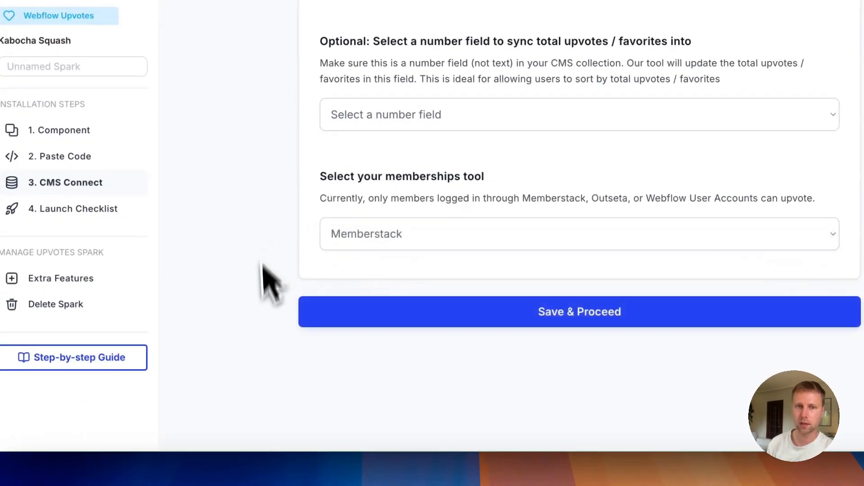
left_click(408, 315)
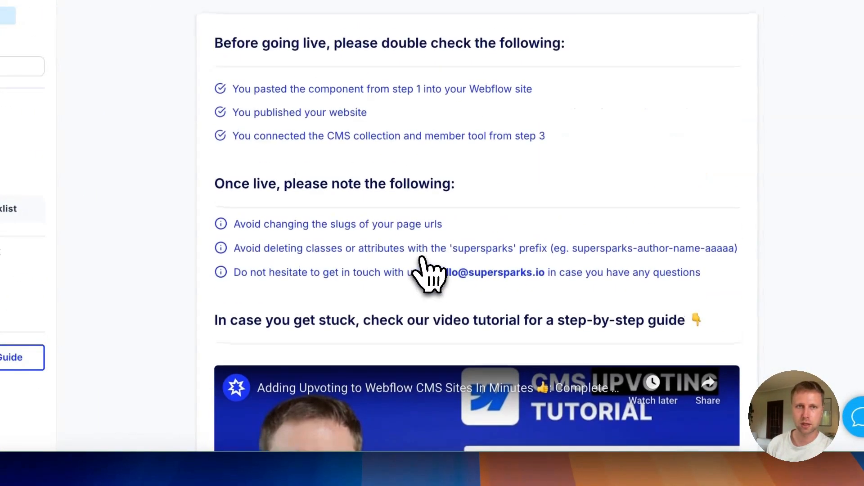
Return to the Webflow Designer, publish the site to kabocha-squash.webflow.io, and open the published forum post
left_click(473, 42)
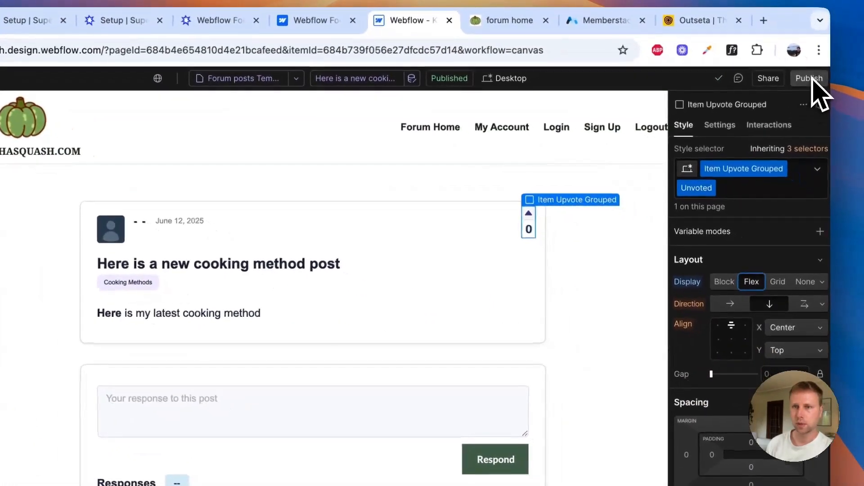
left_click(858, 104)
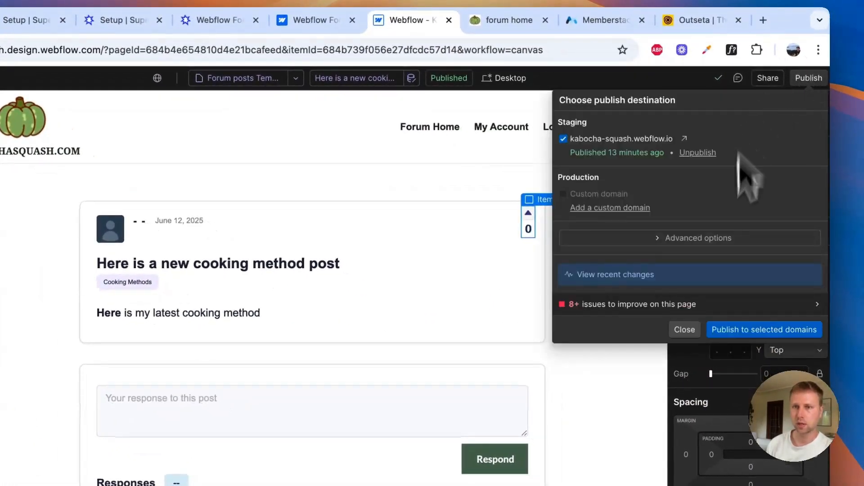
left_click(749, 329)
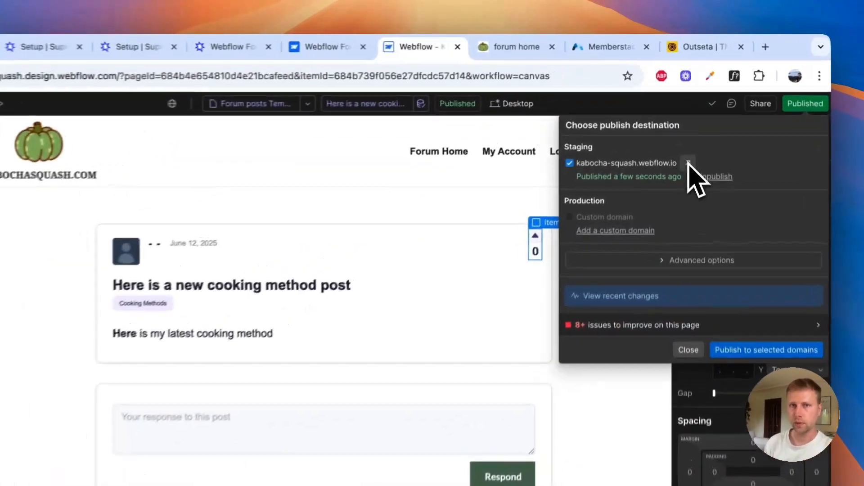
left_click(689, 163)
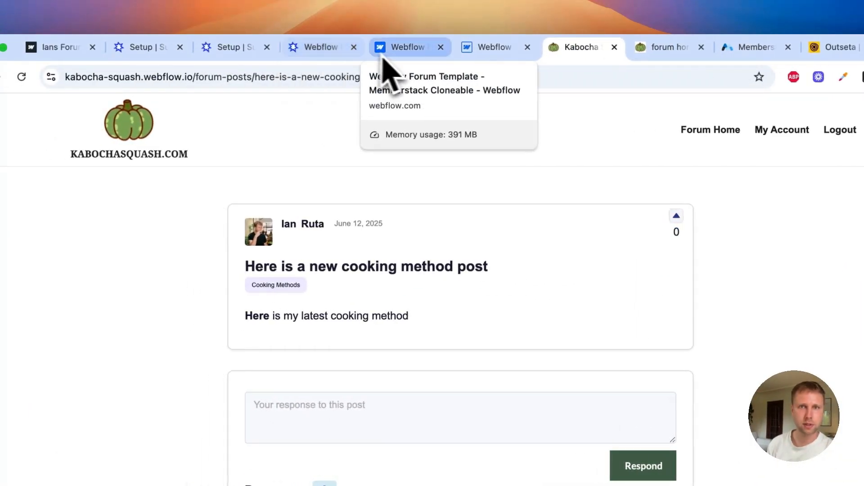
left_click(478, 50)
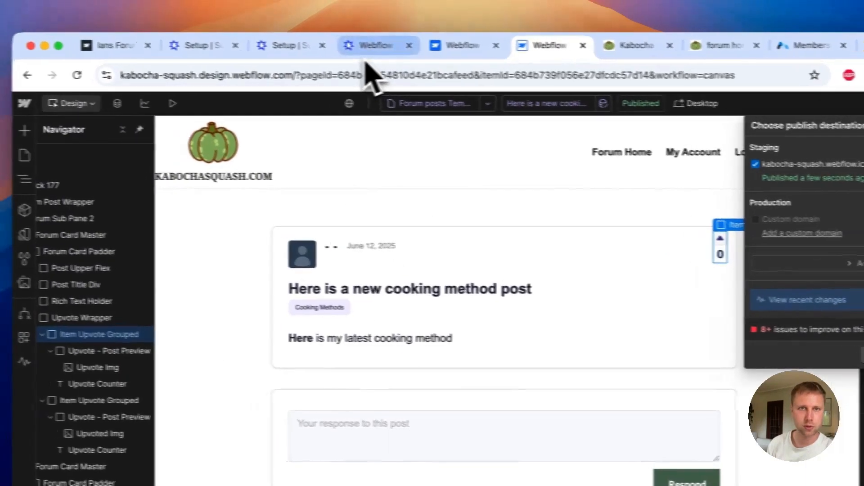
left_click(376, 45)
left_click(283, 45)
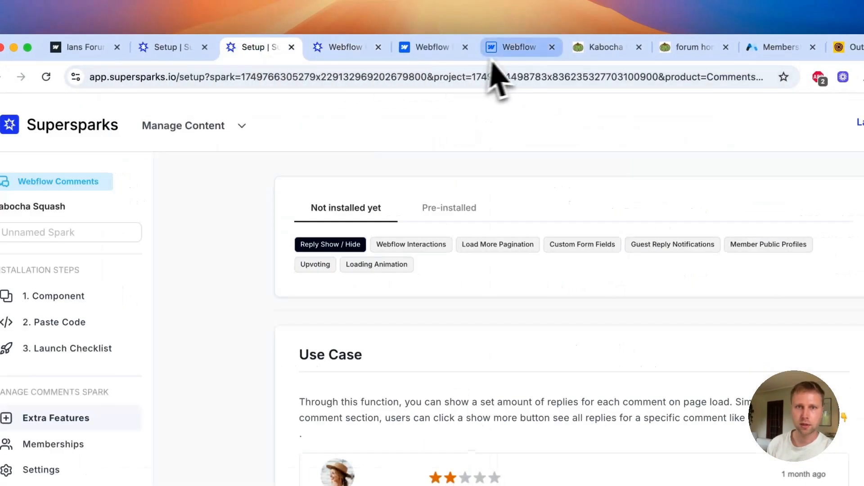
left_click(421, 48)
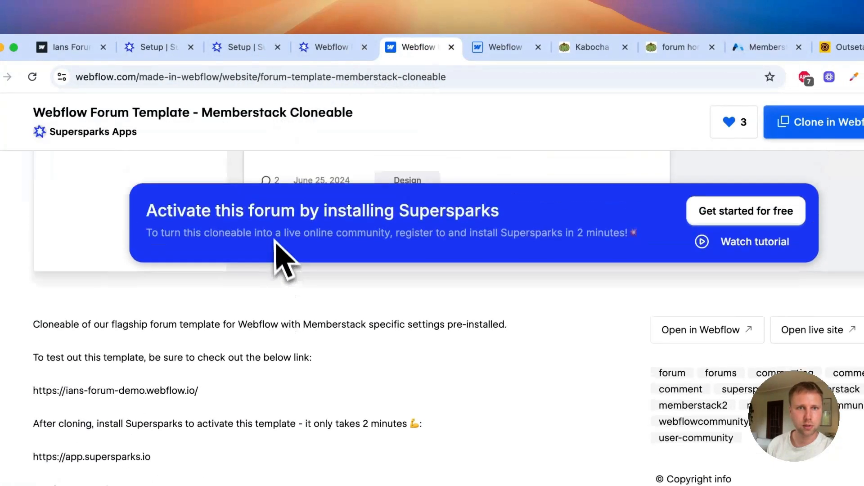
scroll(276, 245, "up", 6)
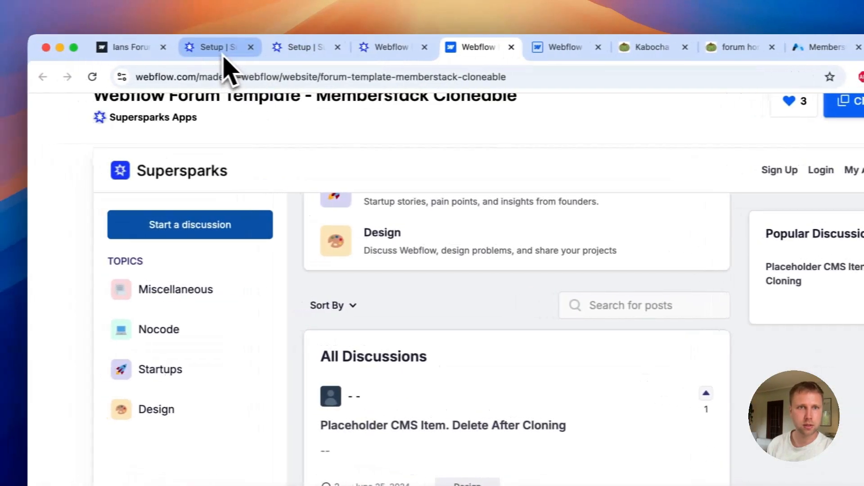
left_click(153, 47)
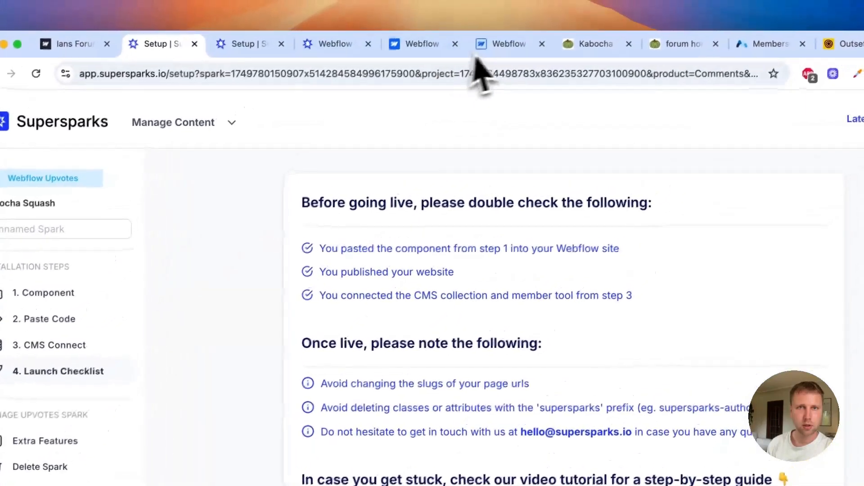
Return to the Webflow Designer and open the settings of the Forum posts CMS collection
left_click(558, 6)
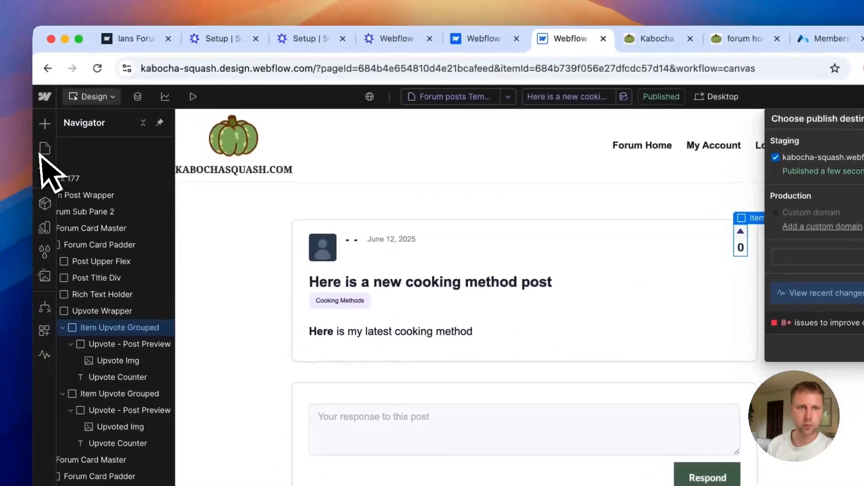
left_click(138, 97)
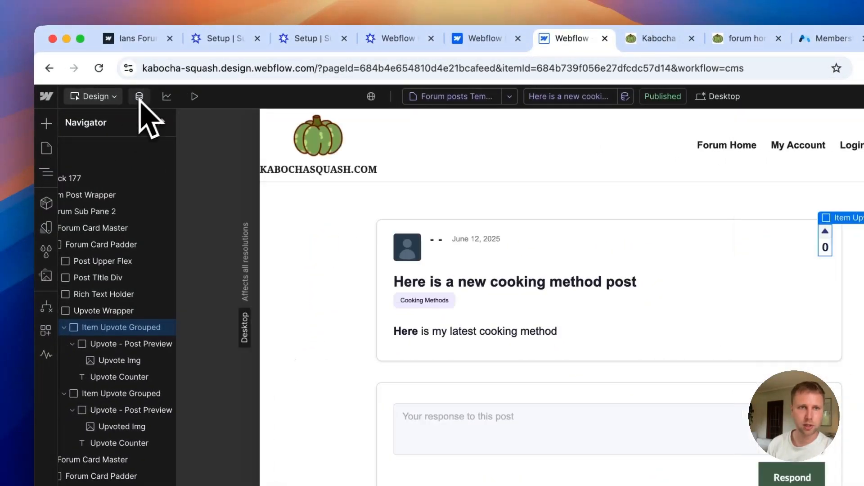
left_click(186, 149)
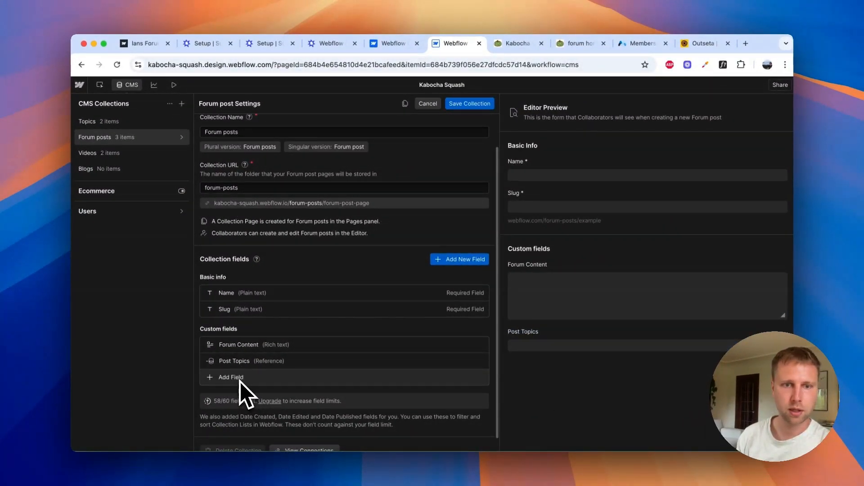
Add a number field labelled "total upvotes" in integer format to the Forum posts collection and save the collection
left_click(239, 379)
scroll(285, 379, "down", 5)
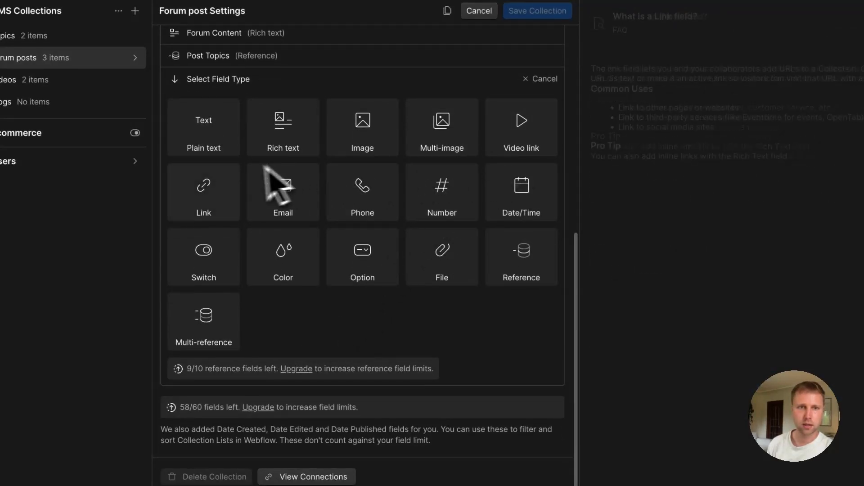
left_click(441, 191)
type("1")
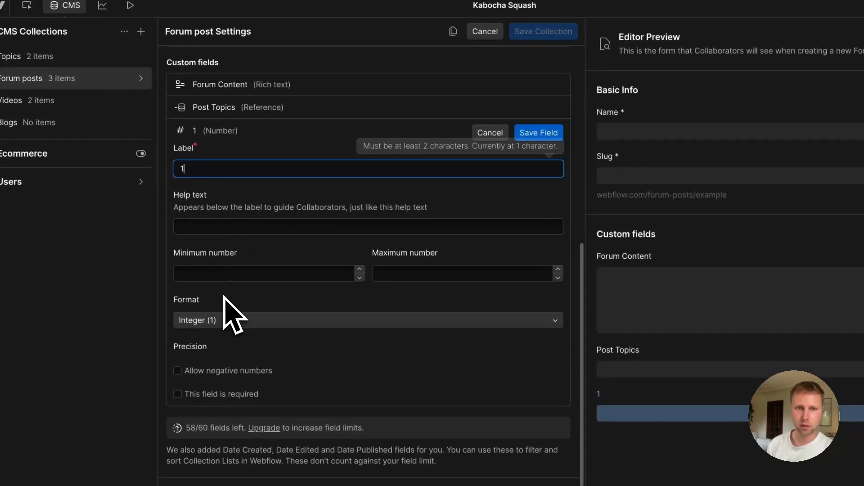
left_click(229, 319)
left_click(277, 170)
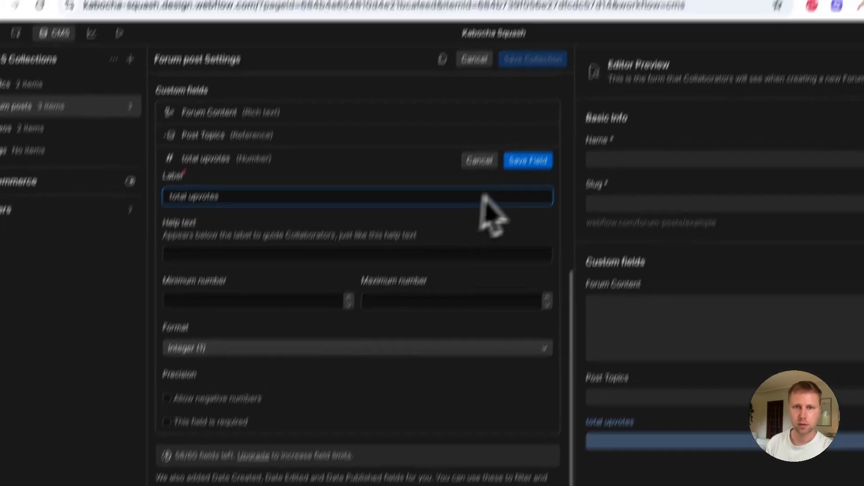
left_click(538, 132)
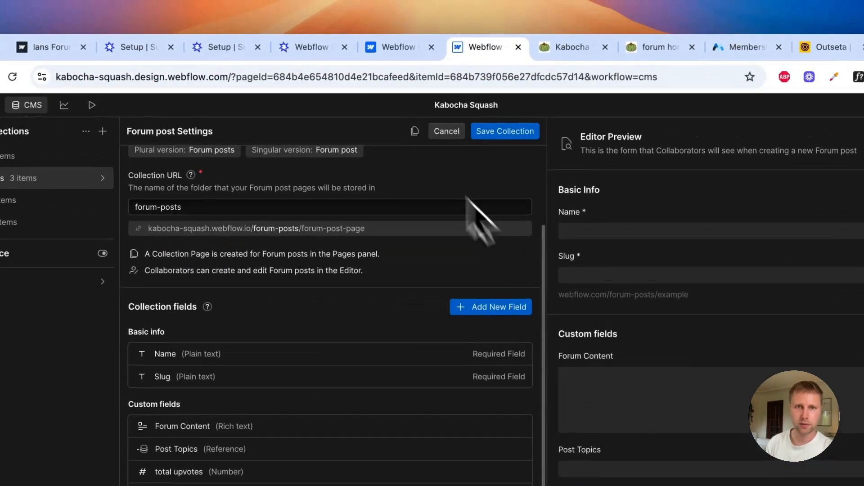
left_click(504, 131)
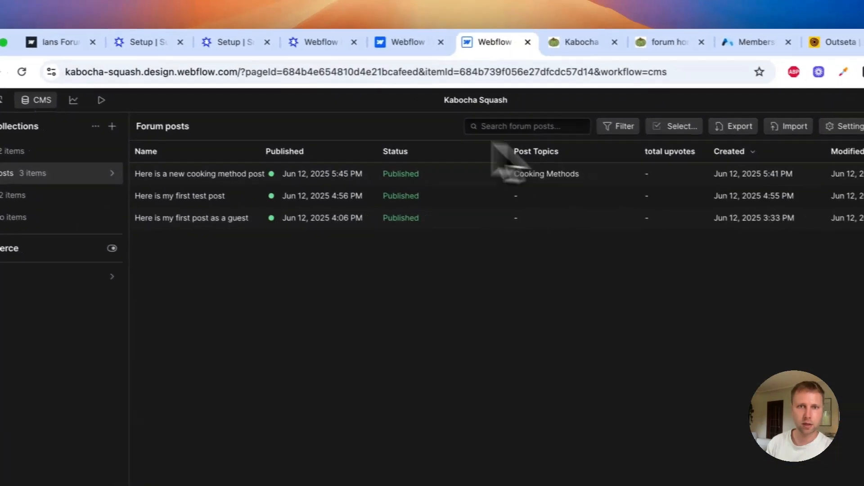
Switch to the Supersparks upvote setup, select total upvotes as the number field for syncing upvotes, and save the CMS connection
left_click(144, 42)
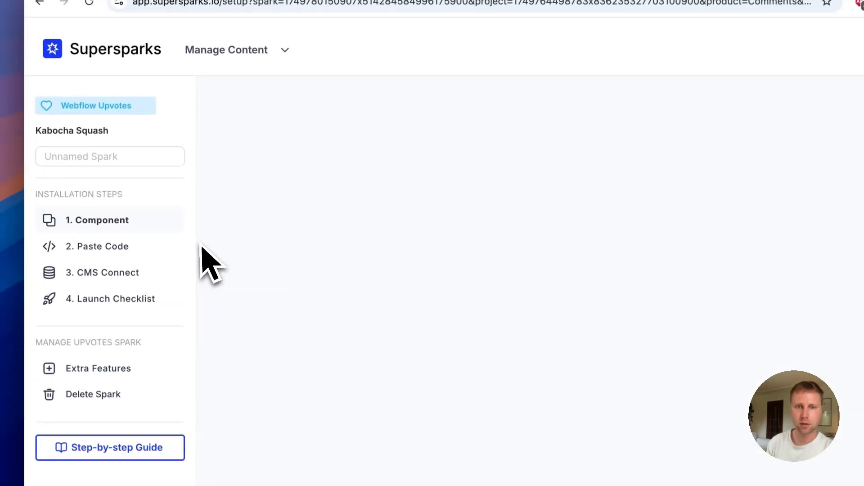
left_click(104, 273)
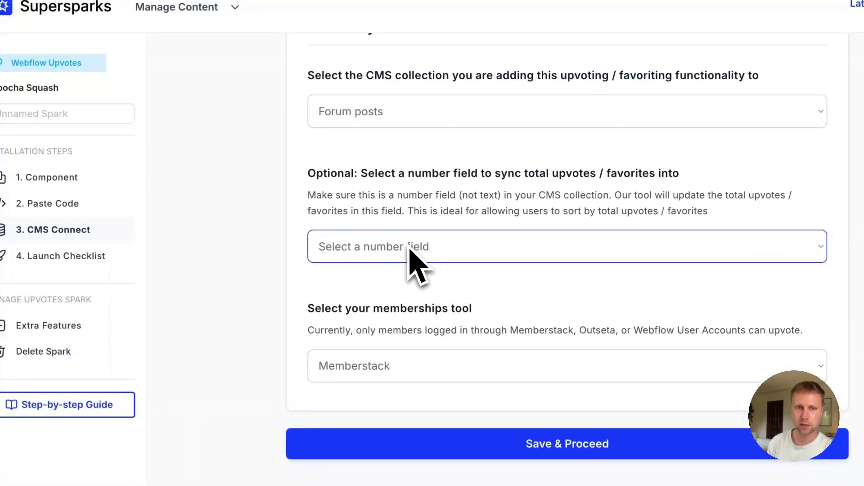
left_click(409, 247)
left_click(373, 302)
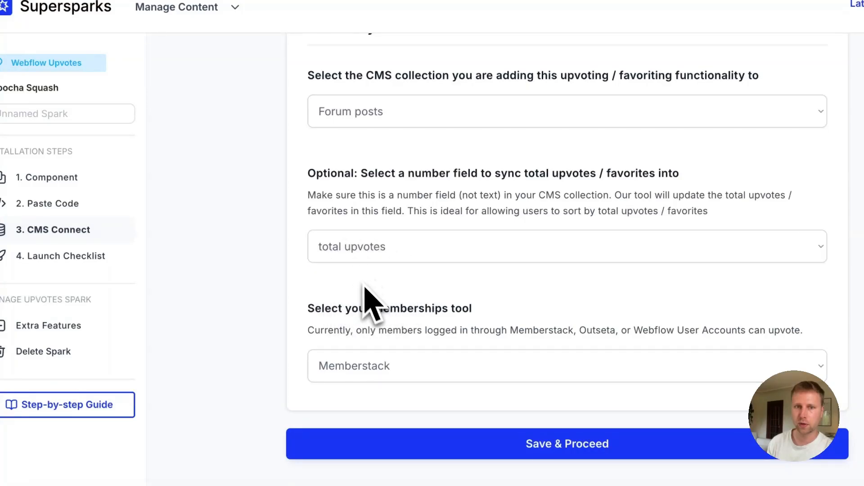
scroll(360, 311, "down", 2)
left_click(406, 379)
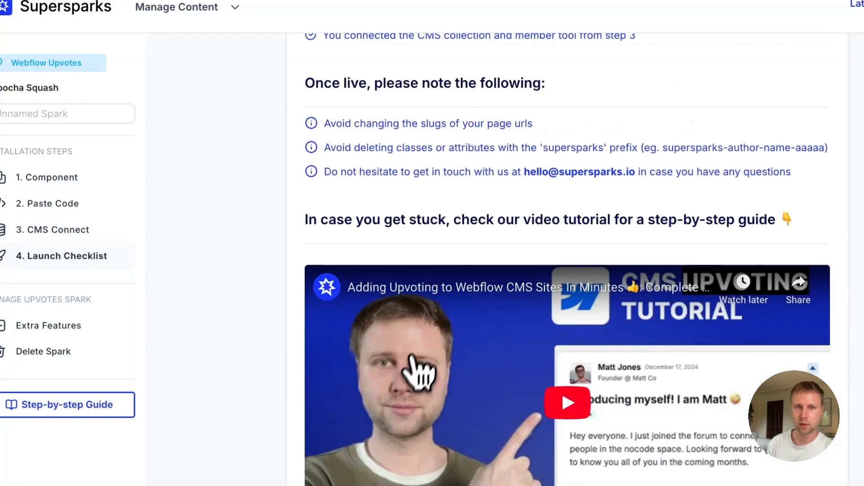
scroll(370, 269, "up", 3)
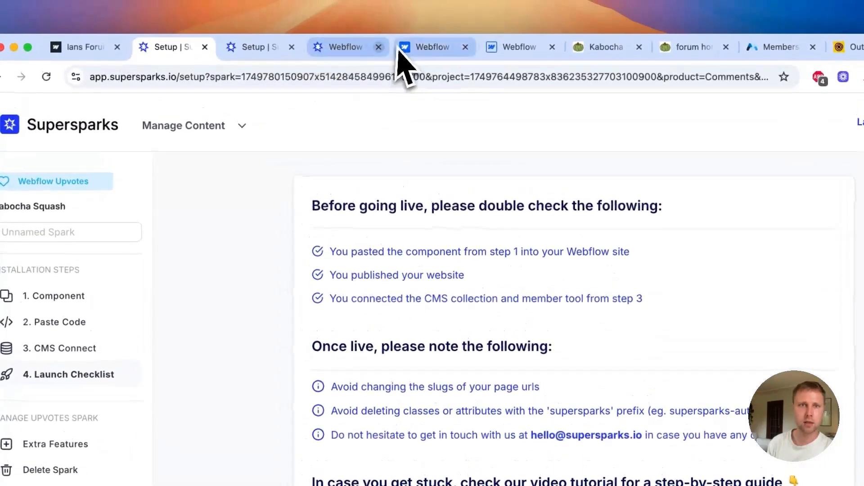
Switch to the Webflow Designer and open the site's Home page to review its navigation bar
left_click(399, 55)
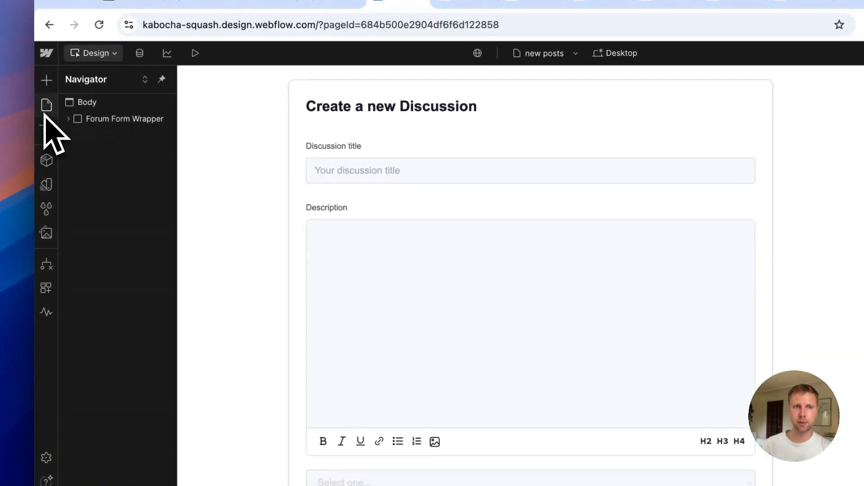
left_click(79, 125)
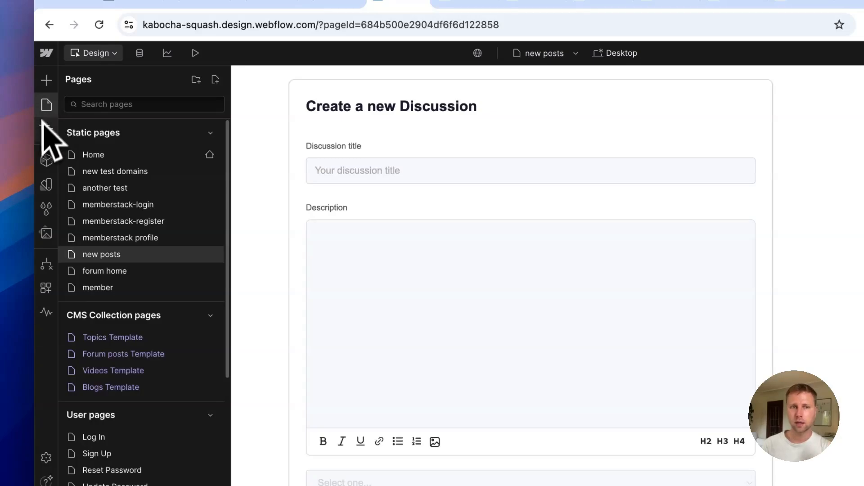
left_click(96, 158)
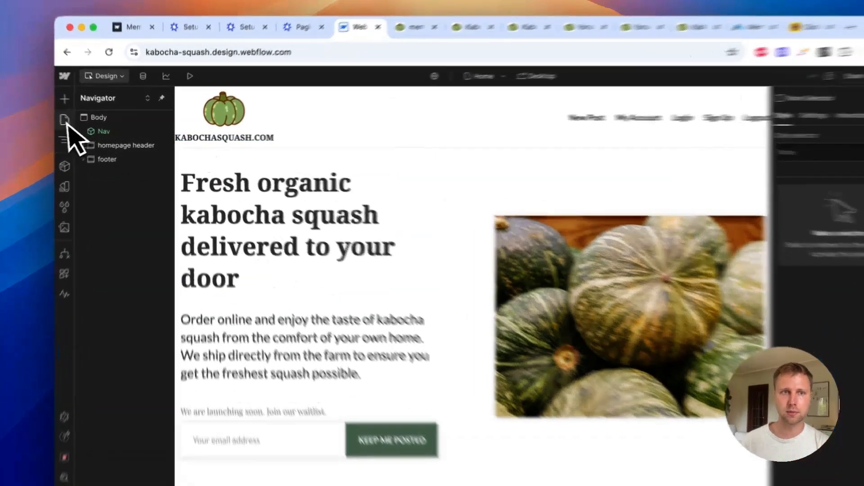
left_click(79, 122)
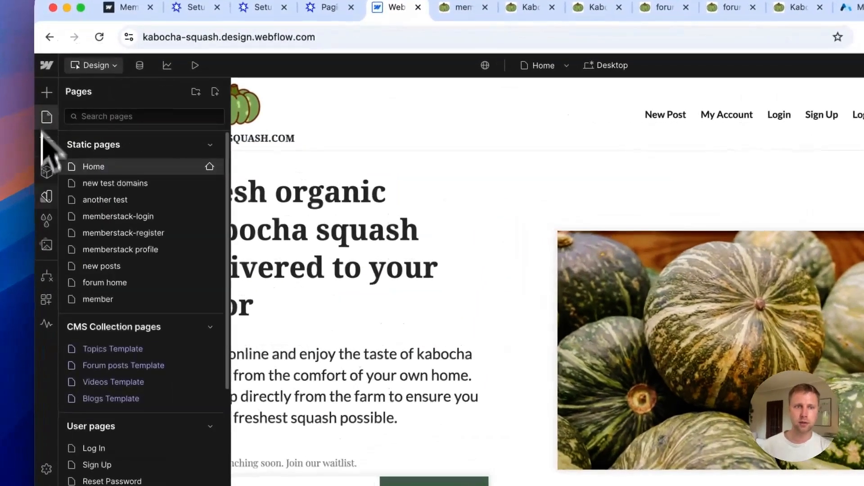
left_click(123, 269)
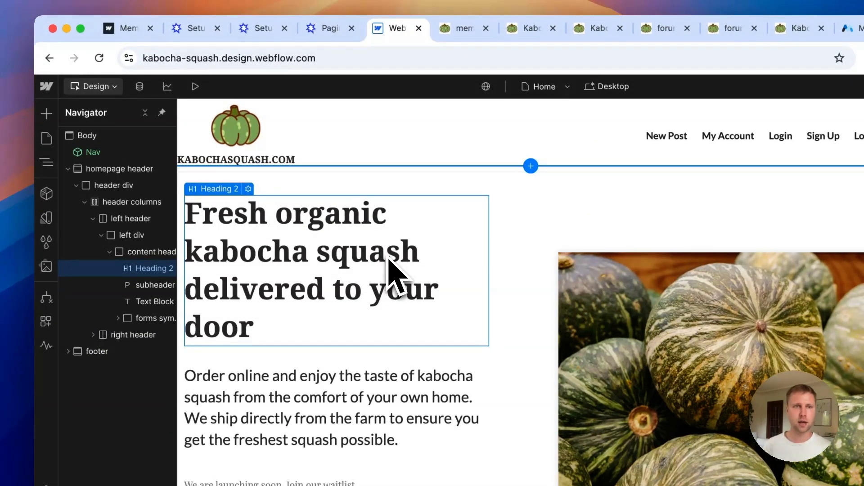
Open the forum home page, followed by the new posts page with the discussion form
left_click(46, 137)
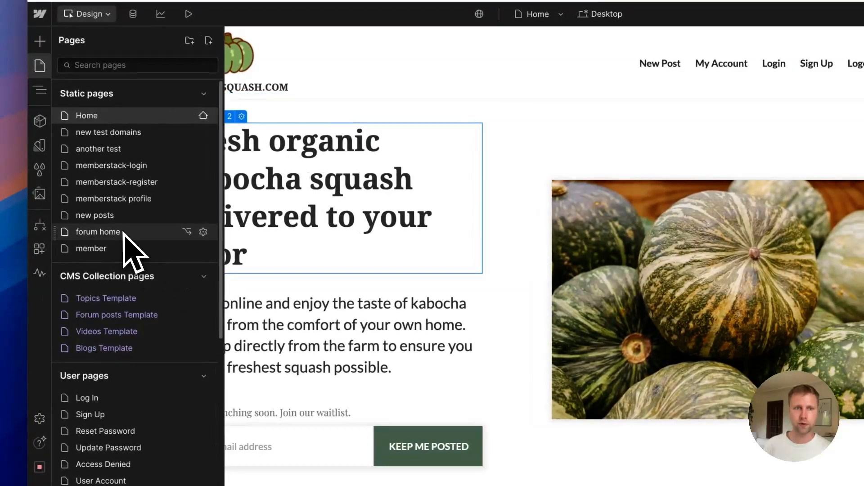
left_click(123, 232)
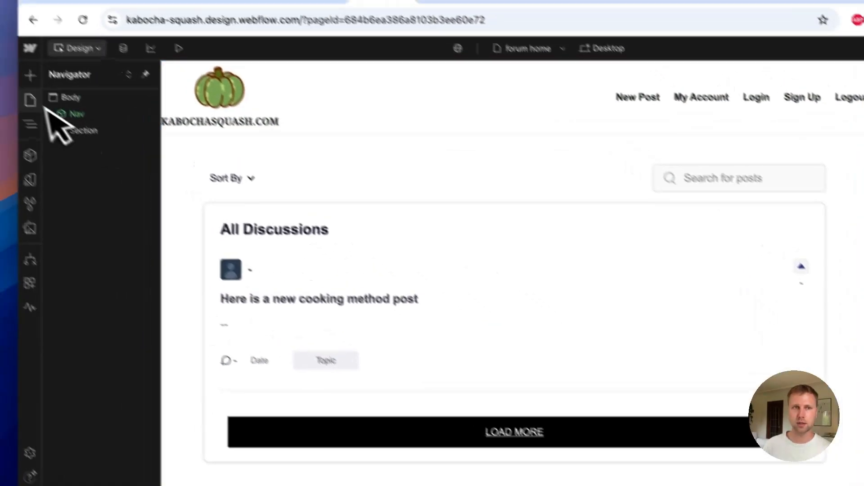
left_click(30, 101)
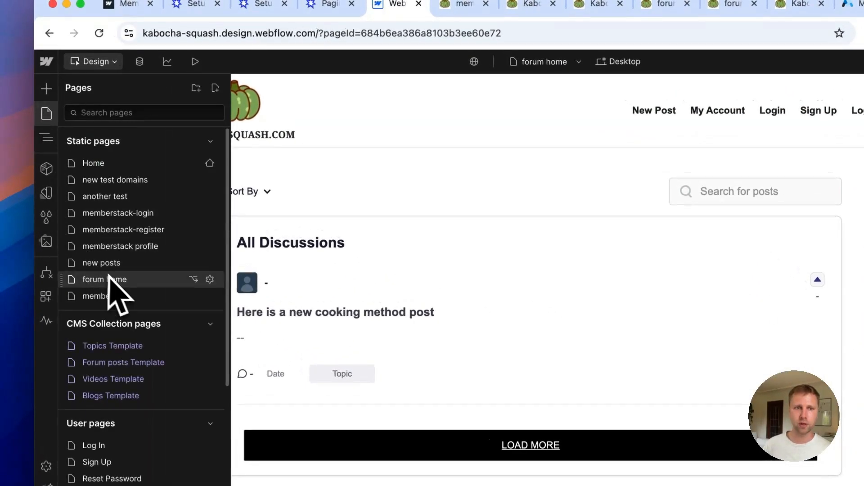
left_click(101, 265)
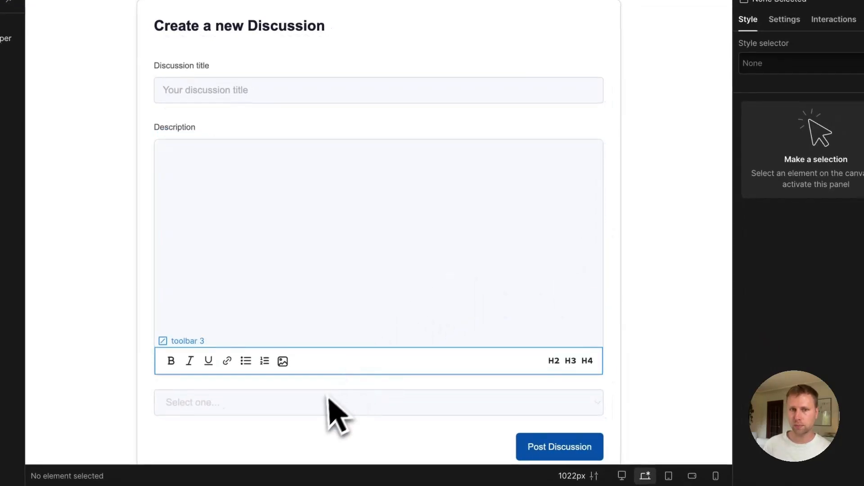
Try a #ddd background color on the Main Input class using the form's dropdown, and undo it
left_click(331, 406)
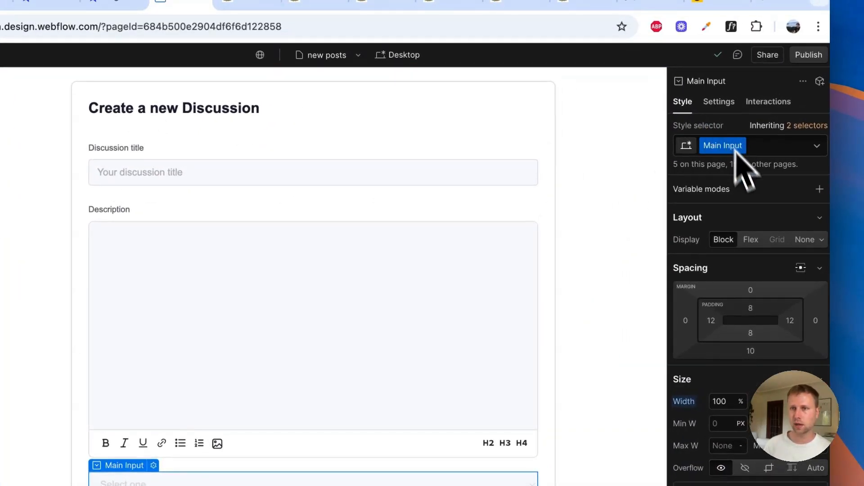
scroll(759, 284, "down", 5)
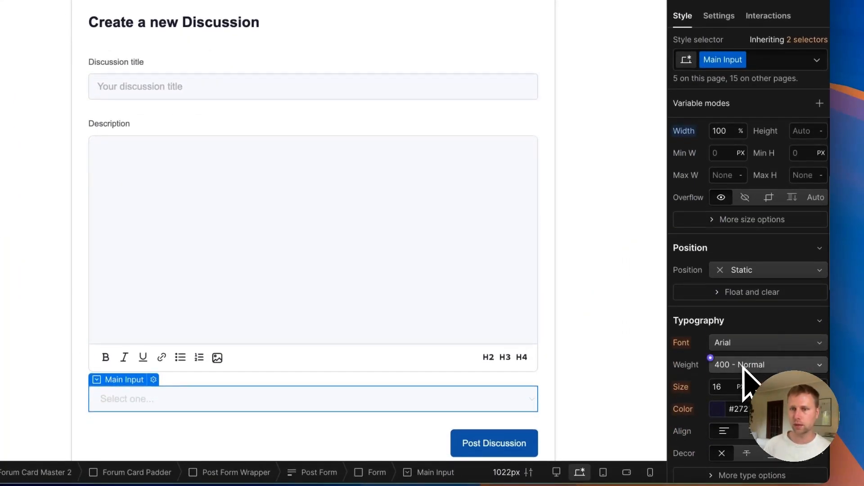
scroll(743, 368, "down", 5)
left_click(717, 312)
left_click_drag(677, 187, 646, 126)
left_click(698, 85)
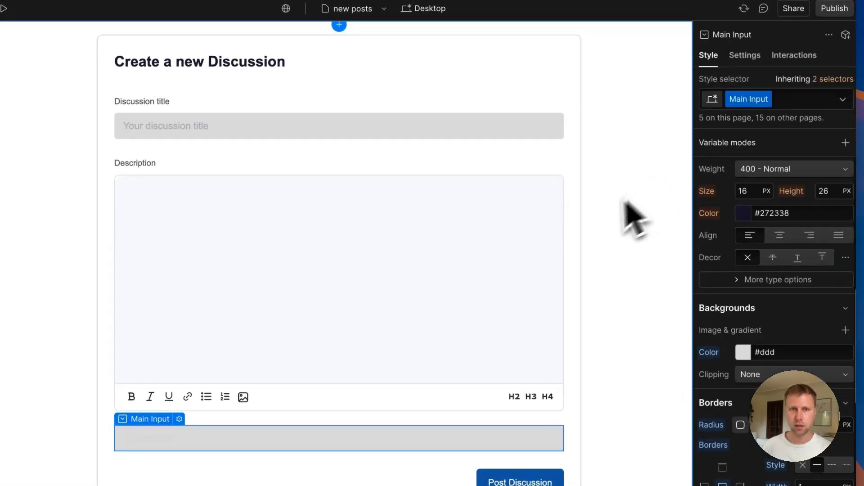
key("super+z")
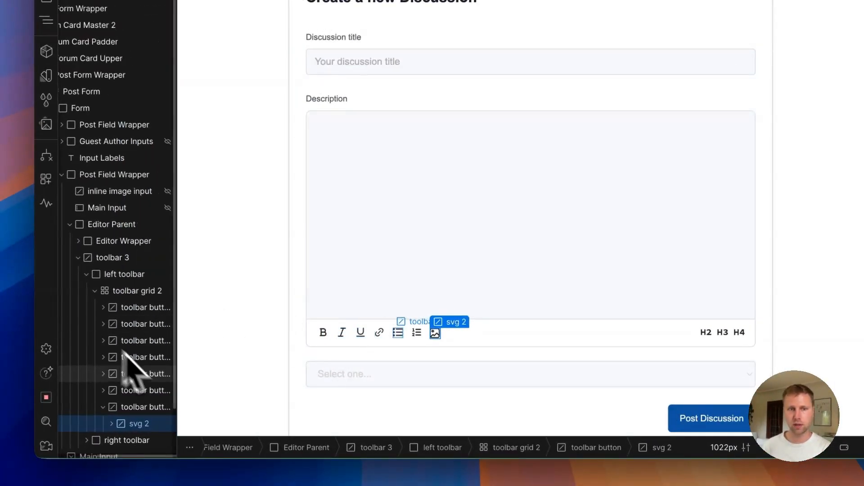
Open the Home page and select the "Keep me posted" button to check its style class
left_click(45, 124)
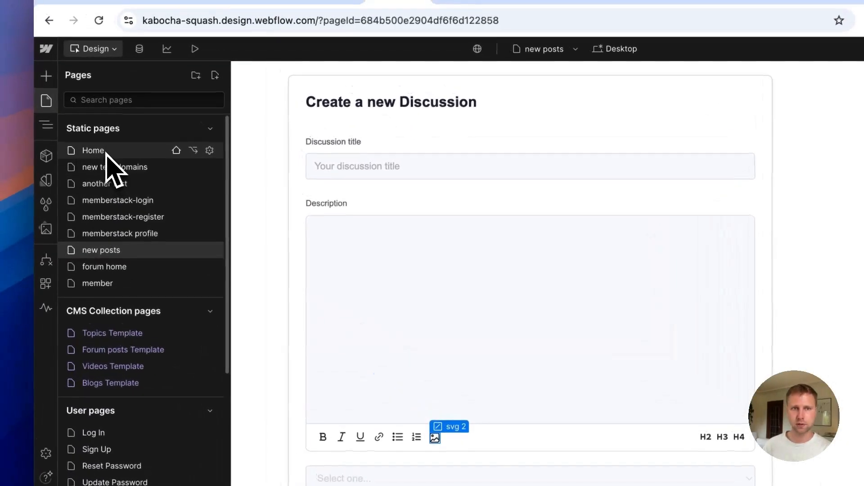
left_click(106, 154)
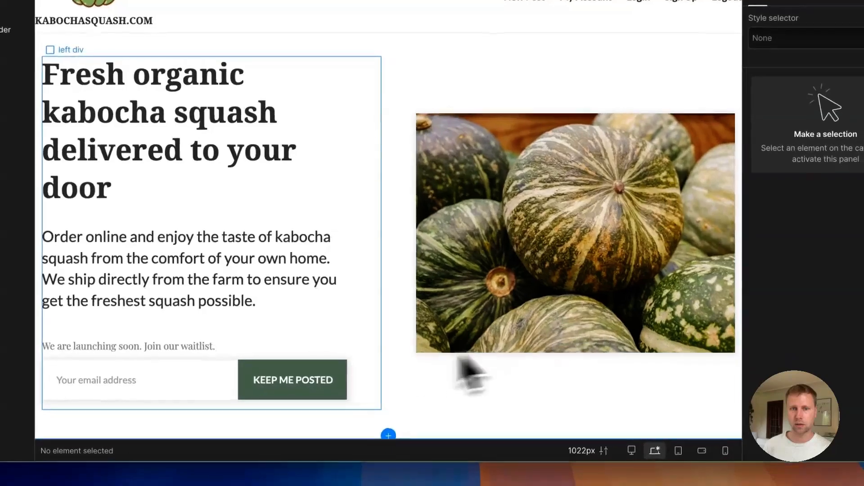
left_click(342, 411)
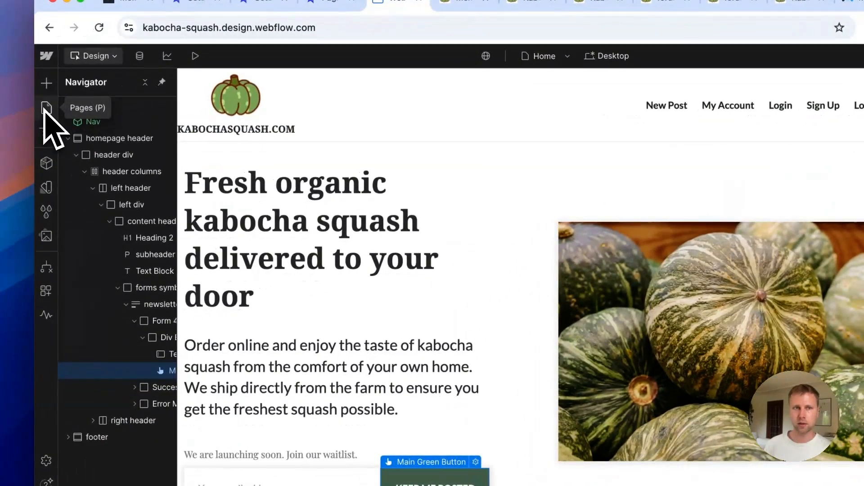
Return to the new posts page and replace the Post Discussion button's class with Main Green Button
left_click(47, 108)
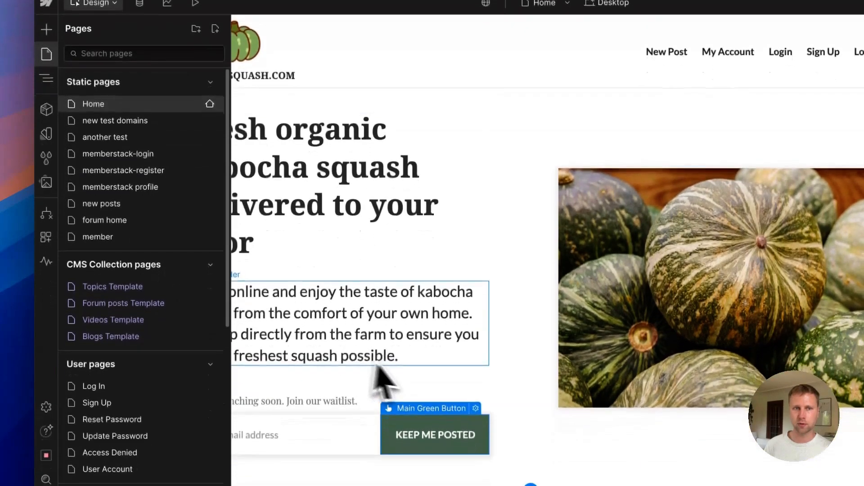
left_click(107, 201)
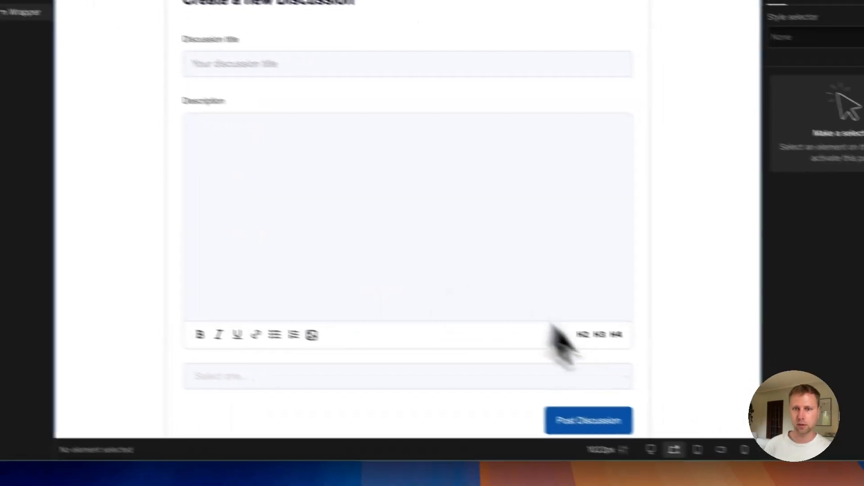
left_click(528, 315)
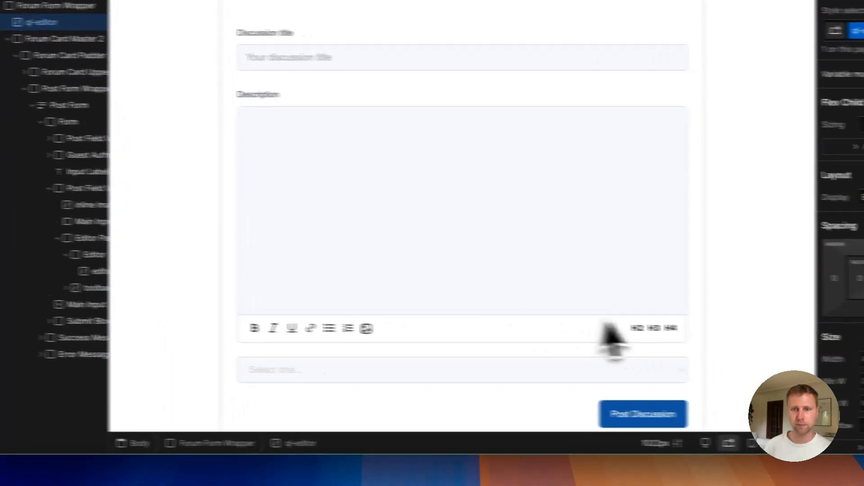
left_click(523, 416)
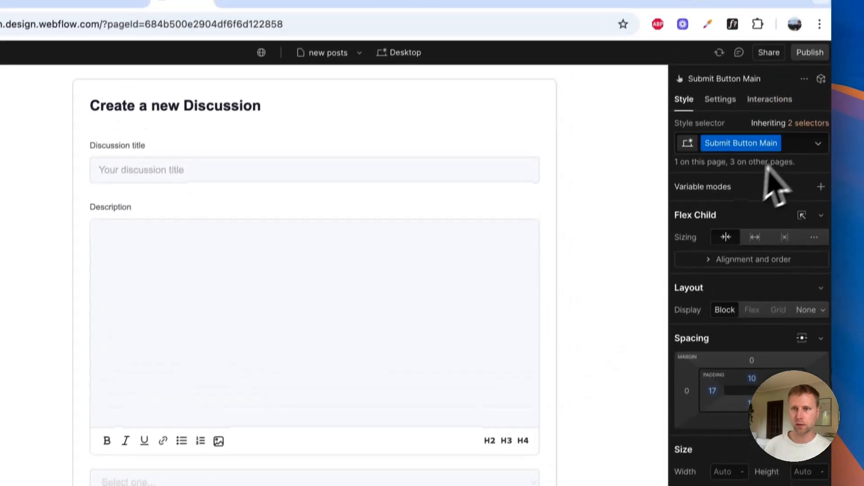
left_click(833, 28)
key("BackSpace")
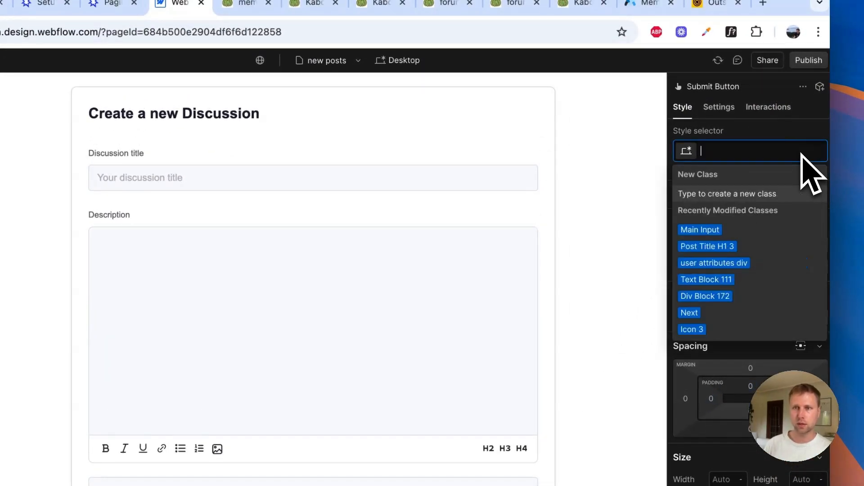
type("Main Green Button")
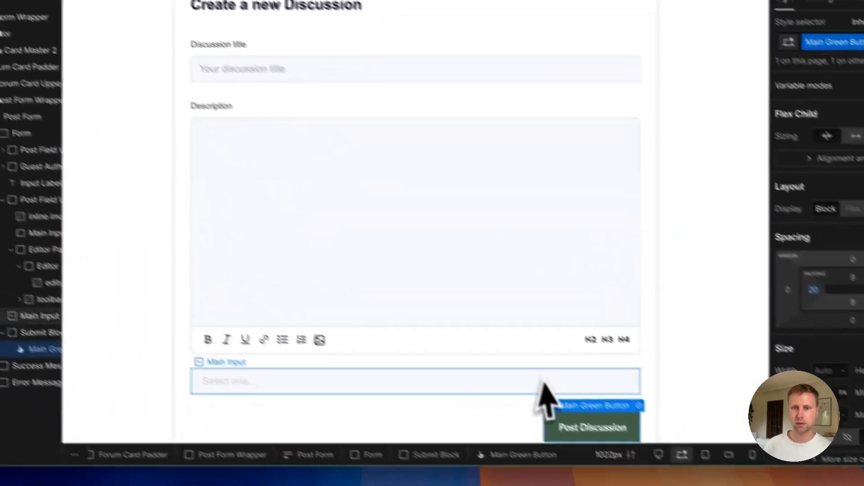
left_click(550, 418)
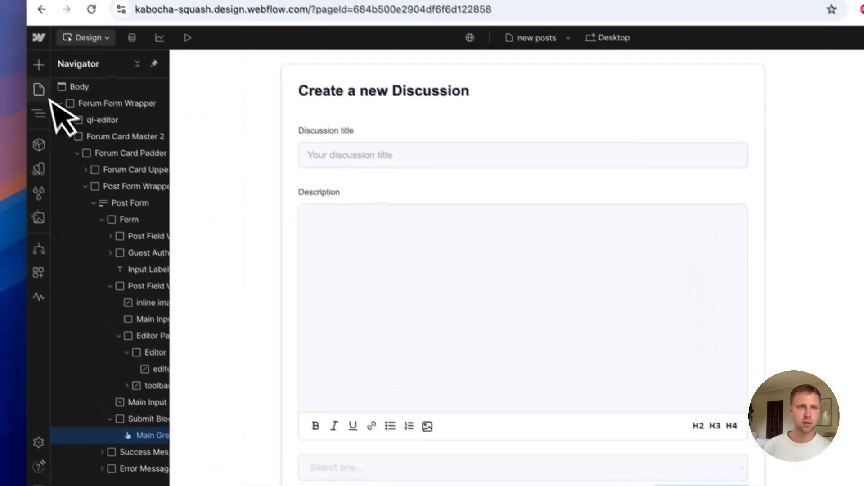
Open the Forum posts Template and replace the Respond button's class with Main Green Button
left_click(19, 94)
left_click(112, 285)
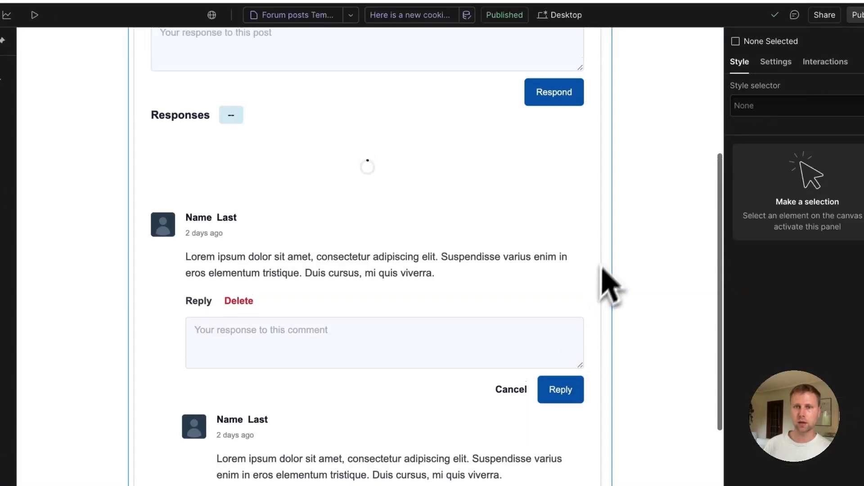
scroll(608, 286, "up", 2)
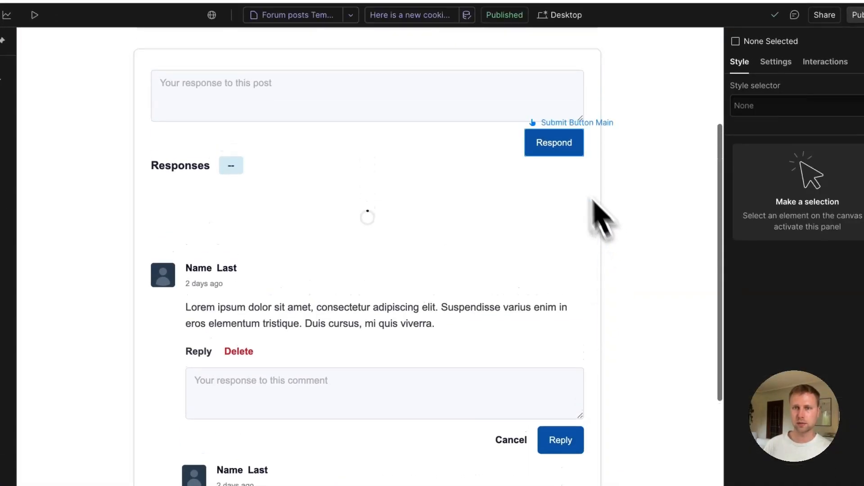
left_click(555, 149)
left_click(801, 176)
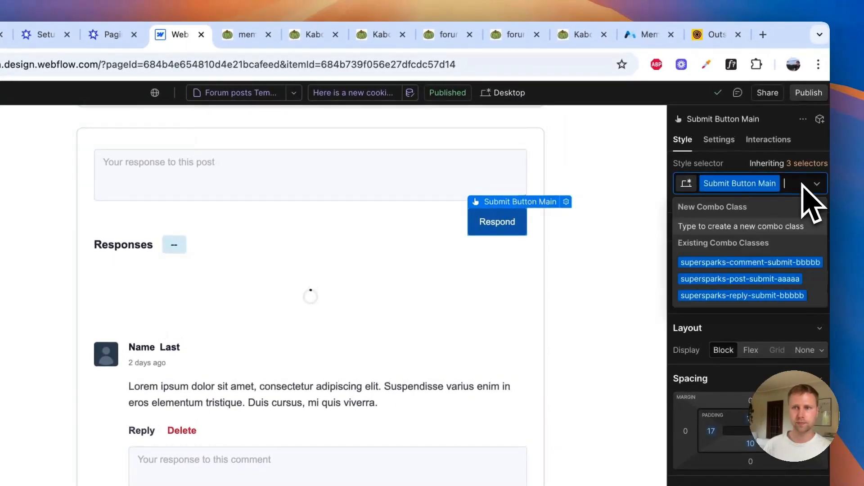
key("BackSpace")
type("Main Green Button")
left_click(742, 225)
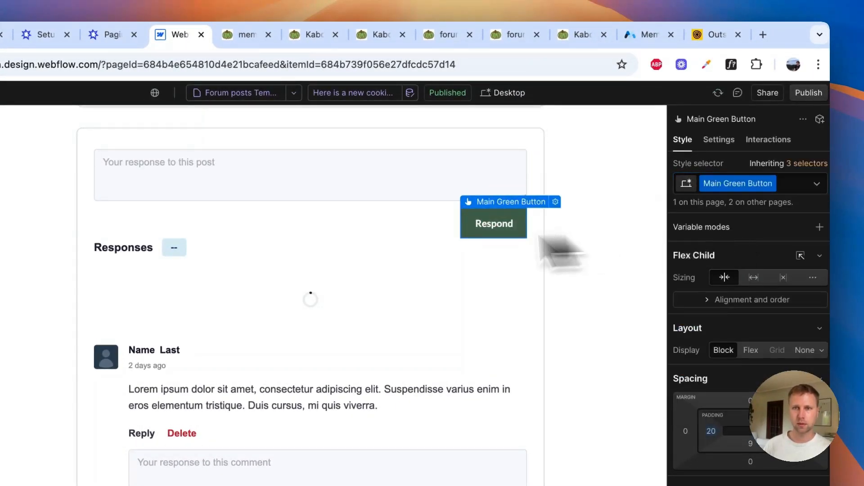
left_click(345, 235)
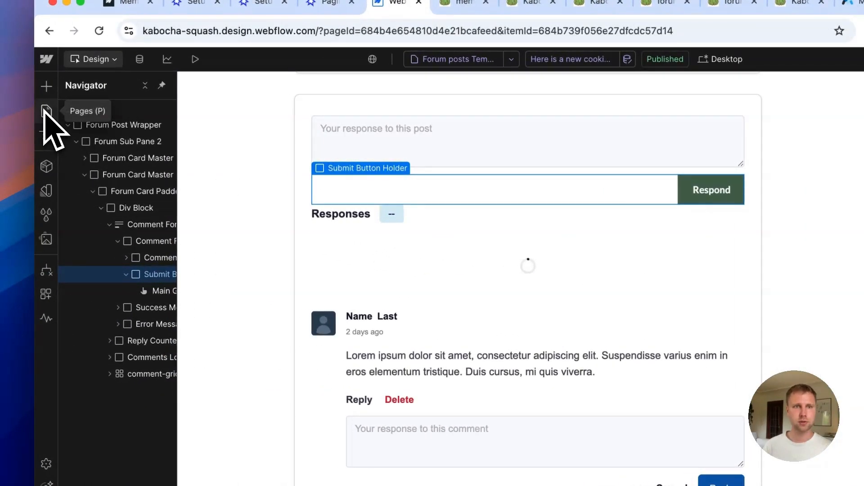
Go back to the new posts page and review the discussion title field's Main Input styles
left_click(43, 113)
left_click(101, 261)
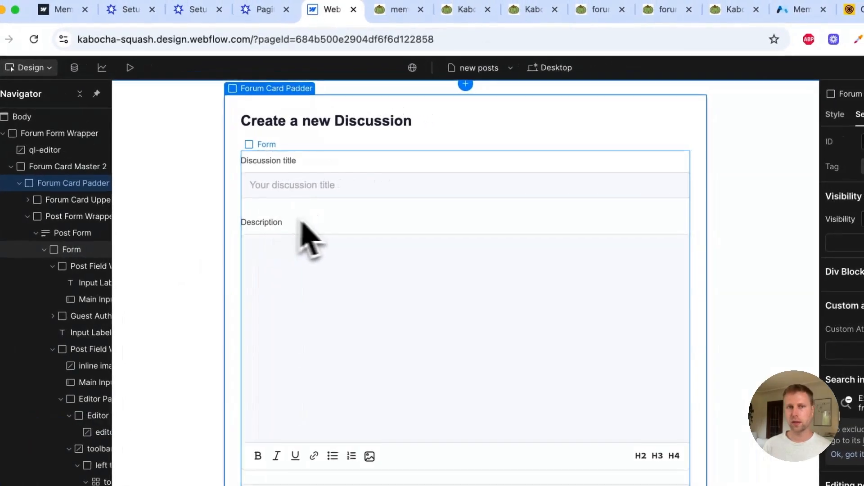
left_click(338, 195)
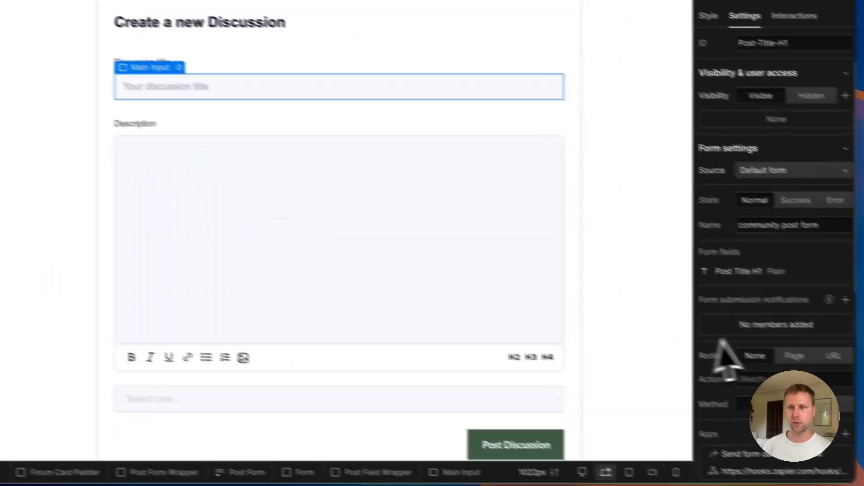
scroll(747, 349, "down", 5)
left_click(682, 19)
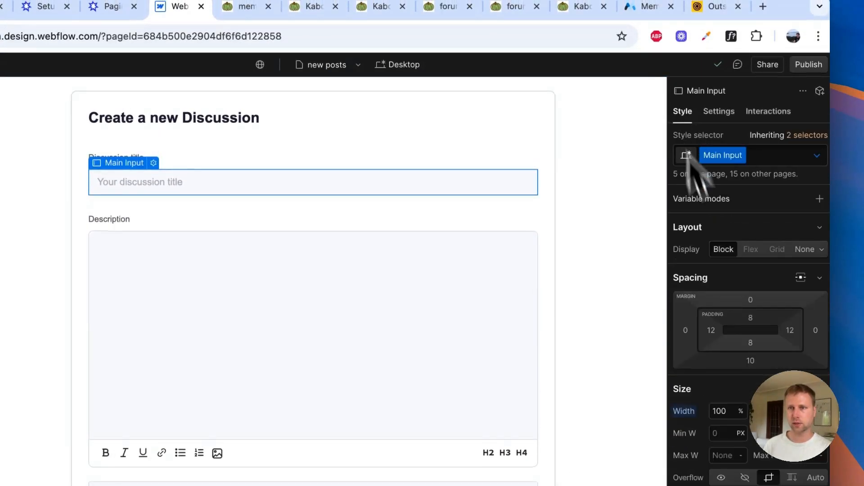
scroll(749, 260, "down", 5)
Inspect the custom attribute in the discussion title field's settings, including its name and value
left_click(719, 112)
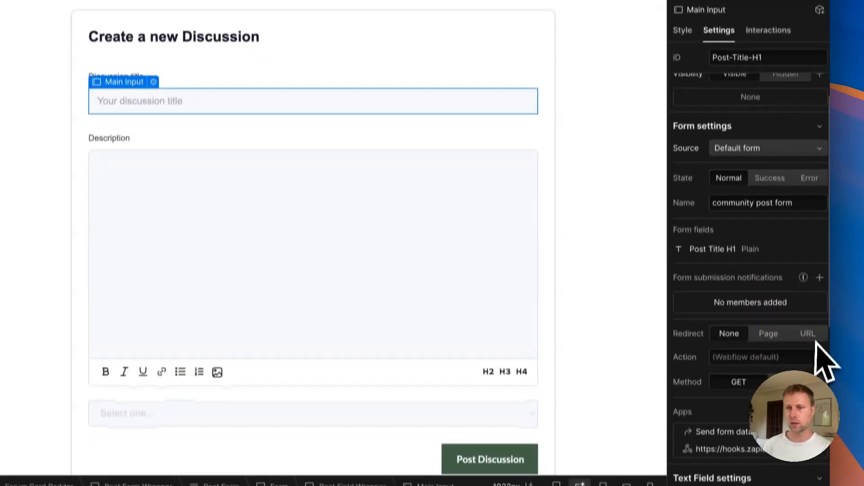
scroll(815, 342, "down", 5)
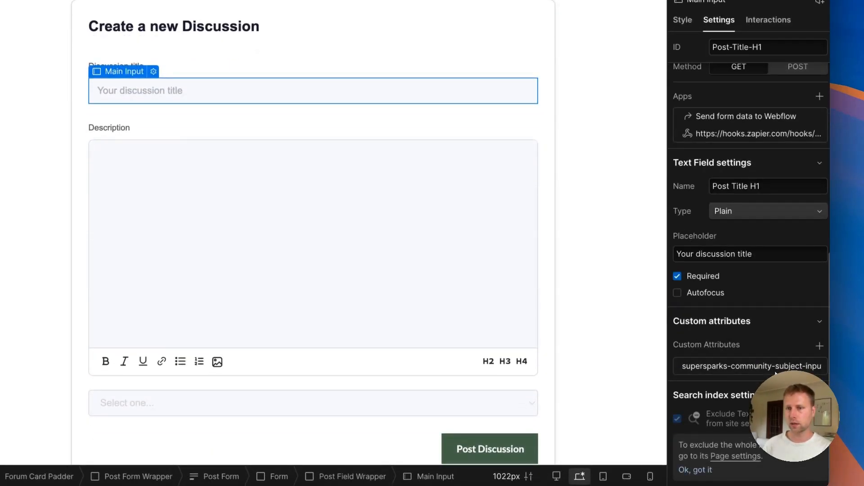
left_click(775, 371)
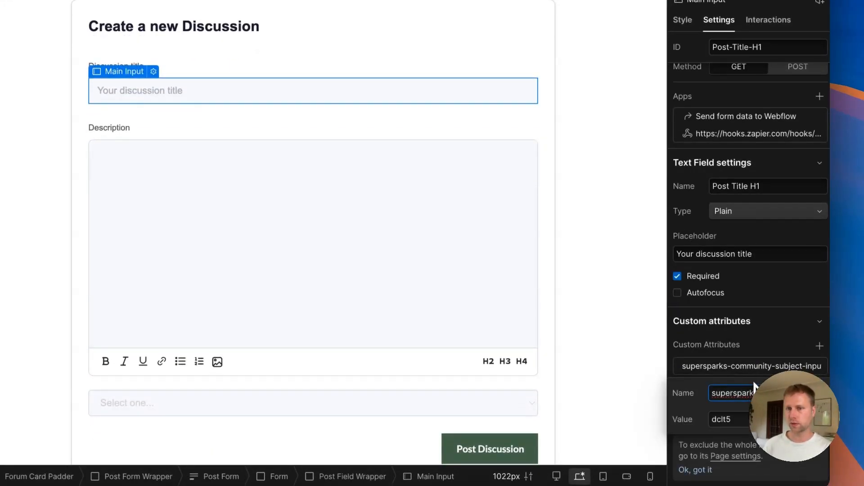
left_click(773, 295)
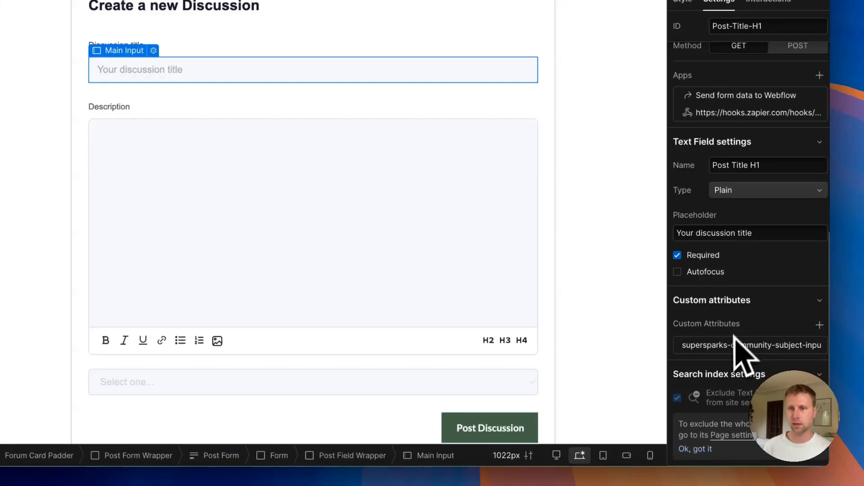
left_click(730, 345)
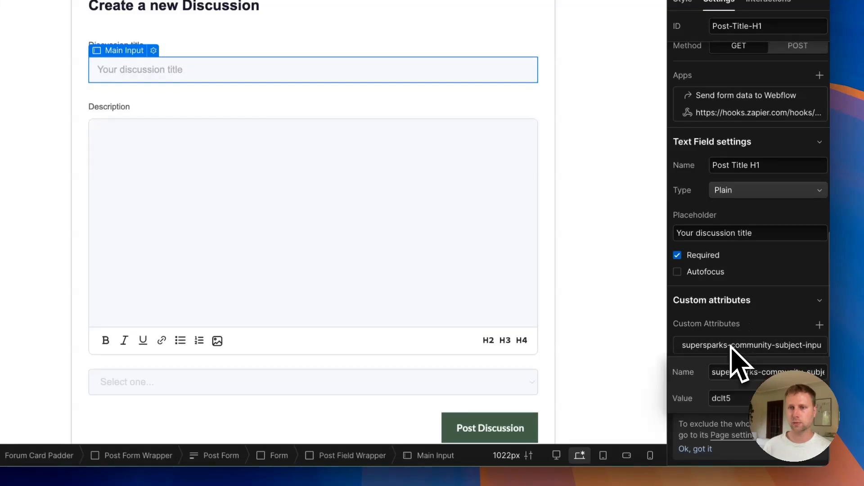
left_click(736, 265)
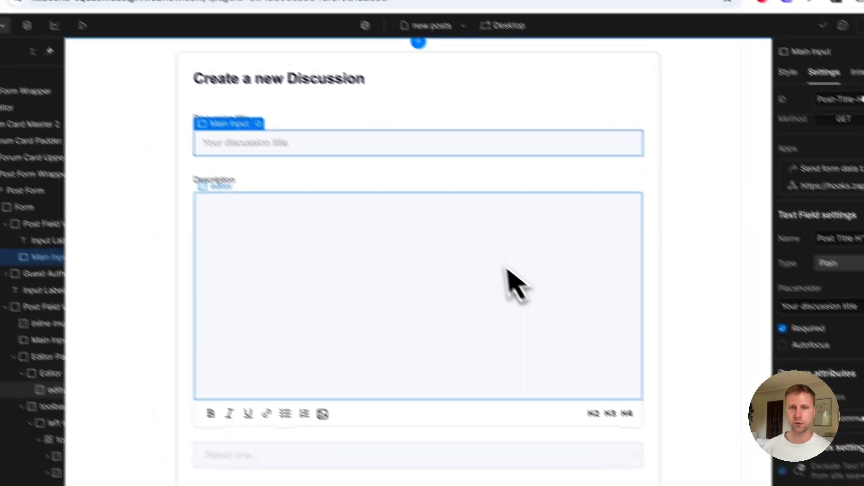
Inspect the editor element and its nested ql-editor element in the description area of the discussion form
left_click(396, 212)
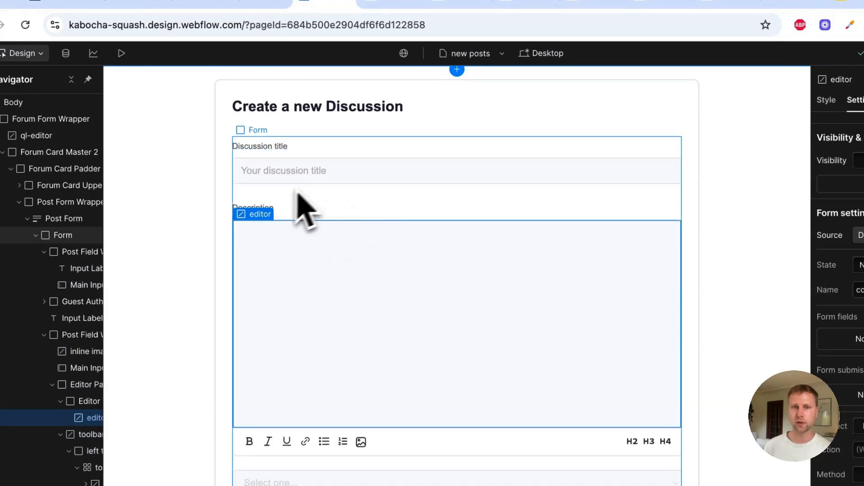
left_click(270, 208)
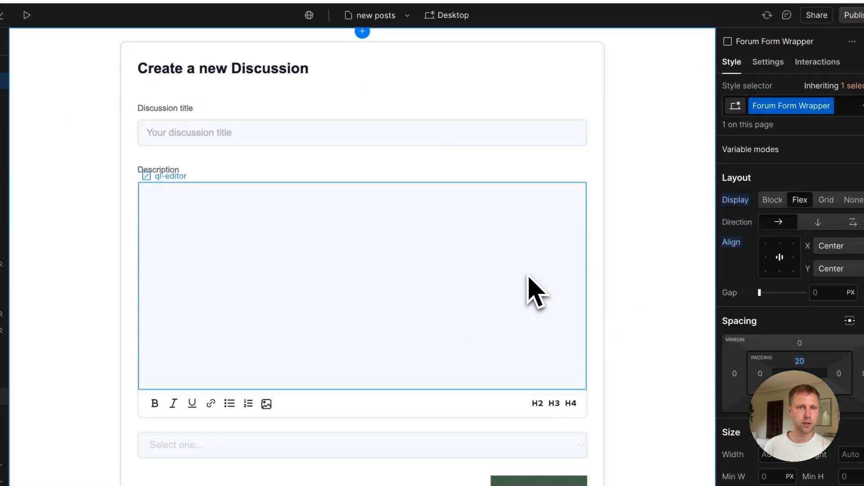
left_click(528, 277)
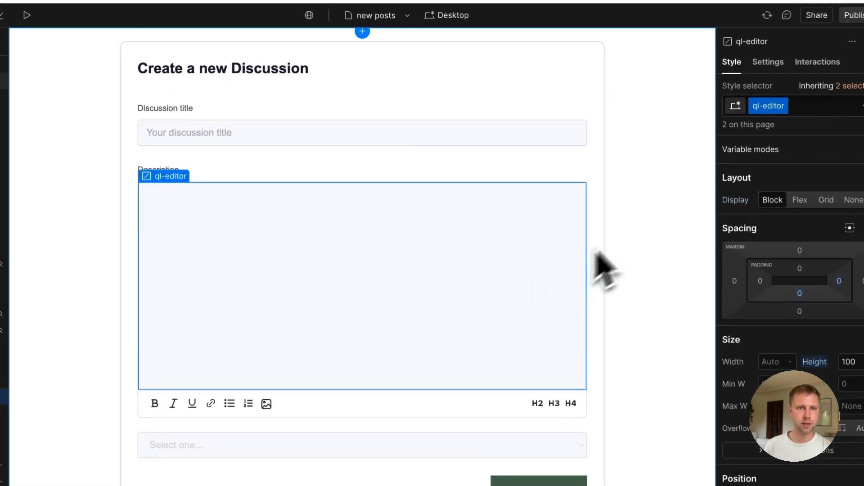
left_click(84, 301)
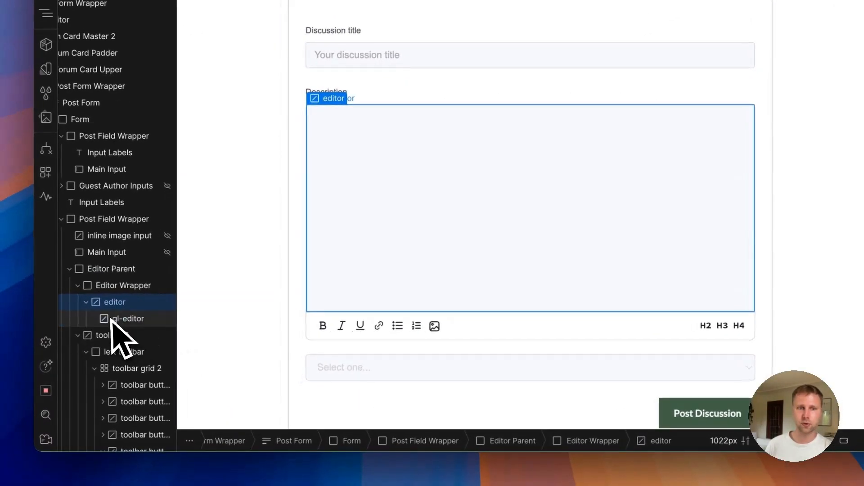
left_click(117, 318)
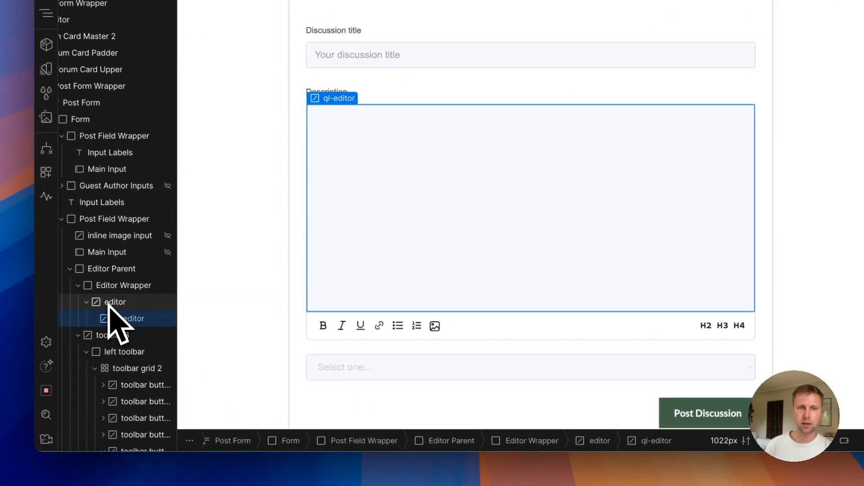
left_click(118, 318)
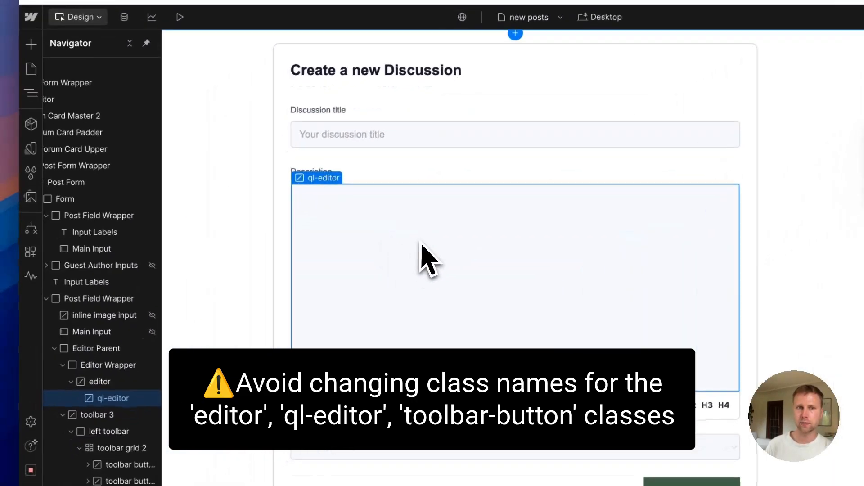
Inspect the Input Labels class on the Description label and the Main Input class on the discussion title field
left_click(89, 281)
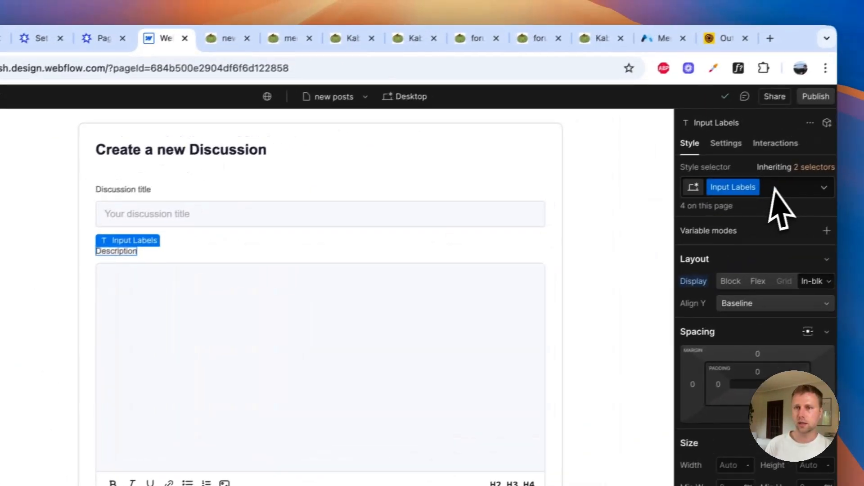
left_click(765, 189)
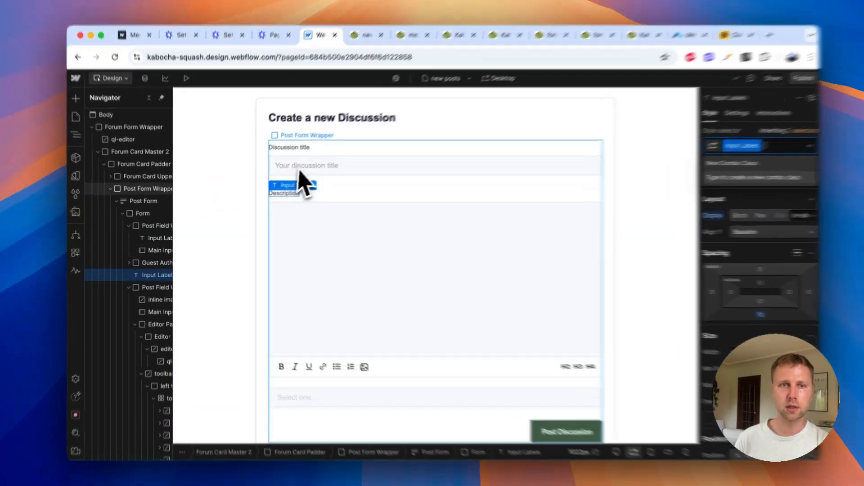
left_click(295, 172)
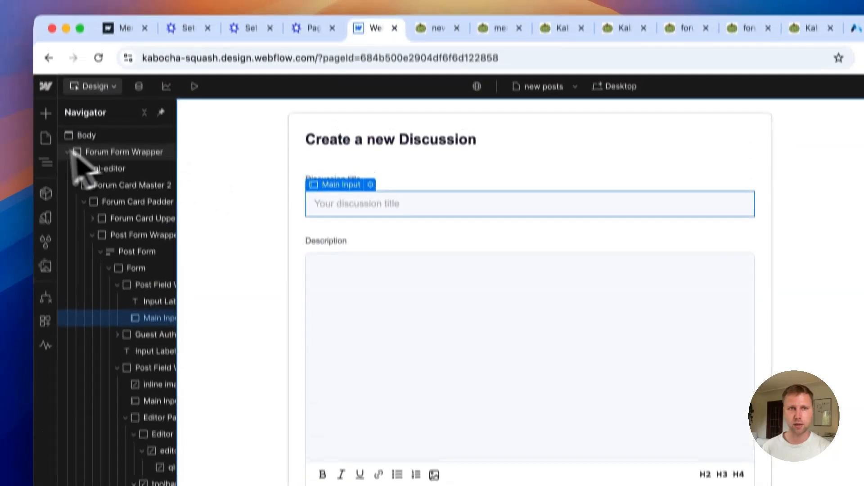
On the Home page, edit the Nav component and change the New Post link's text to Forum Home
left_click(46, 157)
left_click(106, 206)
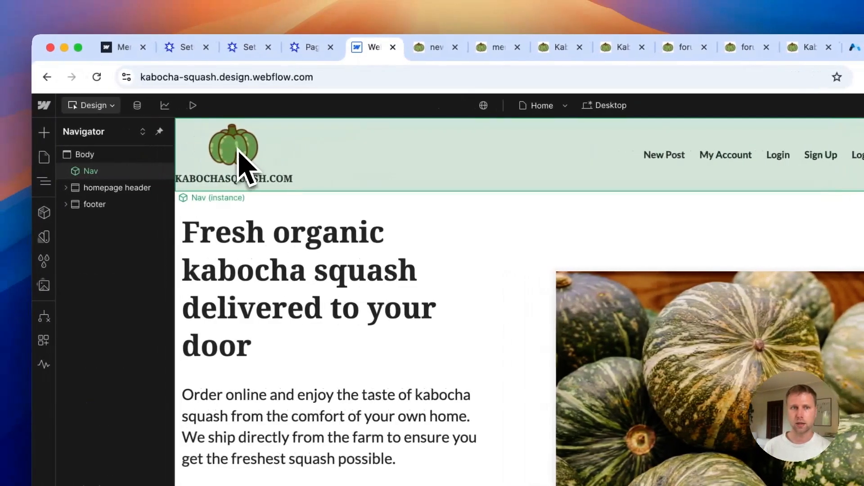
left_click(238, 156)
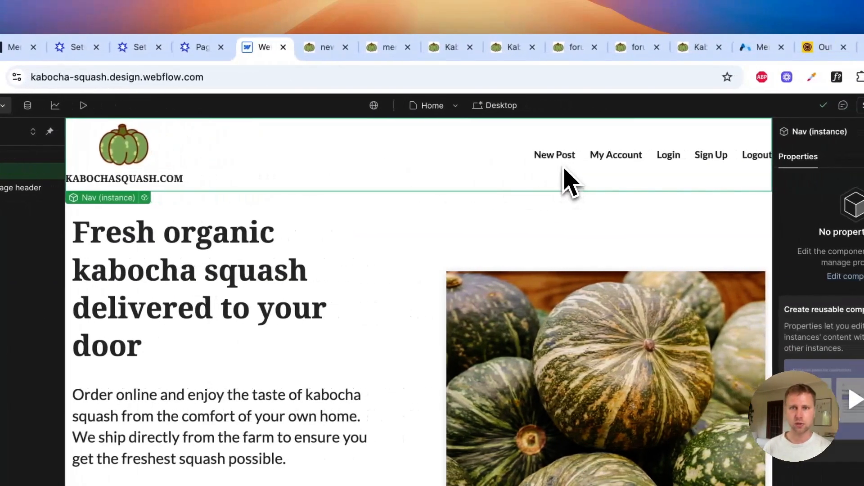
double_click(698, 175)
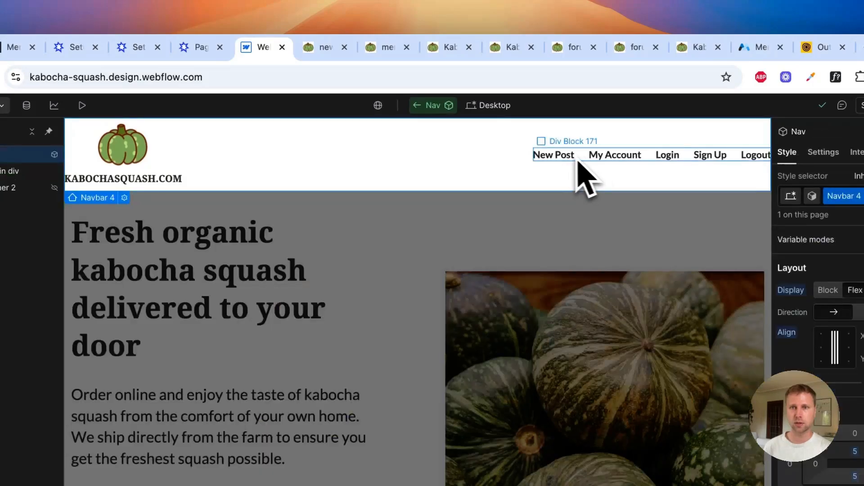
left_click(566, 158)
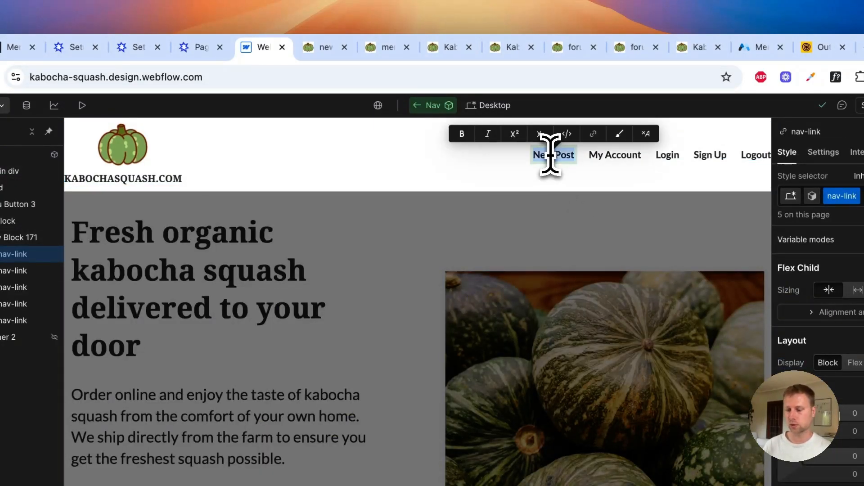
type("Forum Home")
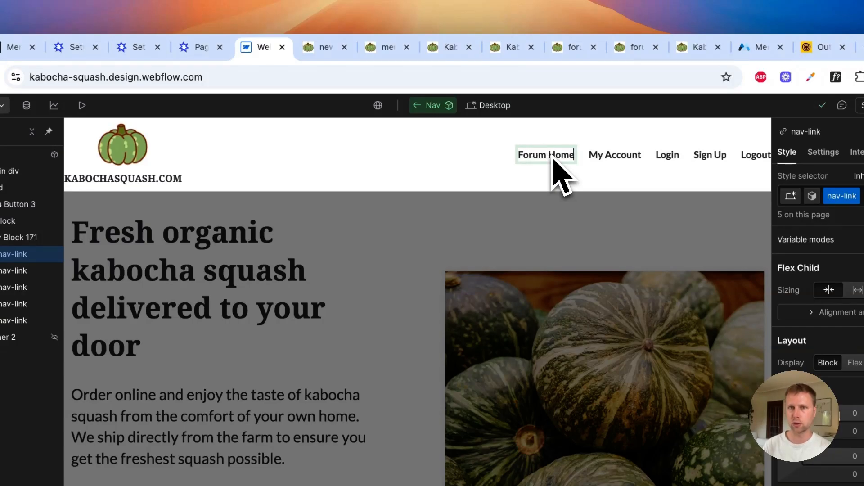
Point the Forum Home nav link to the forum home page in its link settings
left_click(315, 155)
left_click(550, 158)
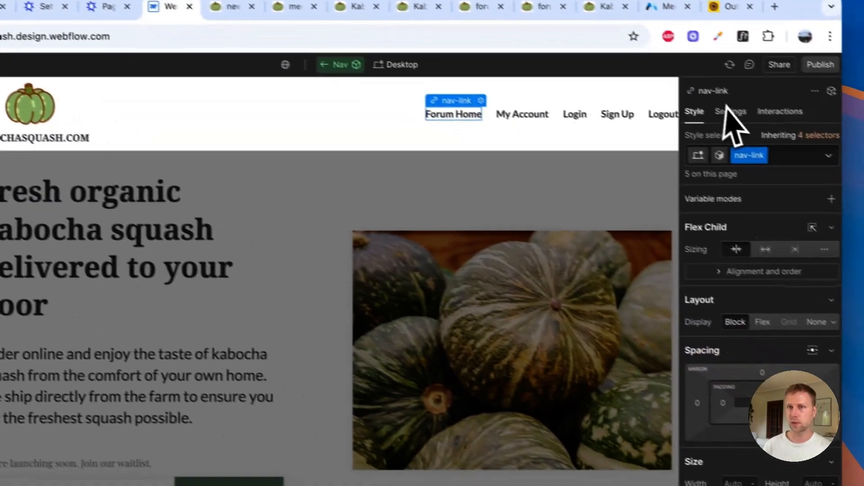
left_click(823, 152)
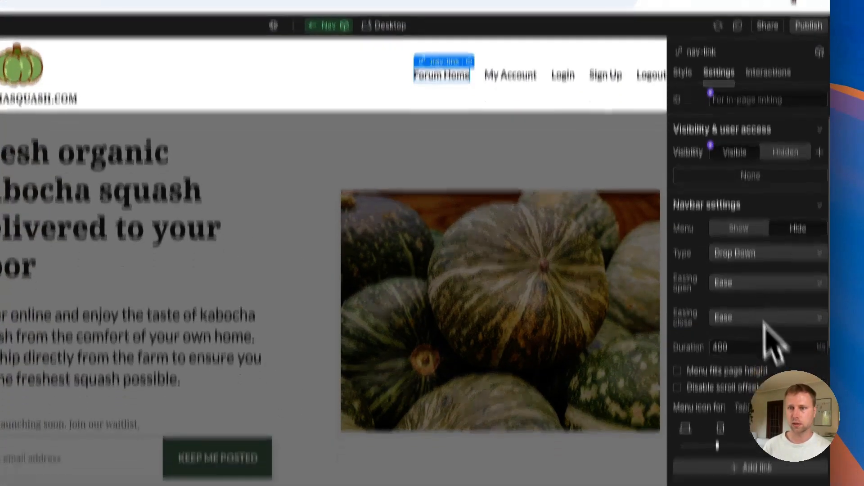
scroll(765, 323, "down", 3)
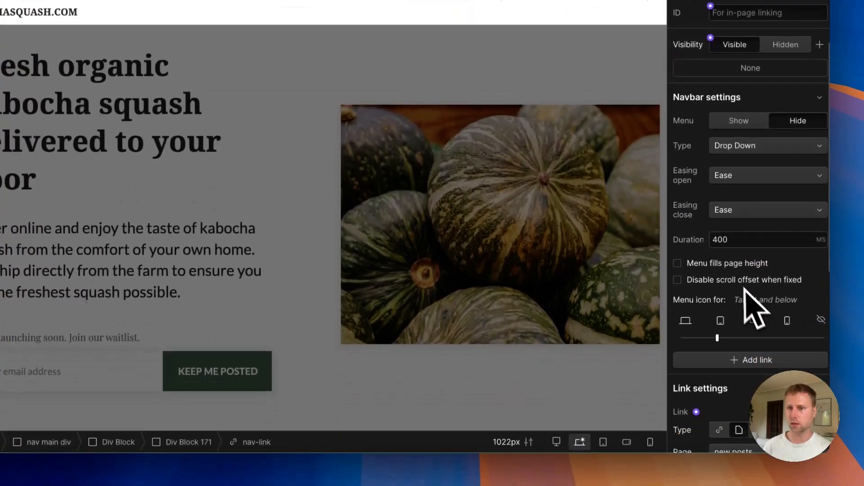
left_click(738, 338)
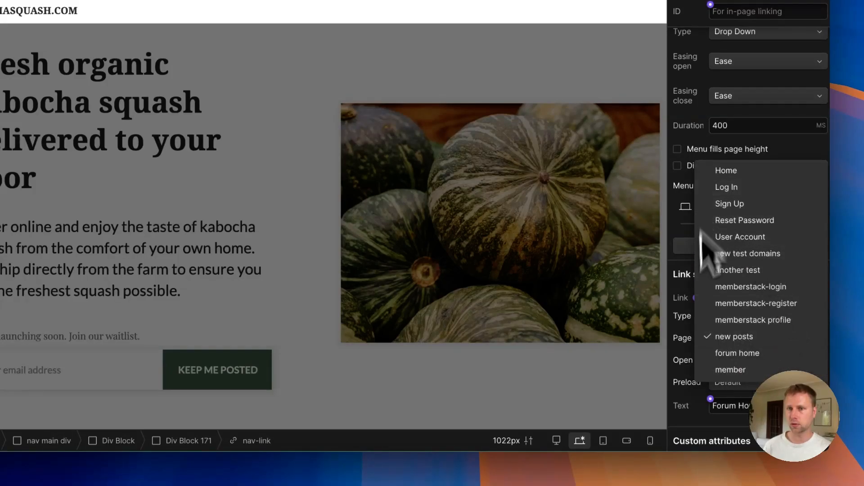
left_click(740, 357)
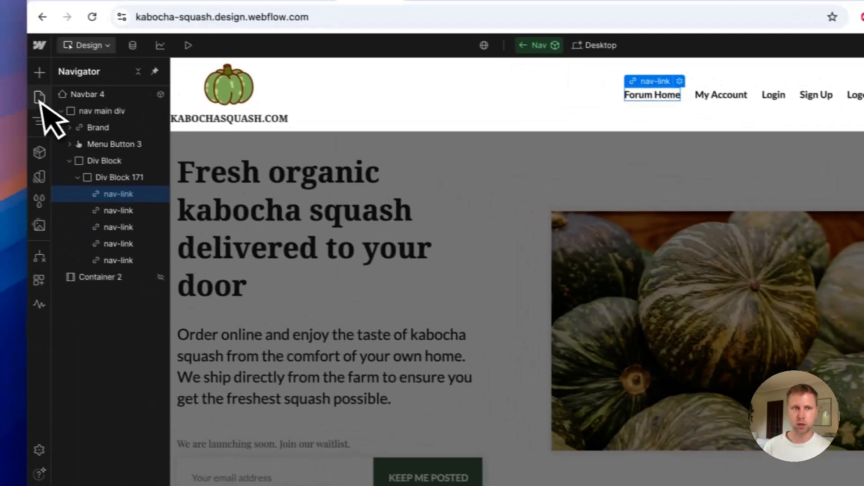
Open the forum home page from the site's static pages
left_click(18, 94)
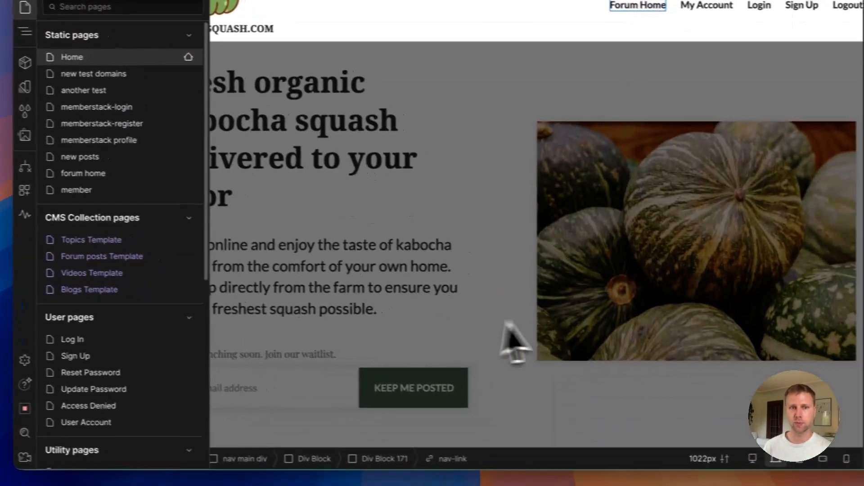
scroll(107, 327, "down", 3)
scroll(106, 323, "up", 3)
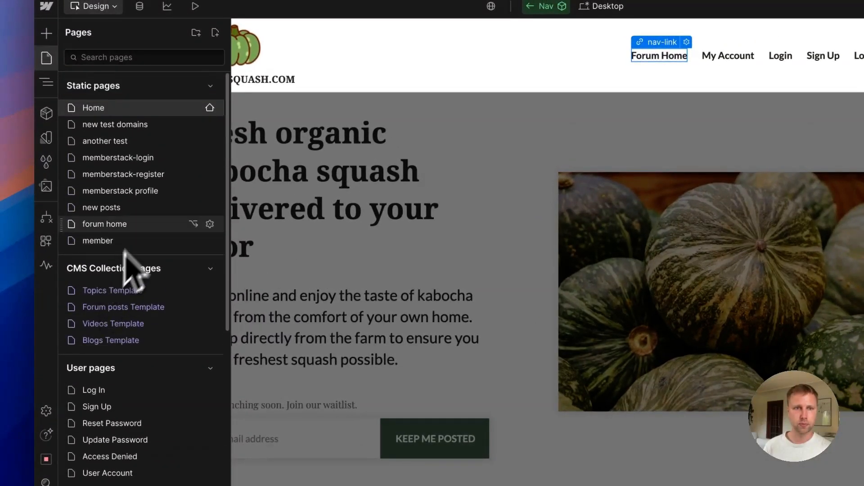
left_click(118, 225)
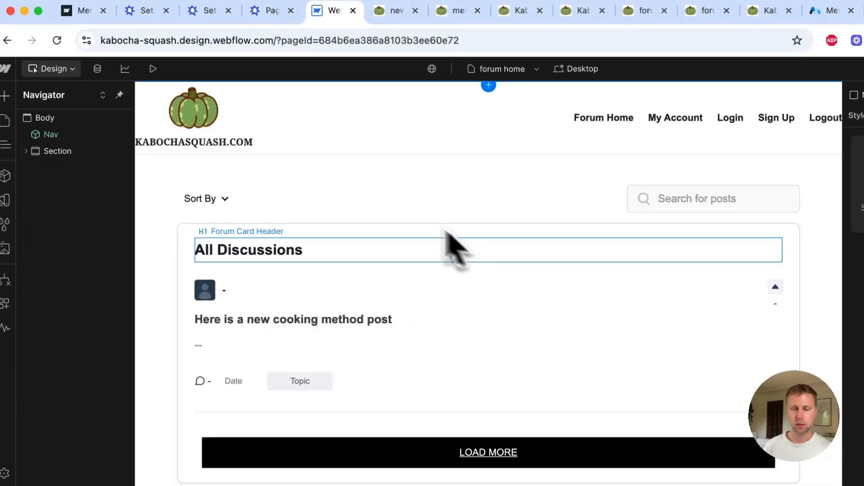
Add an H1 heading and place it inside the Forum Page Wrapper, above Posts List Main
left_click(396, 209)
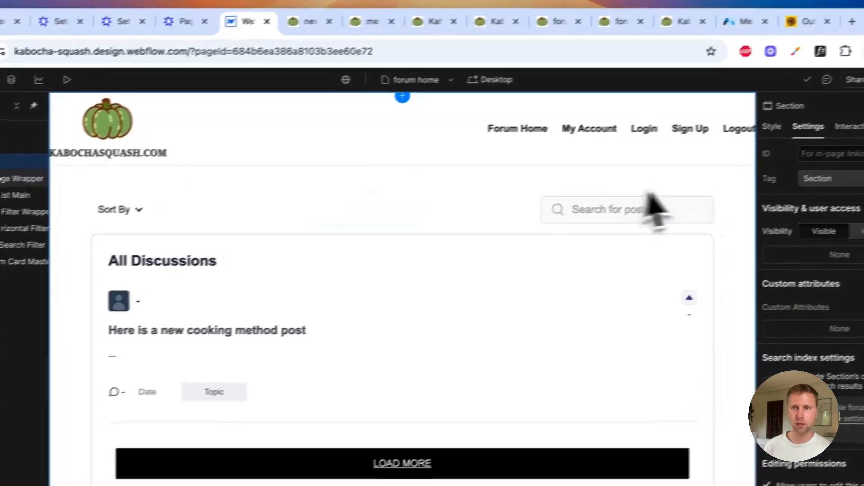
left_click(775, 200)
key("a")
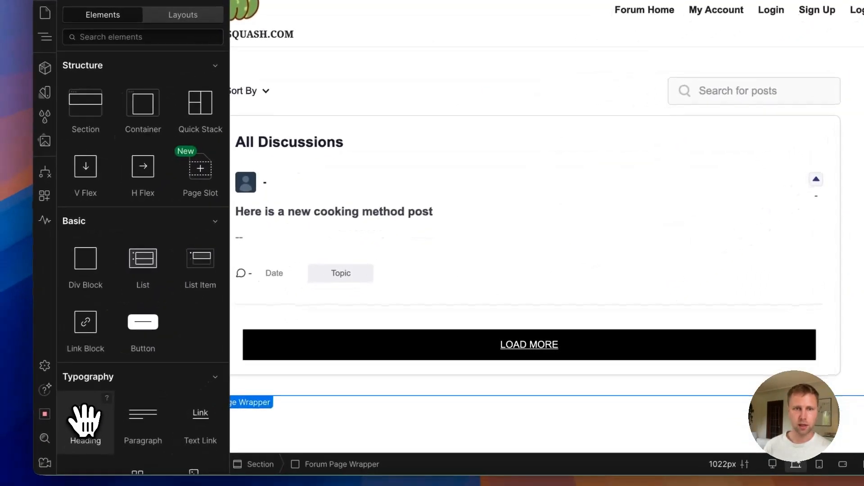
left_click(85, 420)
left_click_drag(109, 162, 80, 56)
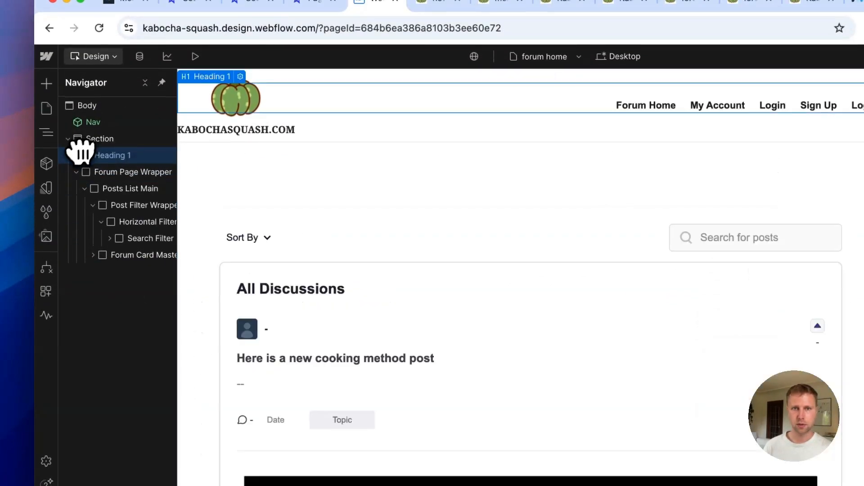
left_click_drag(111, 173, 110, 173)
Set the Forum Page Wrapper's flex direction to vertical so the heading sits above the posts list
left_click(107, 158)
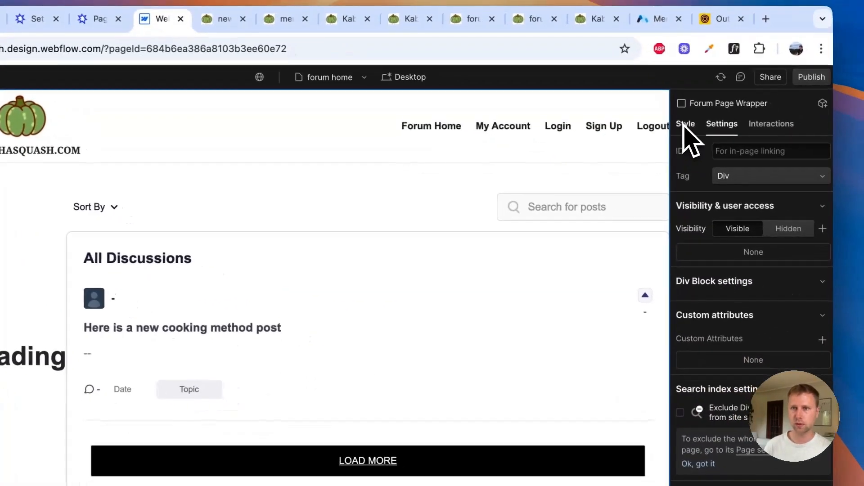
left_click(764, 280)
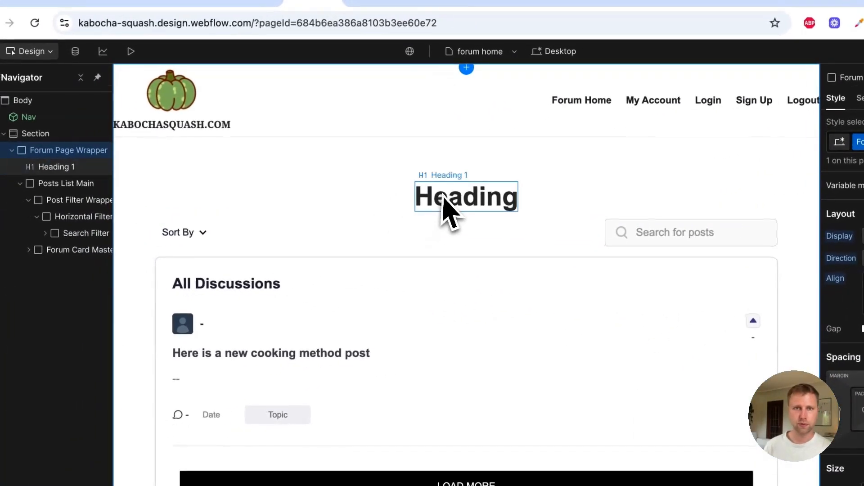
left_click(291, 235)
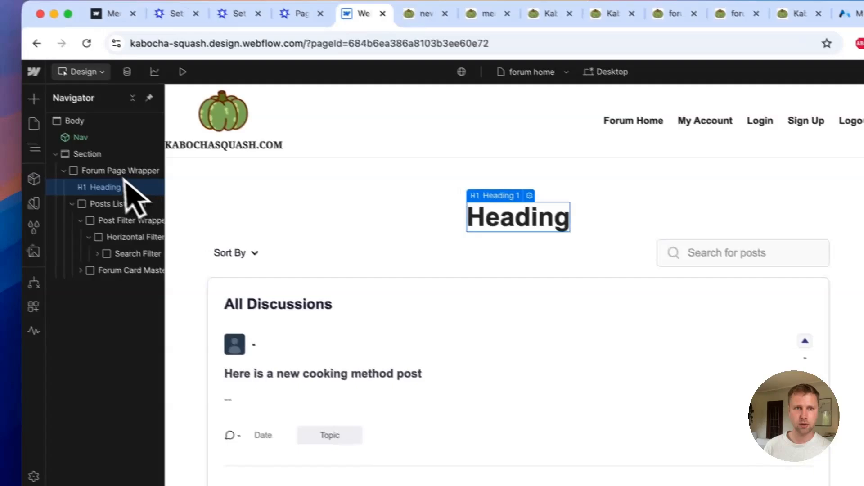
Add a div block inside the Forum Page Wrapper and nest the heading and Posts List Main in it
left_click(111, 171)
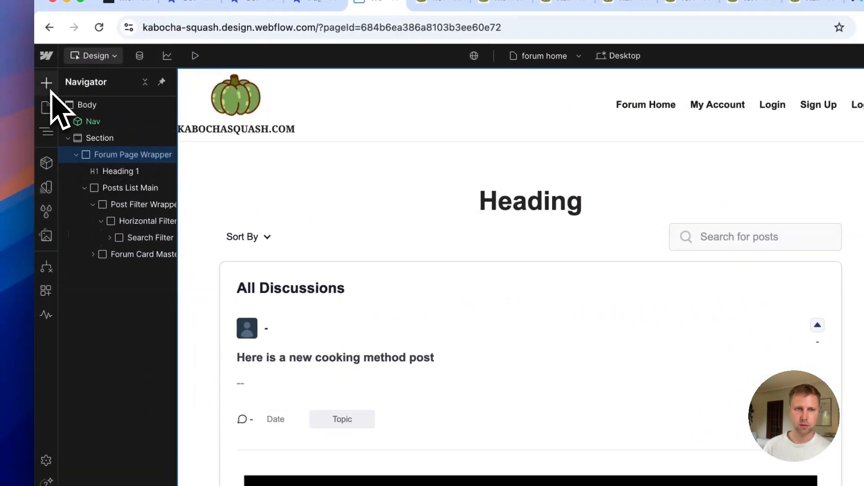
left_click(50, 88)
left_click_drag(90, 351, 106, 273)
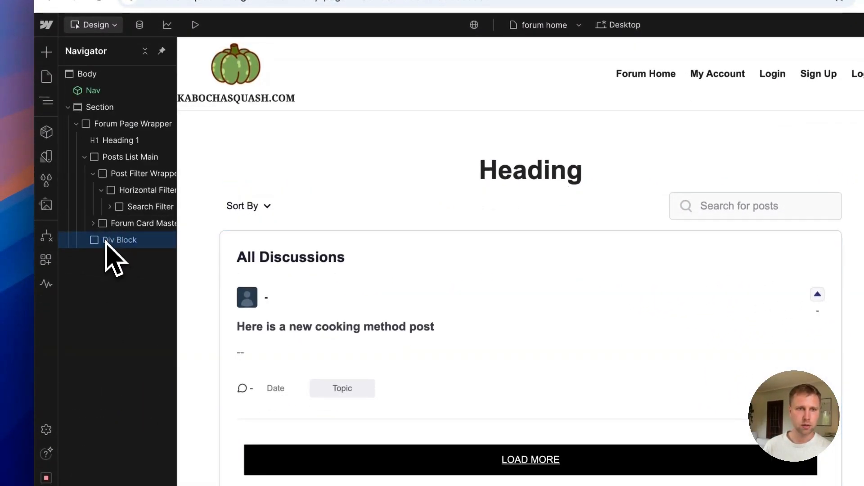
left_click_drag(108, 241, 169, 188)
left_click_drag(116, 175, 113, 142)
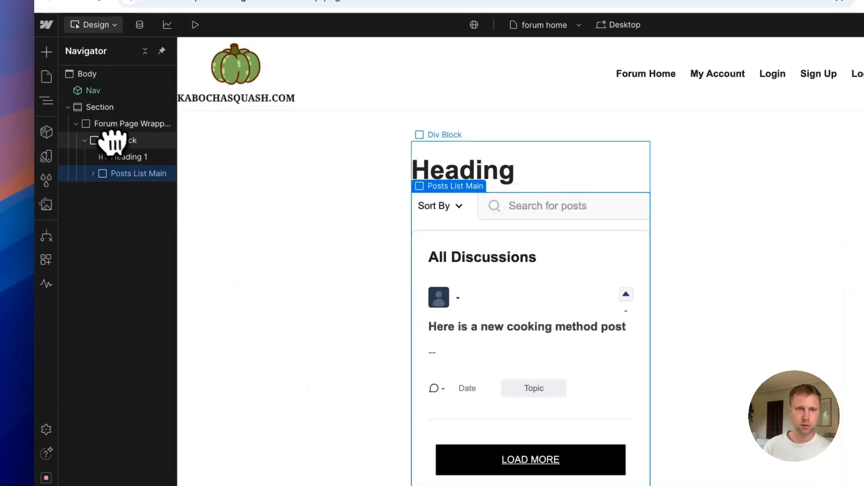
Set the new div block's width to 100% and its maximum width to 900 px
left_click(112, 140)
left_click(726, 400)
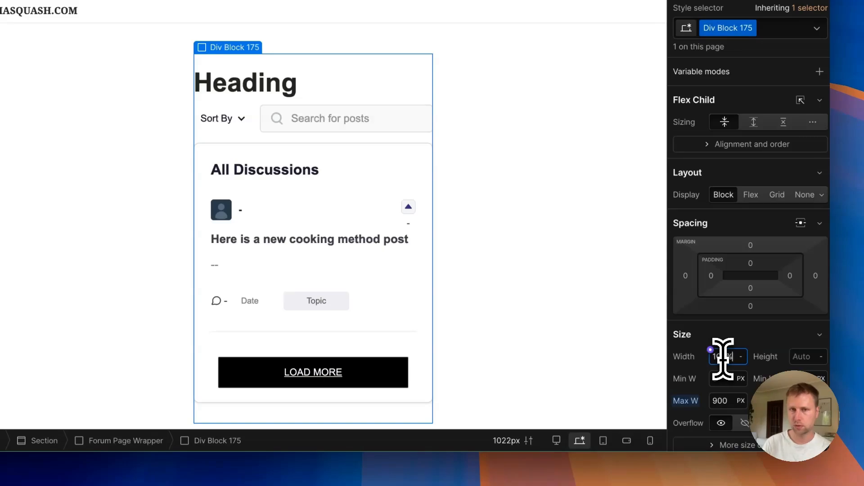
key("Return")
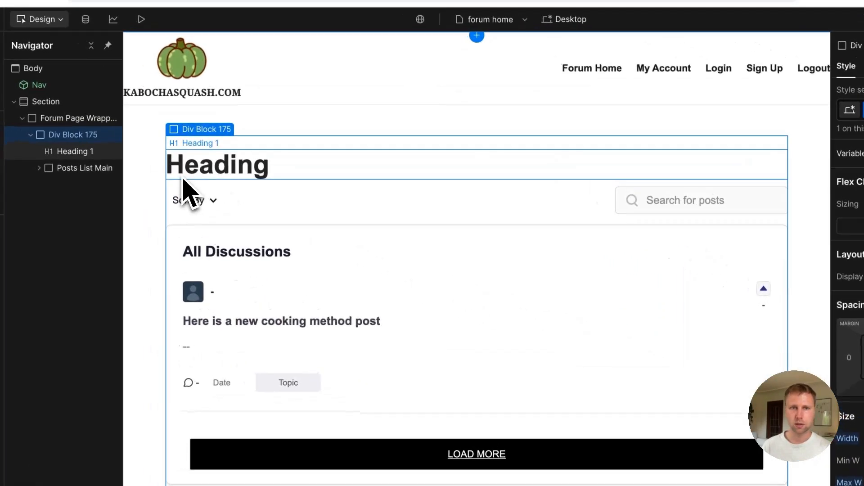
Change the heading's text to Discuss Kabocha
left_click(235, 87)
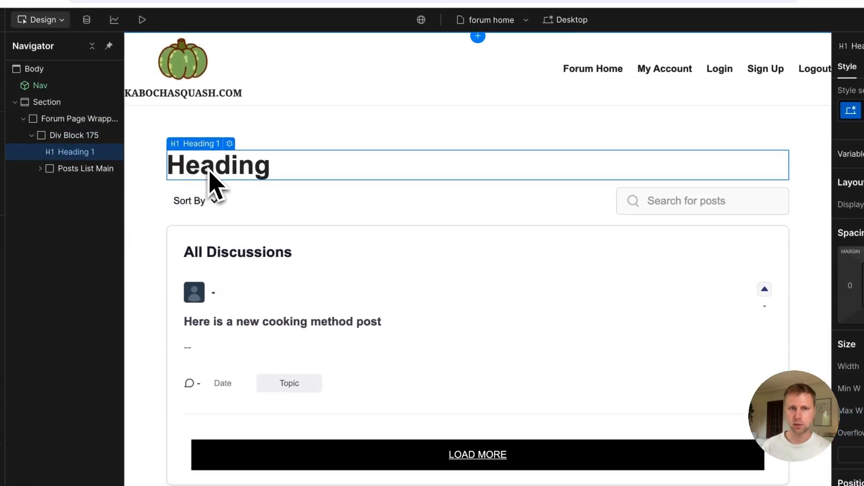
double_click(207, 170)
type("He")
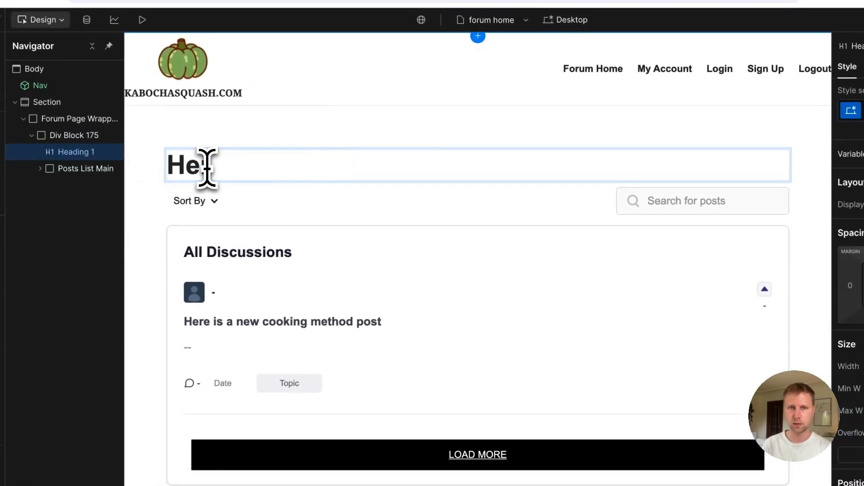
type("re i")
key("BackSpace")
key("BackSpace")
key("BackSpace")
key("BackSpace")
key("BackSpace")
key("BackSpace")
type("Discuss Kabocha")
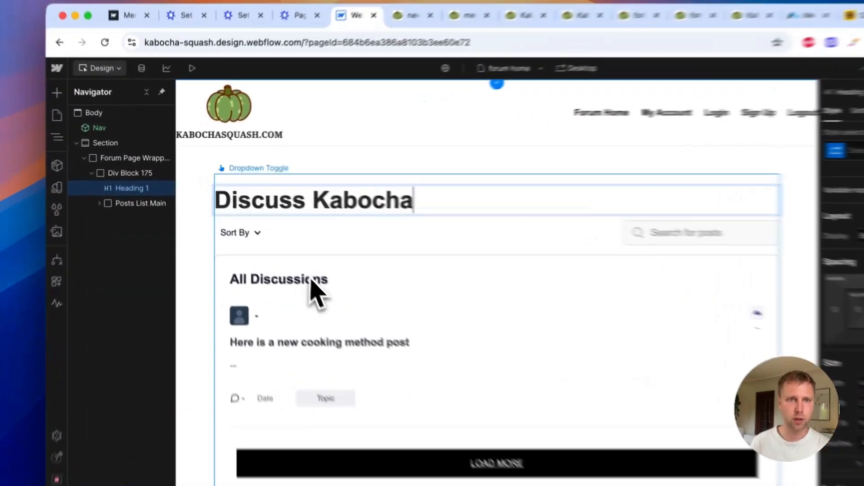
left_click(288, 252)
Add another div block above Posts List Main in the 900 px container and nest the Discuss Kabocha heading in it
left_click(131, 179)
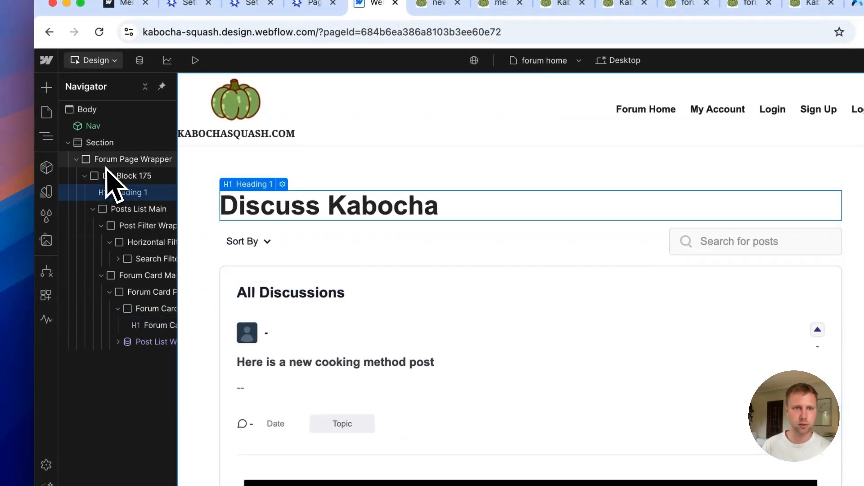
left_click(108, 175)
left_click(47, 88)
left_click(92, 346)
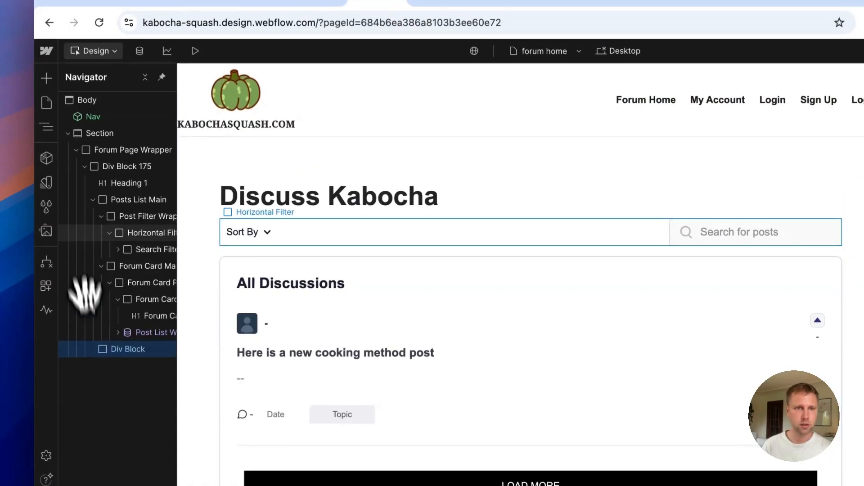
left_click_drag(114, 351, 118, 185)
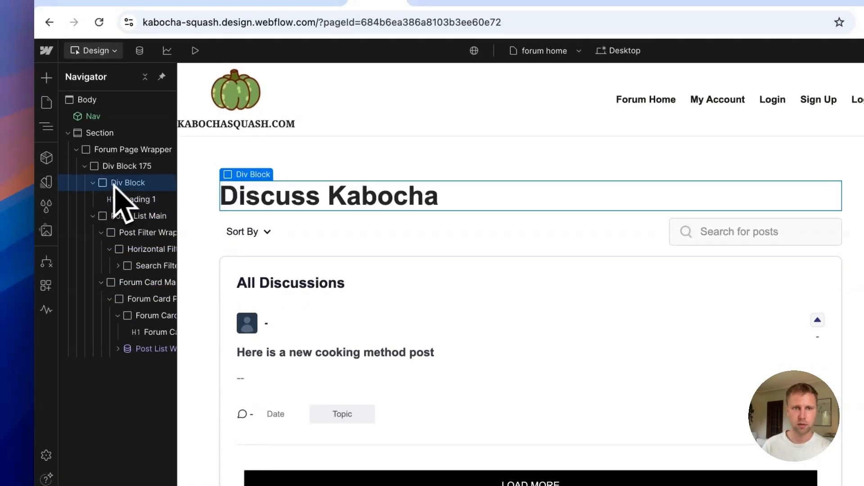
Add a button below the Discuss Kabocha heading in the same div block and select that div block
left_click(46, 77)
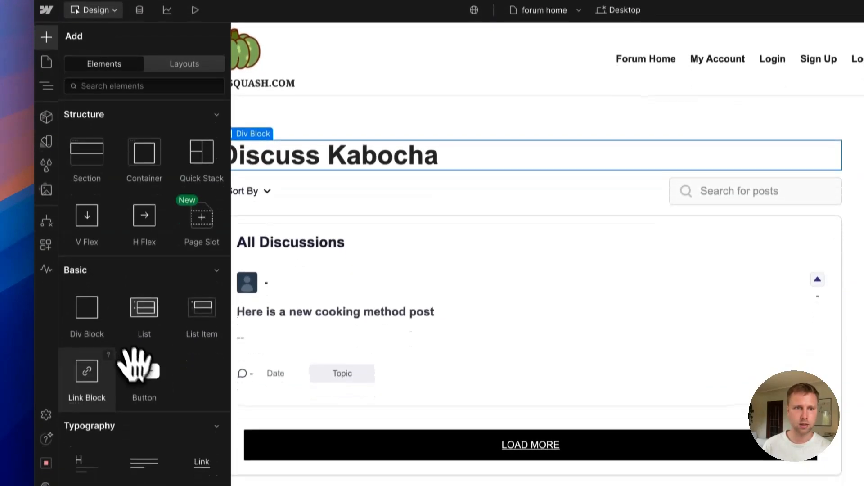
left_click(144, 380)
left_click(119, 143)
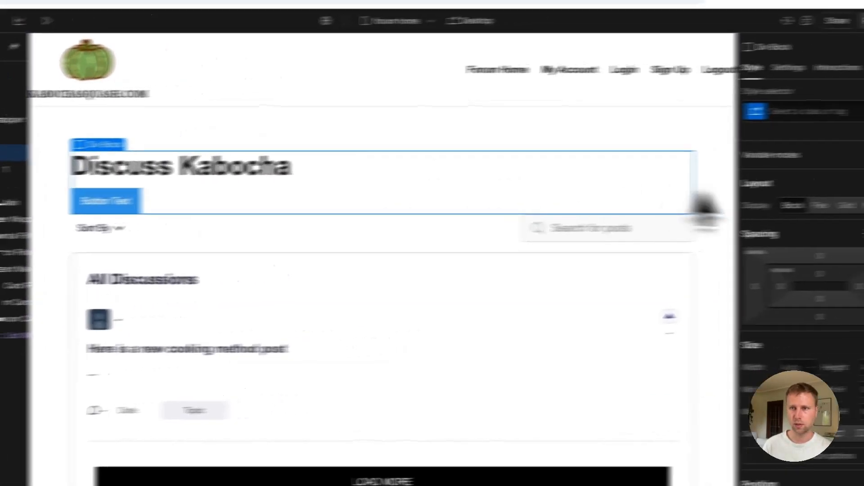
Make the div block holding the heading and button a wrapping flex layout with space between its items horizontally
left_click(820, 205)
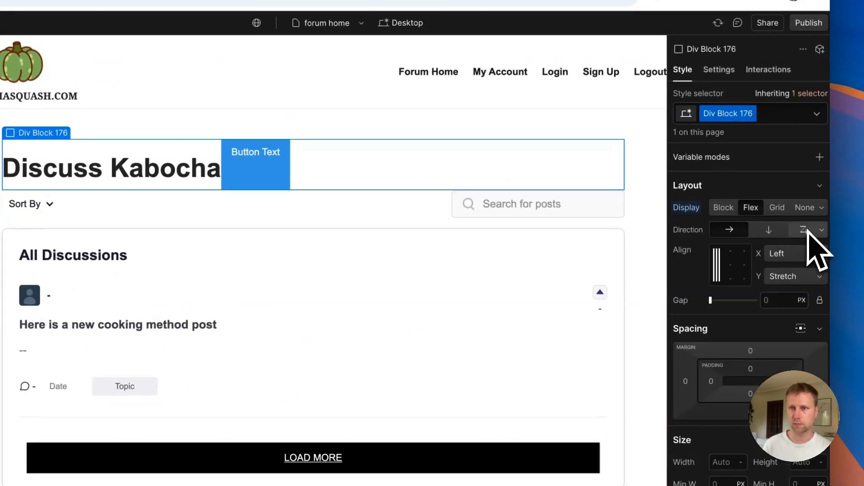
left_click(804, 230)
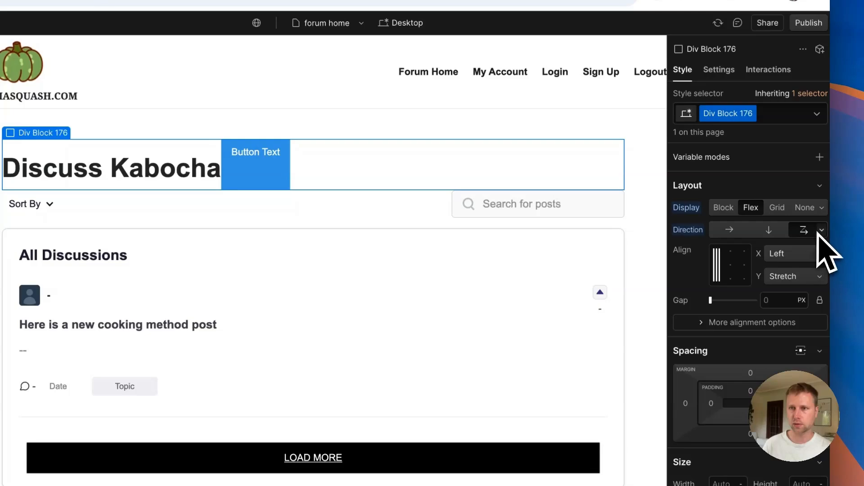
left_click(822, 230)
left_click(762, 224)
left_click(781, 252)
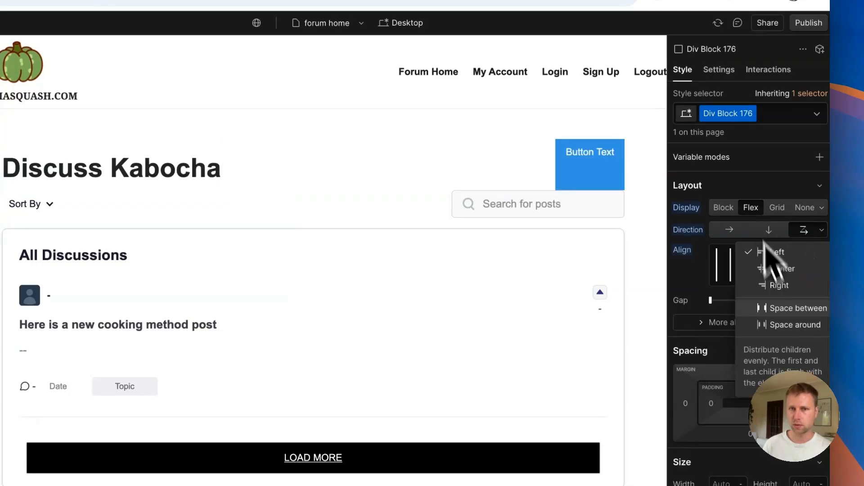
left_click(788, 309)
Apply the Main Green Button class to the header button and centre the header div block's items vertically
left_click(599, 169)
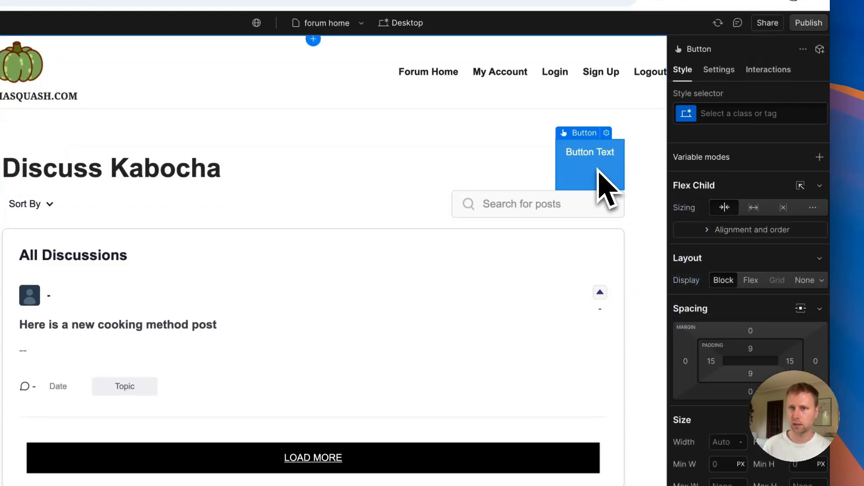
left_click(754, 115)
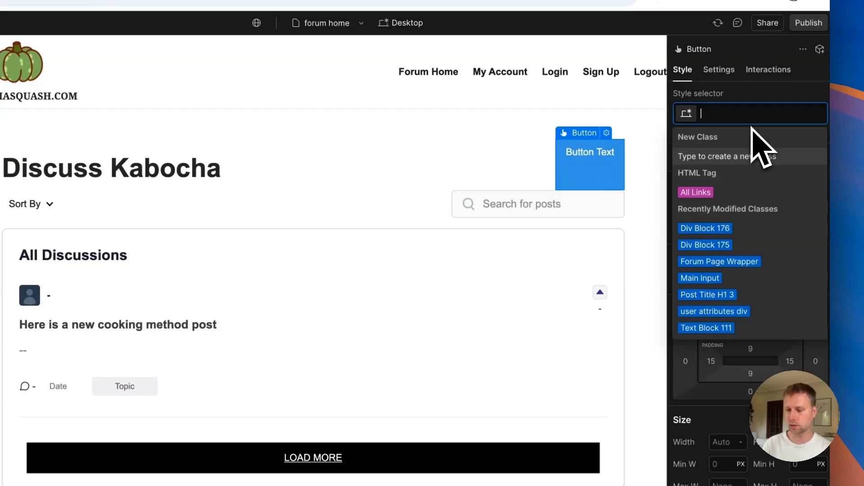
type("green")
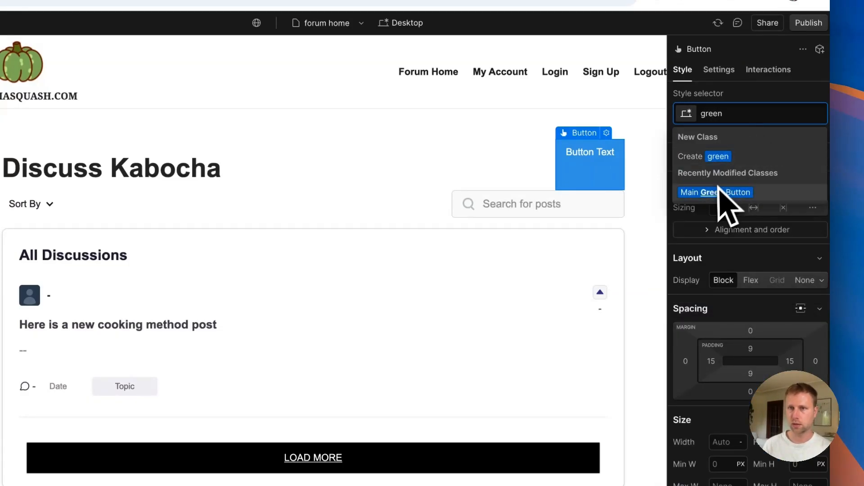
left_click(722, 192)
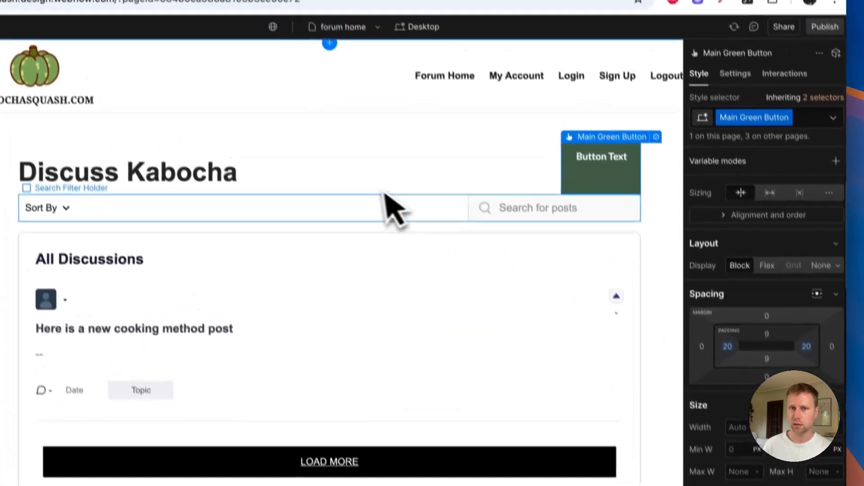
left_click(383, 182)
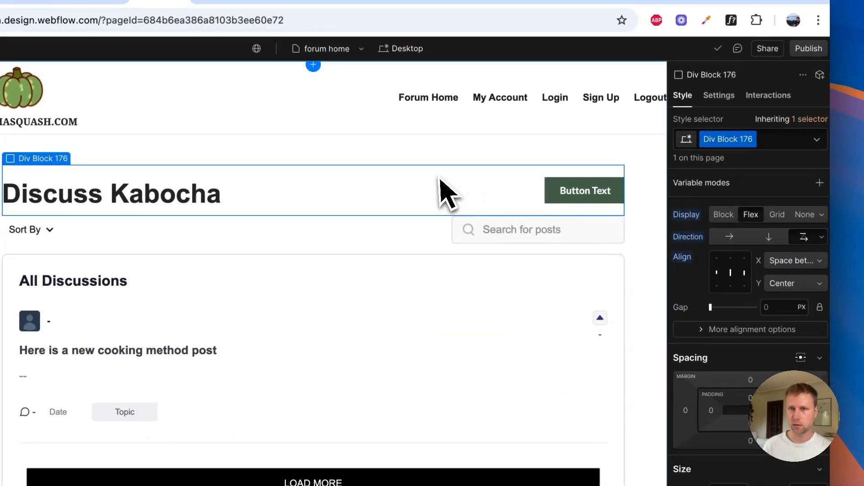
Change the header button's text to Create A New Post
left_click(558, 197)
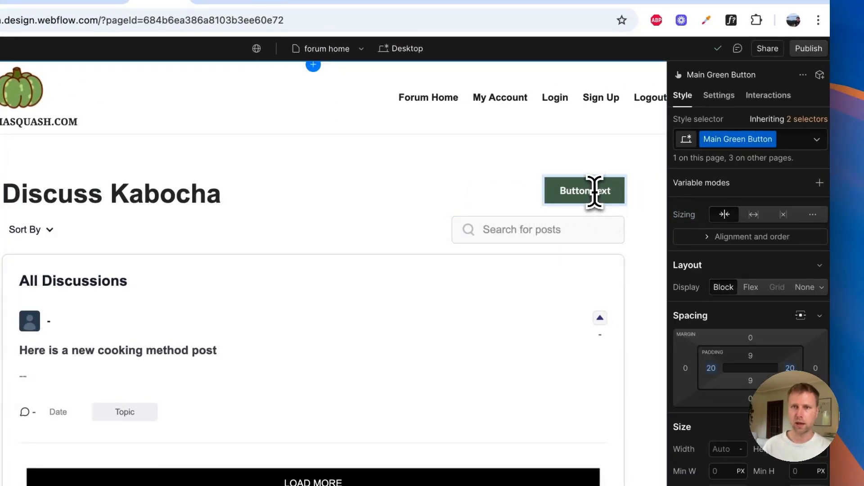
double_click(594, 192)
type("Cr")
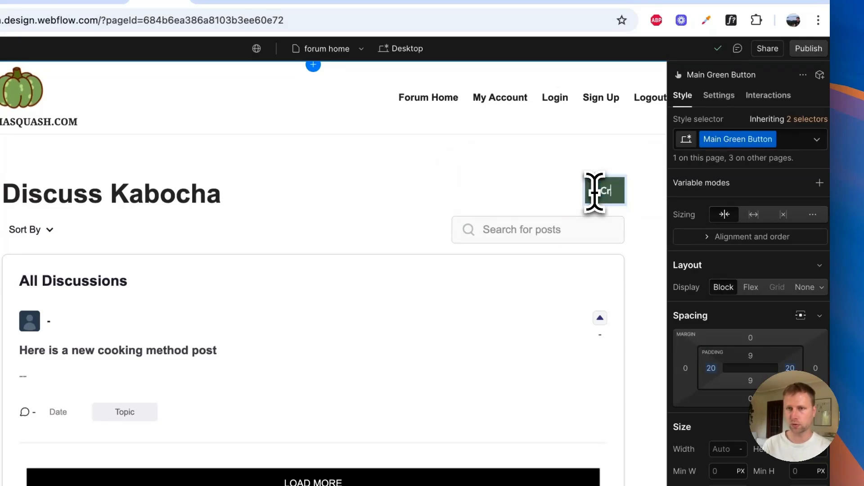
type("eate New")
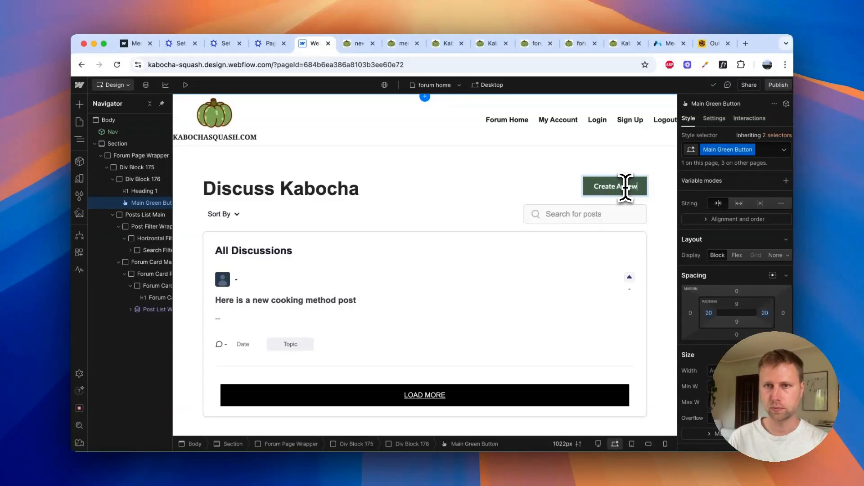
type("Post")
left_click(529, 180)
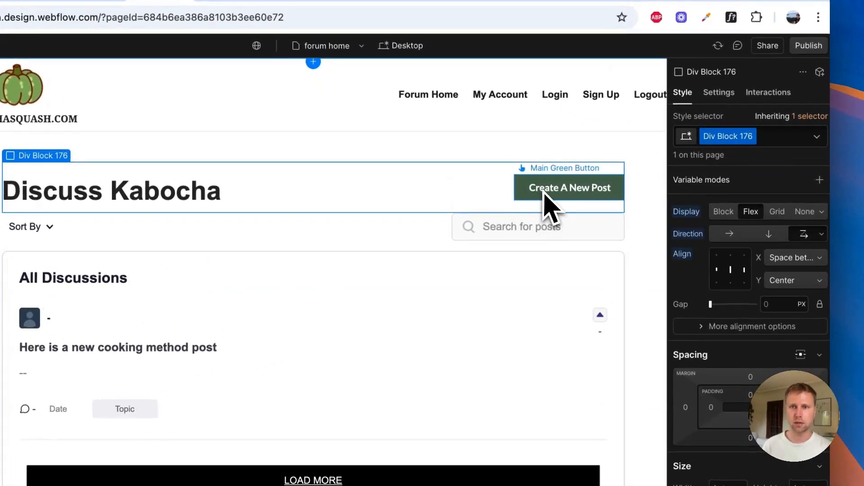
Link the Create A New Post button to the new posts page
left_click(589, 192)
left_click(719, 93)
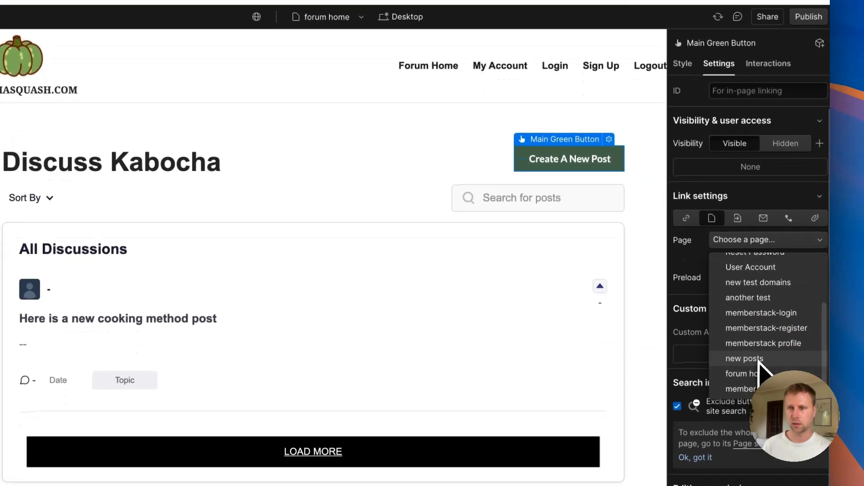
left_click(761, 387)
left_click(304, 201)
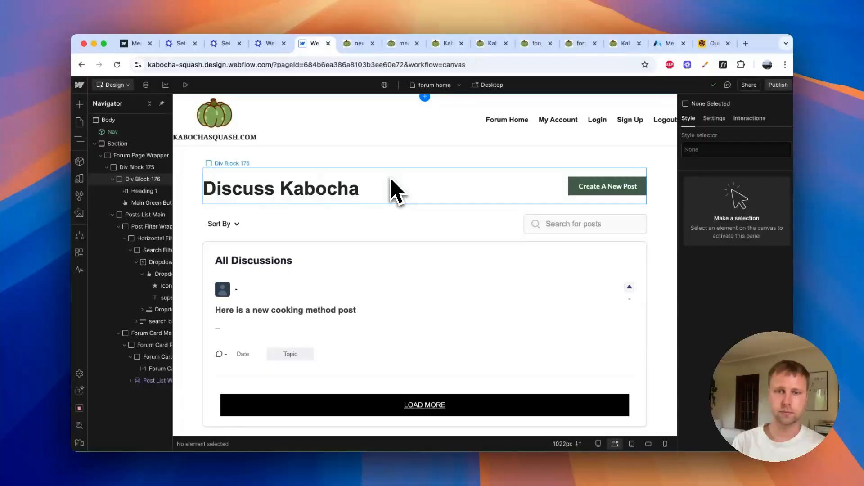
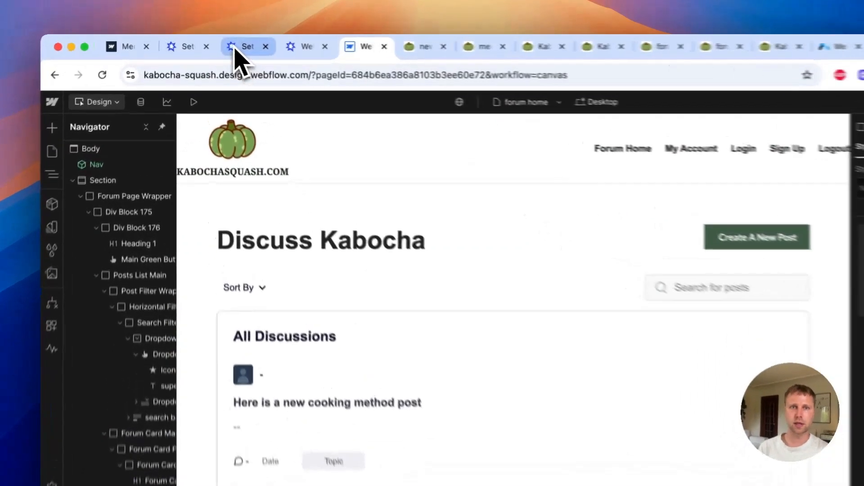
Switch to the Supersparks website and open the Webflow Forum Template from its template collection
left_click(232, 47)
left_click(179, 45)
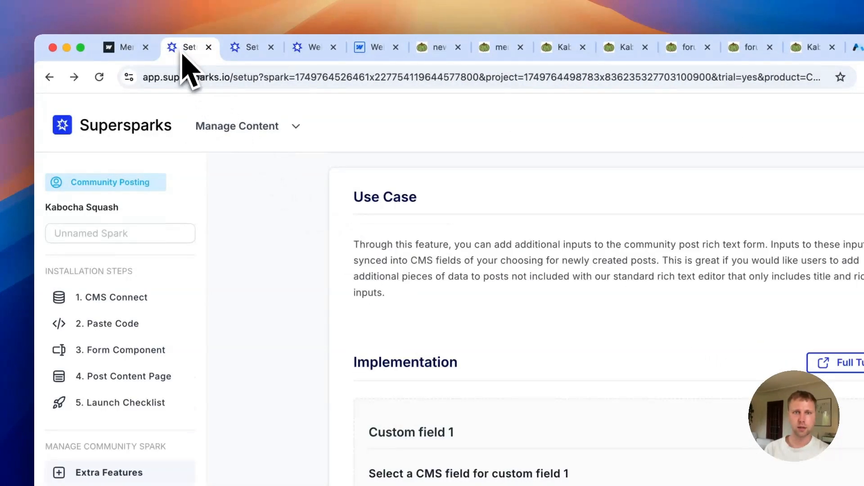
left_click(310, 47)
scroll(324, 241, "up", 5)
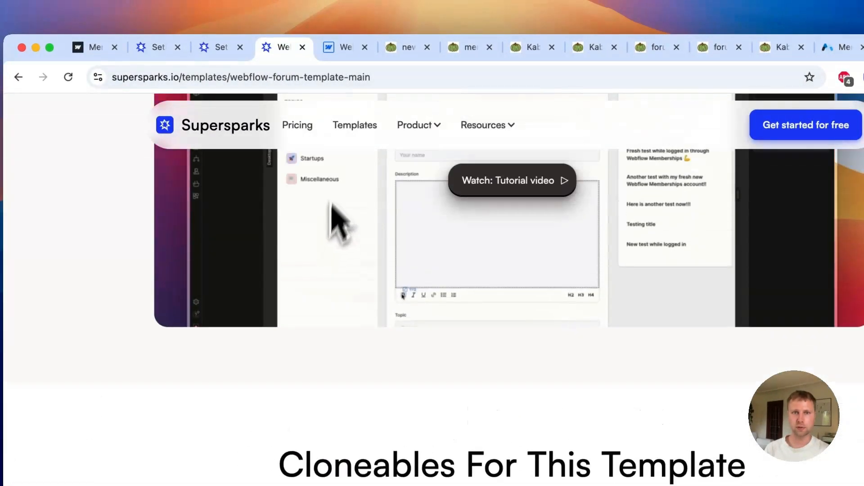
scroll(338, 221, "up", 5)
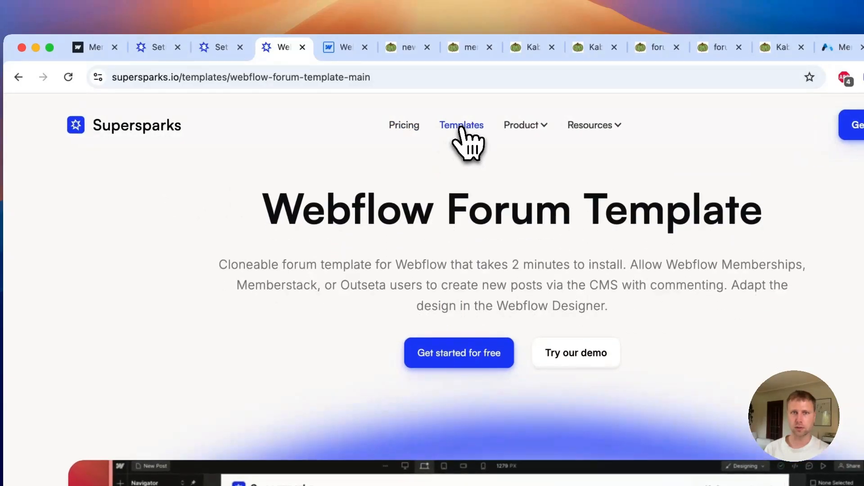
left_click(462, 126)
scroll(418, 315, "down", 5)
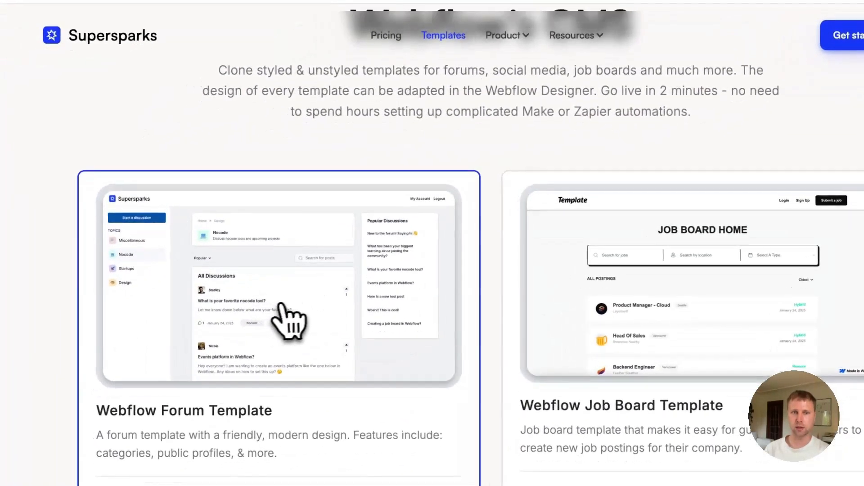
scroll(311, 292, "down", 2)
left_click(322, 257)
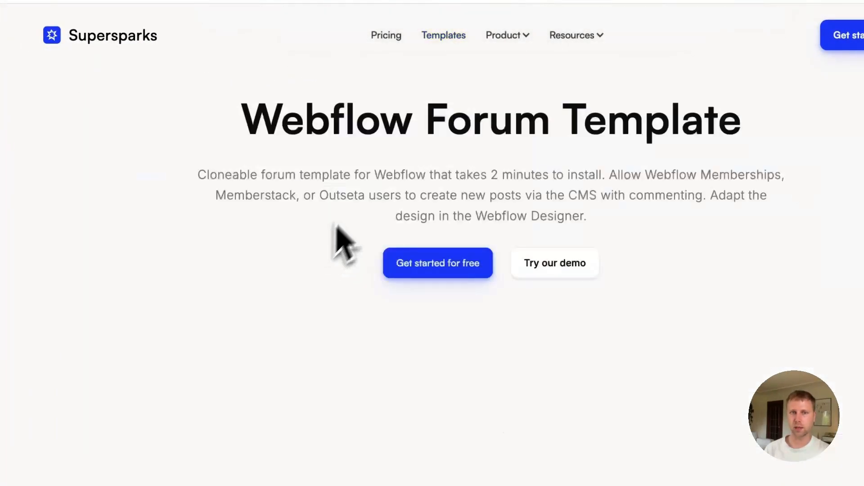
Open the Forum - Memberstack cloneable's showcase page and open that project in the Webflow Designer
scroll(450, 263, "down", 6)
scroll(392, 257, "down", 10)
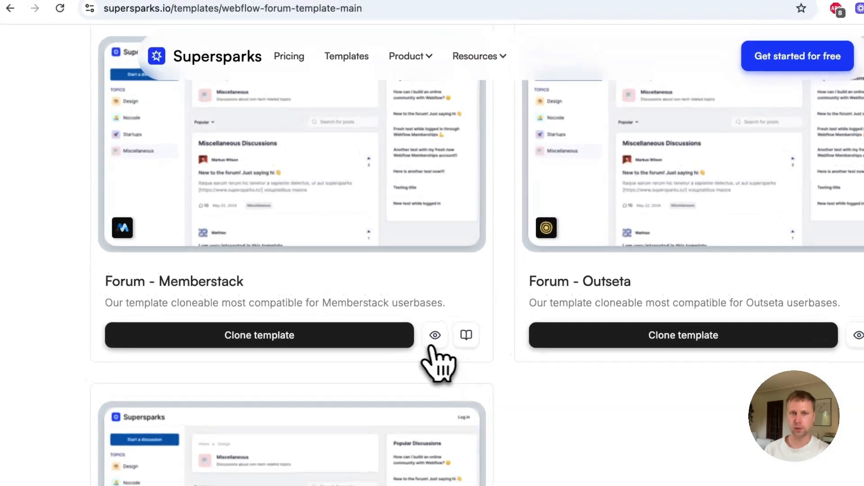
left_click(278, 346)
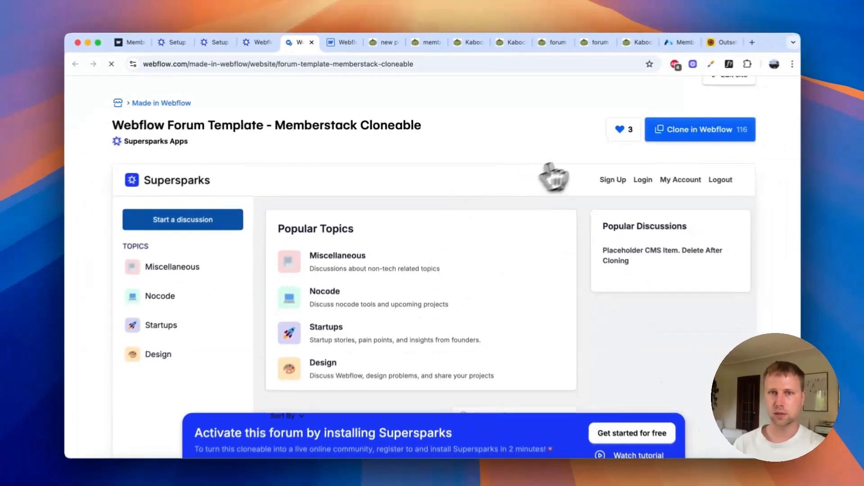
scroll(602, 326, "down", 3)
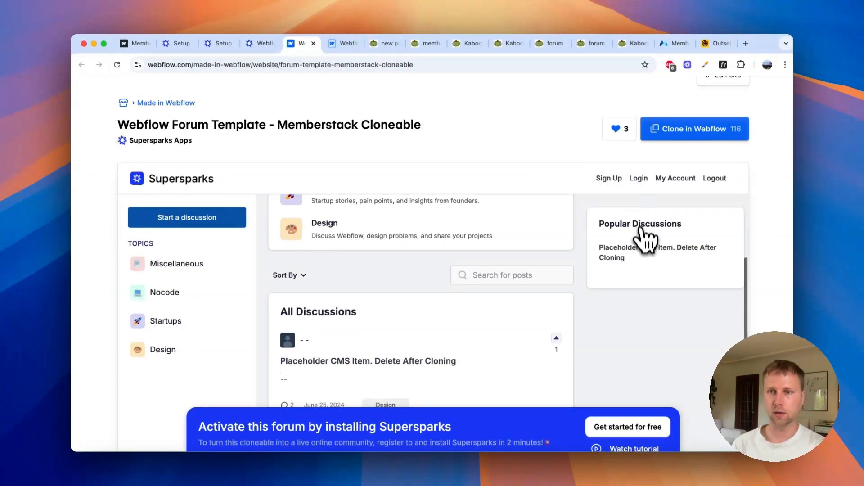
scroll(645, 239, "down", 10)
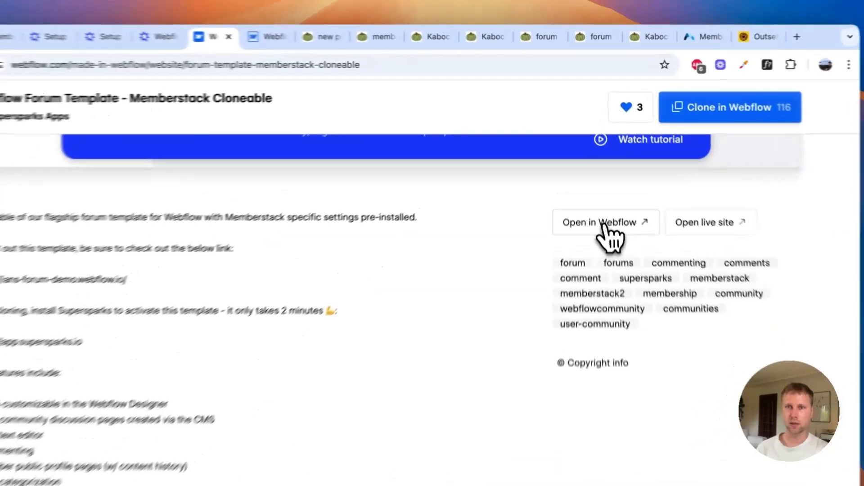
left_click(595, 185)
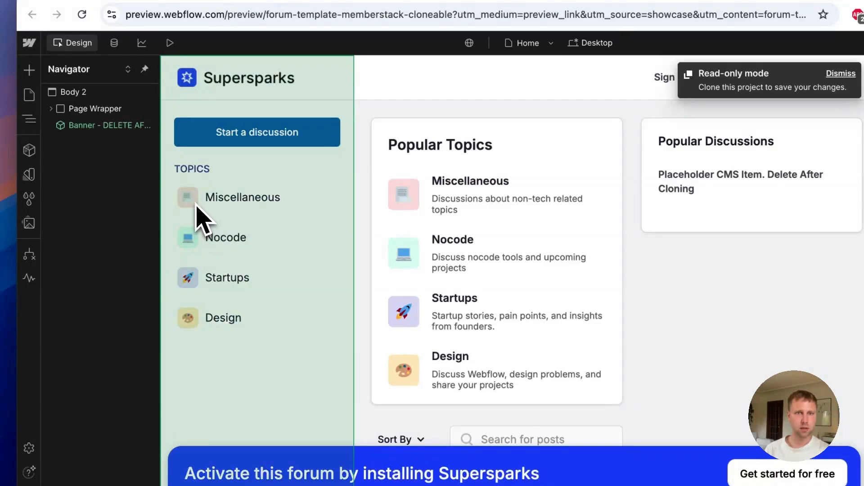
Examine how the cloneable's home page presents topics in the side navigation and the Popular Topics card
double_click(237, 202)
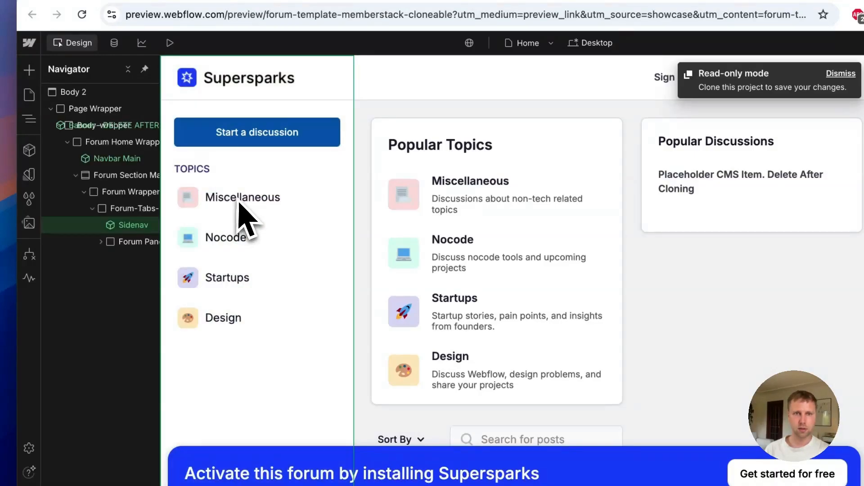
key("Escape")
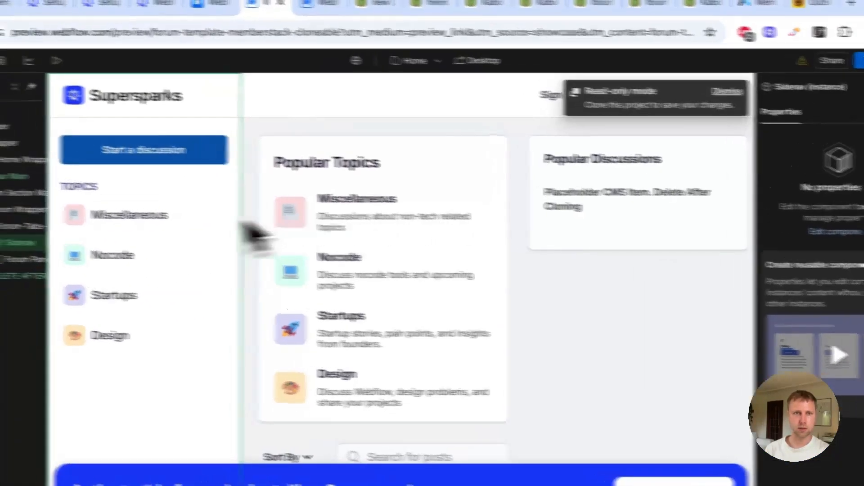
scroll(280, 260, "down", 5)
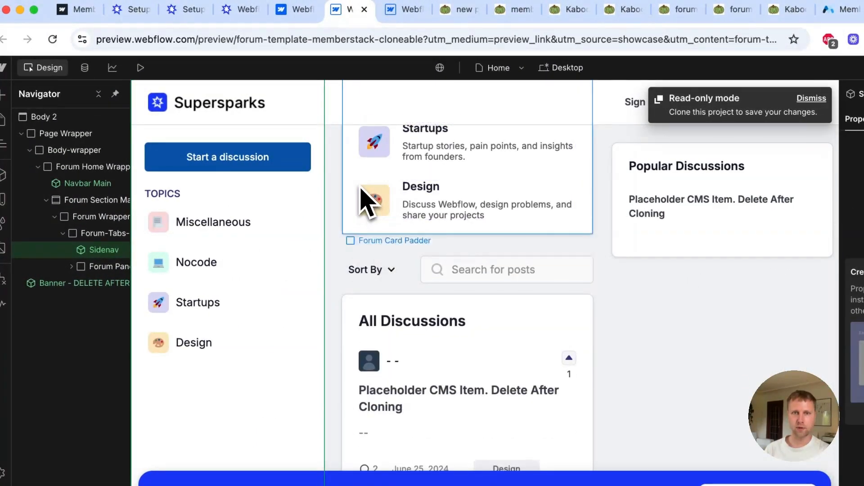
left_click(360, 187)
left_click(207, 221)
scroll(230, 220, "up", 2)
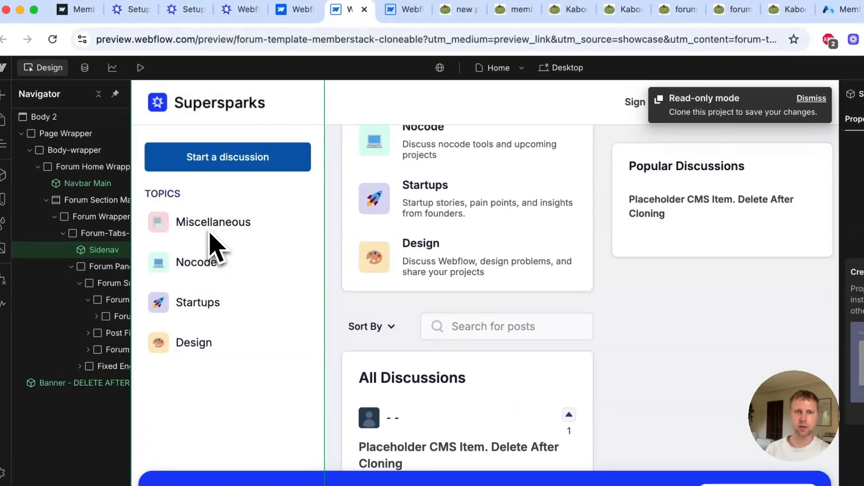
double_click(210, 233)
key("Escape")
scroll(434, 218, "up", 3)
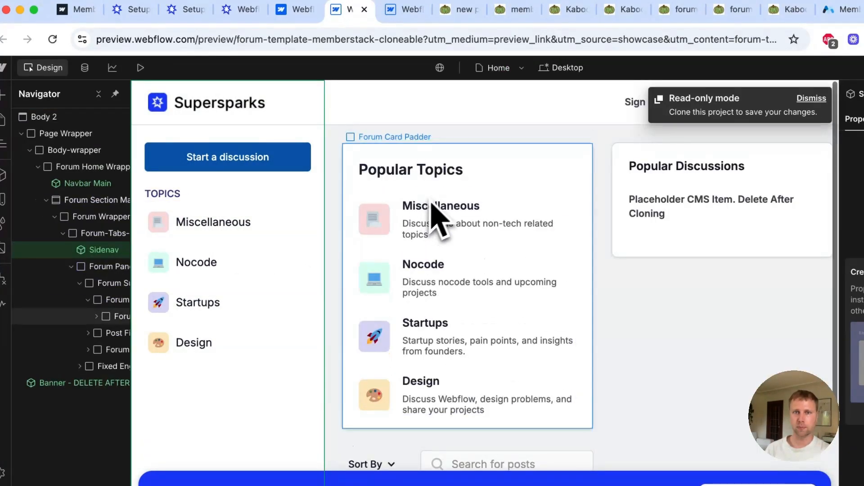
left_click(439, 213)
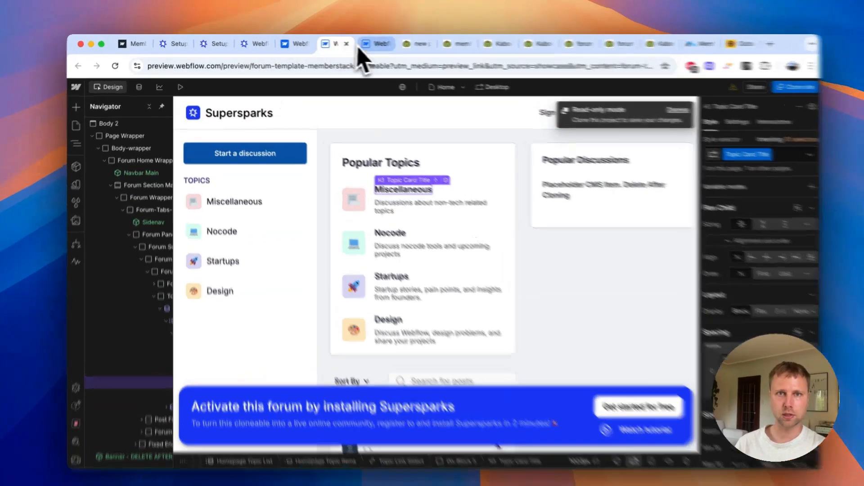
Compare the Kabocha forum home with the Supersparks template page and return to the cloneable's New Post page
left_click(446, 45)
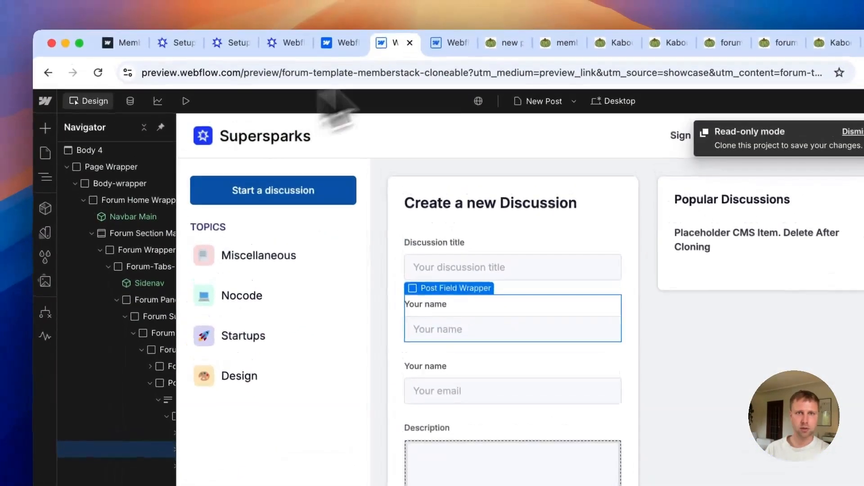
left_click(444, 47)
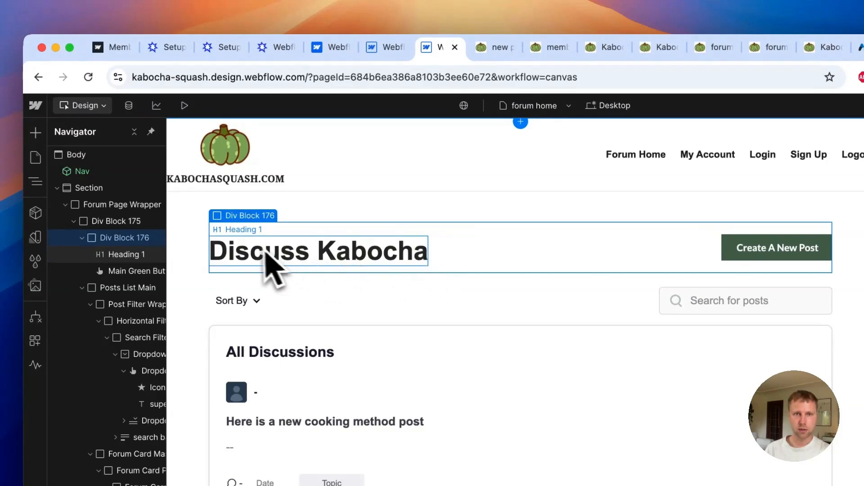
left_click(282, 51)
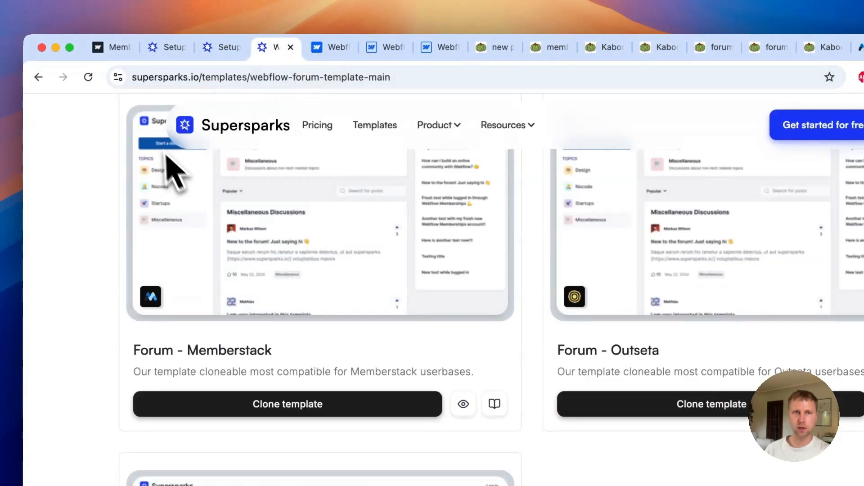
left_click(383, 46)
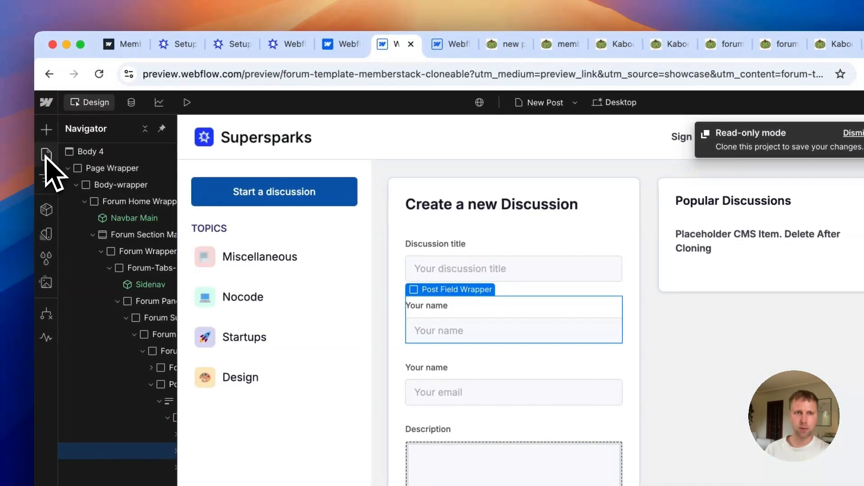
Open the cloneable's Home page to review its Popular Topics card, then return to the Kabocha forum home design
left_click(46, 155)
left_click(108, 205)
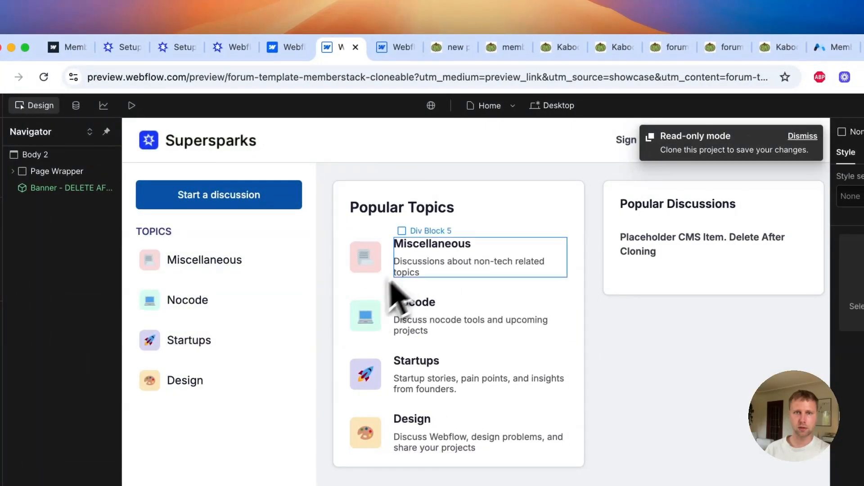
left_click(373, 50)
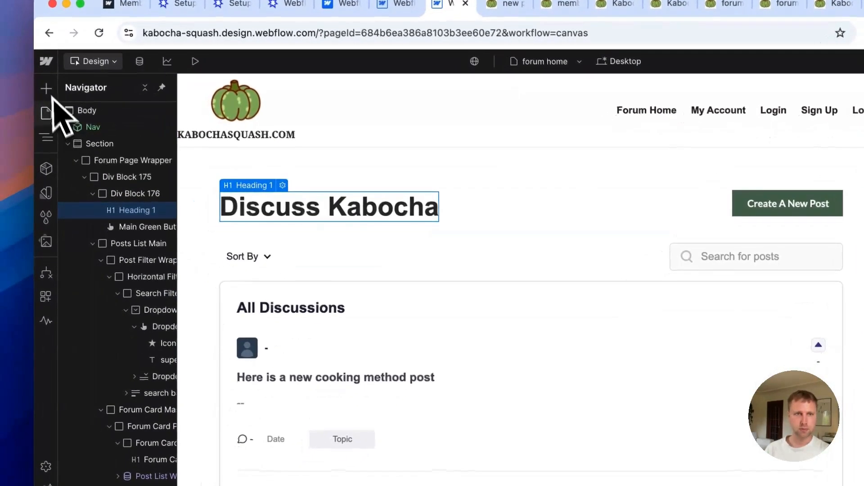
Add a div block between the Discuss Kabocha header row and the posts list, and apply the Forum Card Padder class to it
left_click(46, 88)
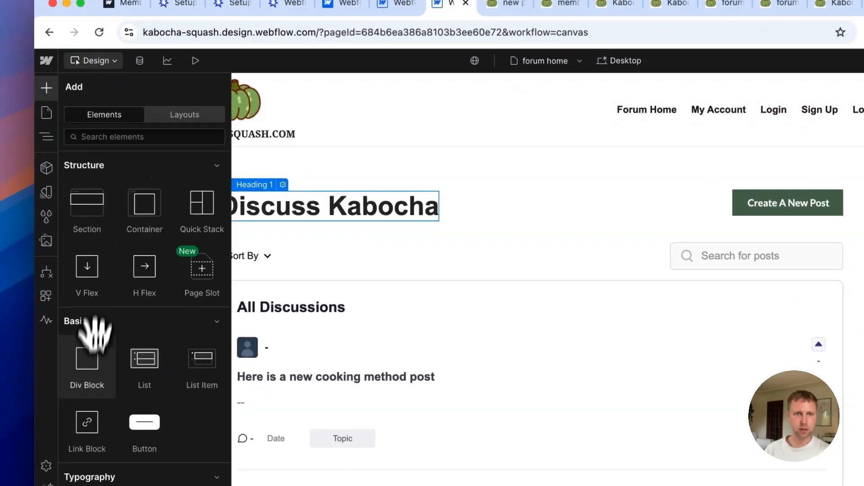
left_click(90, 360)
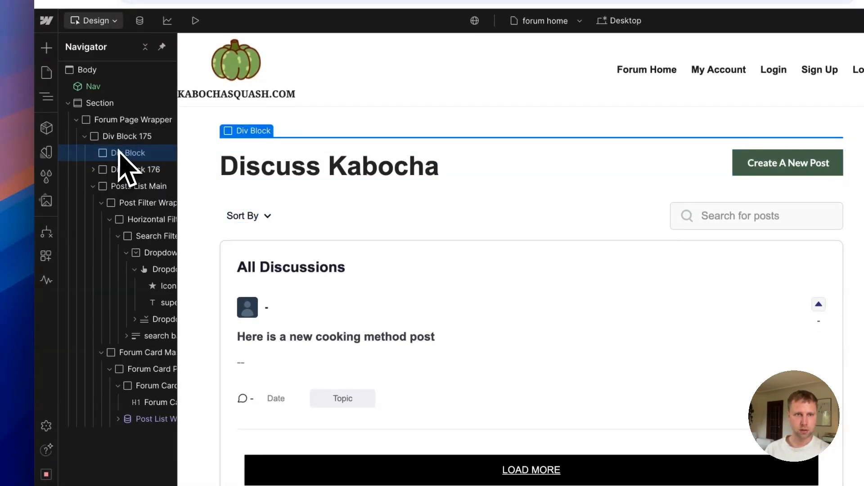
left_click(283, 270)
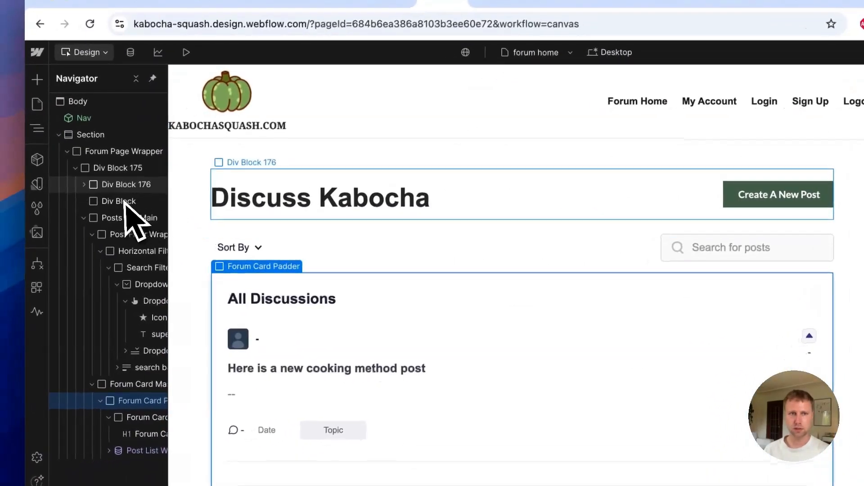
left_click(50, 221)
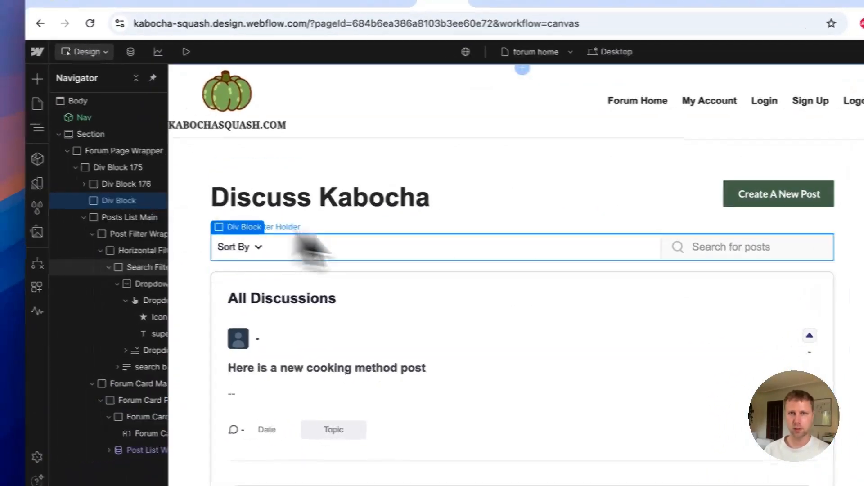
left_click(857, 163)
type("Forum Card Padder")
left_click(743, 205)
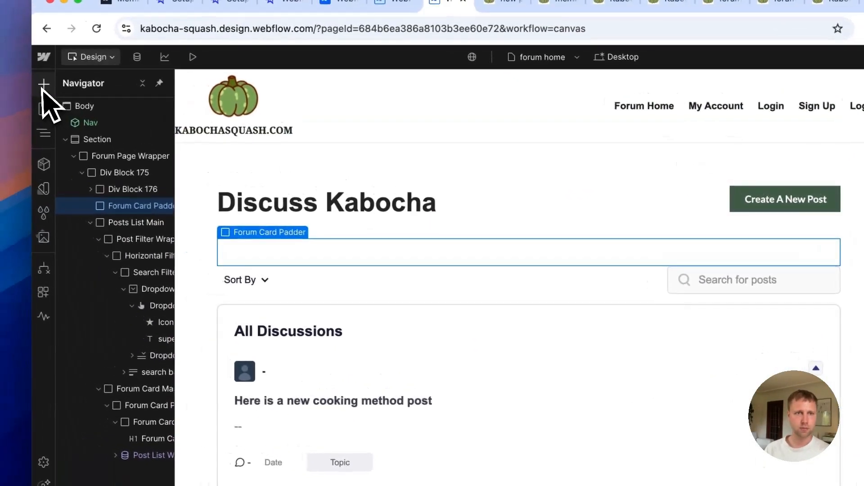
Add an H2 heading inside the new Forum Card Padder block and set its text to "Select A topic"
left_click(44, 83)
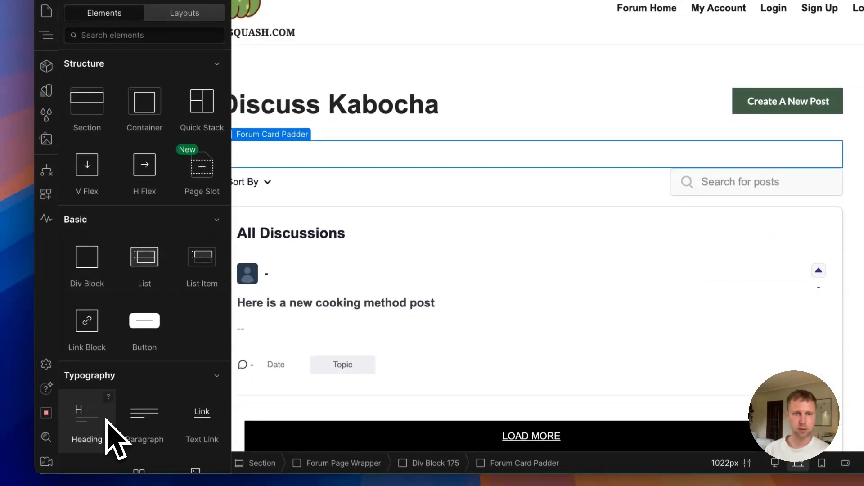
scroll(108, 405, "down", 3)
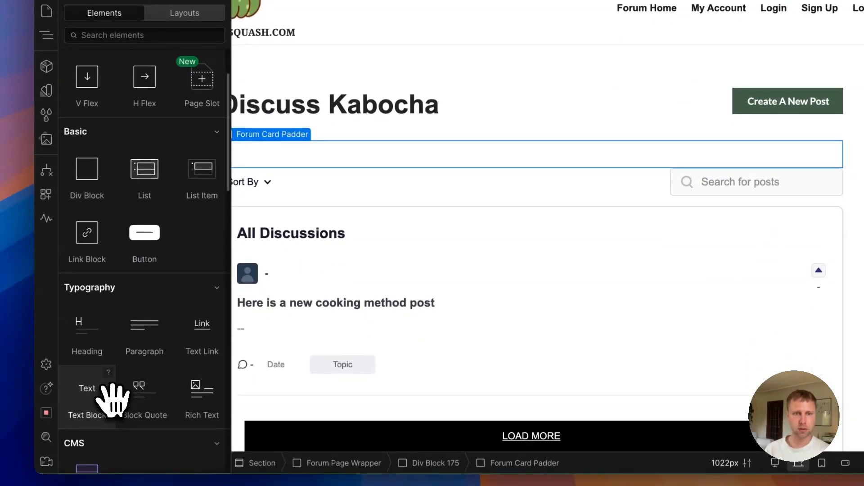
left_click_drag(91, 351, 324, 155)
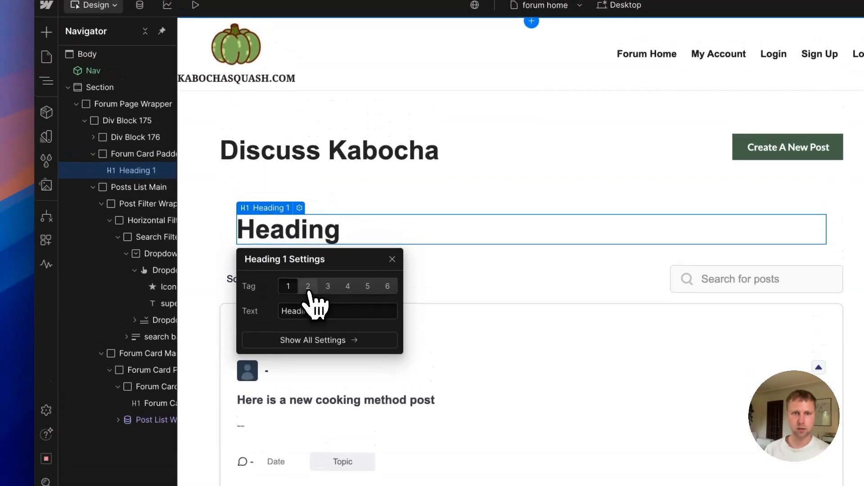
left_click(308, 281)
double_click(306, 232)
type("Select A top")
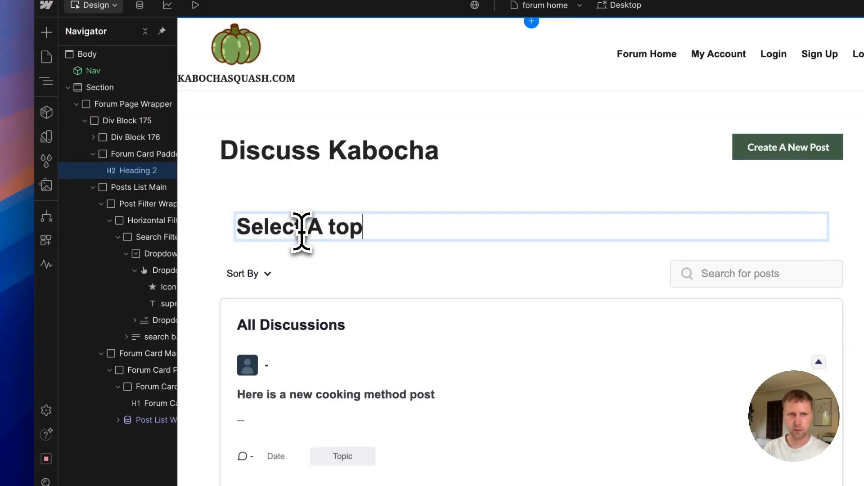
type("ic")
key("Return")
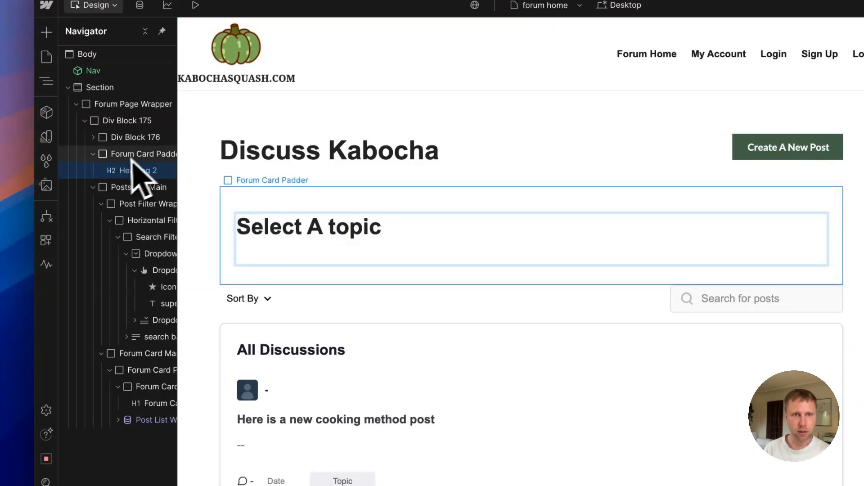
Add another div block below the header row and nest the Forum Card Padder with the topic heading inside it
left_click(261, 333)
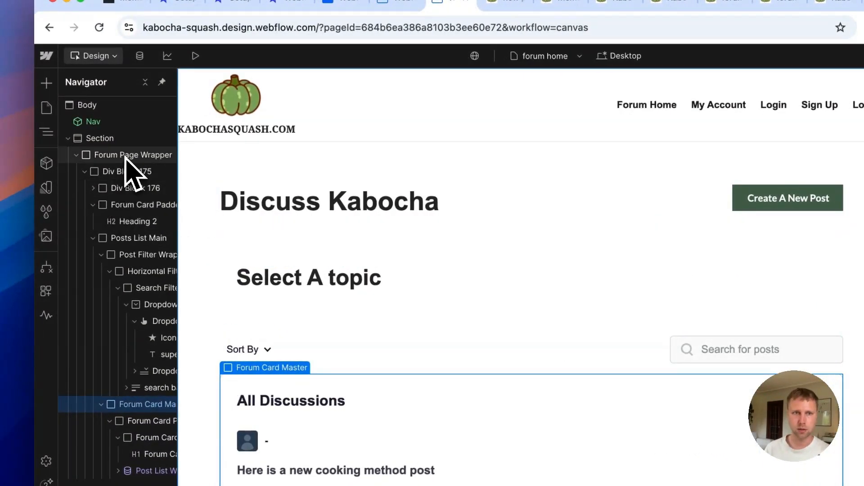
left_click(126, 156)
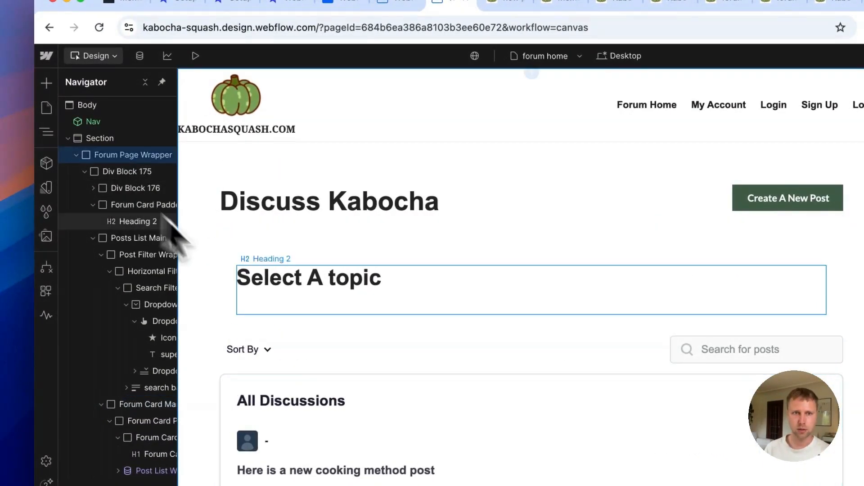
left_click(252, 265)
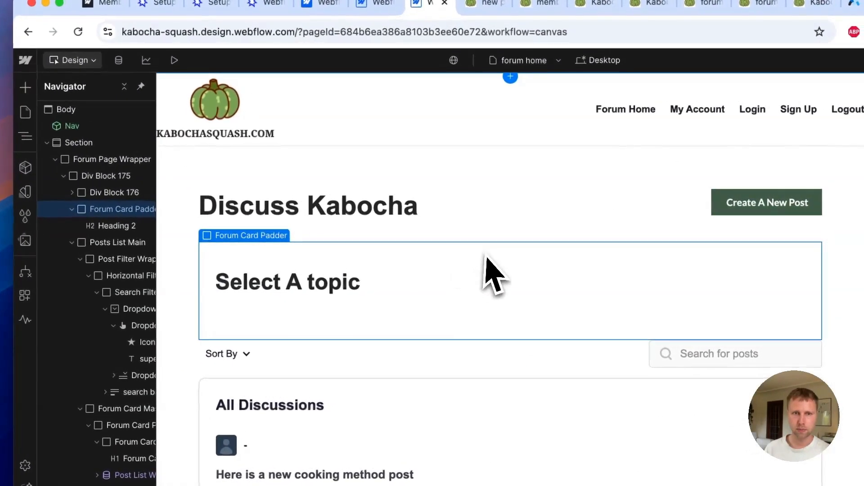
left_click(47, 86)
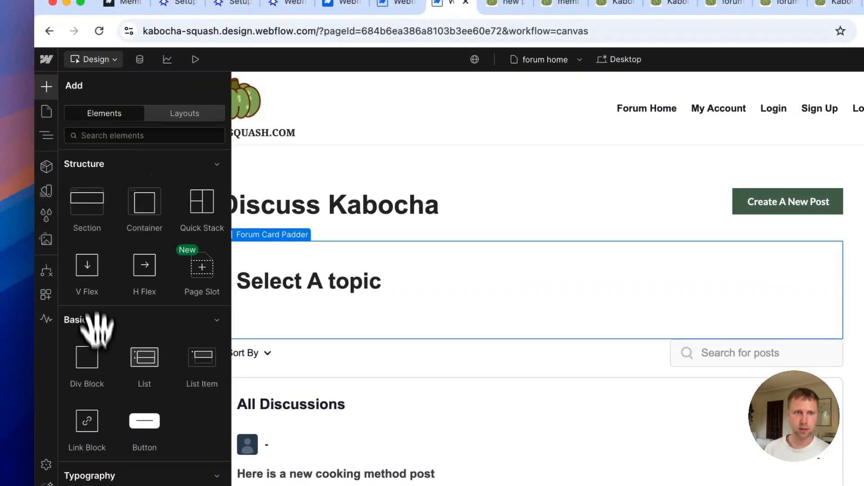
left_click(93, 355)
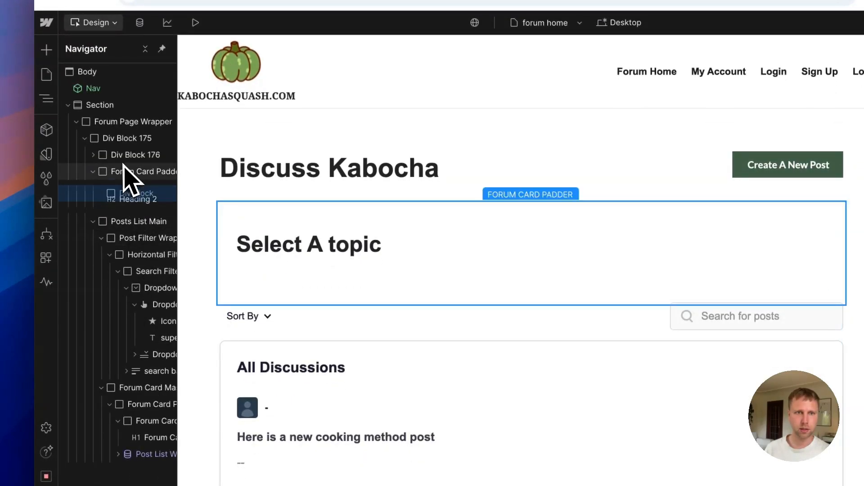
left_click_drag(124, 165, 125, 189)
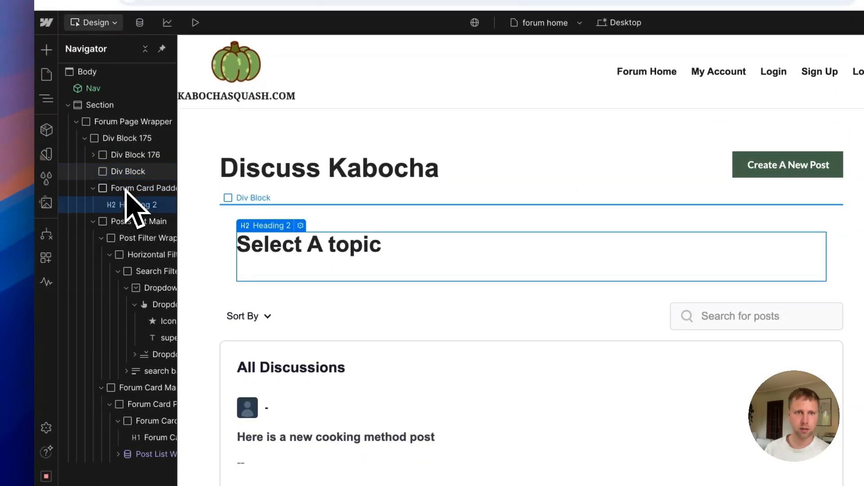
left_click(120, 173)
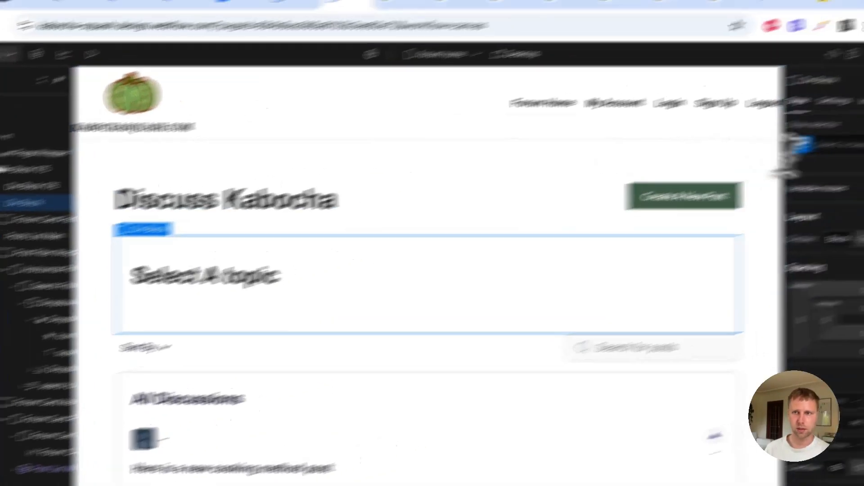
Apply the Forum Card Master class to the div block wrapping the topic heading
left_click(771, 180)
type("Forum Card Master")
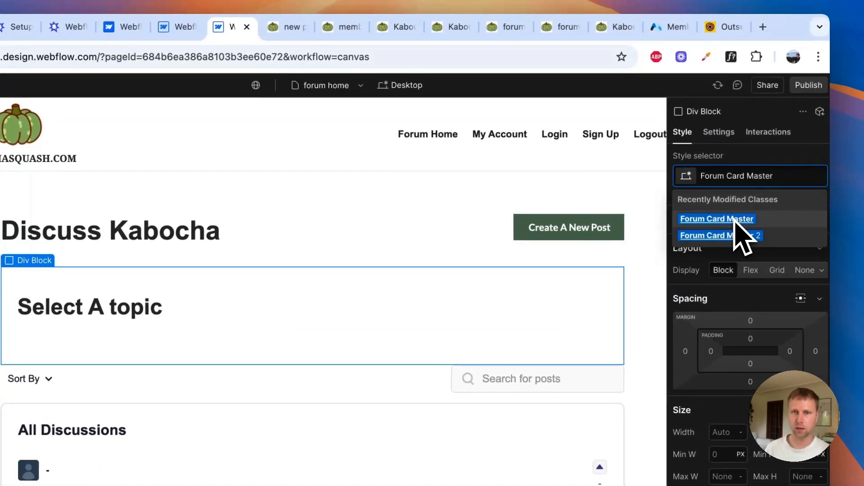
left_click(734, 219)
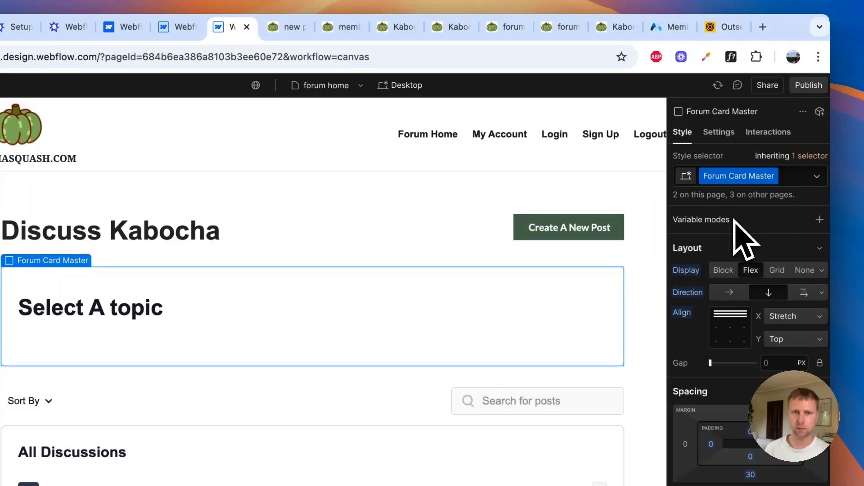
left_click(107, 323)
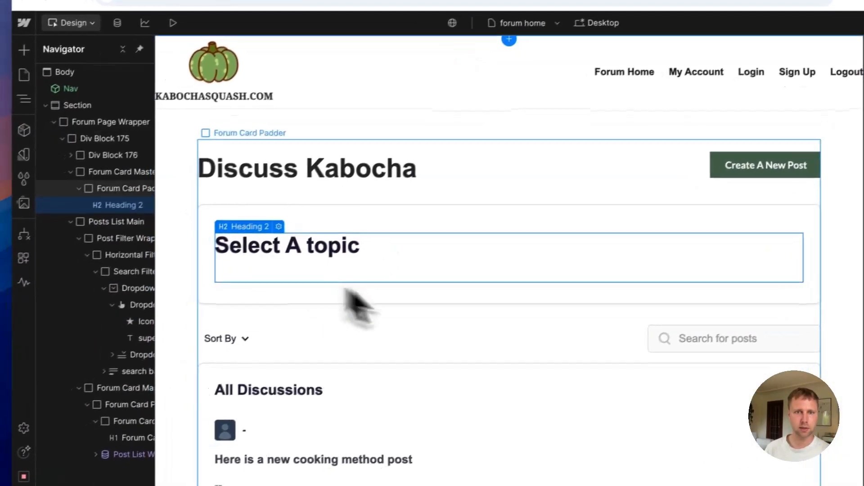
Add a collection list under the "Select A topic" heading in the card's Forum Card Padder and set its source to Topics
scroll(313, 299, "down", 2)
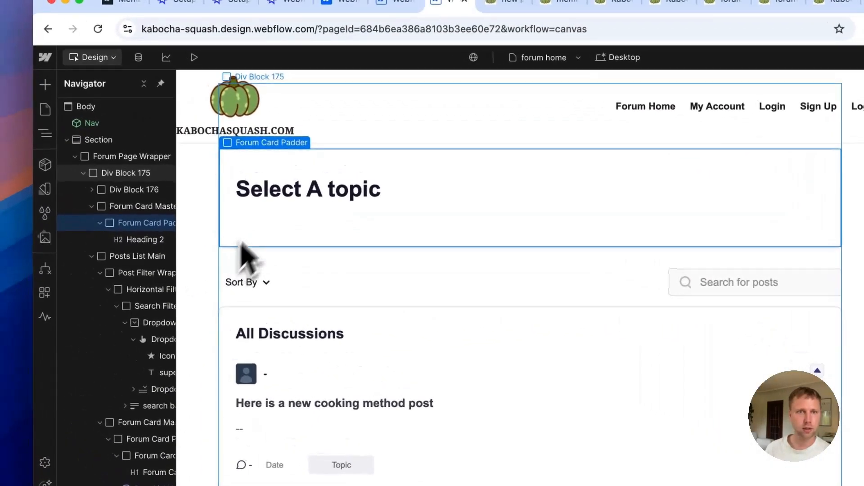
left_click(276, 198)
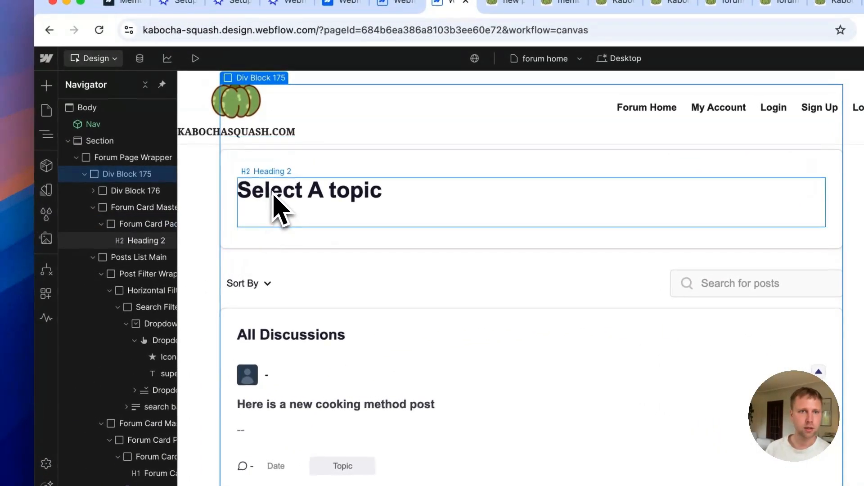
left_click(233, 237)
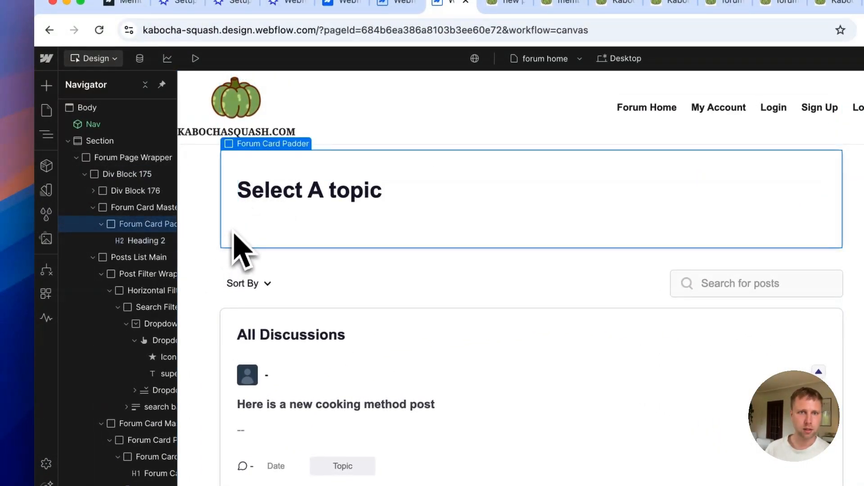
scroll(270, 270, "up", 2)
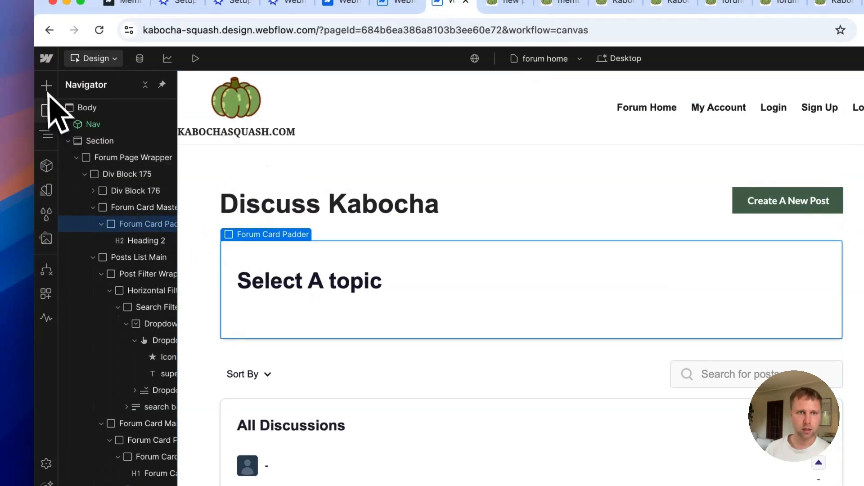
left_click(46, 86)
scroll(135, 315, "down", 5)
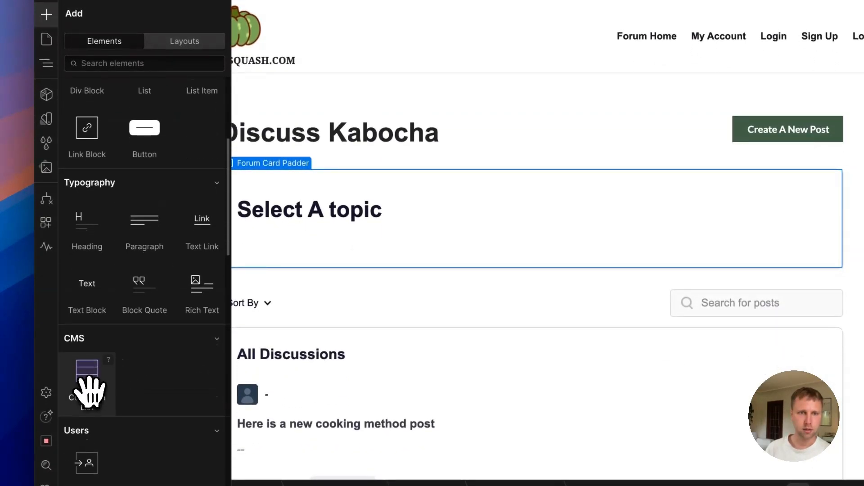
left_click(87, 380)
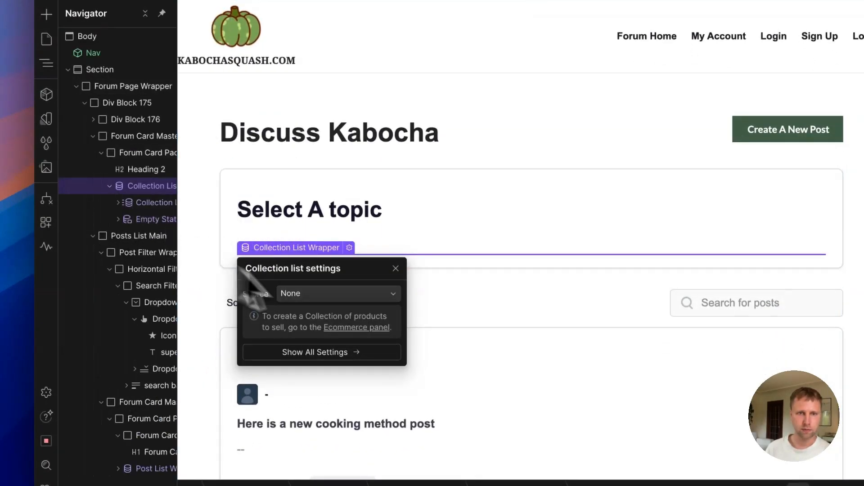
left_click(326, 295)
left_click(315, 342)
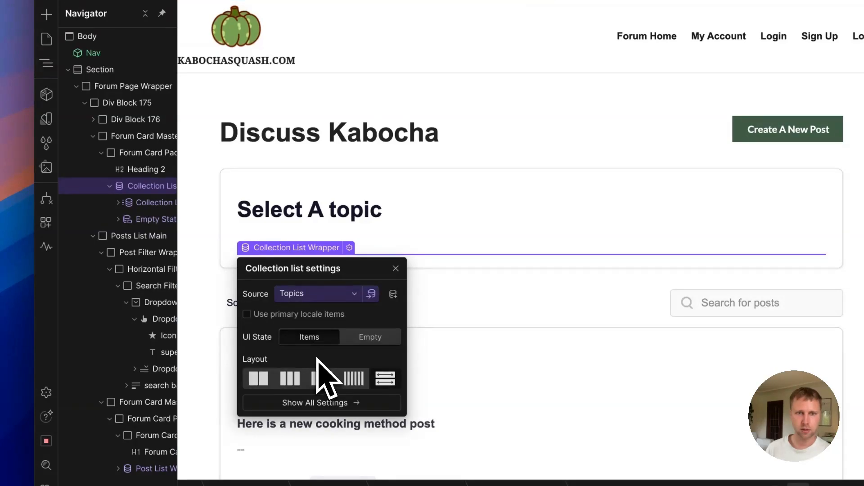
left_click(396, 269)
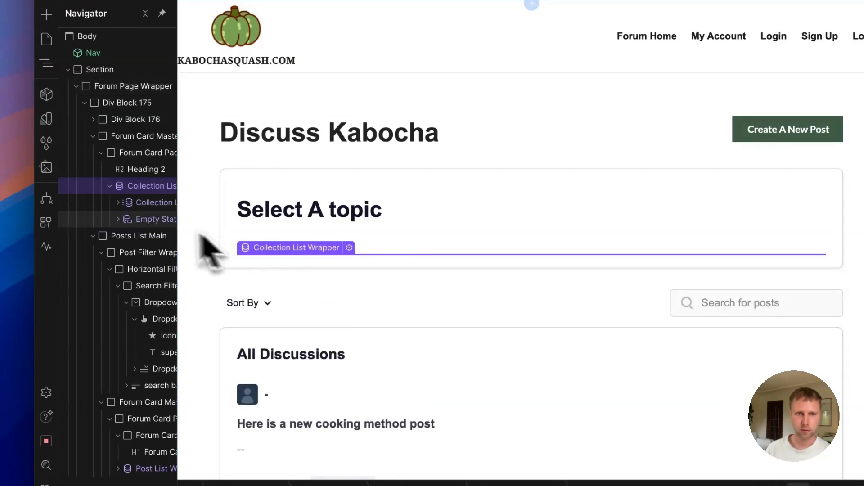
Add a link block inside the Topics collection item and select it in the element tree
left_click(118, 203)
left_click(147, 221)
left_click(46, 14)
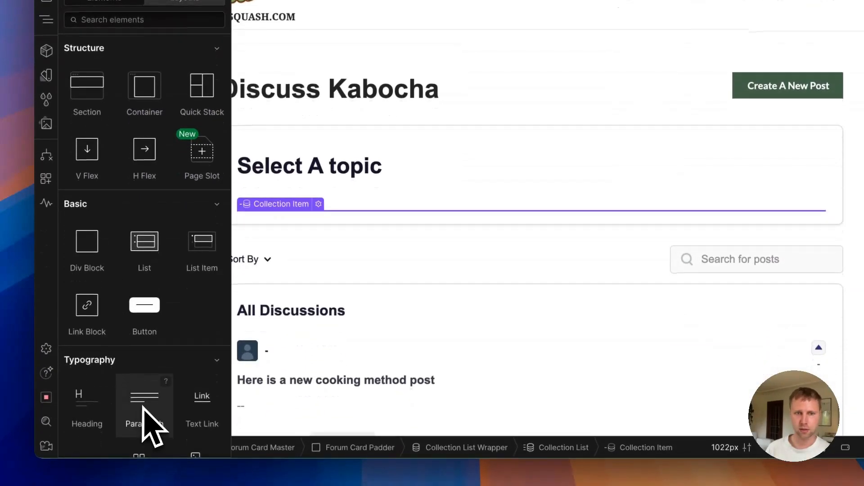
scroll(148, 423, "down", 2)
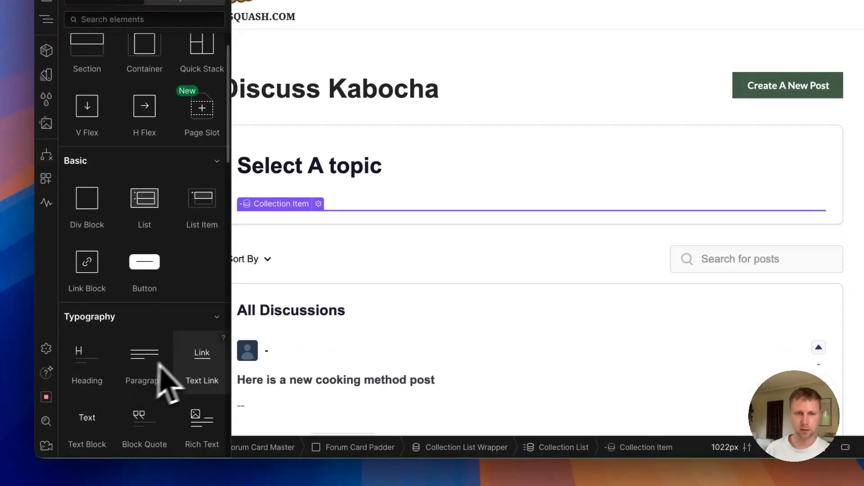
scroll(164, 349, "down", 2)
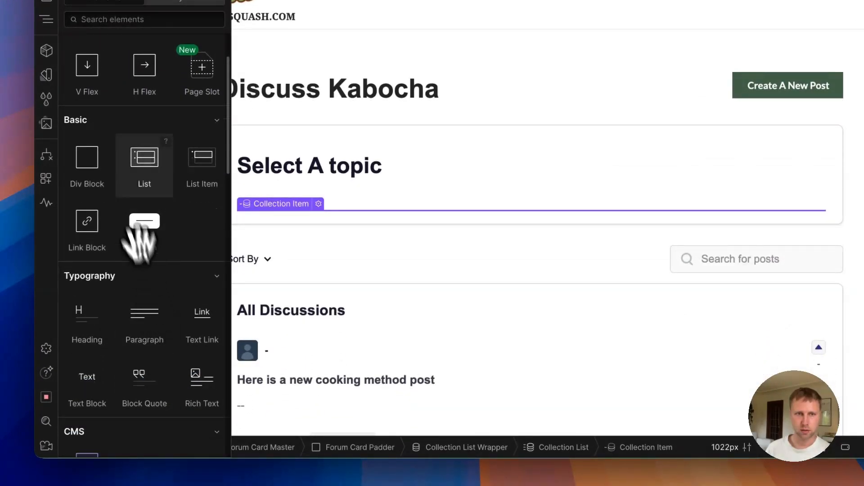
left_click(87, 211)
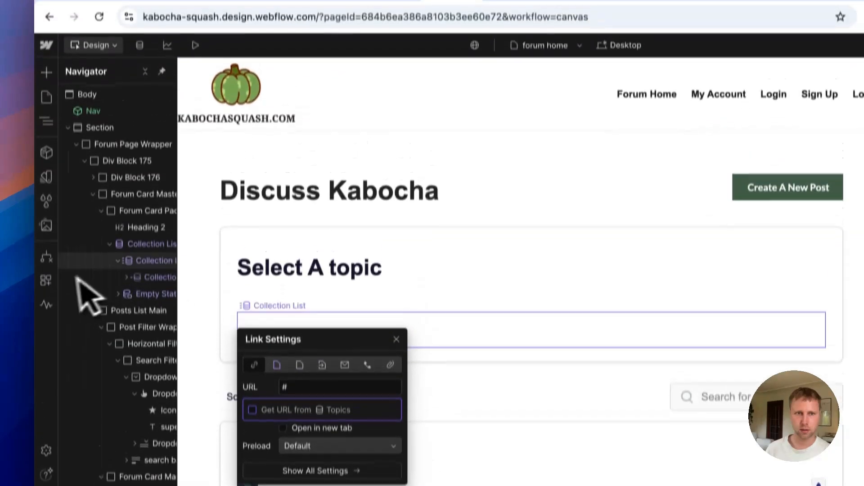
left_click(126, 212)
left_click(155, 228)
left_click(154, 307)
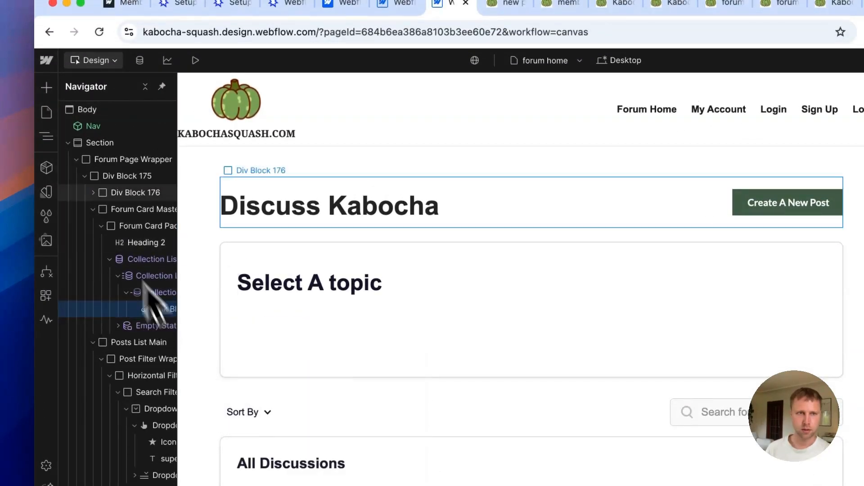
Add a text block inside the topic link block and connect its text to the Topics Name field
left_click(45, 88)
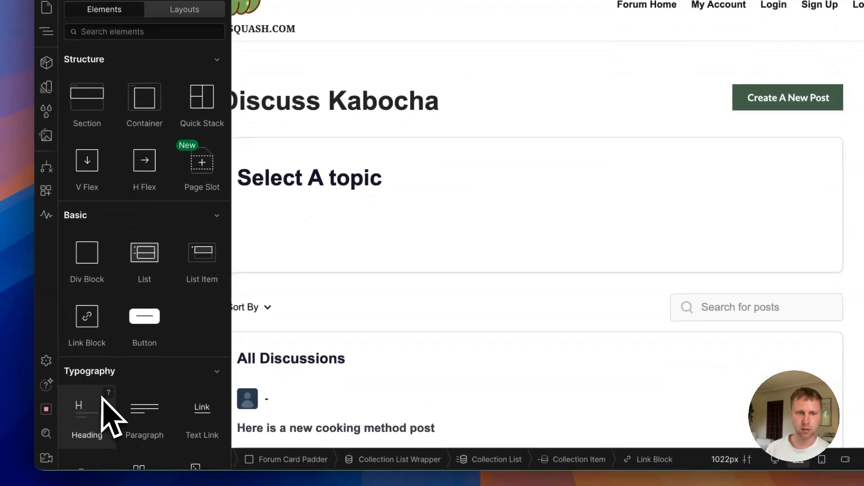
scroll(108, 417, "down", 3)
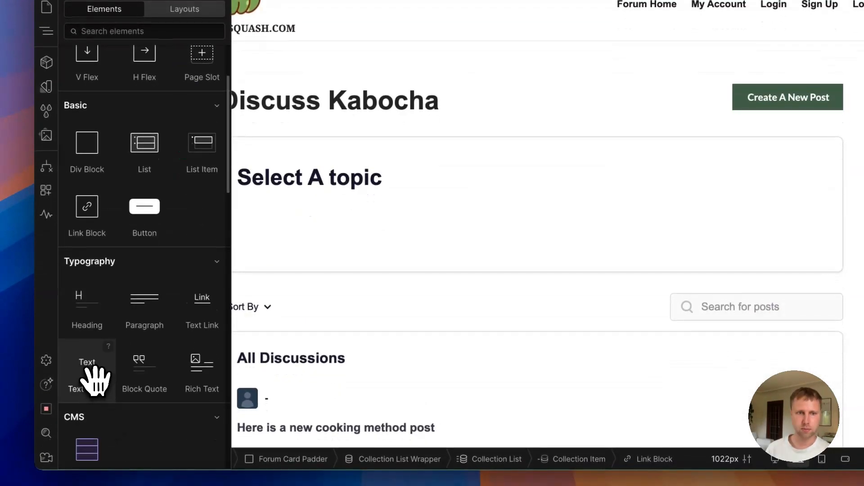
left_click(87, 367)
left_click(279, 273)
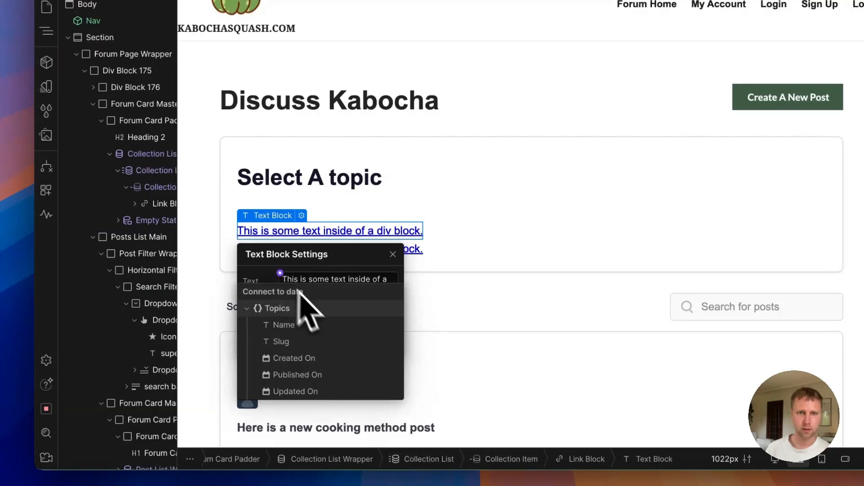
left_click(284, 325)
left_click(393, 254)
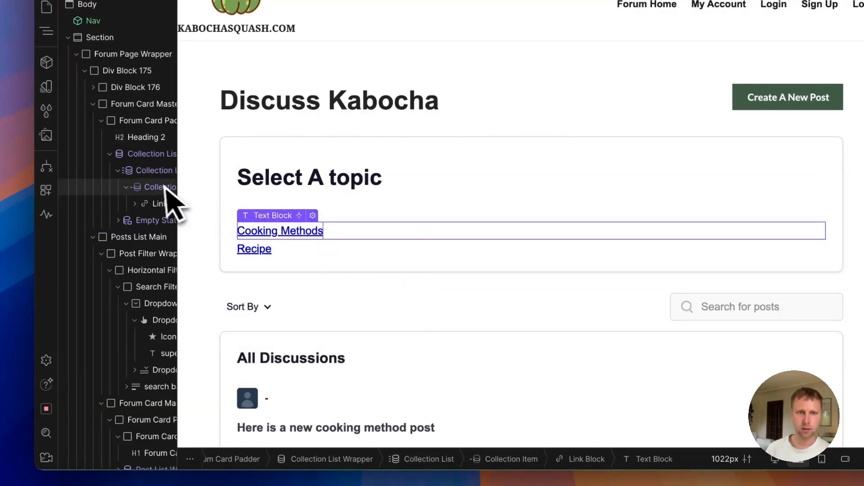
Link the link block around the topic name to the Current Topic collection page
left_click(161, 204)
left_click(721, 97)
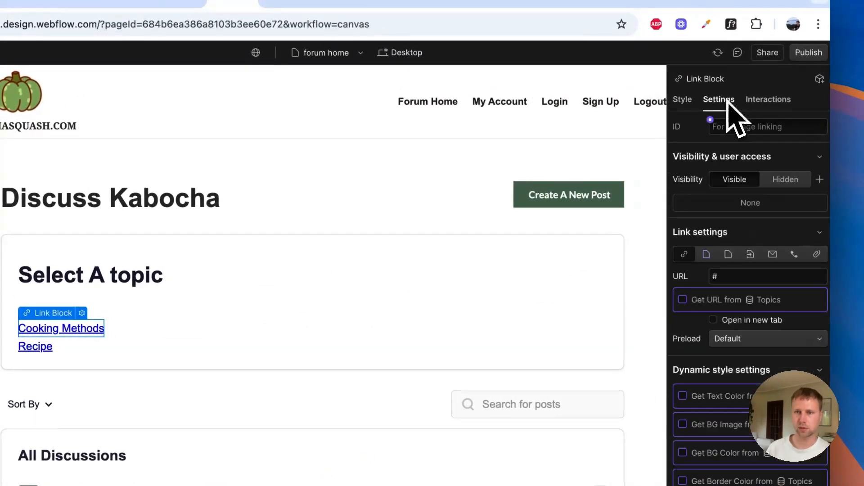
scroll(734, 387, "down", 5)
scroll(741, 388, "down", 2)
scroll(756, 271, "up", 5)
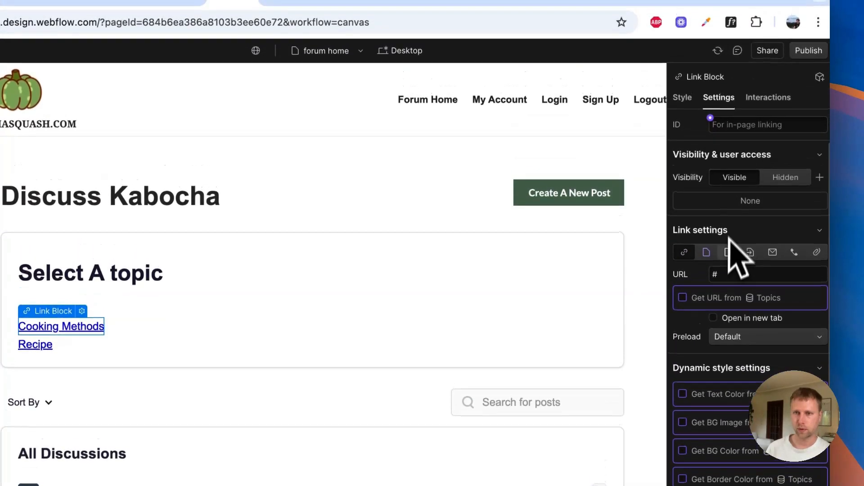
left_click(706, 252)
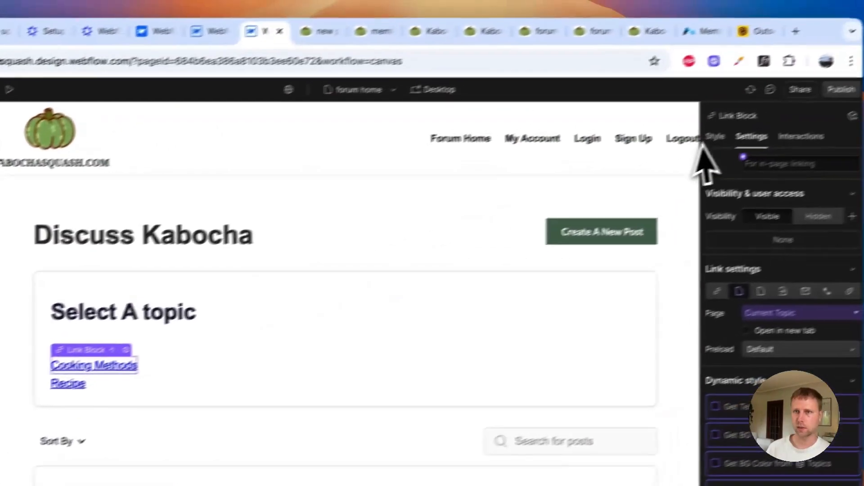
Remove the topic link block's underline and give its text block the green of the Create A New Post button
left_click(715, 140)
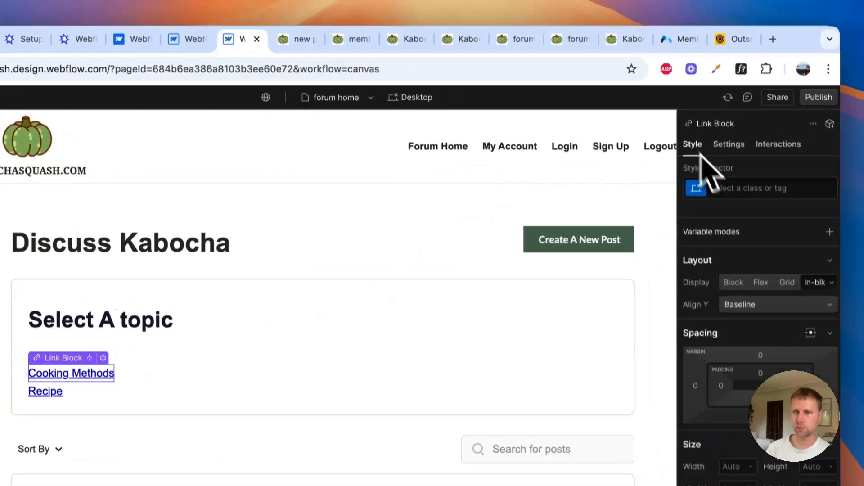
scroll(810, 252, "down", 5)
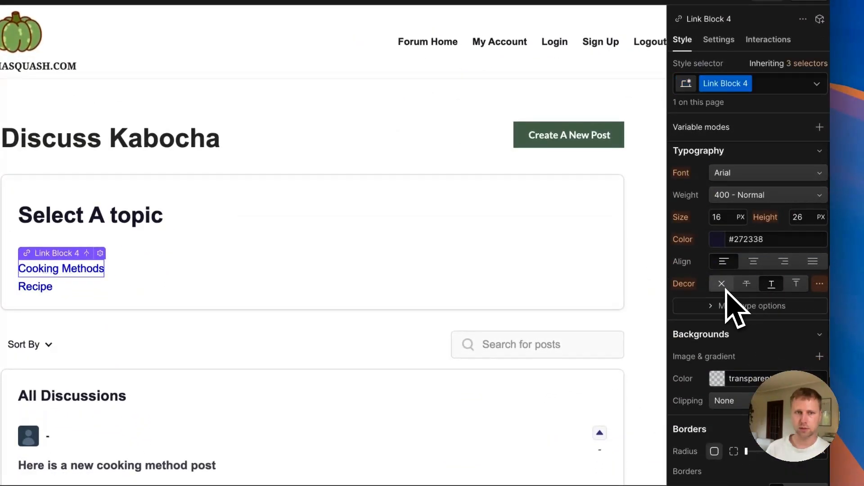
left_click(722, 241)
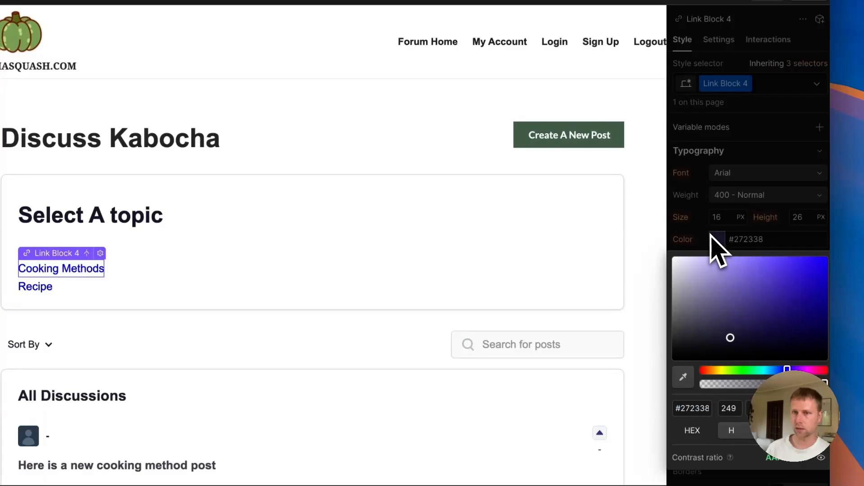
left_click(716, 239)
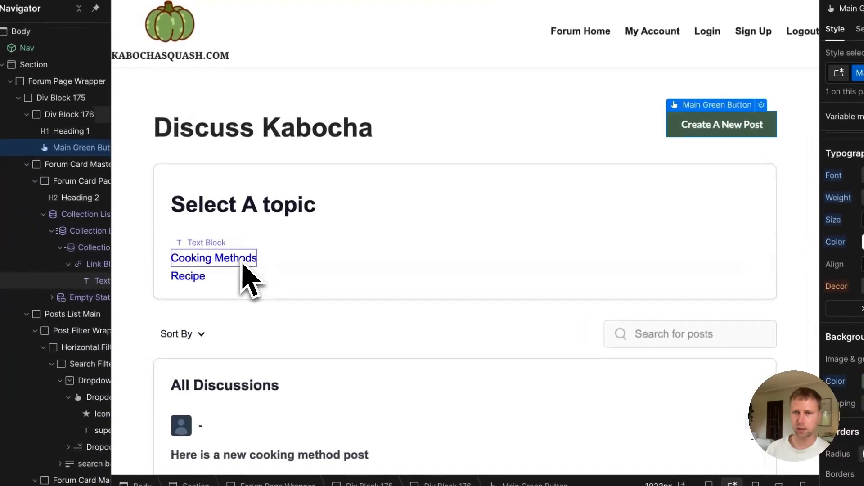
left_click(243, 266)
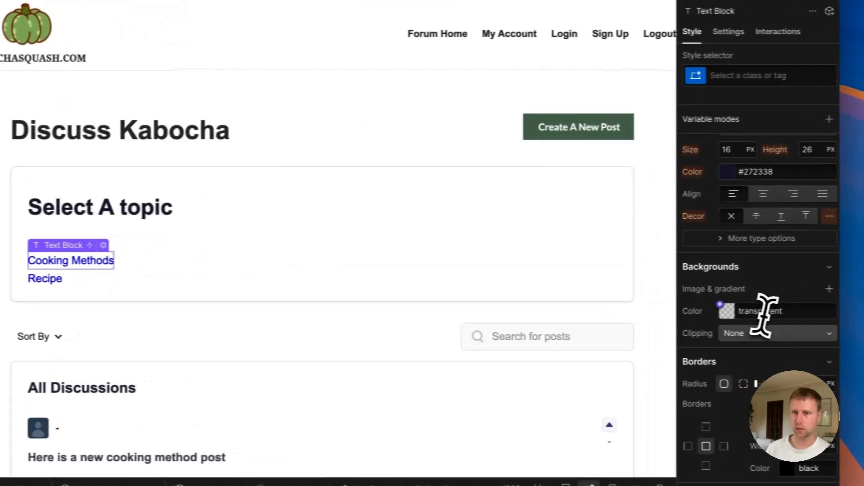
left_click(761, 310)
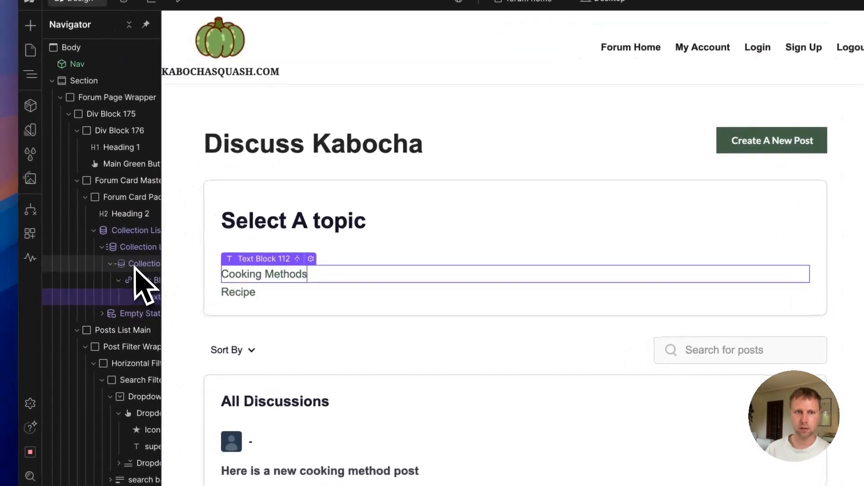
Set the topic link block's bottom margin to 15 px
left_click(135, 266)
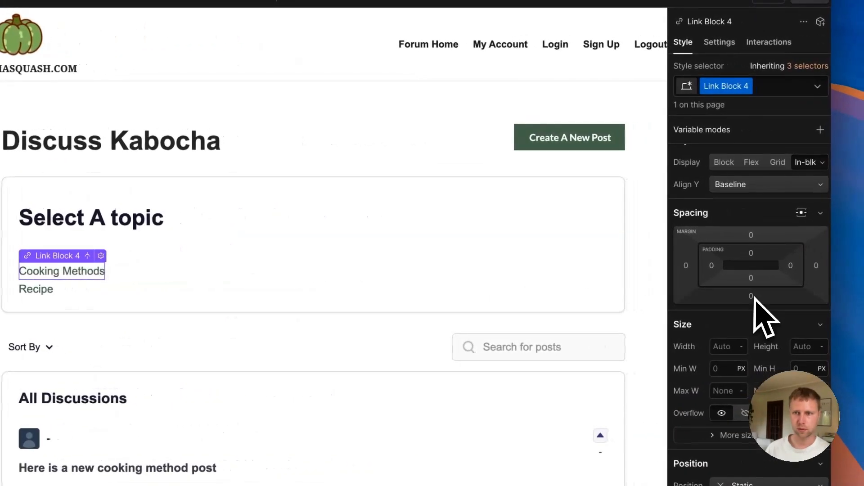
left_click(750, 295)
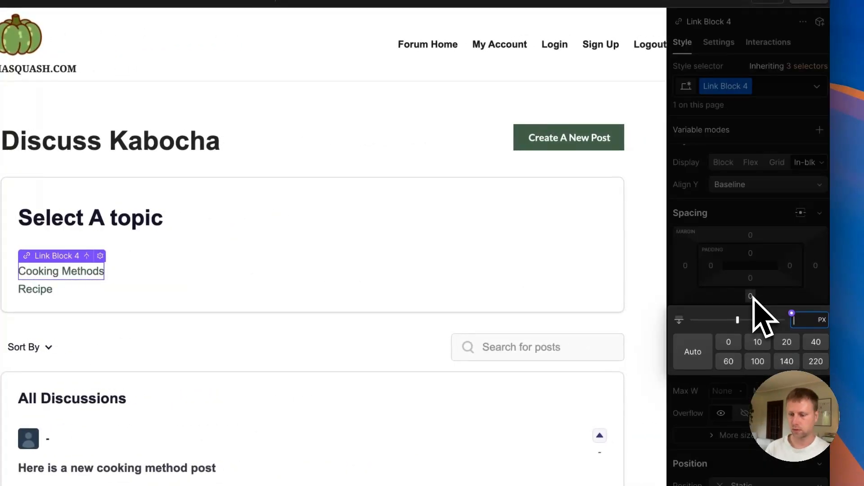
type("1")
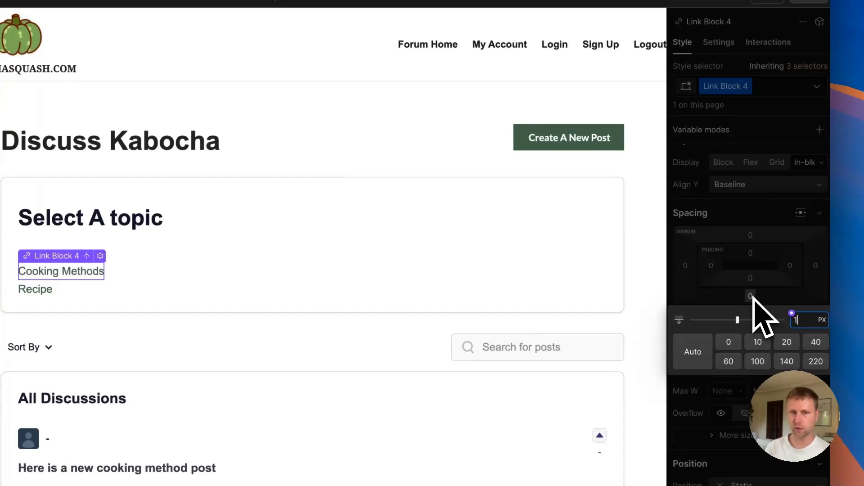
type("5")
key("Return")
Switch to the forum template preview and examine the icons, titles and descriptions in its Popular Topics list
left_click(100, 222)
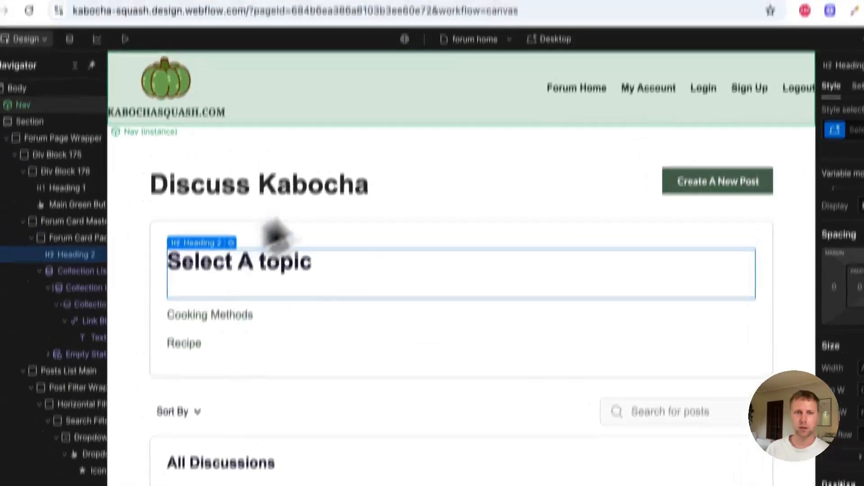
left_click(324, 0)
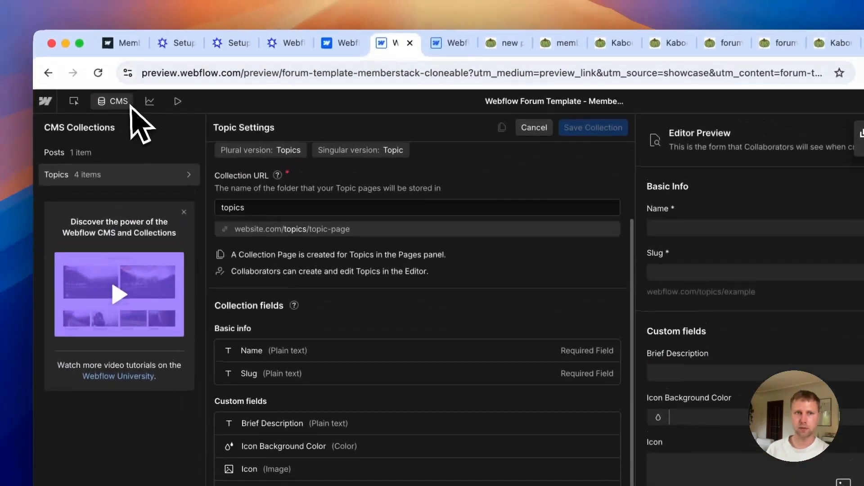
left_click(114, 8)
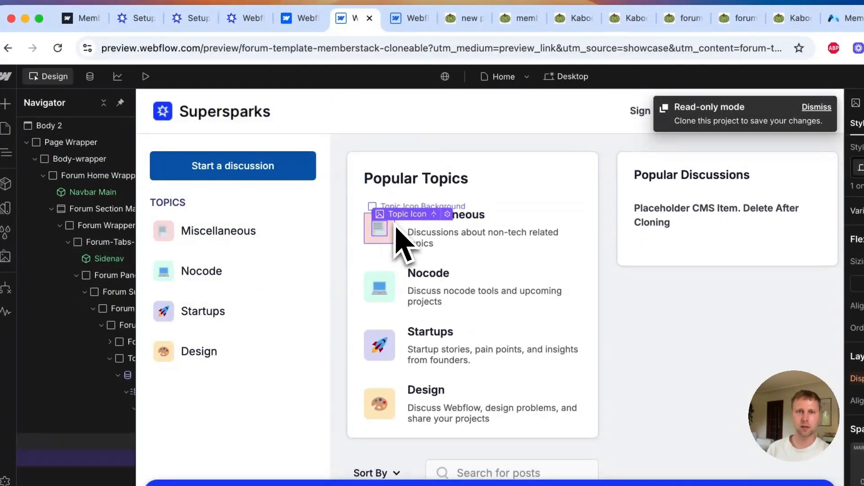
left_click(459, 218)
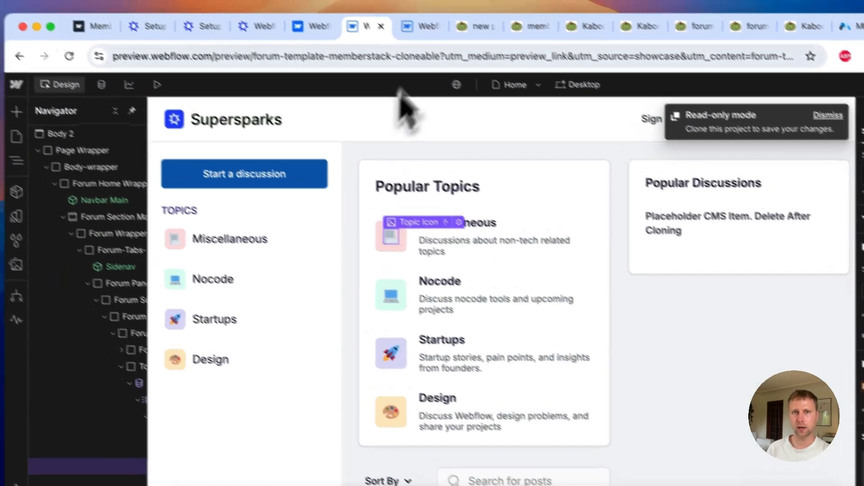
left_click(410, 18)
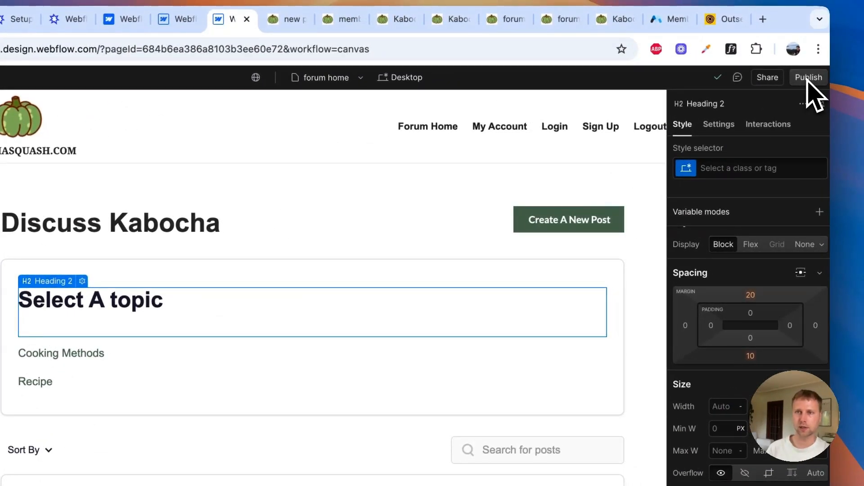
Reduce the space below the "Select A topic" heading in the Webflow Designer and publish the site
left_click(809, 78)
left_click(744, 331)
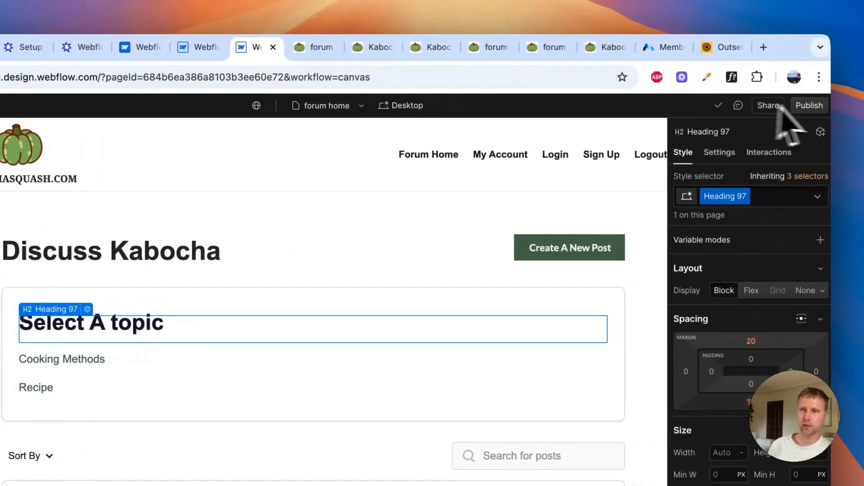
left_click(809, 105)
left_click(685, 168)
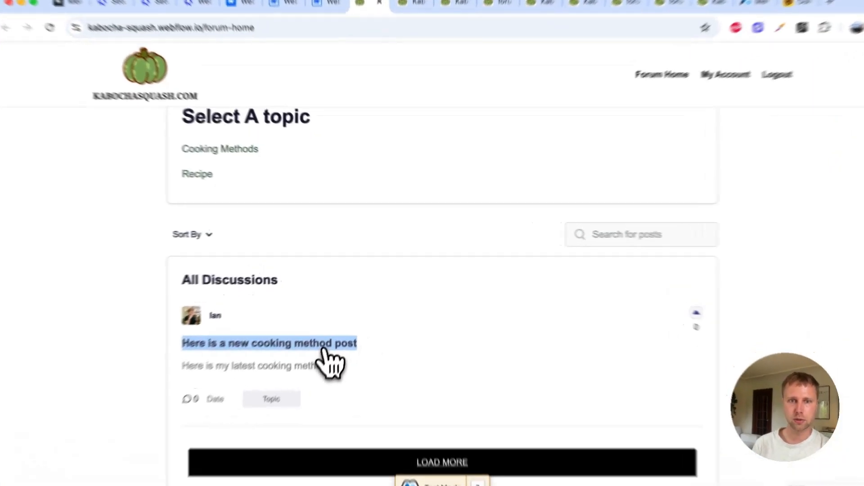
Open the "Here is a new cooking method post" discussion from the published forum home in a separate tab
right_click(335, 320)
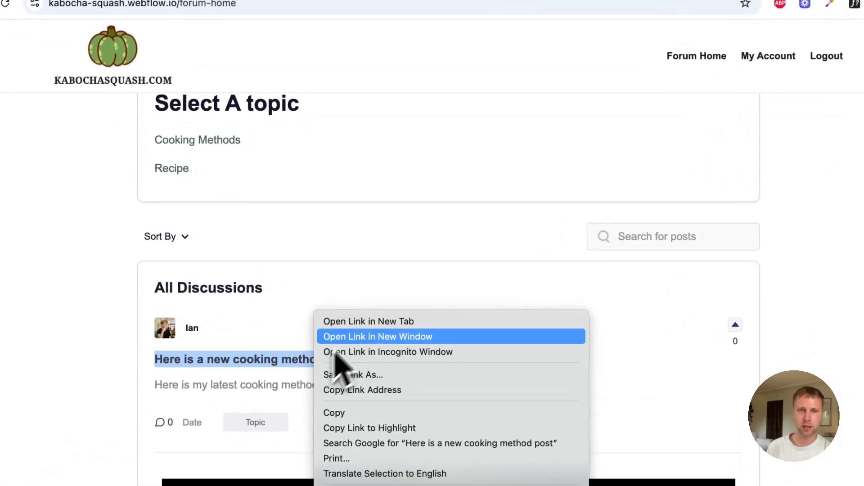
left_click(373, 291)
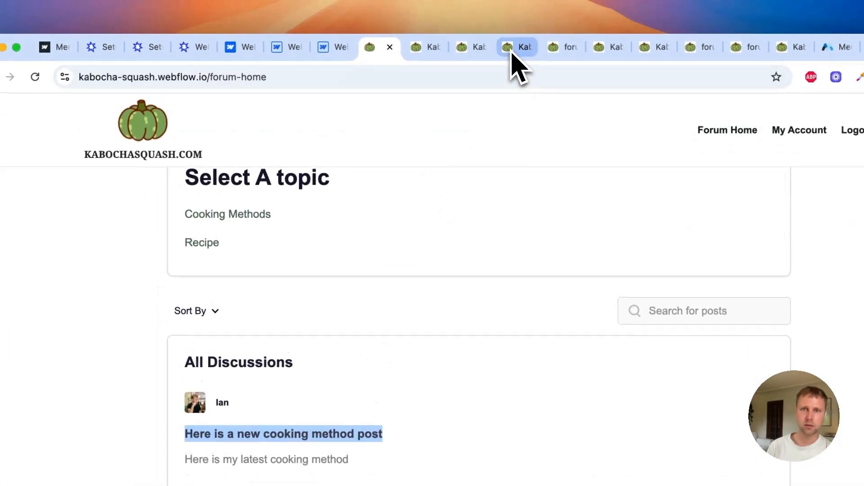
left_click_drag(513, 50, 419, 47)
left_click(376, 49)
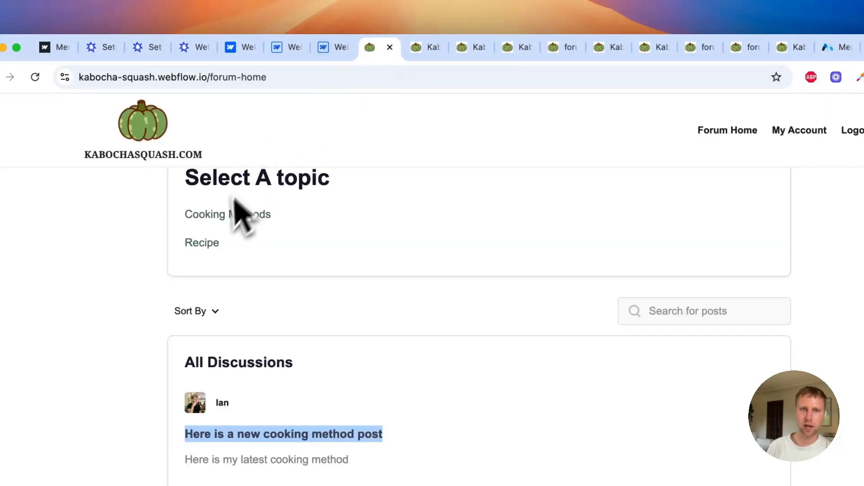
Check the Cooking Methods topic page and the new discussion form reached from the published forum home
left_click(239, 214)
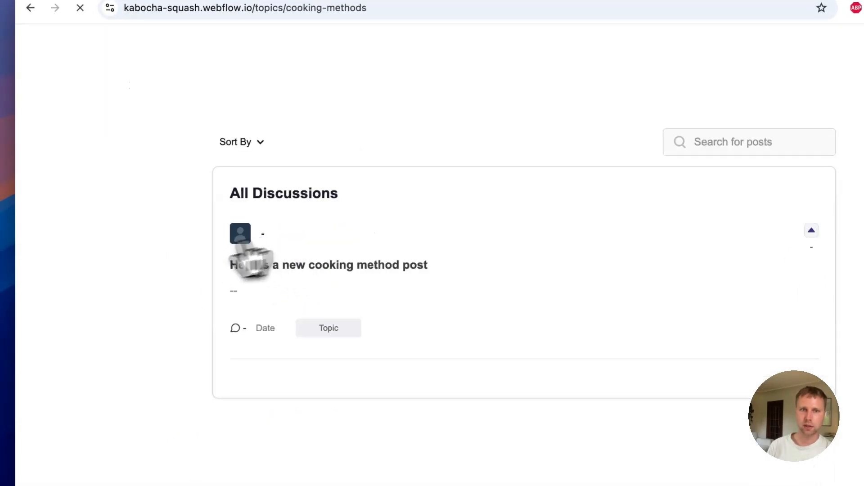
left_click(30, 8)
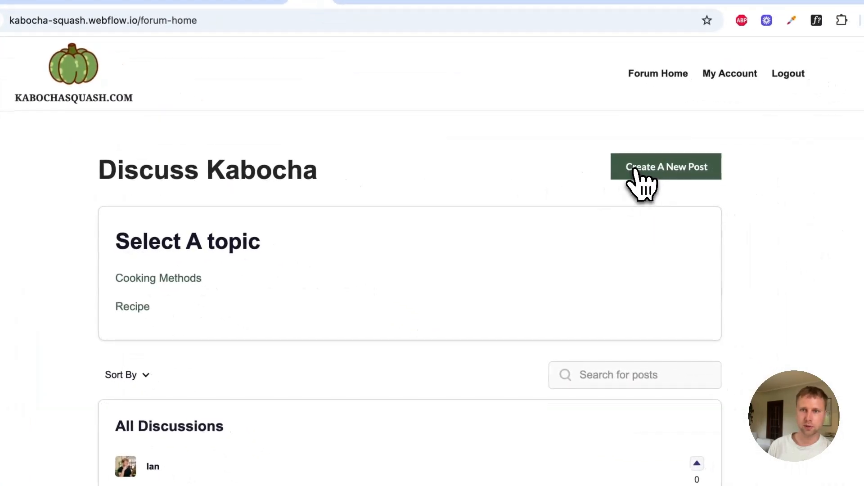
left_click(635, 171)
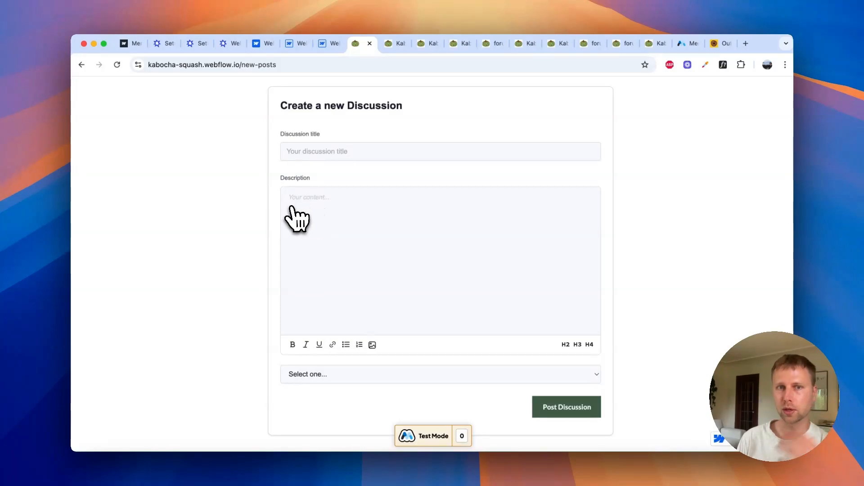
left_click(81, 64)
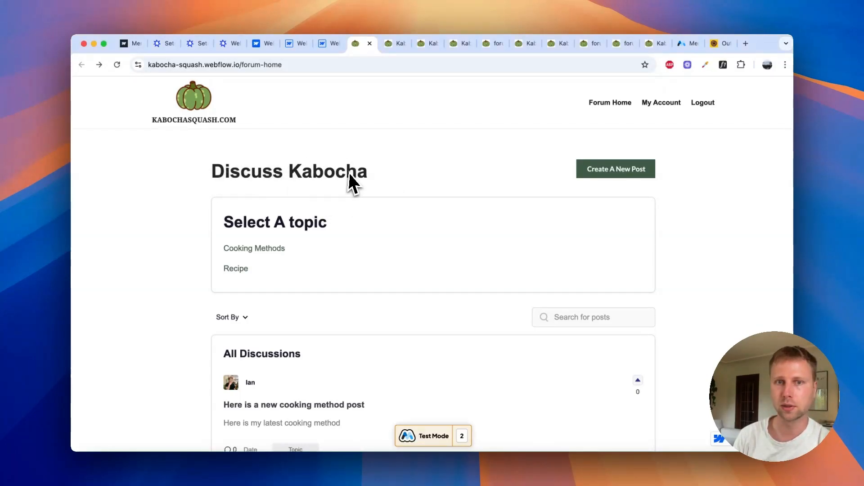
Copy the forum home's "Discuss Kabocha" header row to the Topics Template, placing it above the post filter in Posts List Main
left_click_drag(370, 176, 209, 170)
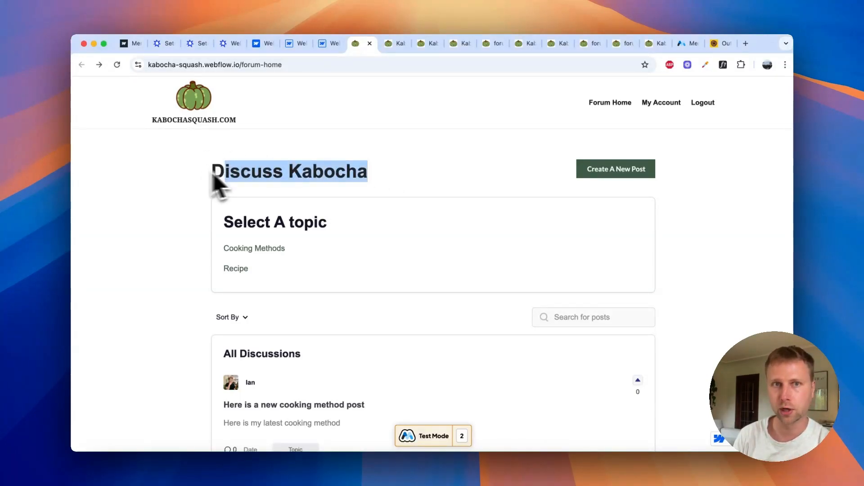
key("ctrl+shift+Tab")
left_click(424, 199)
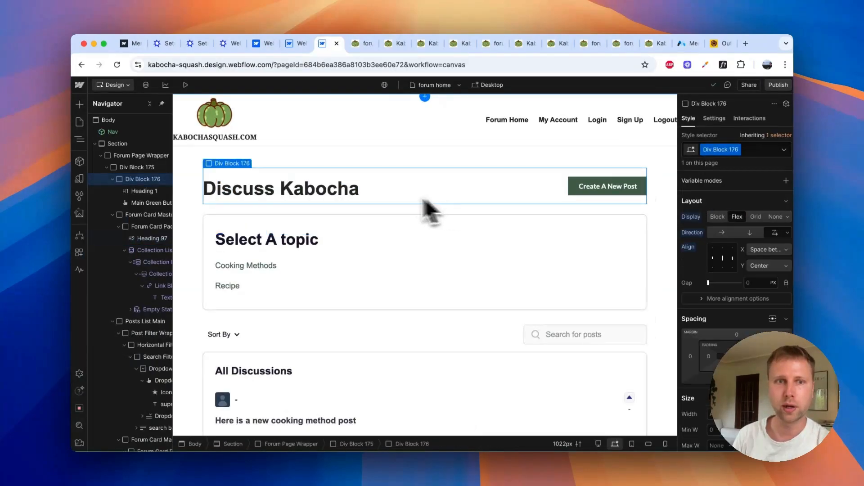
left_click(81, 124)
left_click(137, 288)
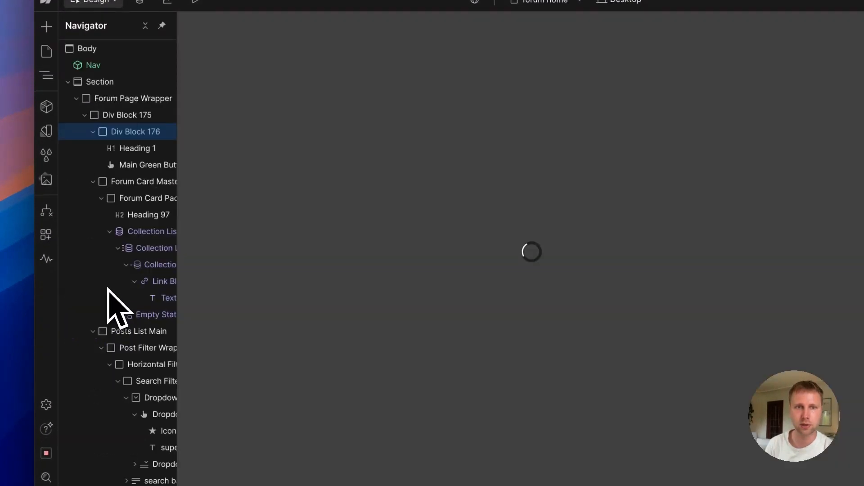
left_click(315, 97)
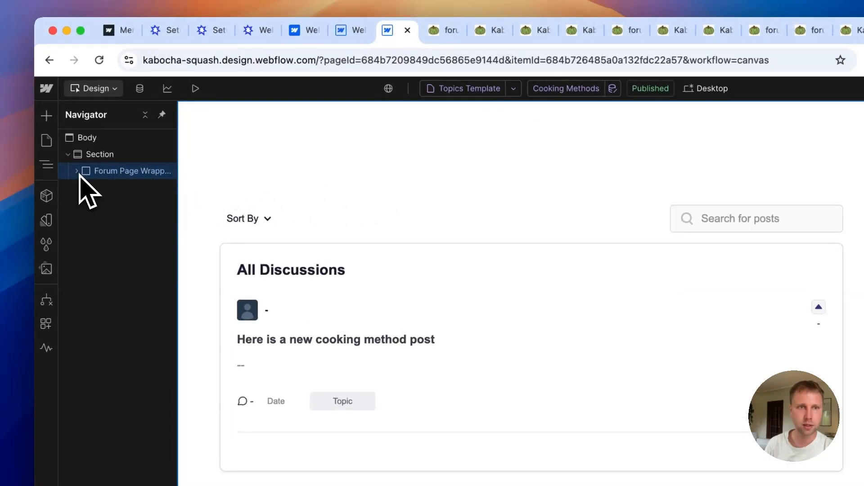
left_click(77, 172)
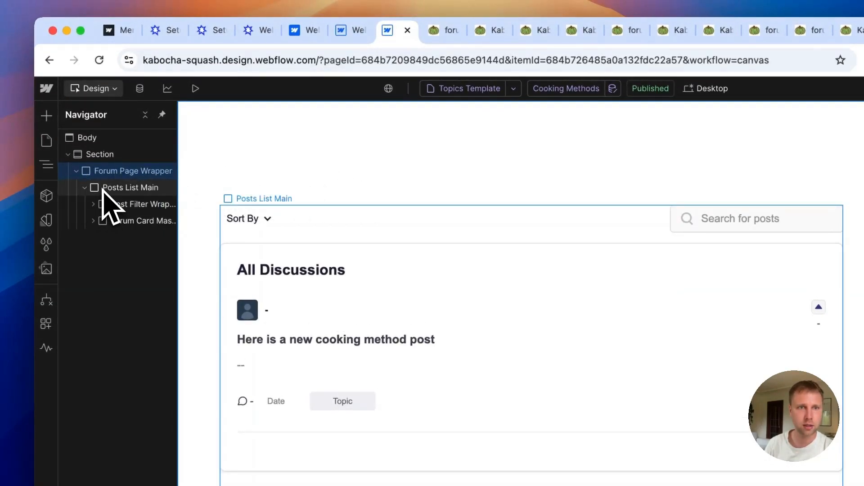
left_click_drag(126, 240, 119, 194)
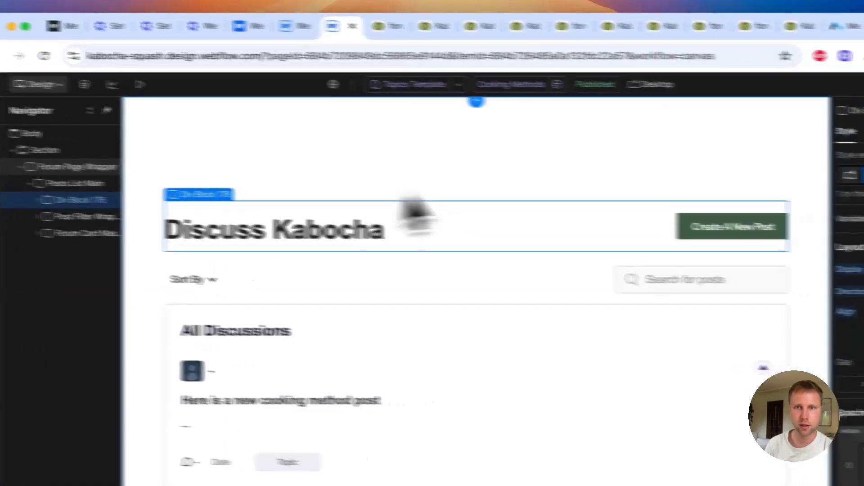
Connect the text of the copied "Discuss Kabocha" heading to the Name field of the Topics collection
left_click(374, 225)
left_click(760, 225)
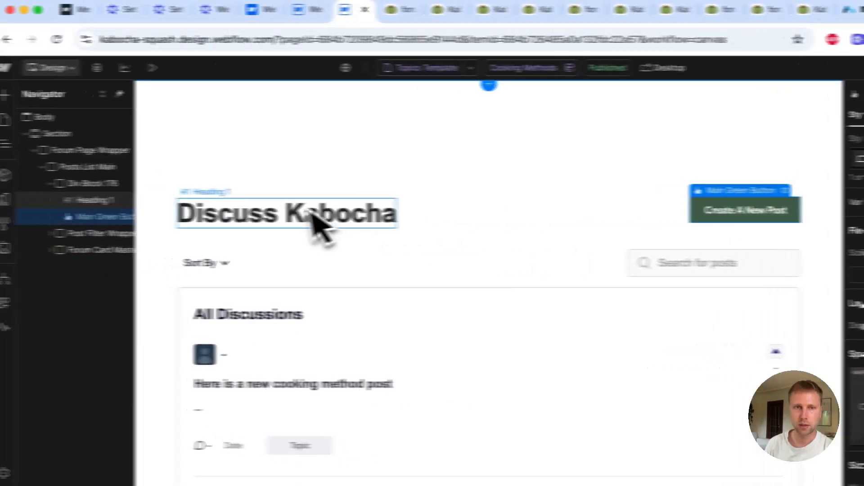
left_click(311, 216)
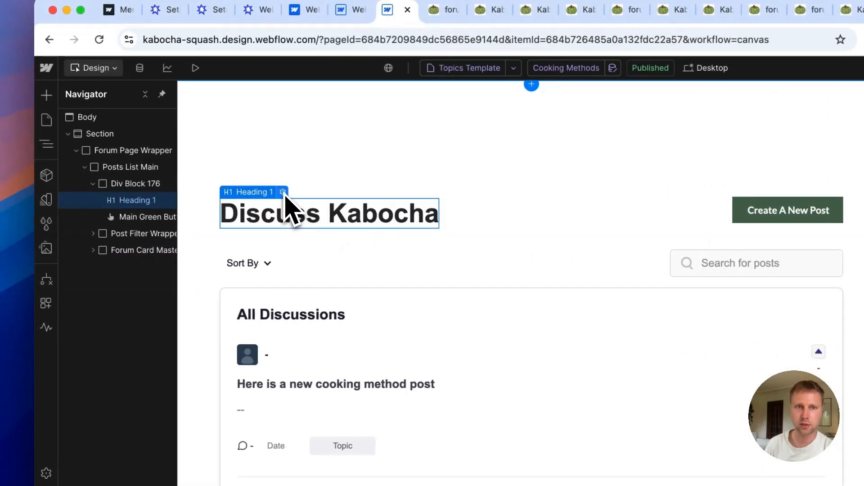
left_click(283, 193)
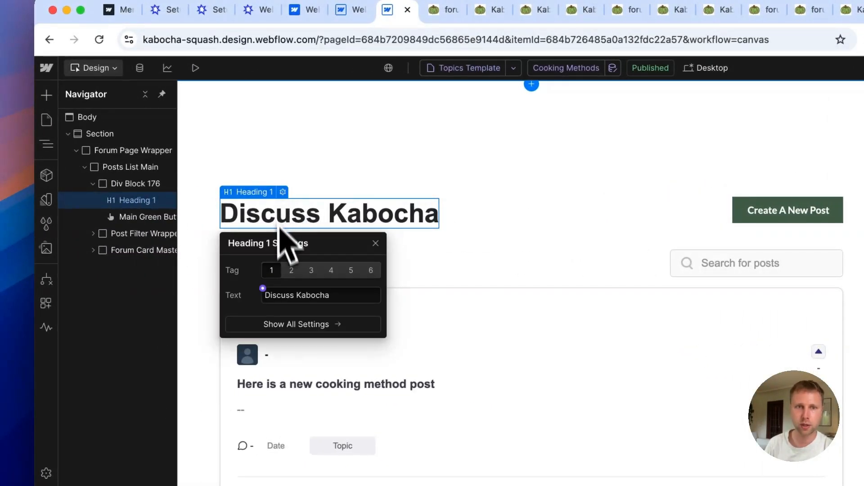
left_click(262, 288)
left_click(278, 341)
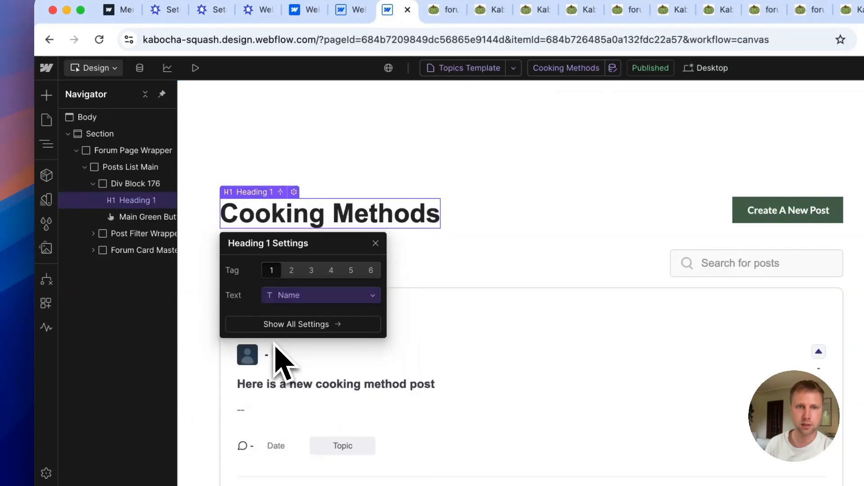
left_click(375, 243)
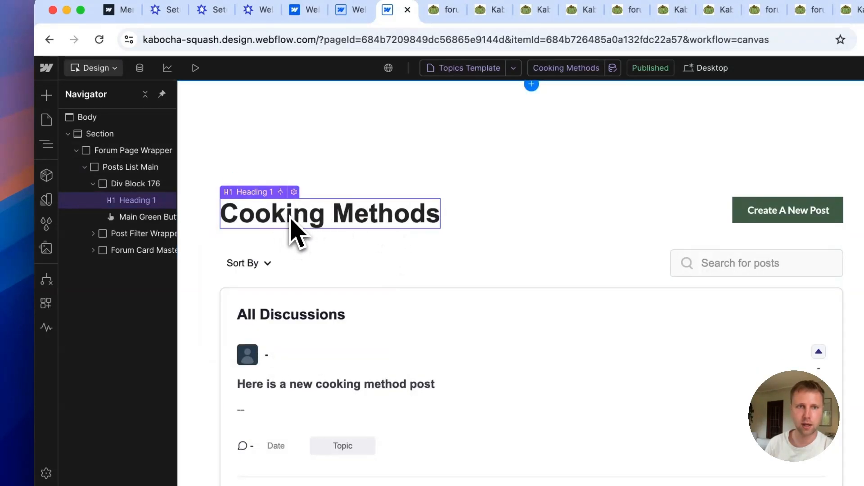
Review the Topics collection items in the CMS and check the heading's data binding on the Topics Template
left_click(139, 68)
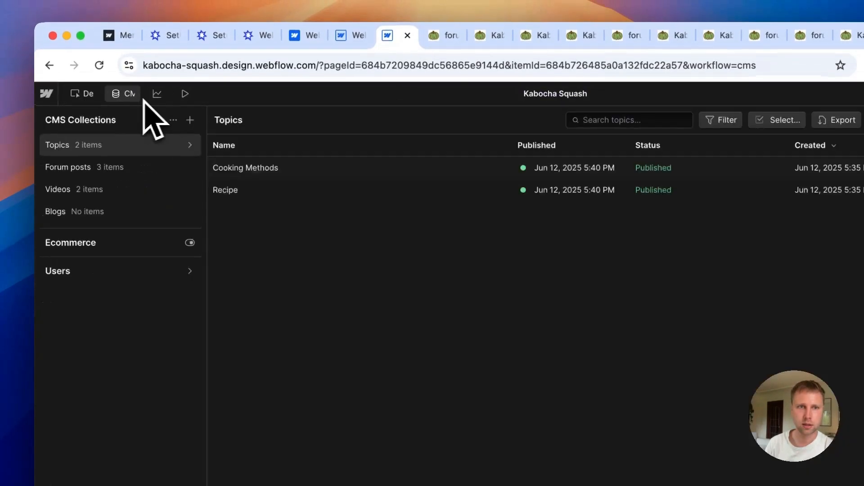
left_click(74, 94)
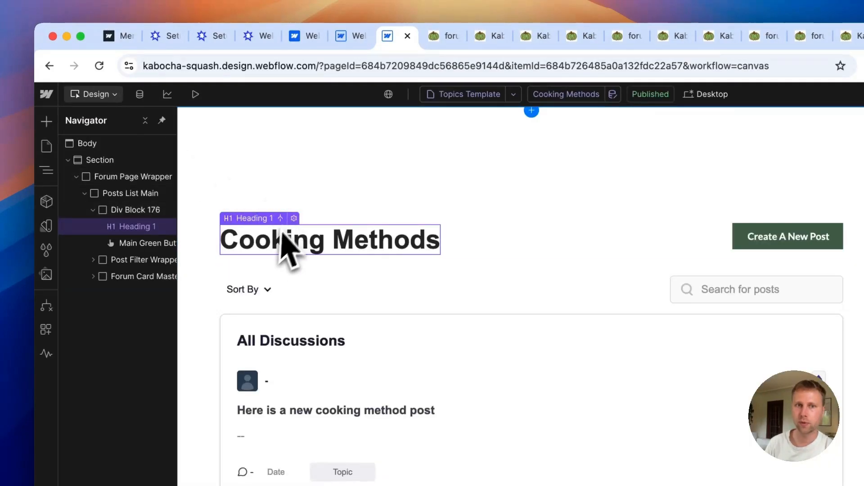
left_click(294, 219)
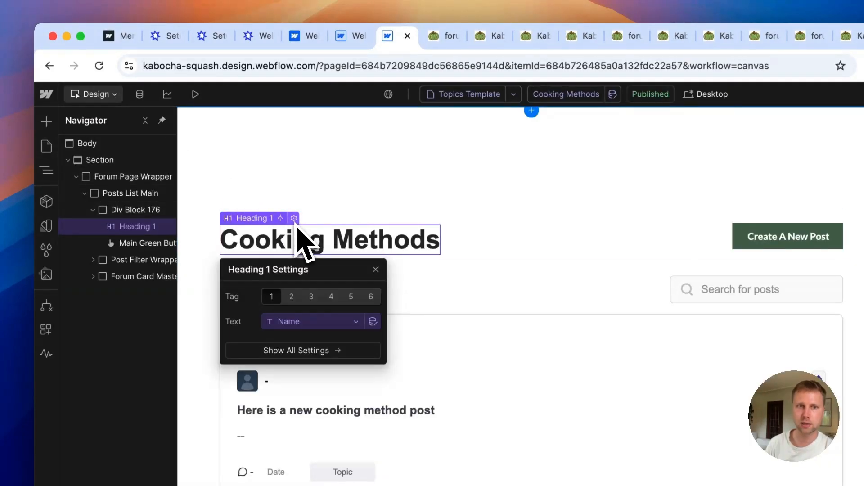
left_click(376, 270)
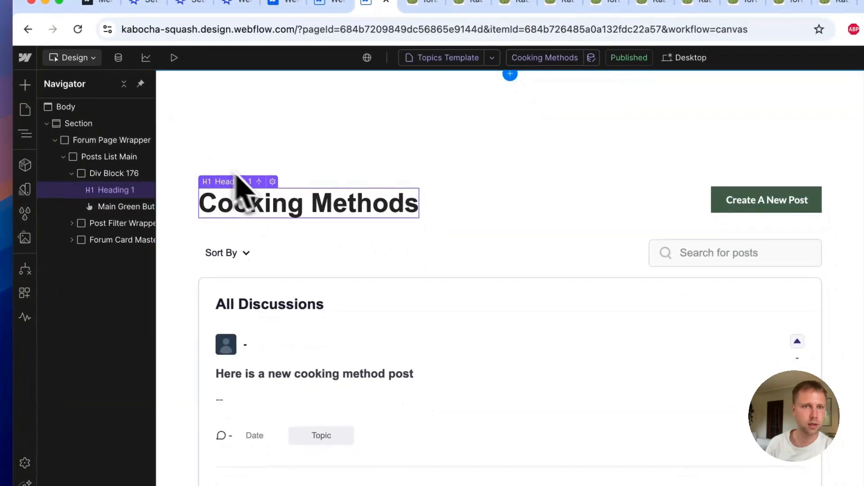
left_click(273, 182)
left_click(266, 285)
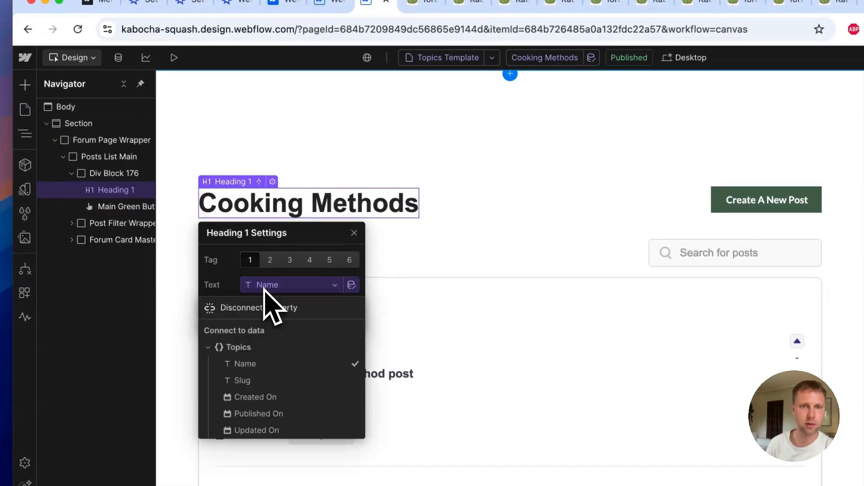
left_click(498, 199)
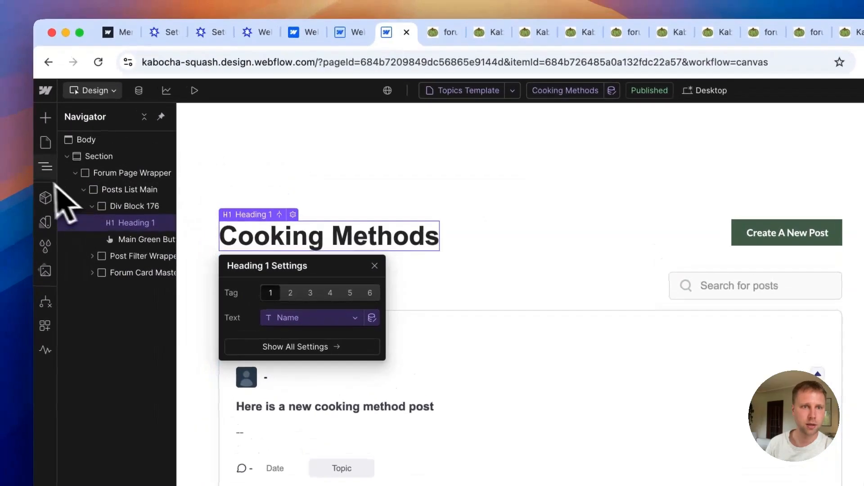
Add the Nav component at the top of the Topics Template page
left_click(50, 198)
mouse_move(79, 208)
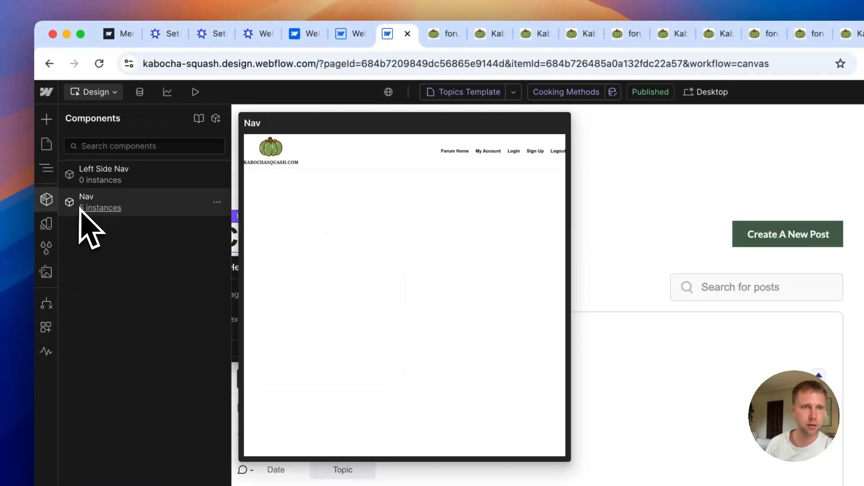
left_click_drag(82, 202, 115, 133)
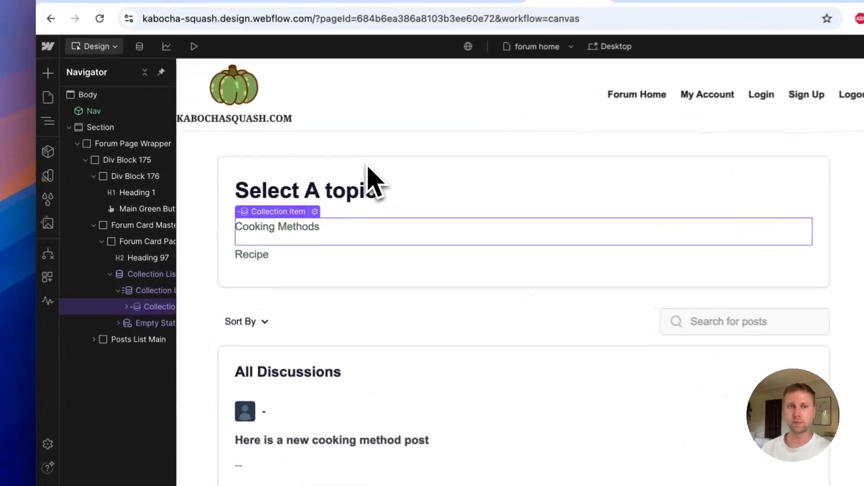
left_click(247, 173)
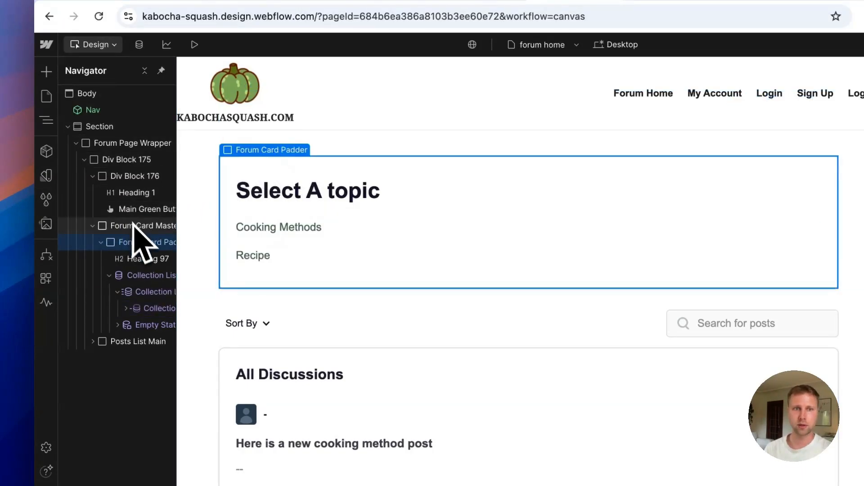
left_click(137, 227)
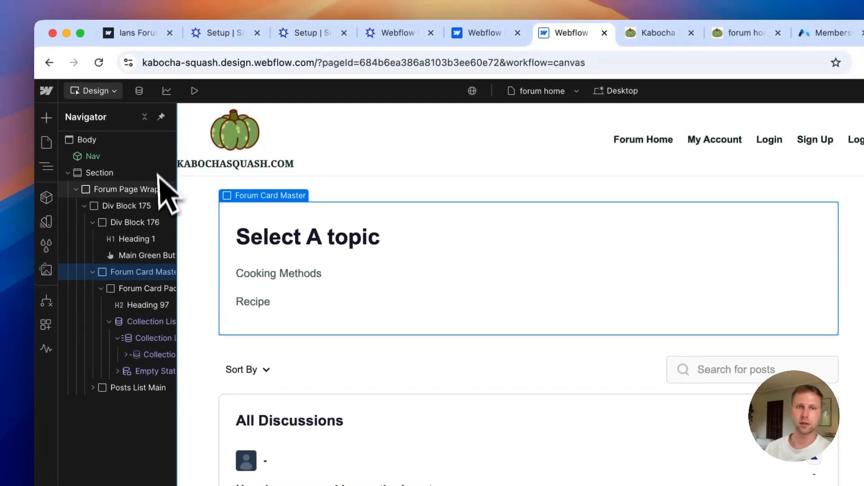
left_click(111, 193)
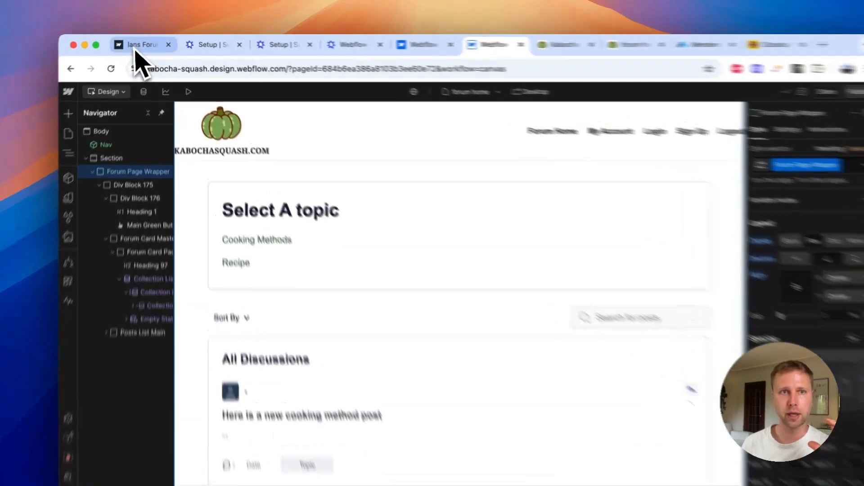
Switch to the demo forum and examine its logged-out new discussion page and the "Looking to build a job board..." post with its responses
left_click(136, 43)
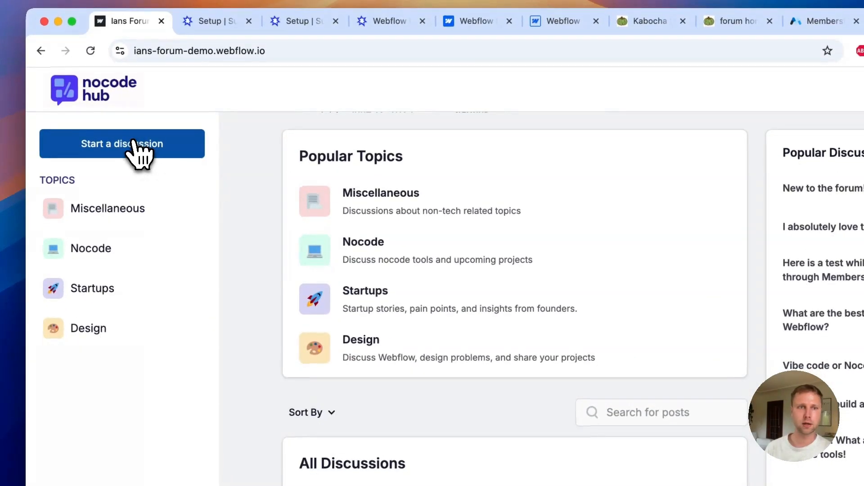
left_click(136, 148)
scroll(301, 396, "down", 8)
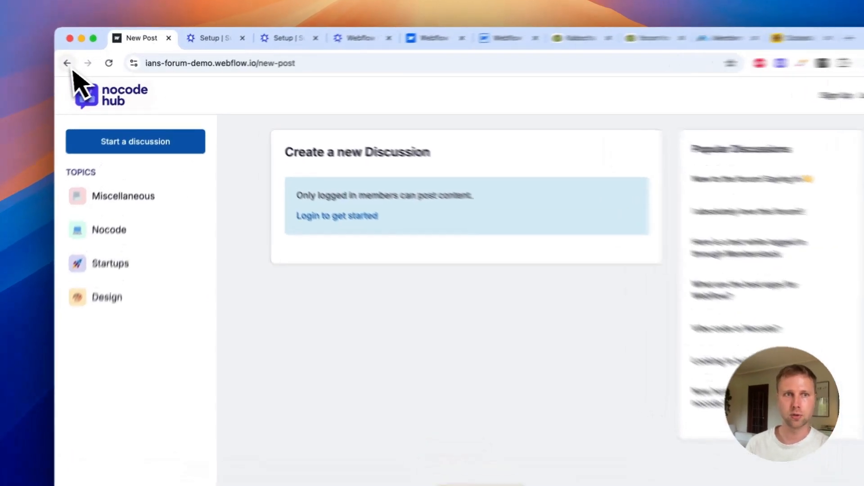
left_click(82, 64)
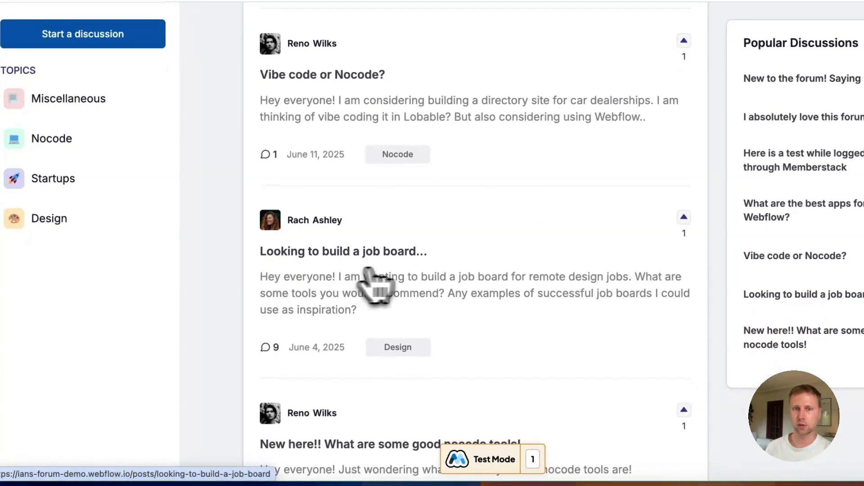
left_click(321, 284)
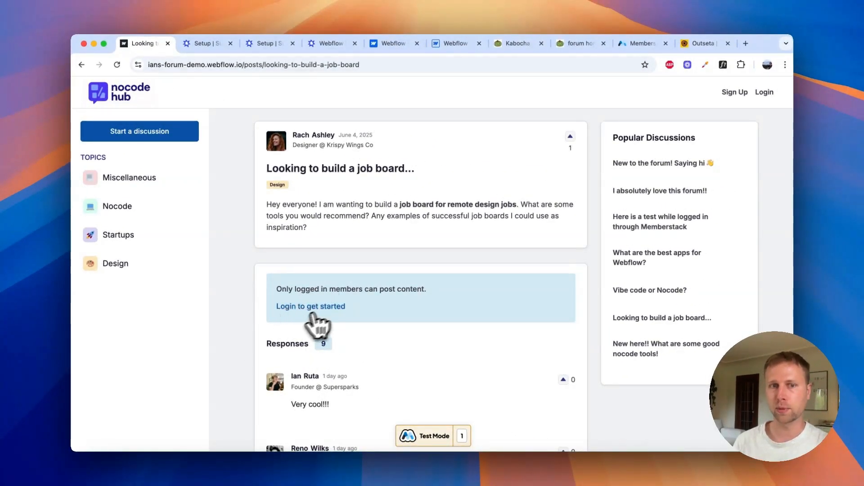
scroll(293, 342, "down", 2)
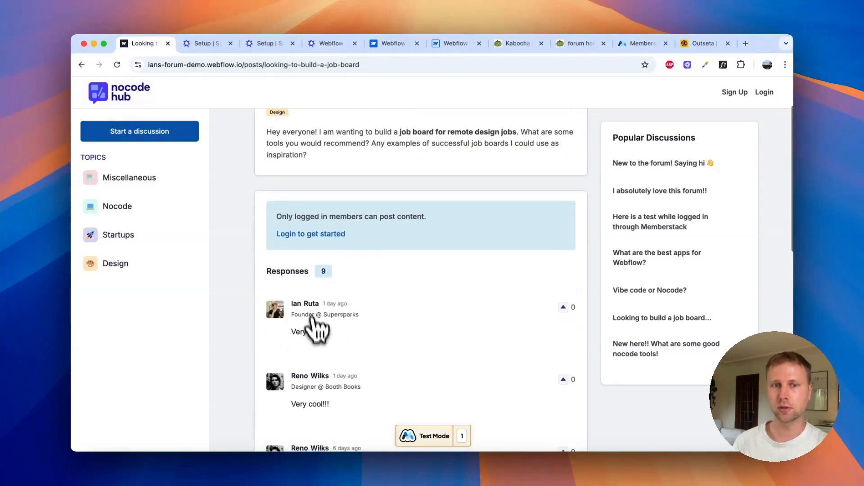
scroll(304, 351, "down", 2)
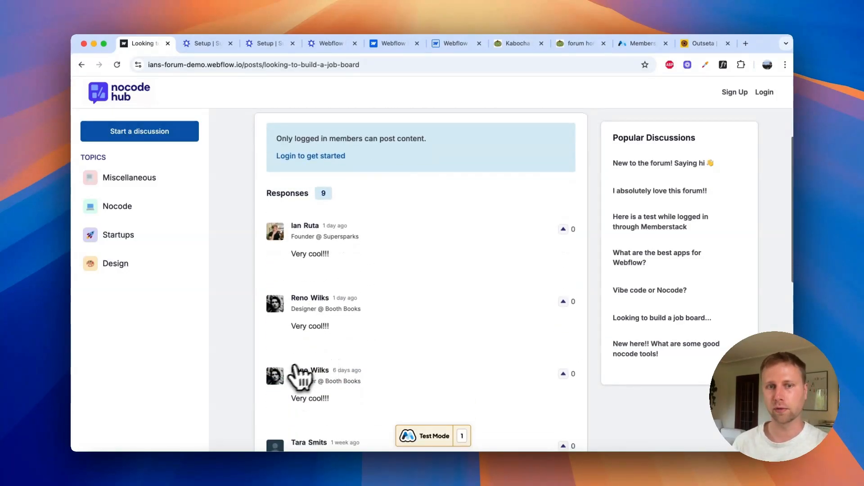
Log in to the demo forum with the account e-mail and password
left_click(763, 92)
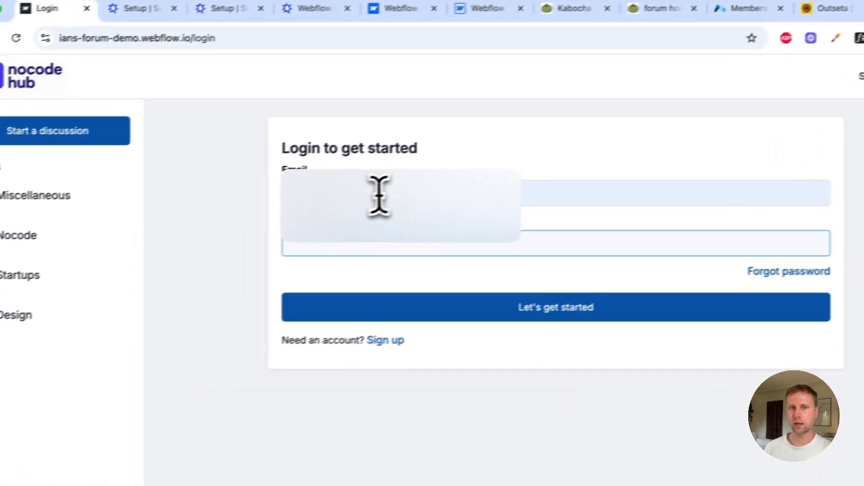
left_click(374, 196)
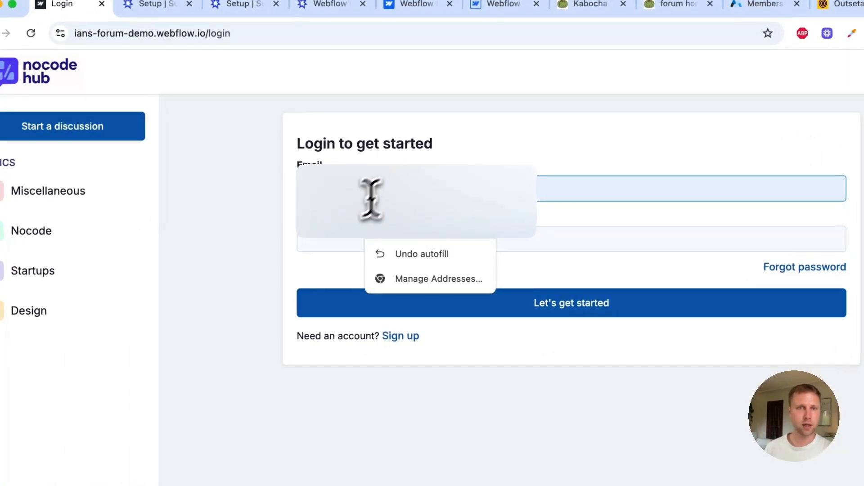
left_click(308, 243)
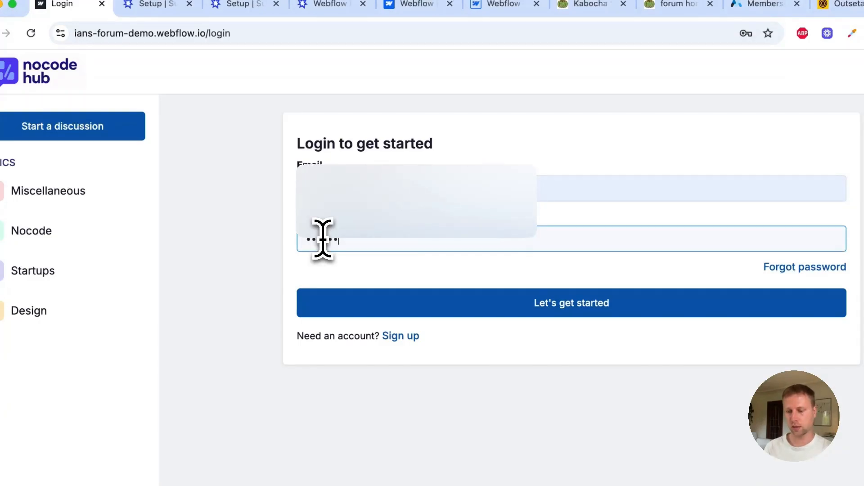
left_click(404, 312)
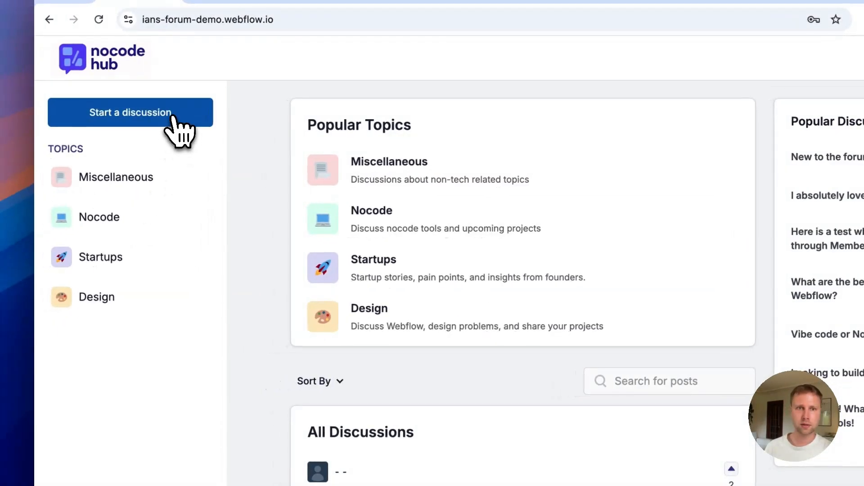
Check the demo forum's new discussion form as a logged-in member, and return to the forum home in the Webflow Designer
left_click(100, 128)
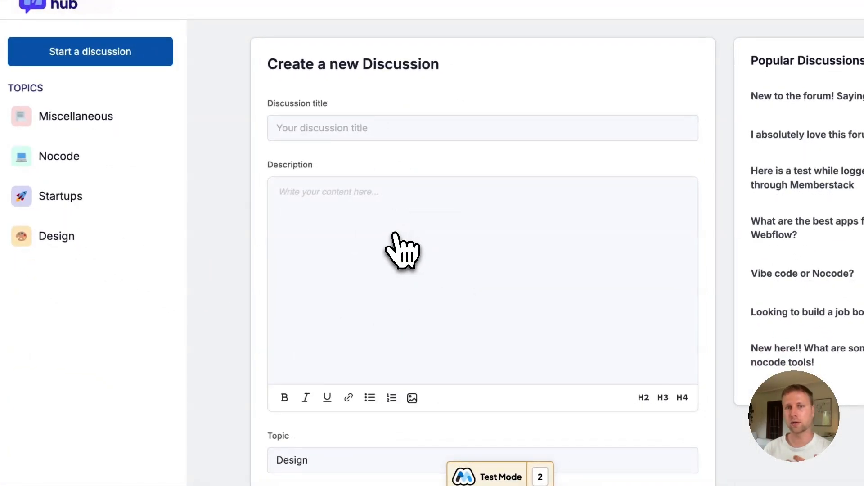
left_click(310, 282)
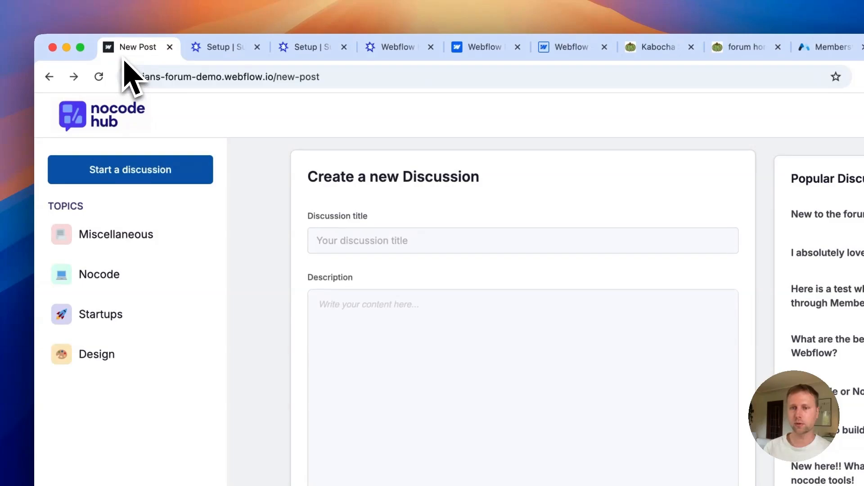
left_click(568, 46)
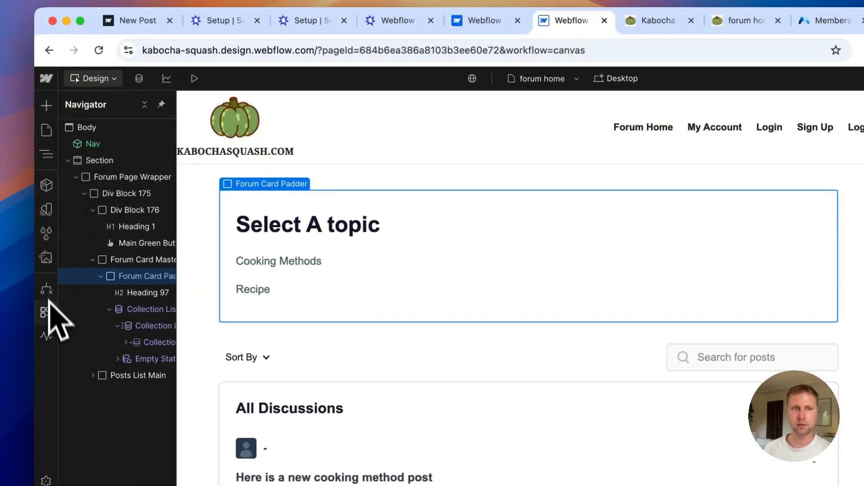
Search the app marketplace for Outseta
left_click(46, 306)
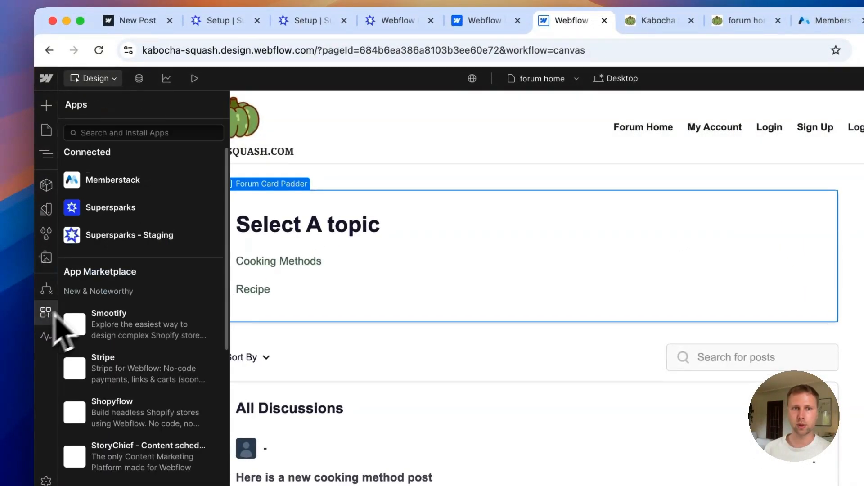
left_click(168, 133)
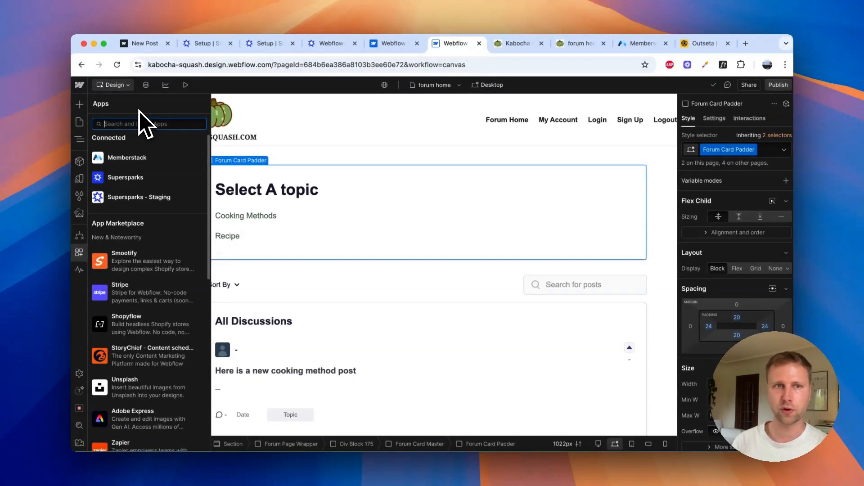
type("out")
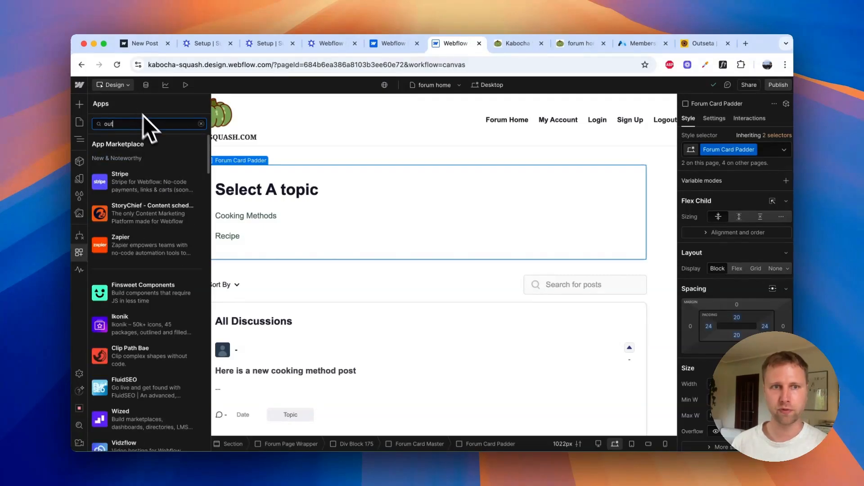
type("seta")
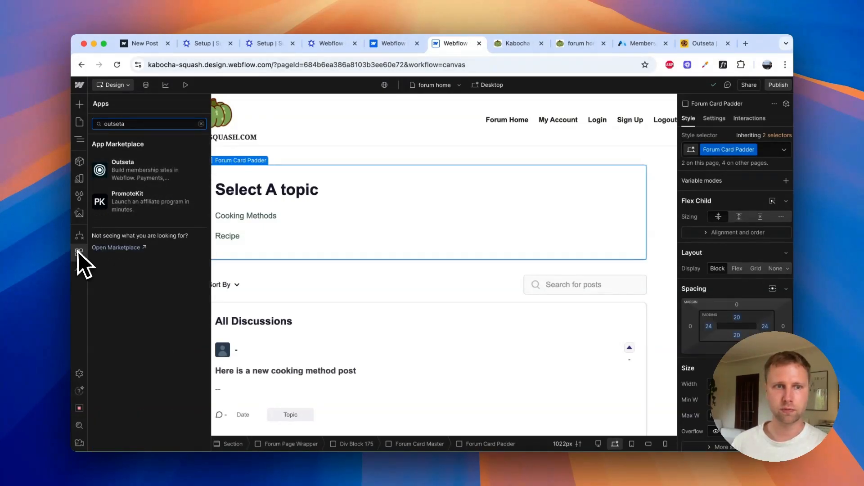
Check the apps connected to the kabocha-squash site, including Memberstack
left_click(275, 239)
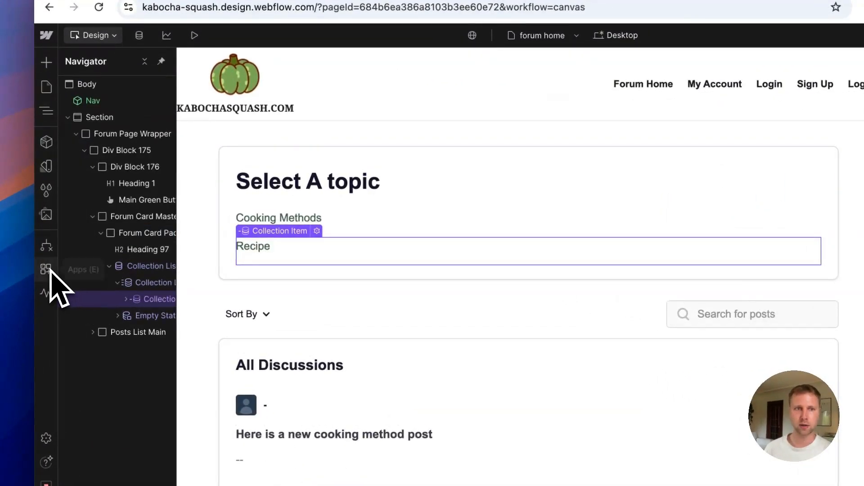
left_click(49, 270)
left_click(184, 167)
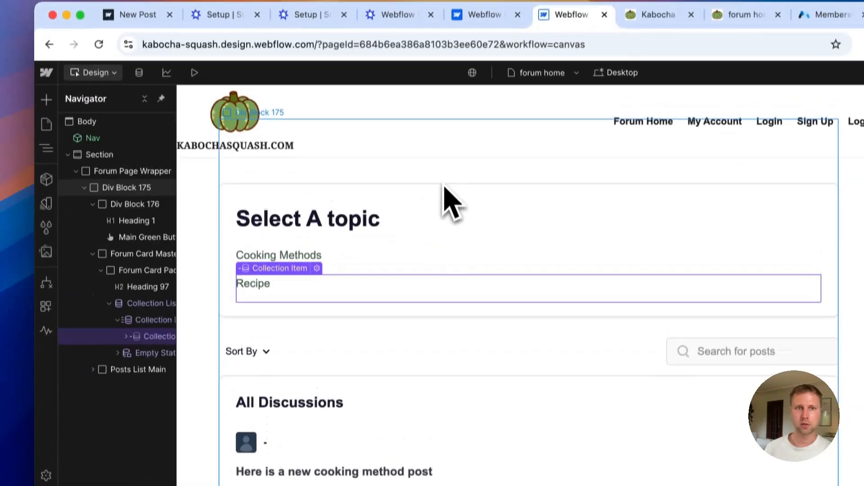
left_click(443, 185)
left_click(46, 306)
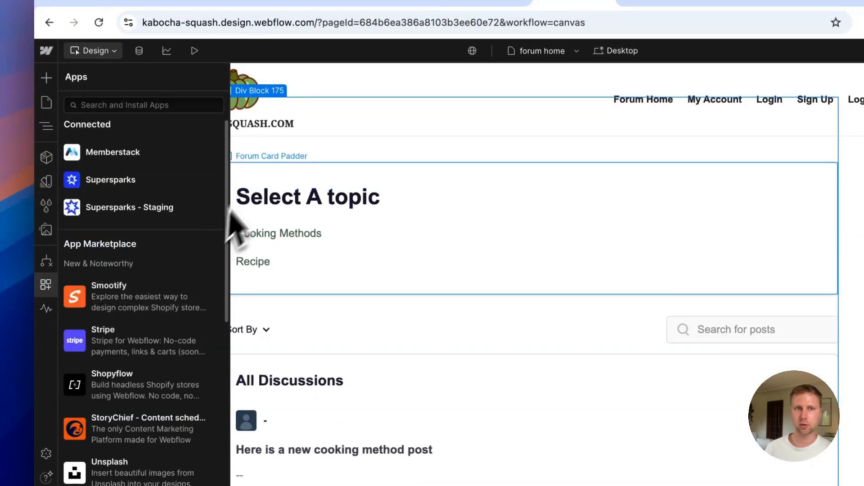
mouse_move(212, 154)
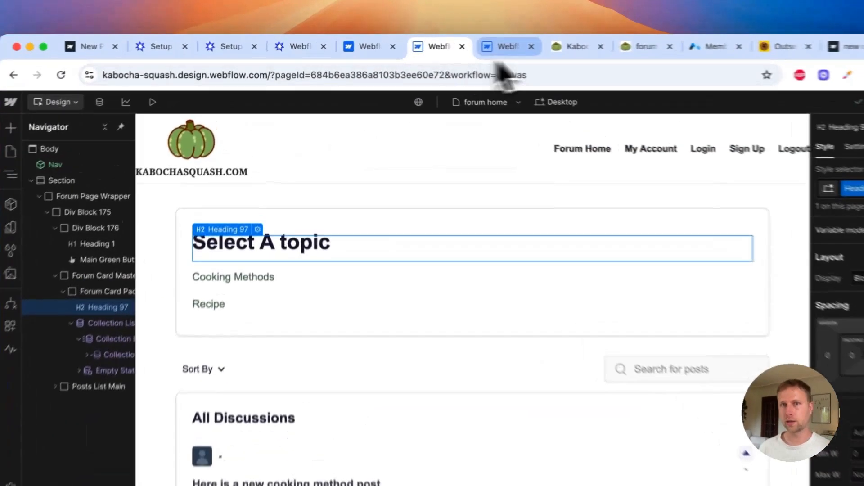
Switch to the new-outseta-test project and check its connected Outseta app
left_click(505, 42)
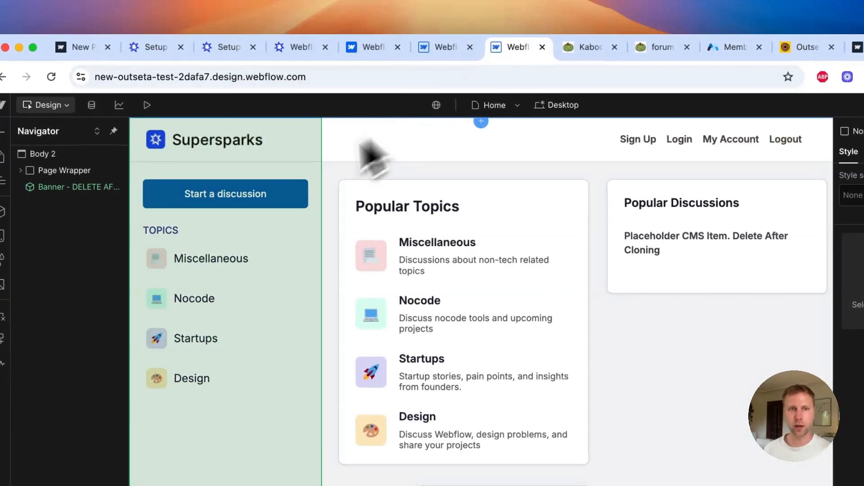
left_click(44, 295)
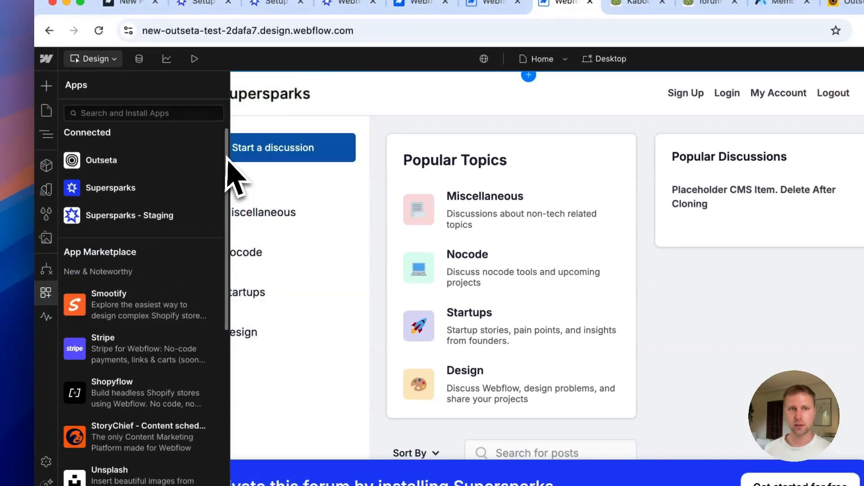
left_click(198, 161)
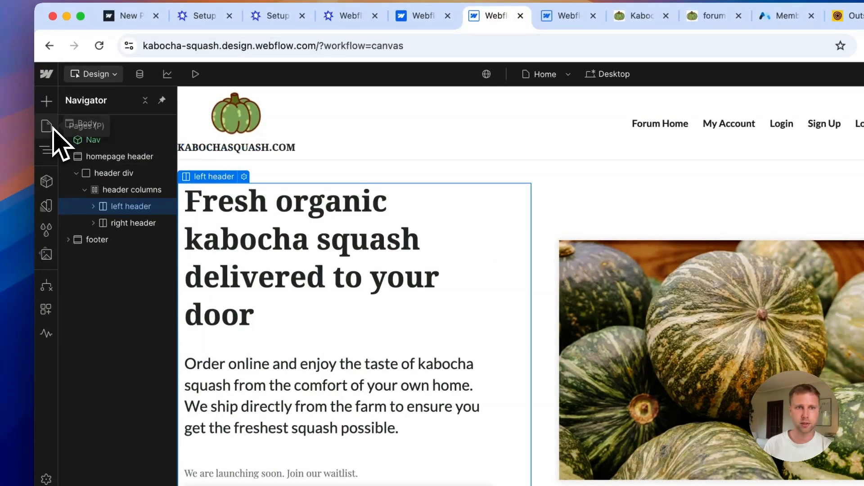
Open the new posts page of the kabocha-squash site and add a Div Block at the end of the Post Form Wrapper
left_click(46, 126)
left_click(112, 276)
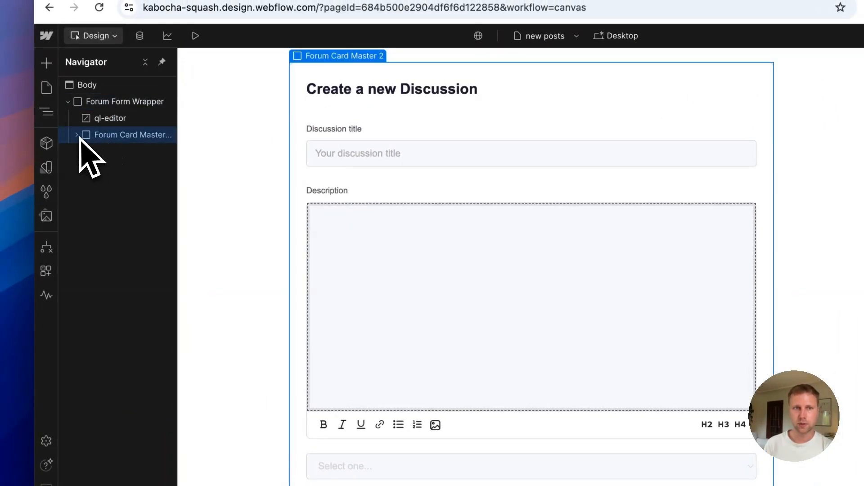
left_click(80, 135)
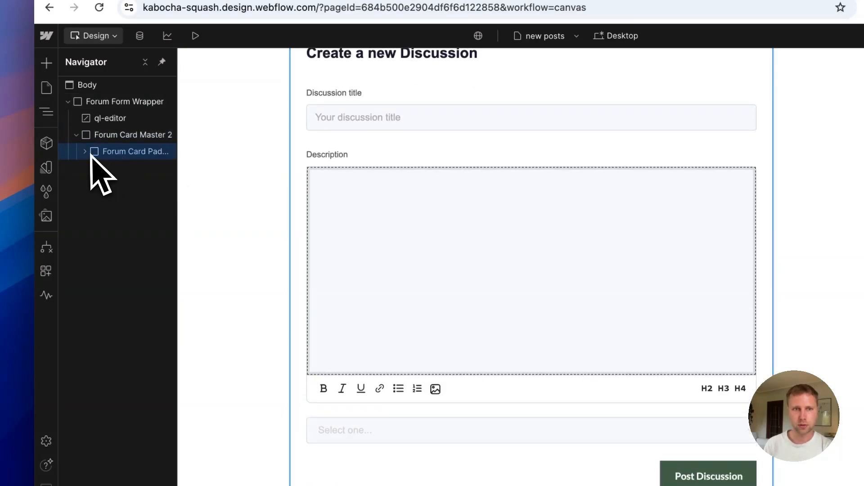
left_click(384, 398)
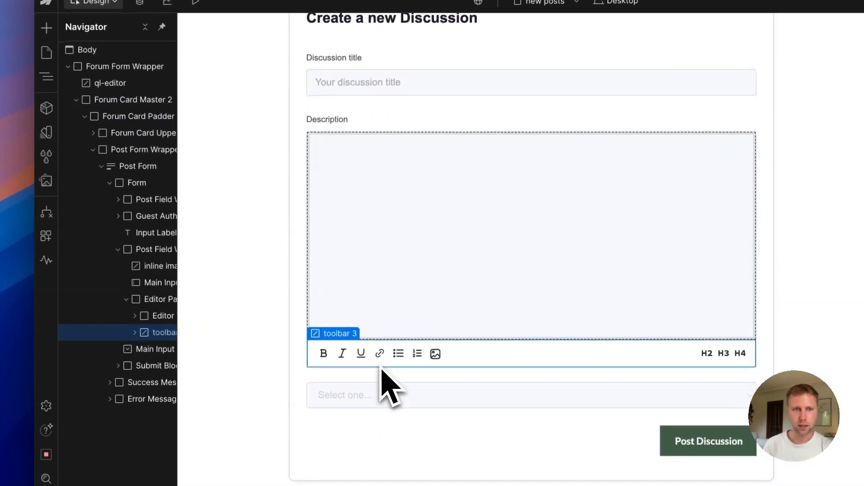
left_click(120, 182)
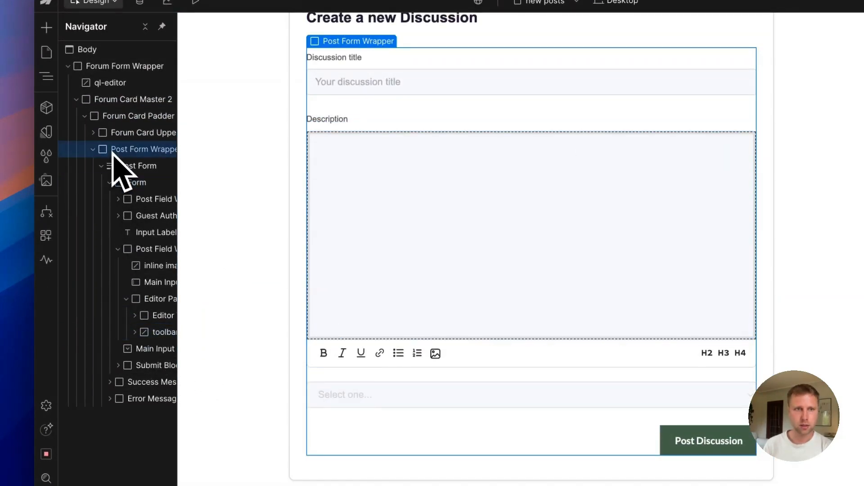
left_click(47, 27)
left_click(86, 295)
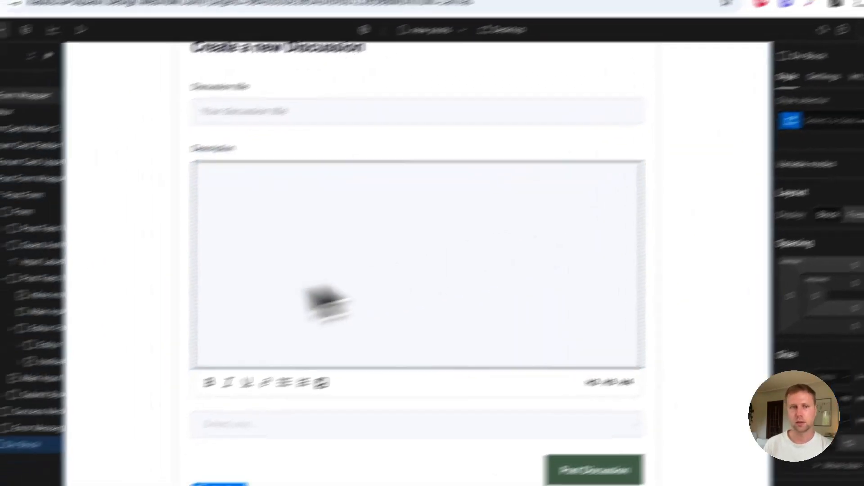
Add a paragraph inside the new Div Block reading "Login to get started posting content"
left_click(48, 89)
scroll(131, 255, "down", 3)
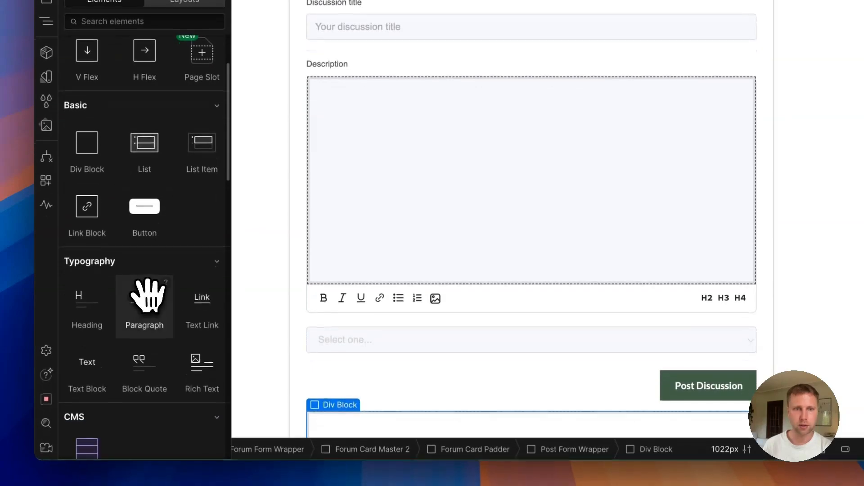
left_click(148, 296)
scroll(328, 309, "down", 3)
double_click(374, 367)
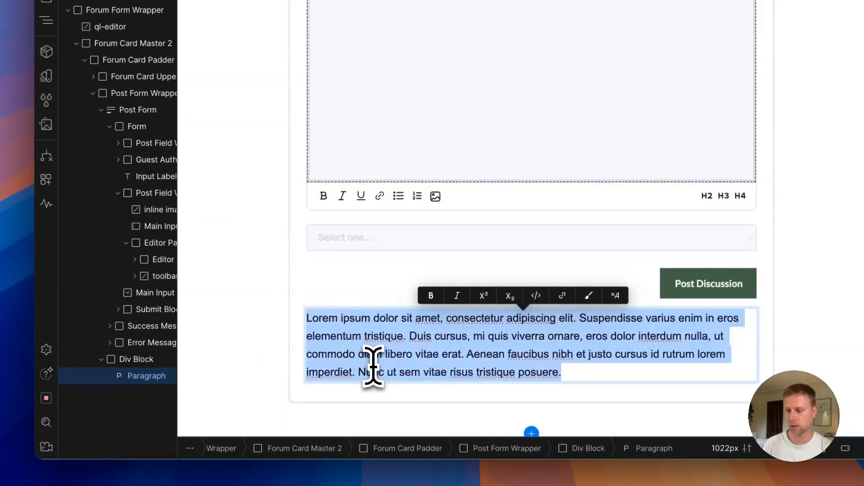
type("Login to get started posting content")
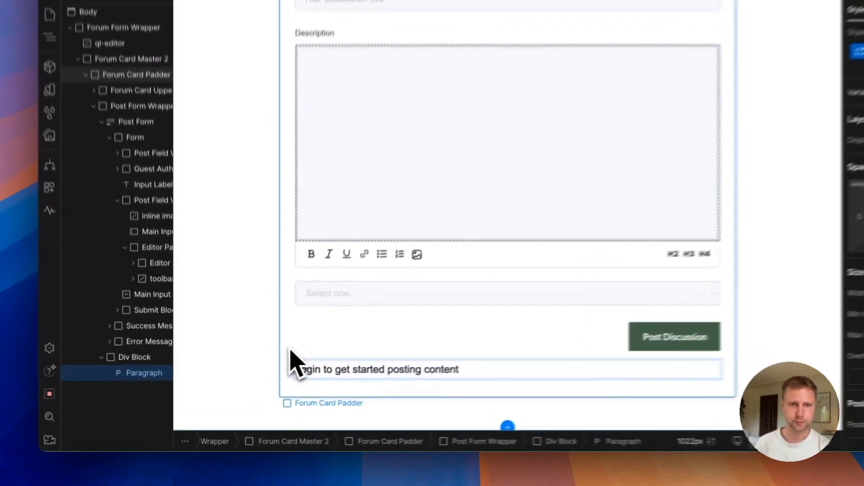
left_click(260, 376)
Copy the Post Discussion button's green background color to the Div Block holding the login message
left_click(151, 380)
left_click(507, 333)
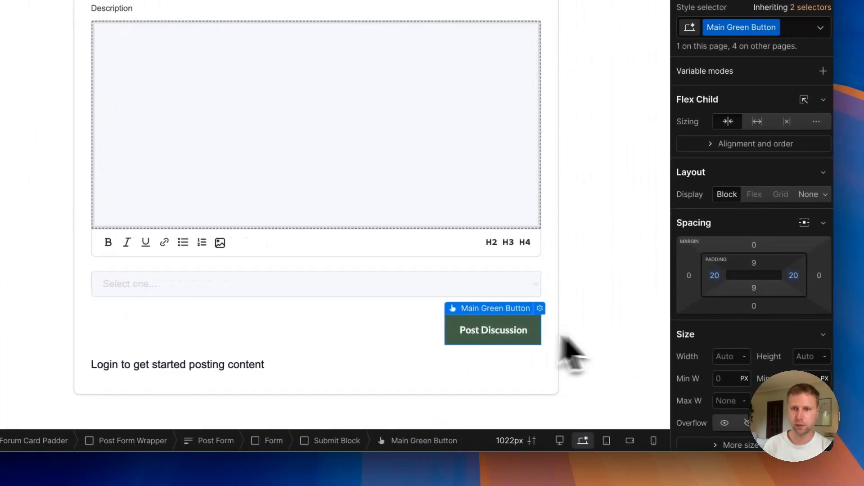
scroll(765, 342, "down", 10)
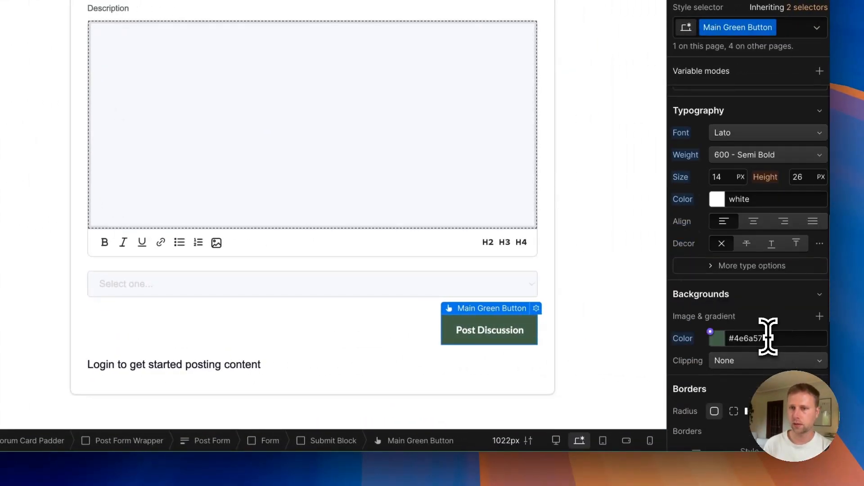
left_click(769, 338)
key("super+c")
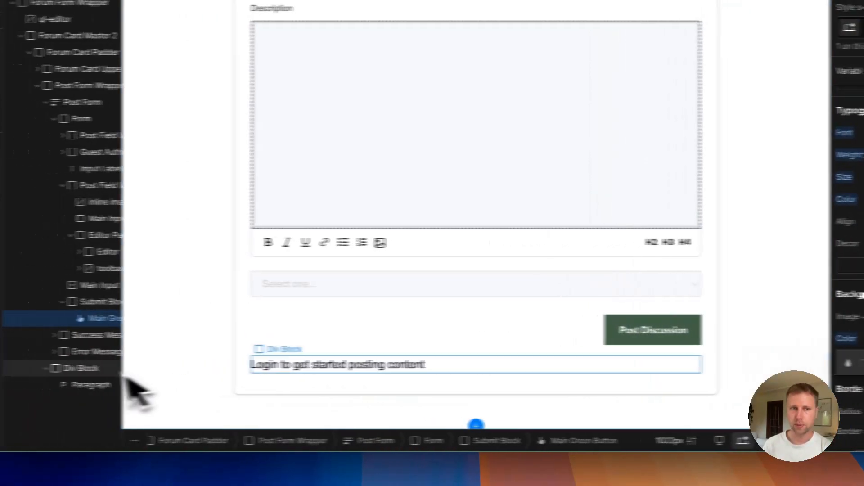
left_click(107, 374)
left_click(815, 274)
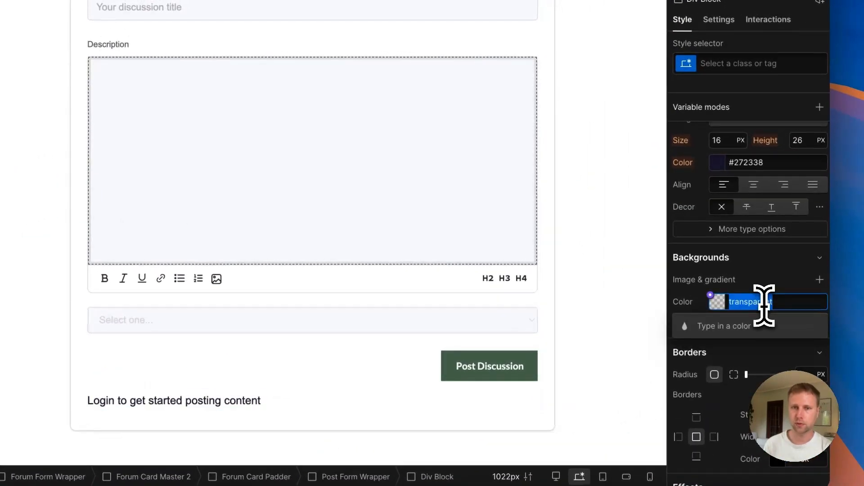
key("super+v")
Give the green Div Block a flex layout centered on both axes and make its login paragraph white
scroll(796, 237, "up", 10)
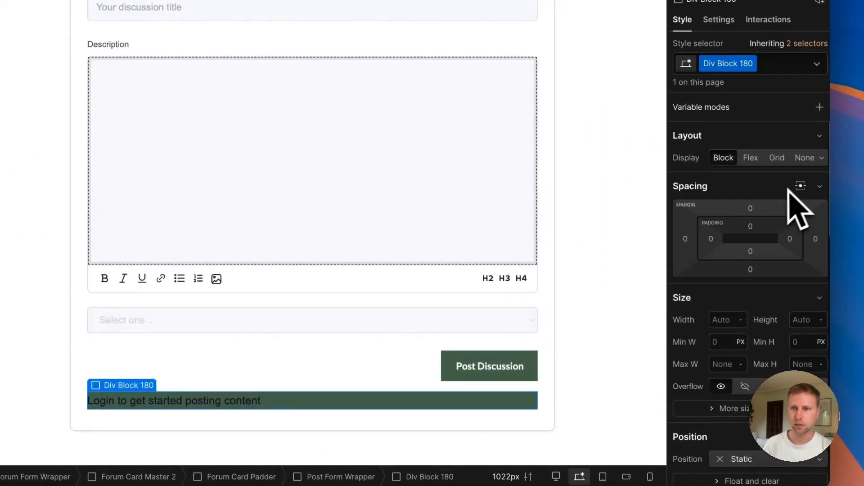
left_click(750, 157)
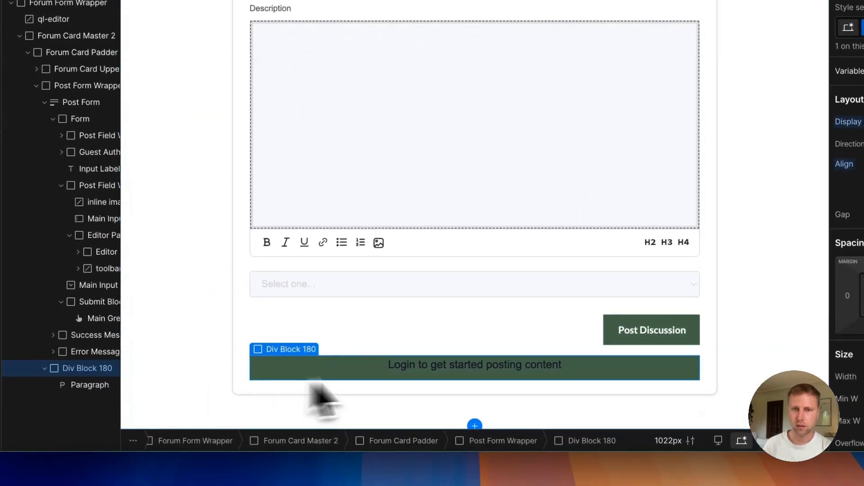
left_click(412, 371)
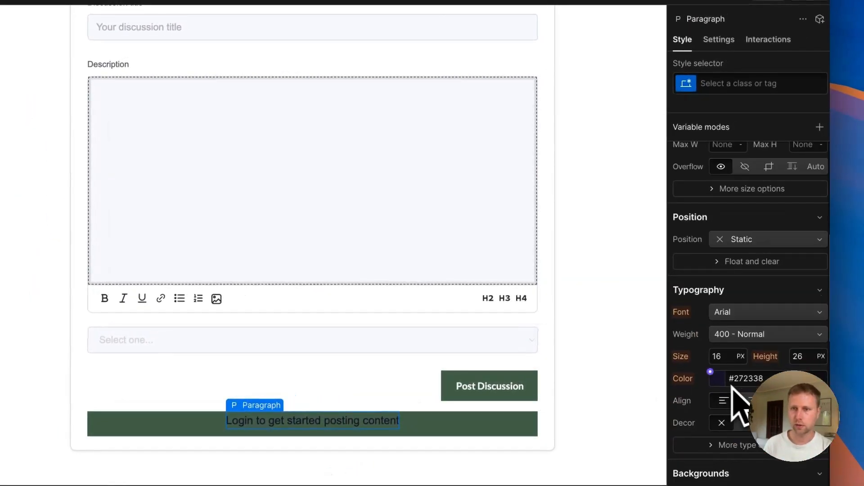
left_click(723, 383)
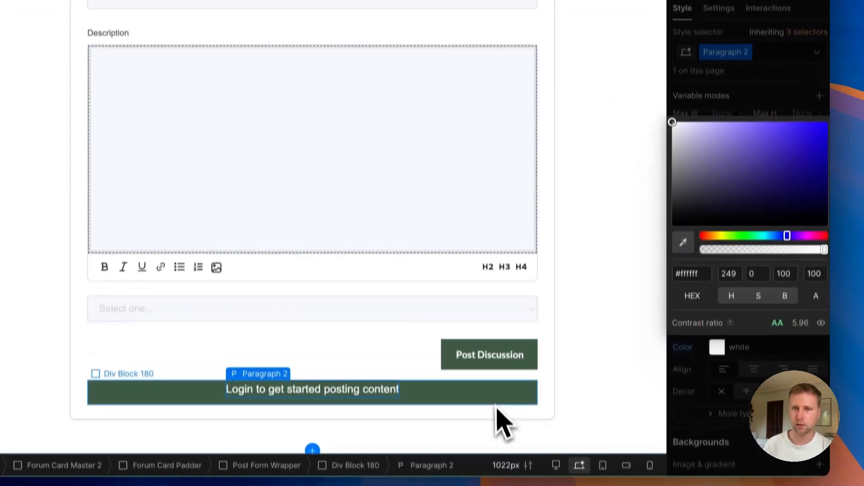
left_click(496, 432)
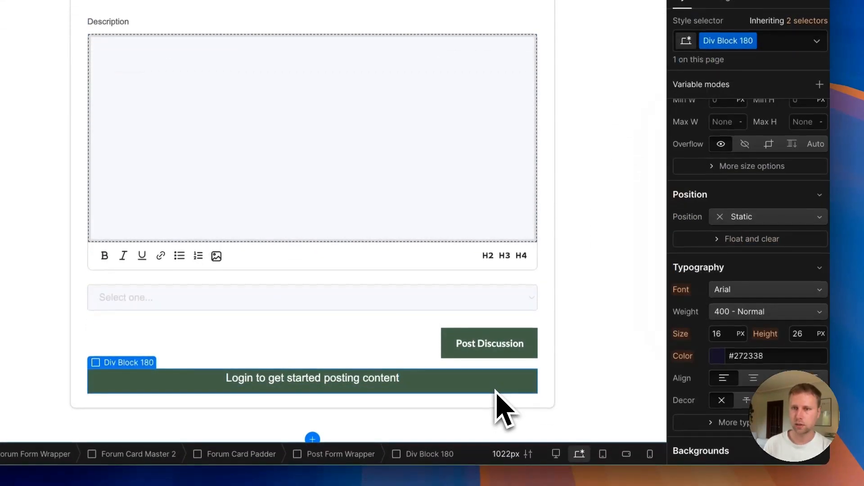
Set the login paragraph's bottom margin to 0 px
scroll(756, 270, "up", 7)
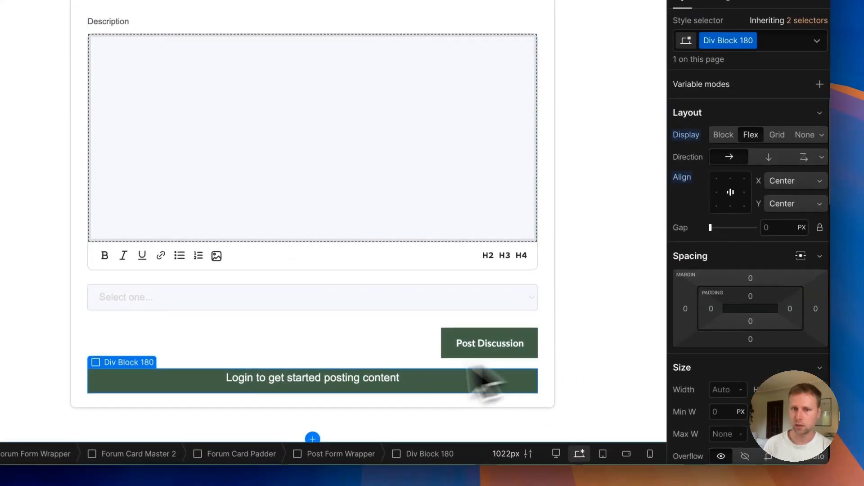
left_click(378, 379)
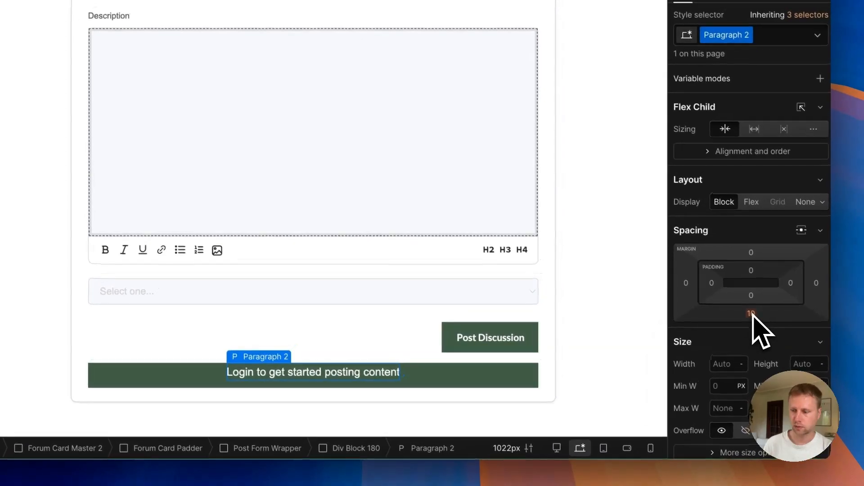
left_click(750, 314)
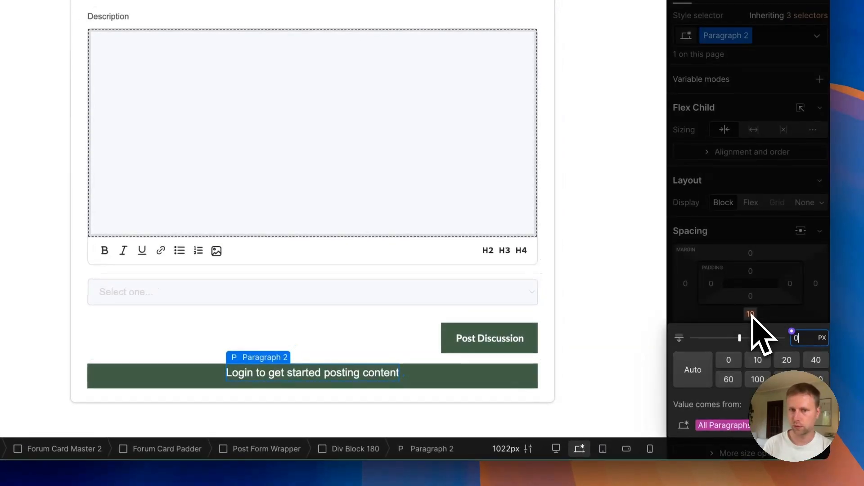
type("0")
key("Return")
Set the green Div Block's padding to 20 px at its top and 10 px at its bottom
left_click(507, 379)
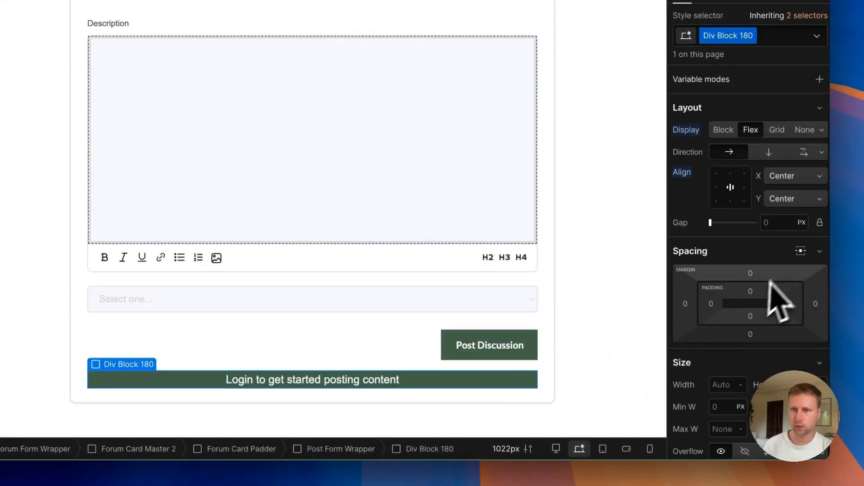
left_click(750, 291)
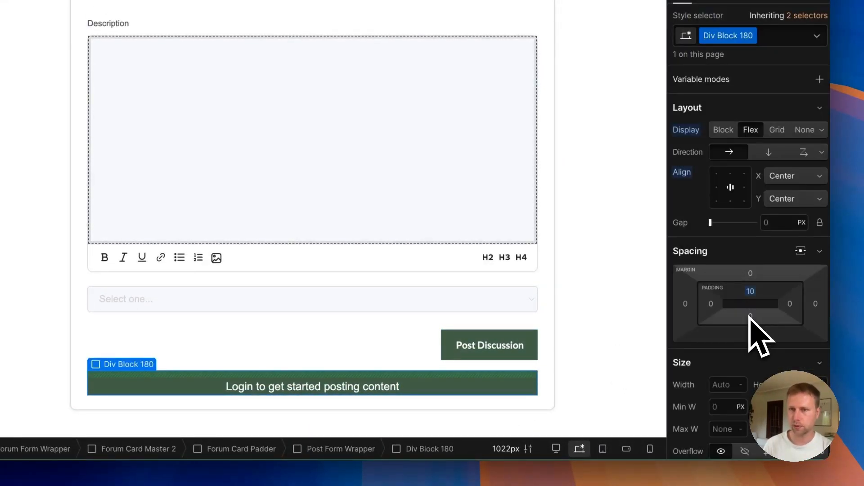
left_click(750, 316)
type("10")
key("Return")
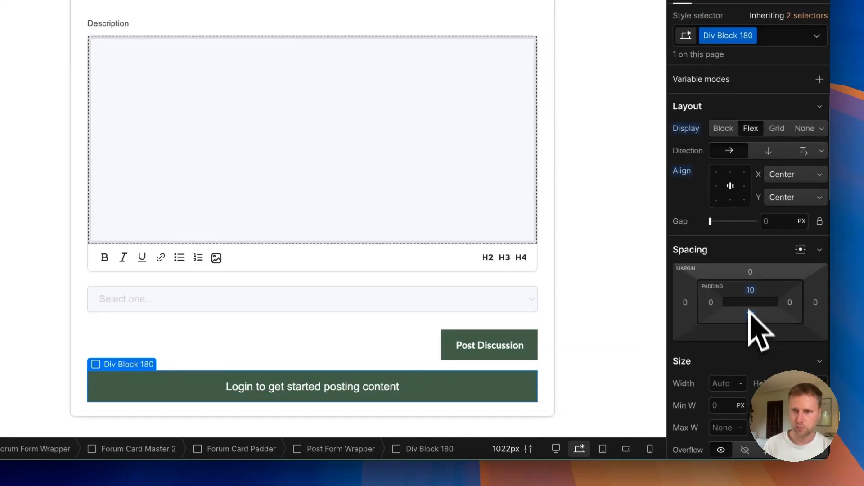
left_click(750, 290)
type("20")
key("Return")
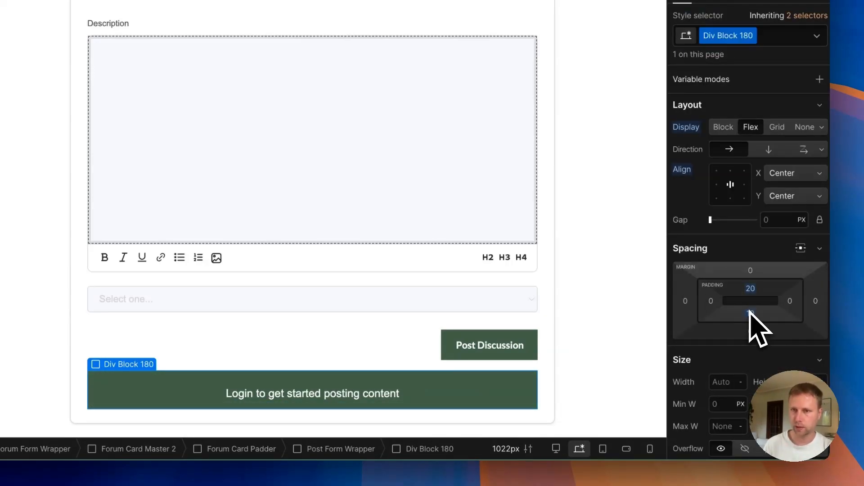
Set the green Div Block's bottom padding to 20 px
left_click(750, 314)
type("20")
key("Return")
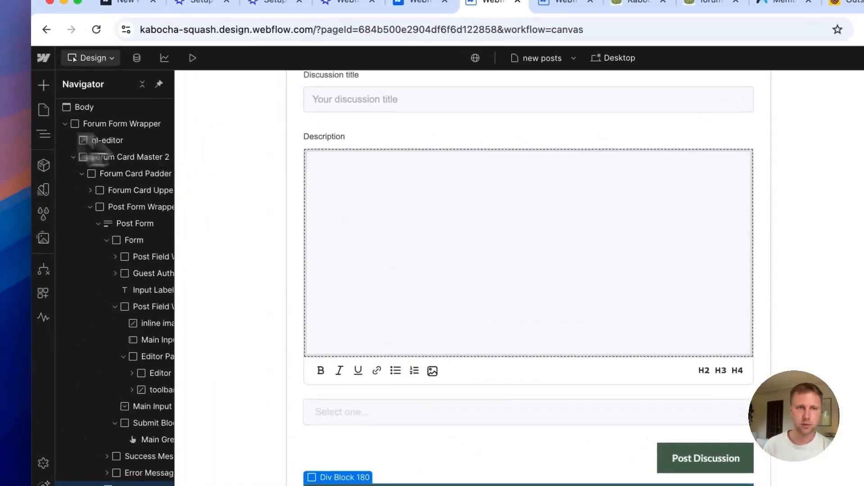
Add a text link after the login paragraph in the green Div Block and switch the block's flex direction to vertical
left_click(47, 87)
scroll(79, 216, "down", 3)
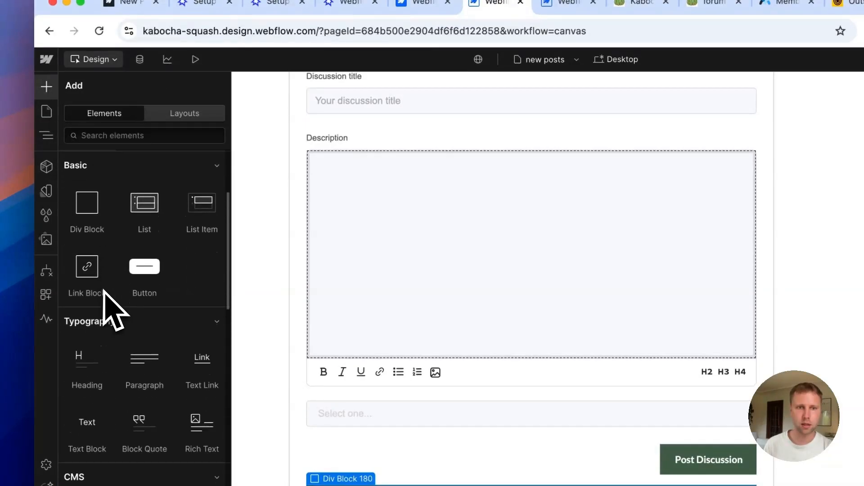
left_click(199, 356)
left_click(471, 385)
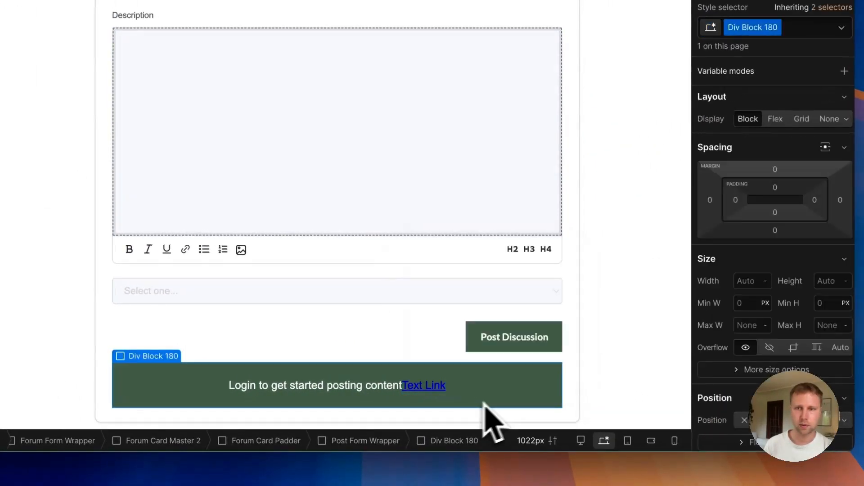
left_click(786, 121)
left_click(805, 143)
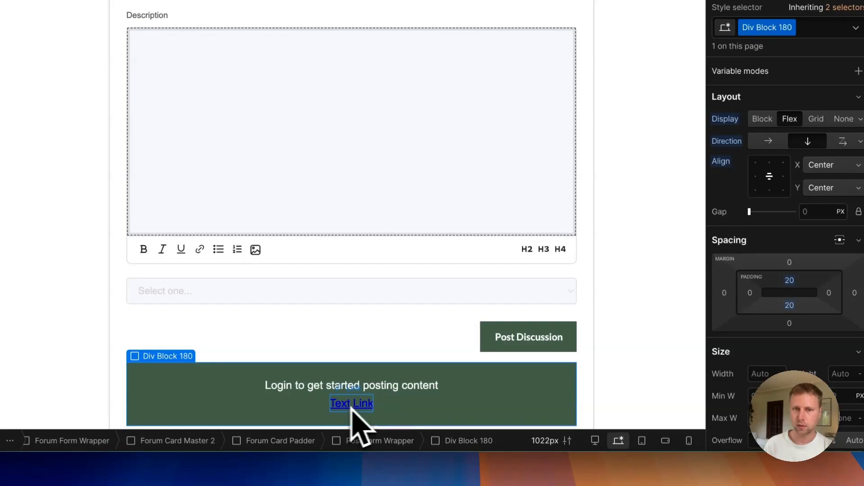
Set the text link's weight to 700 - Bold and change its text to Login
left_click(349, 405)
scroll(792, 360, "down", 6)
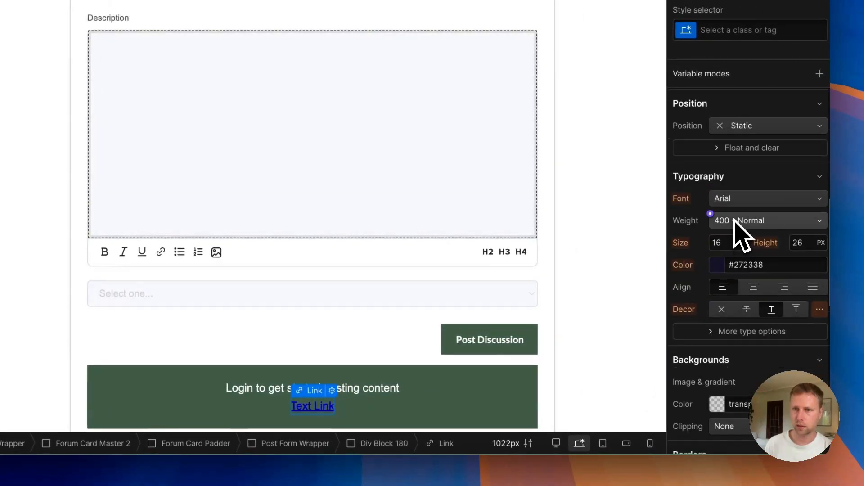
left_click(741, 220)
left_click(735, 270)
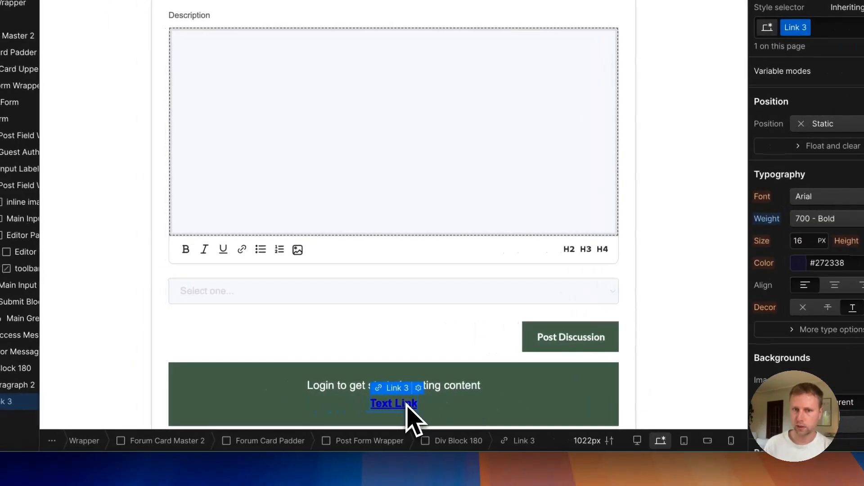
double_click(407, 405)
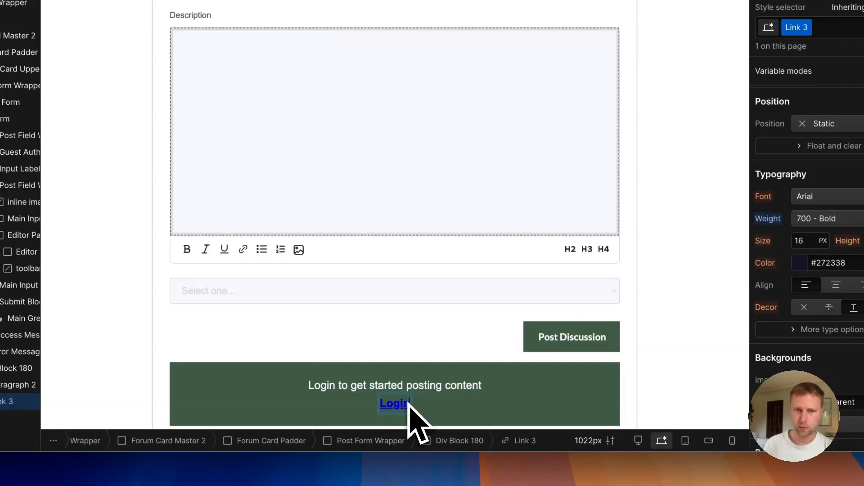
scroll(407, 403, "up", 1)
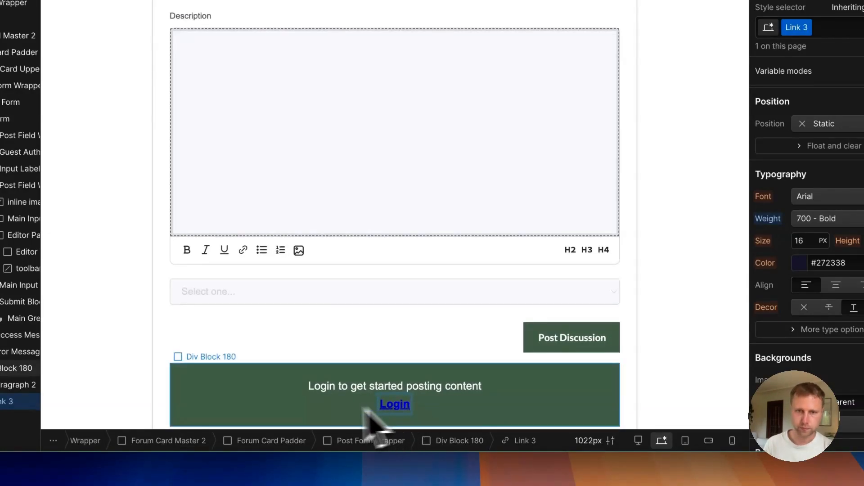
Make the Login link white and add a top margin to separate it from the paragraph above
left_click(309, 410)
left_click(391, 407)
scroll(829, 342, "down", 3)
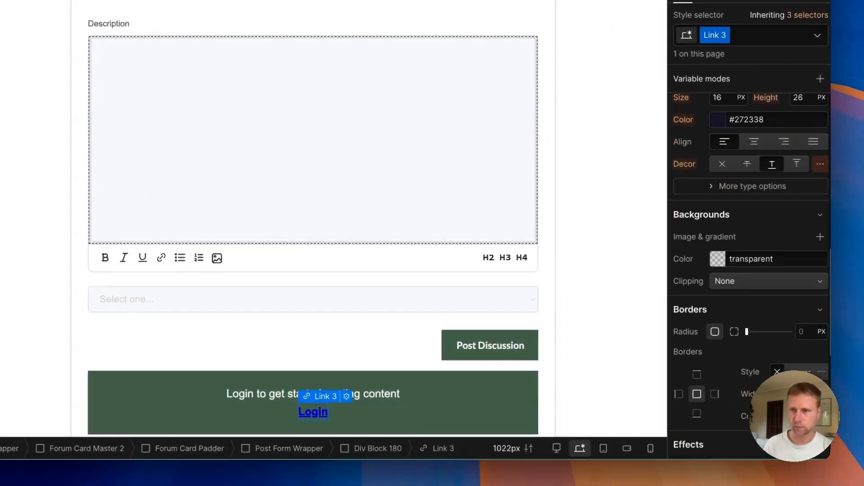
scroll(807, 203, "up", 1)
left_click(719, 163)
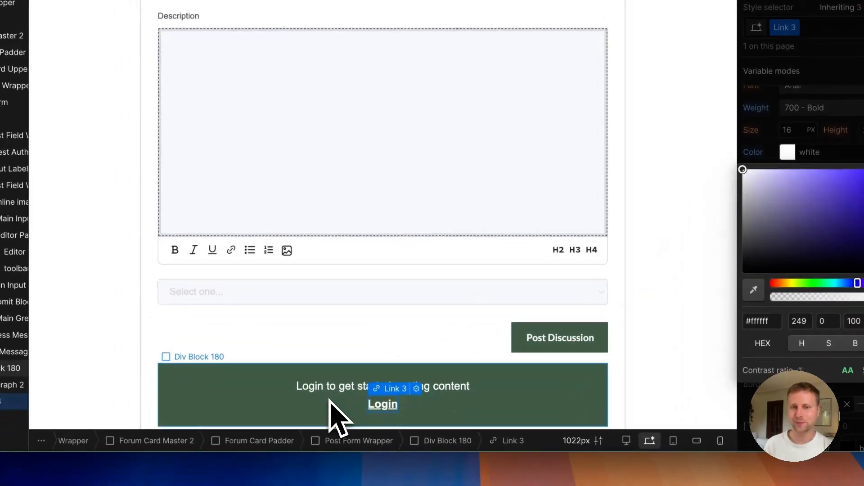
left_click(272, 480)
left_click(329, 484)
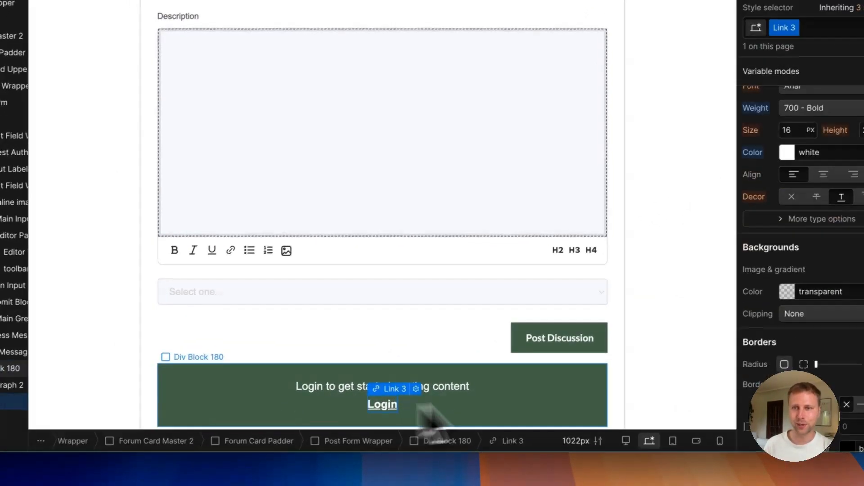
scroll(810, 180, "up", 5)
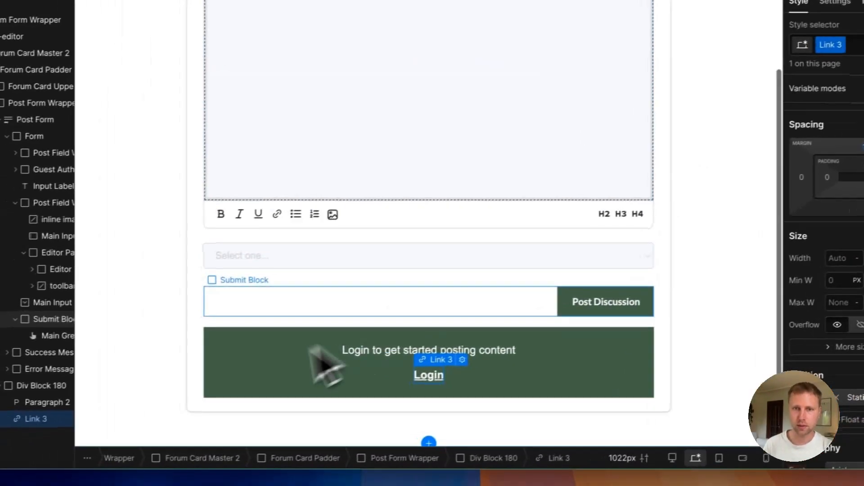
Point the Login link to the memberstack-login page
left_click(241, 382)
left_click(427, 379)
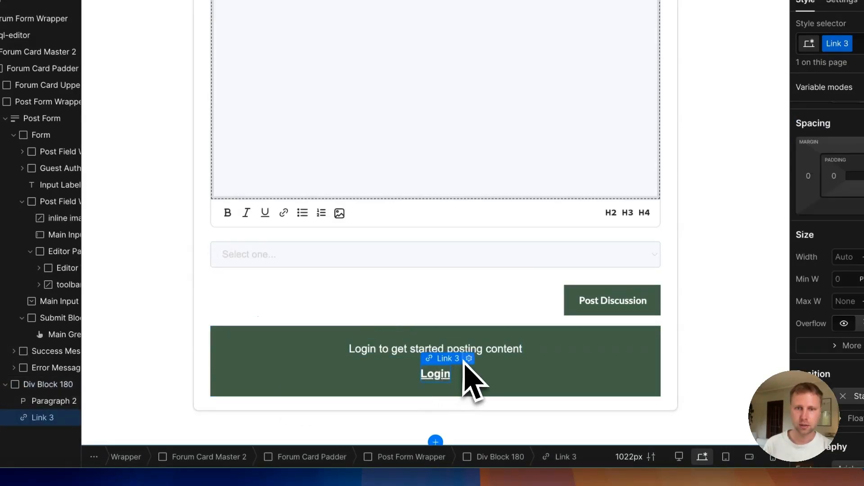
left_click(465, 360)
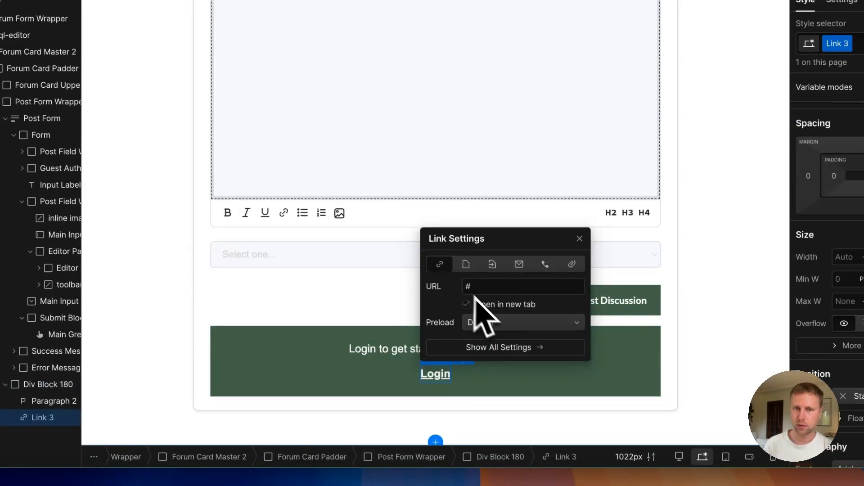
left_click(510, 287)
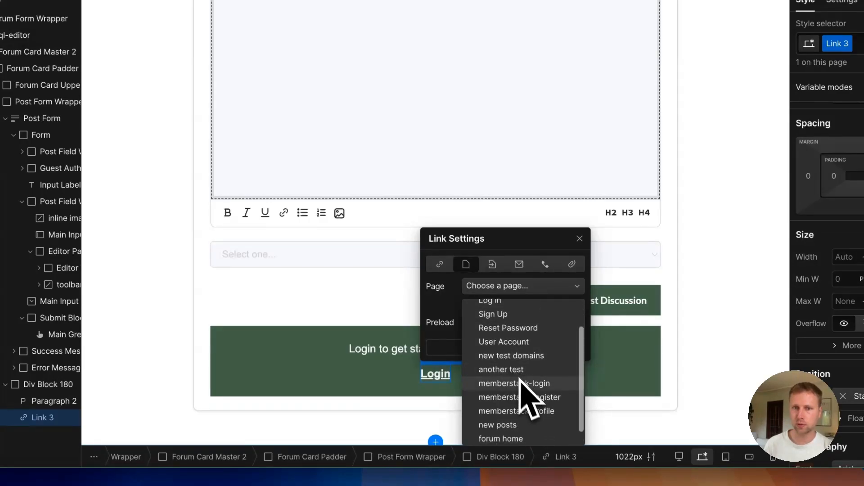
left_click(522, 383)
left_click(579, 239)
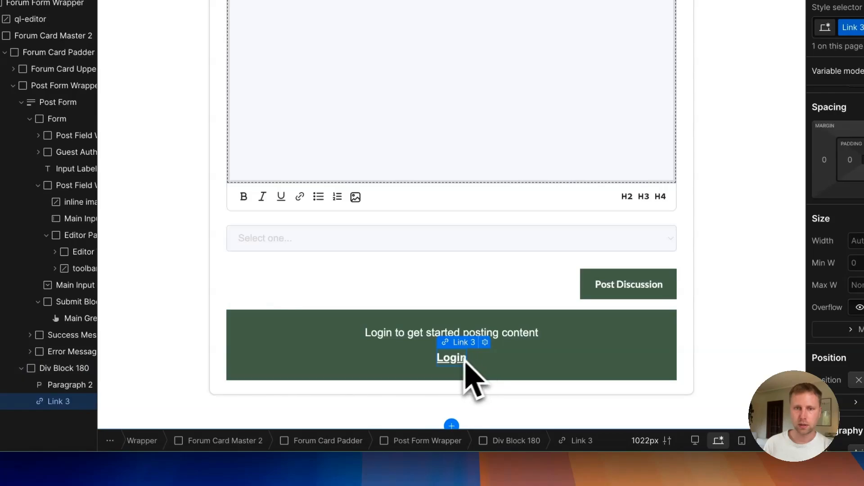
Open the Memberstack app and move its window clear of the post form
left_click(347, 354)
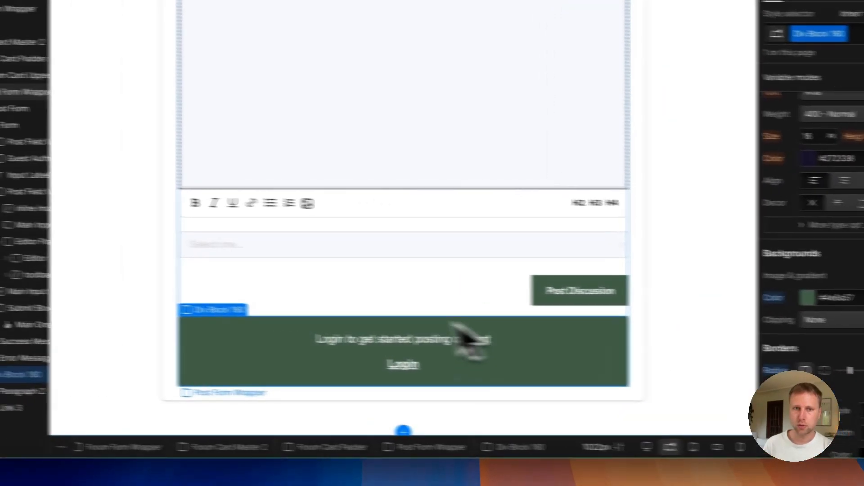
left_click(250, 295)
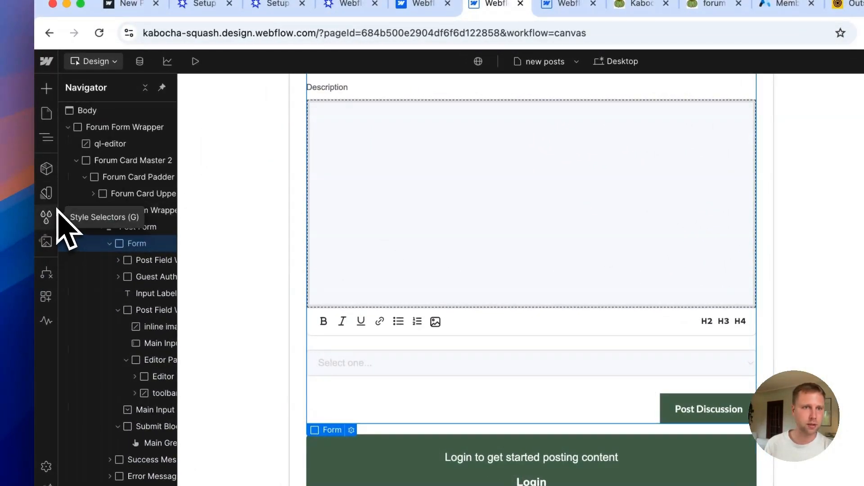
left_click(46, 297)
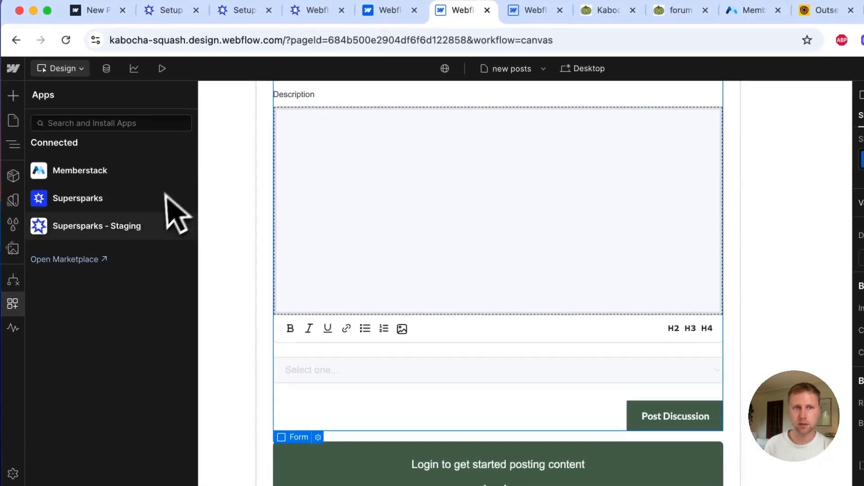
left_click(170, 171)
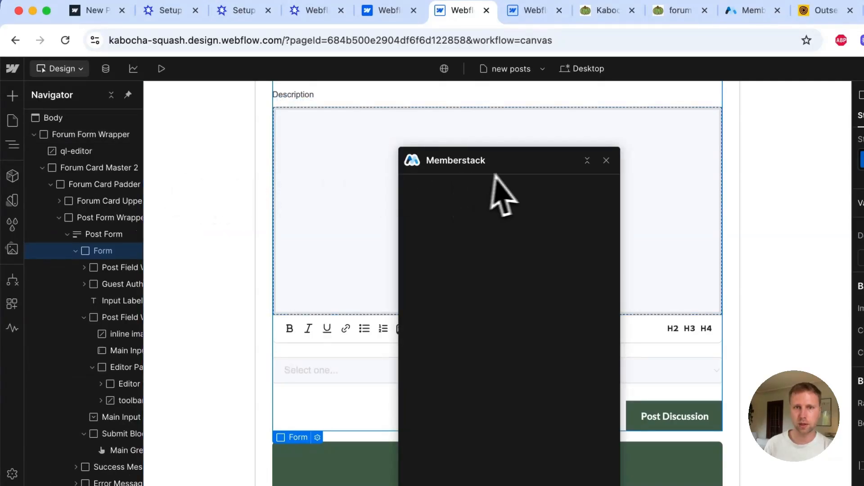
left_click_drag(494, 175, 178, 131)
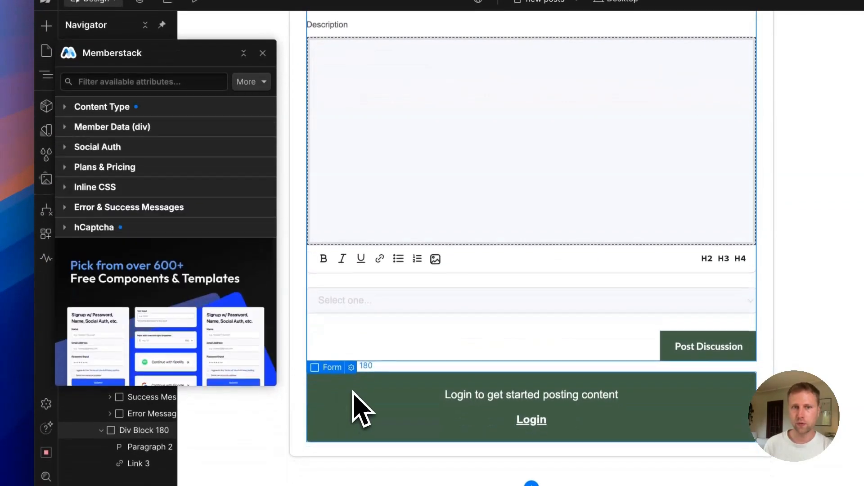
Set the Memberstack content type of the green login Div Block to Logged Out
left_click(332, 470)
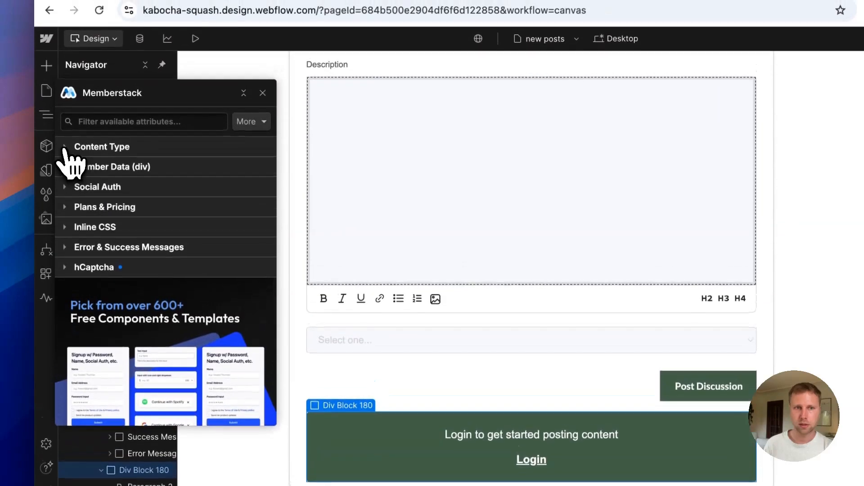
left_click(75, 105)
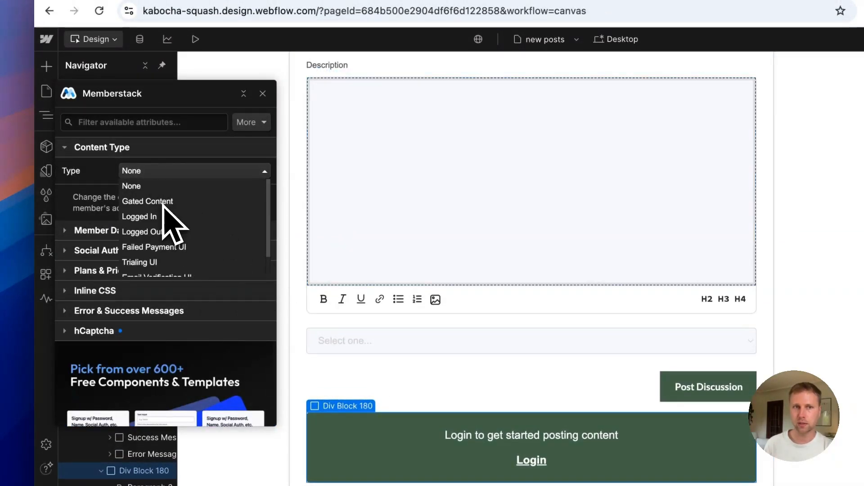
left_click(107, 189)
left_click(161, 172)
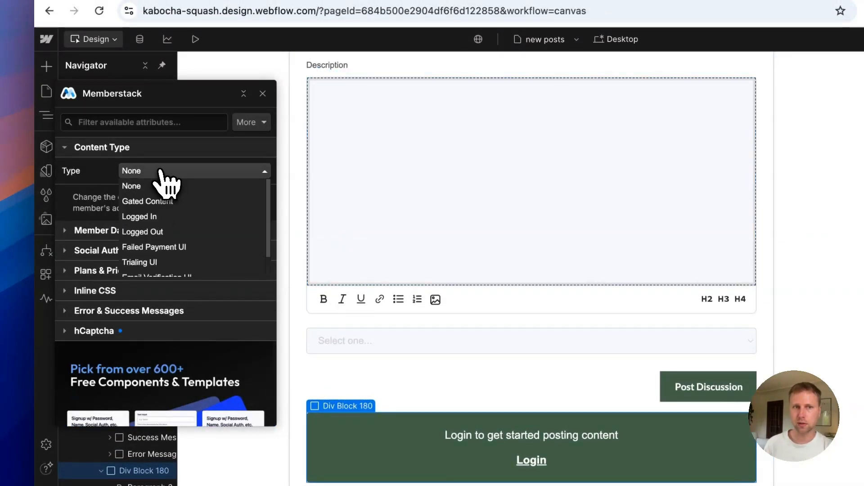
left_click(158, 232)
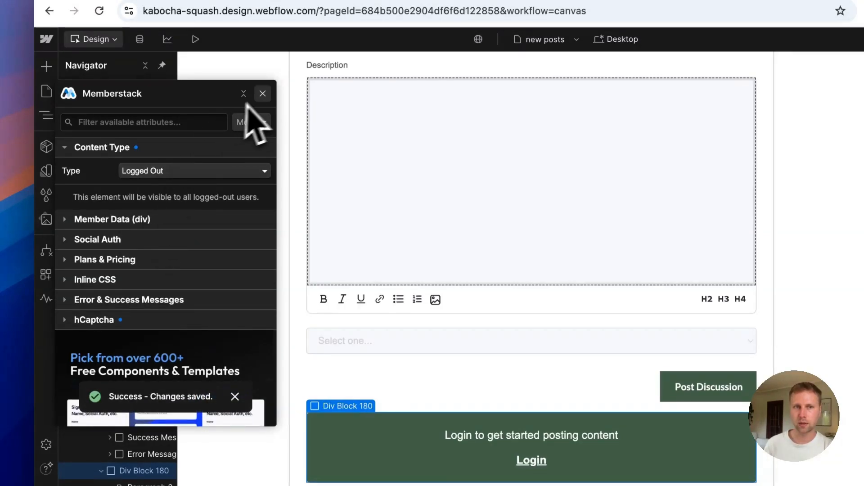
left_click(262, 93)
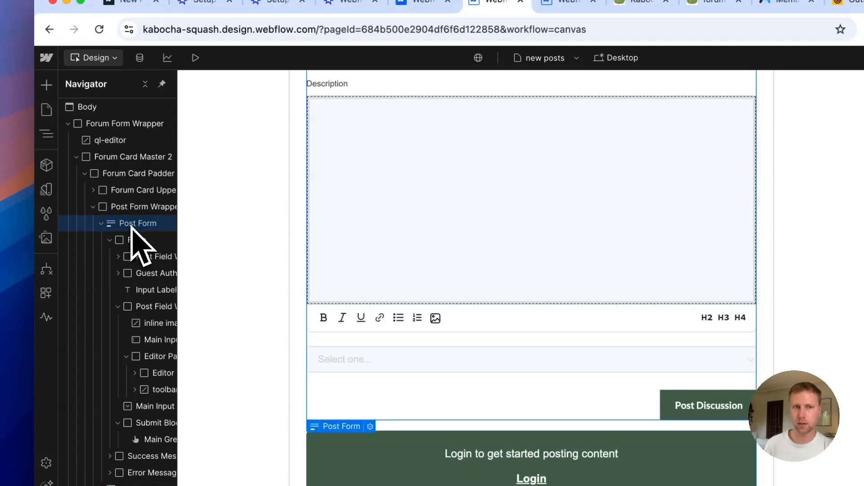
Set the Memberstack content type of the Post Form to Logged In
left_click(46, 291)
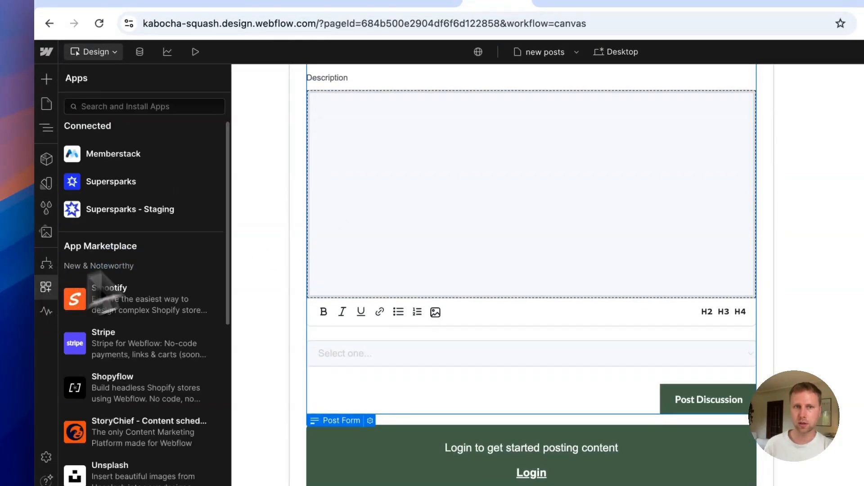
left_click(200, 154)
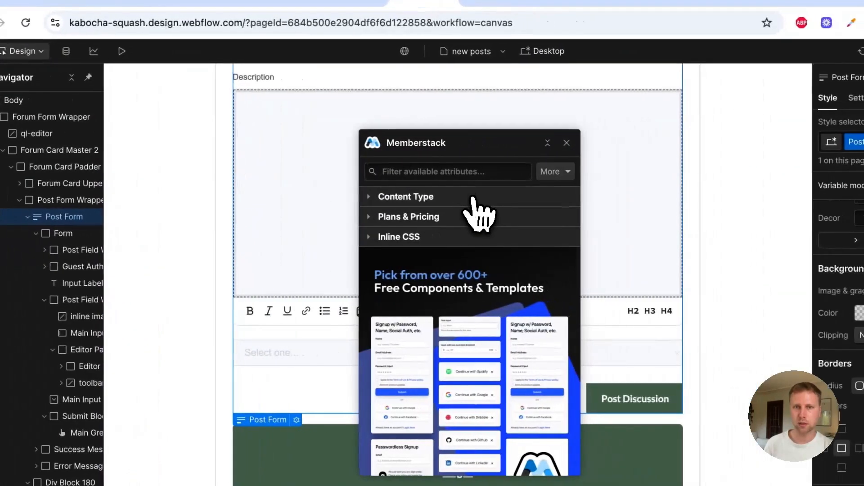
left_click(547, 196)
left_click(585, 221)
left_click(470, 267)
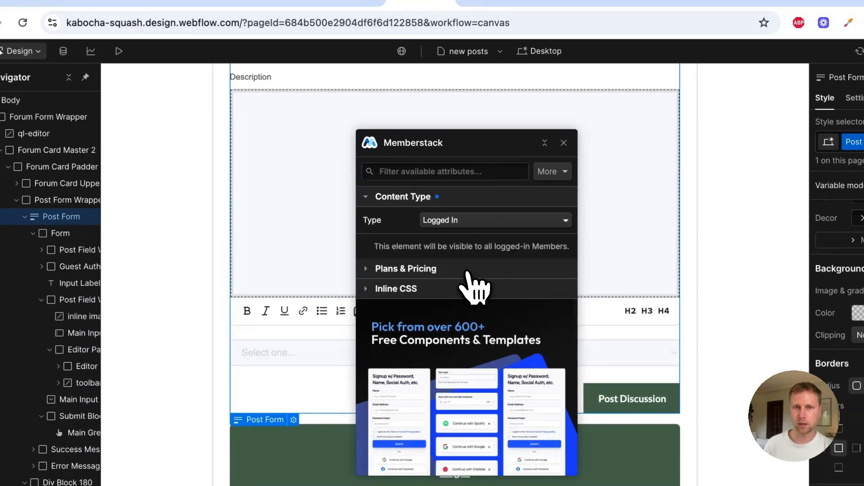
left_click_drag(491, 149, 284, 180)
left_click(352, 175)
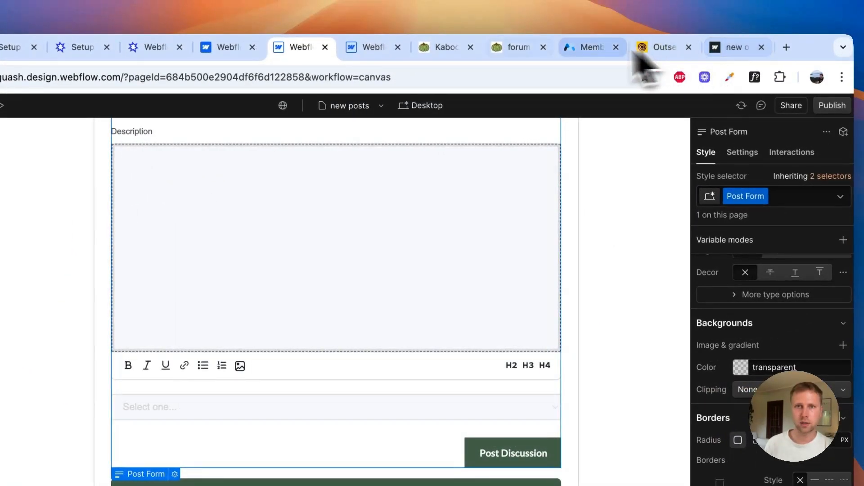
Review the Protect Content options of the Outseta app in the Supersparks project, then return to the new posts page
left_click(407, 50)
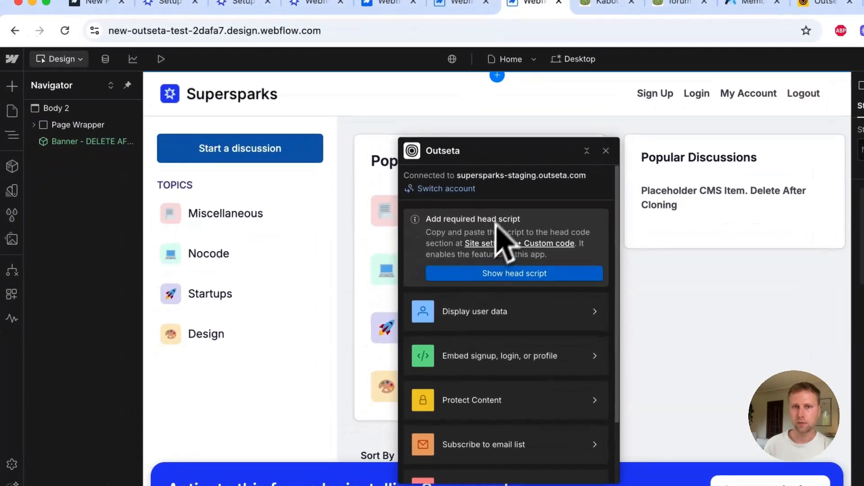
left_click_drag(529, 160, 167, 122)
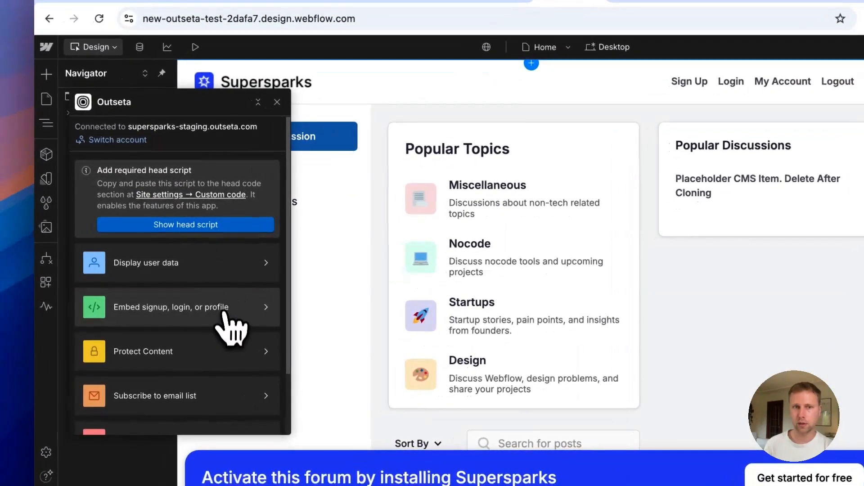
left_click(196, 356)
scroll(203, 338, "down", 1)
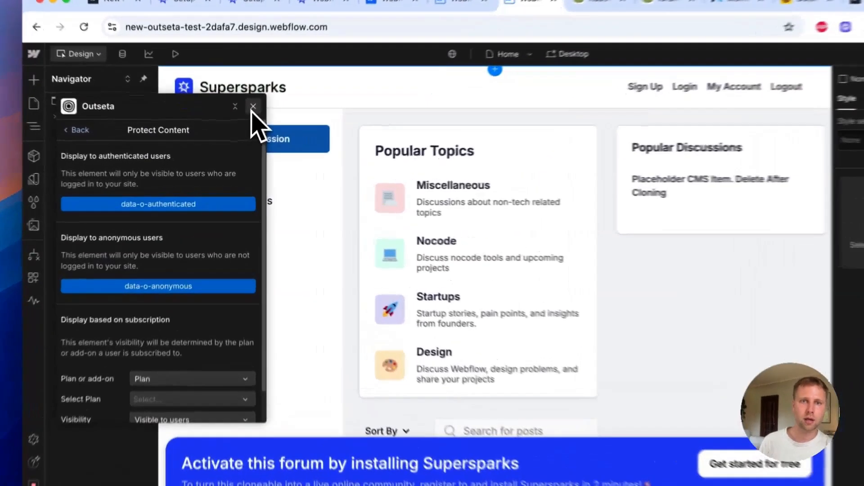
left_click(243, 125)
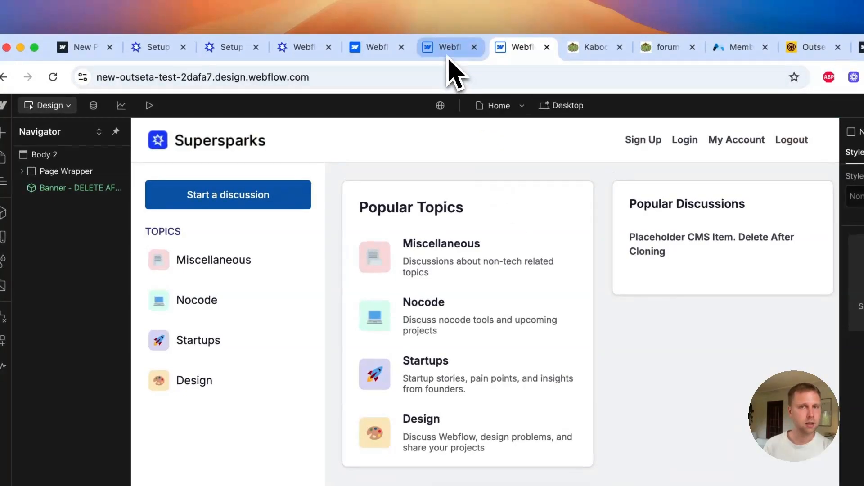
left_click(459, 6)
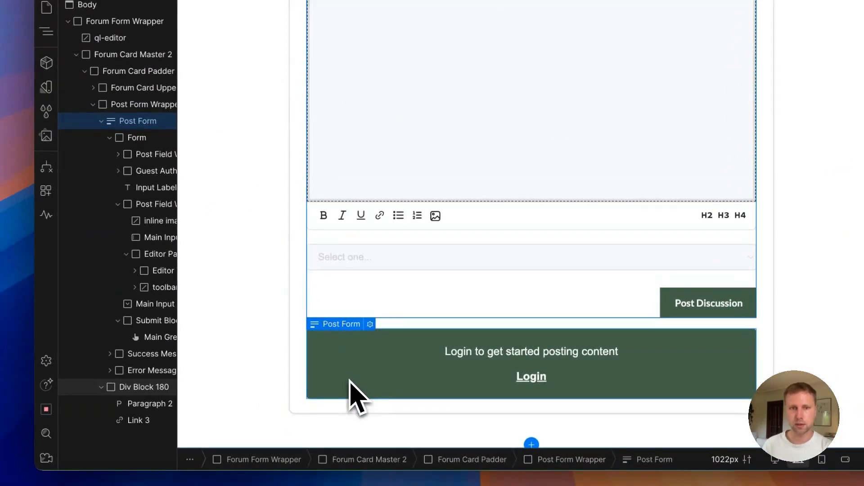
Publish the site to the kabocha-squash.webflow.io staging domain and open the published new posts page
left_click(329, 450)
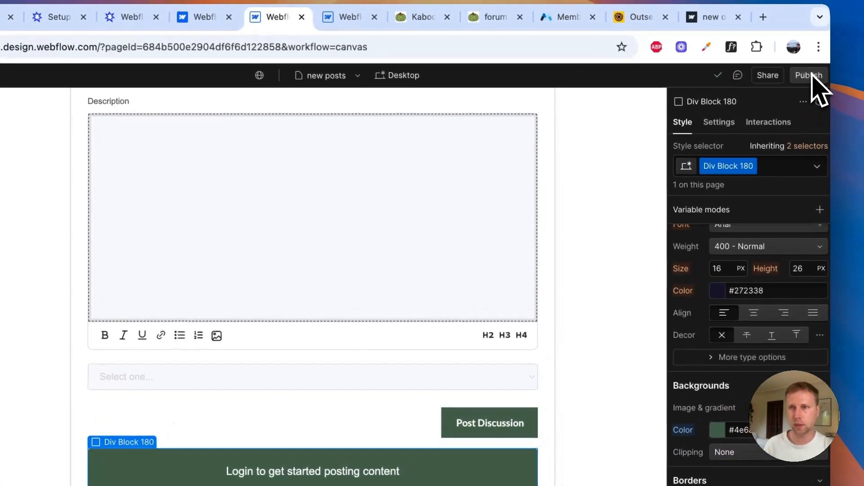
left_click(808, 75)
left_click(743, 333)
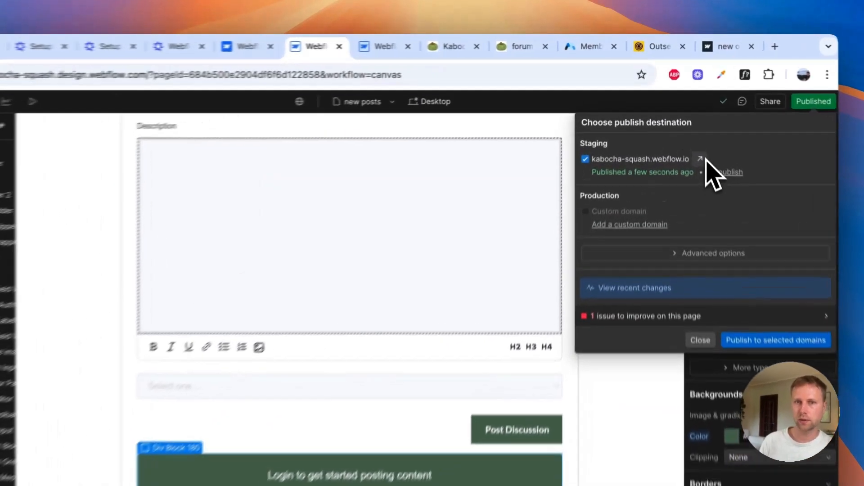
left_click(702, 130)
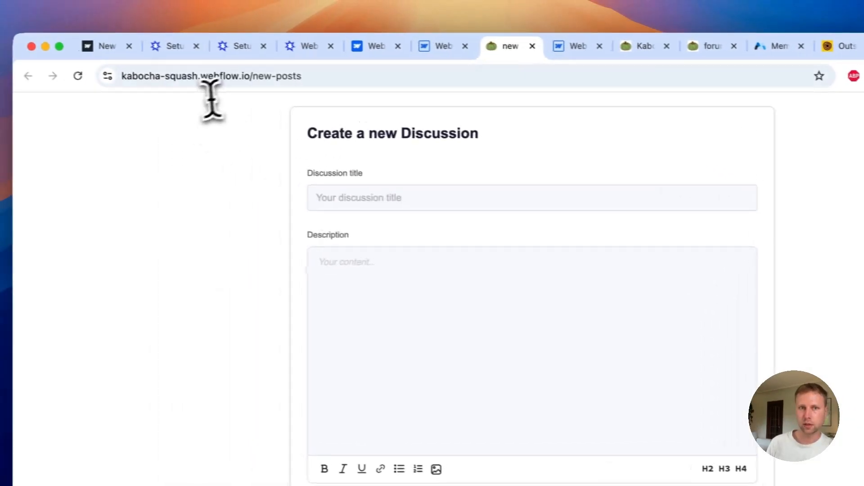
Go to the home page of the published kabocha-squash.webflow.io site and log out of the member account
left_click_drag(251, 75, 392, 75)
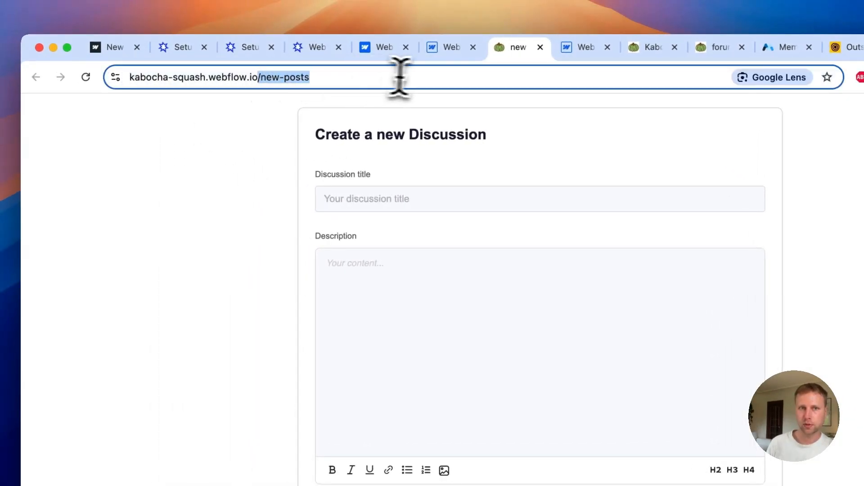
key("BackSpace")
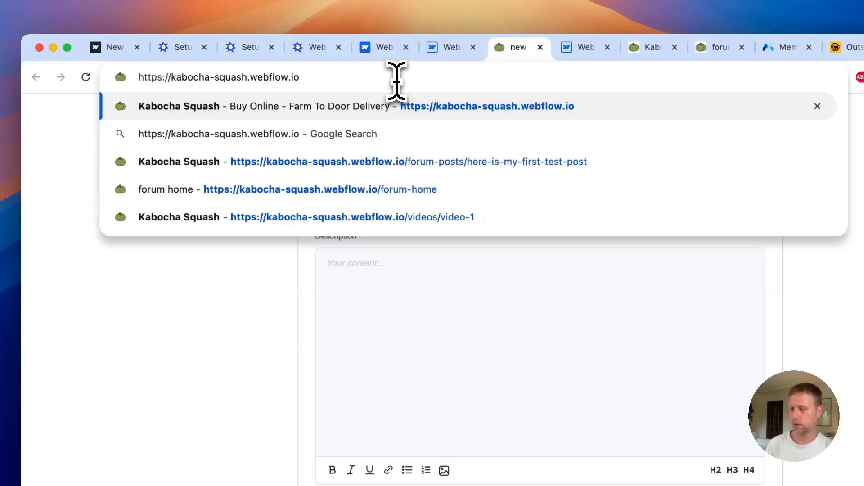
key("Return")
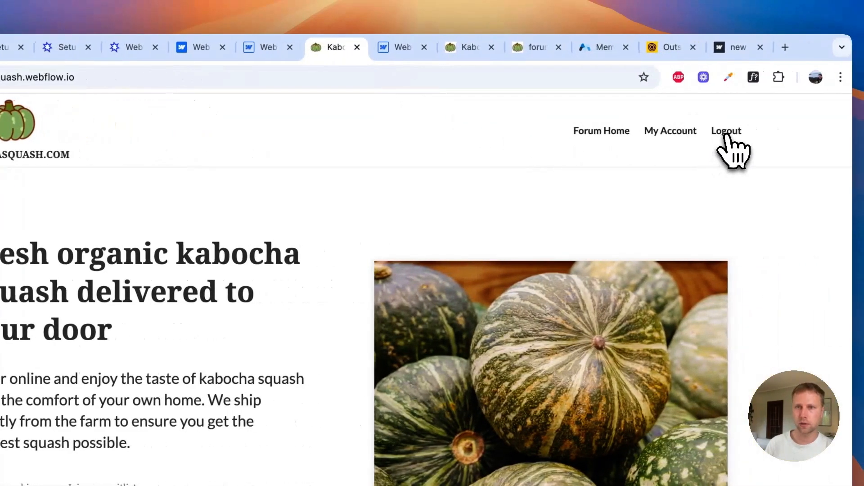
left_click(726, 131)
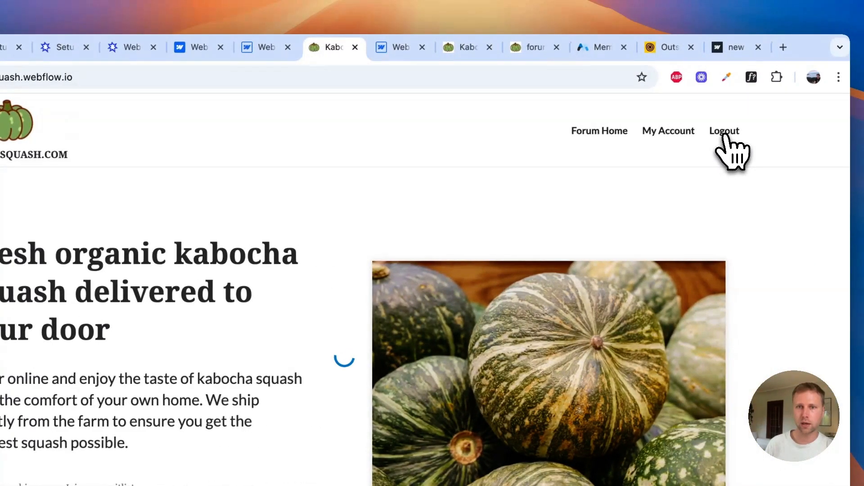
Check the new post page from the forum home as a logged-out visitor and test its Login link
left_click(601, 131)
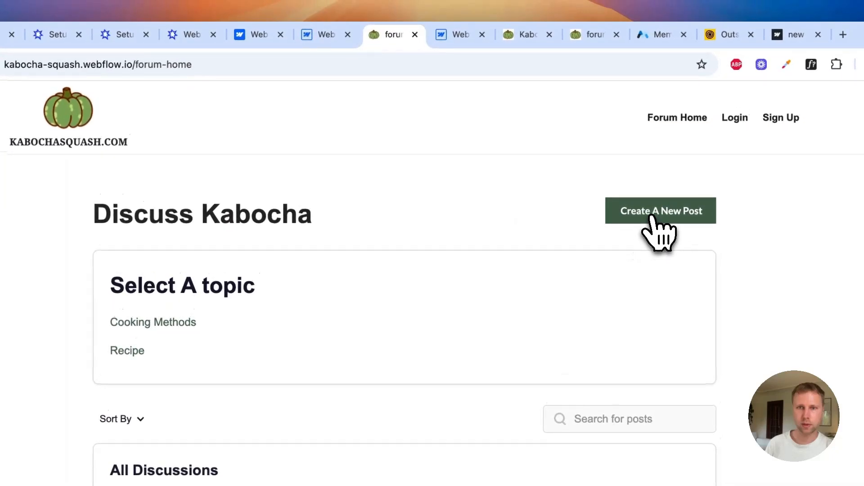
left_click(652, 213)
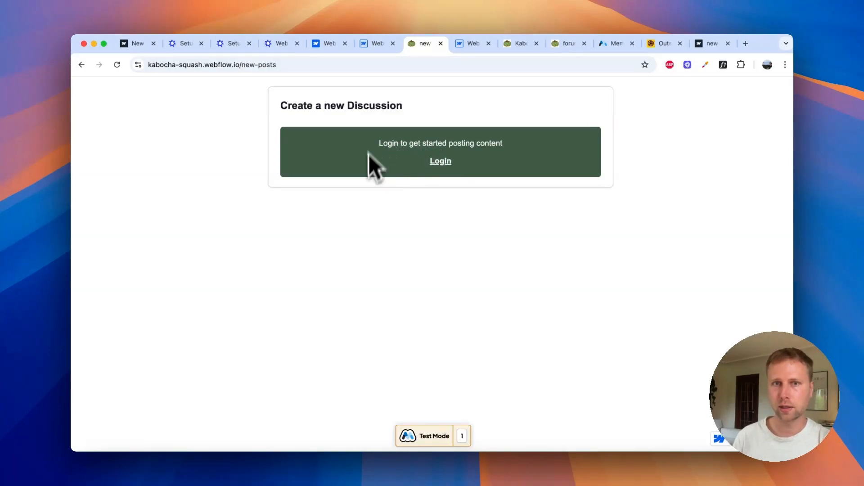
left_click(440, 160)
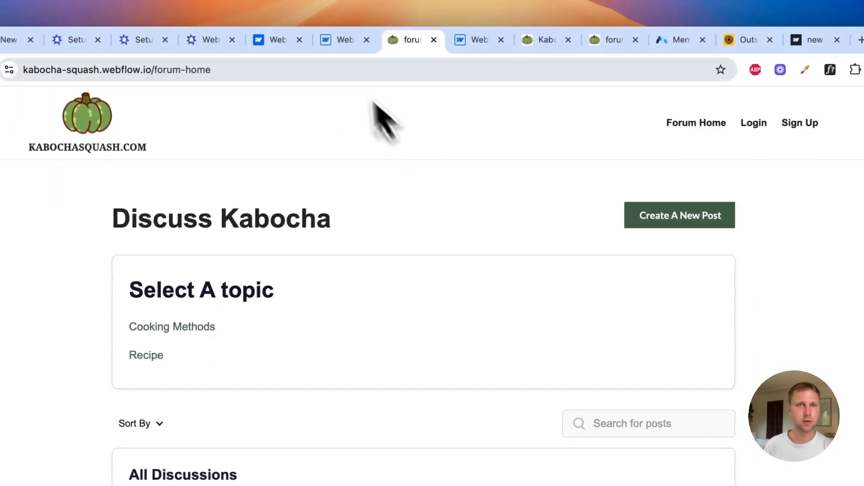
Return to the Webflow Designer and open the Forum posts Template with its element tree expanded around the comment form
left_click(345, 40)
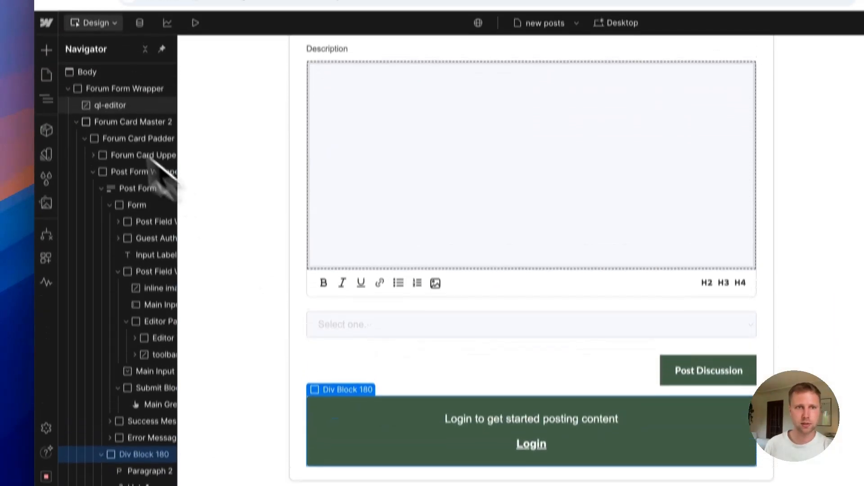
left_click(47, 74)
scroll(97, 283, "down", 3)
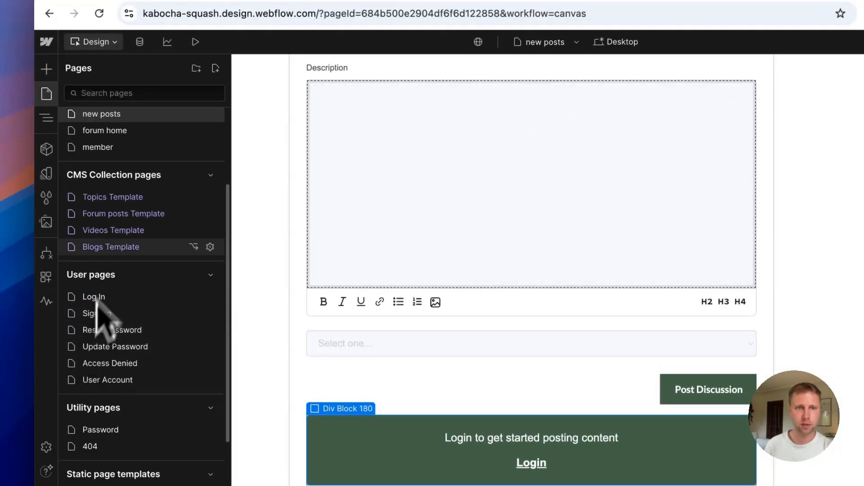
left_click(104, 218)
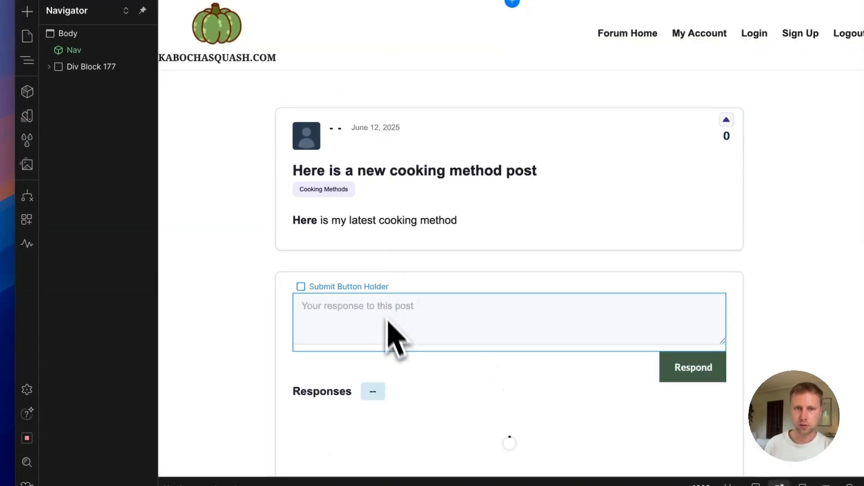
left_click(28, 61)
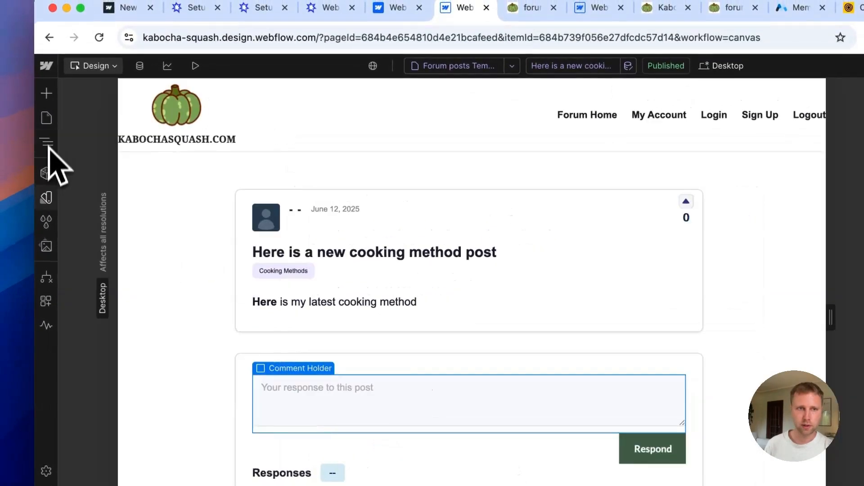
left_click(47, 143)
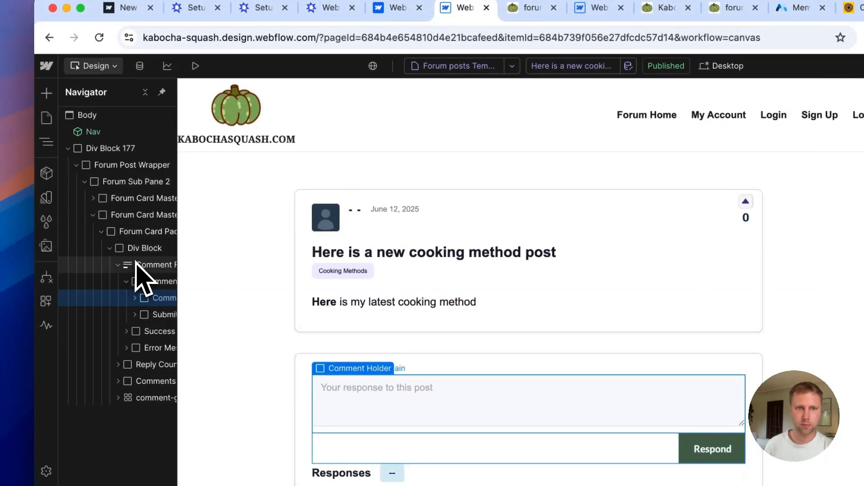
Paste the green login Div Block into the Div Block holding the comment form and place it directly above the form
key("super+v")
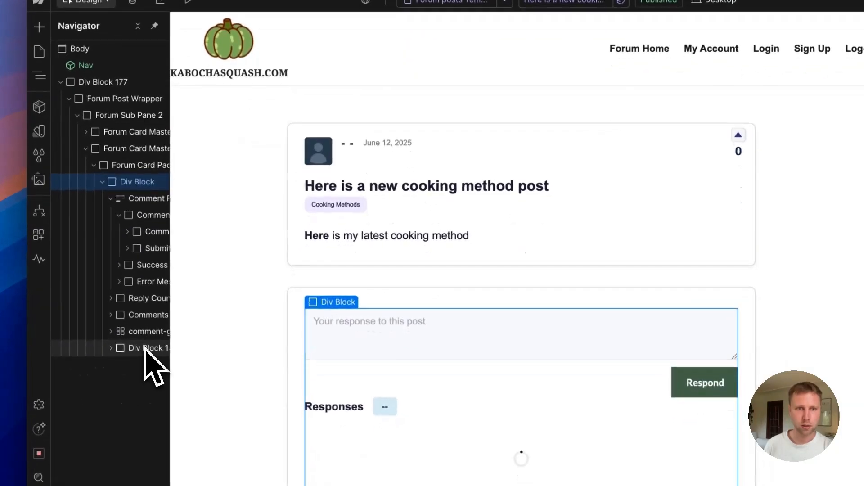
left_click_drag(153, 414, 154, 293)
left_click_drag(140, 192, 137, 189)
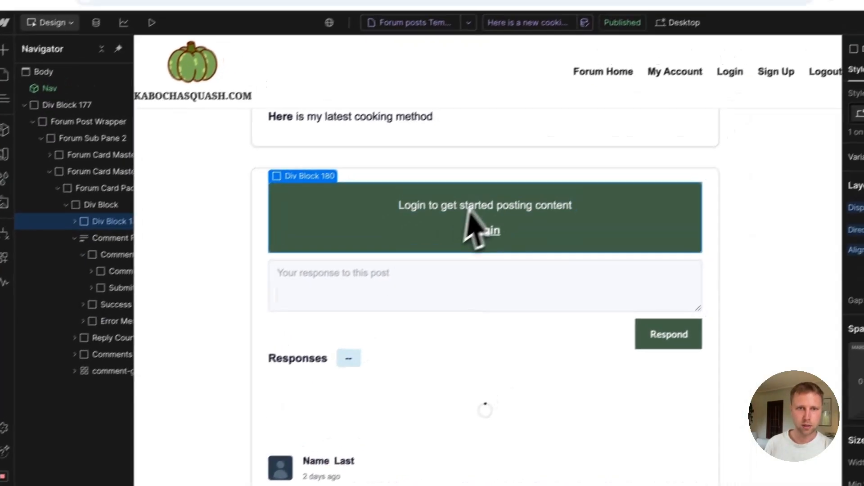
Set the Memberstack content type of the Comment Form Main to Logged In and close the Memberstack app
left_click(126, 261)
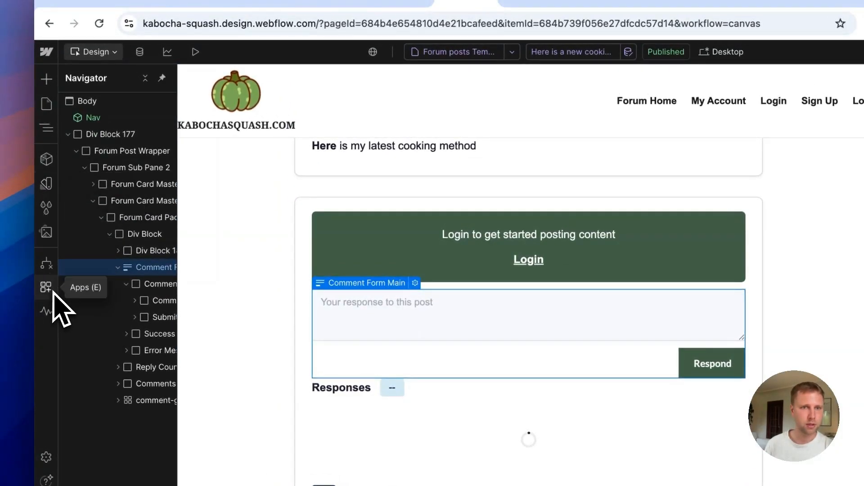
left_click(46, 289)
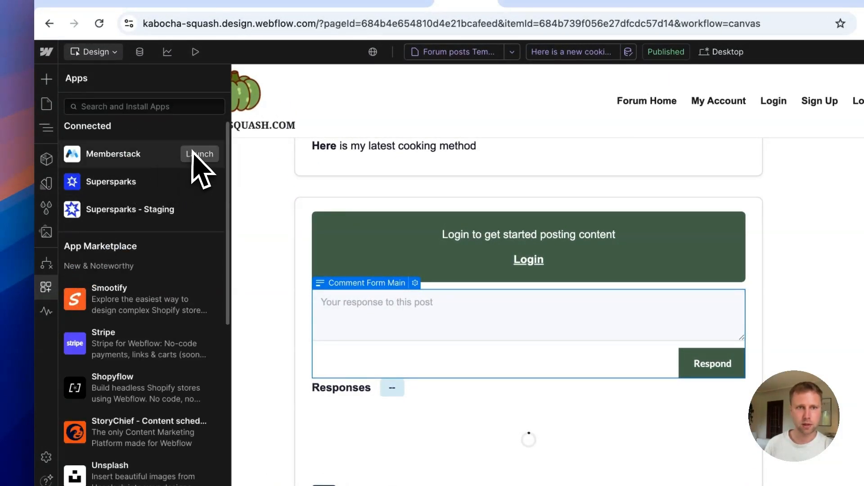
left_click(198, 154)
left_click_drag(541, 169, 177, 142)
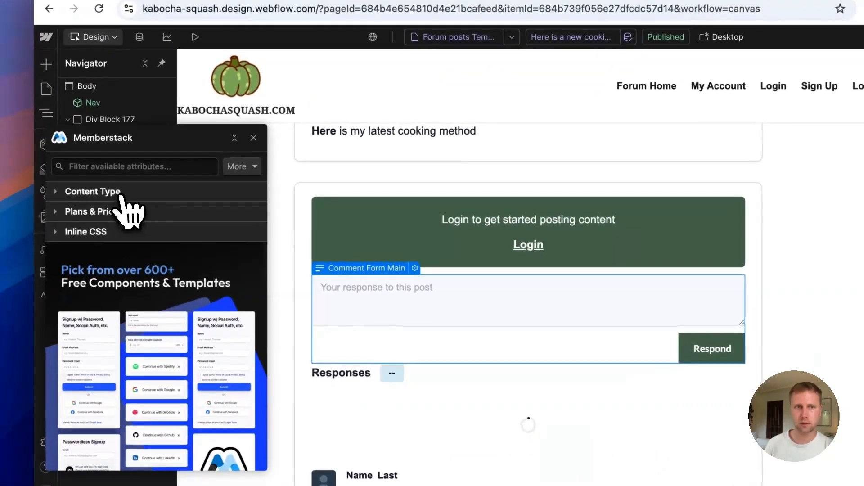
left_click(121, 193)
left_click(141, 215)
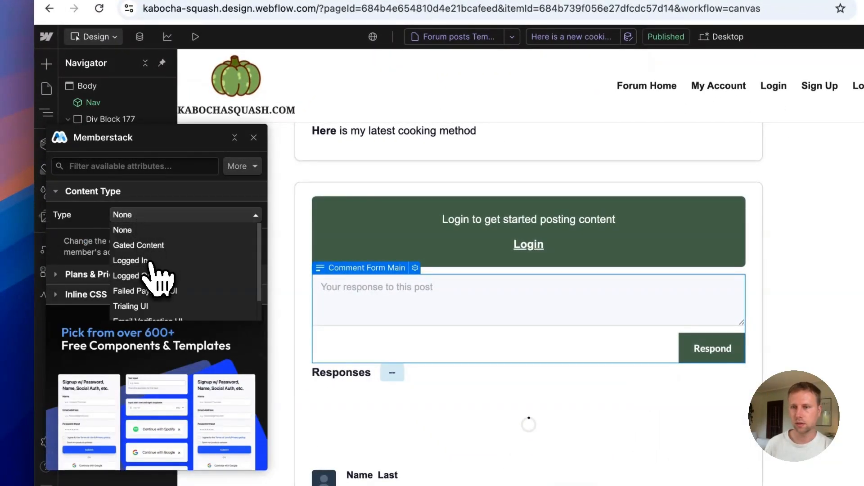
left_click(130, 261)
left_click(253, 137)
Set the Memberstack content type of the top-level comment's fullun-reply-area to Logged In and close the Memberstack app
scroll(396, 281, "down", 4)
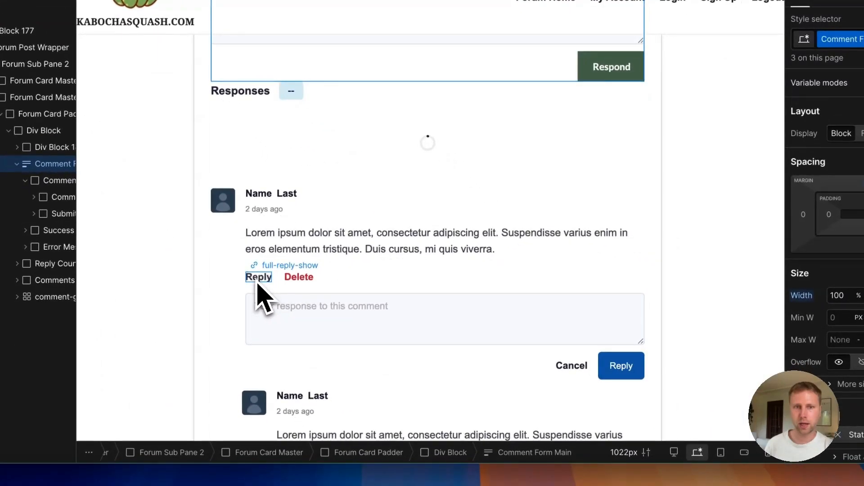
left_click(360, 367)
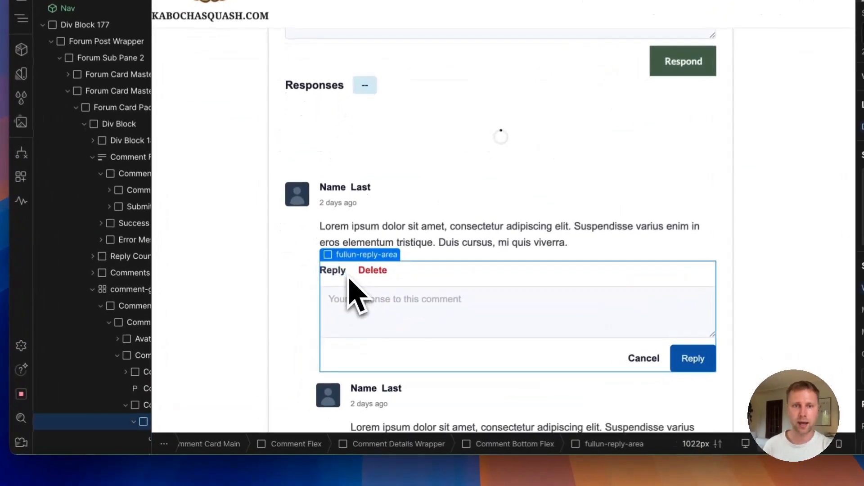
left_click(425, 270)
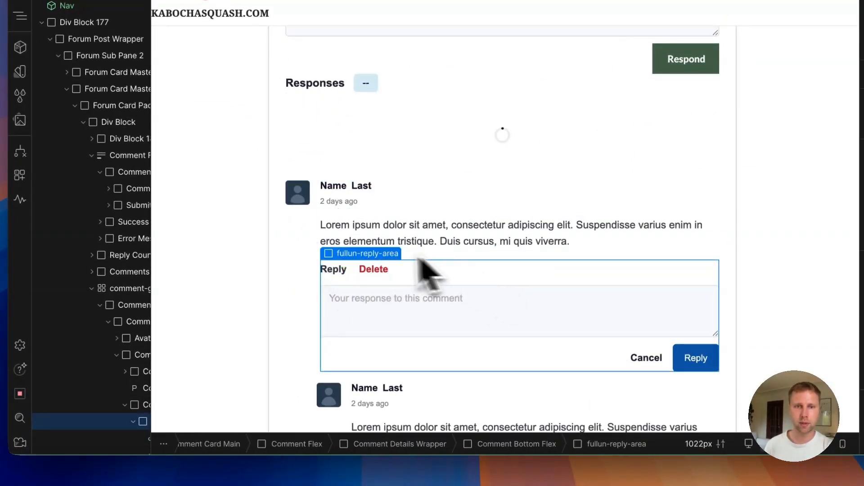
left_click(338, 272)
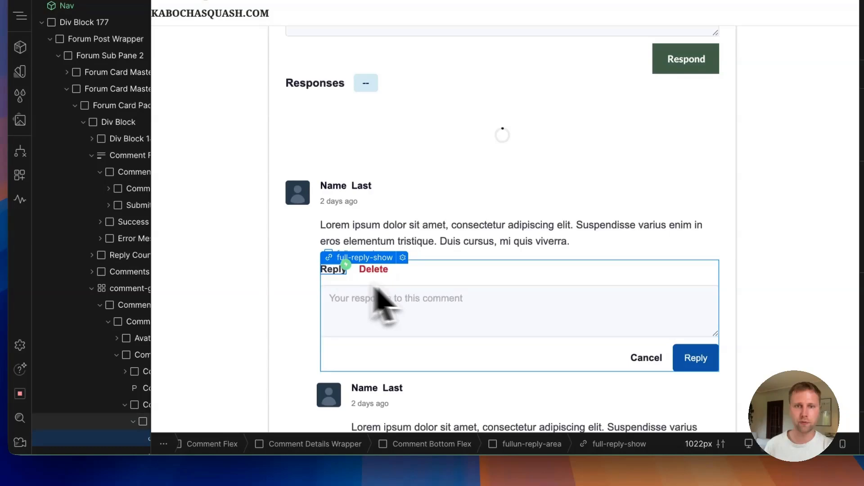
left_click(459, 280)
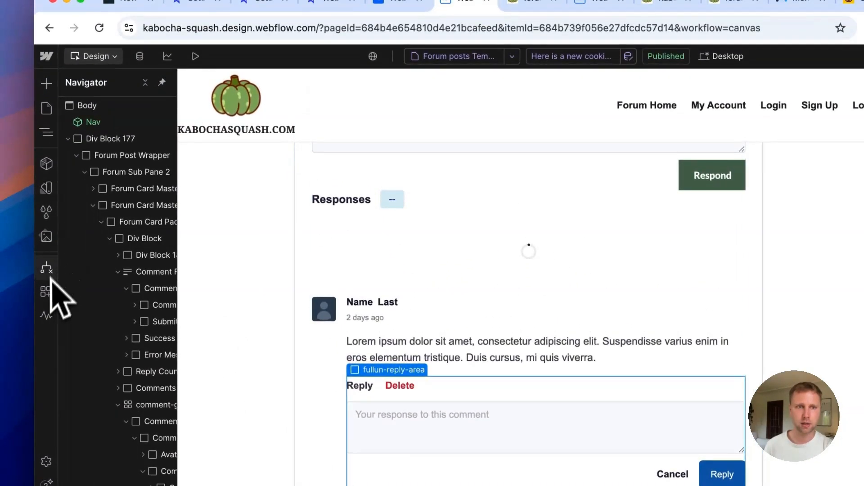
left_click(20, 175)
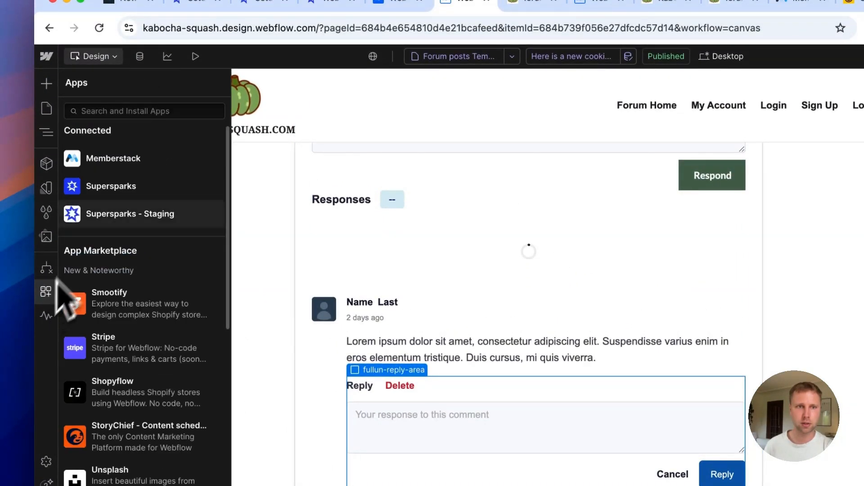
left_click(201, 158)
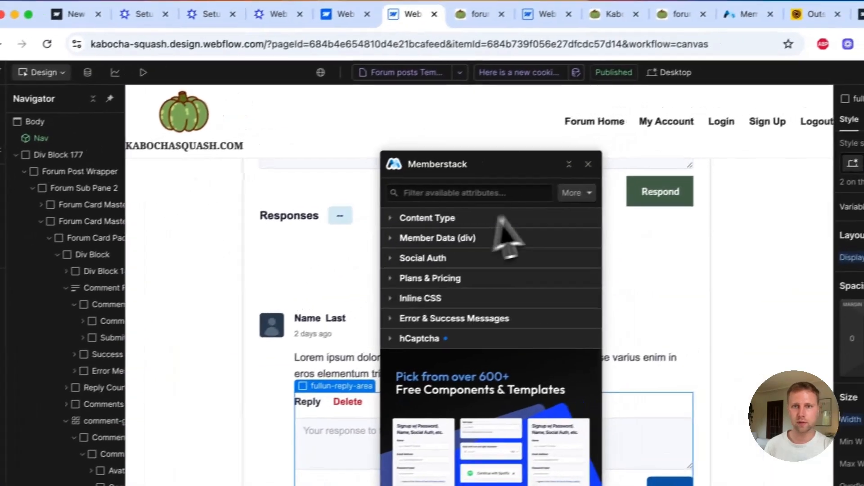
left_click_drag(569, 161, 247, 149)
left_click_drag(185, 166, 169, 166)
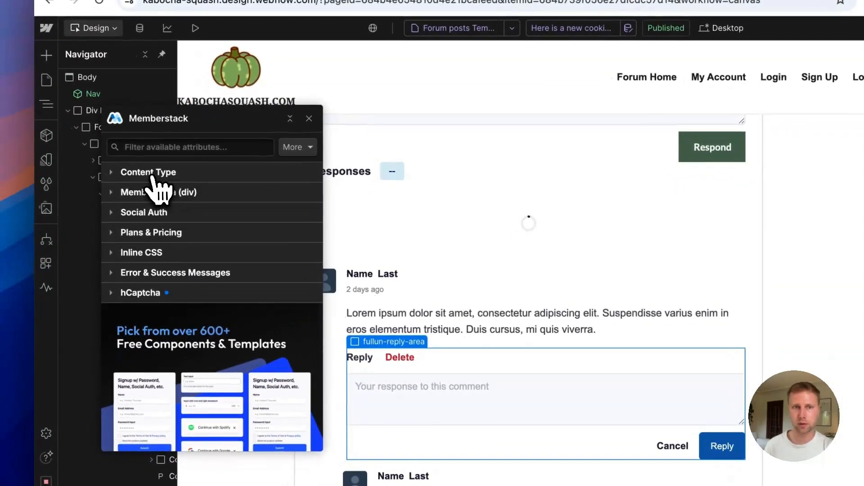
left_click(90, 220)
left_click(148, 245)
left_click(199, 241)
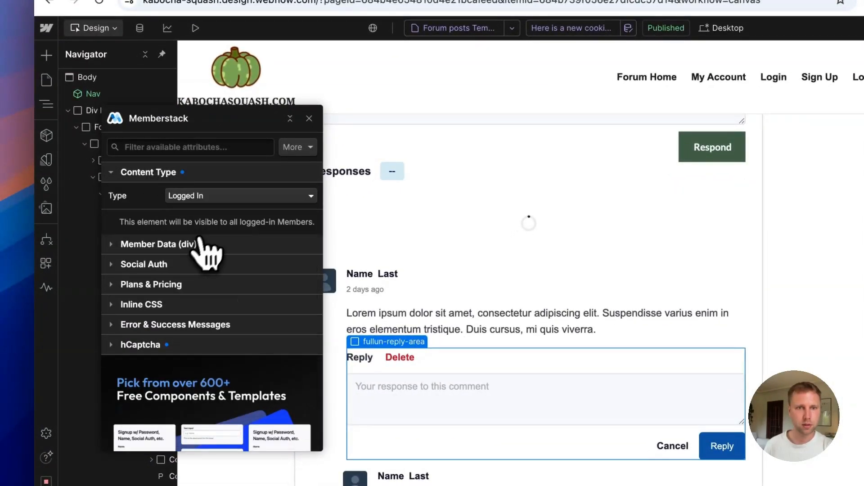
left_click(200, 198)
left_click(309, 119)
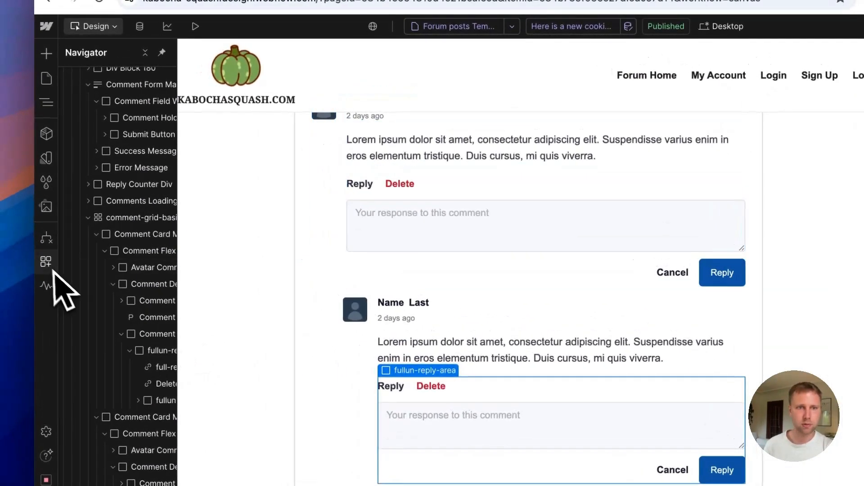
Set the Memberstack content type of the nested comment's fullun-reply-area to Logged In and publish to kabocha-squash.webflow.io
left_click(47, 261)
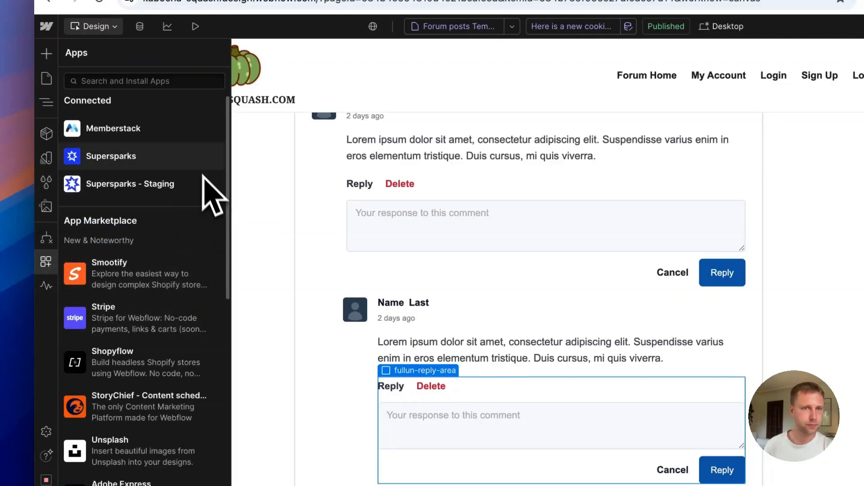
left_click(199, 129)
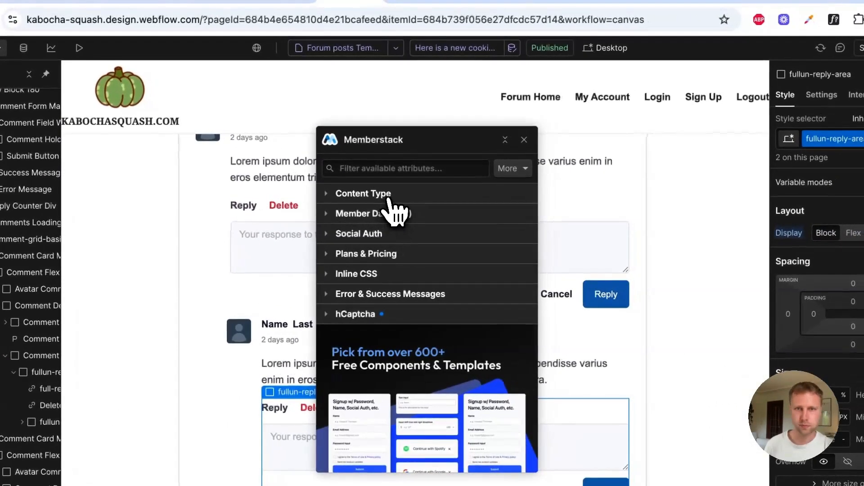
left_click(401, 217)
left_click(407, 263)
left_click(863, 48)
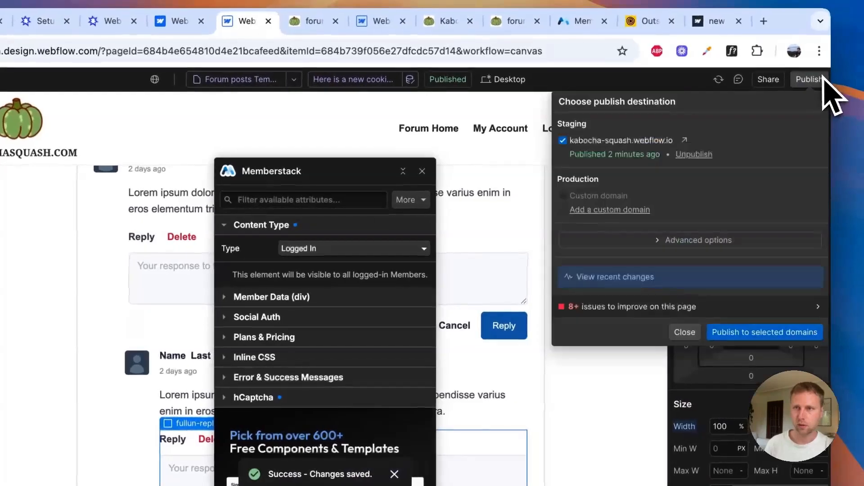
left_click(747, 306)
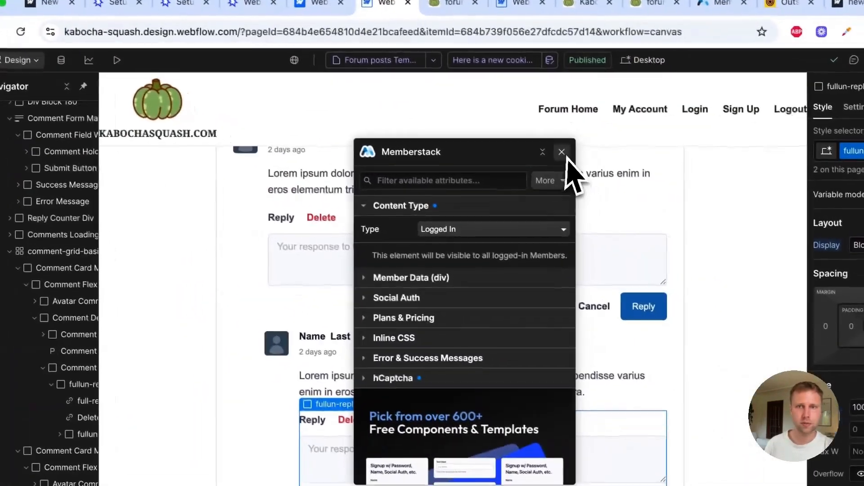
Open the published forum and view "Here is a new cooking method post" as a logged-out visitor
left_click(640, 184)
scroll(289, 336, "up", 10)
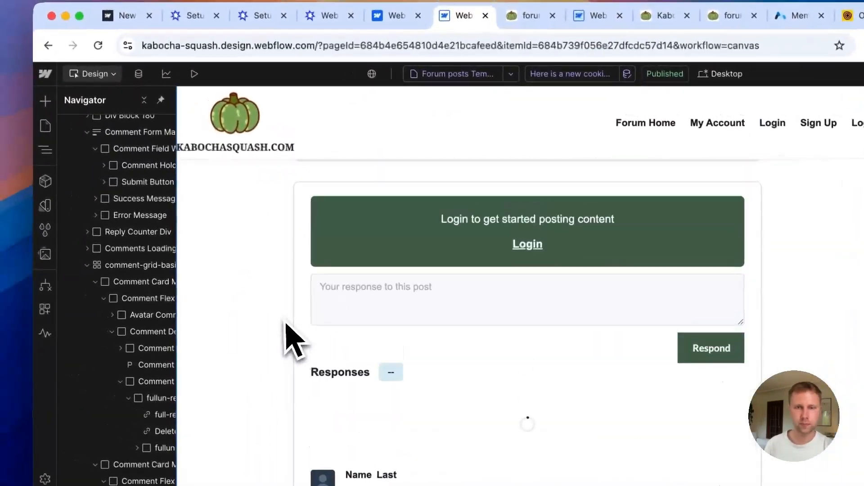
scroll(290, 337, "up", 2)
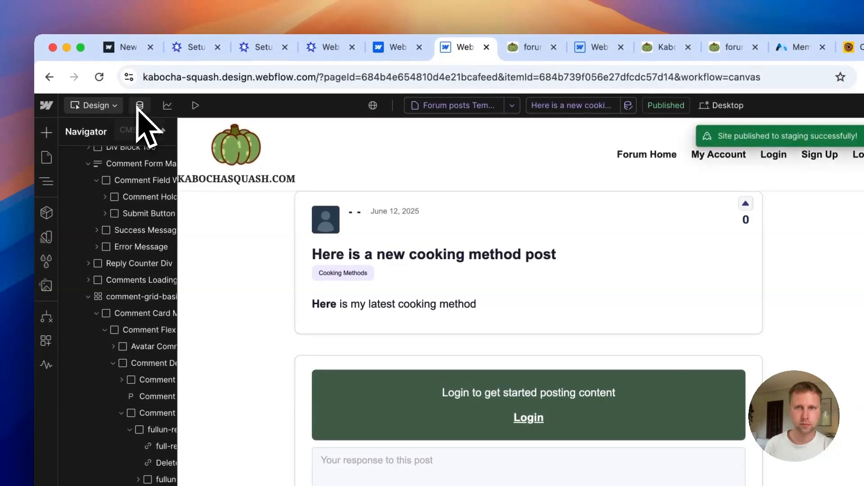
left_click(524, 46)
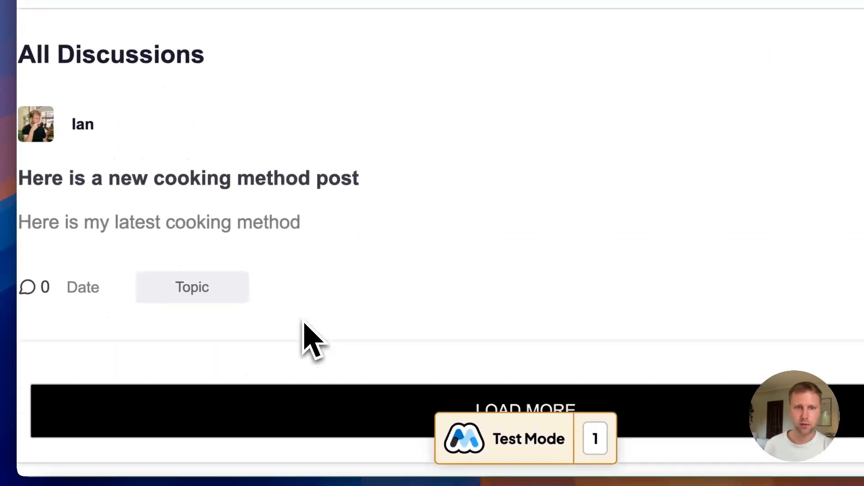
scroll(311, 335, "down", 1)
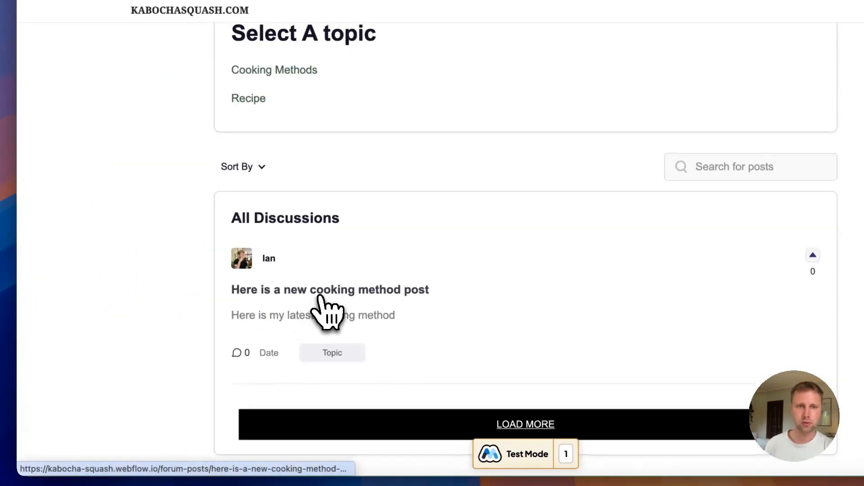
left_click(318, 294)
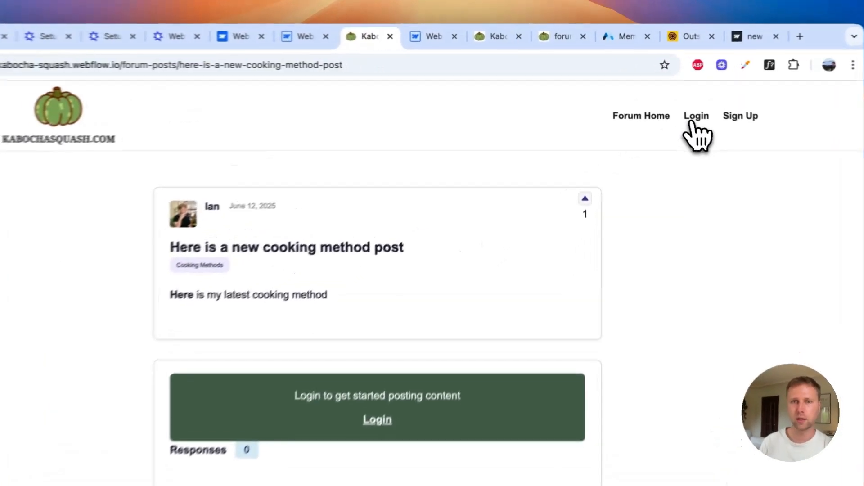
Log in to the forum site with the member's email and password and dismiss the offer to save the password
left_click(668, 103)
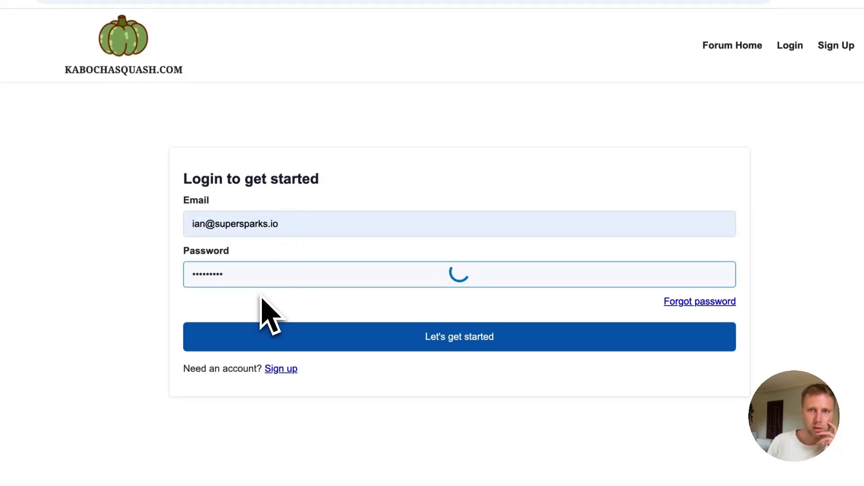
left_click(266, 336)
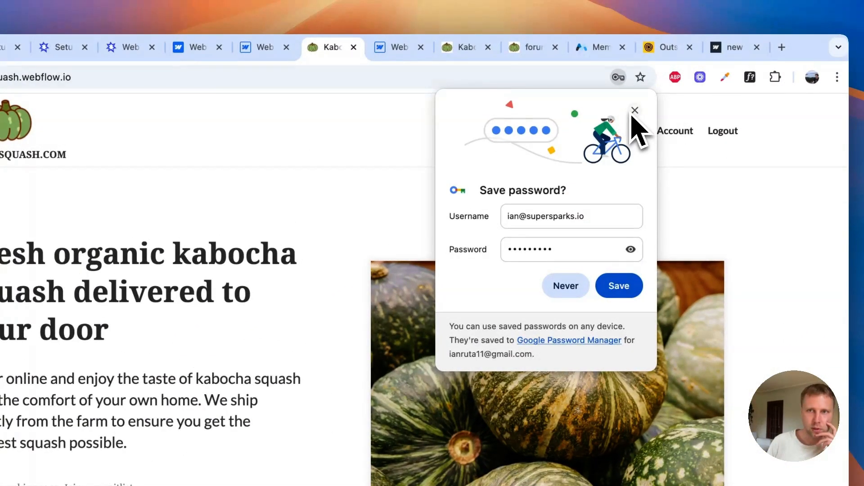
left_click(635, 111)
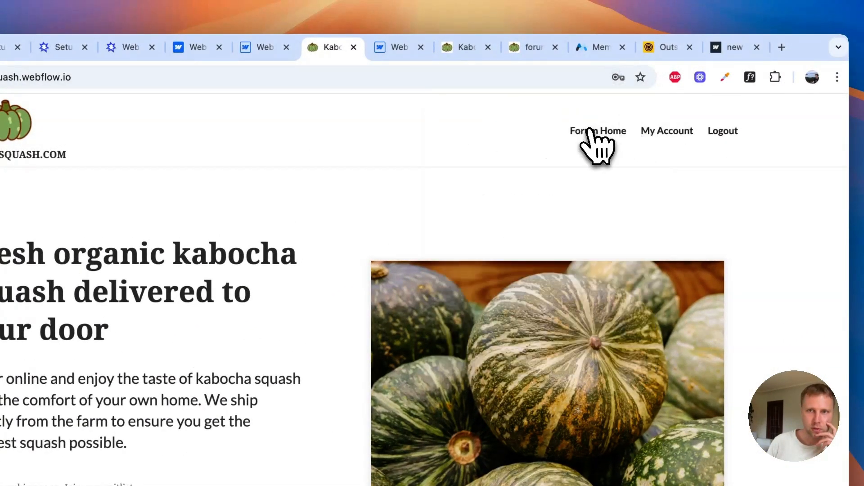
Open "Here is a new cooking method post" from Forum Home and submit the response "adding a comment!"
left_click(593, 130)
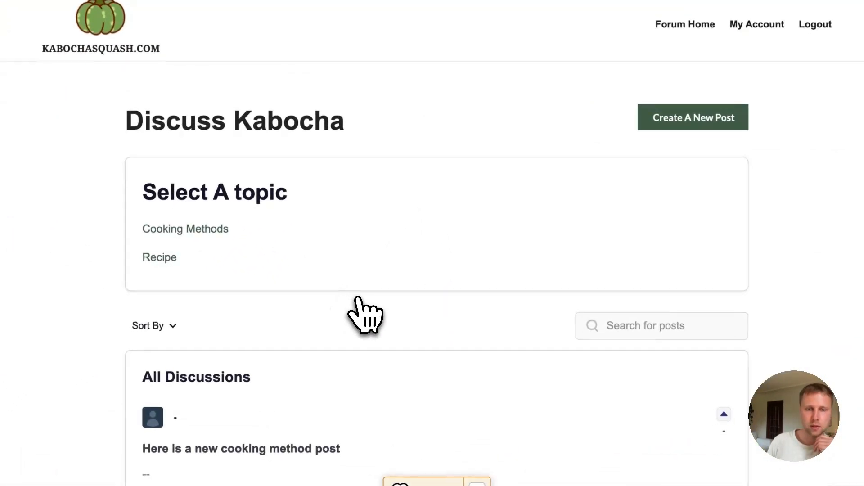
scroll(355, 298, "down", 3)
left_click(270, 334)
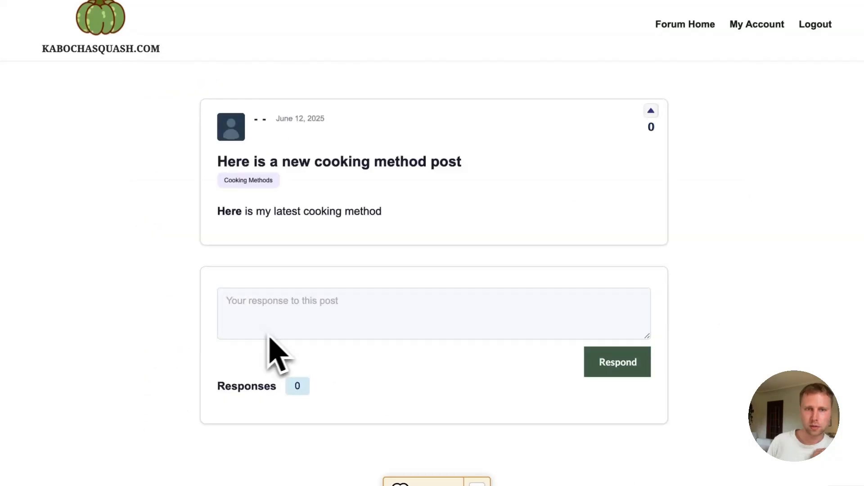
left_click(441, 335)
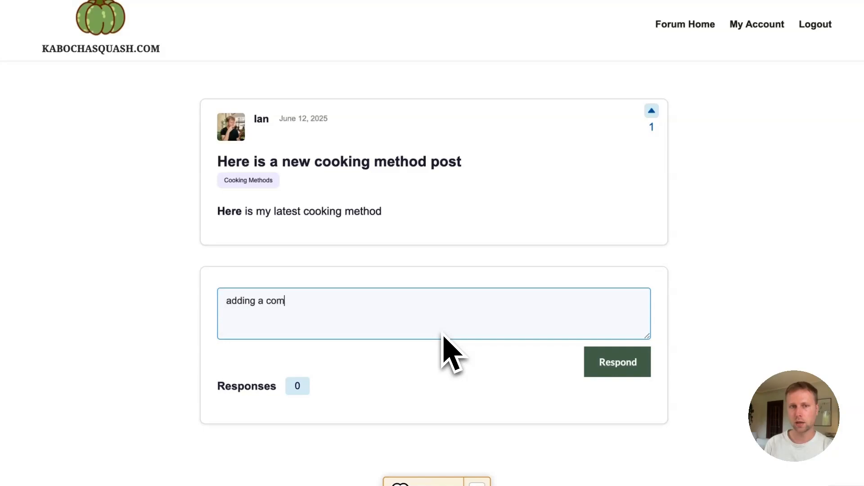
type("adding a comment!")
left_click(612, 362)
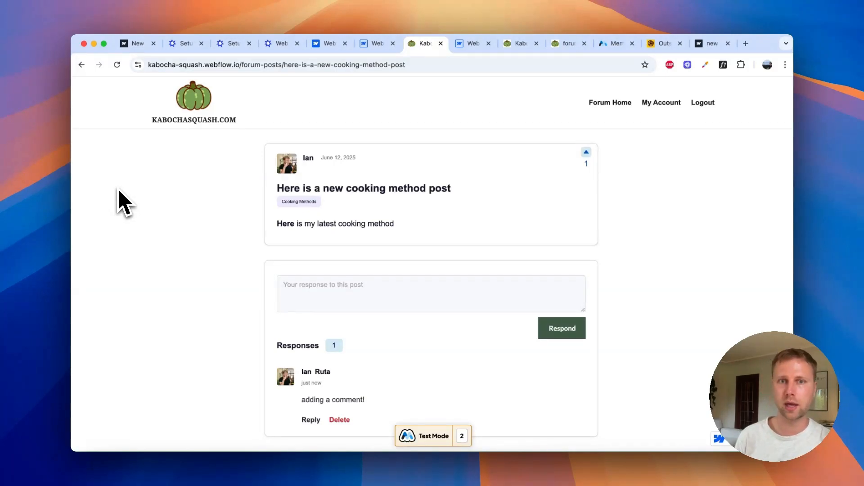
scroll(208, 229, "up", 1)
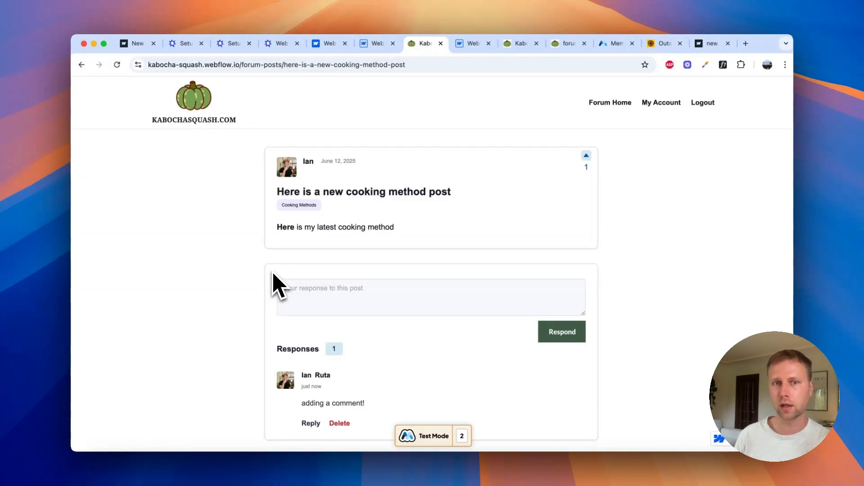
scroll(273, 274, "up", 1)
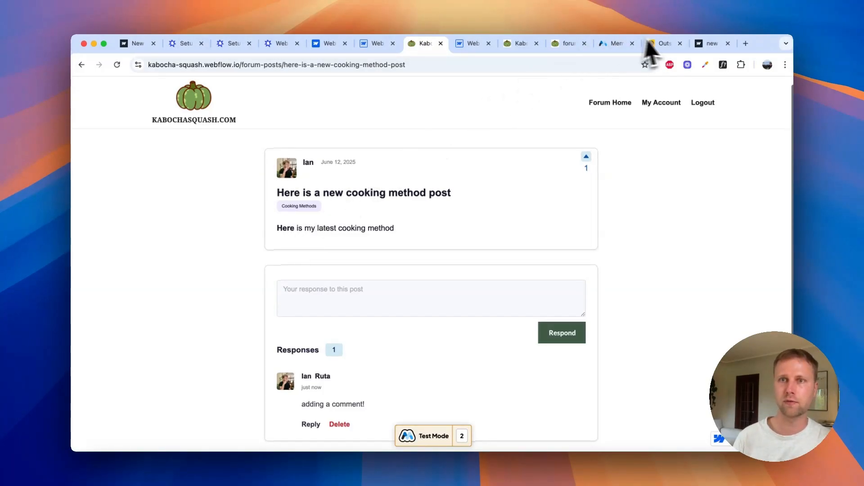
Switch to Supersparks and open the moderation settings of Kabocha Squash's Community Posting spark
left_click(666, 41)
left_click(619, 45)
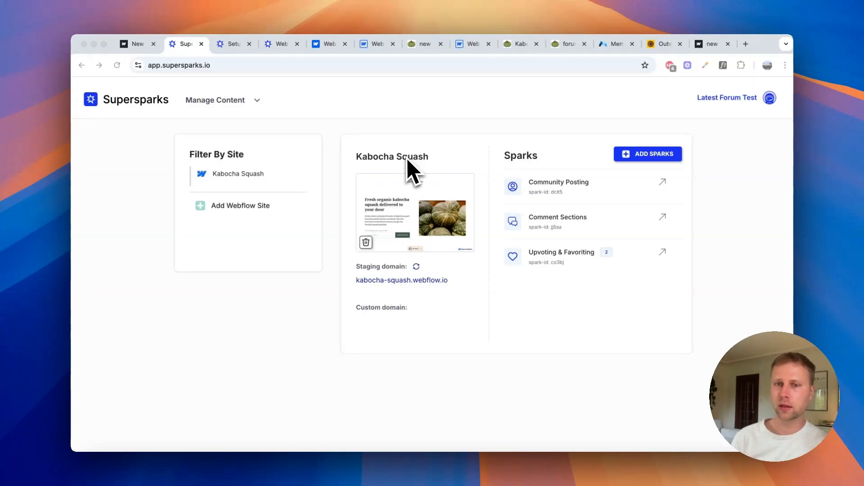
left_click(438, 160)
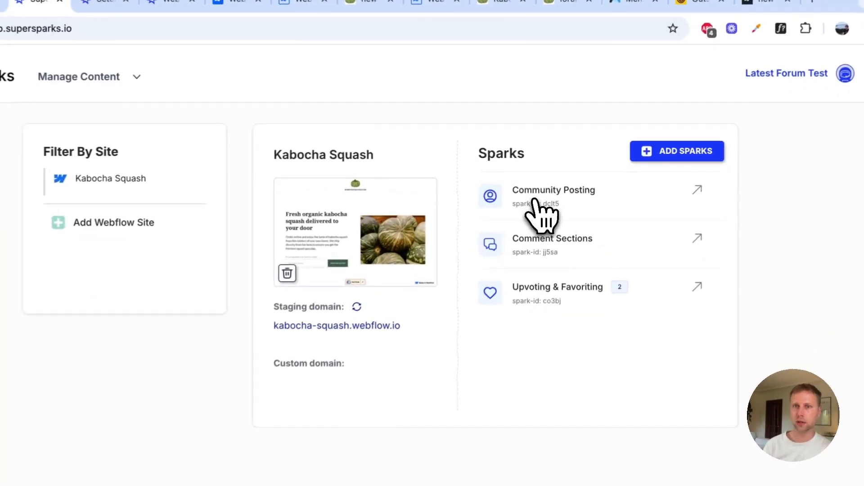
left_click(544, 189)
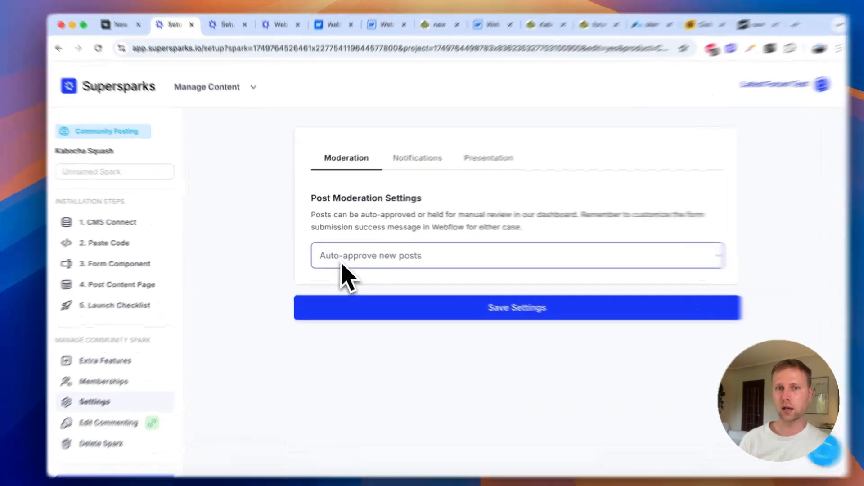
Set the post moderation to Manually Approve All New Posts and save the settings
left_click(333, 257)
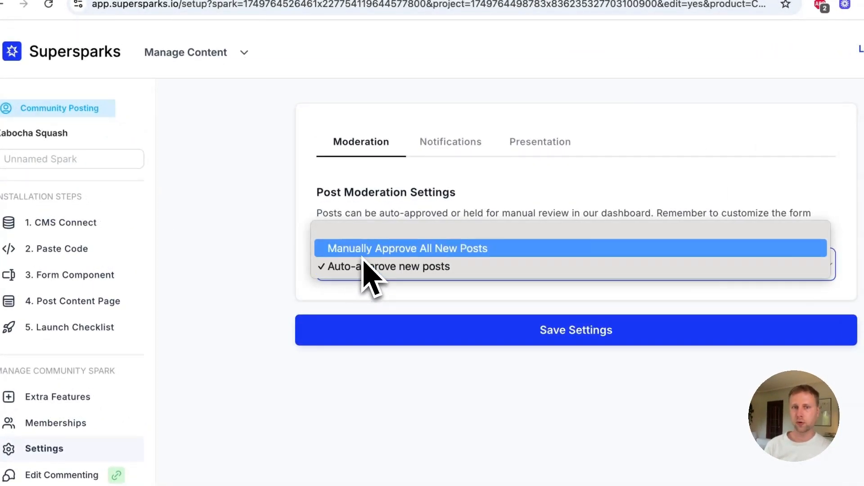
left_click(370, 208)
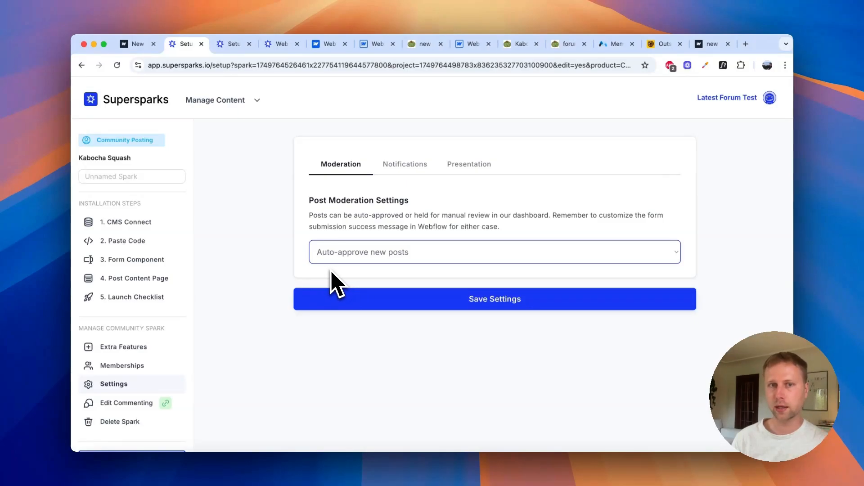
left_click(341, 259)
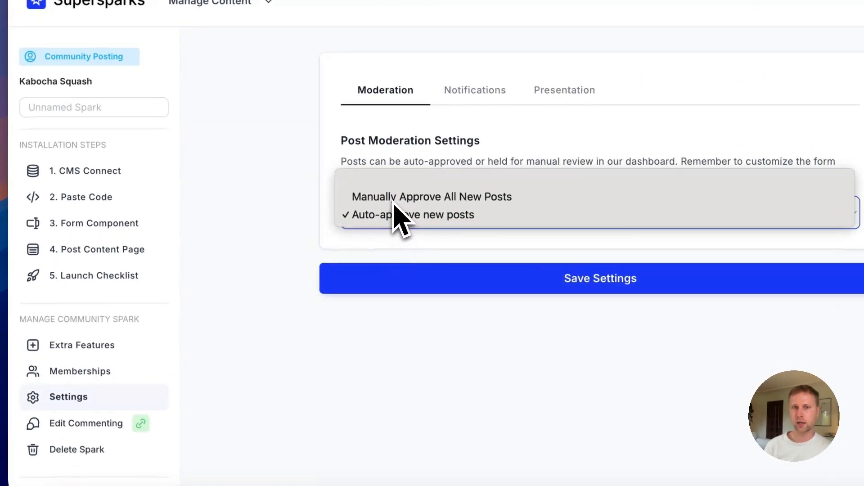
left_click(394, 198)
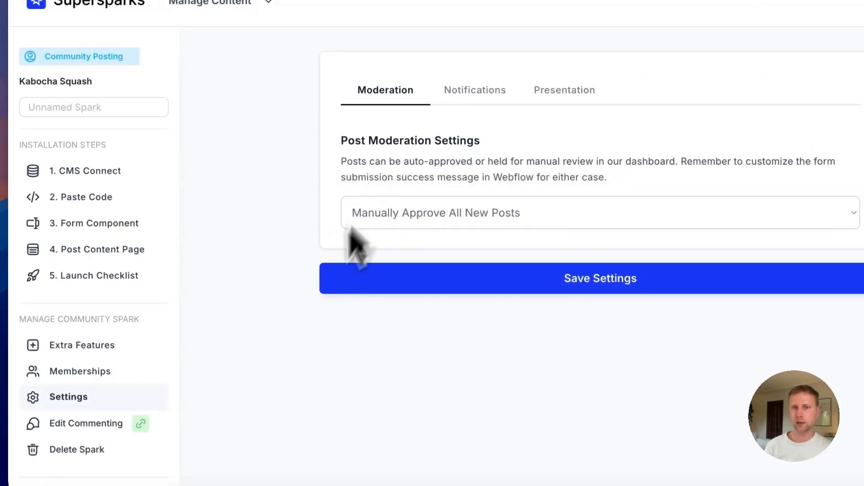
left_click(468, 288)
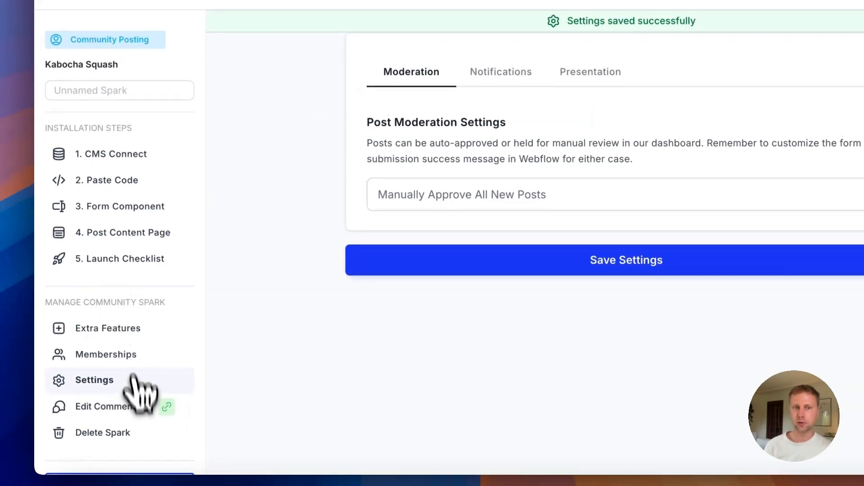
Set the linked comments spark's pre-moderation level to Manually approve all new content and save the settings
left_click(116, 405)
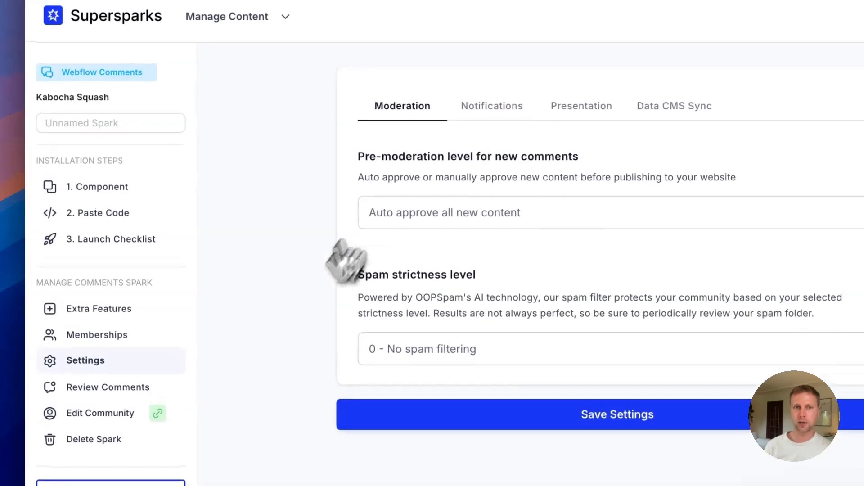
left_click(412, 218)
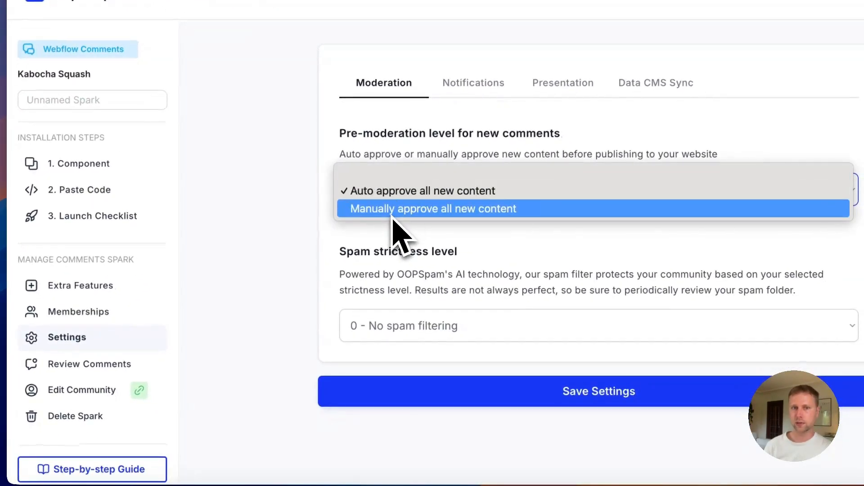
left_click(393, 212)
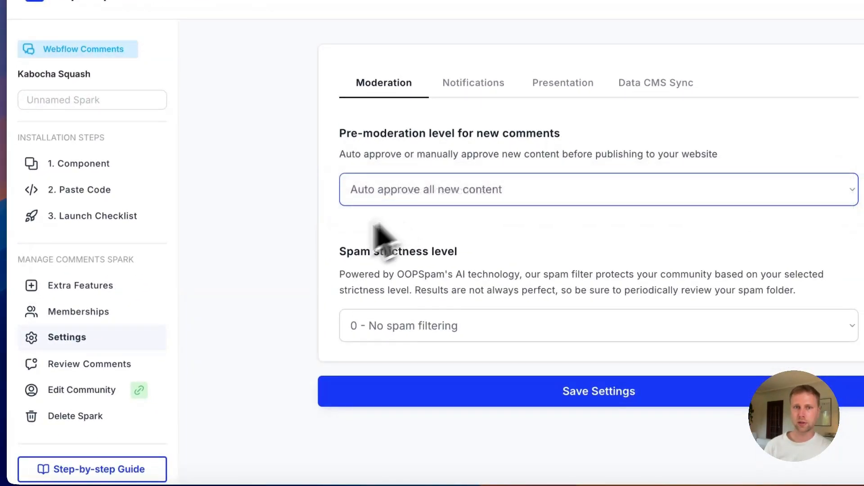
left_click(432, 392)
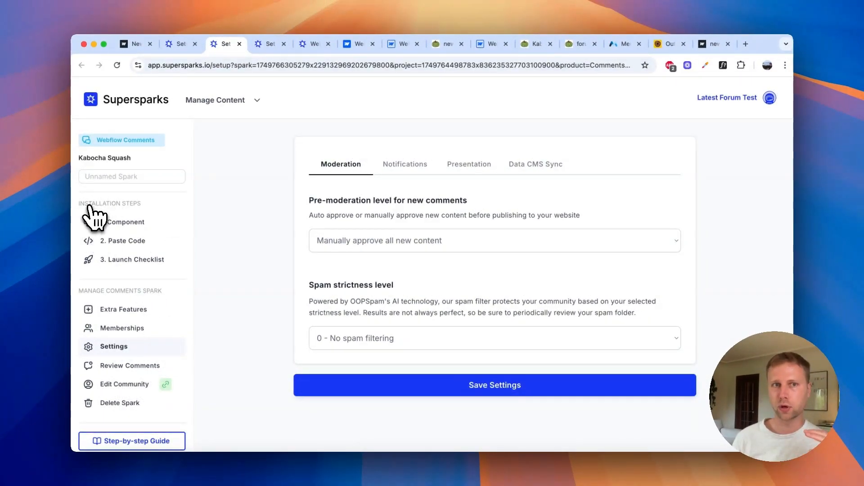
Review the managed Community Posts and examine the author and content of "Here is a new cooking method post"
left_click(180, 44)
mouse_move(223, 118)
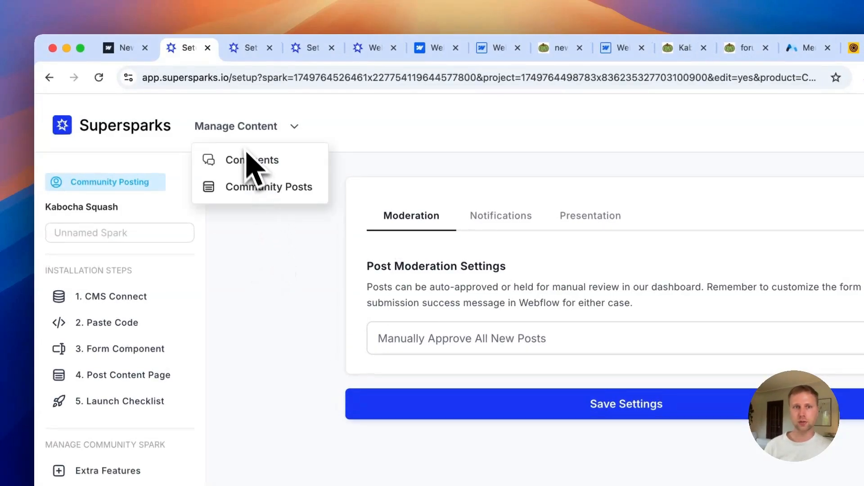
left_click(229, 191)
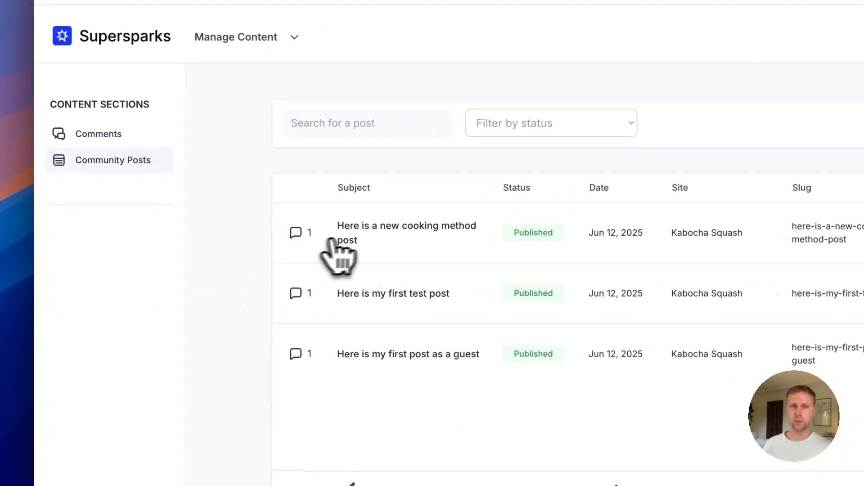
left_click(362, 243)
left_click(482, 160)
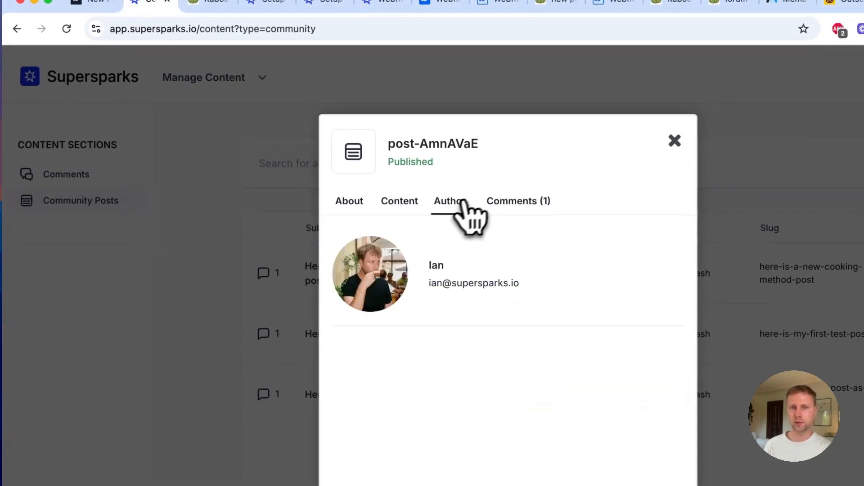
left_click(407, 204)
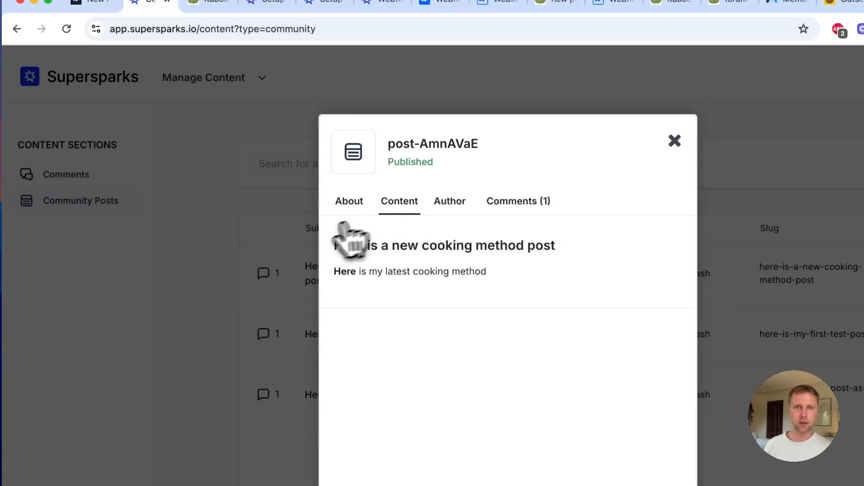
left_click(314, 248)
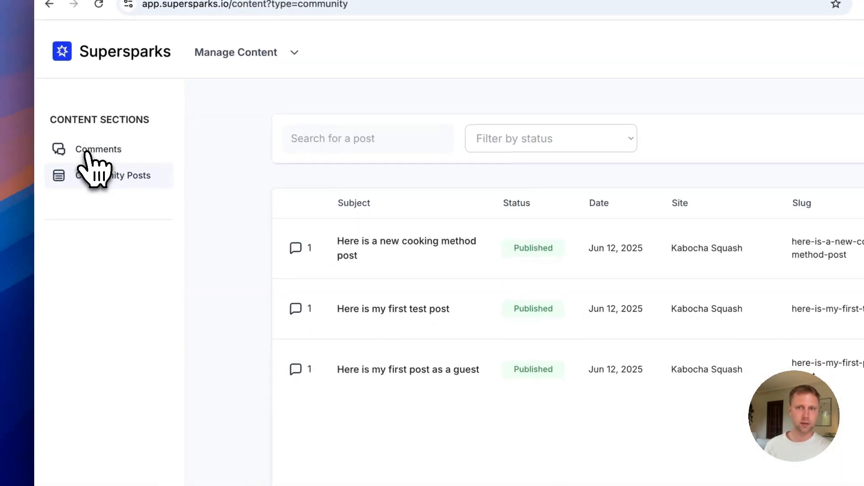
Examine the details of the comment "adding a comment!" and its linked page, and return to the comment details
left_click(83, 150)
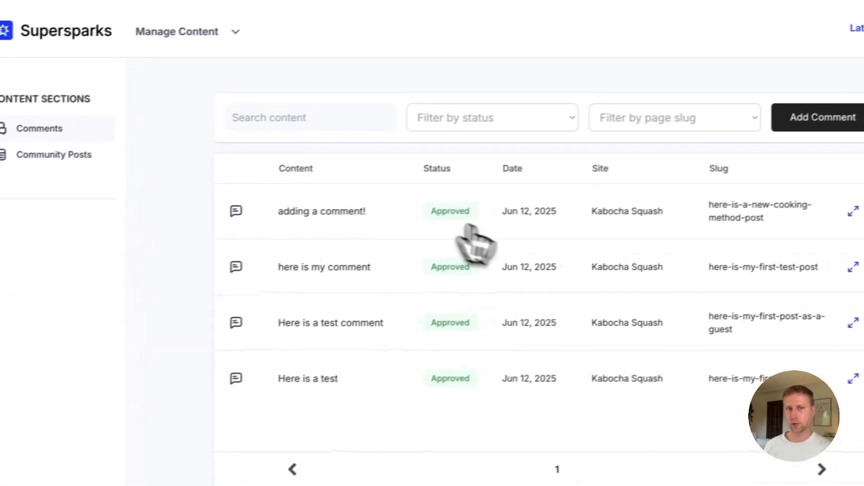
left_click(403, 234)
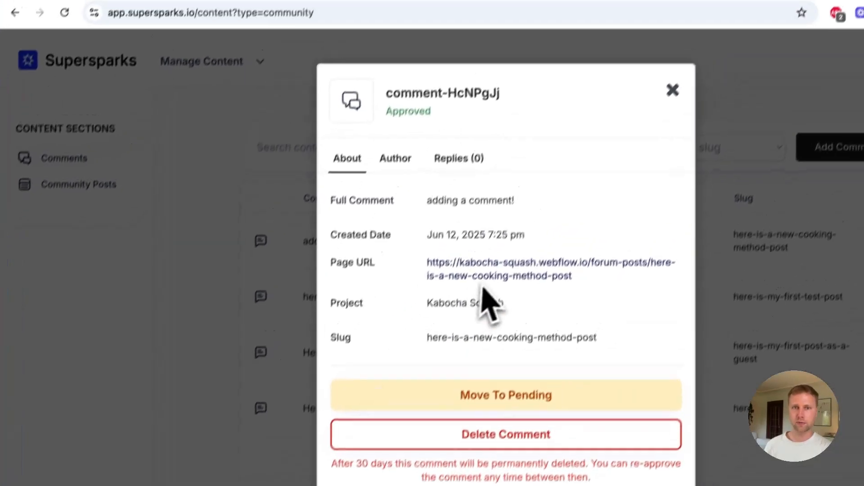
left_click(504, 227)
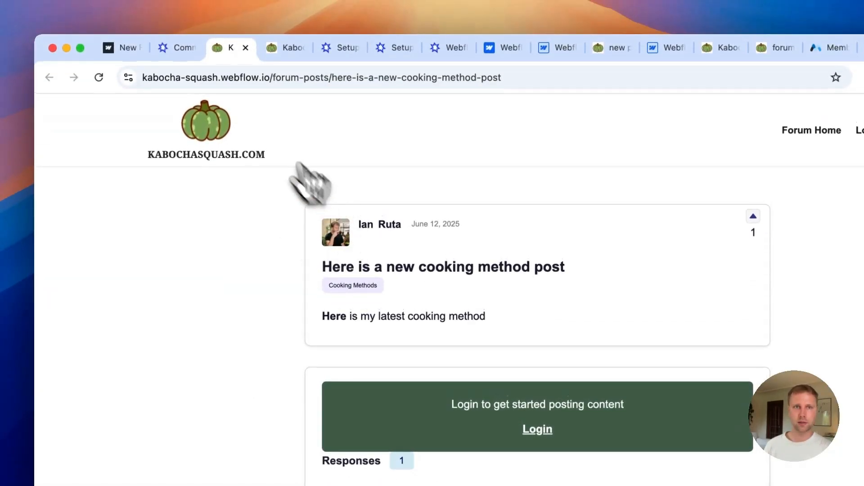
left_click(173, 49)
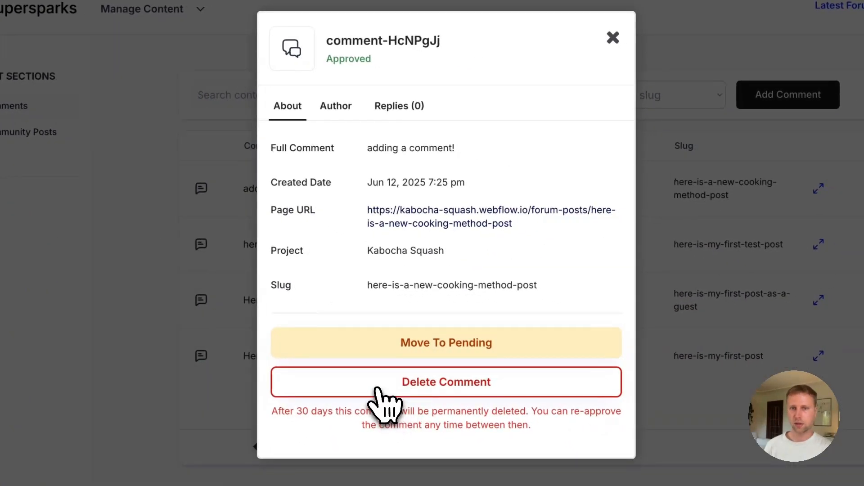
Delete the comment "adding a comment!" and reload the live "Here is a new cooking method post" page to check its responses
left_click(379, 383)
left_click(108, 138)
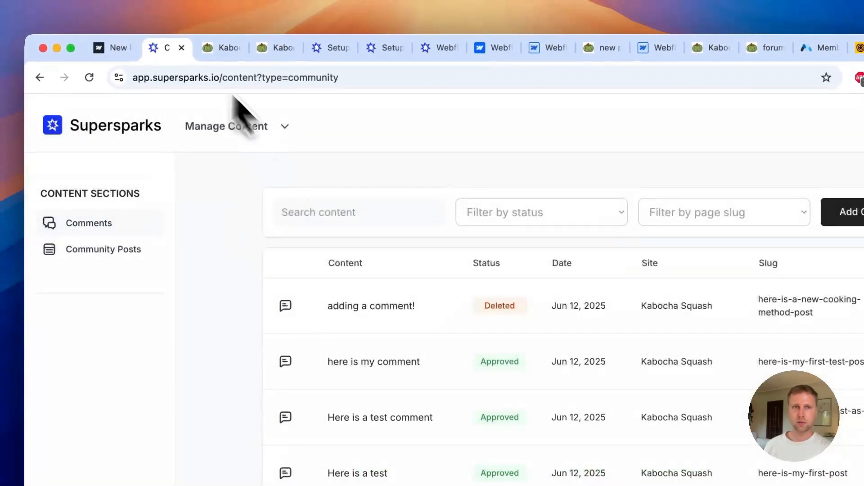
left_click(317, 214)
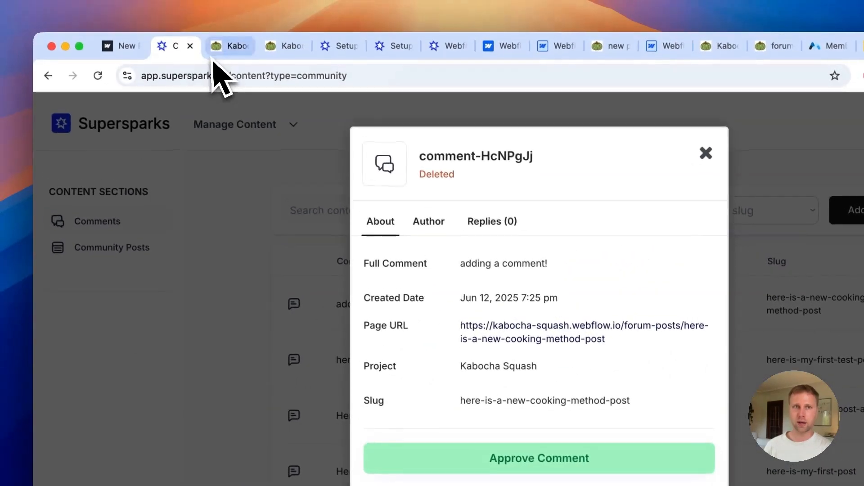
left_click(215, 57)
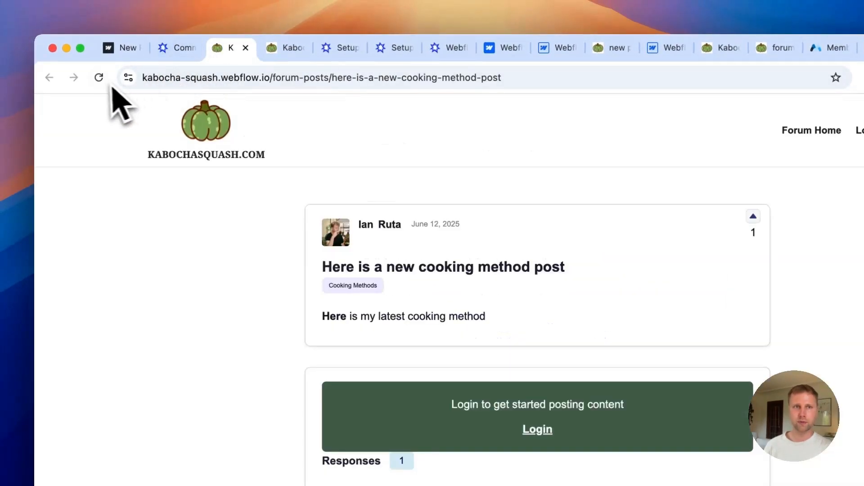
left_click(99, 81)
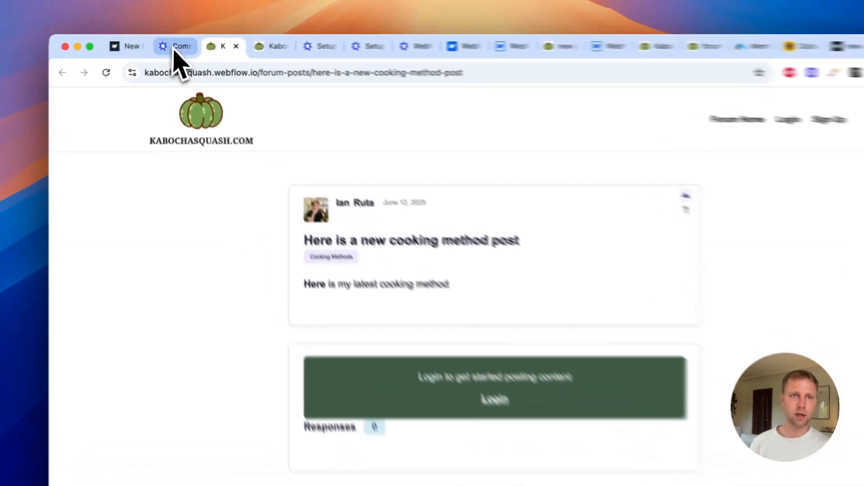
Return to Supersparks and examine the notification settings of the Kabocha Squash Community Posting spark
left_click(173, 44)
left_click(139, 200)
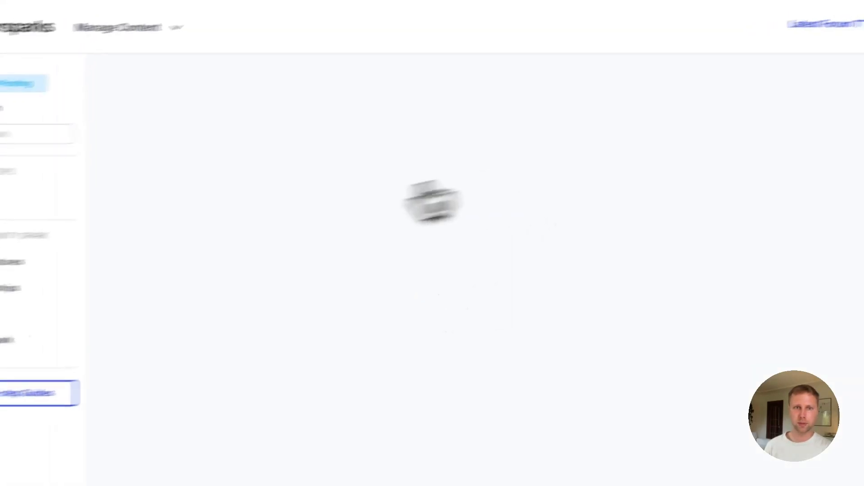
left_click(103, 407)
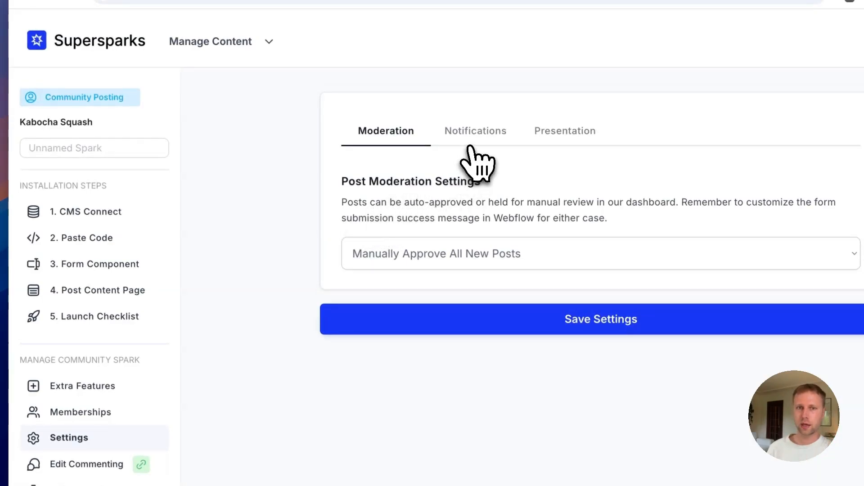
left_click(471, 131)
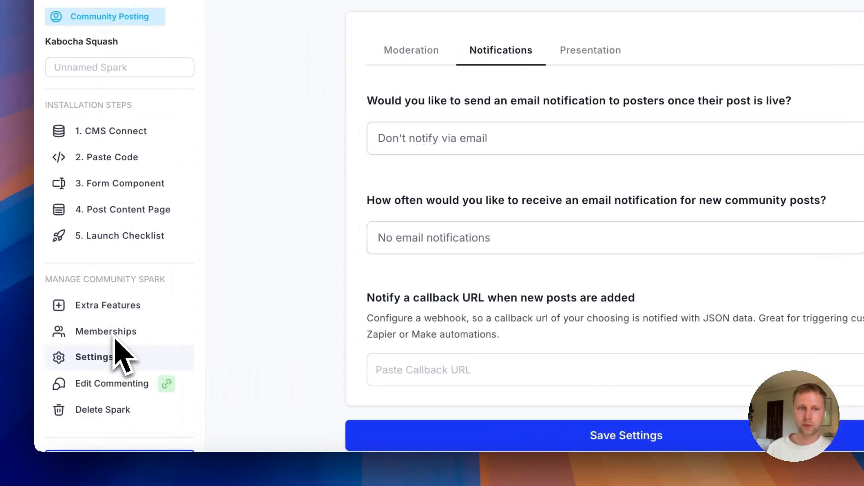
In the spark's Memberstack membership configuration, activate notifications for all members
left_click(94, 333)
scroll(578, 277, "down", 2)
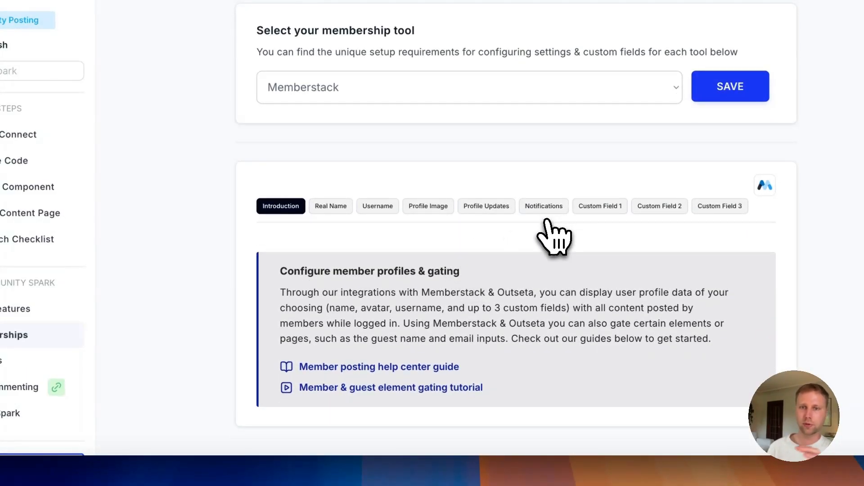
left_click(546, 208)
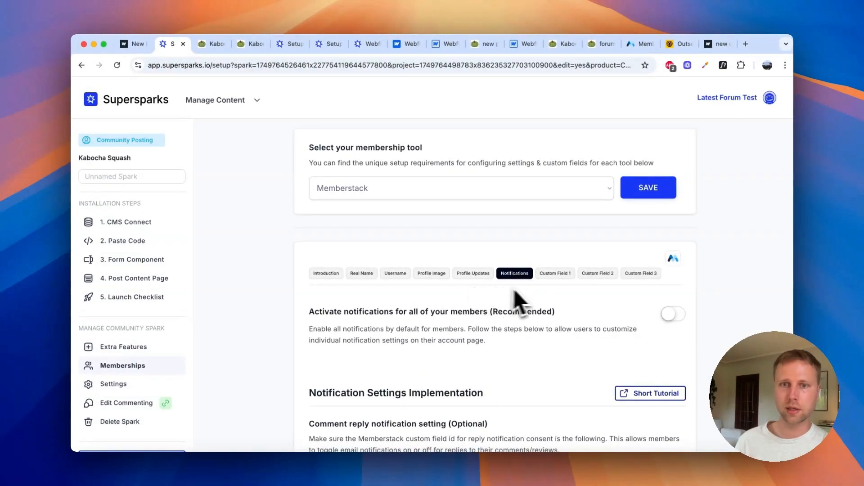
scroll(515, 293, "down", 2)
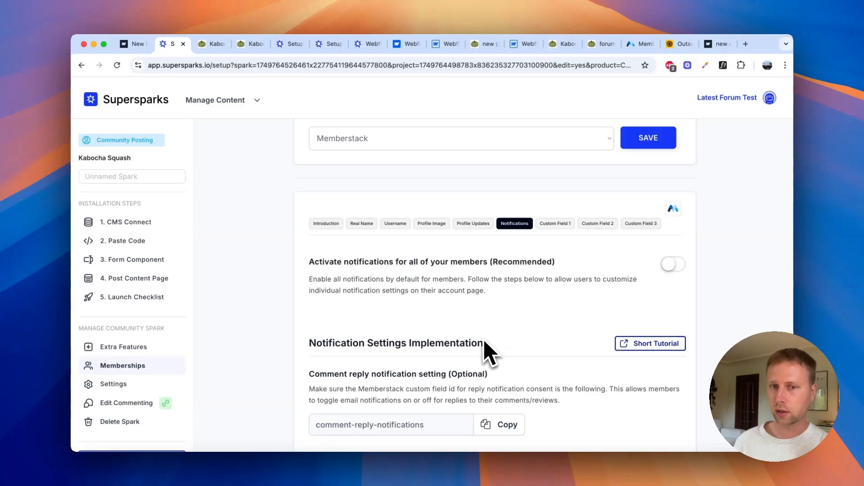
scroll(469, 366, "down", 3)
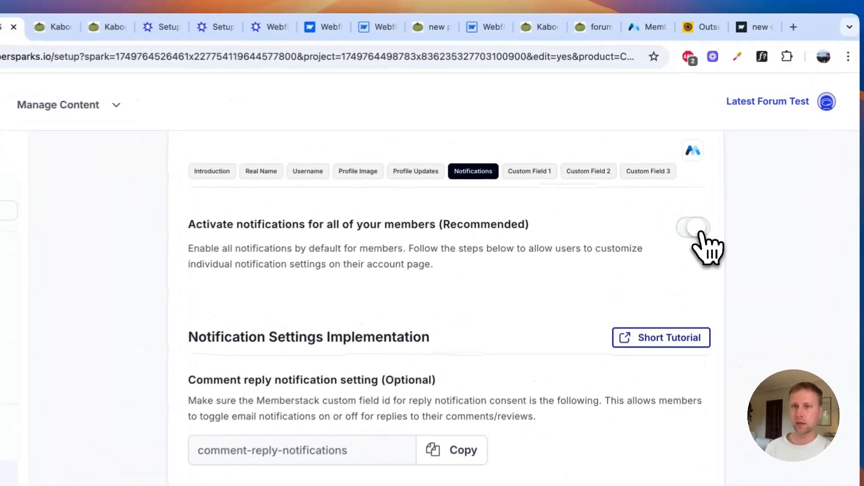
left_click(677, 193)
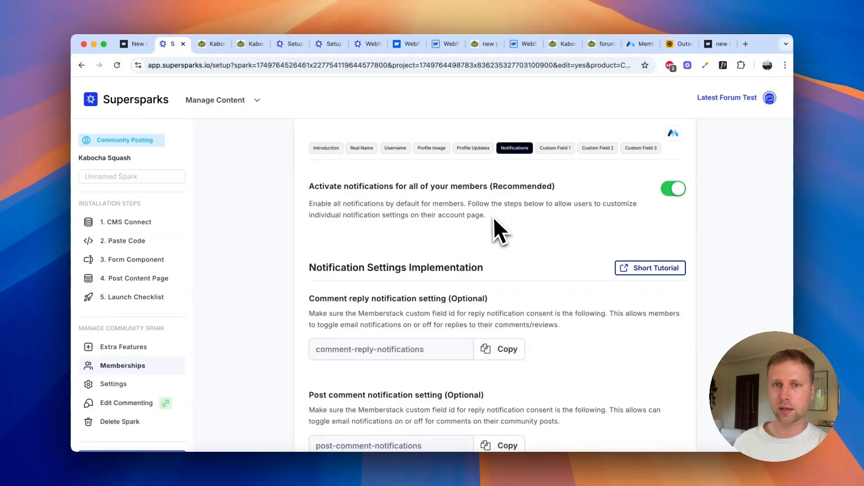
Review the optional notification fields, their tutorial and the Profile Updates webhook instructions, and return to the live cooking method post
scroll(513, 241, "down", 3)
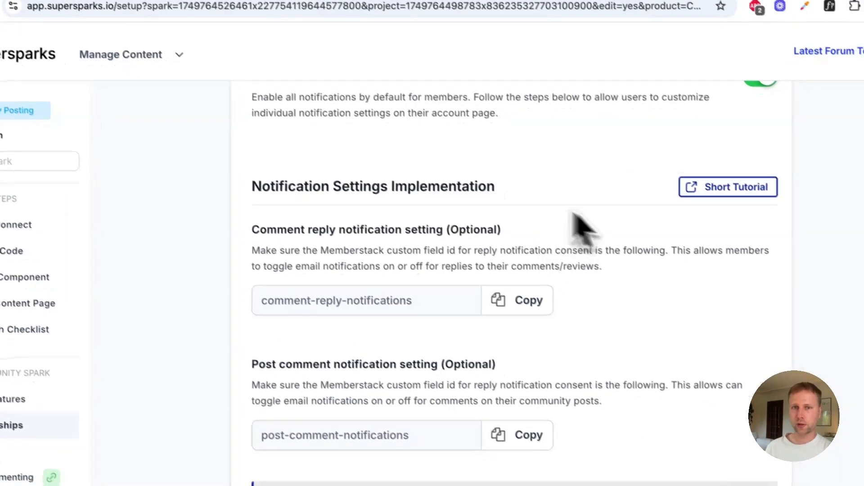
left_click(716, 187)
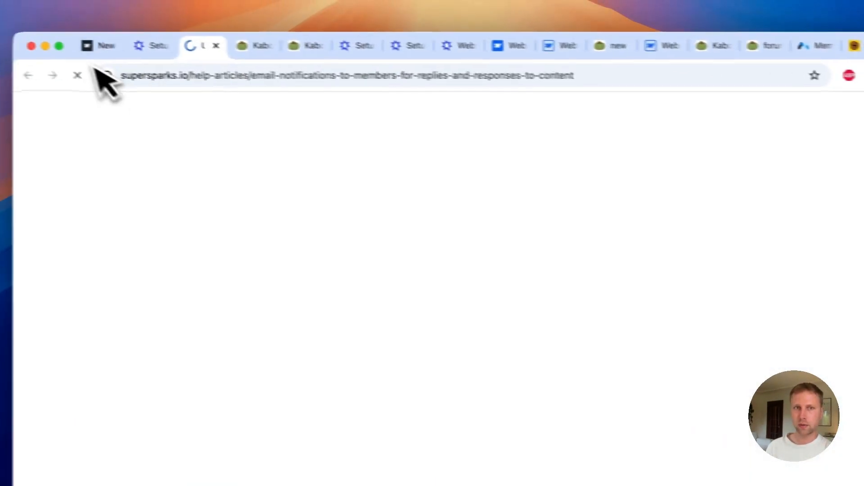
left_click(167, 48)
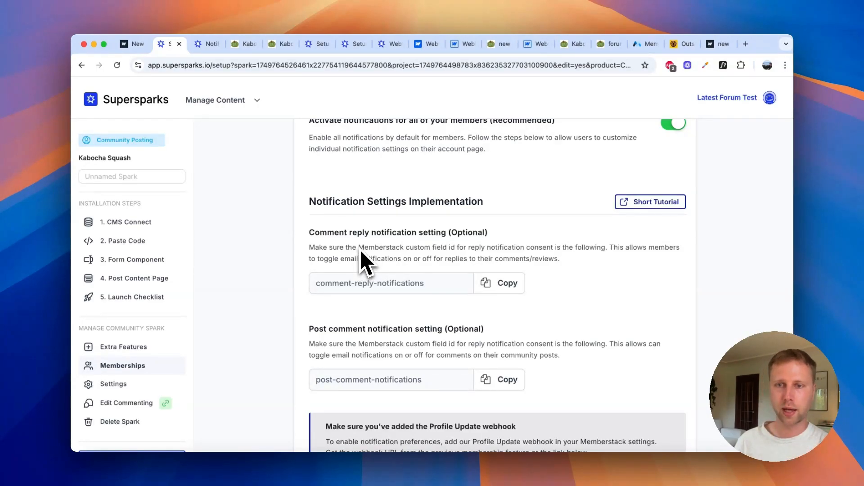
scroll(364, 264, "up", 5)
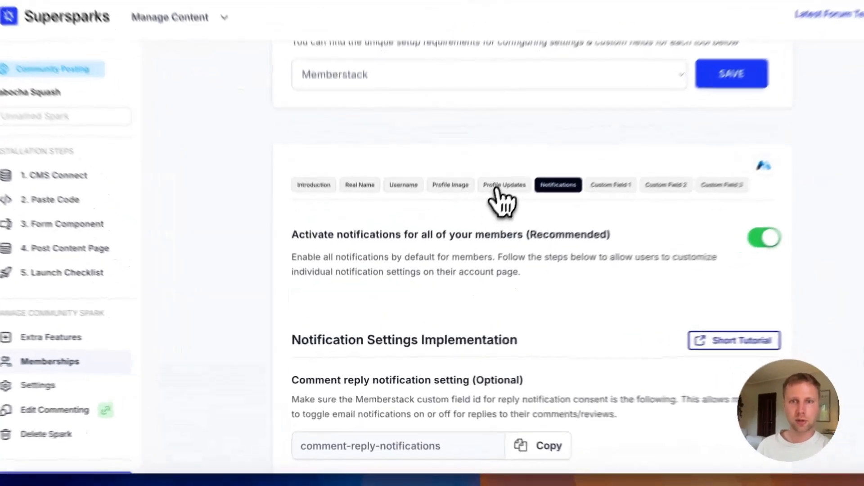
left_click(499, 188)
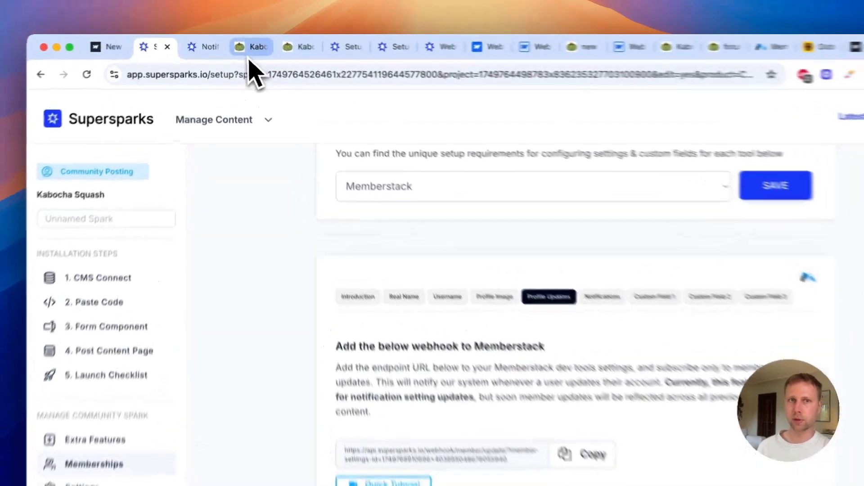
left_click(243, 43)
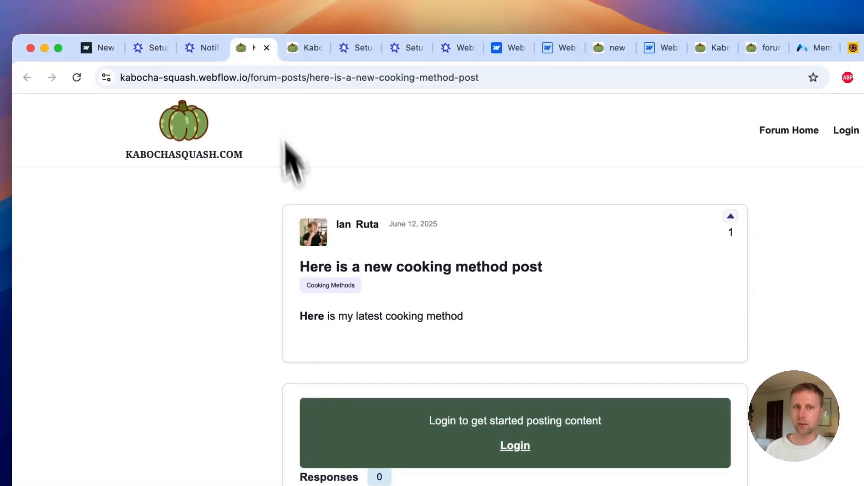